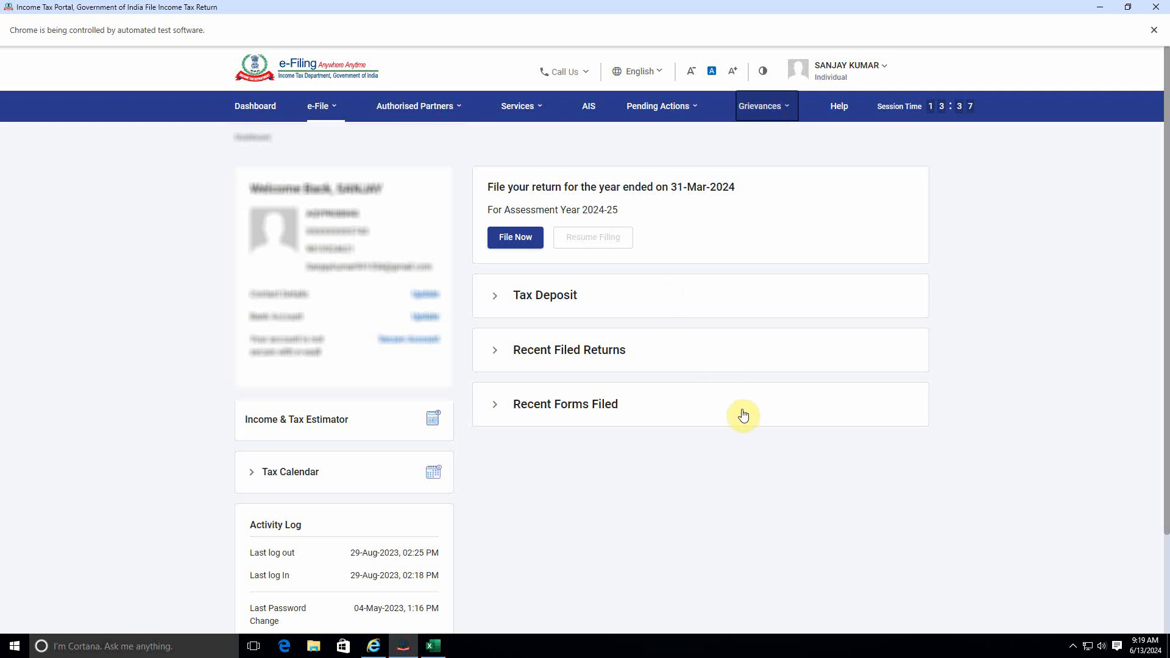
Step: Download the prefilled data JSON for assessment year 2024-25 from the e-File Income Tax Returns menu
{"action": "left_click", "coordinate": [337, 107]}
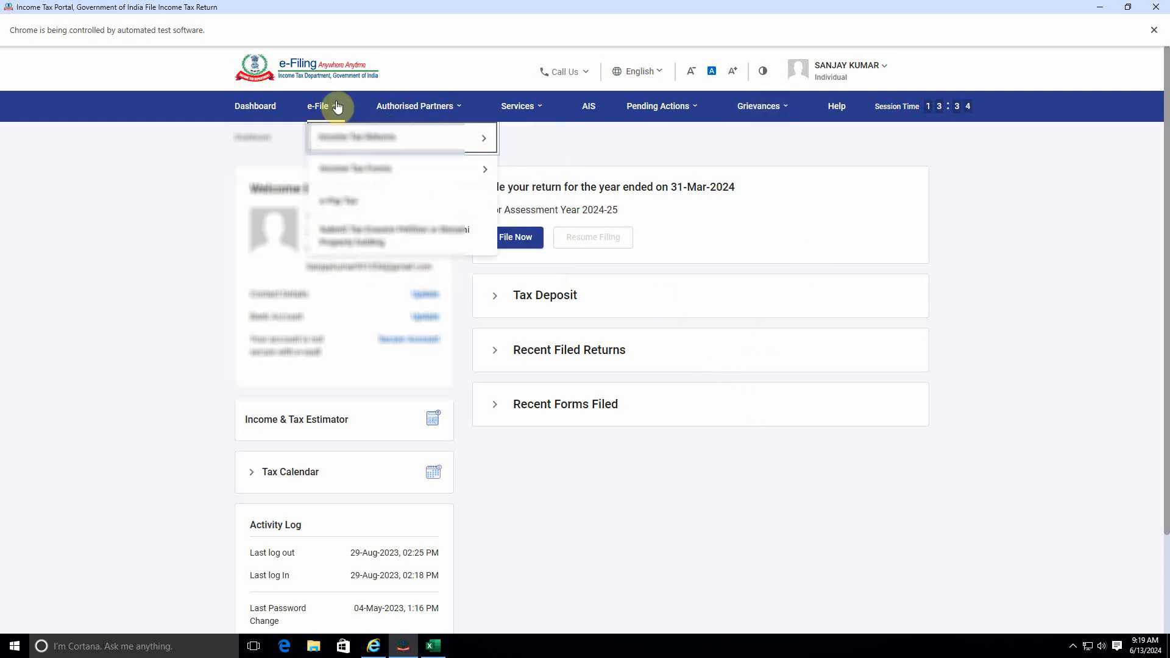
{"action": "left_click", "coordinate": [400, 137]}
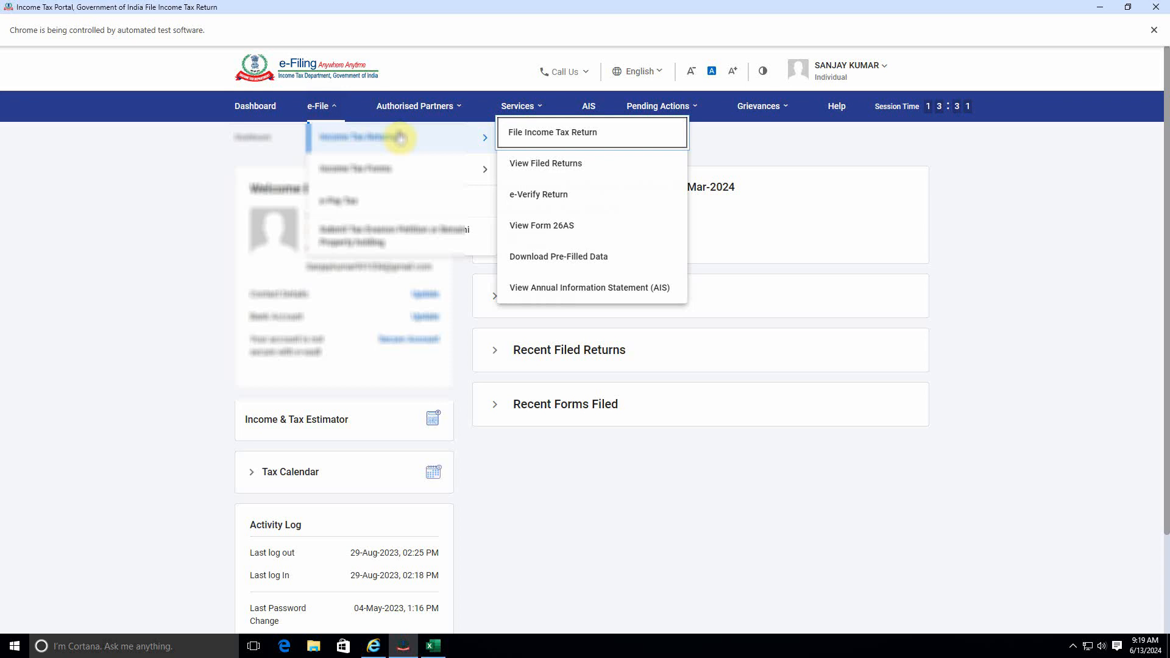
{"action": "left_click", "coordinate": [553, 258]}
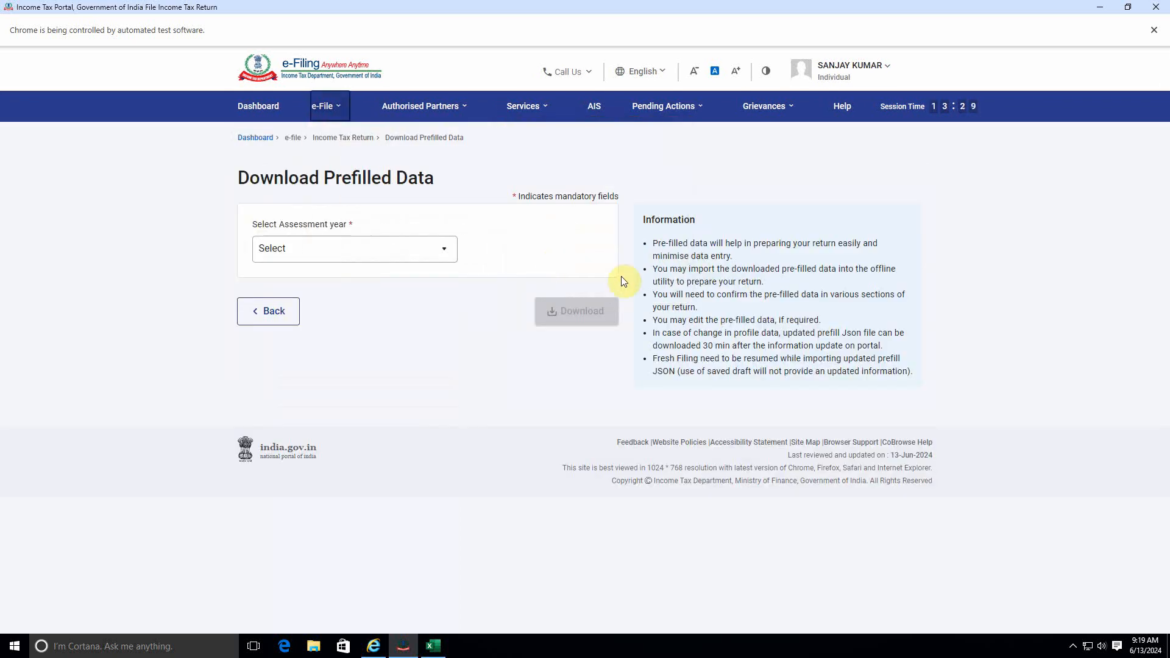
{"action": "left_click", "coordinate": [371, 256]}
{"action": "left_click", "coordinate": [313, 303]}
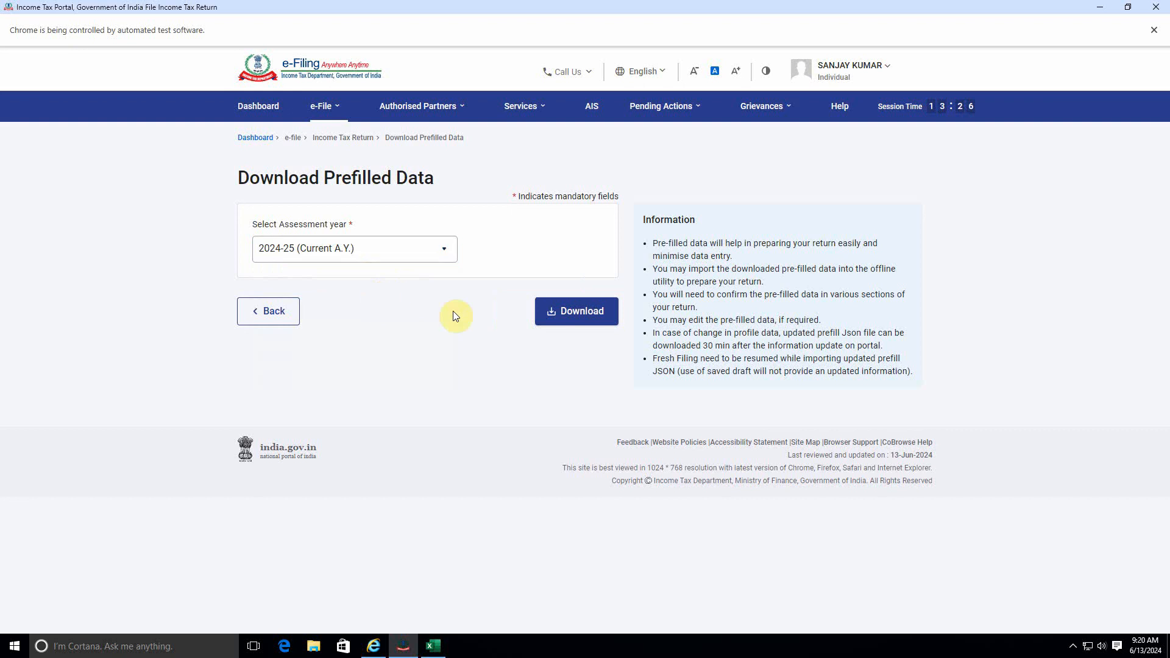
{"action": "left_click", "coordinate": [545, 310]}
{"action": "mouse_move", "coordinate": [1096, 60]}
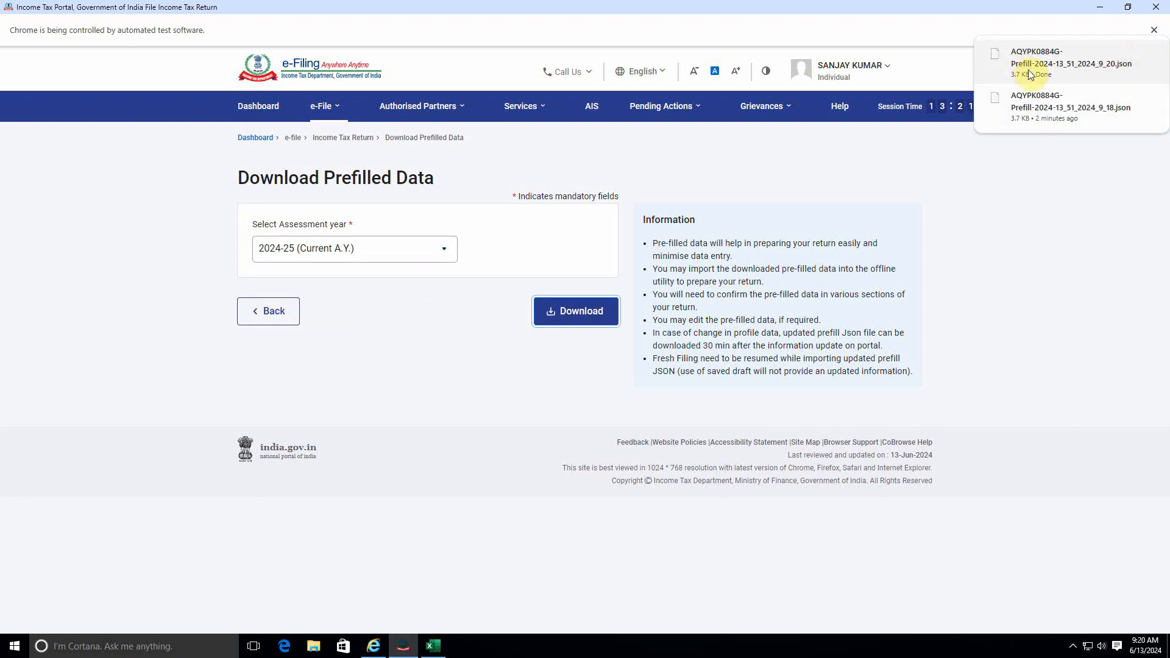
Step: Log out and download the Excel-based ITR 3 utility from the Downloads page
{"action": "left_click", "coordinate": [850, 65]}
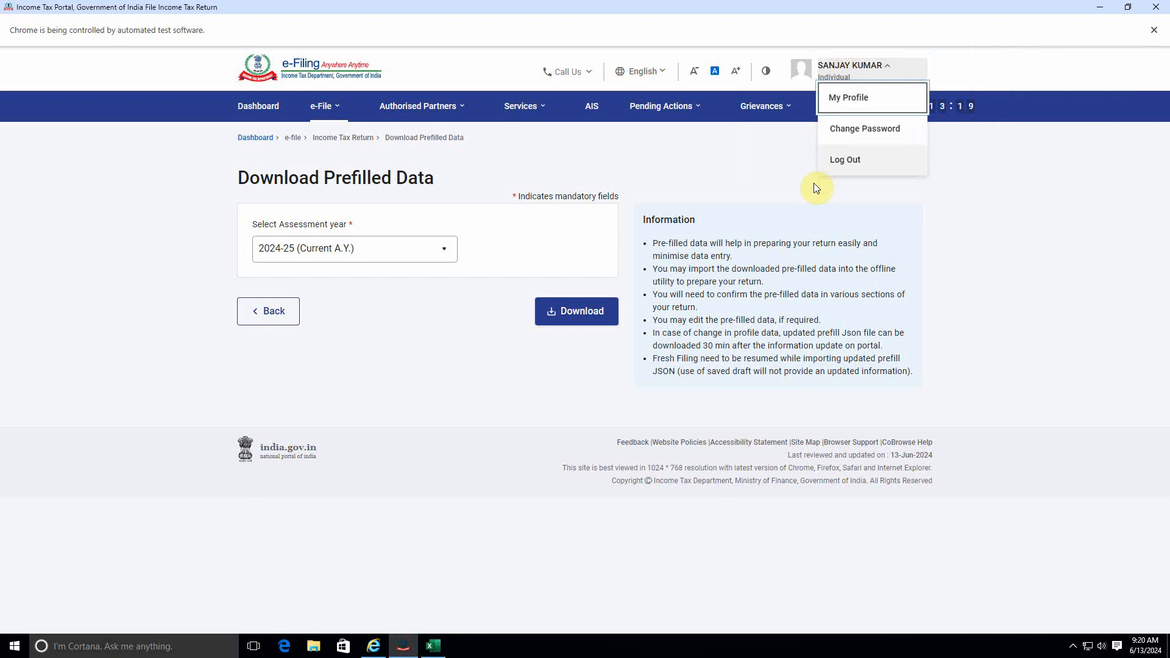
{"action": "left_click", "coordinate": [835, 160]}
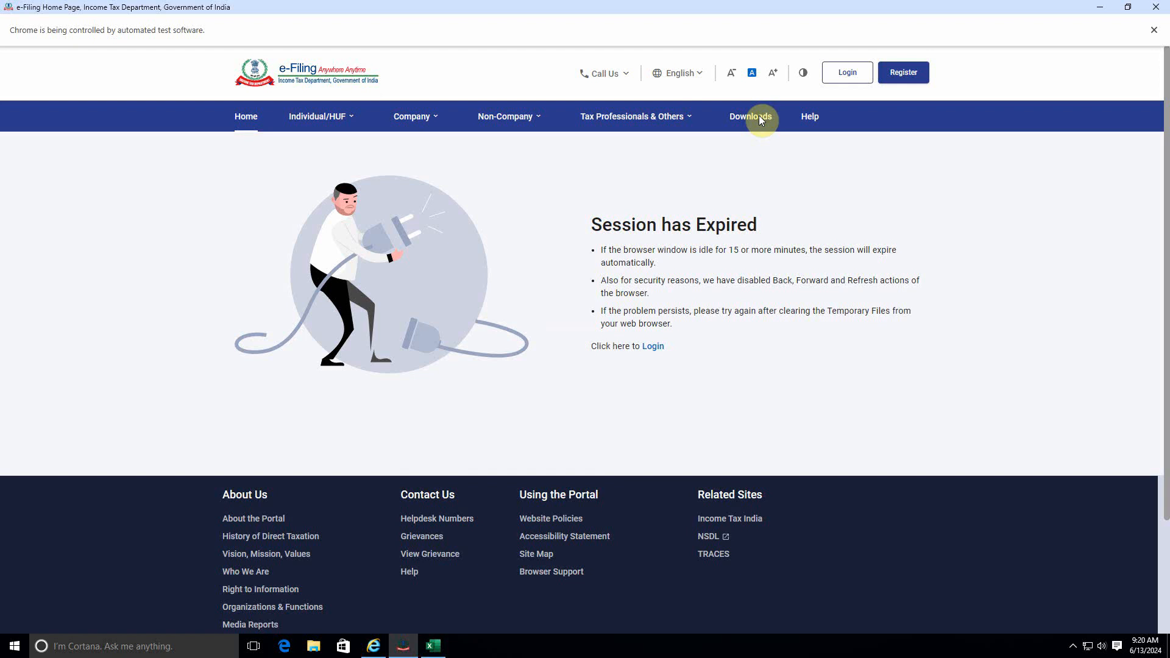
{"action": "left_click", "coordinate": [759, 115]}
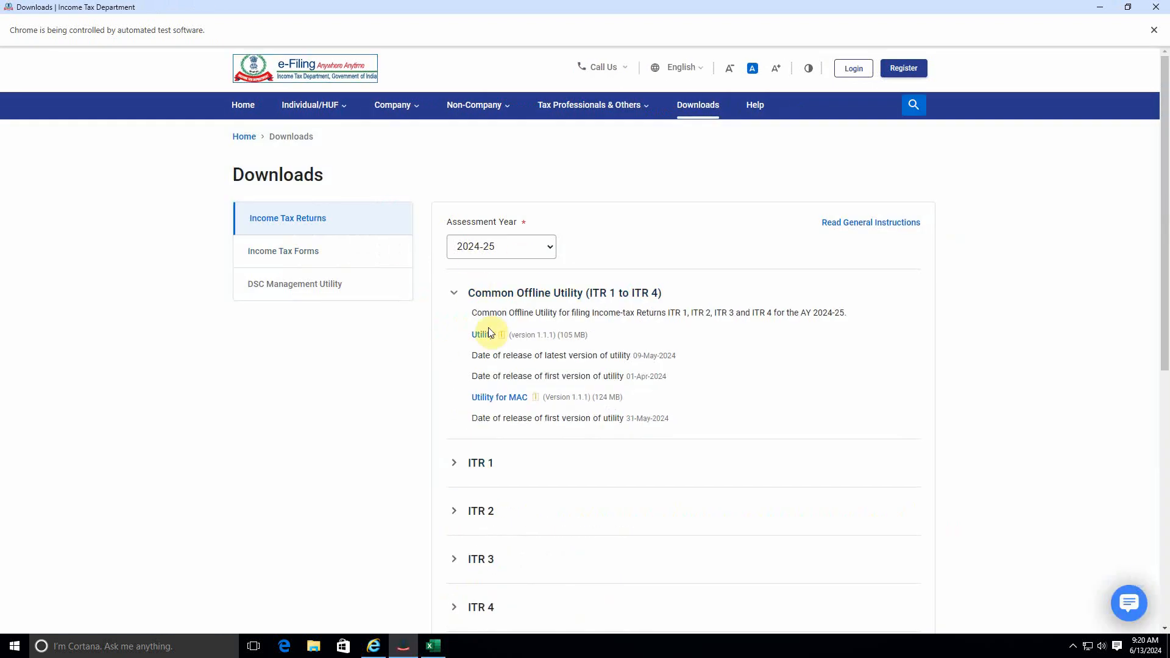
{"action": "scroll", "coordinate": [487, 332], "scroll_direction": "down", "scroll_amount": 3}
{"action": "left_click", "coordinate": [484, 376]}
{"action": "scroll", "coordinate": [518, 372], "scroll_direction": "down", "scroll_amount": 1}
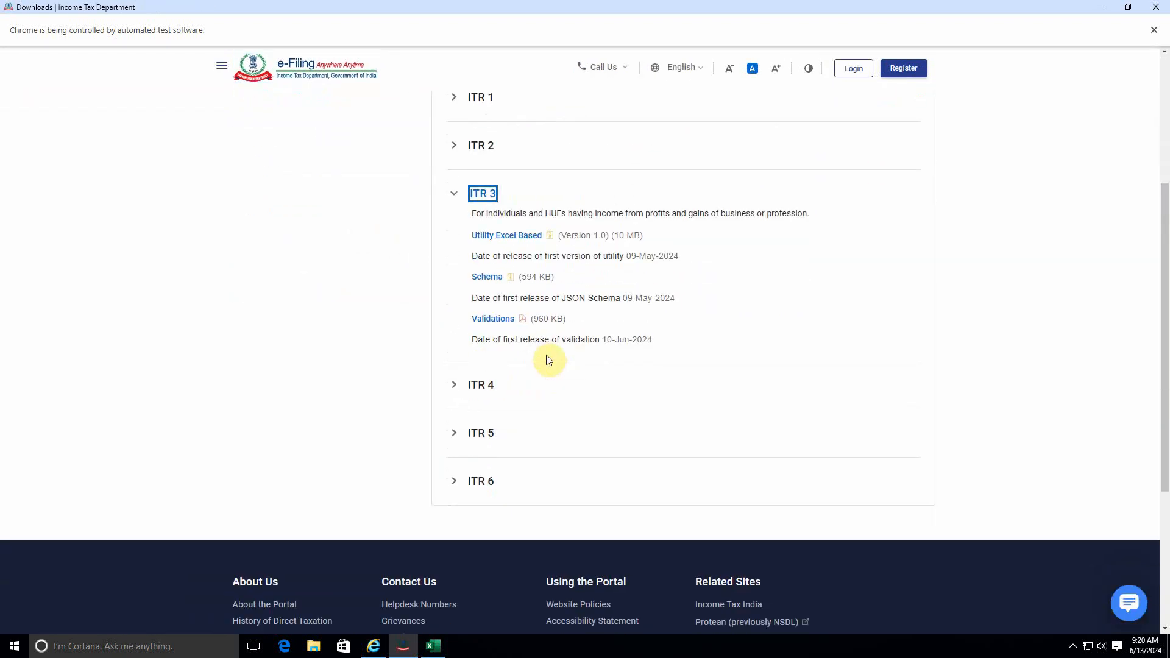
{"action": "left_click", "coordinate": [477, 237]}
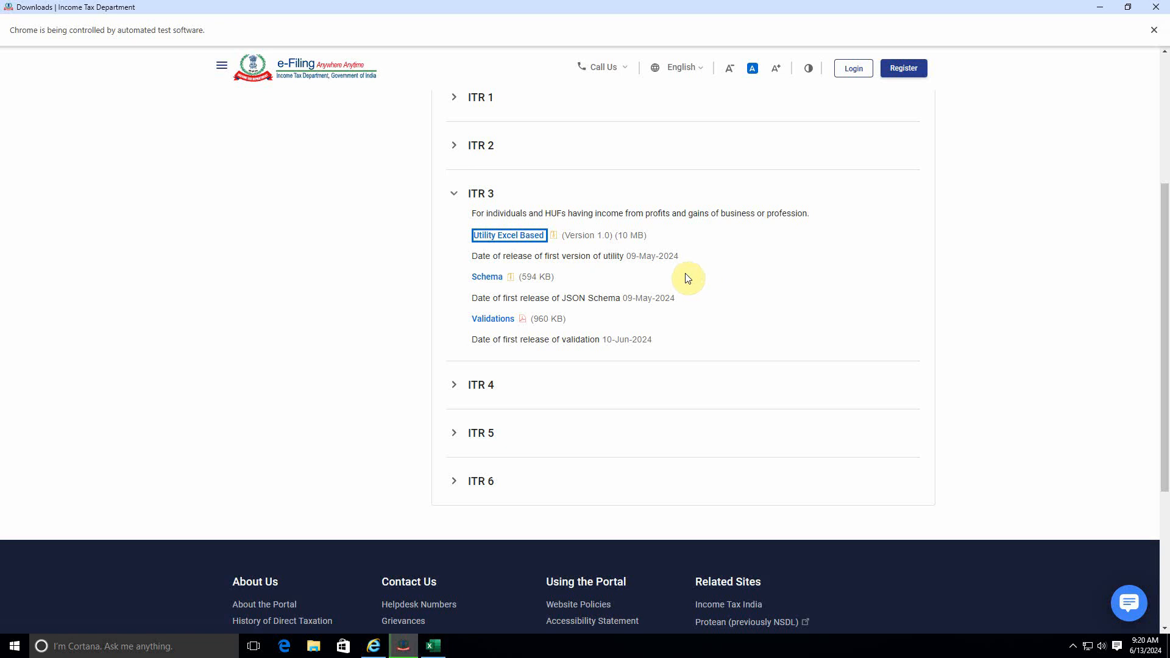
Step: Review the ITR 3 listing on the Downloads page, briefly minimising the browser
{"action": "scroll", "coordinate": [893, 224], "scroll_direction": "up", "scroll_amount": 3}
{"action": "scroll", "coordinate": [904, 226], "scroll_direction": "down", "scroll_amount": 1}
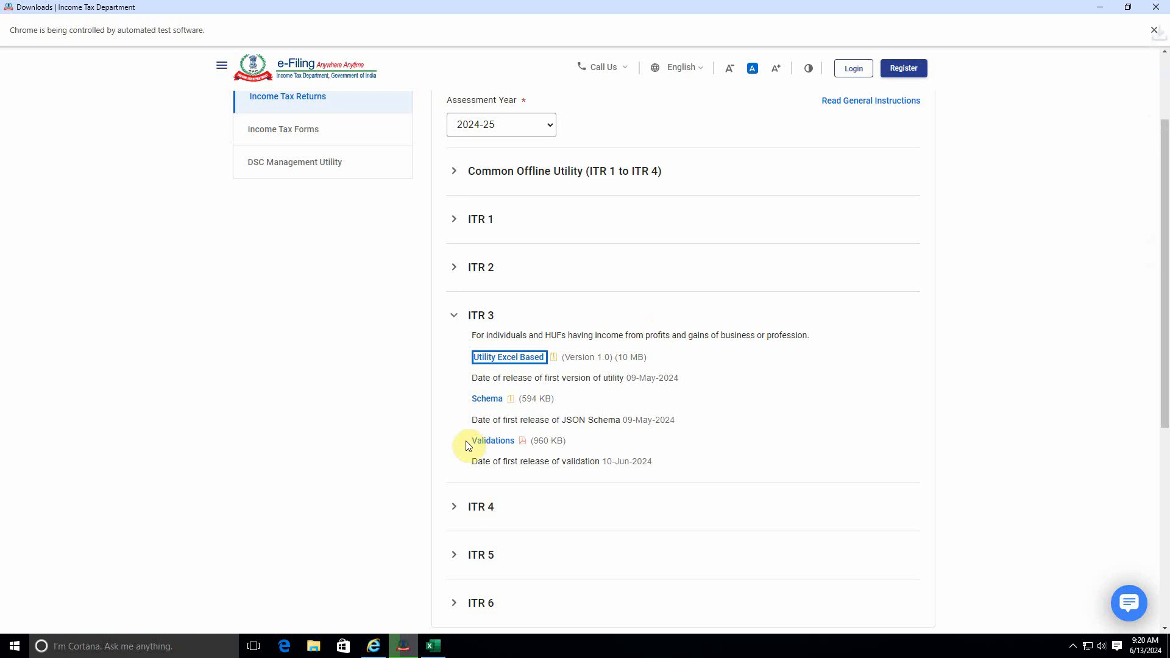
{"action": "left_click", "coordinate": [406, 644]}
{"action": "left_click", "coordinate": [406, 644]}
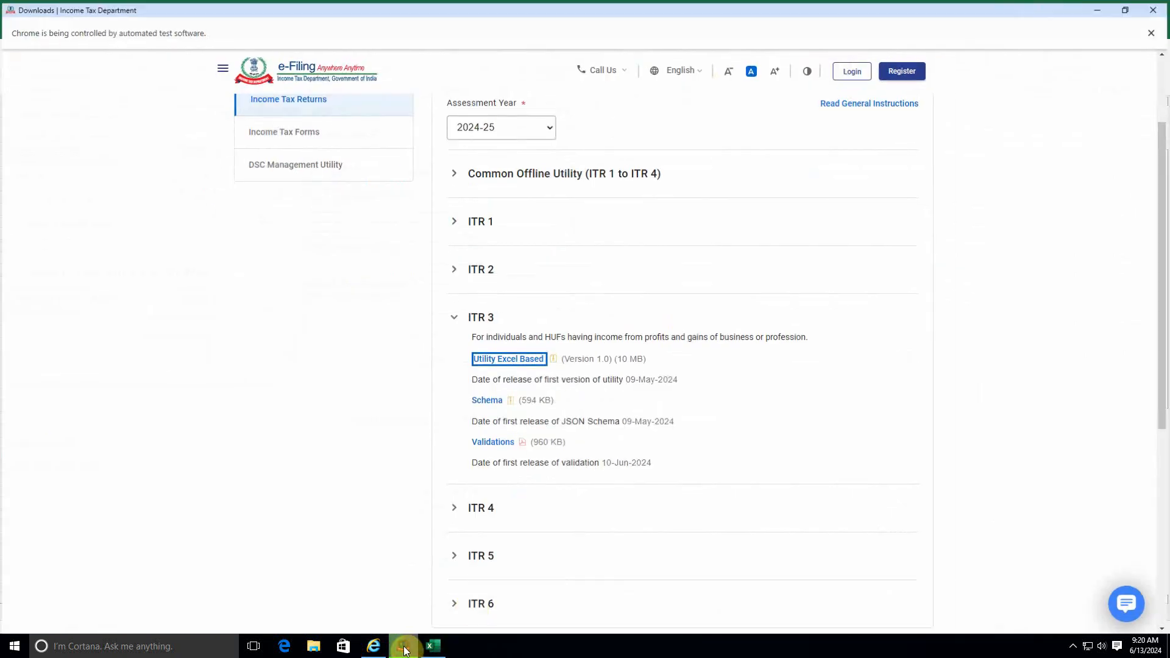
{"action": "scroll", "coordinate": [758, 284], "scroll_direction": "up", "scroll_amount": 2}
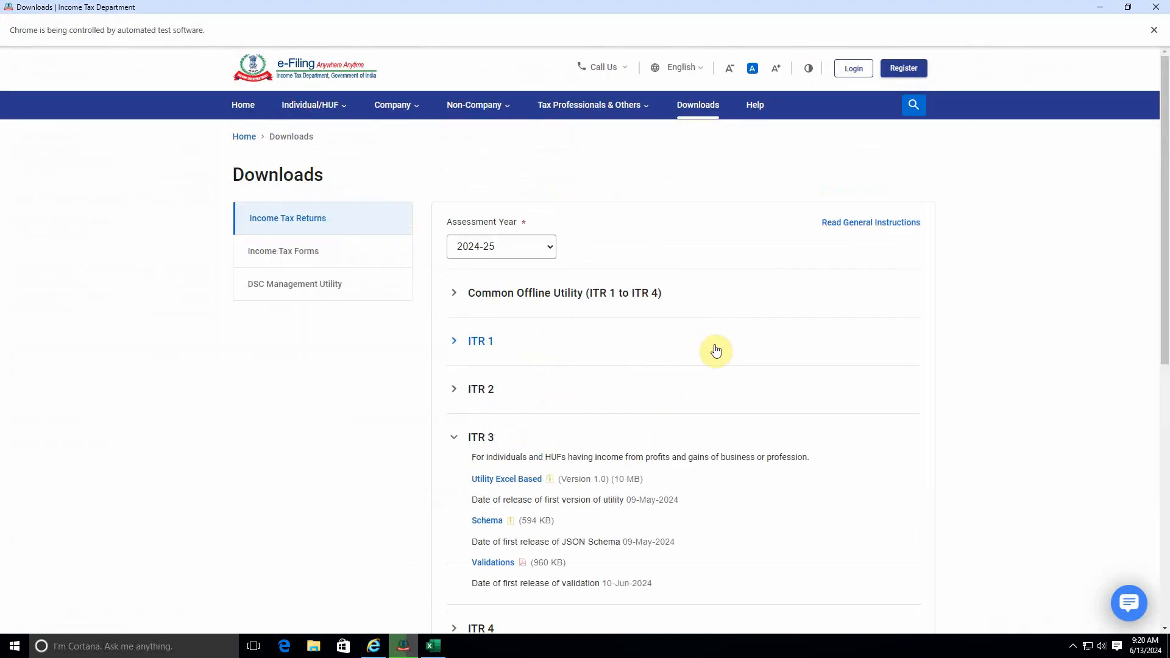
{"action": "scroll", "coordinate": [667, 352], "scroll_direction": "down", "scroll_amount": 1}
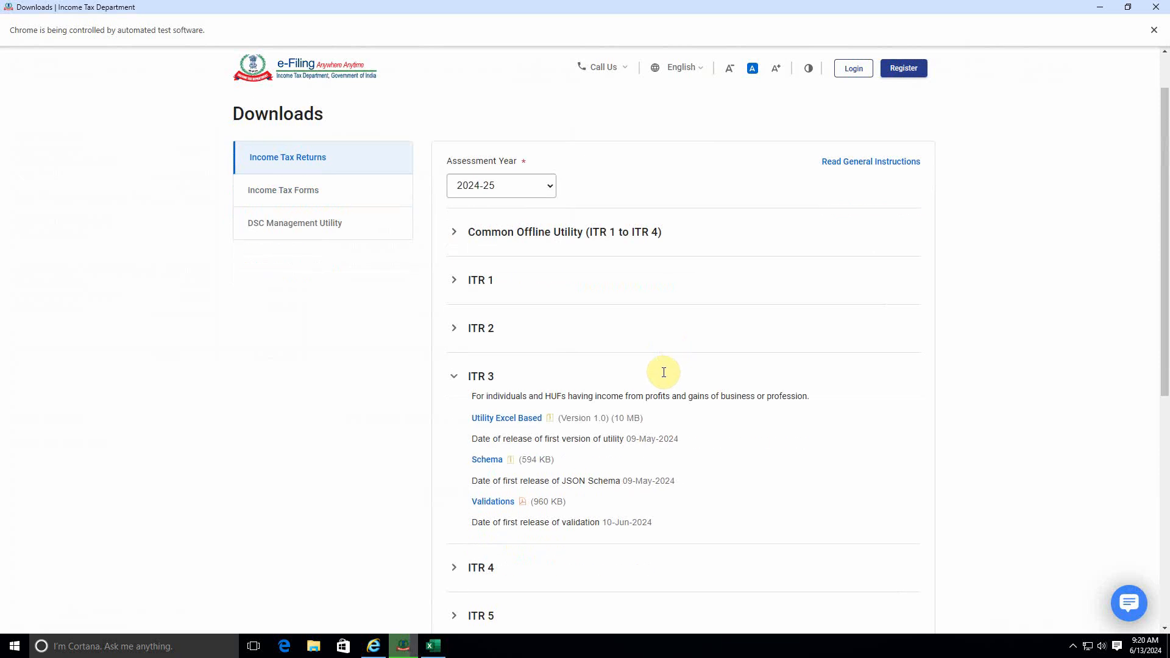
{"action": "scroll", "coordinate": [596, 408], "scroll_direction": "up", "scroll_amount": 1}
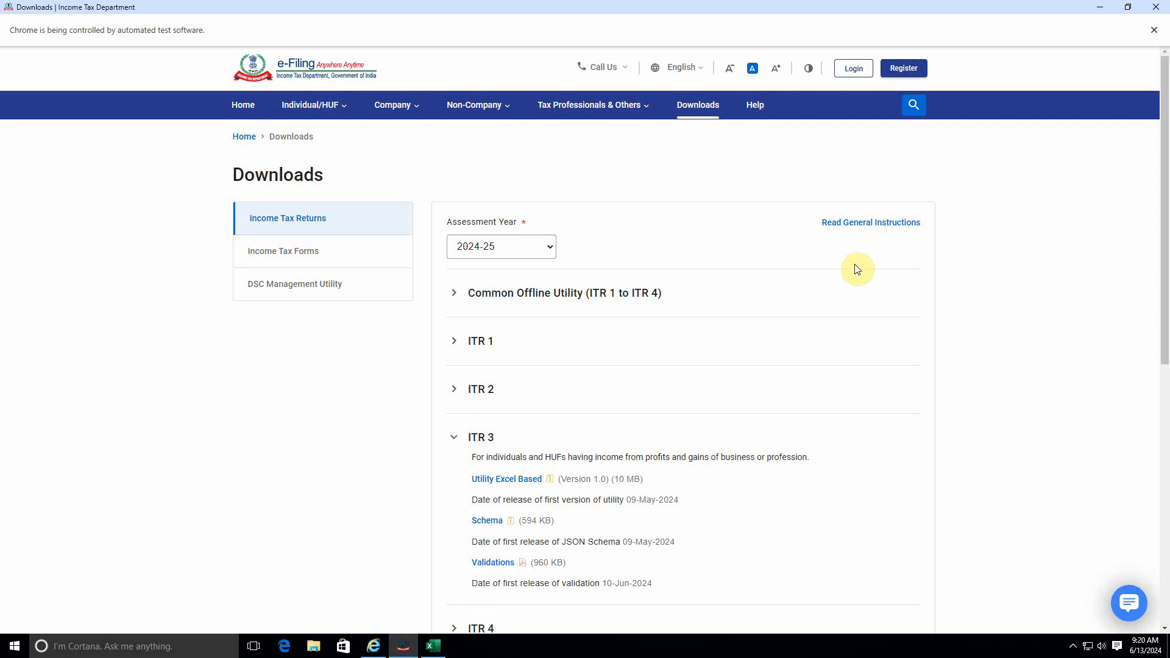
{"action": "scroll", "coordinate": [849, 307], "scroll_direction": "down", "scroll_amount": 4}
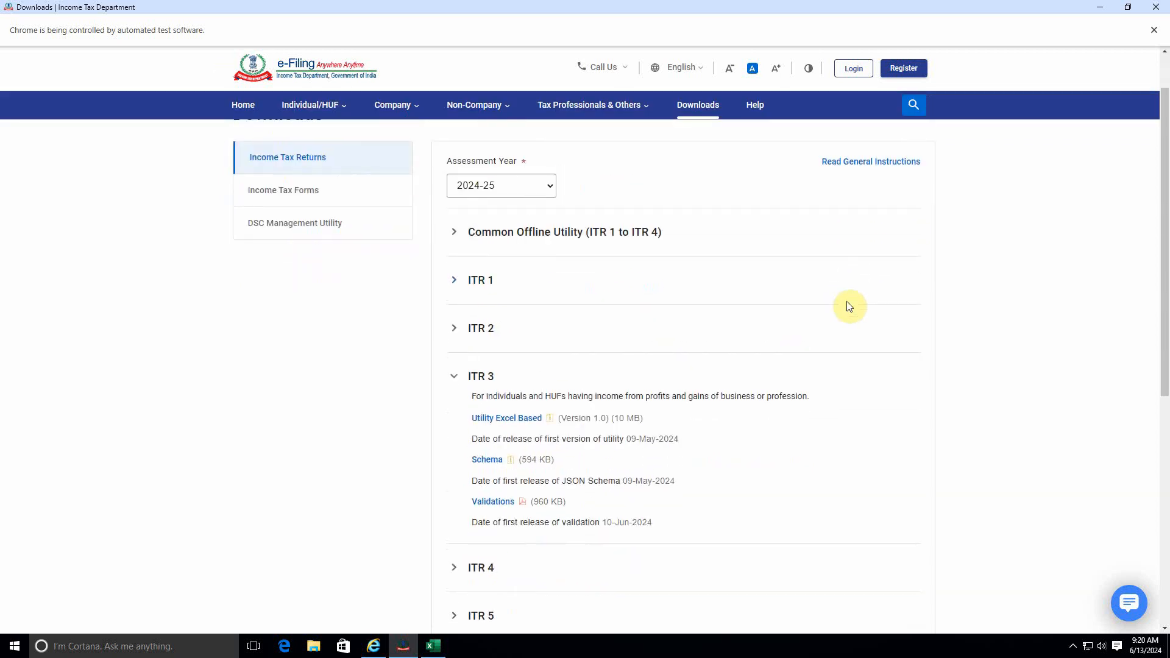
{"action": "scroll", "coordinate": [850, 307], "scroll_direction": "up", "scroll_amount": 4}
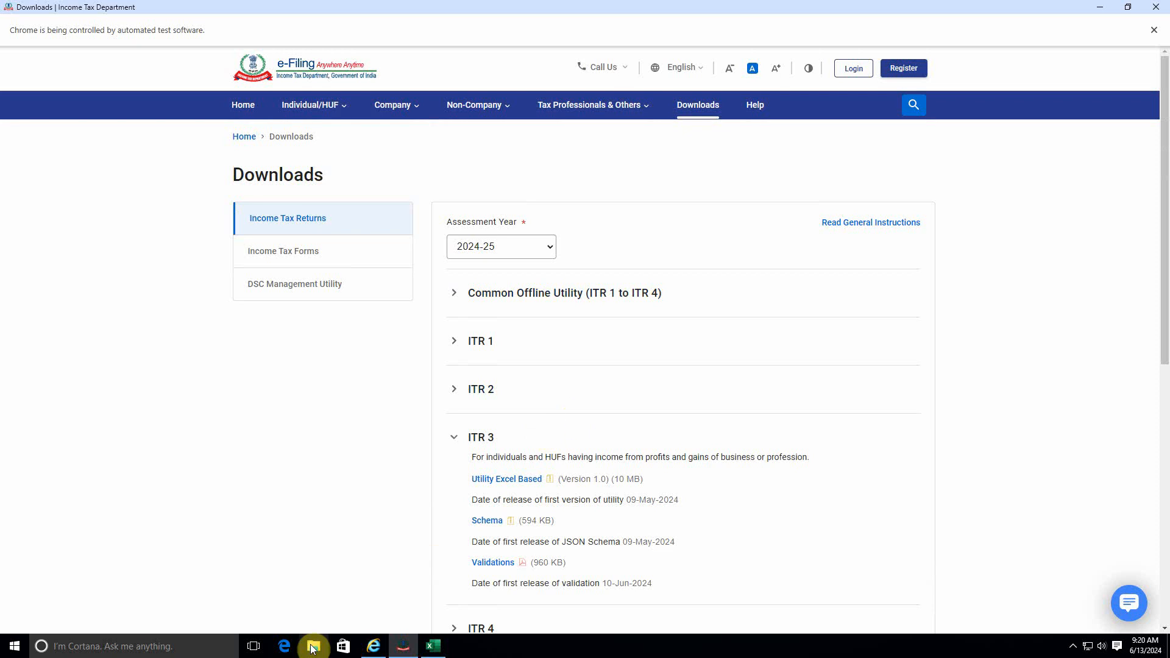
Step: Cut the ITR3_AY_24-25_V1.0 (1) archive from the Downloads folder
{"action": "key", "text": "super+e"}
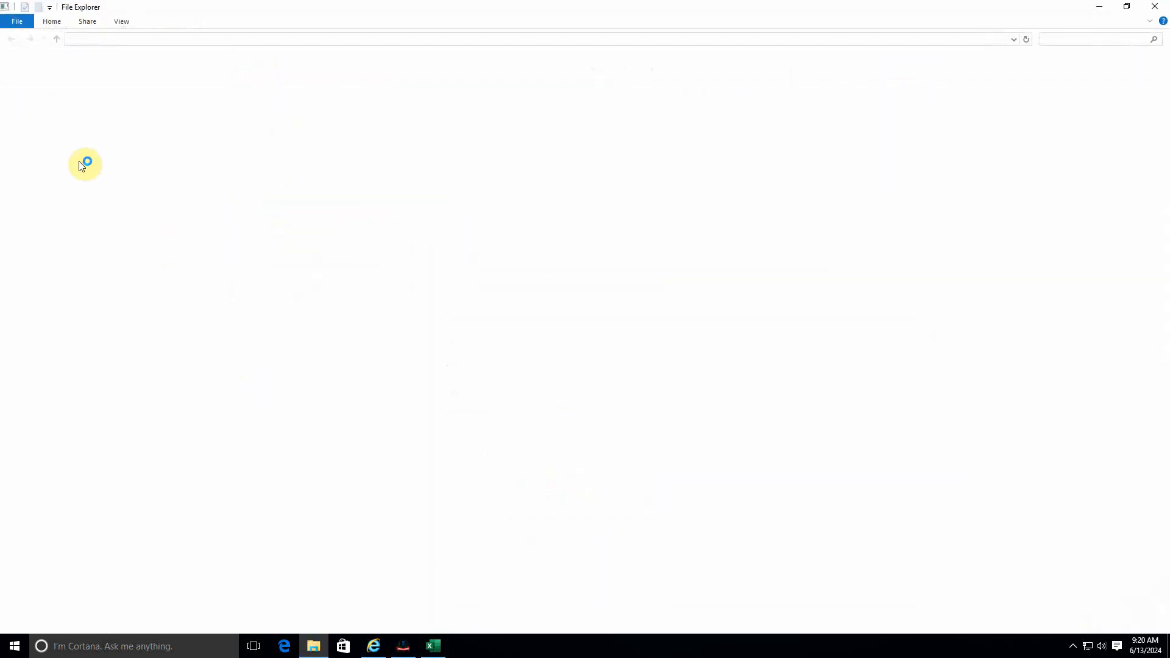
{"action": "left_click", "coordinate": [58, 91]}
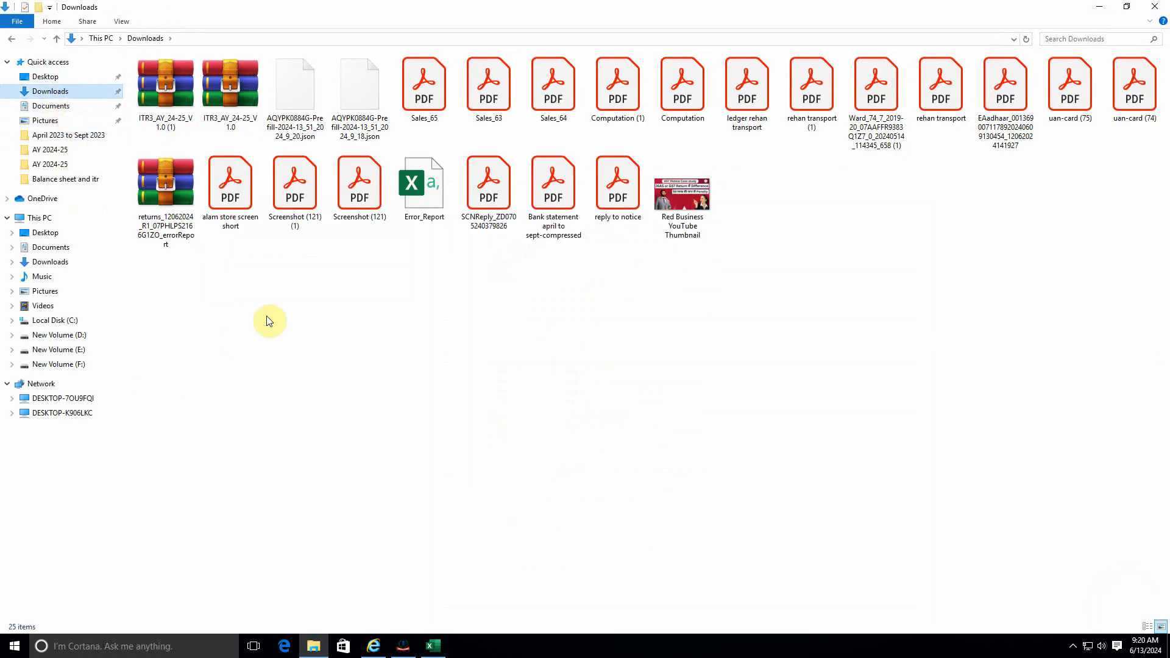
{"action": "left_click", "coordinate": [173, 116]}
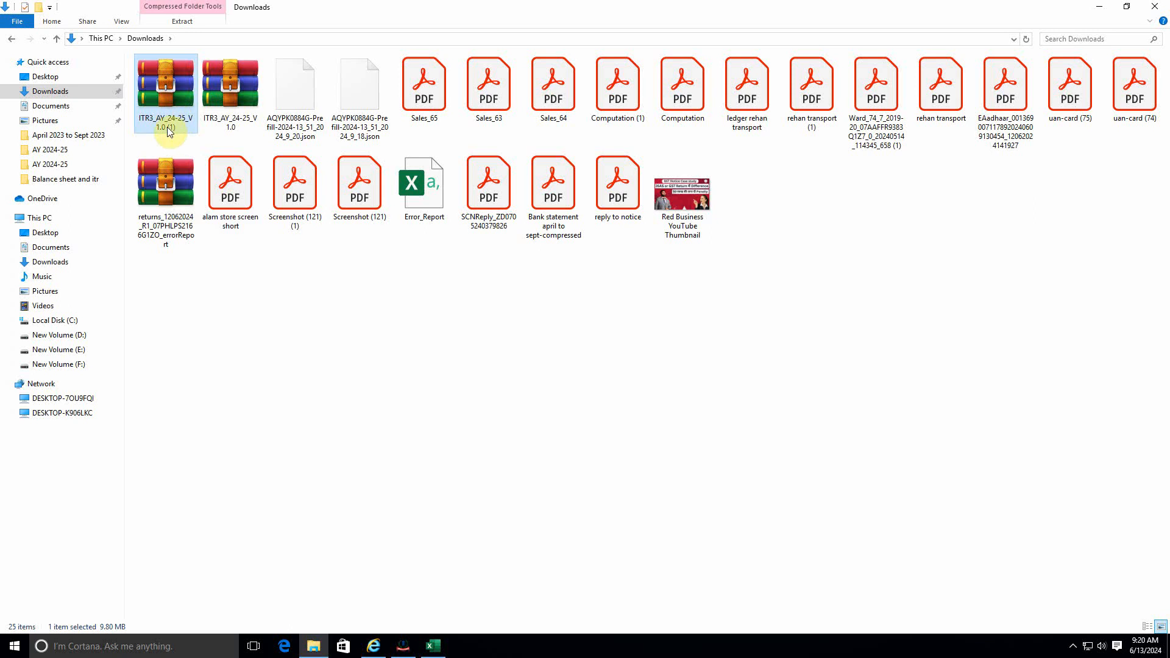
{"action": "right_click", "coordinate": [166, 101]}
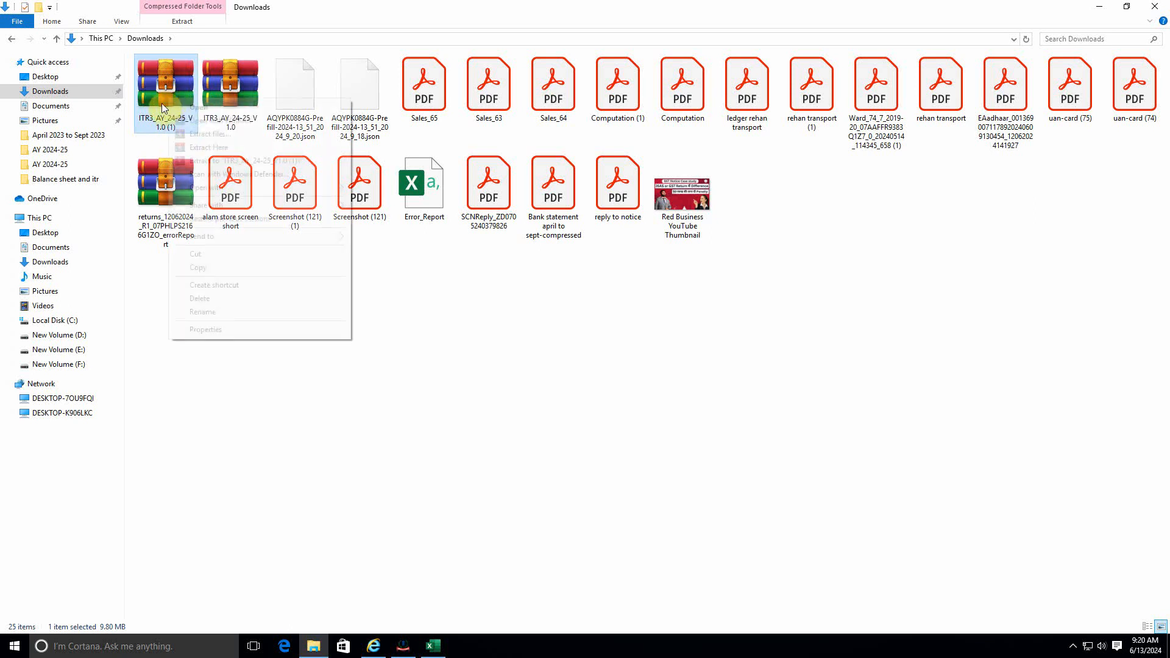
{"action": "left_click", "coordinate": [201, 255]}
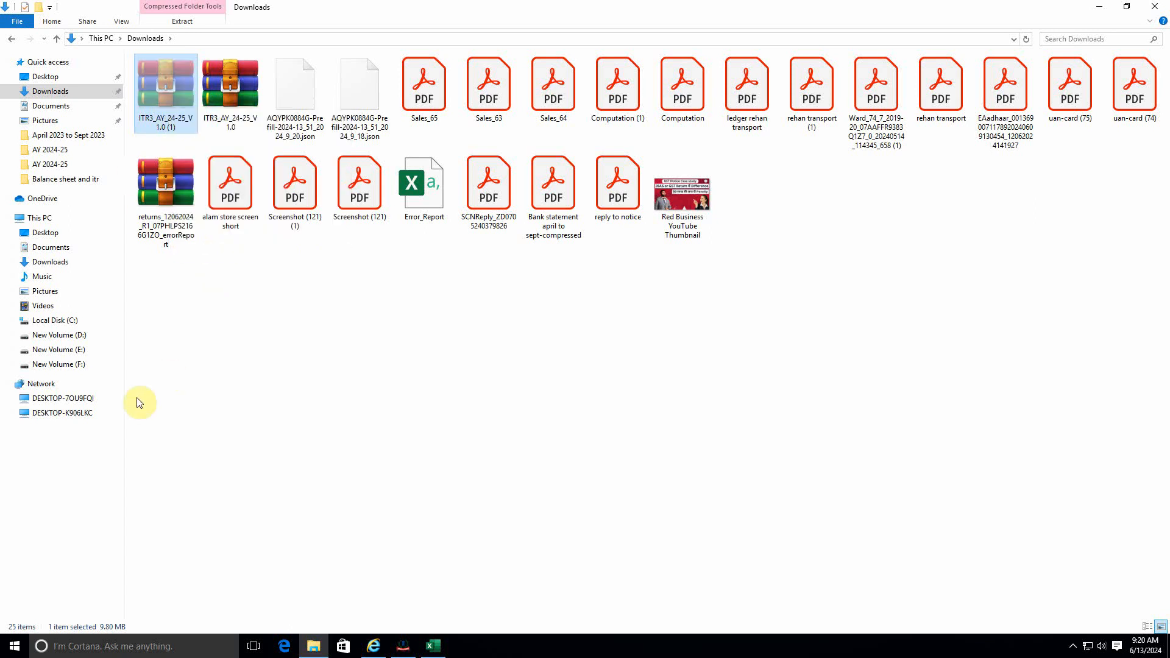
Step: Paste the archive into F:\Youtube Post\FY 2024-25\ITR -3 FOR Business income
{"action": "left_click", "coordinate": [72, 372]}
{"action": "double_click", "coordinate": [169, 190]}
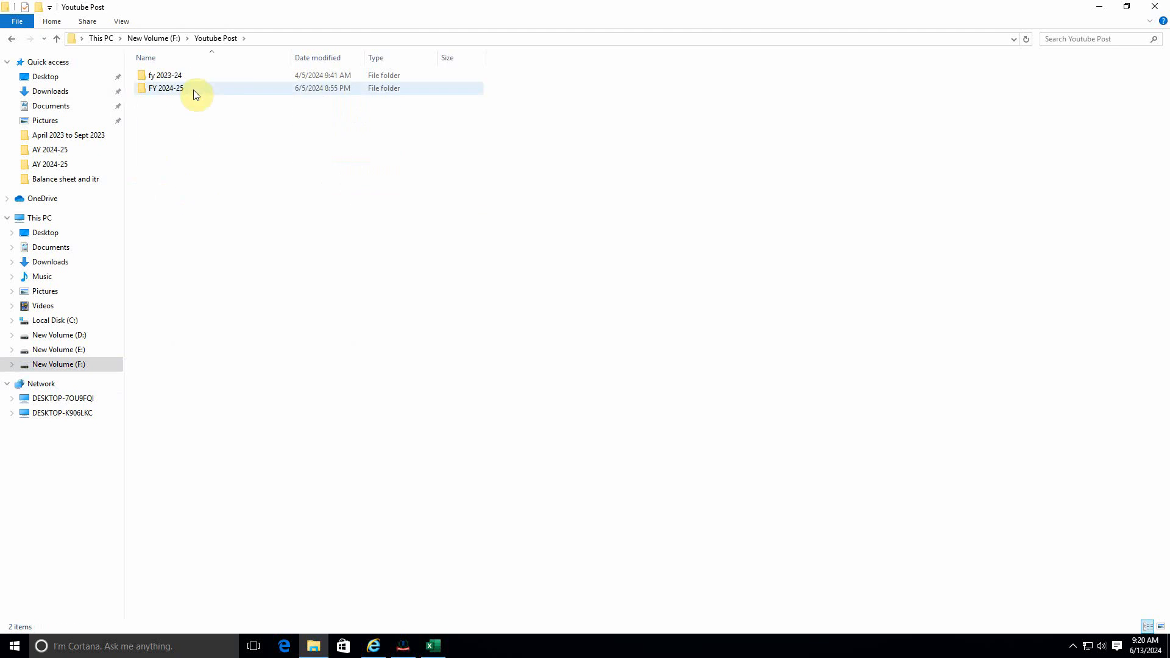
{"action": "double_click", "coordinate": [193, 91]}
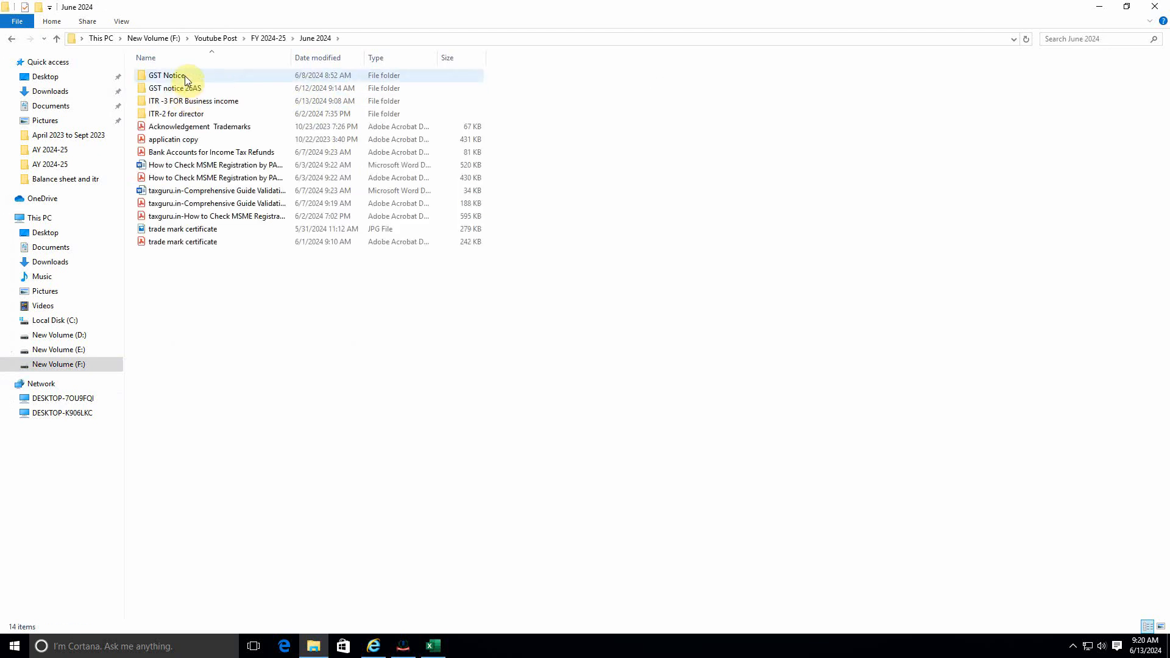
{"action": "double_click", "coordinate": [190, 102]}
{"action": "right_click", "coordinate": [189, 139]}
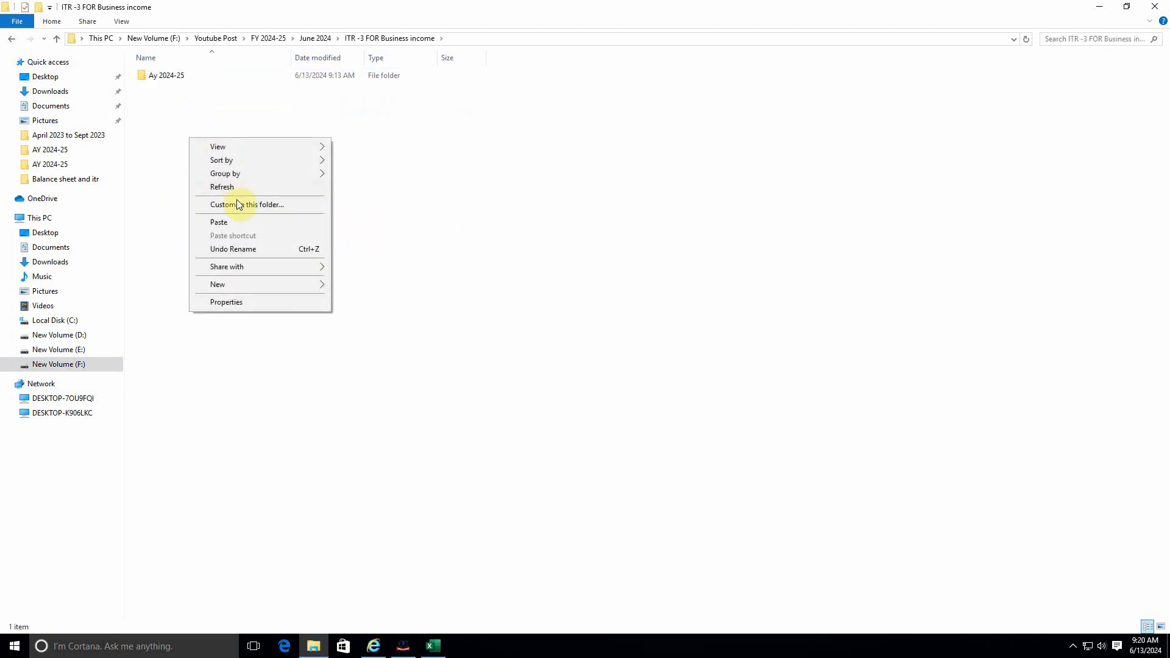
{"action": "left_click", "coordinate": [234, 221]}
Step: Extract the archive there and select the extracted ITR3 Excel utility file
{"action": "right_click", "coordinate": [190, 89]}
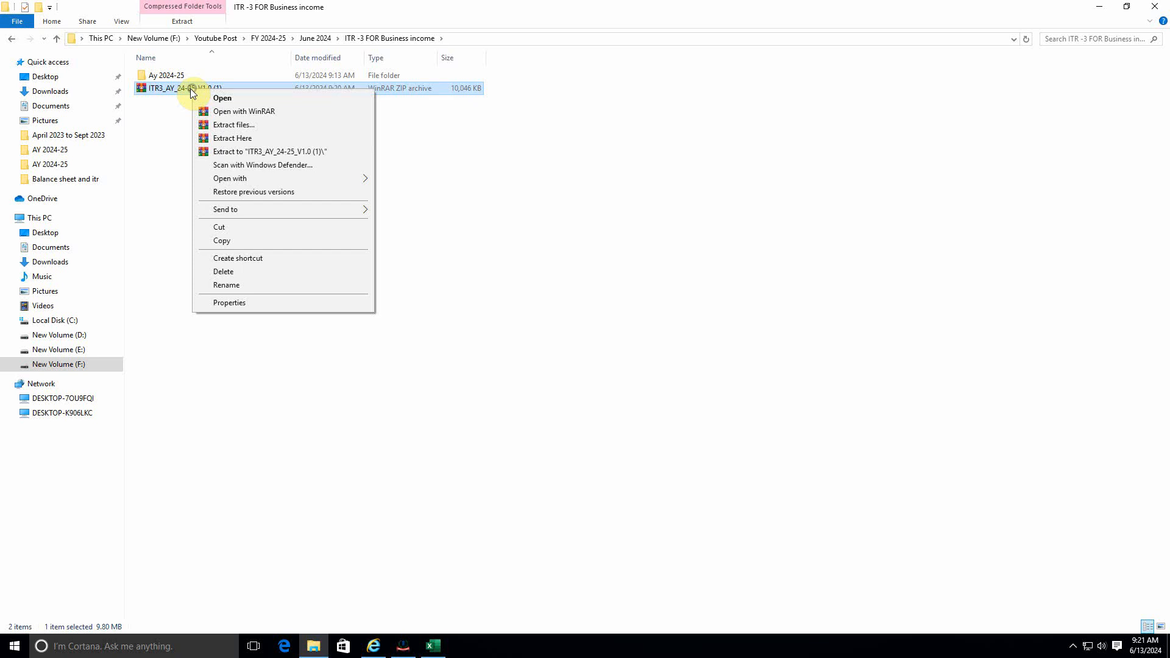
{"action": "left_click", "coordinate": [254, 127]}
{"action": "left_click", "coordinate": [598, 444]}
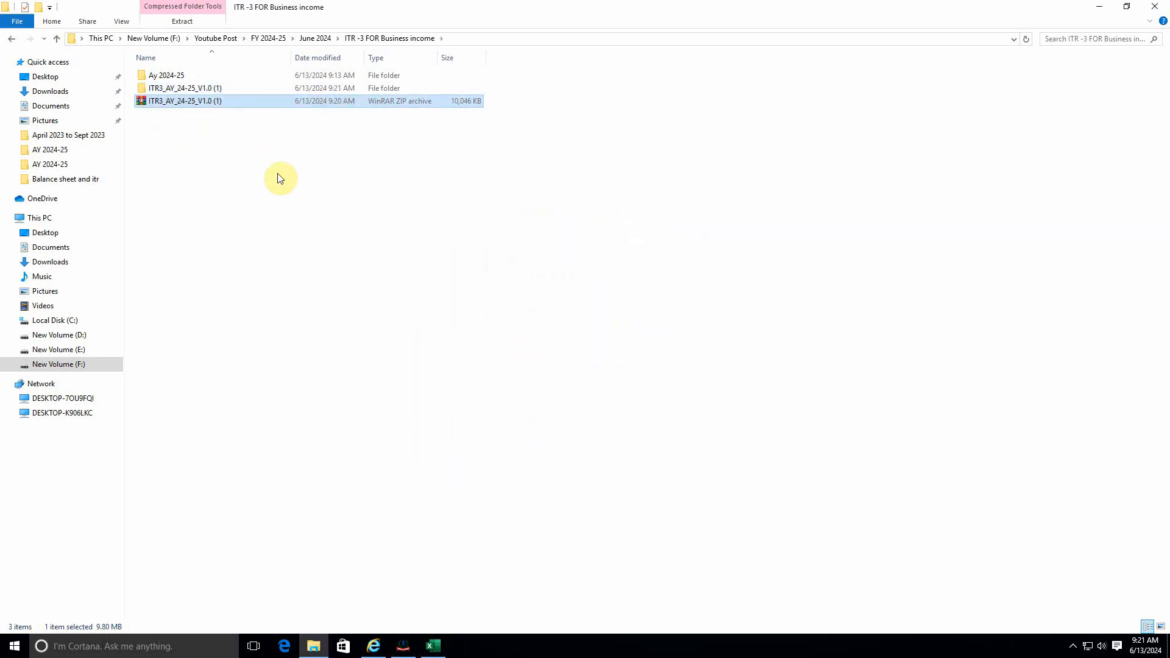
{"action": "double_click", "coordinate": [211, 89]}
{"action": "left_click", "coordinate": [214, 76]}
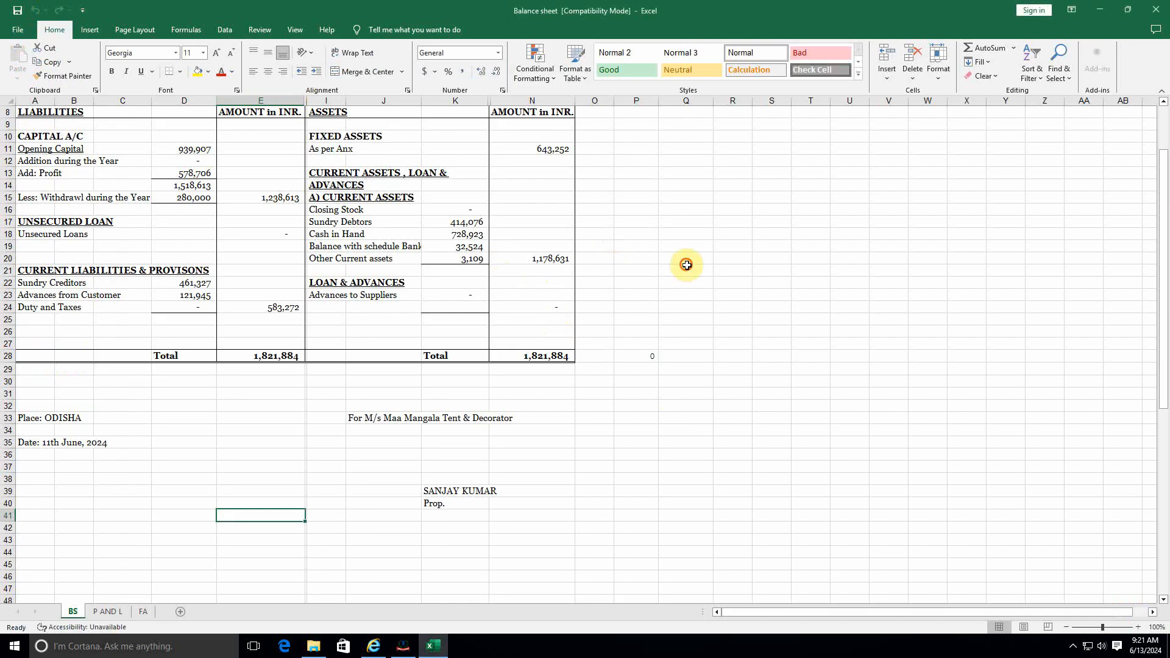
Step: Open the ITR3 utility workbook, then close it and return to File Explorer
{"action": "left_click", "coordinate": [687, 265]}
{"action": "left_click", "coordinate": [554, 274]}
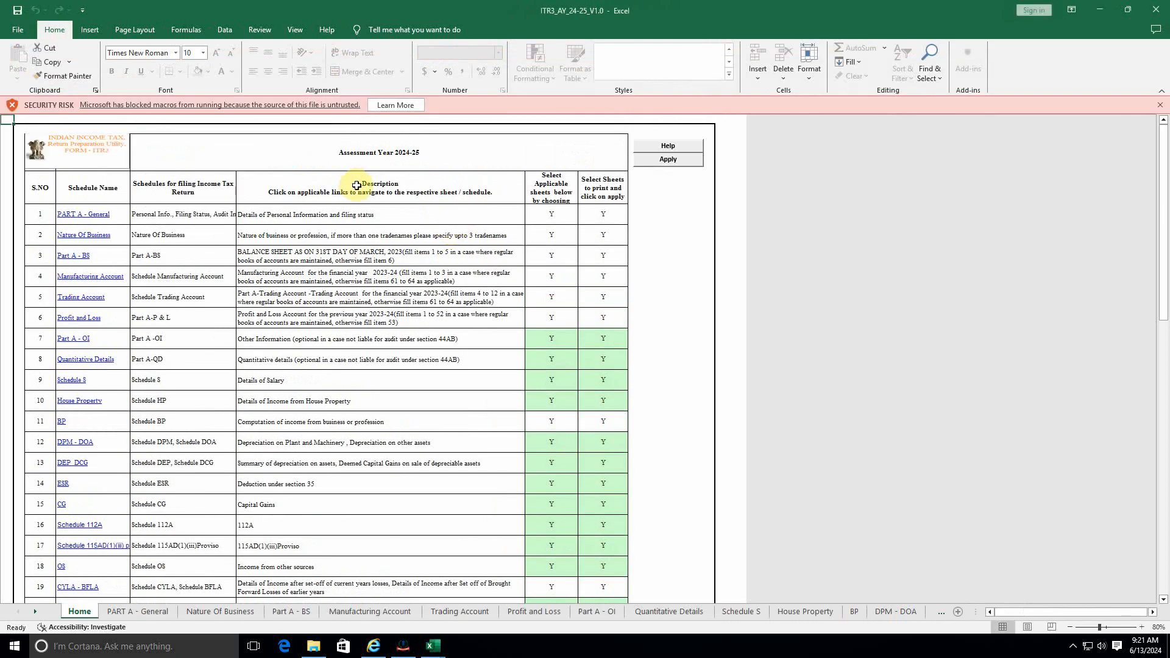
{"action": "left_click", "coordinate": [1160, 8]}
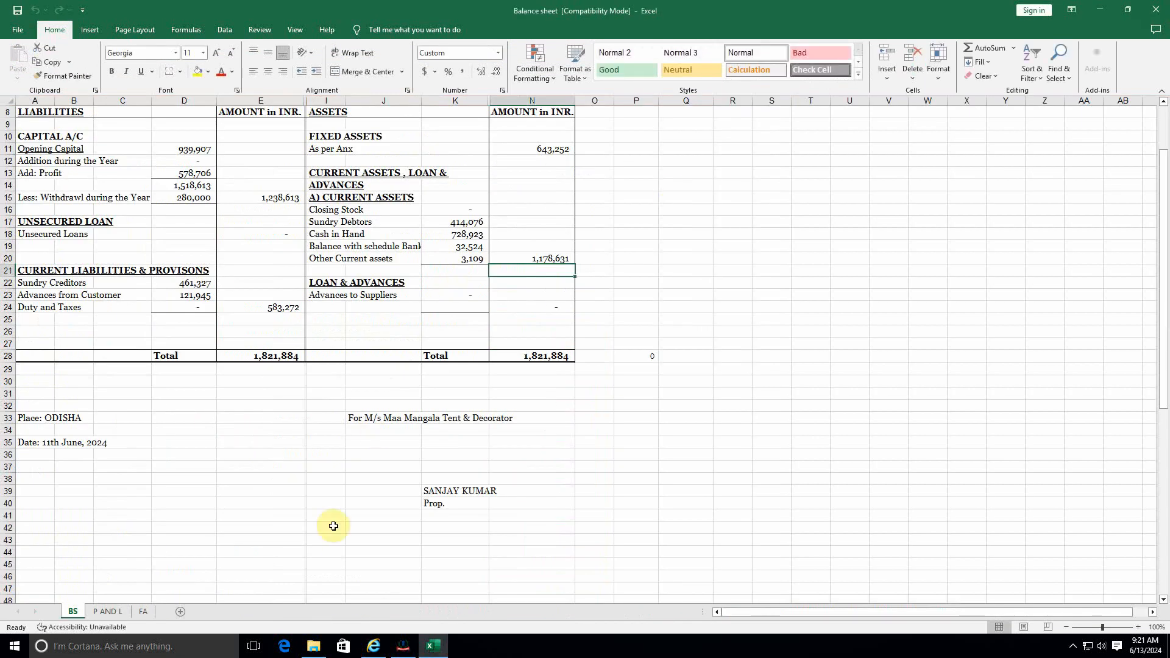
{"action": "left_click", "coordinate": [313, 647]}
Step: Unblock the ITR3_AY_24-25_V1.0 file in its Properties and reopen it in Excel
{"action": "right_click", "coordinate": [215, 73]}
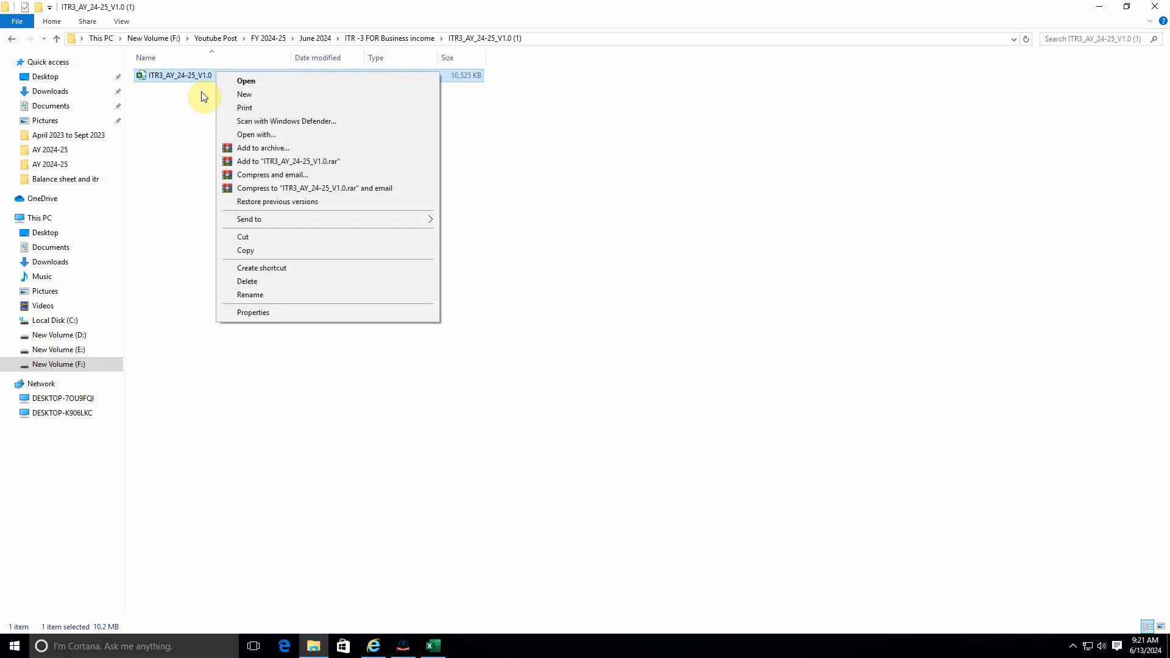
{"action": "left_click", "coordinate": [257, 312]}
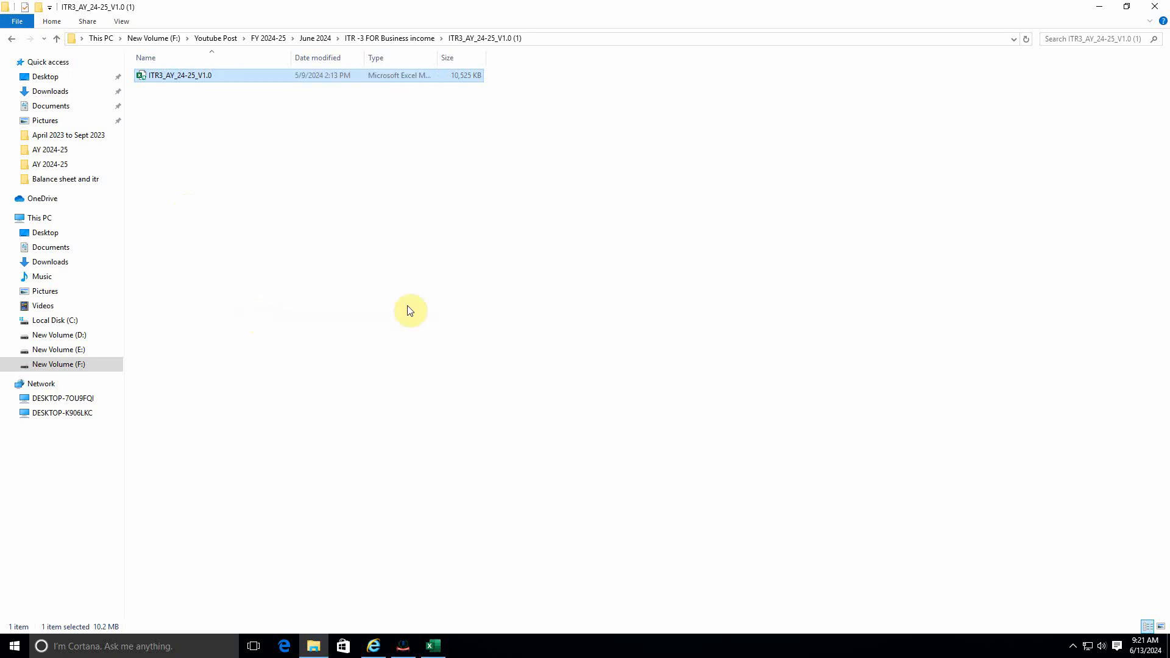
{"action": "left_click", "coordinate": [396, 323]}
{"action": "left_click", "coordinate": [413, 370]}
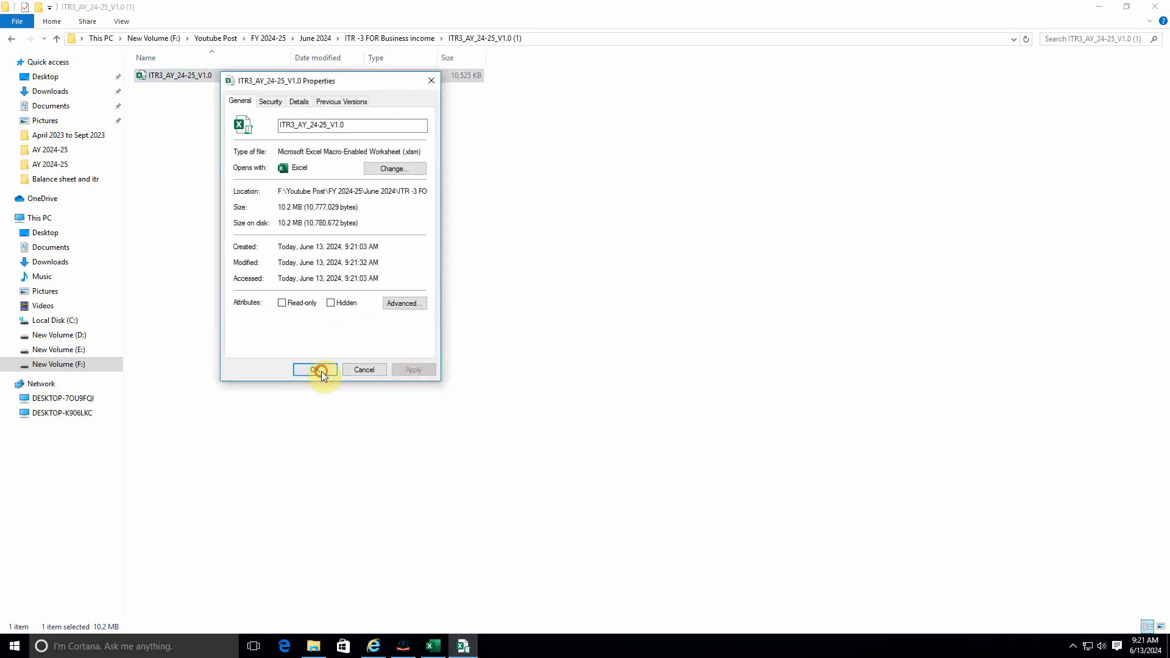
{"action": "left_click", "coordinate": [315, 370]}
{"action": "double_click", "coordinate": [245, 77]}
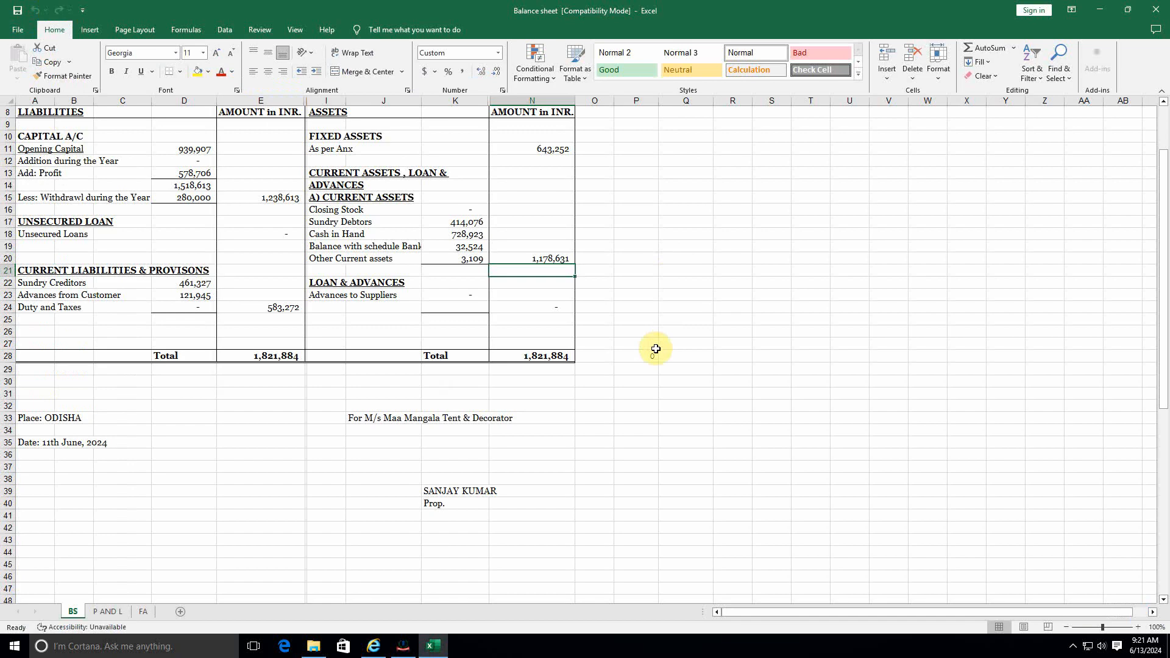
{"action": "left_click", "coordinate": [617, 259]}
Step: Enable the workbook's macros and dismiss the assessment-year notice
{"action": "left_click", "coordinate": [632, 235]}
{"action": "left_click", "coordinate": [597, 218]}
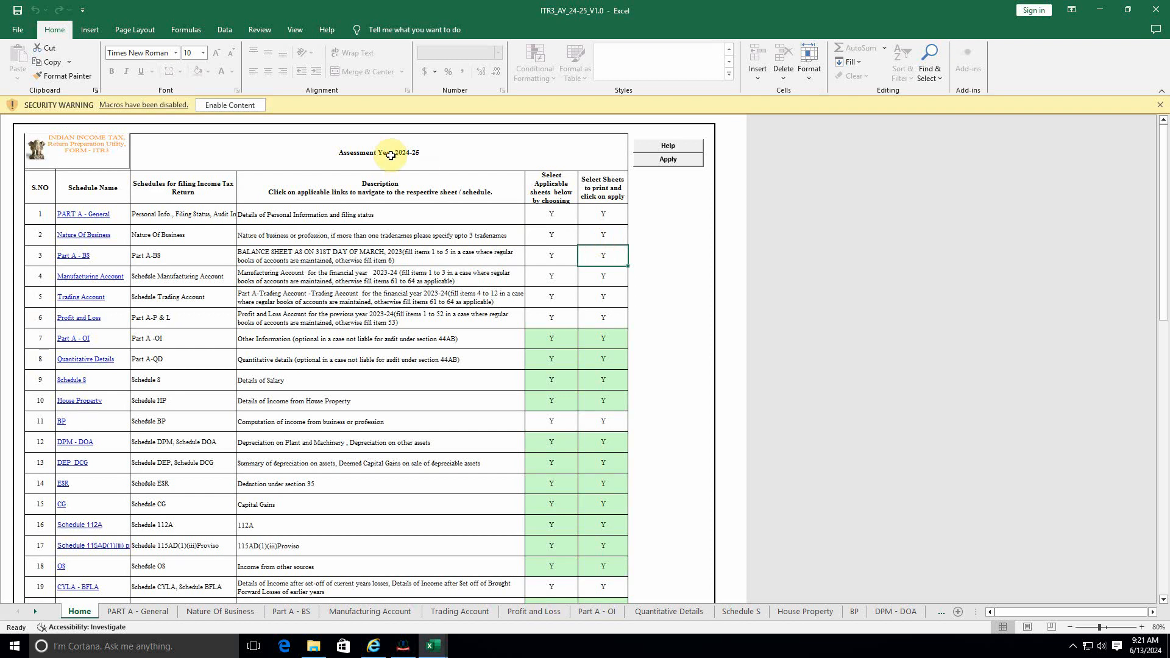
{"action": "left_click", "coordinate": [240, 106]}
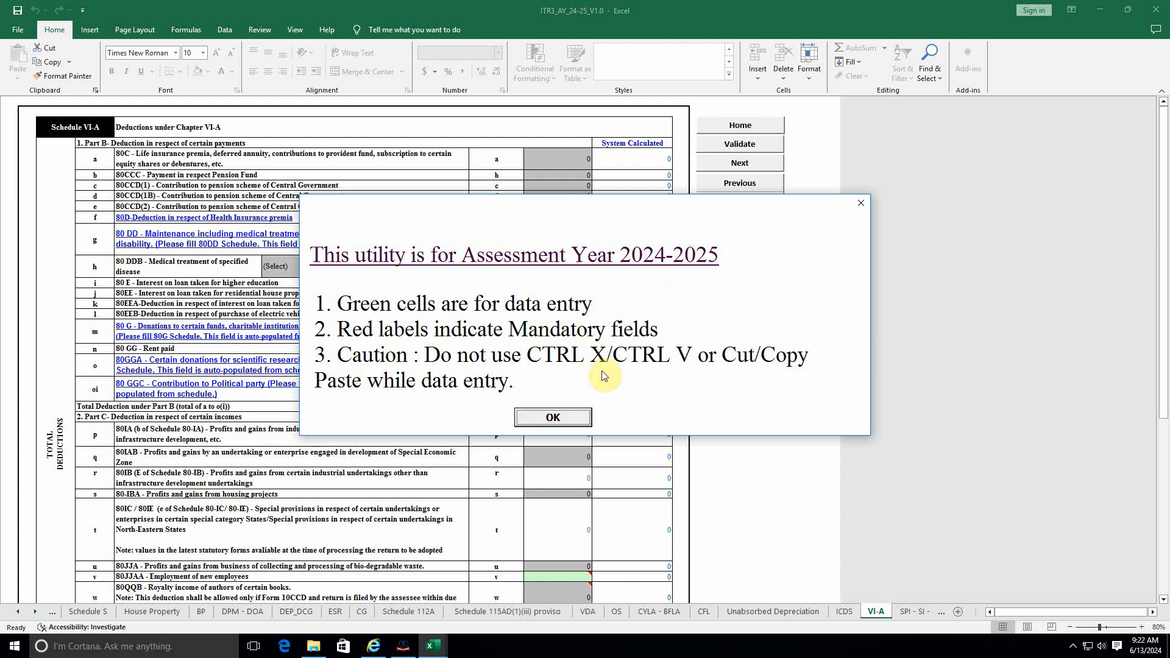
{"action": "left_click", "coordinate": [543, 418]}
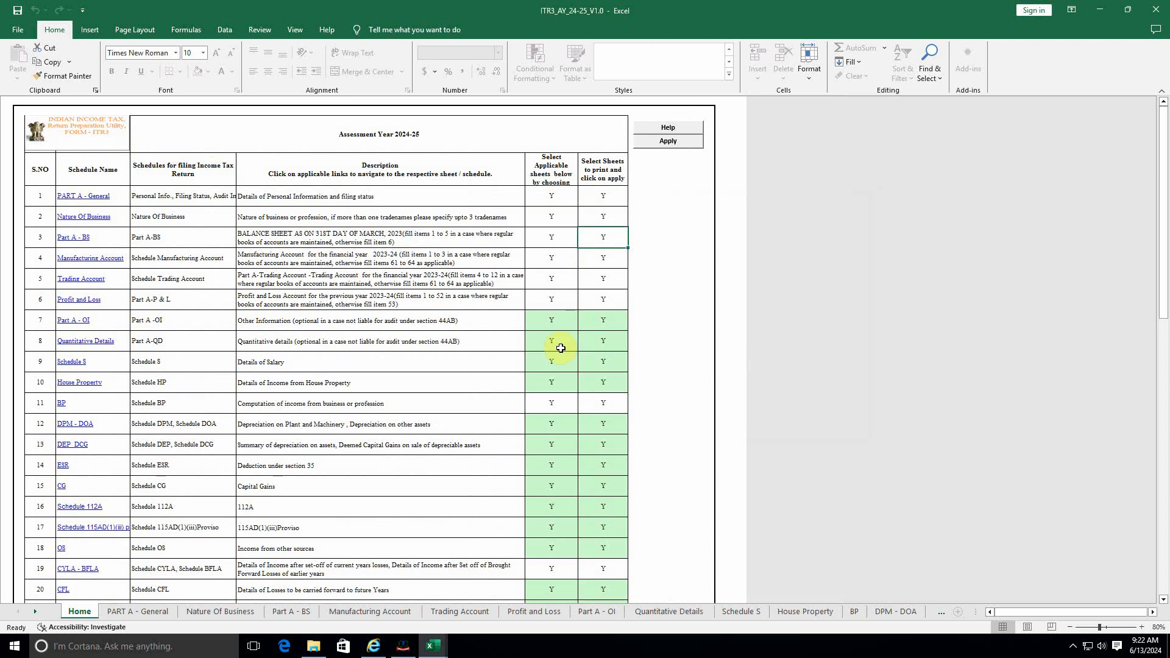
{"action": "scroll", "coordinate": [514, 327], "scroll_direction": "down", "scroll_amount": 10}
{"action": "scroll", "coordinate": [548, 390], "scroll_direction": "down", "scroll_amount": 2}
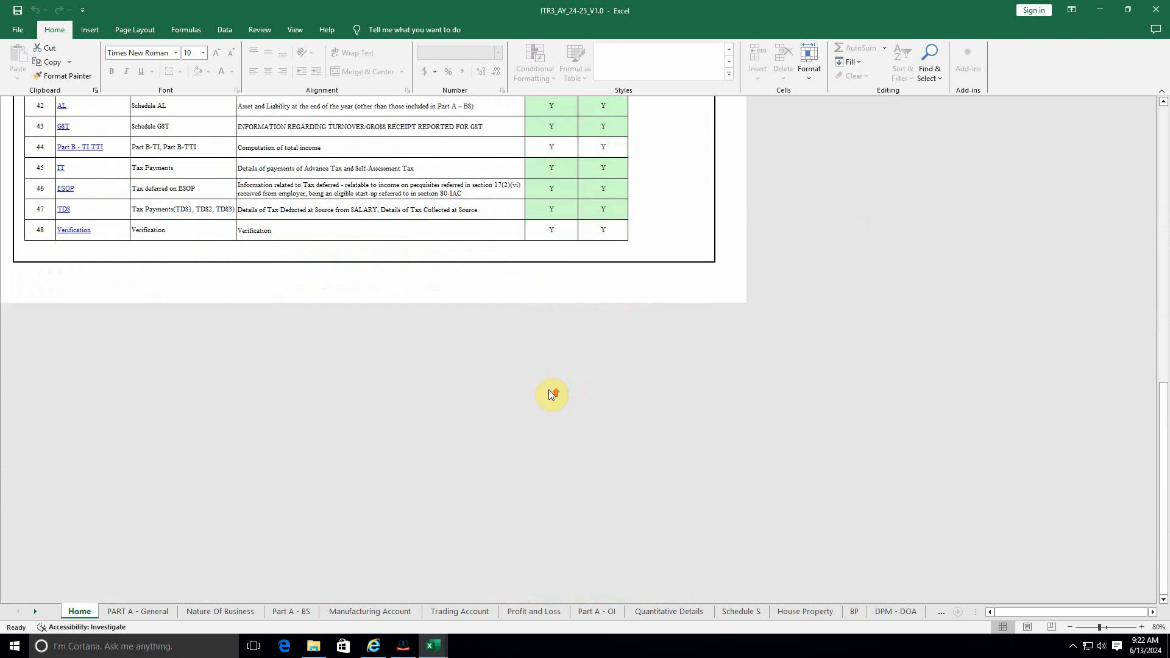
{"action": "scroll", "coordinate": [548, 391], "scroll_direction": "up", "scroll_amount": 15}
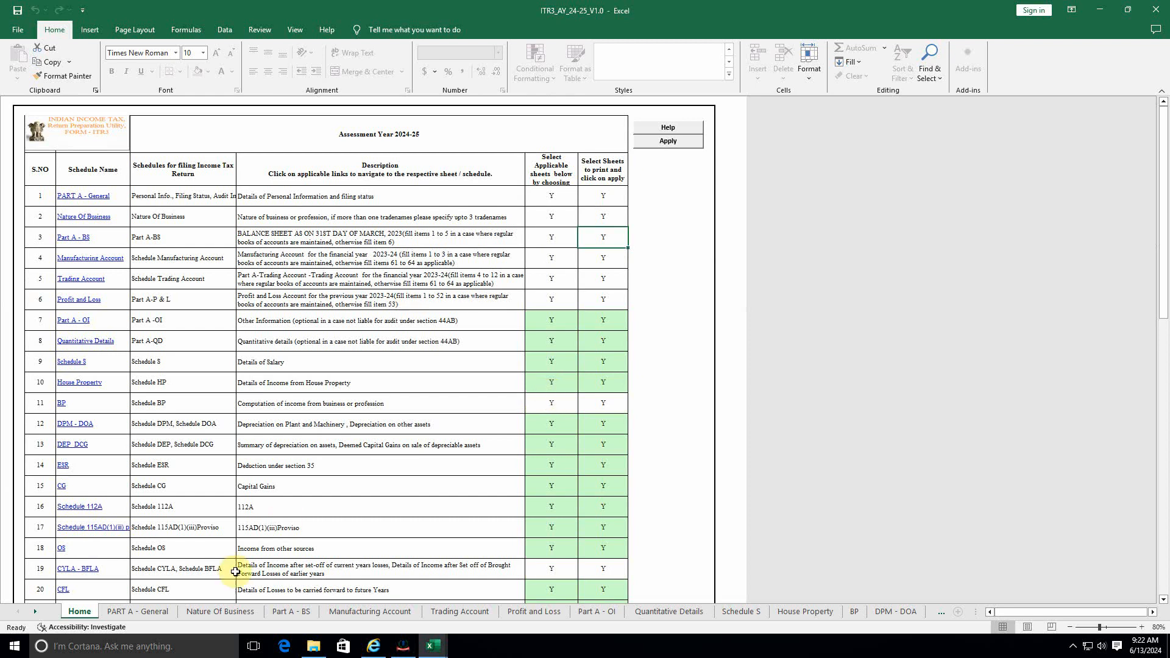
Step: Switch to the PART A - General sheet and look over its blank form
{"action": "left_click", "coordinate": [146, 612]}
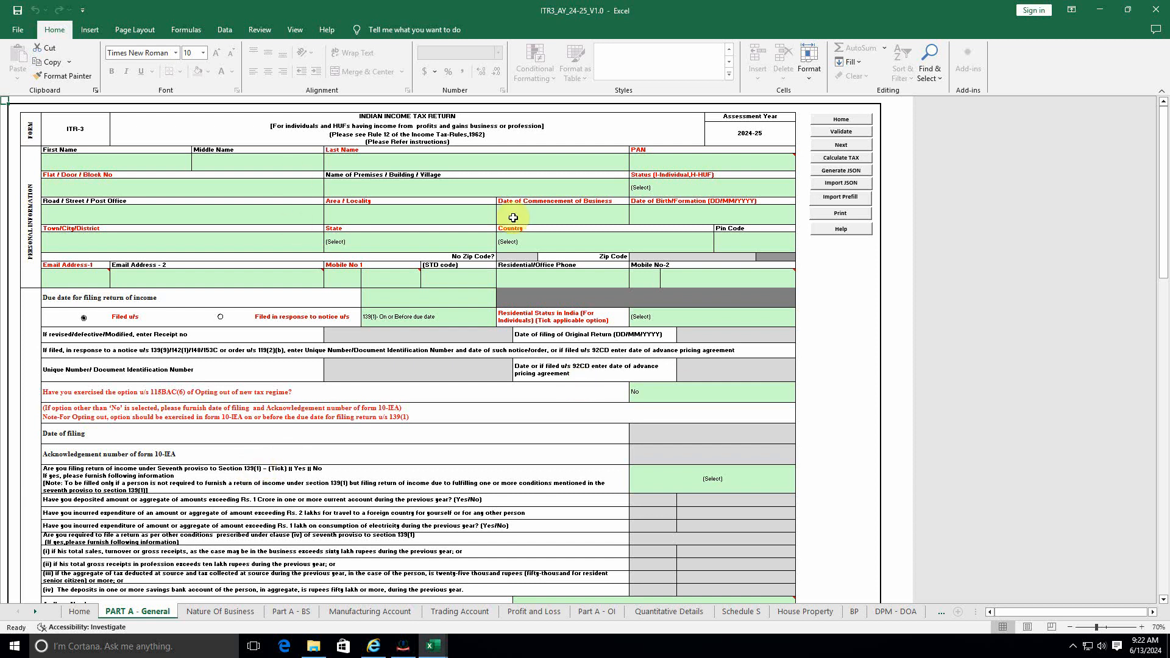
{"action": "scroll", "coordinate": [521, 436], "scroll_direction": "down", "scroll_amount": 5}
{"action": "scroll", "coordinate": [520, 435], "scroll_direction": "up", "scroll_amount": 2}
{"action": "scroll", "coordinate": [520, 435], "scroll_direction": "up", "scroll_amount": 3}
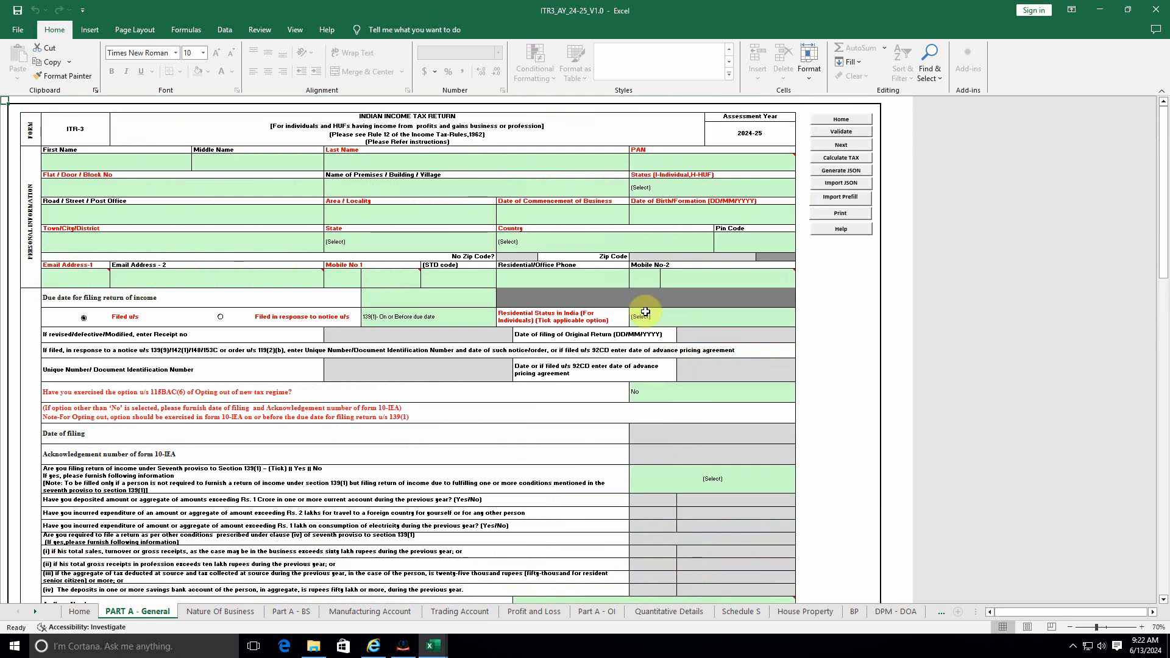
Step: Import the prefill JSON file from Downloads via Import Prefill and confirm the prompts
{"action": "left_click", "coordinate": [838, 199]}
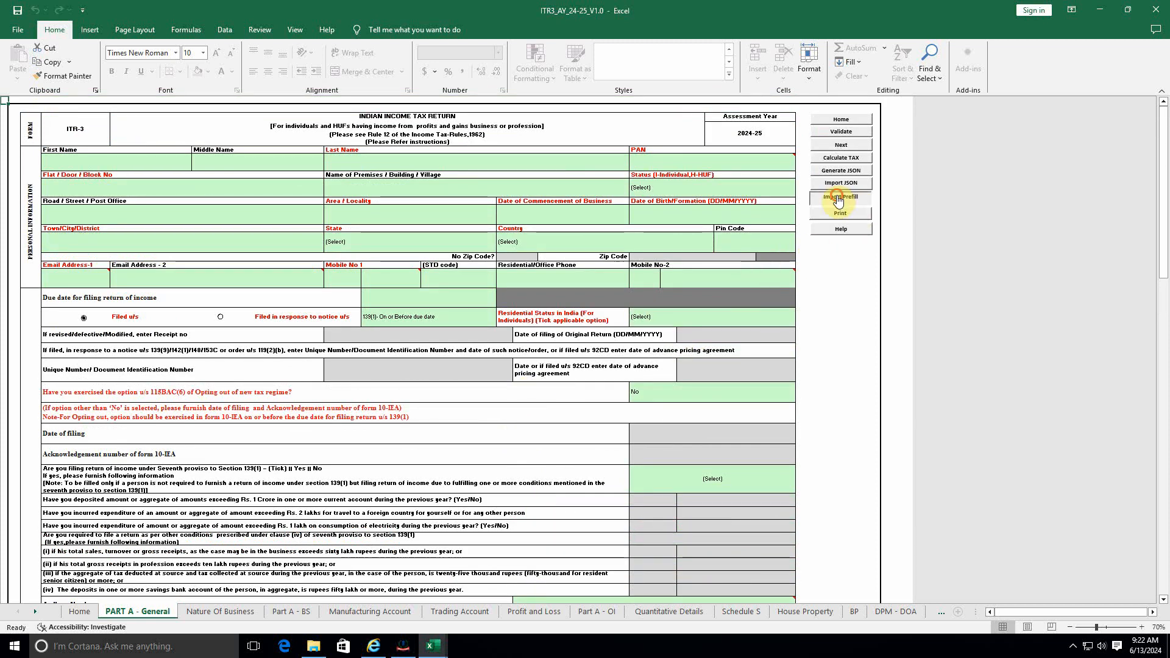
{"action": "left_click", "coordinate": [699, 366]}
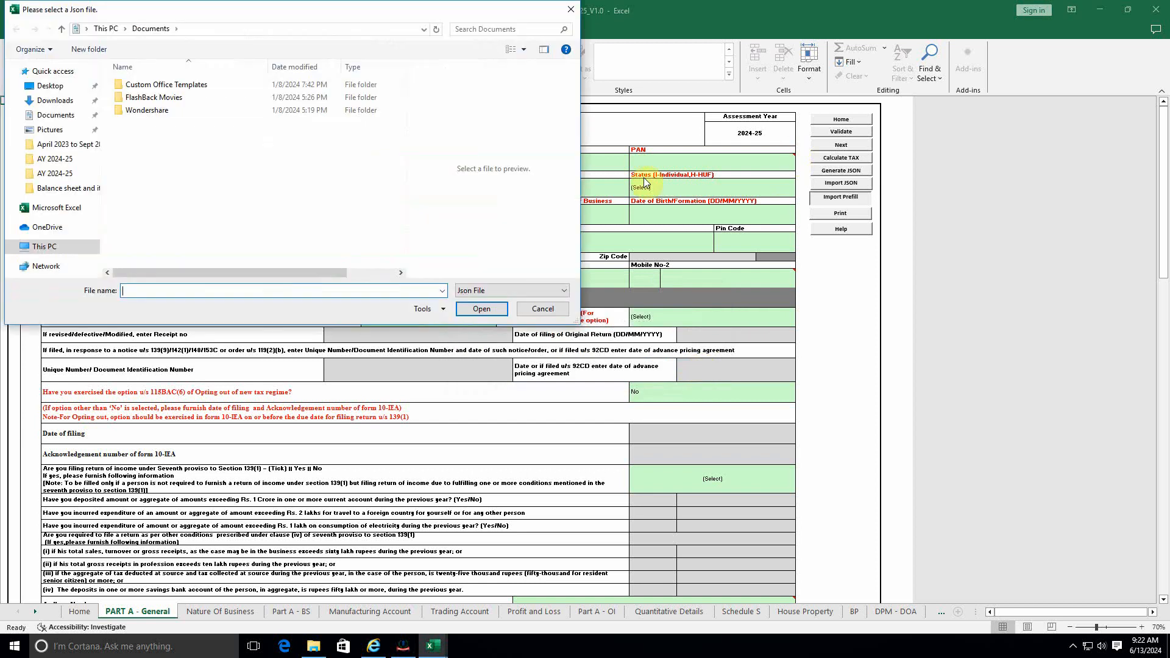
{"action": "left_click", "coordinate": [54, 100]}
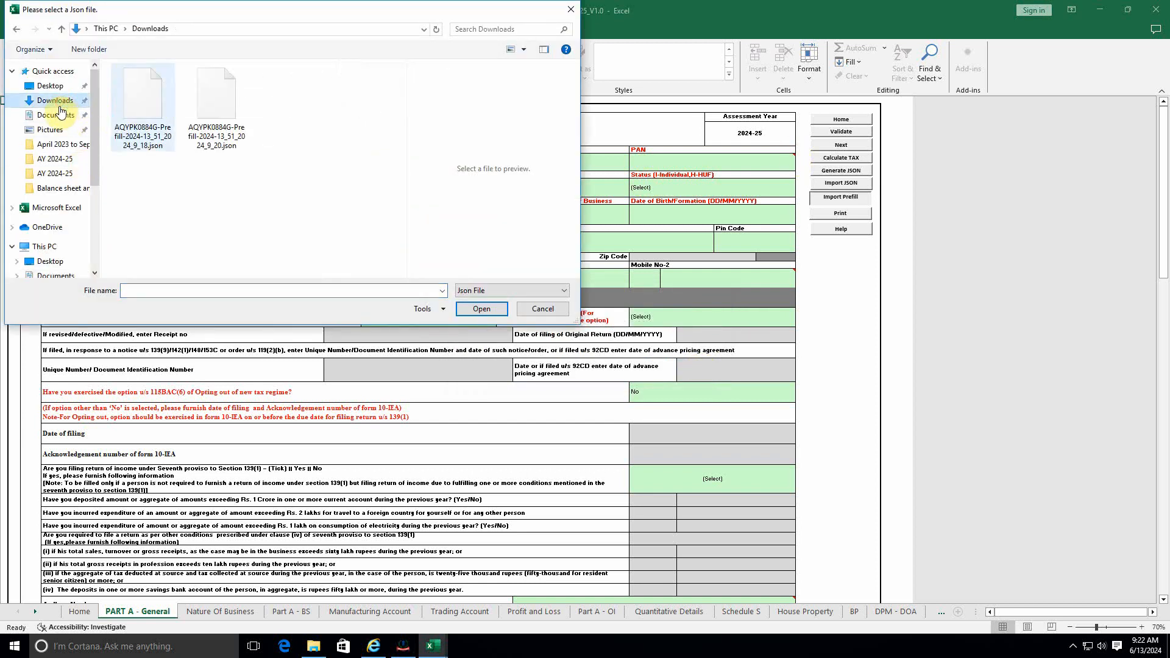
{"action": "left_click", "coordinate": [142, 107]}
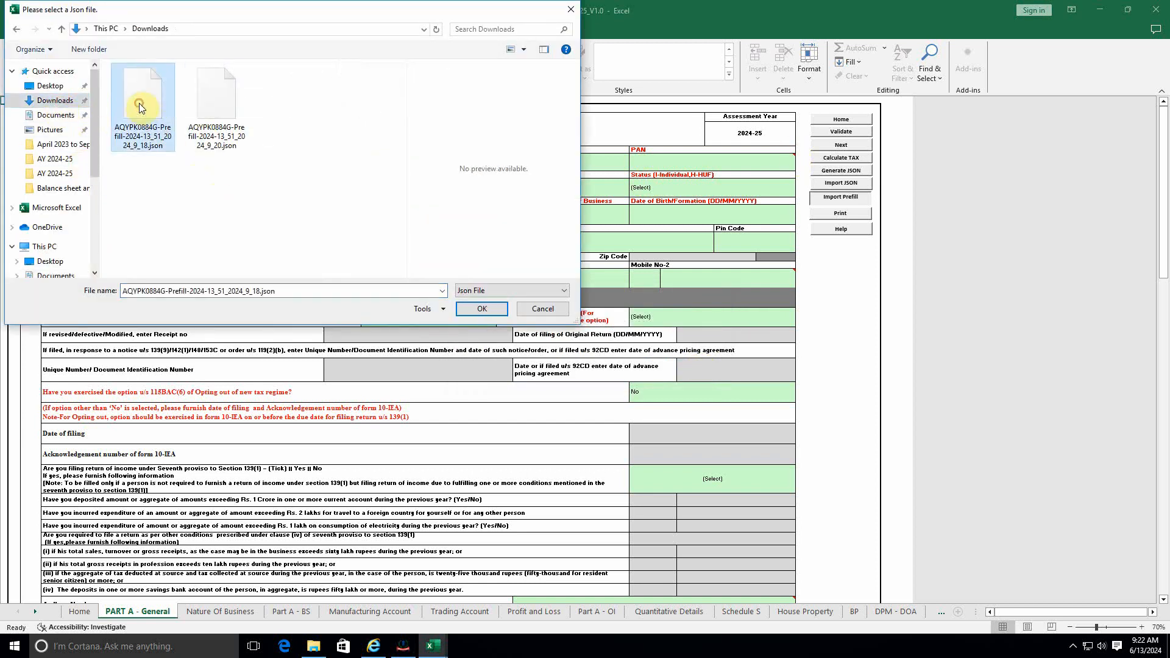
{"action": "left_click", "coordinate": [482, 309]}
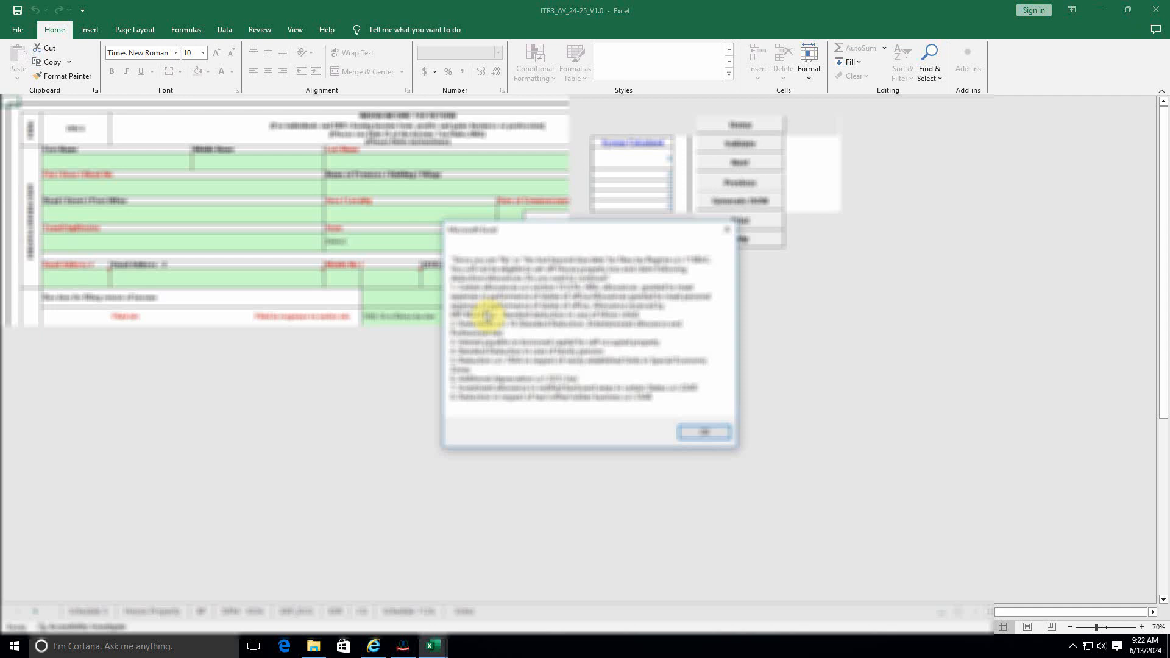
{"action": "left_click", "coordinate": [704, 432]}
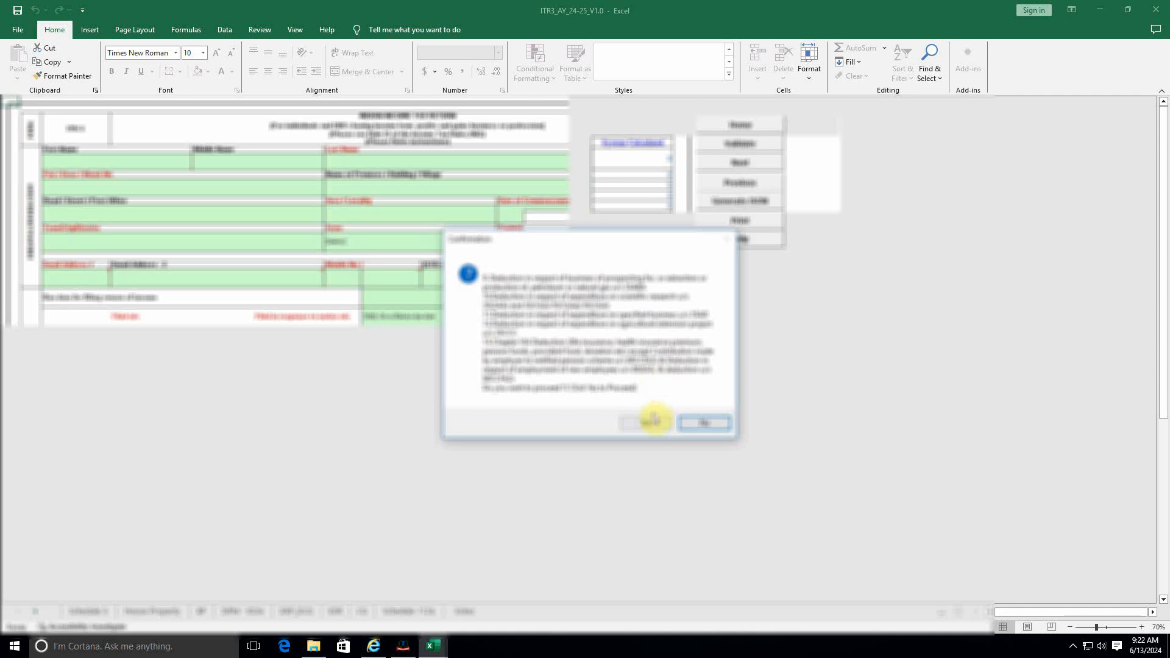
{"action": "left_click", "coordinate": [652, 420]}
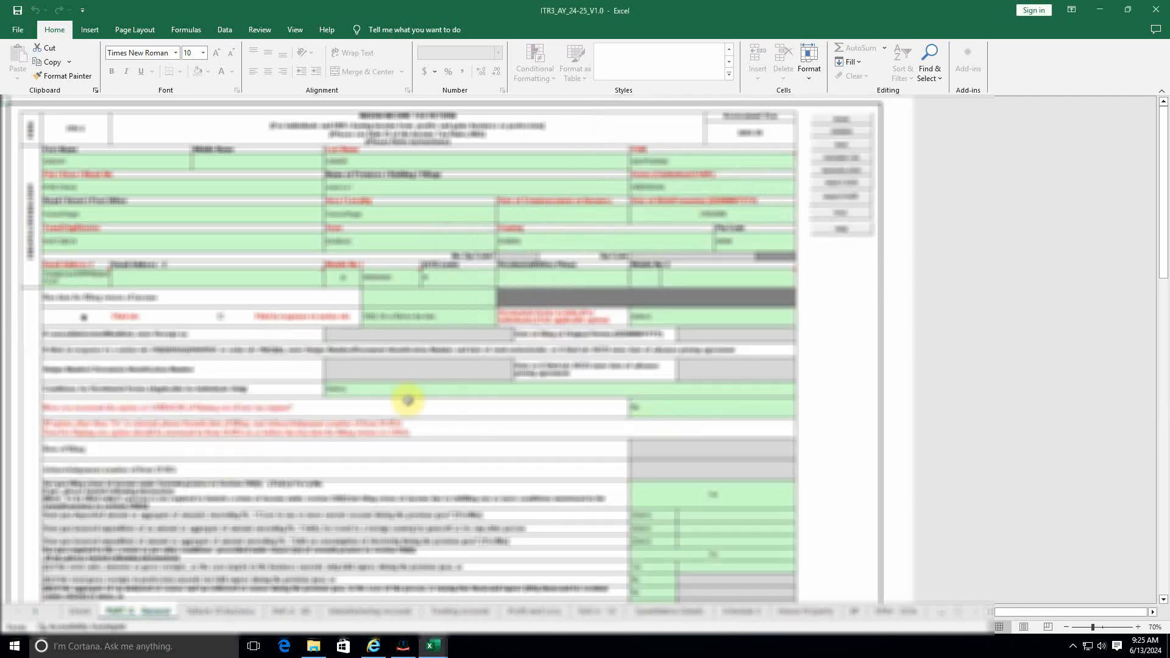
Step: Set the residential status and its 182-days-in-India condition
{"action": "scroll", "coordinate": [449, 457], "scroll_direction": "down", "scroll_amount": 1}
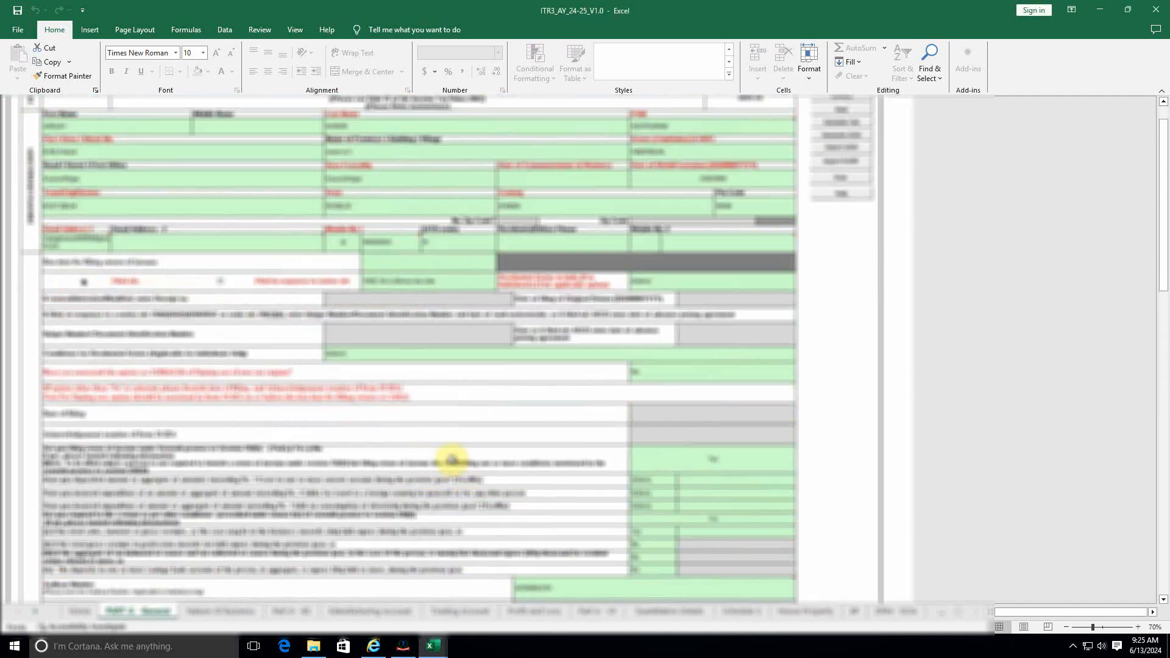
{"action": "scroll", "coordinate": [451, 459], "scroll_direction": "down", "scroll_amount": 1}
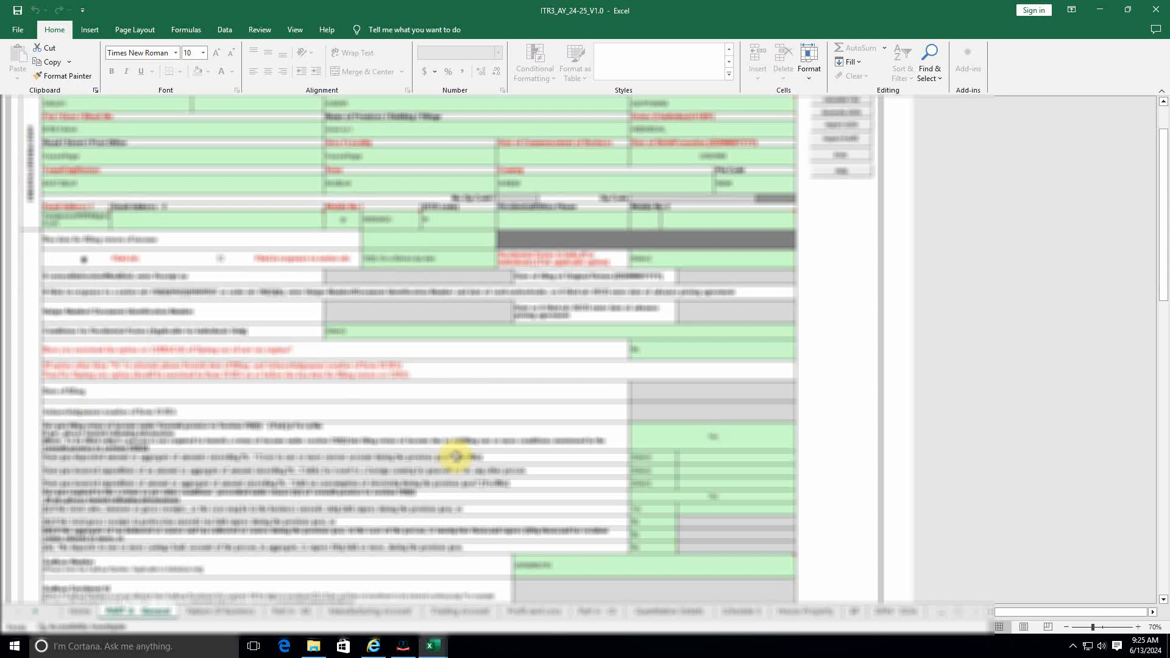
{"action": "left_click", "coordinate": [655, 260]}
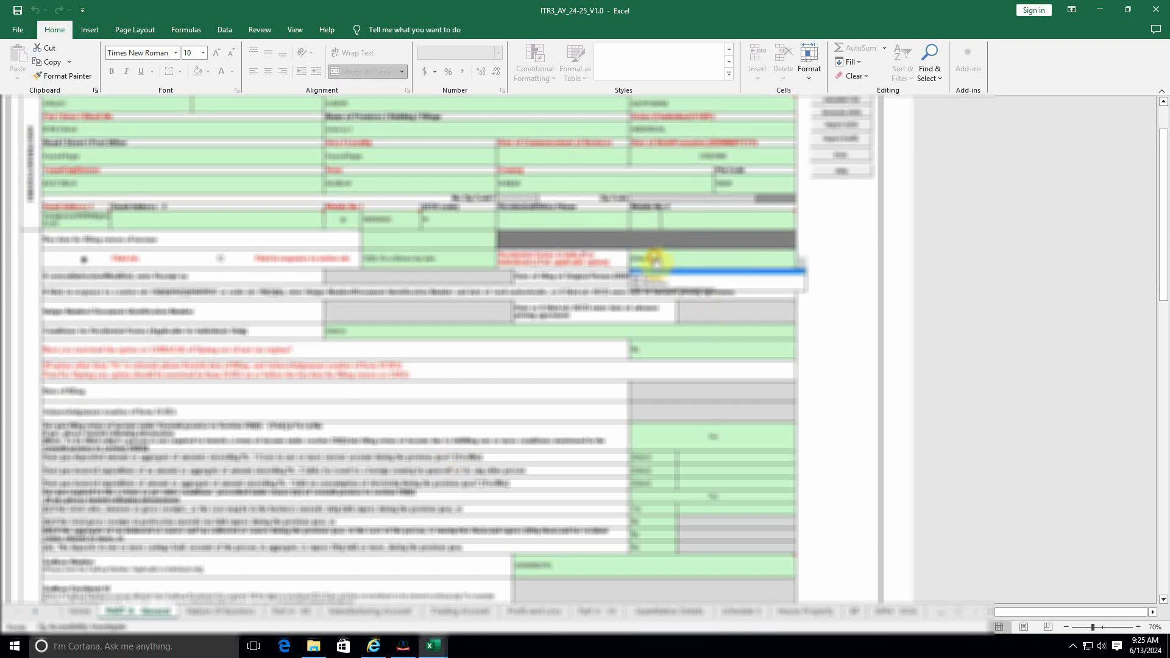
{"action": "left_click", "coordinate": [660, 273]}
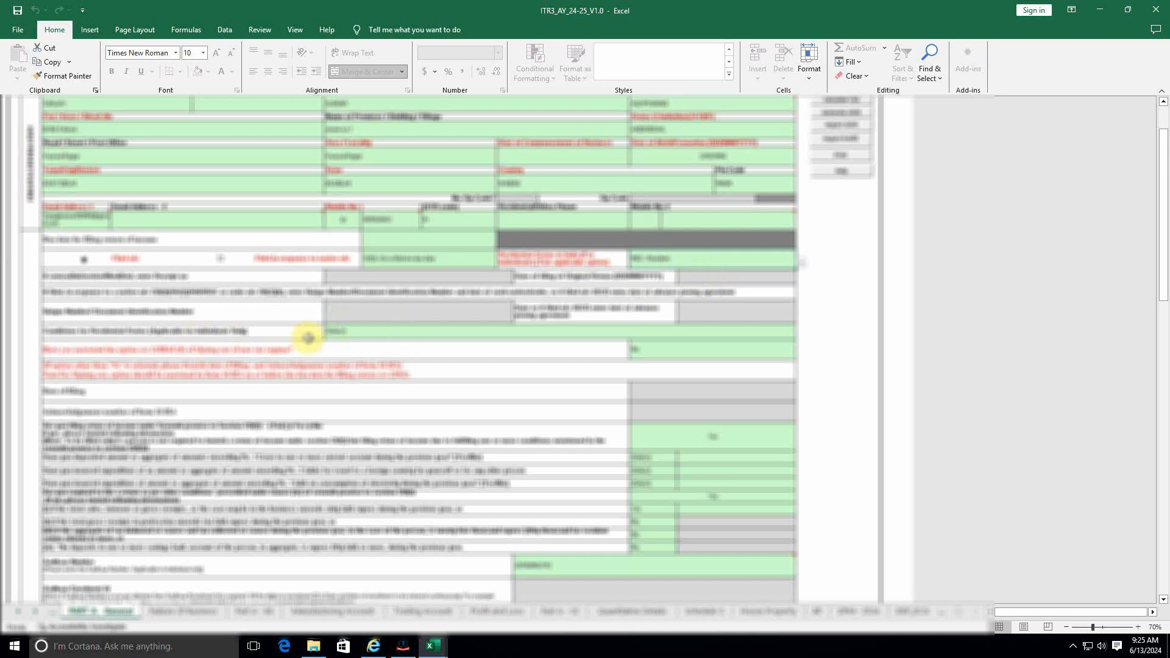
{"action": "left_click", "coordinate": [422, 336]}
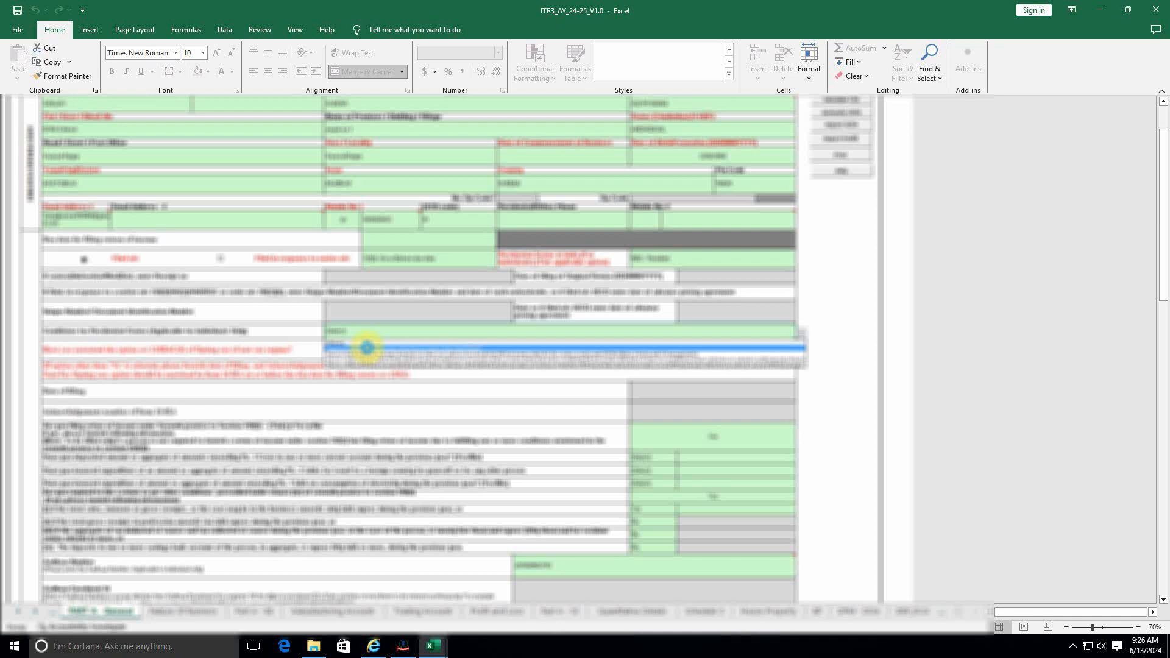
{"action": "left_click", "coordinate": [367, 347]}
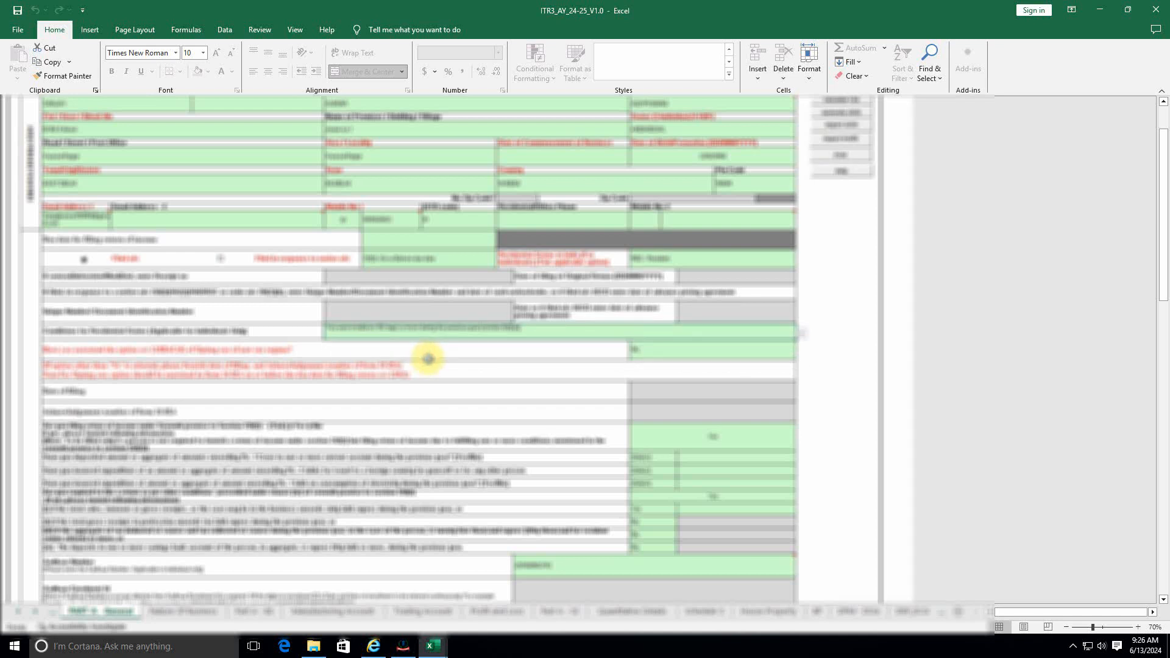
Step: Zoom to 90% and answer No to the seventh-proviso 139(1) question
{"action": "left_click", "coordinate": [1138, 627]}
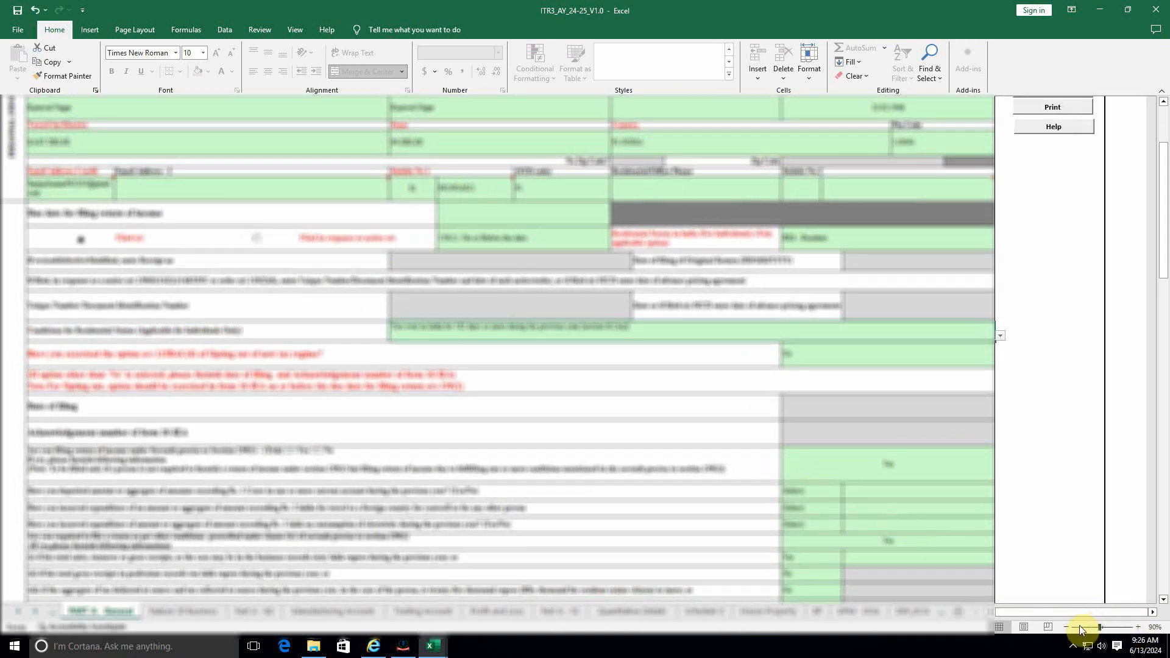
{"action": "scroll", "coordinate": [640, 373], "scroll_direction": "down", "scroll_amount": 2}
{"action": "scroll", "coordinate": [640, 363], "scroll_direction": "down", "scroll_amount": 3}
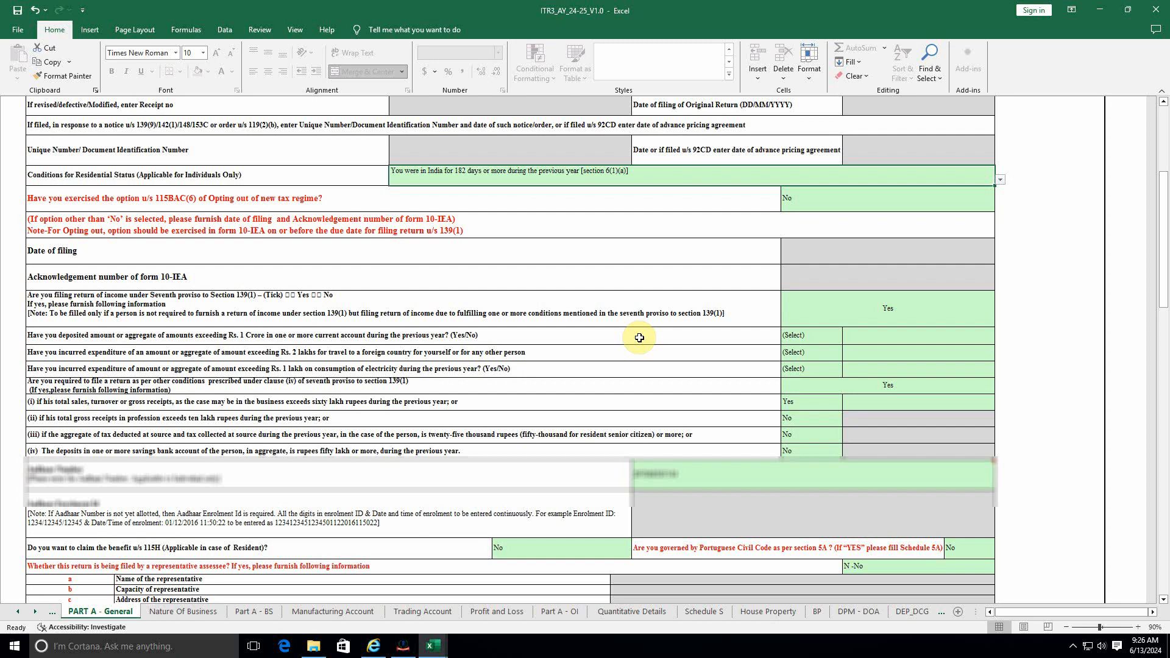
{"action": "left_click", "coordinate": [891, 306]}
{"action": "key", "text": "alt+Down"}
{"action": "left_click", "coordinate": [805, 343]}
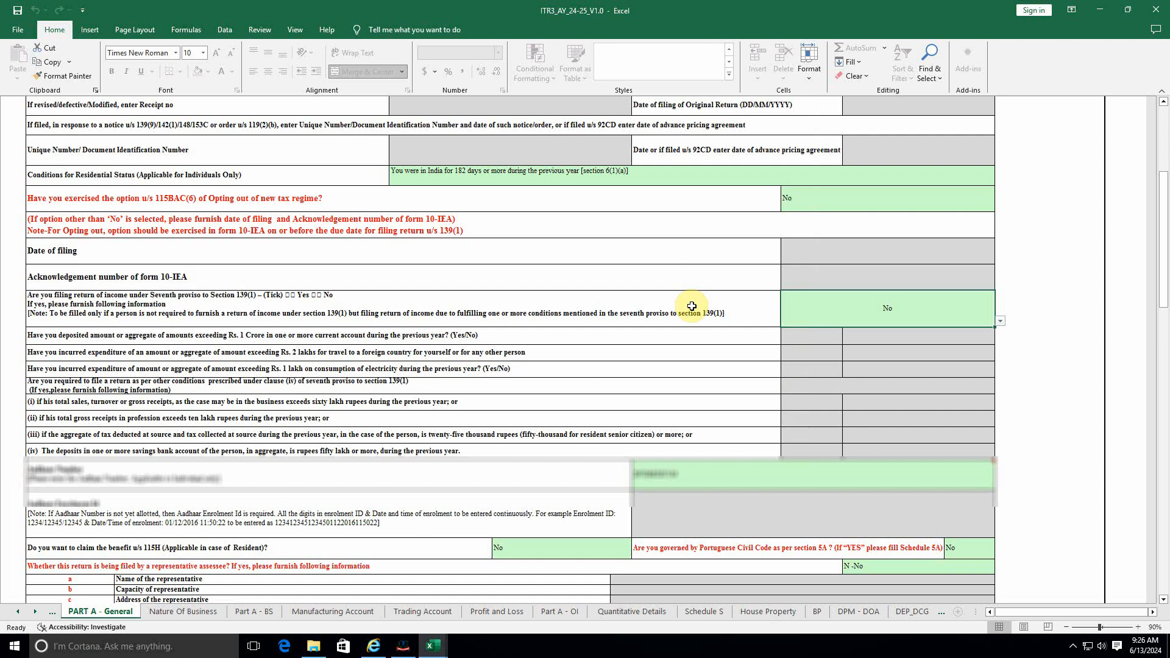
{"action": "scroll", "coordinate": [694, 306], "scroll_direction": "down", "scroll_amount": 2}
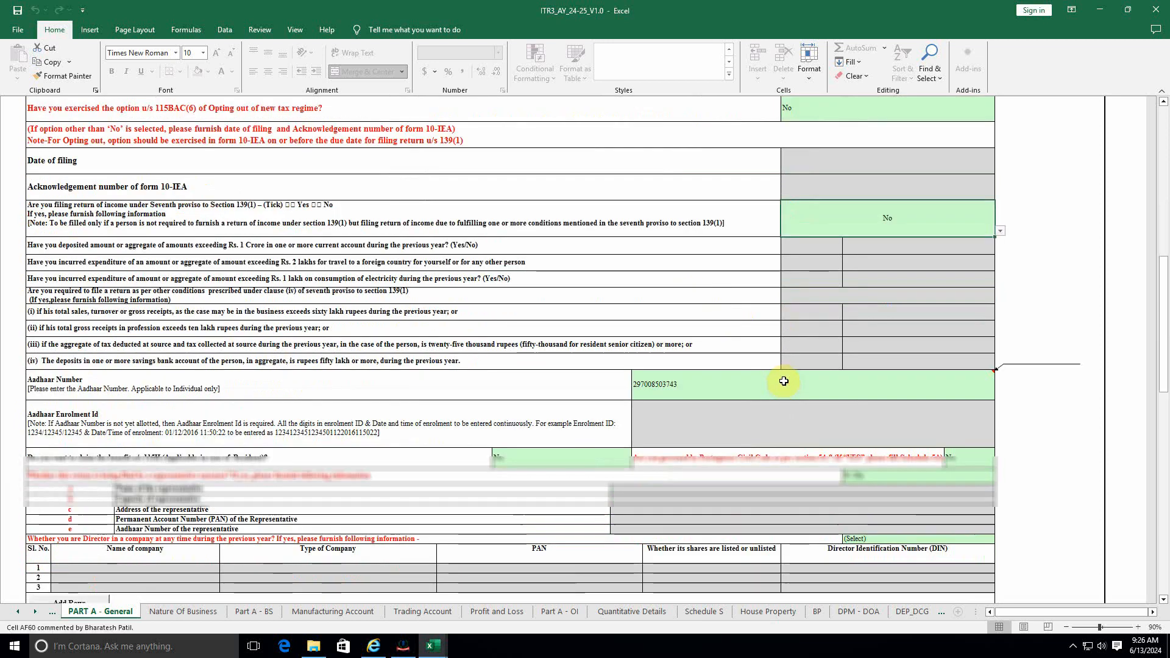
{"action": "scroll", "coordinate": [364, 356], "scroll_direction": "down", "scroll_amount": 6}
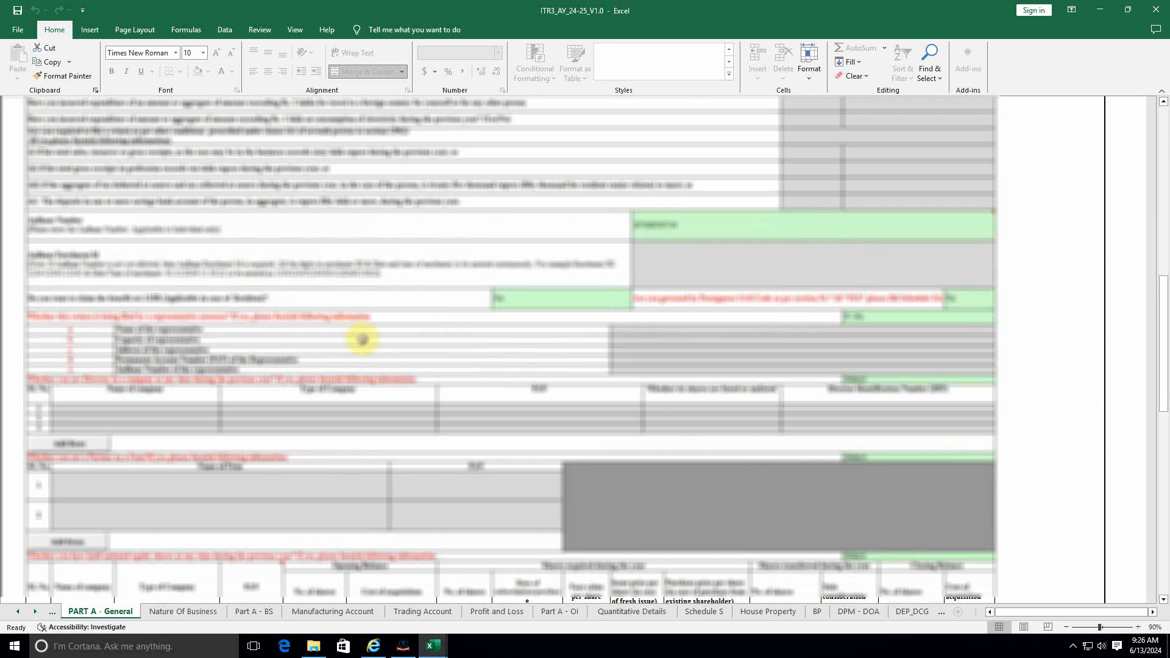
{"action": "scroll", "coordinate": [548, 279], "scroll_direction": "down", "scroll_amount": 3}
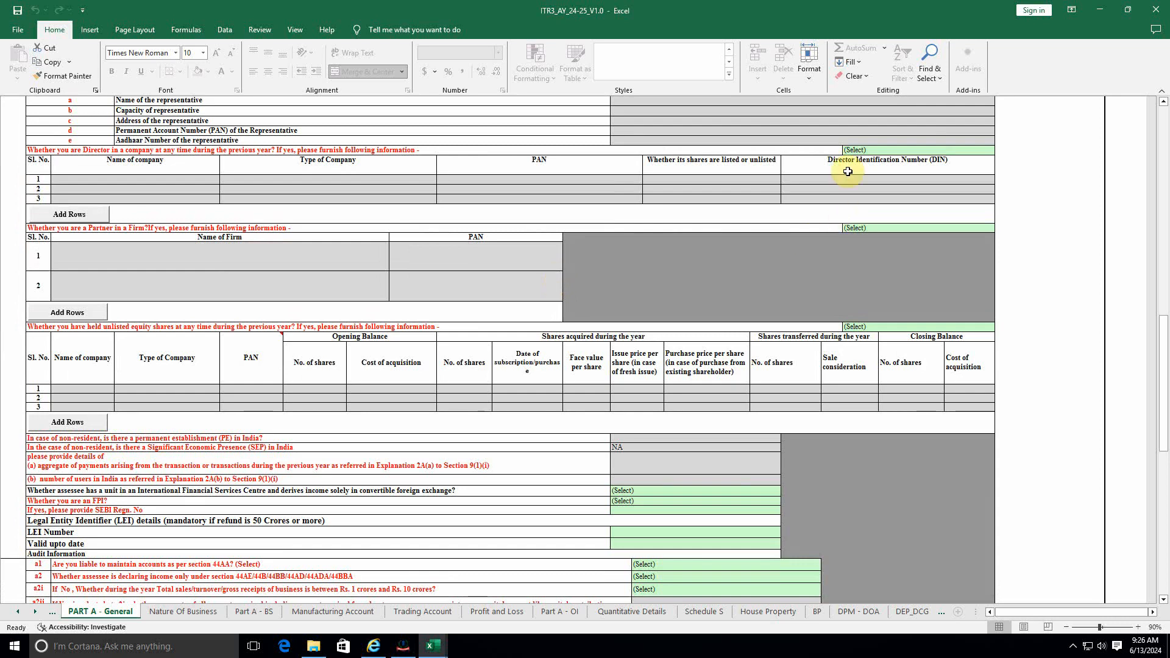
Step: Answer No to the director, partner-in-a-firm and unlisted equity shares questions
{"action": "left_click", "coordinate": [873, 152]}
{"action": "key", "text": "alt+Down"}
{"action": "left_click", "coordinate": [853, 172]}
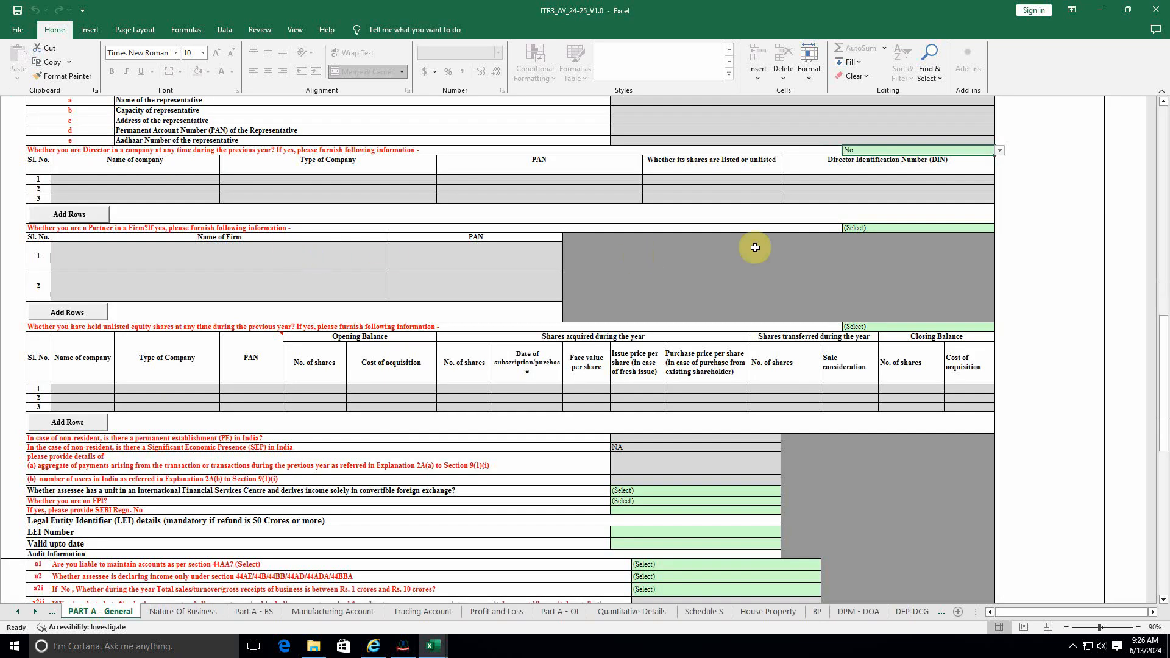
{"action": "left_click", "coordinate": [894, 227]}
{"action": "key", "text": "alt+Down"}
{"action": "left_click", "coordinate": [861, 251]}
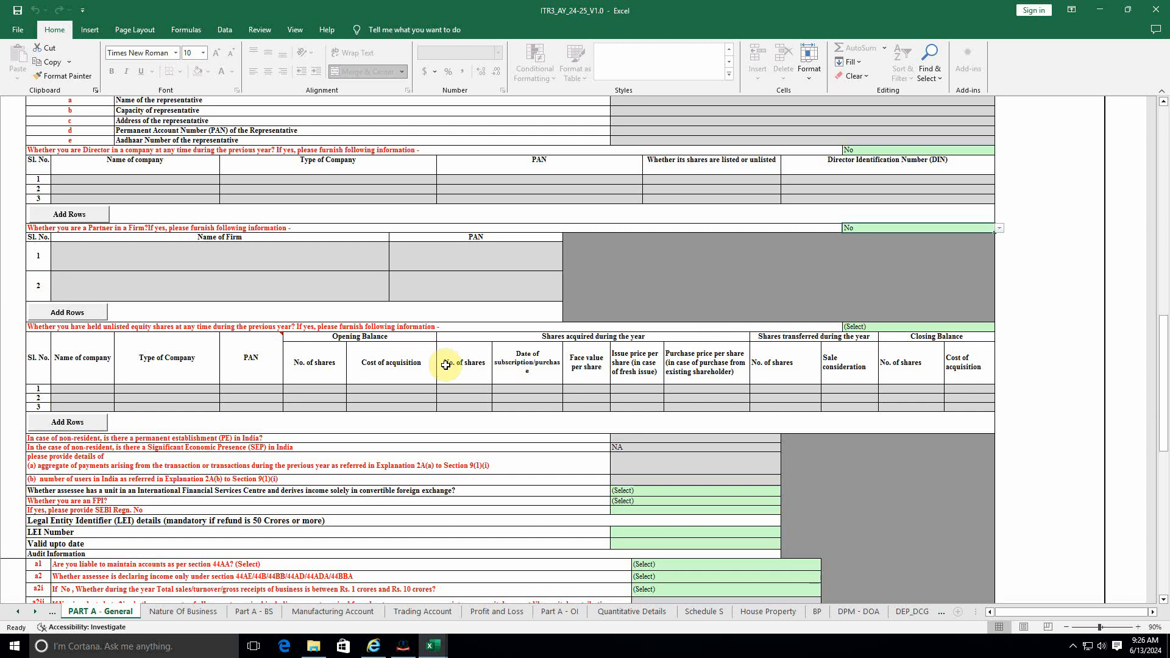
{"action": "left_click", "coordinate": [912, 328]}
{"action": "left_click", "coordinate": [1000, 328]}
{"action": "left_click", "coordinate": [865, 350]}
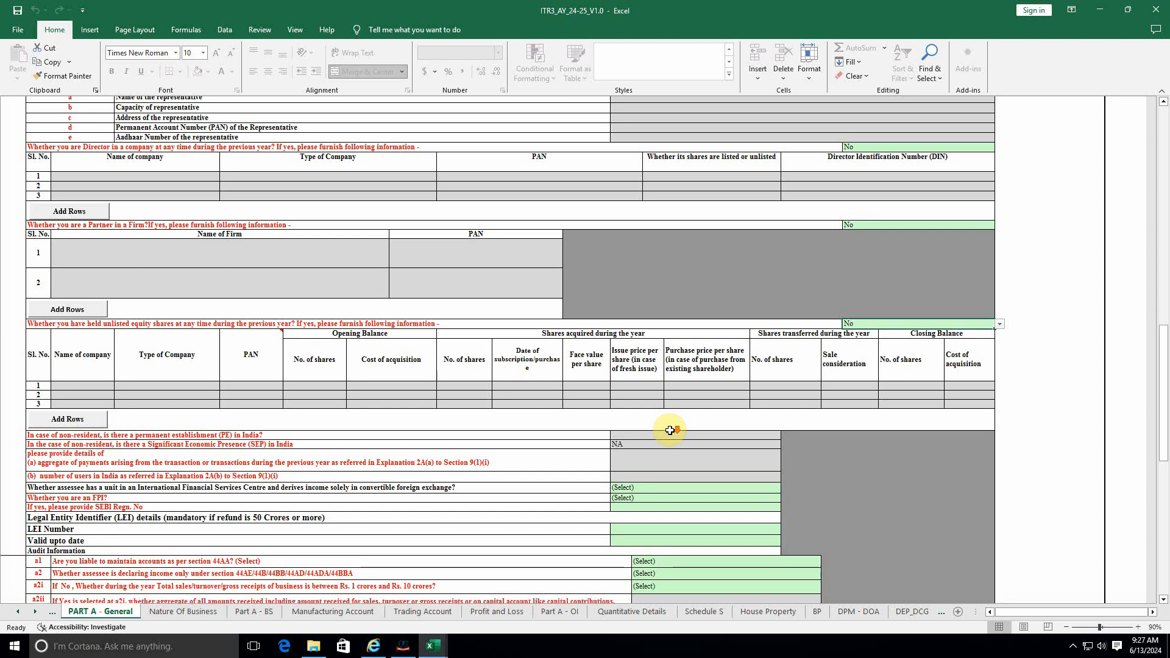
{"action": "scroll", "coordinate": [670, 430], "scroll_direction": "down", "scroll_amount": 5}
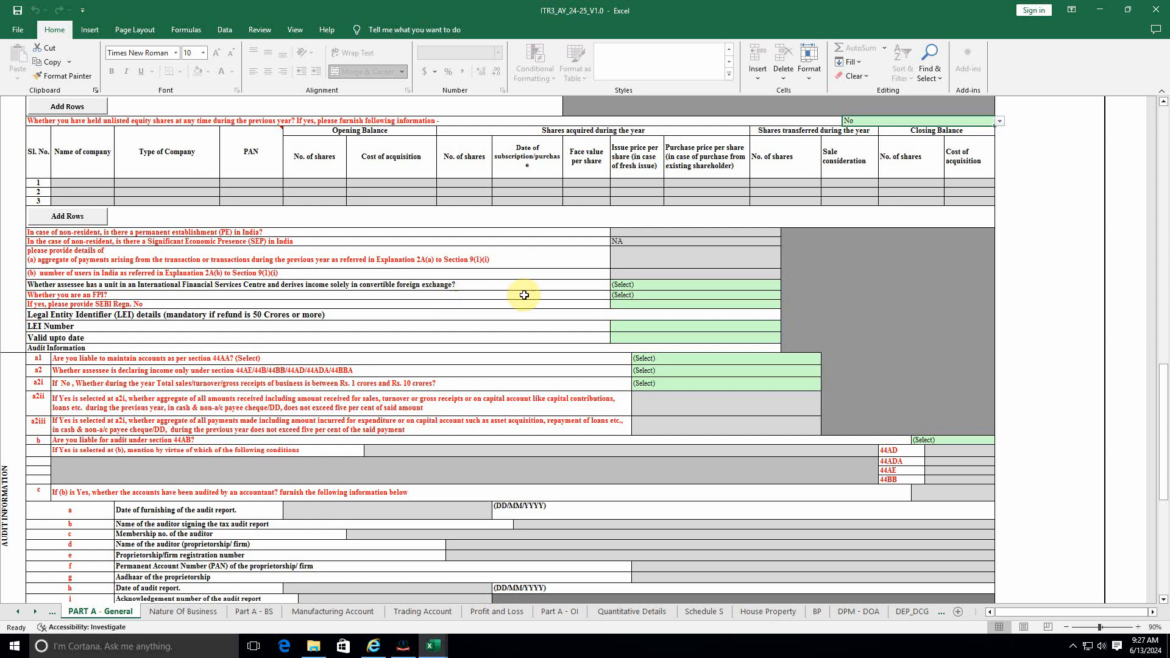
Step: Answer No to IFSC and FPI, and Yes to maintaining accounts under 44AA
{"action": "left_click", "coordinate": [655, 286]}
{"action": "left_click", "coordinate": [640, 309]}
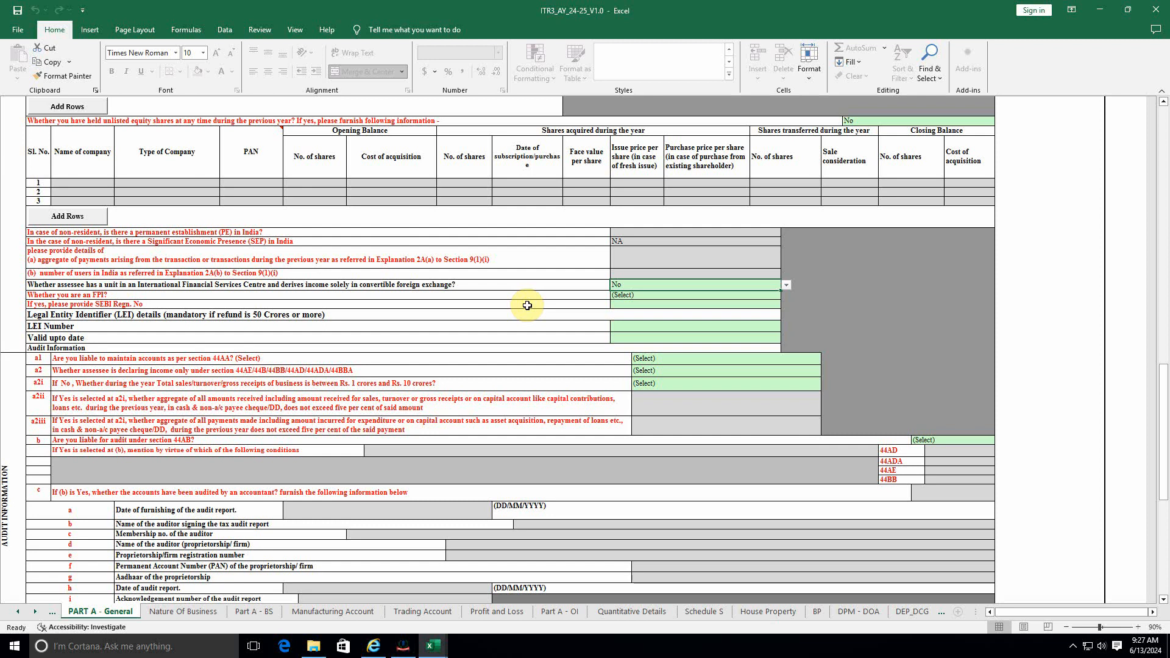
{"action": "left_click", "coordinate": [633, 297]}
{"action": "key", "text": "alt+Down"}
{"action": "left_click", "coordinate": [635, 318]}
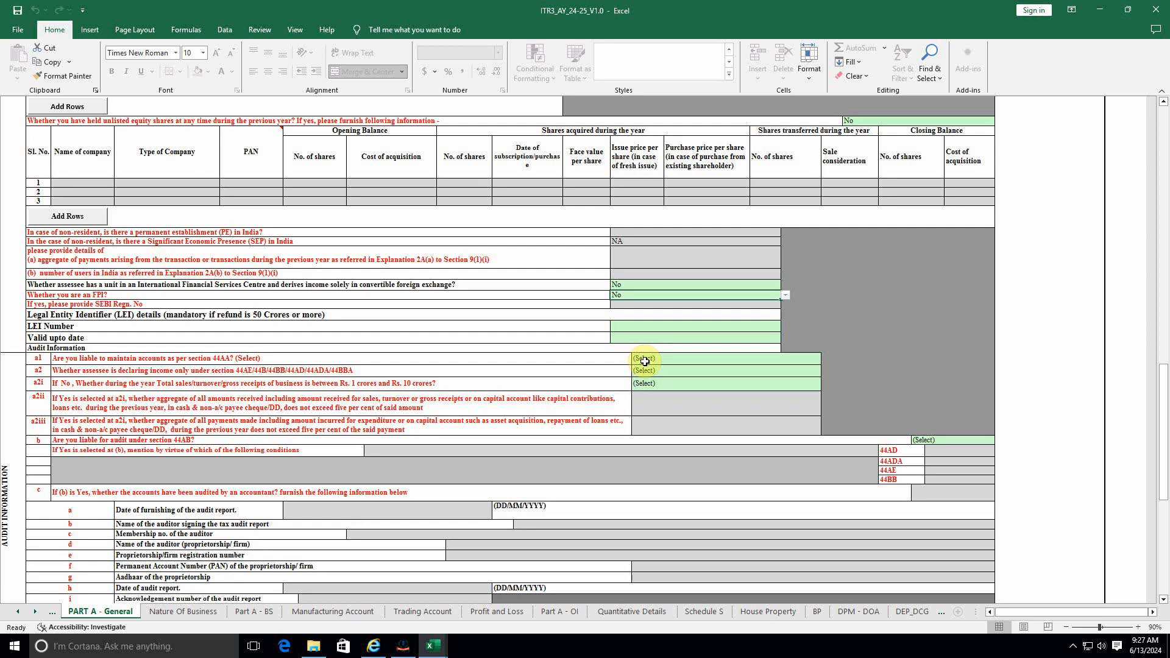
{"action": "left_click", "coordinate": [645, 361]}
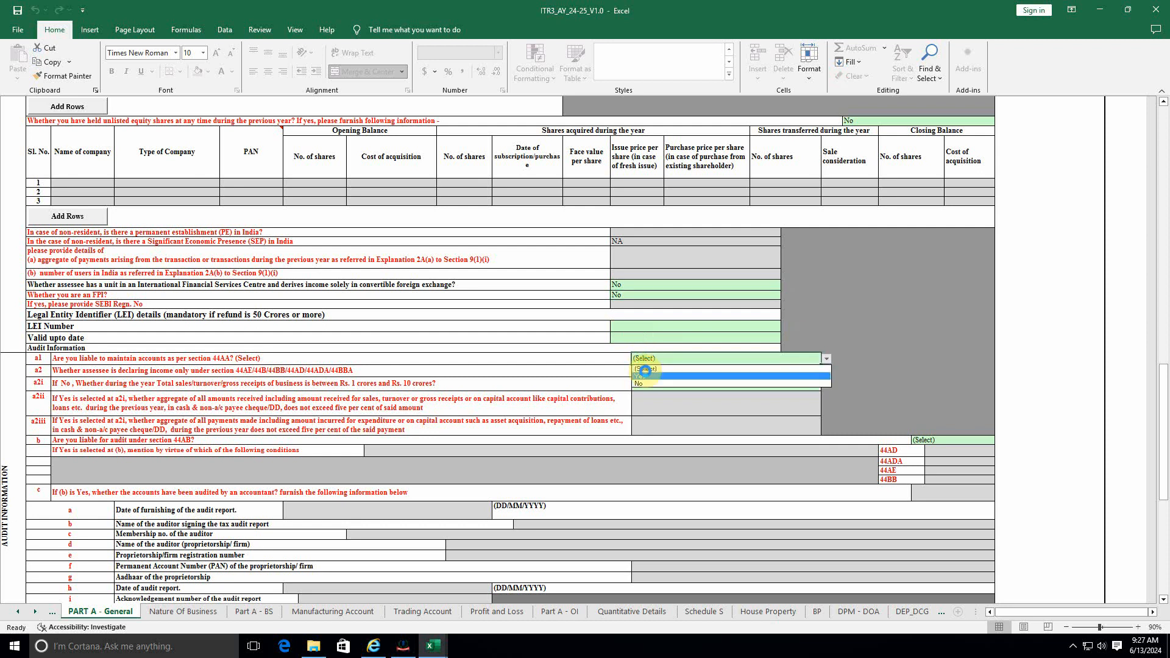
{"action": "left_click", "coordinate": [644, 379]}
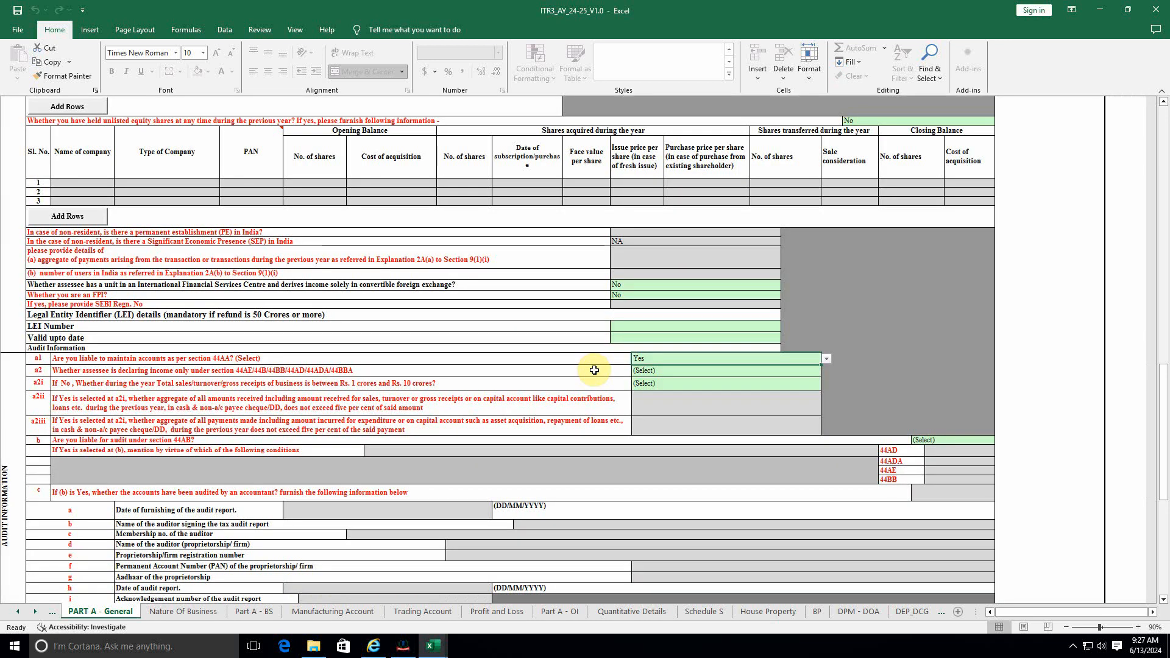
Step: Set a2 to No, turnover not exceeding 1 crore, and 44AB audit to N-No
{"action": "left_click", "coordinate": [668, 370]}
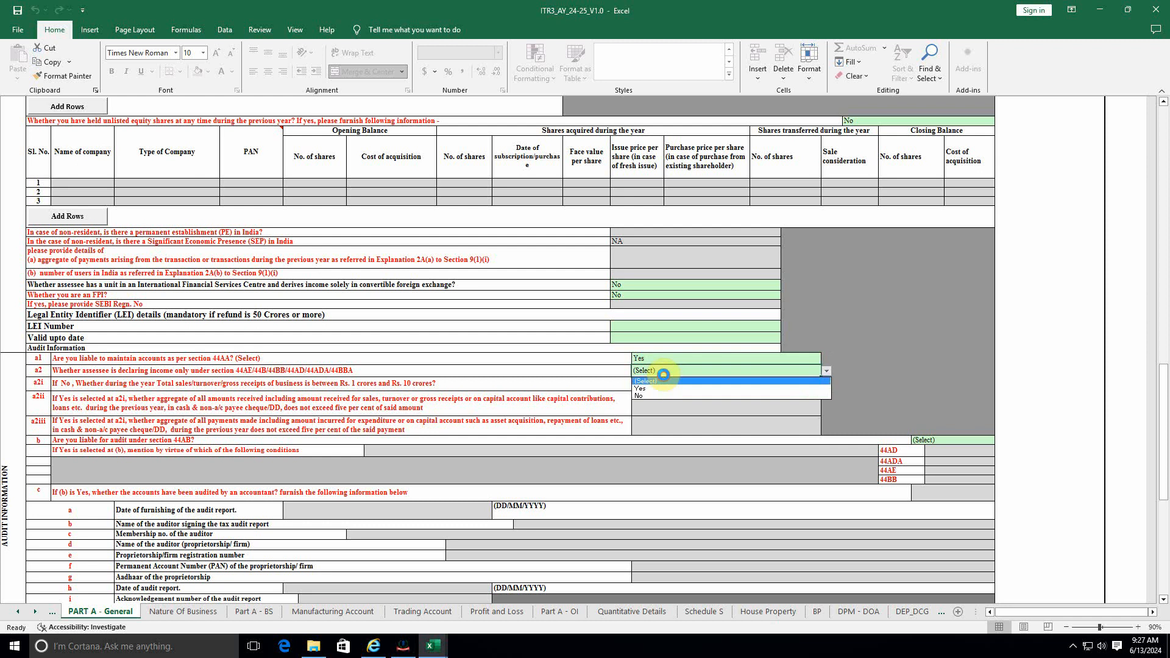
{"action": "left_click", "coordinate": [638, 396]}
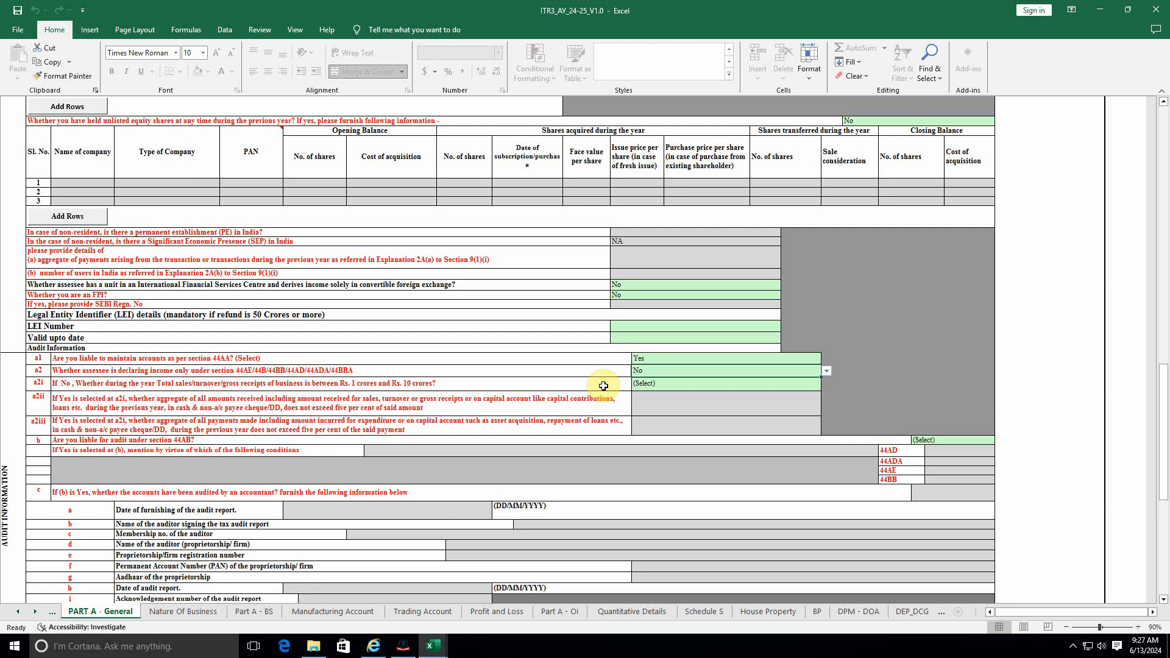
{"action": "left_click", "coordinate": [665, 384]}
{"action": "key", "text": "alt+Down"}
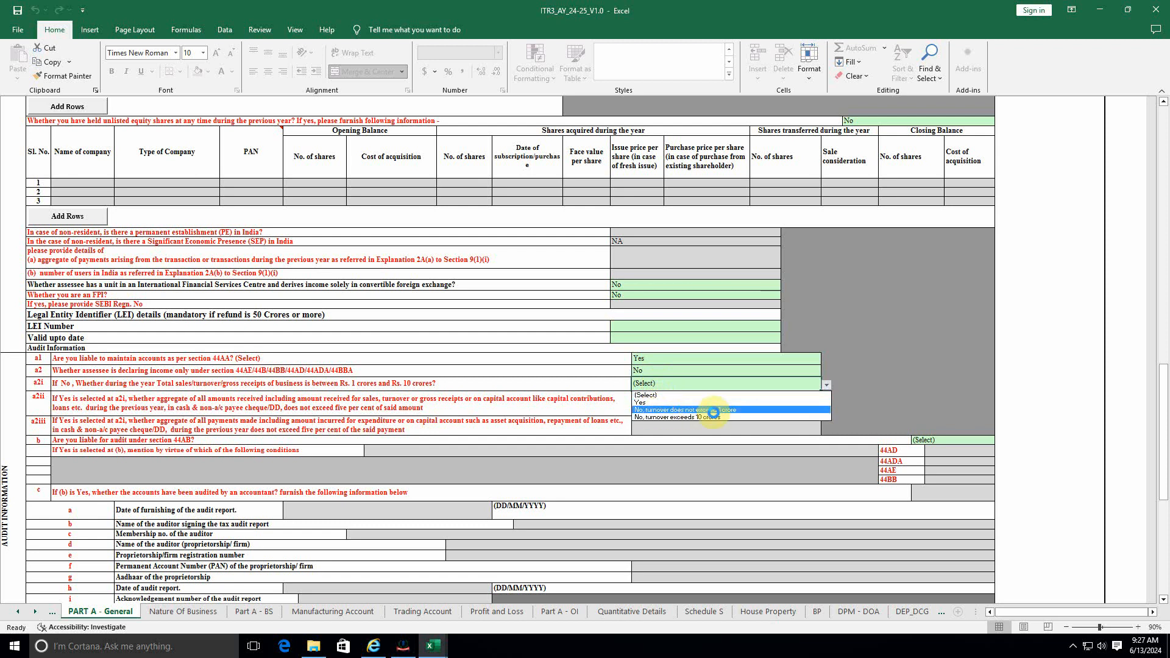
{"action": "left_click", "coordinate": [746, 411]}
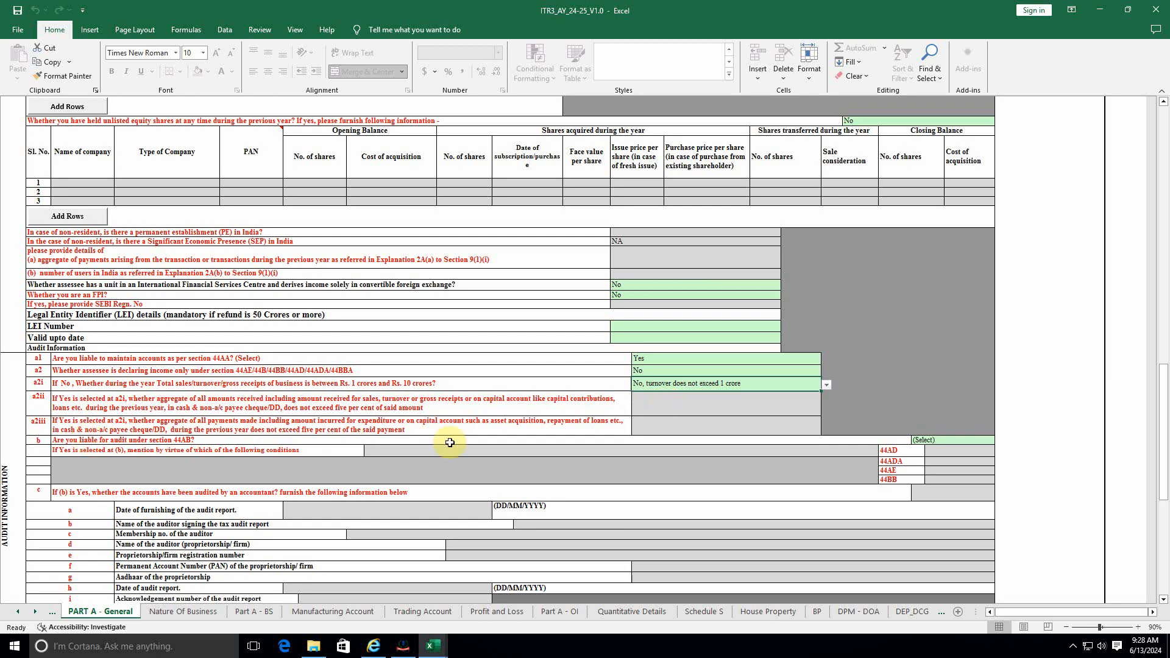
{"action": "left_click", "coordinate": [954, 440]}
{"action": "key", "text": "alt+Down"}
{"action": "left_click", "coordinate": [924, 463]}
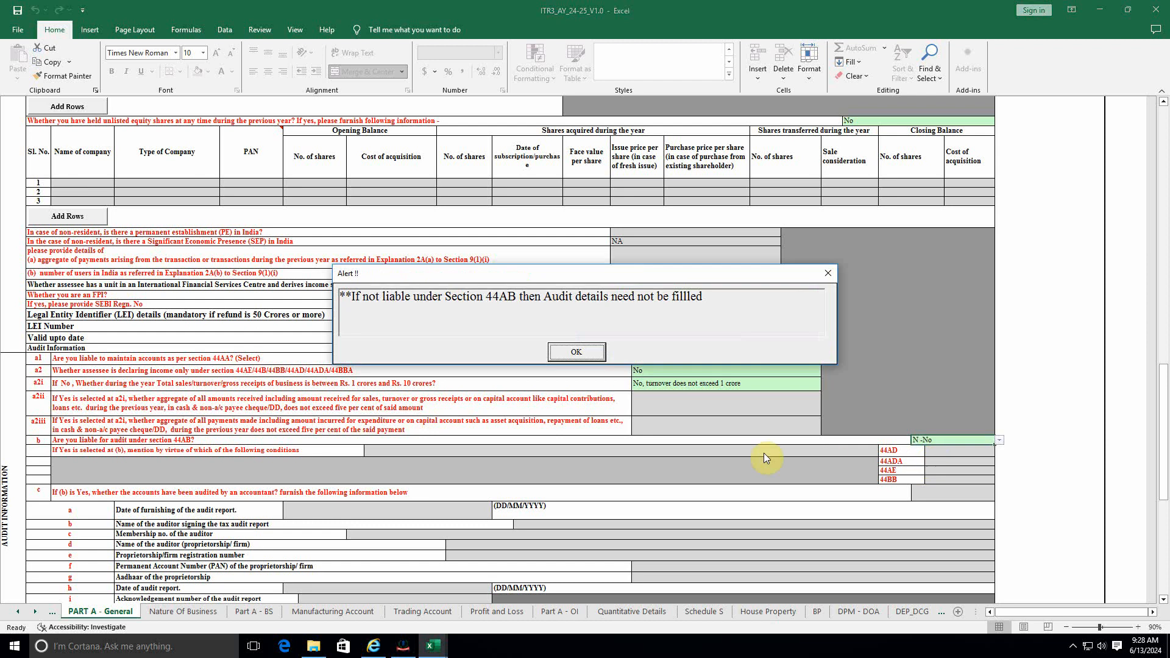
{"action": "left_click", "coordinate": [575, 352]}
Step: Validate the sheet and enter the missing phone number
{"action": "scroll", "coordinate": [563, 423], "scroll_direction": "down", "scroll_amount": 6}
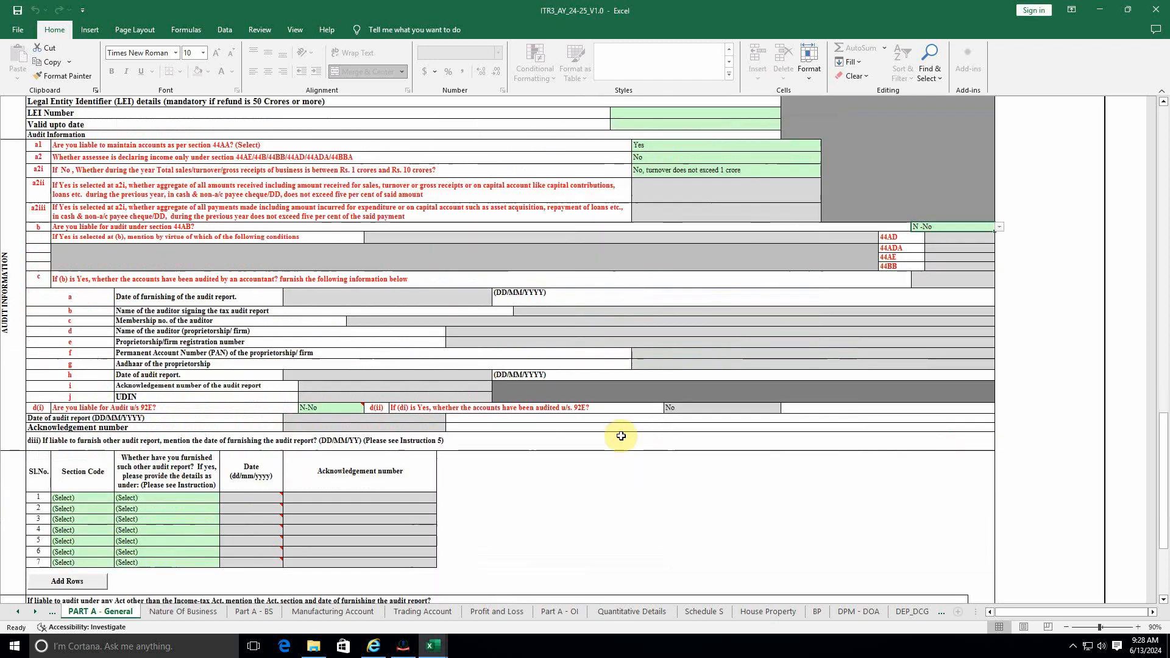
{"action": "scroll", "coordinate": [563, 422], "scroll_direction": "down", "scroll_amount": 4}
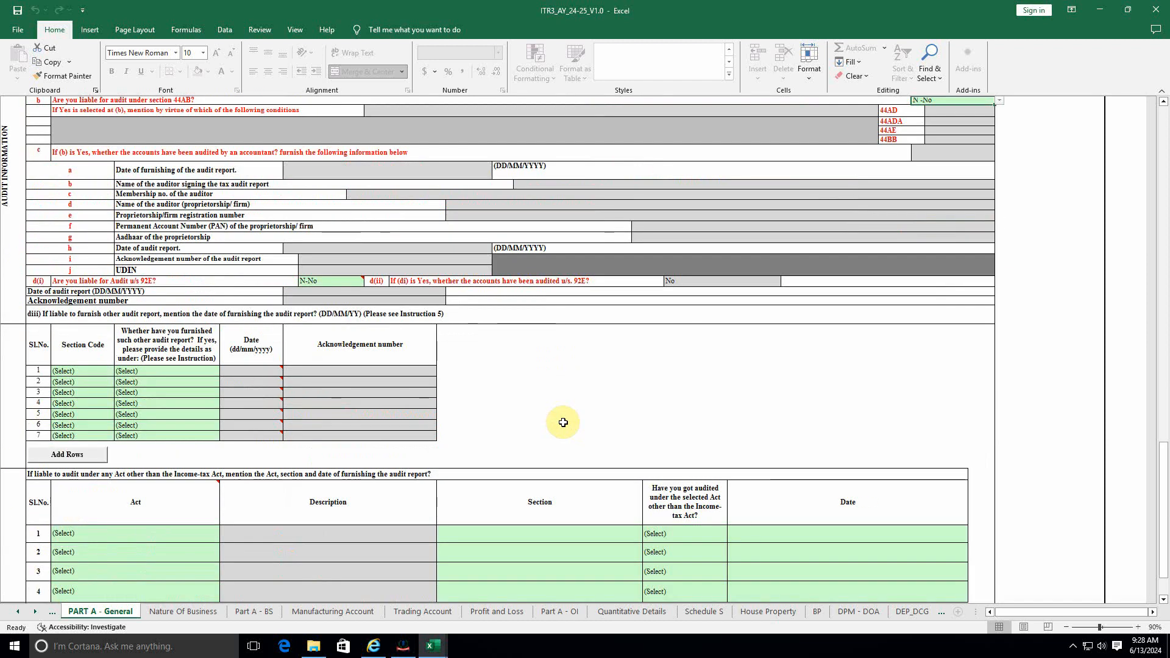
{"action": "scroll", "coordinate": [558, 421], "scroll_direction": "down", "scroll_amount": 3}
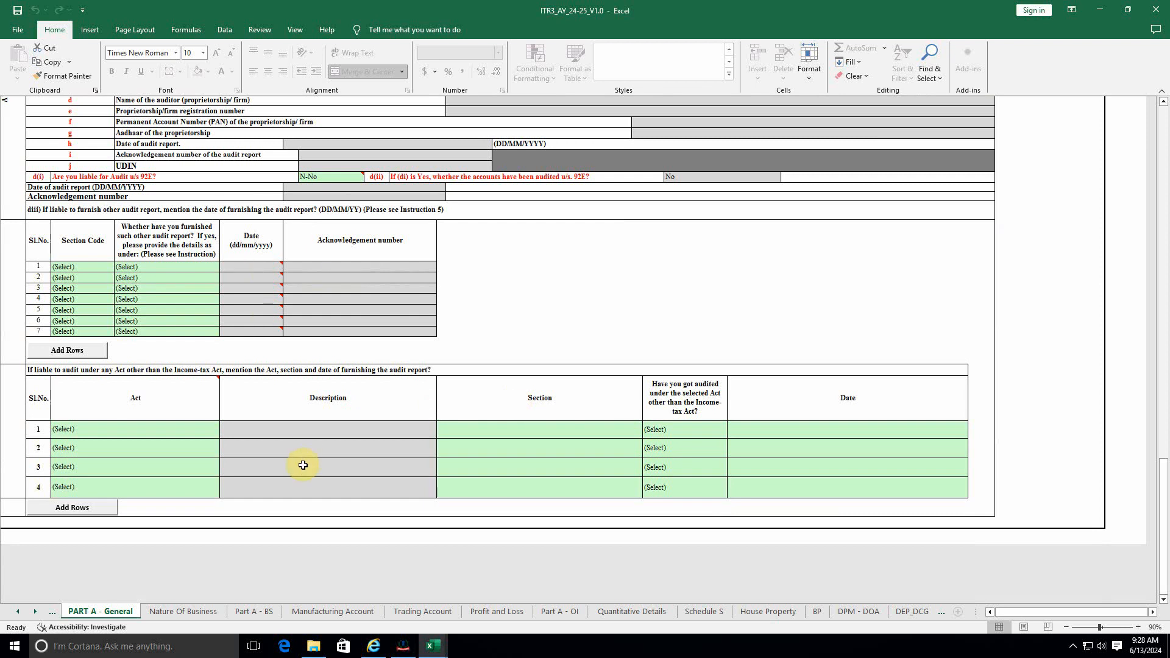
{"action": "scroll", "coordinate": [595, 451], "scroll_direction": "up", "scroll_amount": 20}
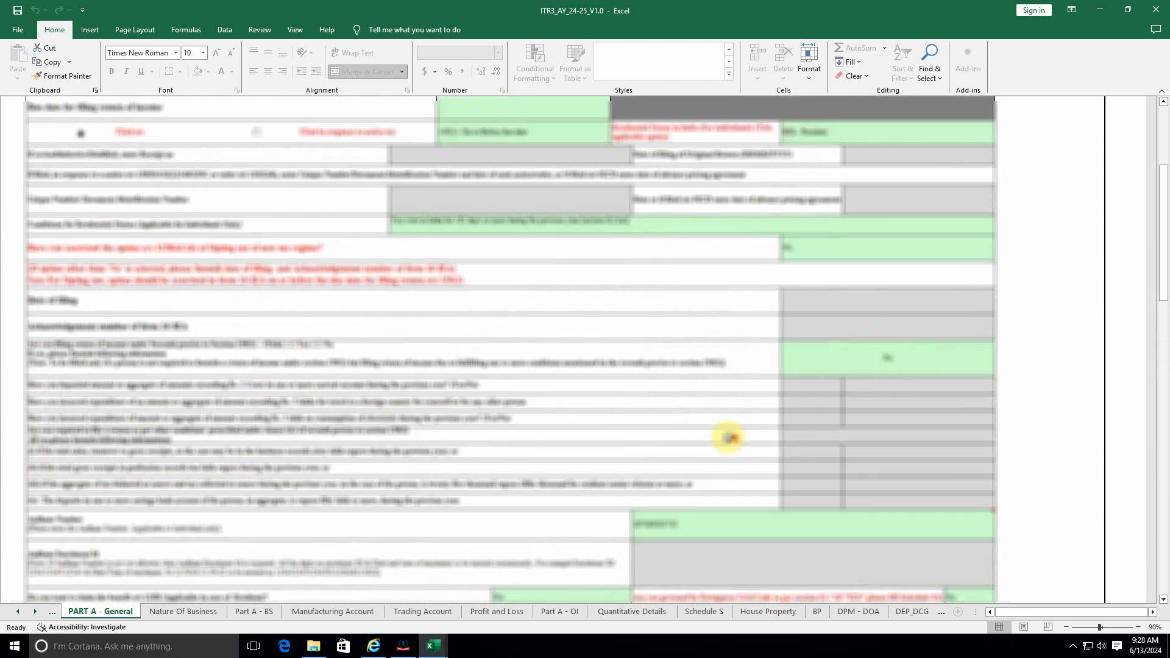
{"action": "scroll", "coordinate": [730, 438], "scroll_direction": "up", "scroll_amount": 4}
{"action": "left_click", "coordinate": [1057, 142]}
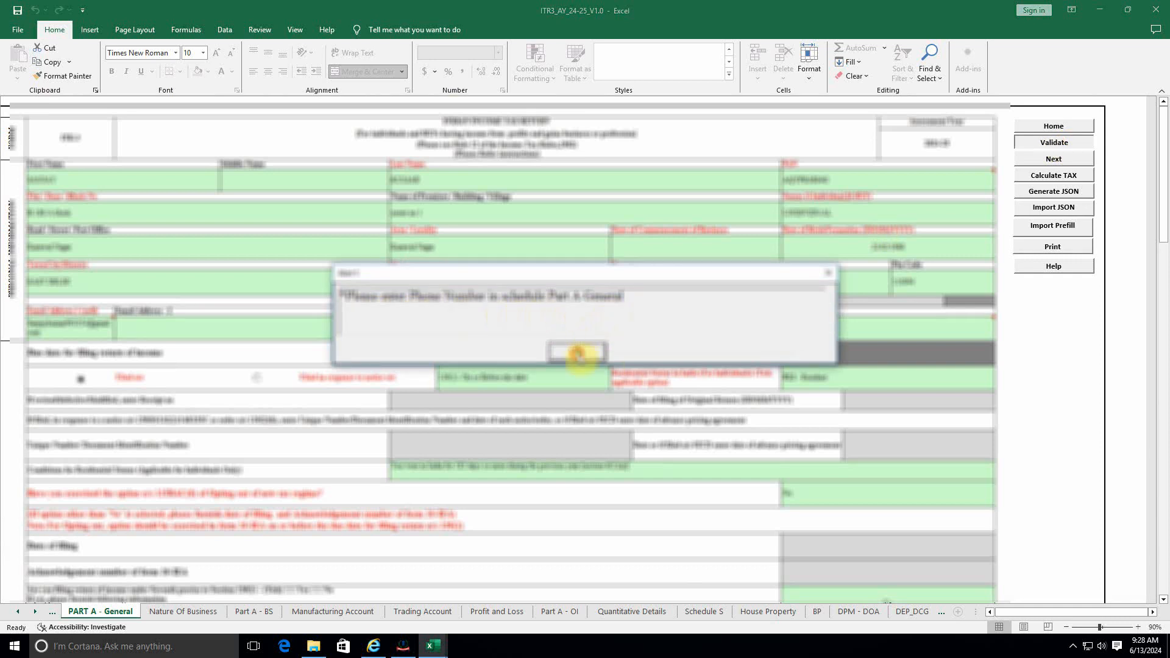
{"action": "left_click", "coordinate": [576, 351]}
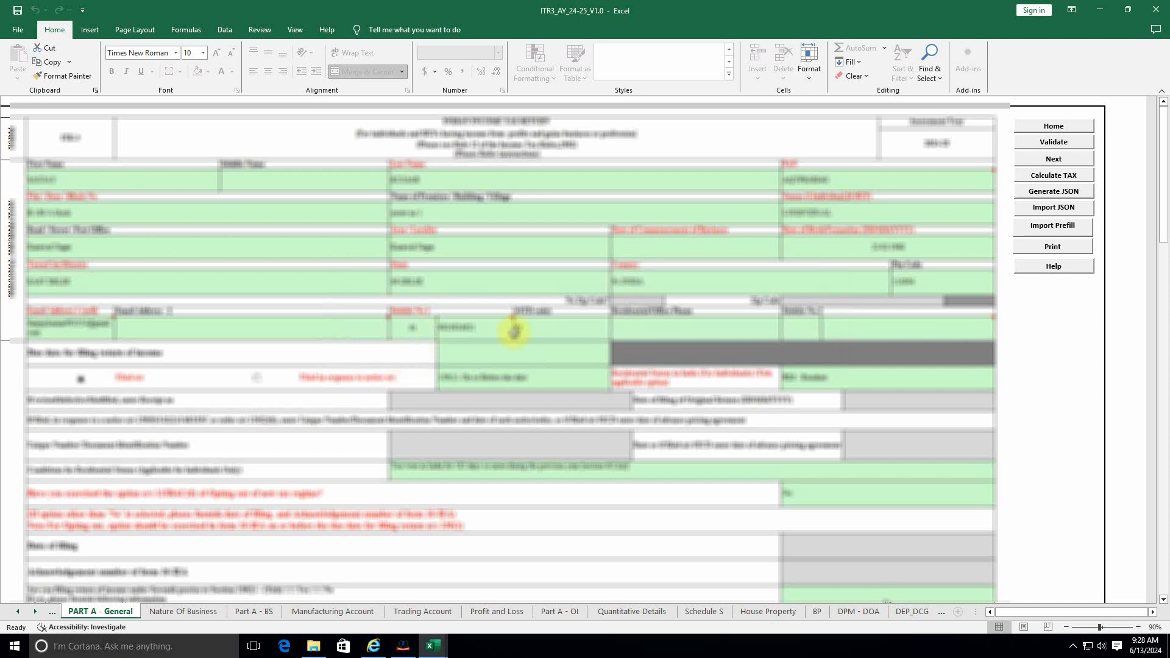
{"action": "double_click", "coordinate": [561, 327]}
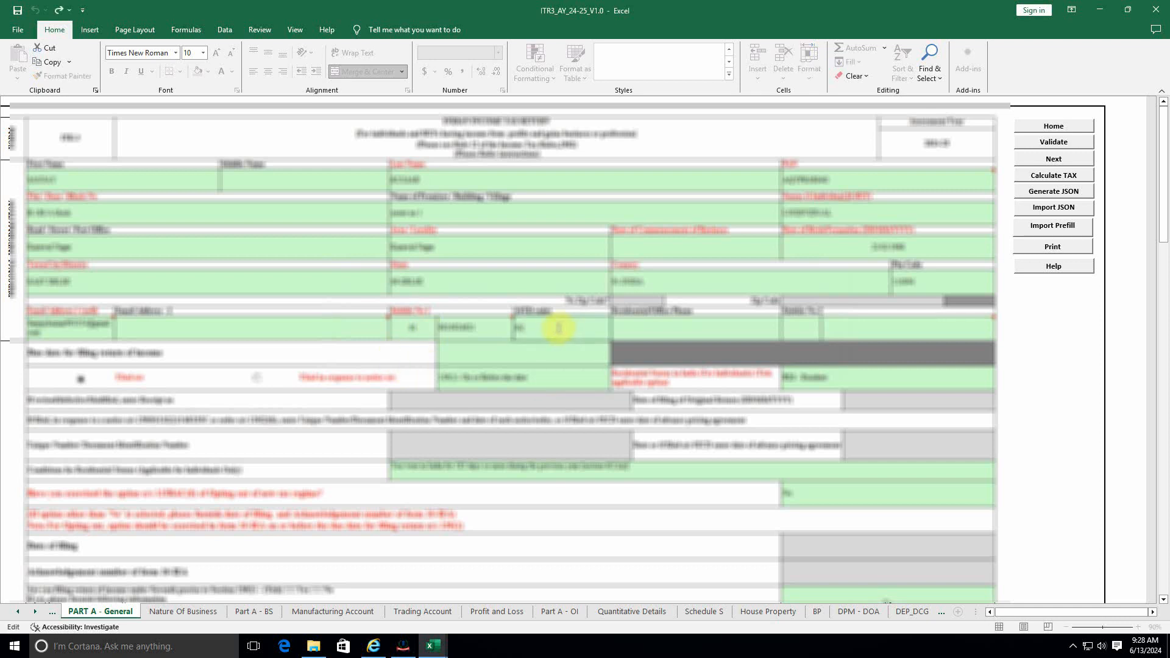
{"action": "left_click", "coordinate": [571, 364]}
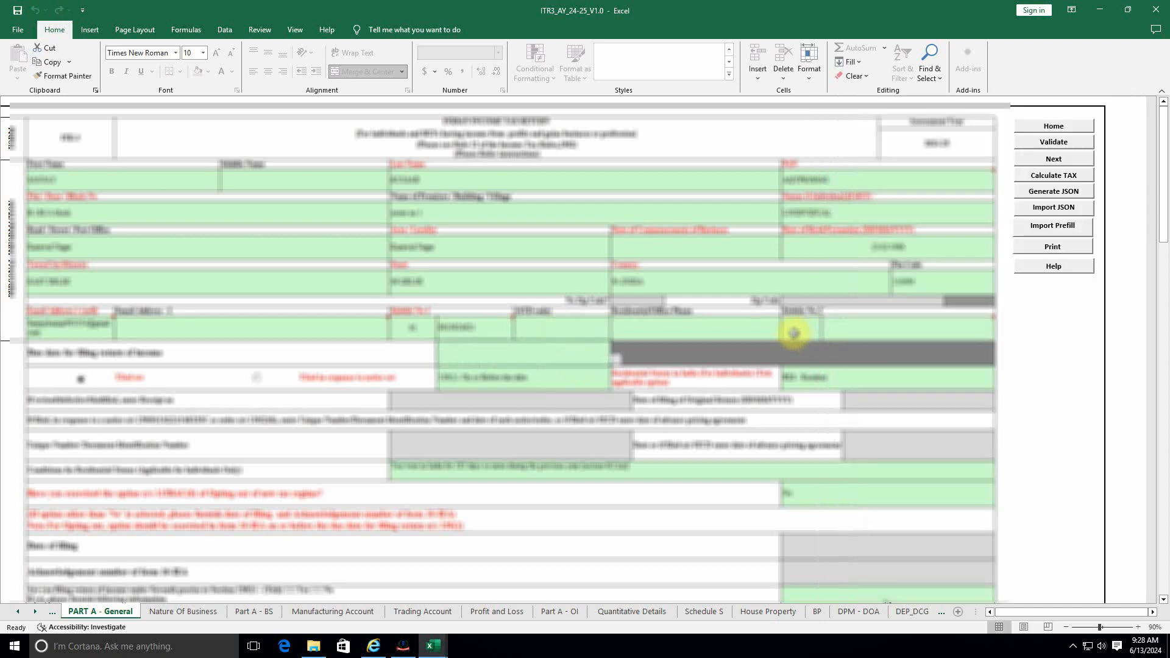
Step: Fix the flagged dropdown, revalidate until the sheet is OK, and move to Nature Of Business
{"action": "left_click", "coordinate": [1053, 143]}
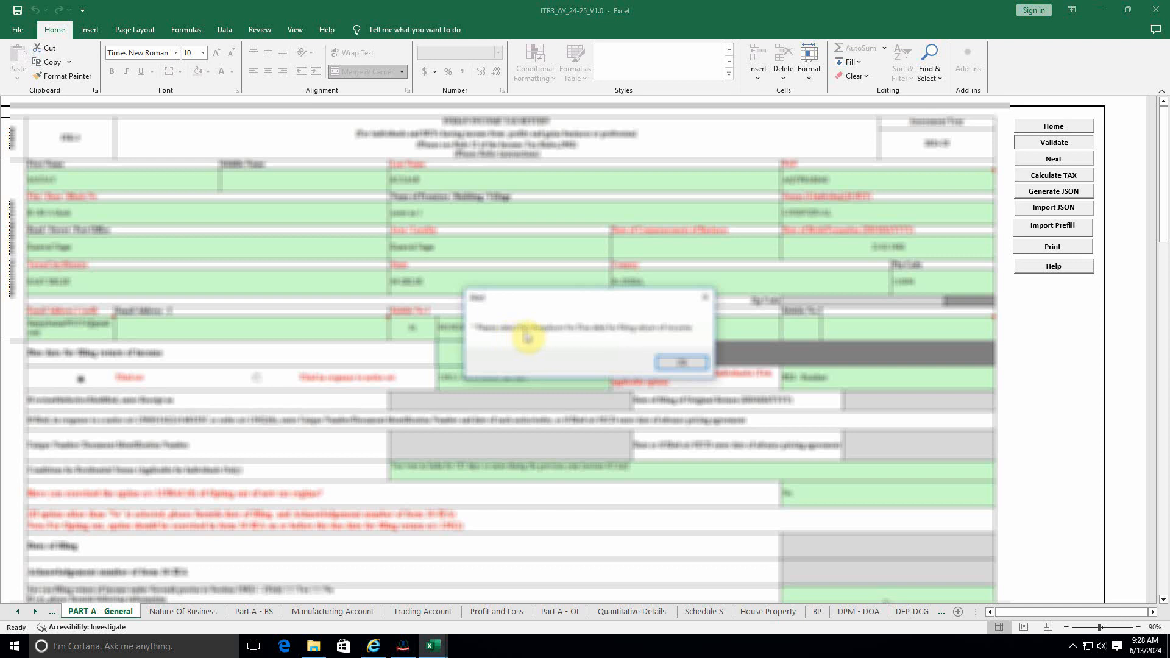
{"action": "left_click", "coordinate": [682, 364]}
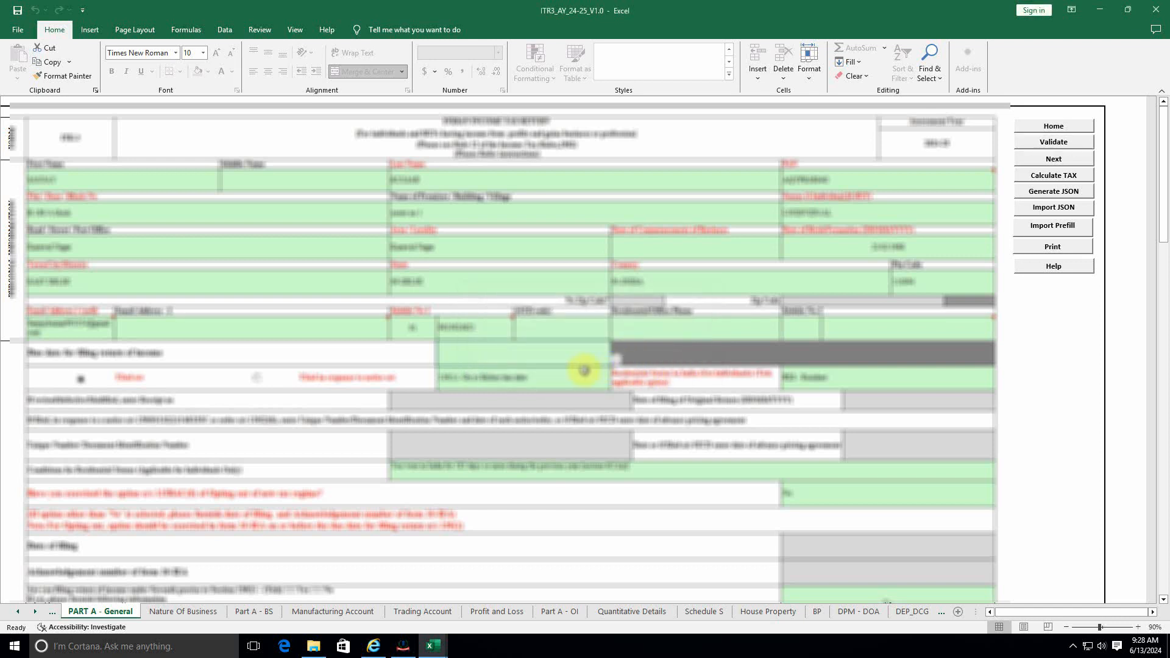
{"action": "left_click", "coordinate": [519, 355]}
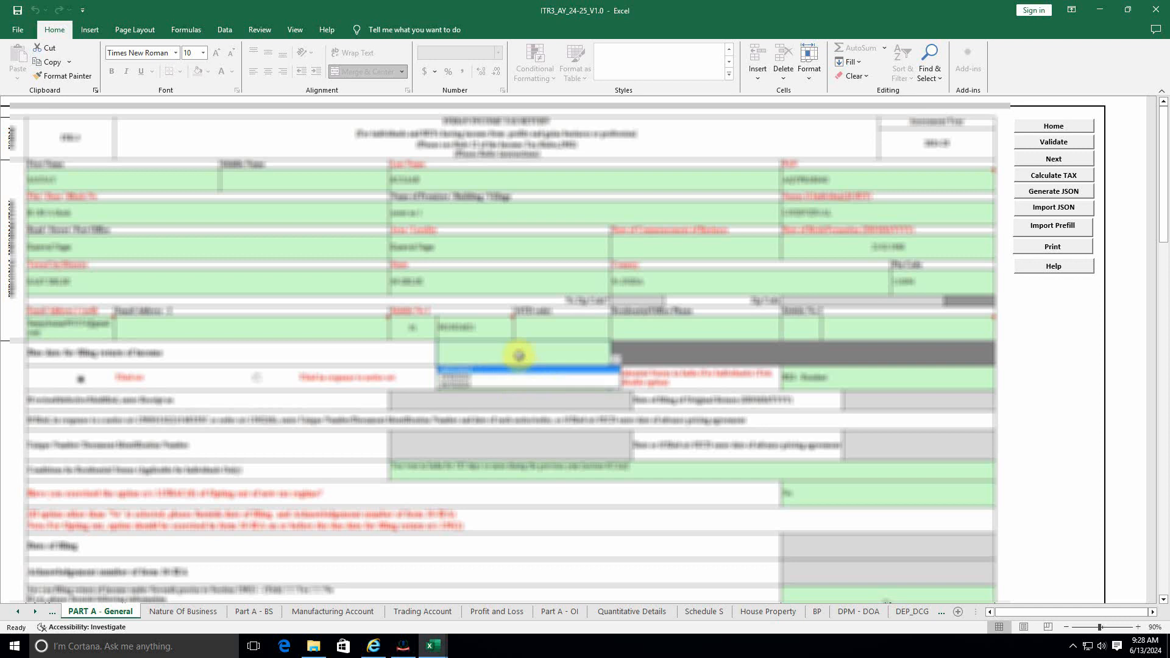
{"action": "left_click", "coordinate": [468, 373]}
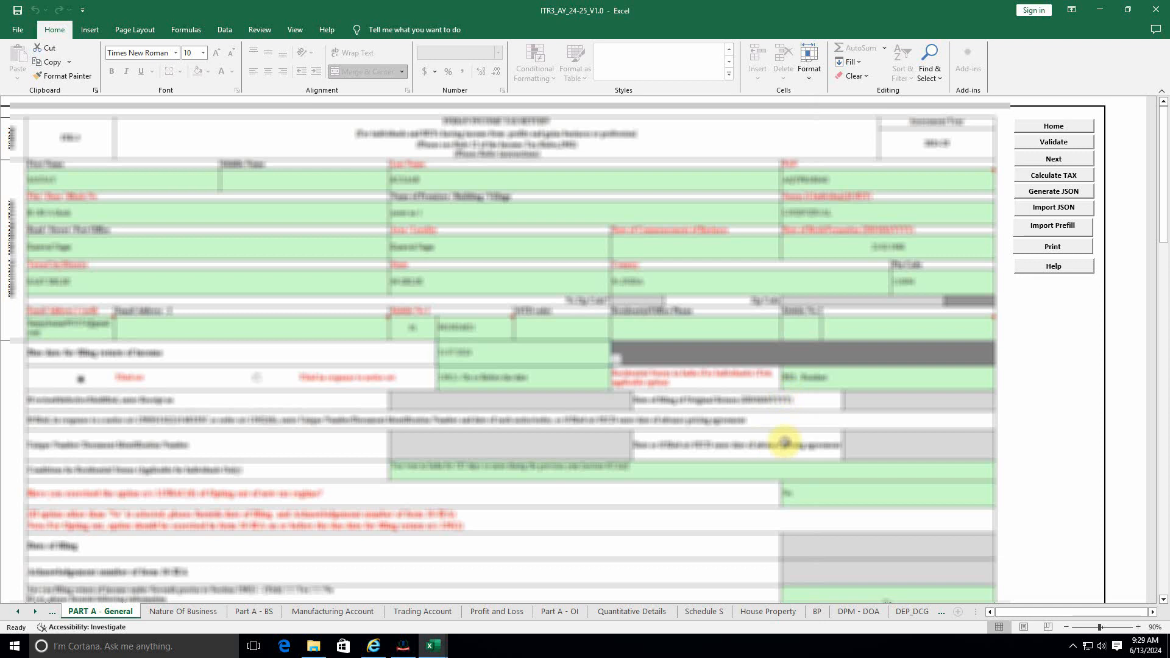
{"action": "left_click", "coordinate": [1054, 144]}
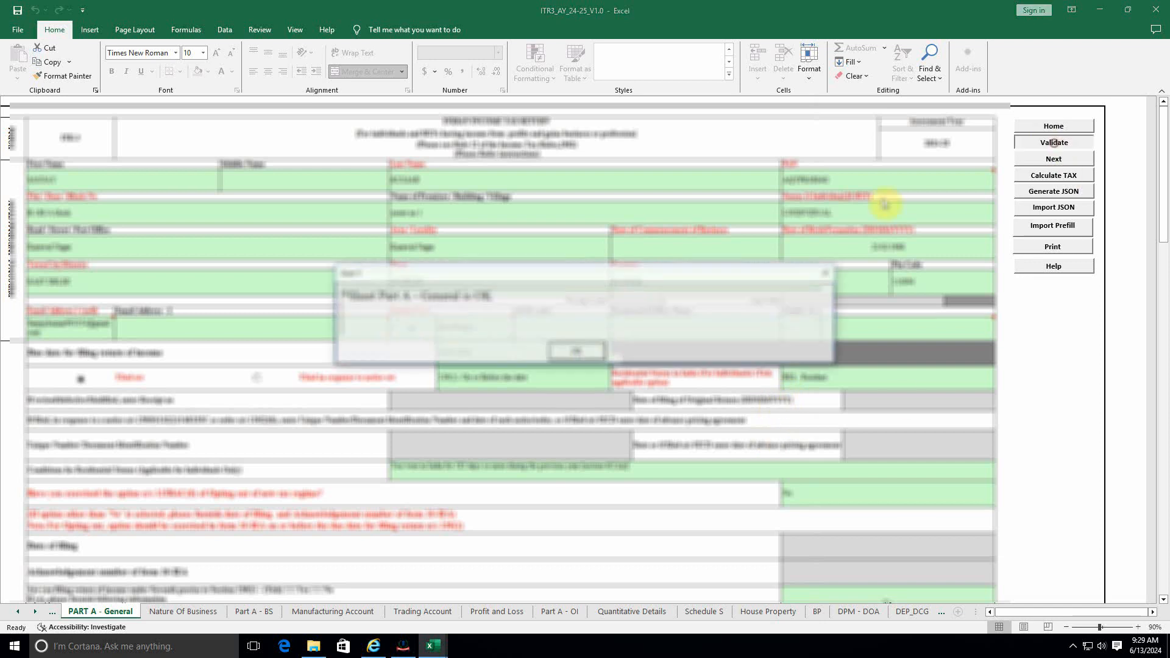
{"action": "left_click", "coordinate": [571, 353]}
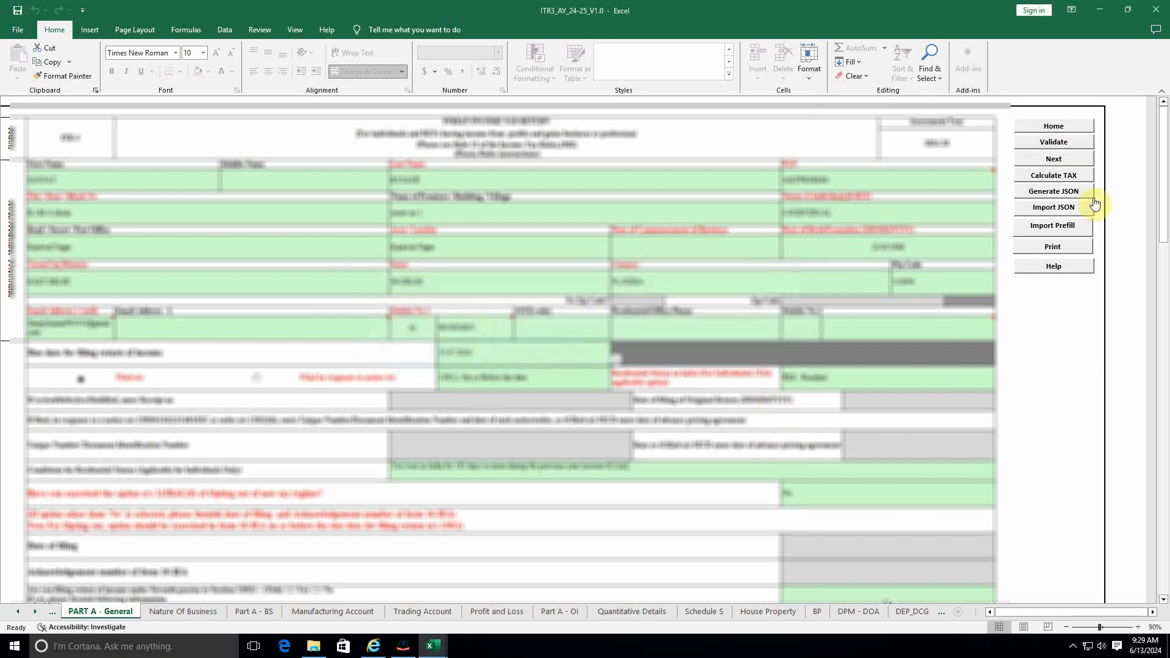
{"action": "left_click", "coordinate": [1054, 143]}
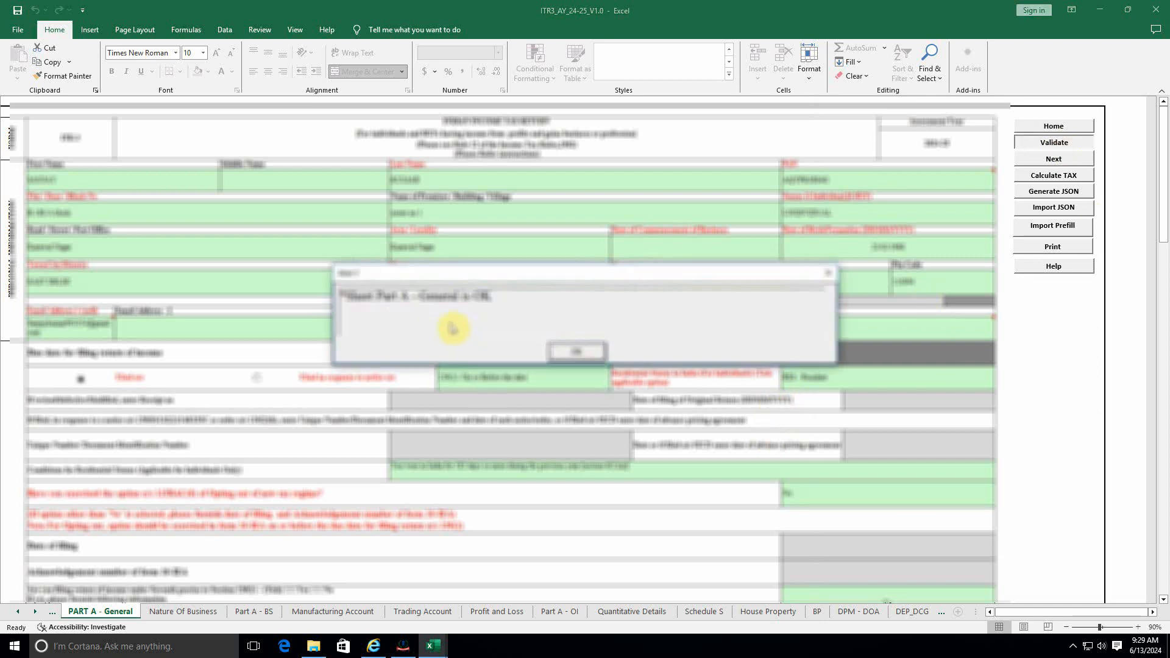
{"action": "left_click", "coordinate": [571, 352]}
{"action": "left_click", "coordinate": [201, 611]}
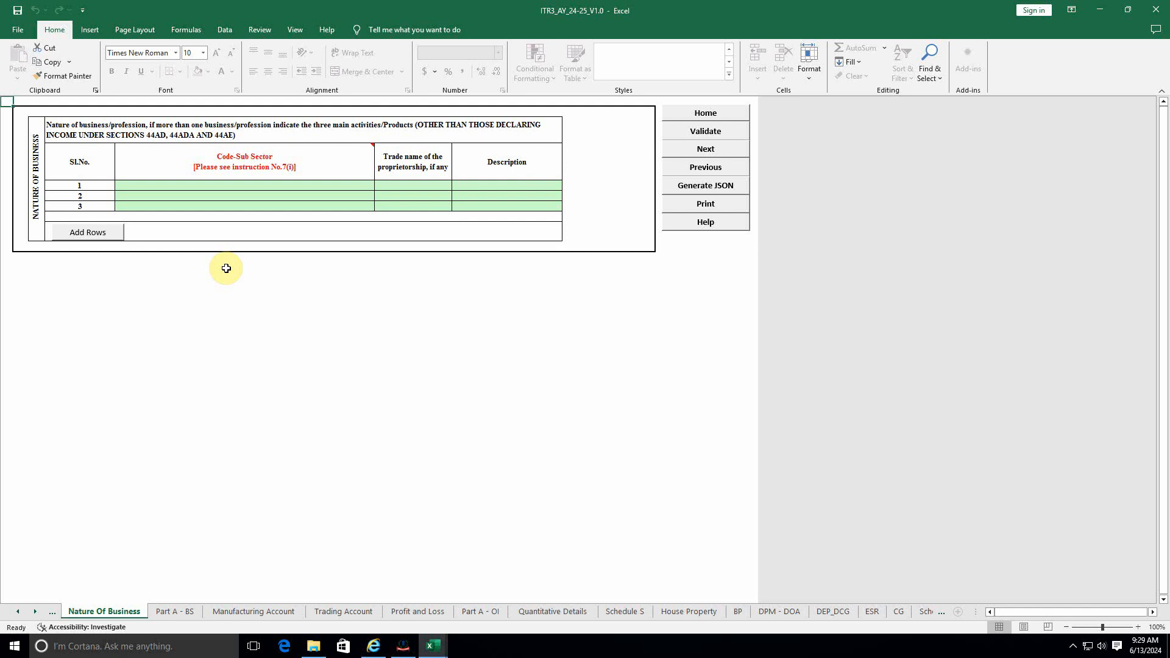
Step: Choose 21008_1-Event Management as the Code-Sub Sector for Nature Of Business row 1
{"action": "left_click", "coordinate": [207, 186]}
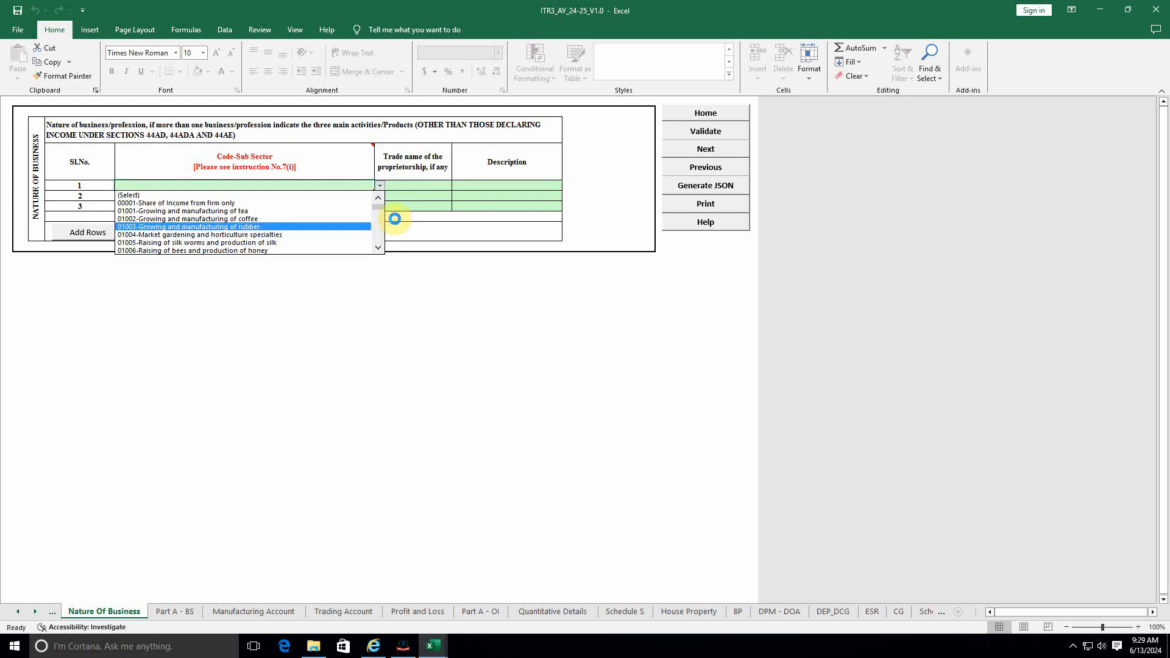
{"action": "left_click_drag", "start_coordinate": [381, 208], "coordinate": [373, 251]}
{"action": "left_click", "coordinate": [290, 250]}
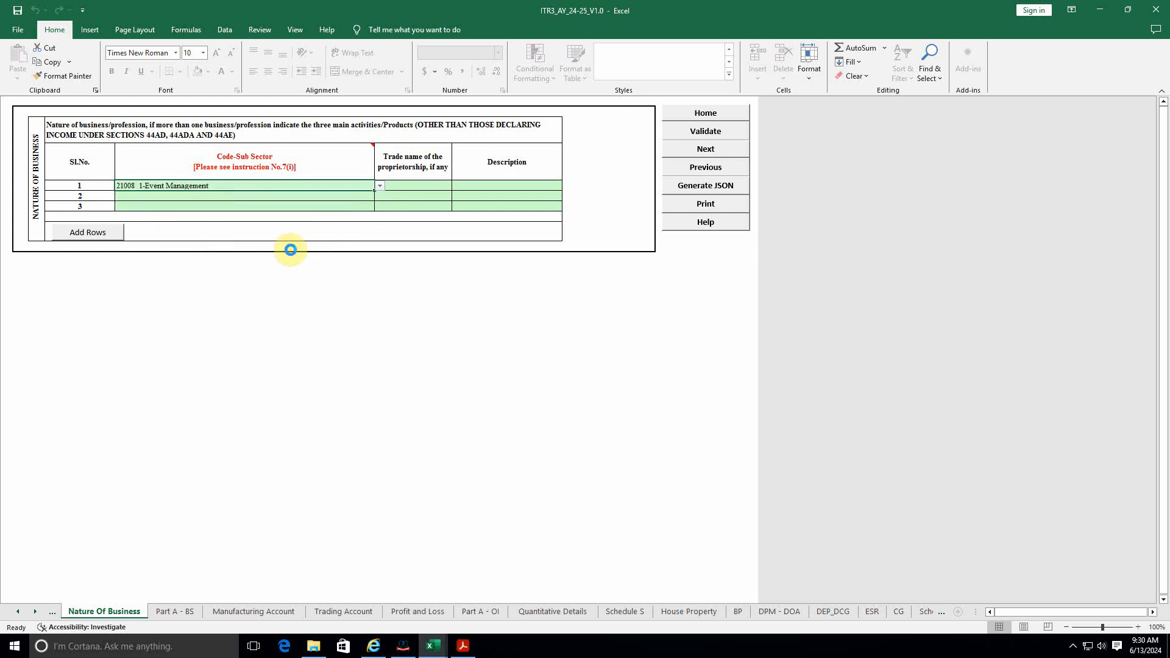
Step: Bring up the firm's Balance sheet workbook, whose totals read 1,821,884
{"action": "left_click", "coordinate": [417, 187]}
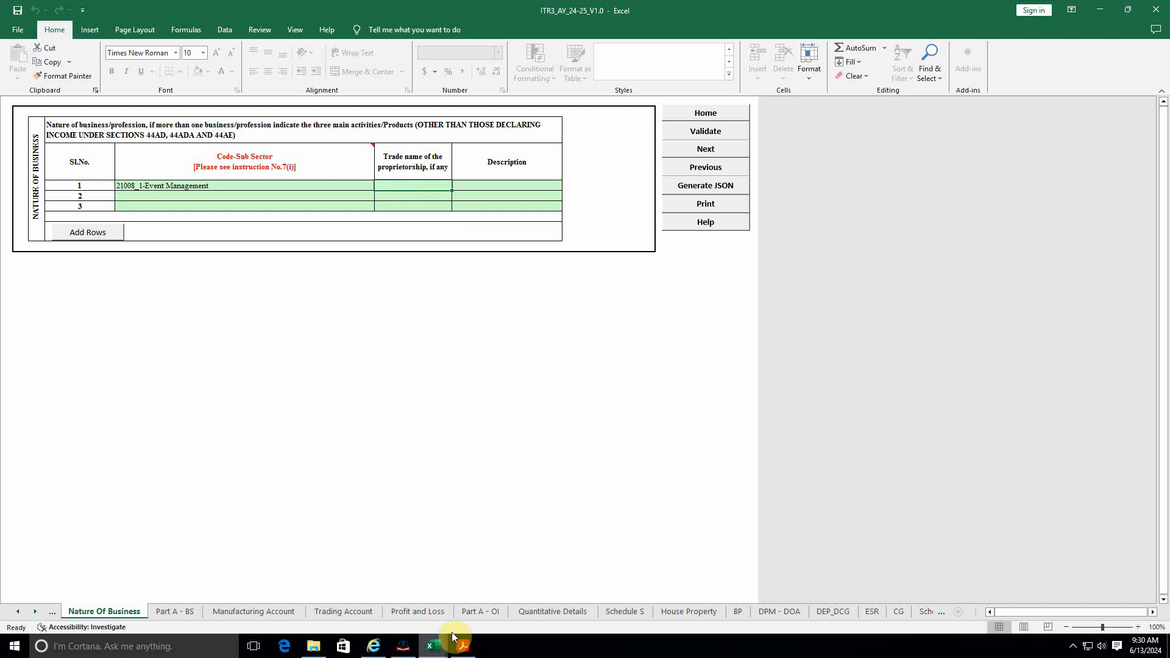
{"action": "mouse_move", "coordinate": [434, 645]}
{"action": "left_click", "coordinate": [376, 593]}
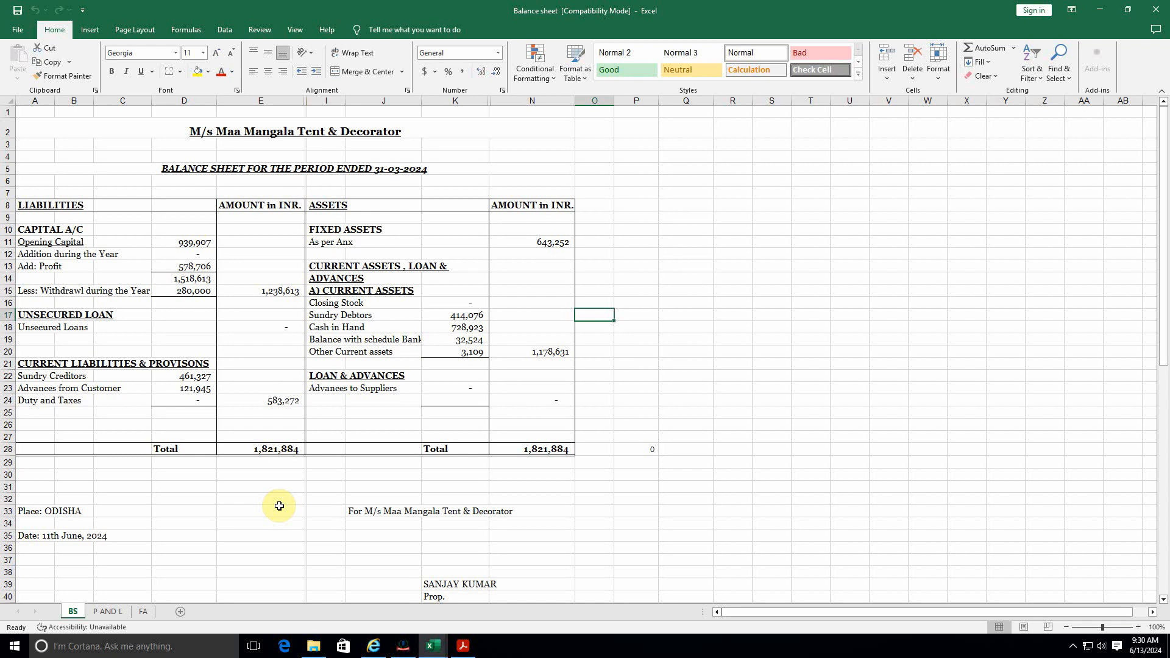
Step: Look over the firm's Profit & Loss and Balance sheet tabs, then return to the ITR3 workbook
{"action": "left_click", "coordinate": [108, 611]}
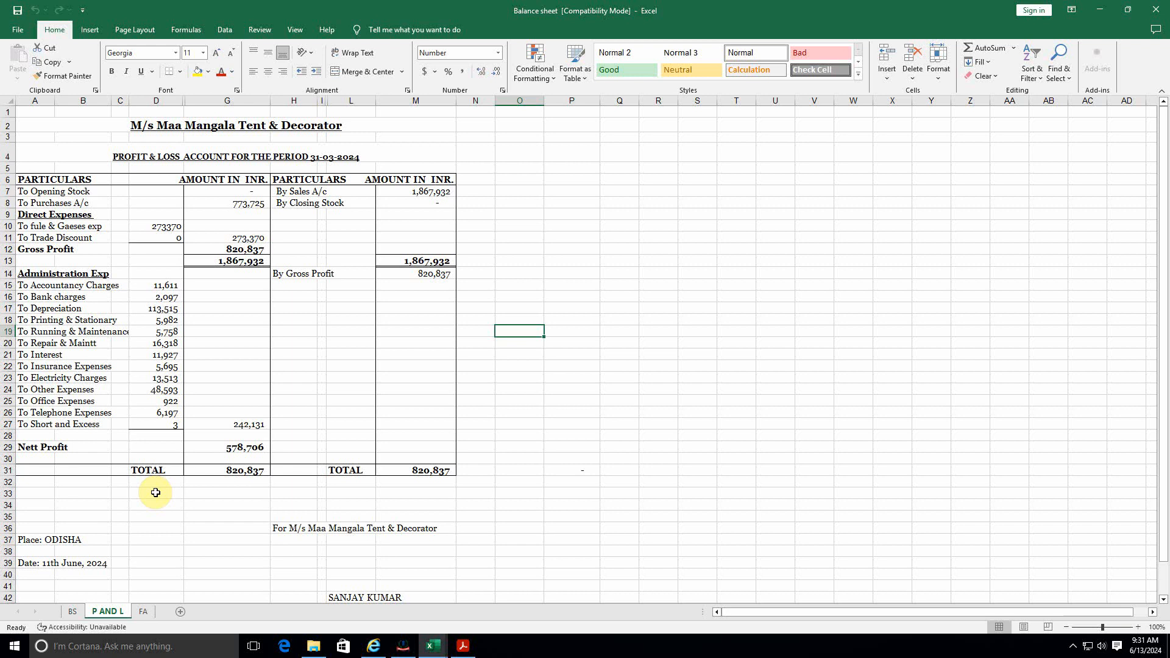
{"action": "left_click", "coordinate": [73, 612]}
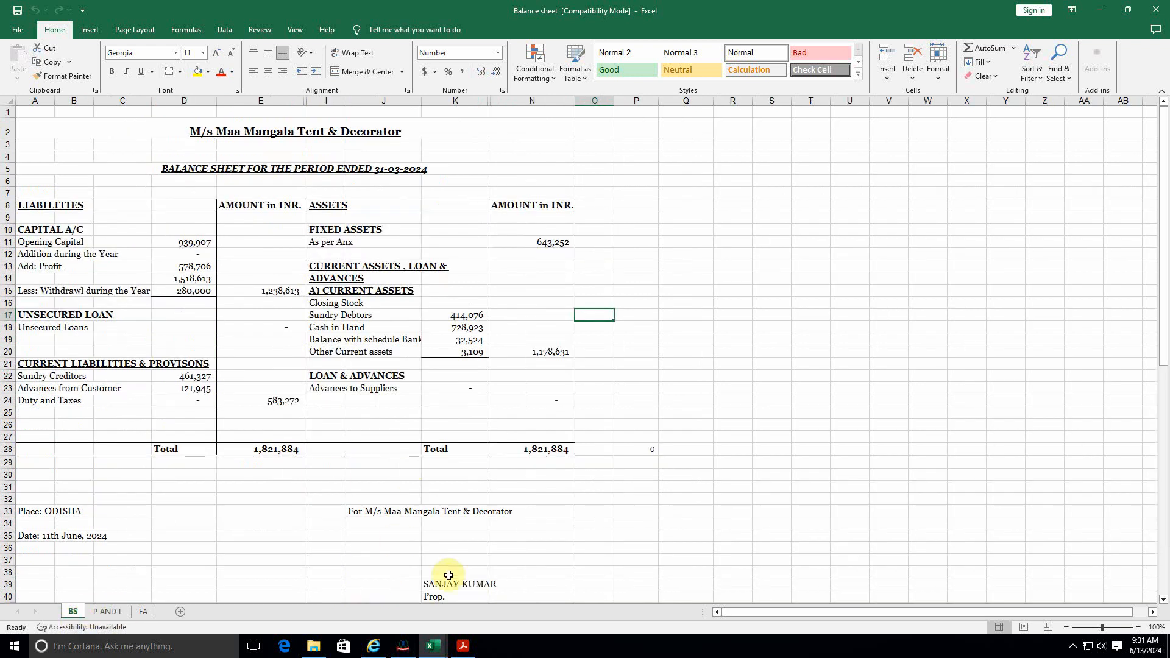
{"action": "mouse_move", "coordinate": [444, 650]}
{"action": "left_click", "coordinate": [480, 616]}
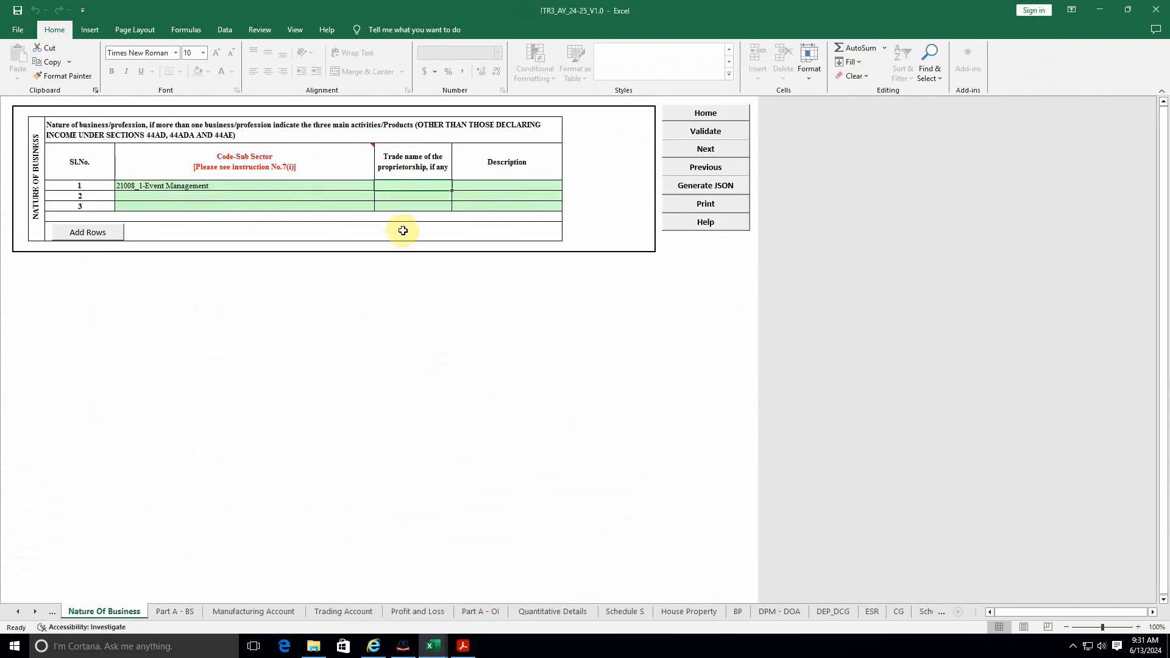
Step: Begin the row 1 trade name with 'M', reading the firm name from the Balance sheet title
{"action": "double_click", "coordinate": [410, 185]}
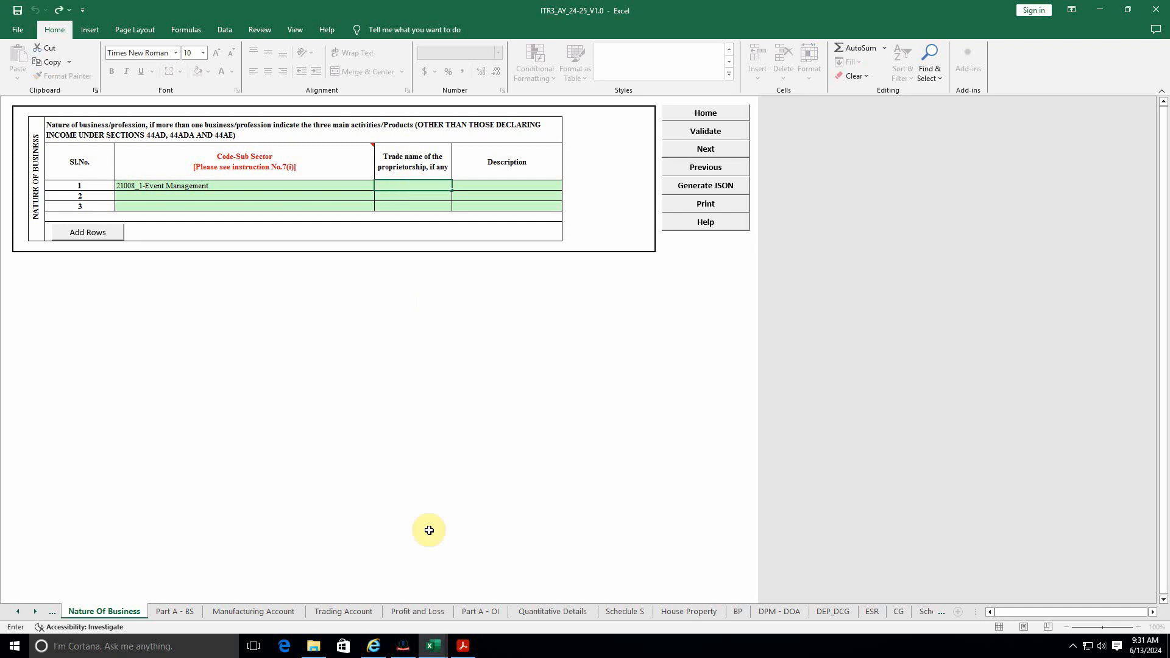
{"action": "left_click", "coordinate": [438, 653]}
{"action": "left_click", "coordinate": [339, 594]}
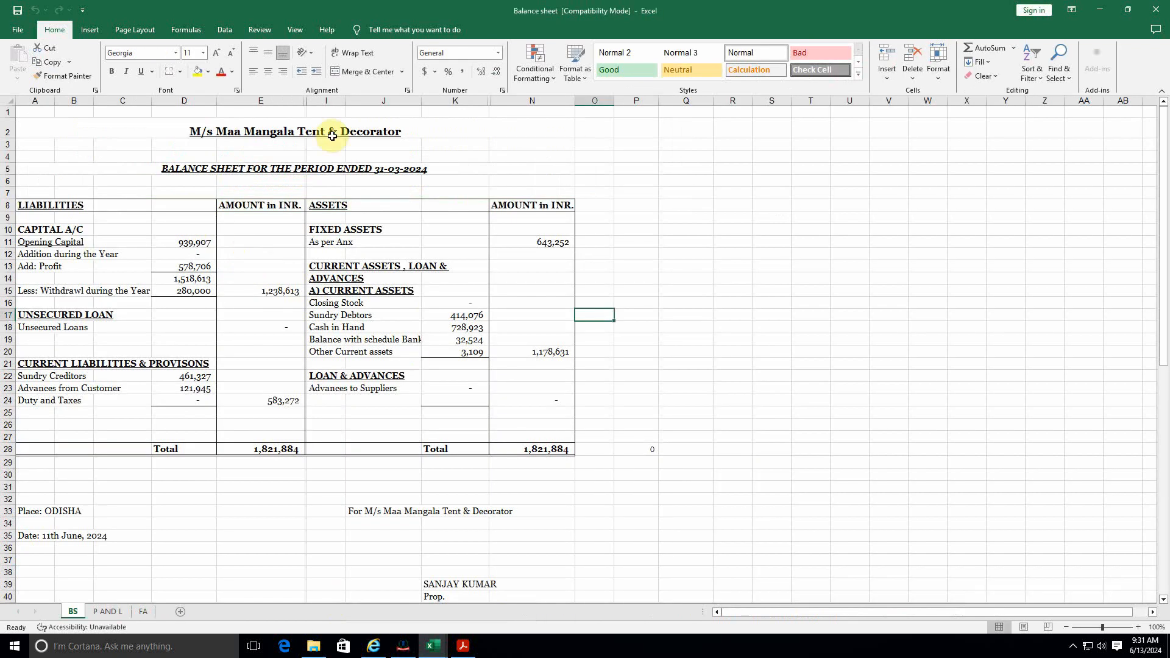
{"action": "left_click", "coordinate": [297, 132]}
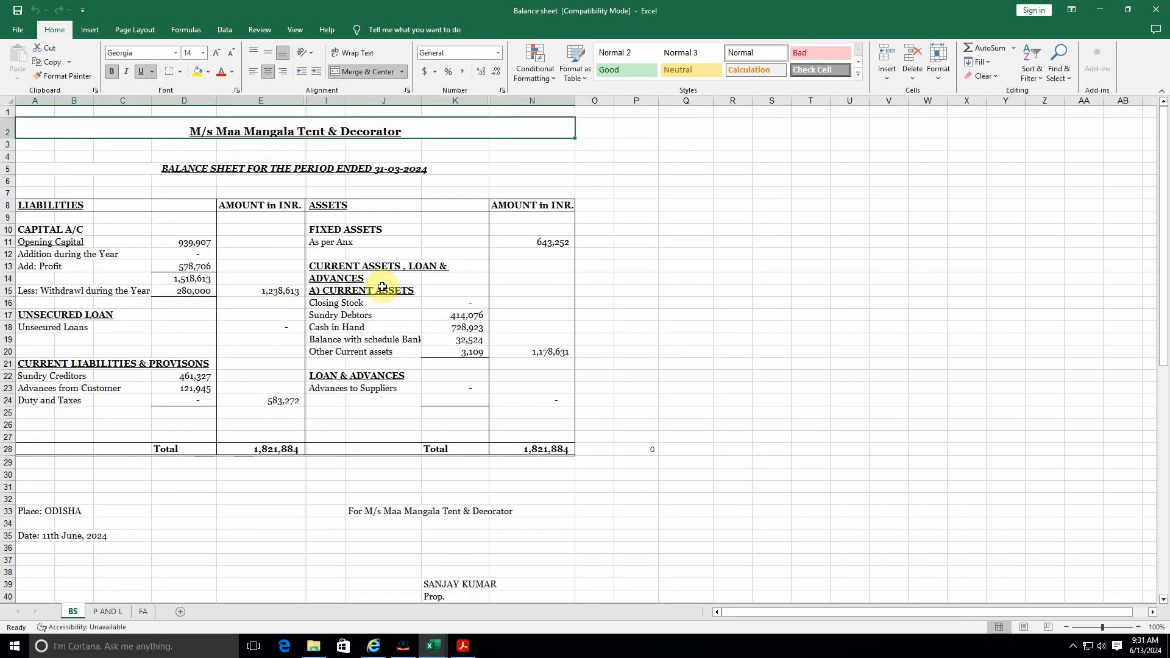
{"action": "key", "text": "alt+Tab"}
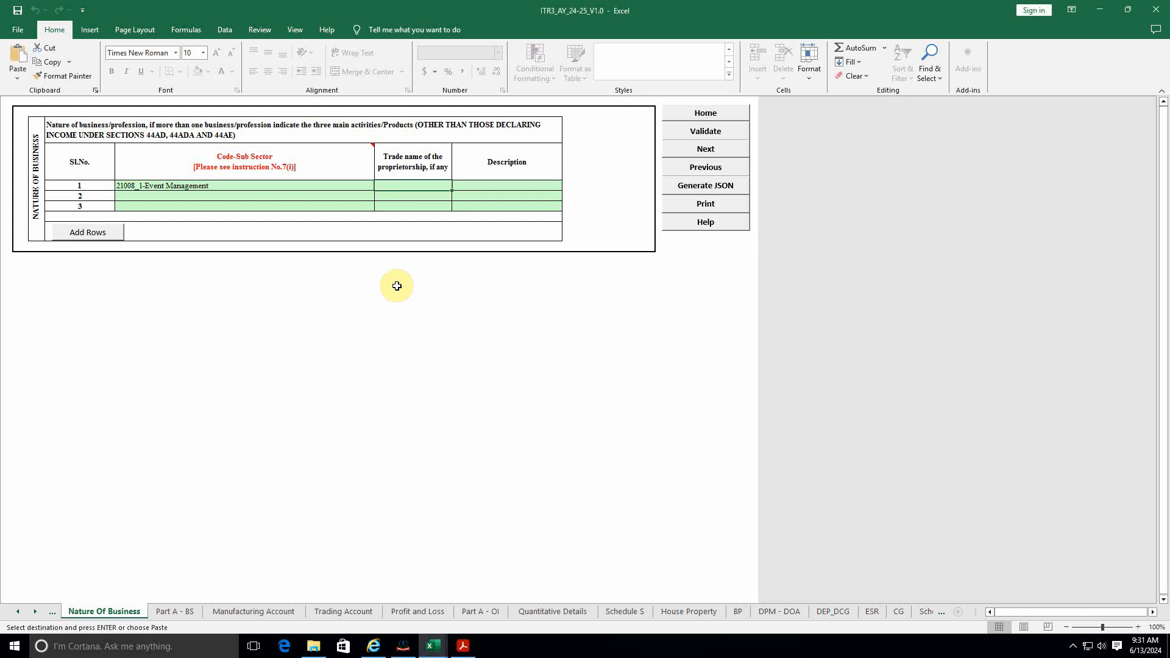
{"action": "type", "text": "M/s"}
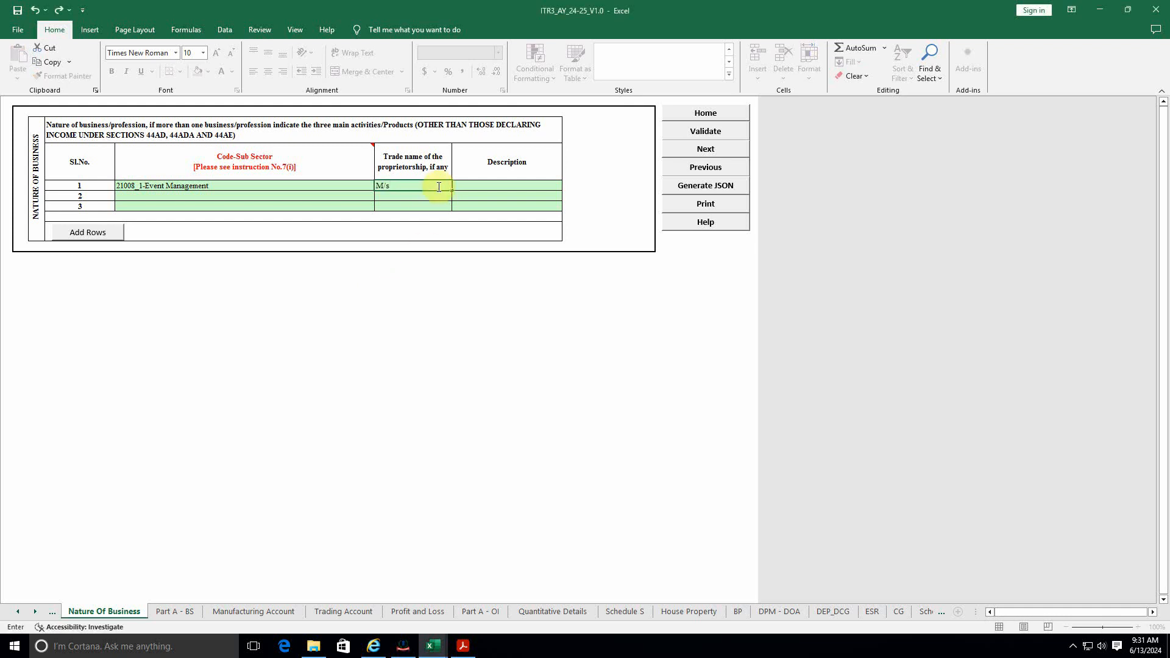
{"action": "key", "text": "alt+Tab"}
{"action": "key", "text": "alt+Tab"}
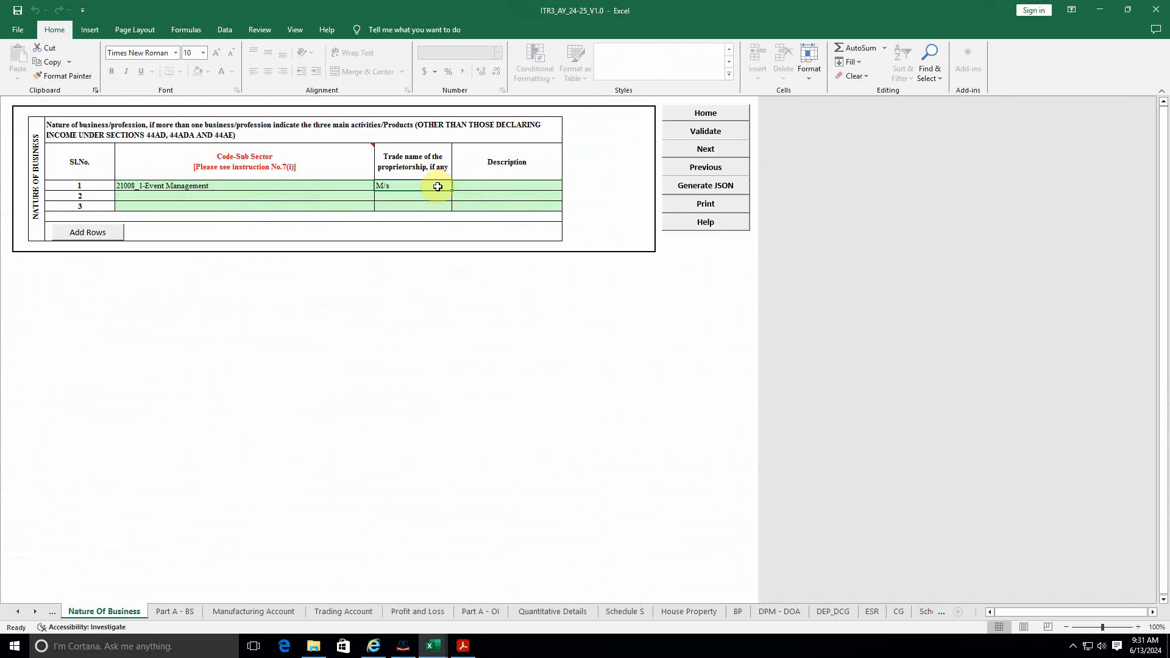
Step: Continue the trade name with 'Maa', checking its spelling against the Balance sheet
{"action": "double_click", "coordinate": [438, 187]}
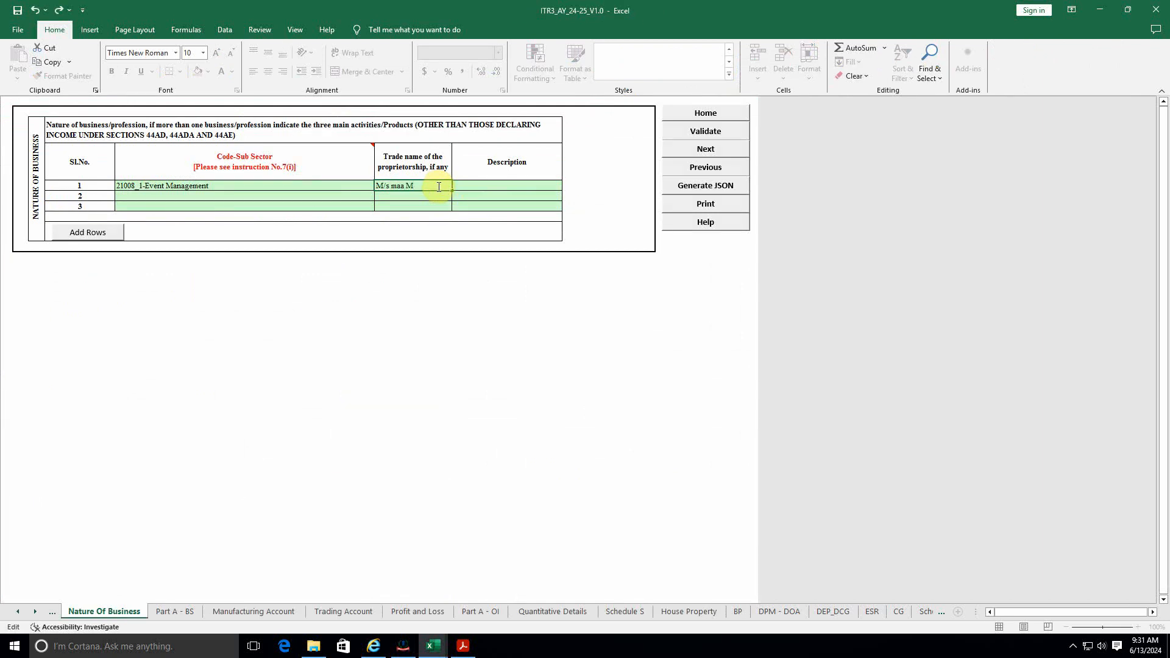
{"action": "type", "text": "Maa"}
{"action": "key", "text": "alt+Tab"}
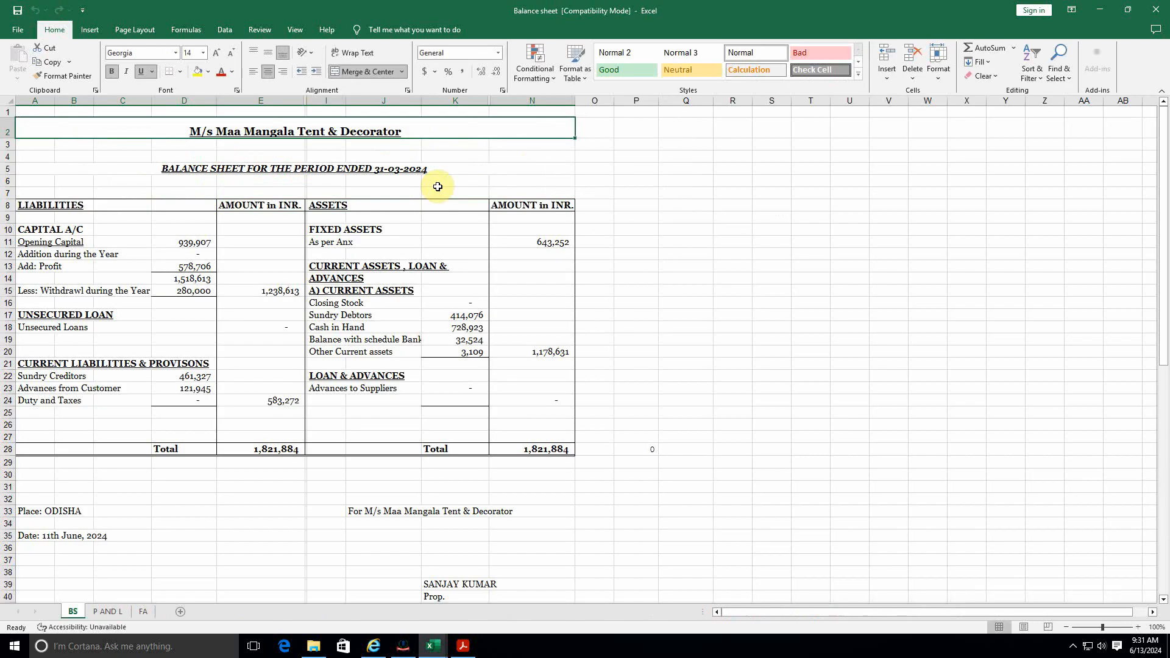
{"action": "key", "text": "alt+Tab"}
{"action": "double_click", "coordinate": [438, 186]}
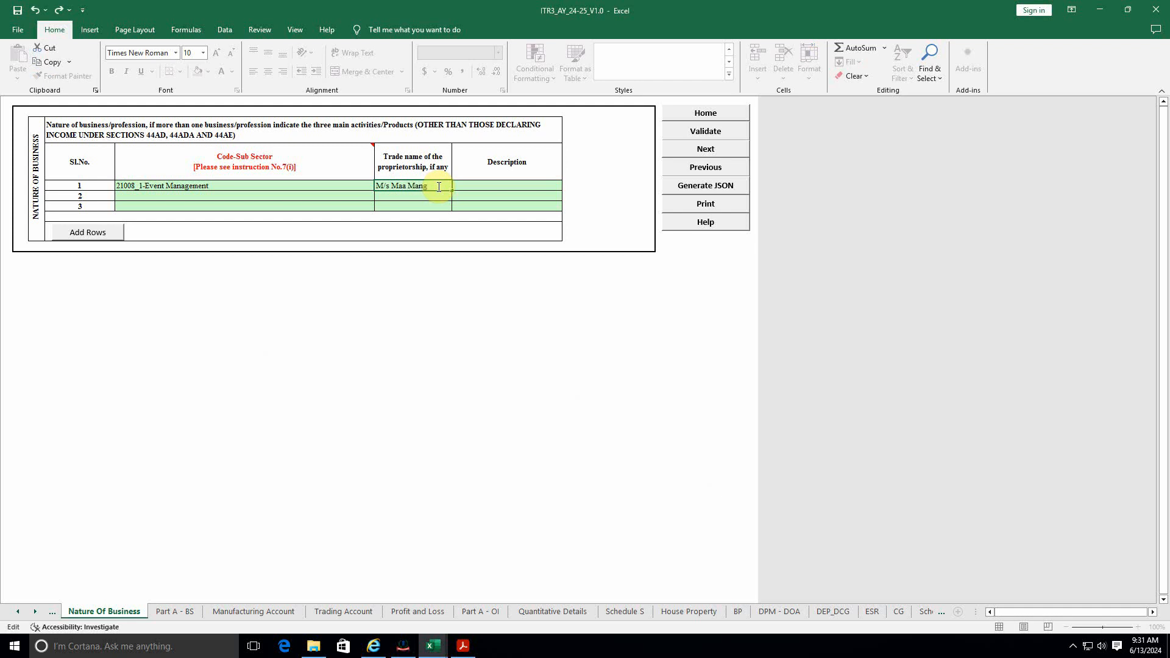
{"action": "key", "text": "alt+Tab"}
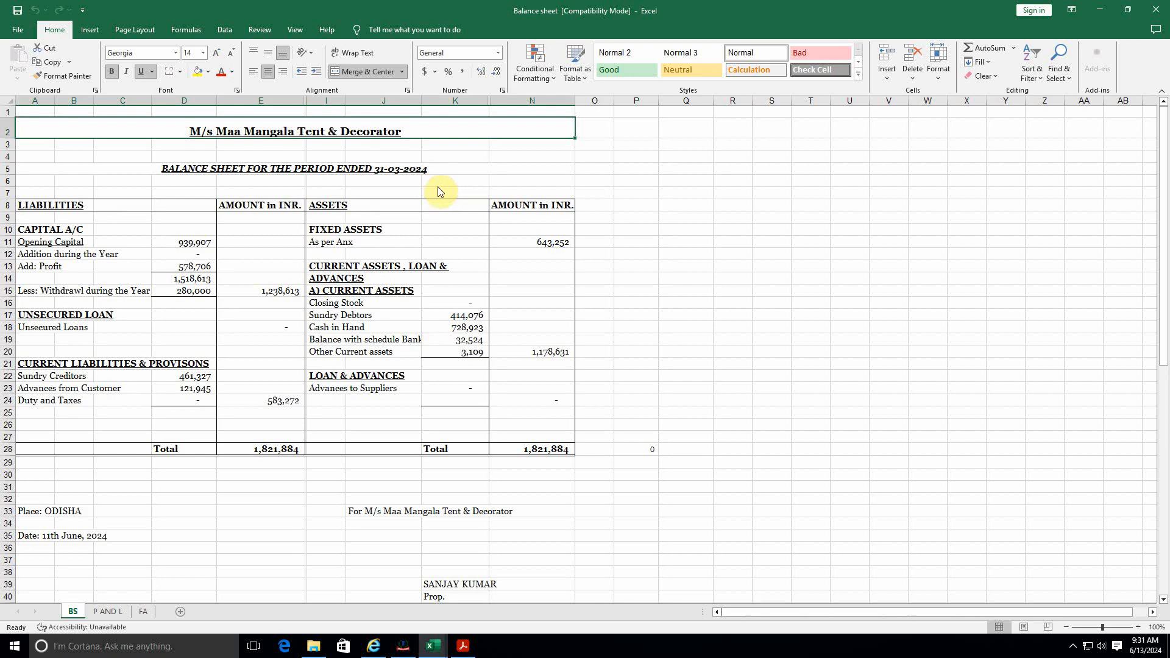
{"action": "key", "text": "alt+Tab"}
Step: Finish the trade name as M/s Maa Mangala Tent & Decorators and confirm it
{"action": "double_click", "coordinate": [438, 187]}
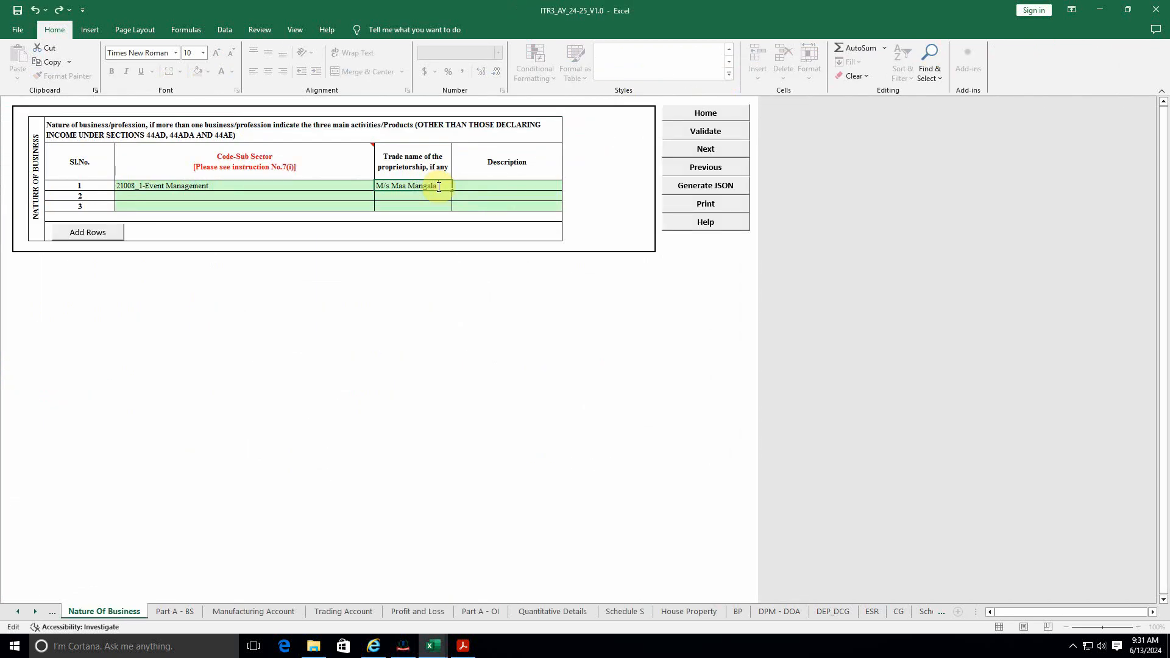
{"action": "key", "text": "alt+Tab"}
{"action": "key", "text": "alt+Tab"}
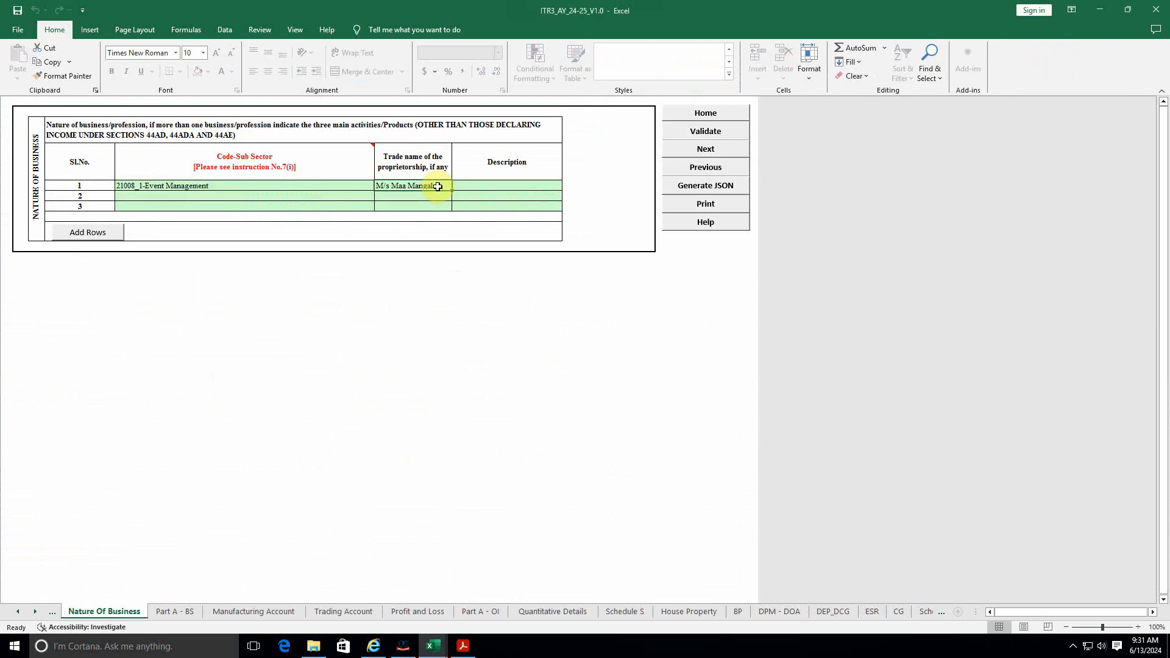
{"action": "double_click", "coordinate": [438, 187]}
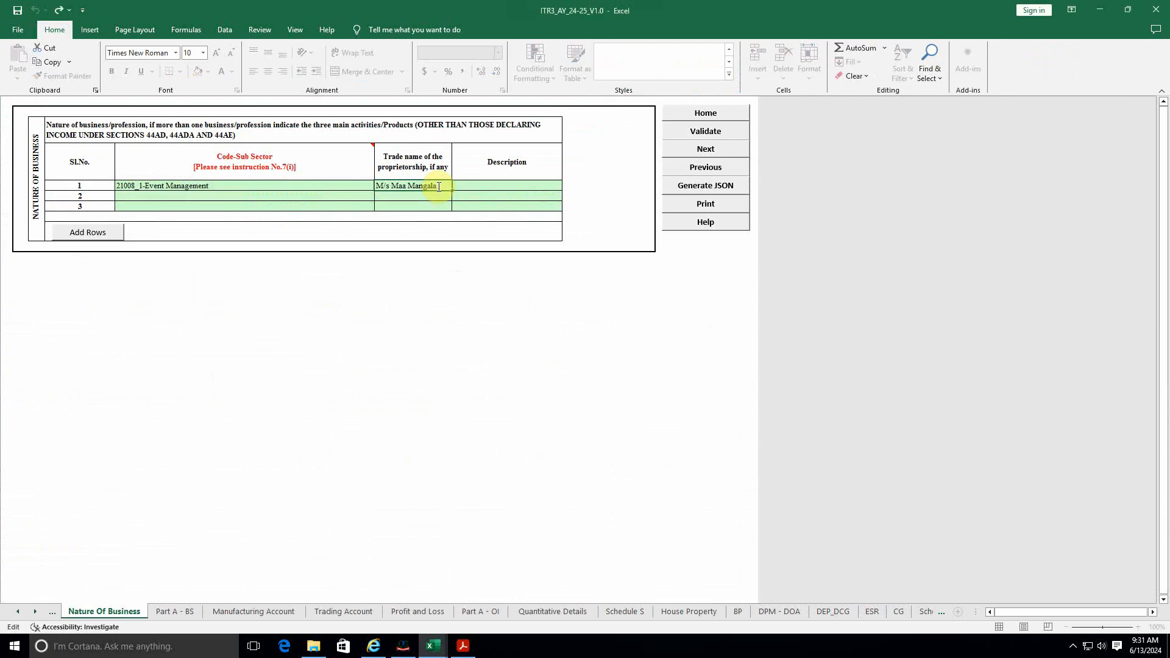
{"action": "type", "text": "a Tent & Dec"}
{"action": "key", "text": "Return"}
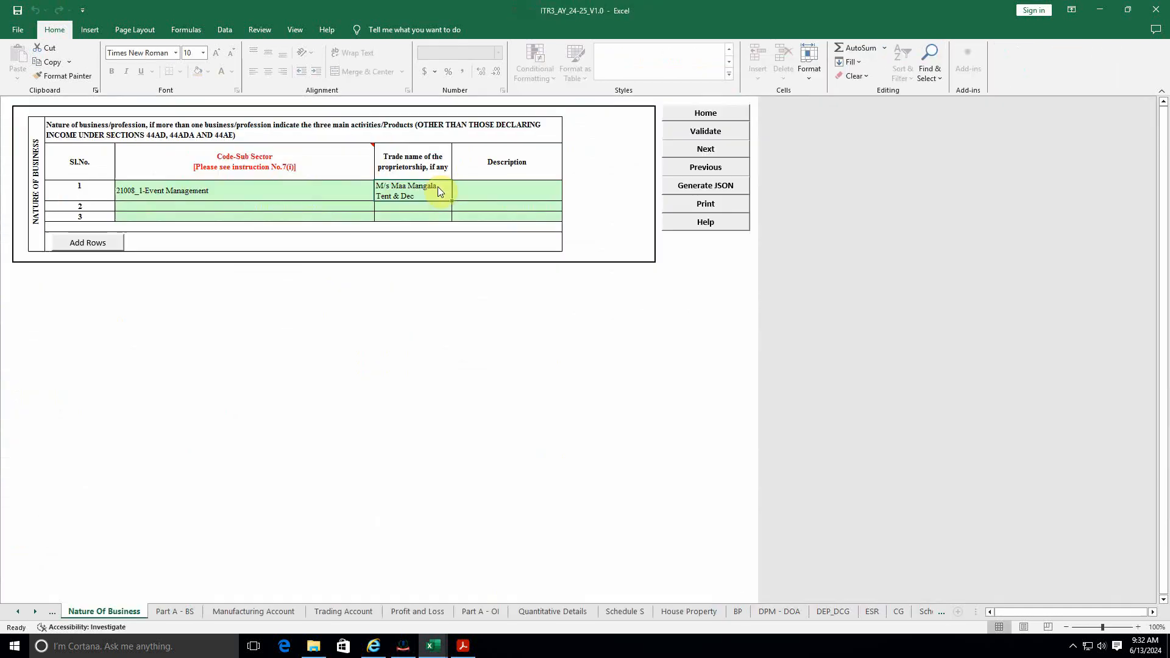
{"action": "key", "text": "F2"}
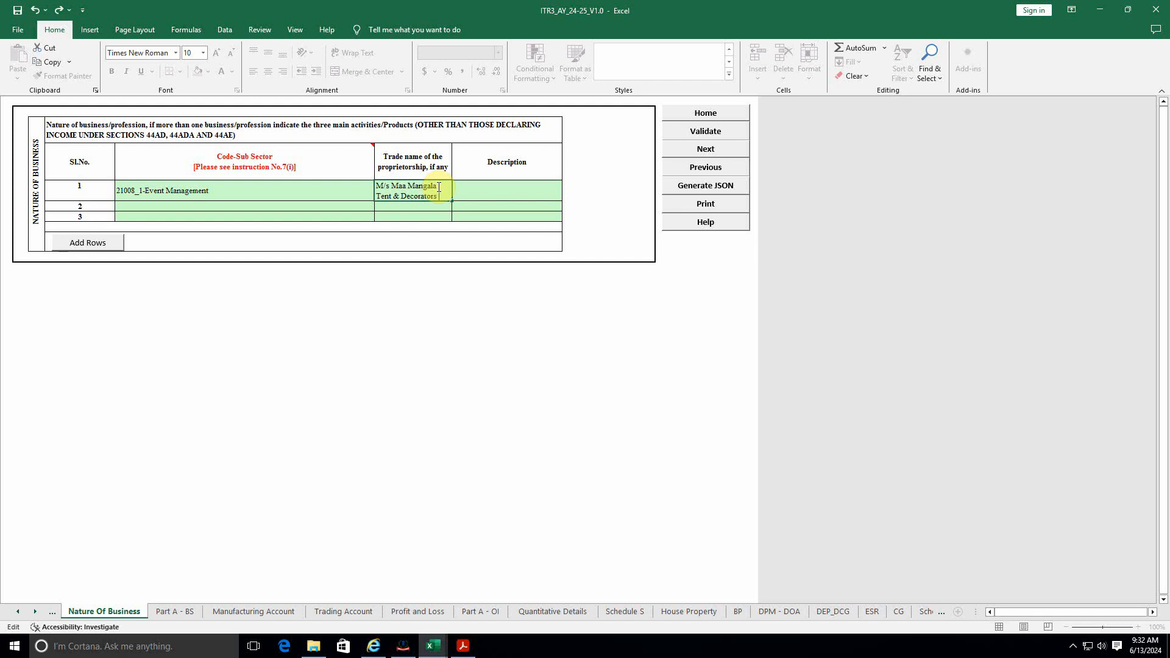
{"action": "key", "text": "Tab"}
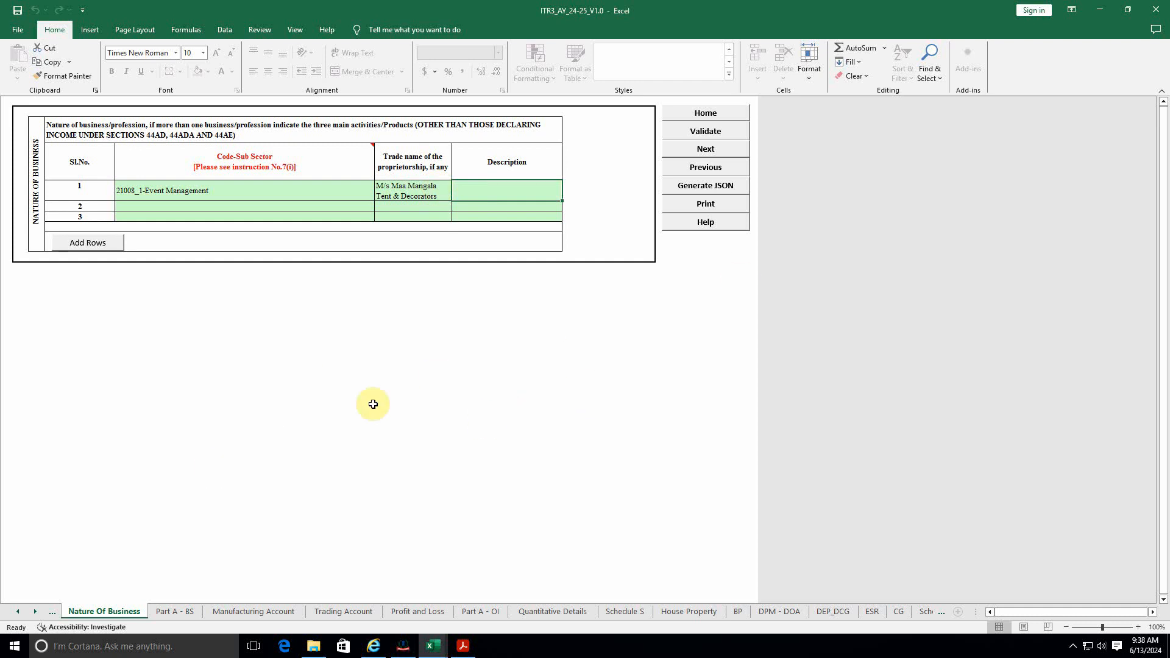
Step: Validate the sheet, go Next to Part A - BS, and dismiss the sources-of-funds and defective-return warnings
{"action": "left_click", "coordinate": [705, 131]}
{"action": "left_click", "coordinate": [574, 353]}
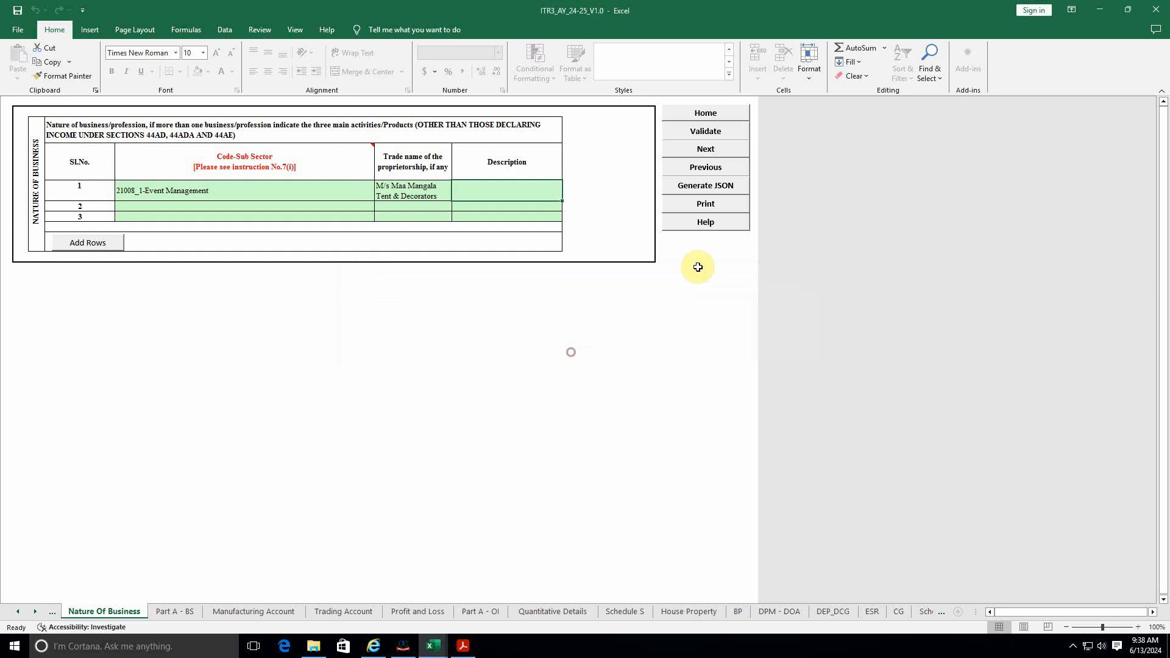
{"action": "left_click", "coordinate": [717, 153]}
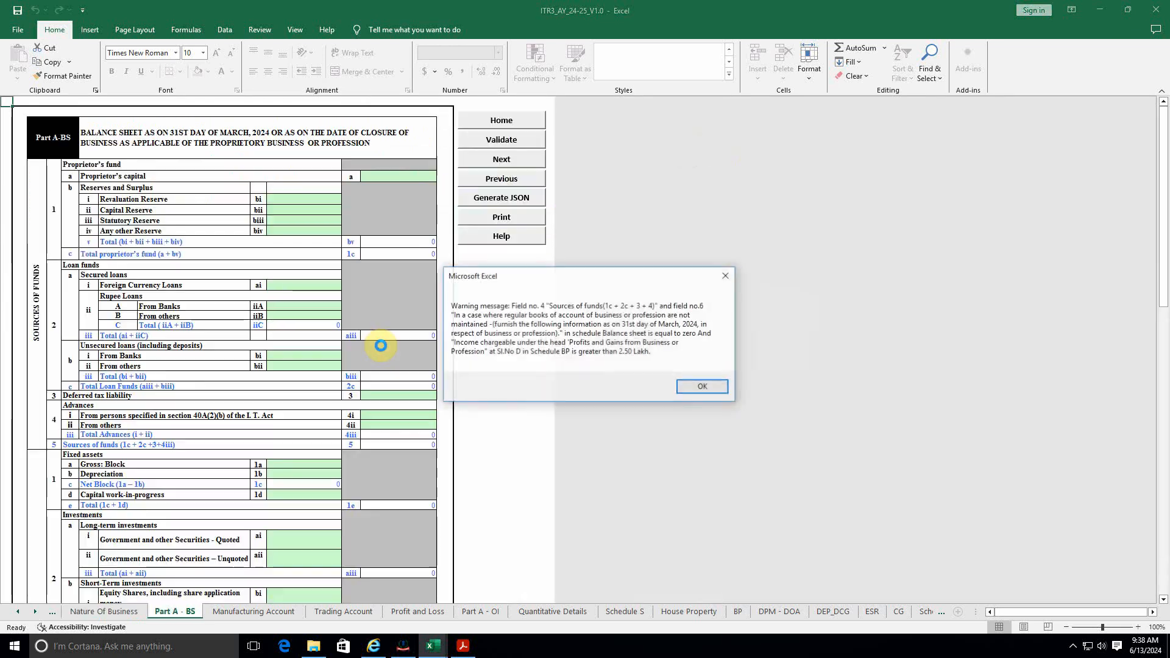
{"action": "left_click", "coordinate": [707, 390]}
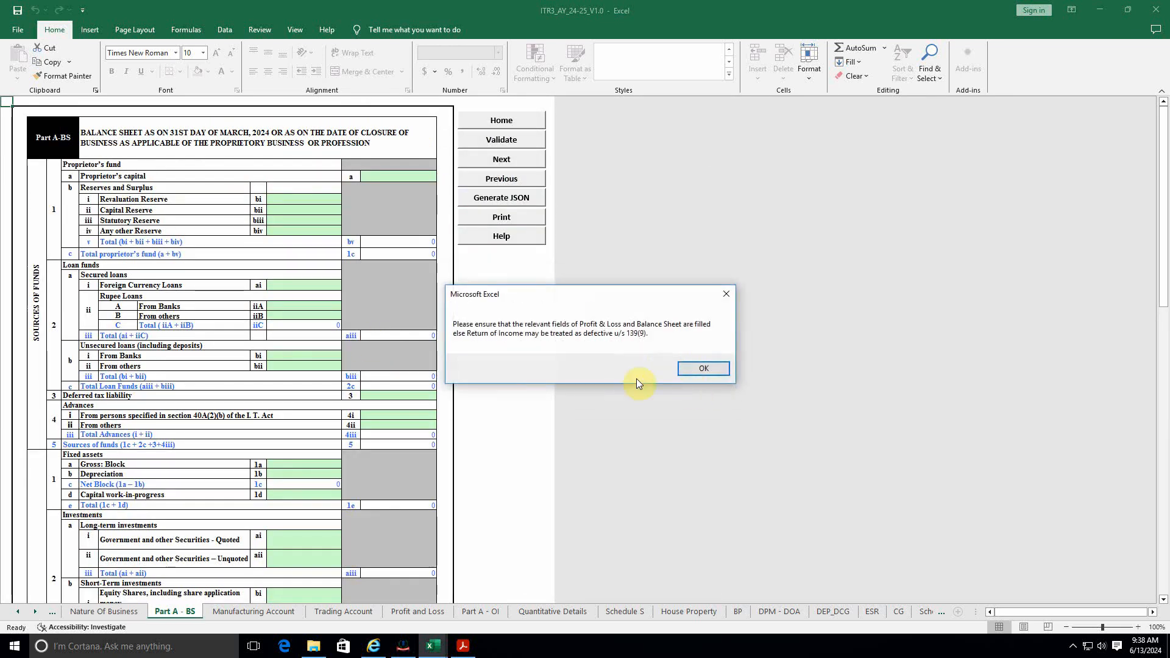
{"action": "left_click", "coordinate": [707, 369]}
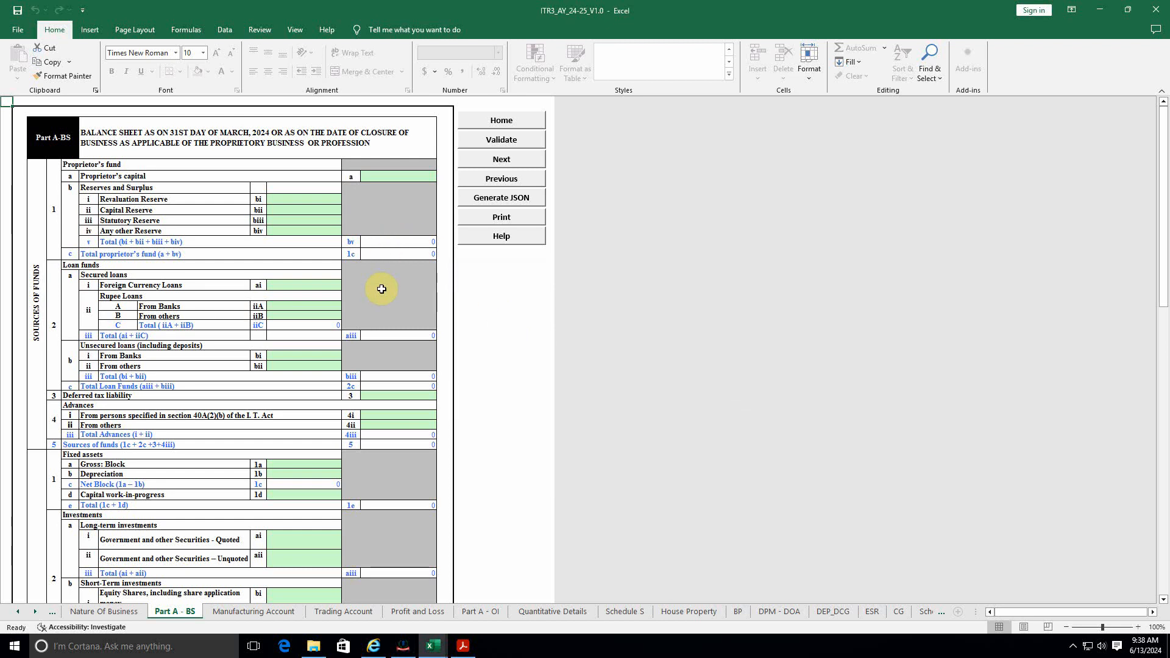
Step: Review the firm's BS and P AND L sheets, including the Unsecured Loans amount
{"action": "mouse_move", "coordinate": [433, 645]}
{"action": "left_click", "coordinate": [395, 602]}
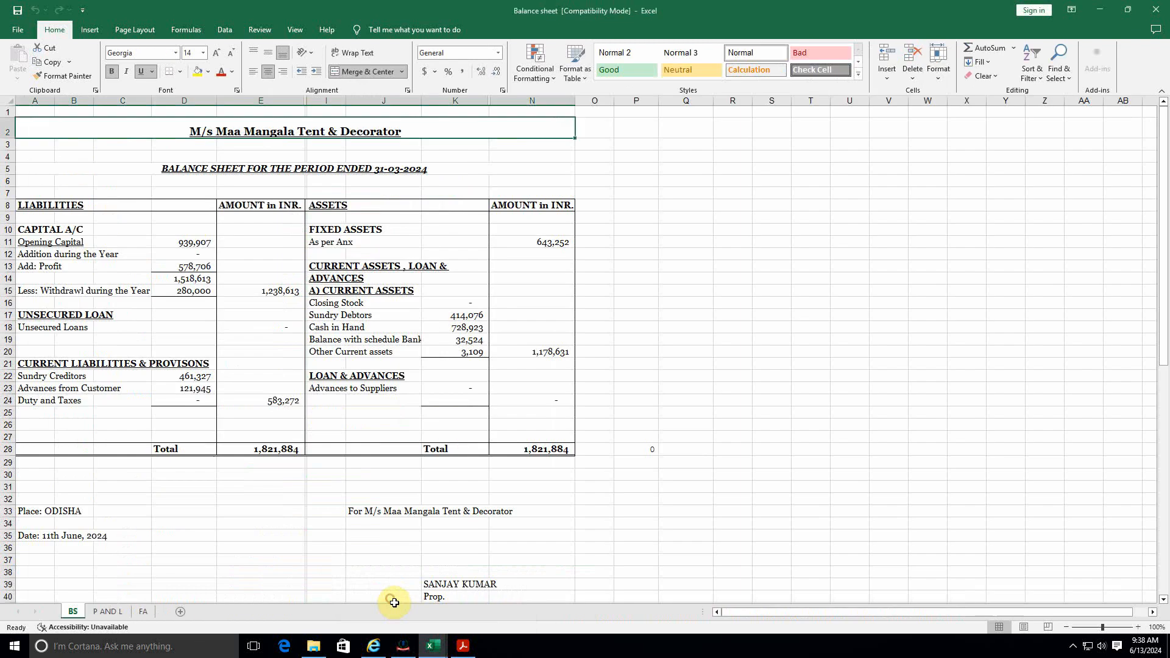
{"action": "left_click", "coordinate": [272, 491]}
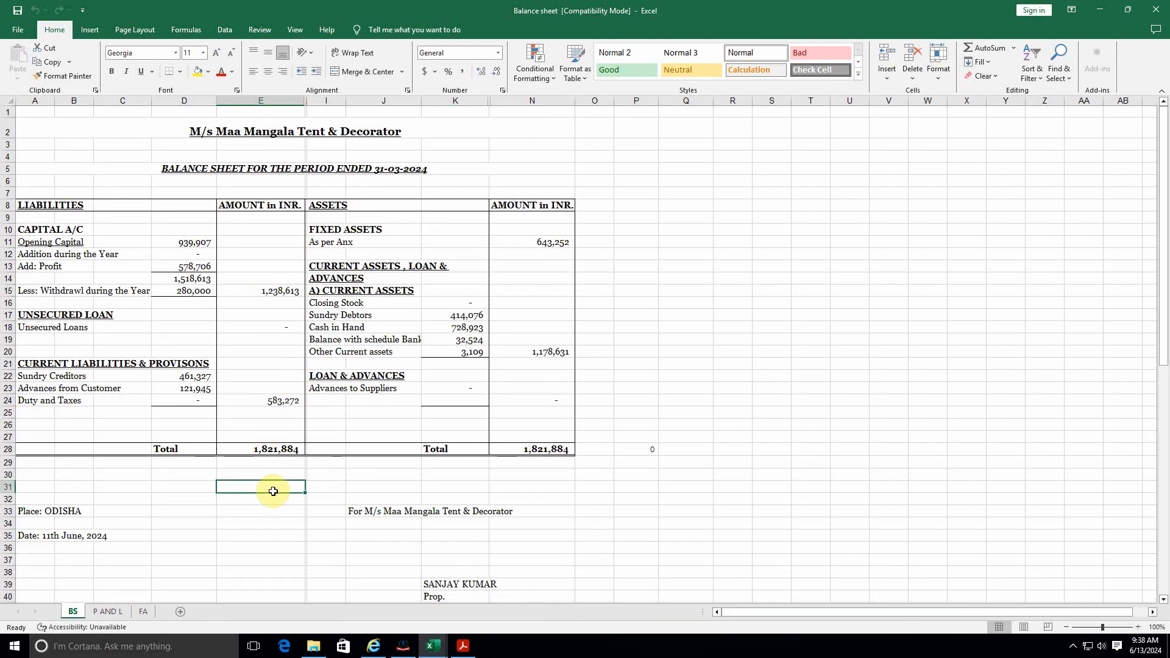
{"action": "left_click", "coordinate": [108, 610]}
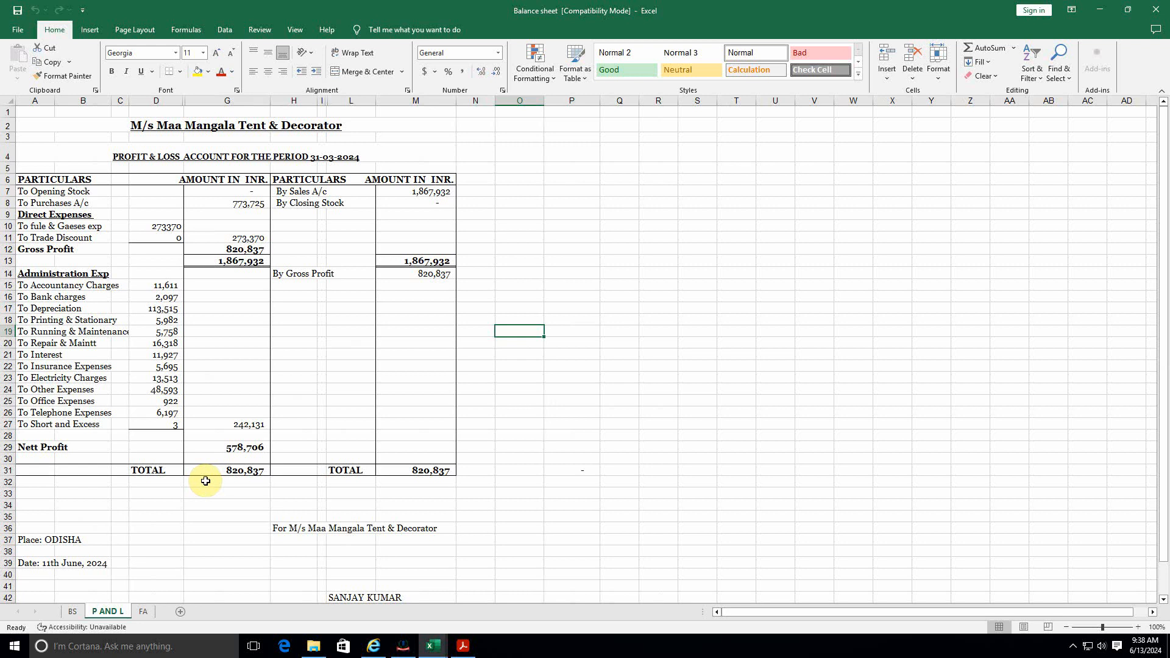
{"action": "left_click", "coordinate": [72, 611]}
{"action": "left_click", "coordinate": [107, 612]}
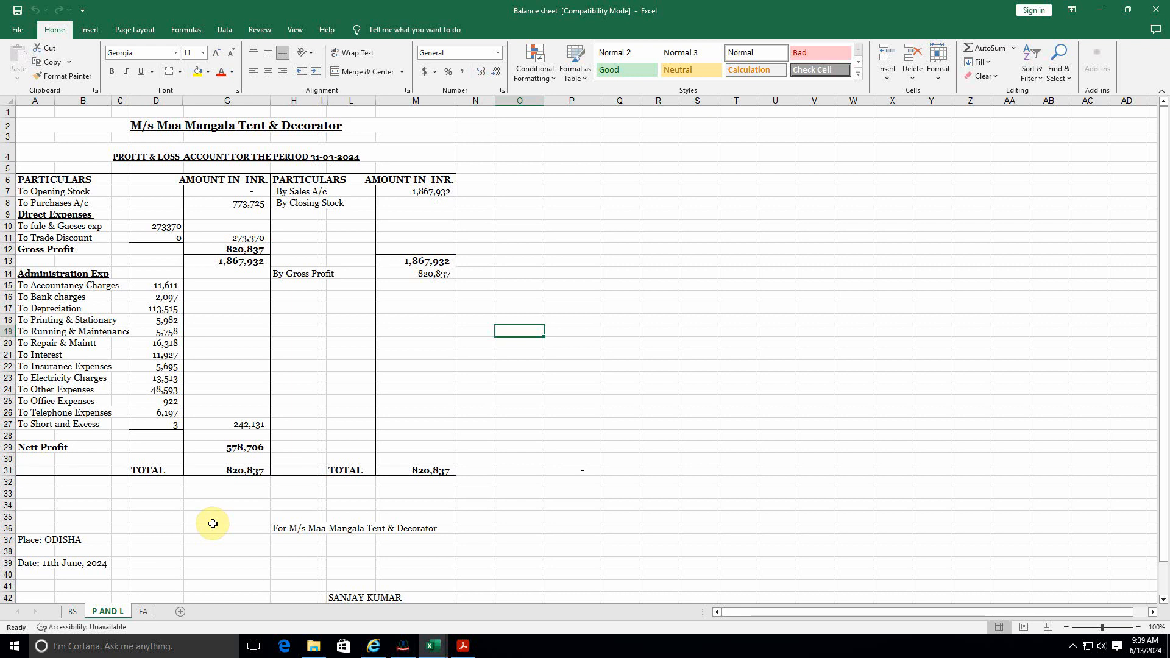
{"action": "left_click", "coordinate": [72, 611]}
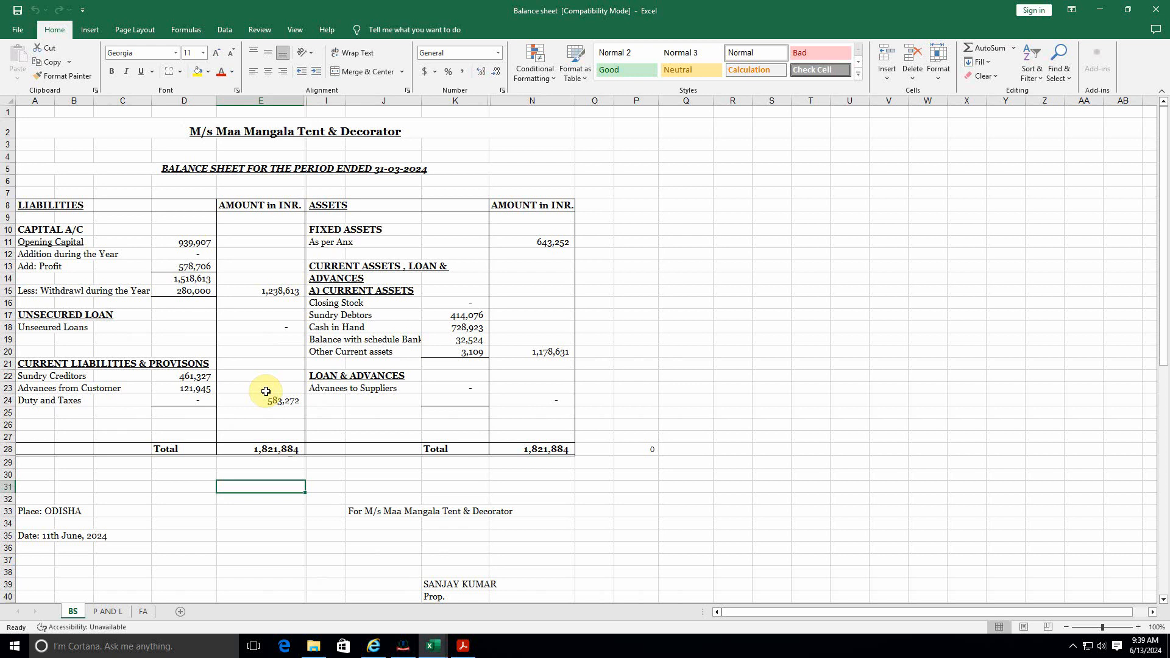
{"action": "left_click", "coordinate": [283, 329]}
Step: Enter the balance sheet capital total 1238613 as Proprietor's capital in Part A-BS
{"action": "key", "text": "alt+Tab"}
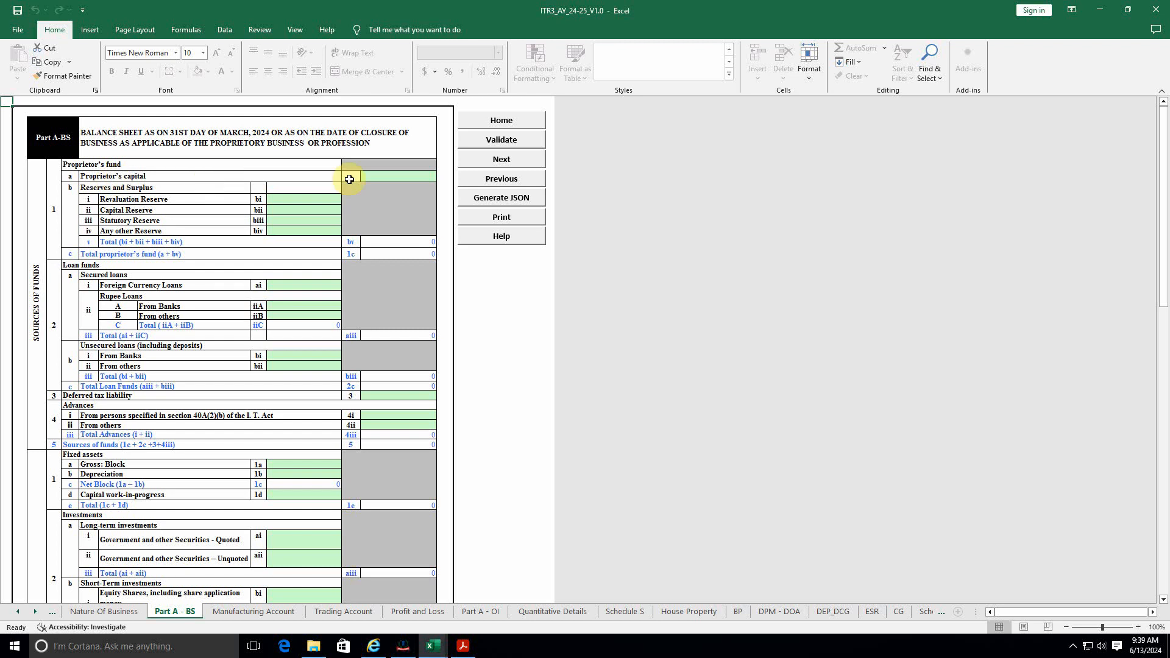
{"action": "key", "text": "alt+Tab"}
{"action": "left_click", "coordinate": [281, 290]}
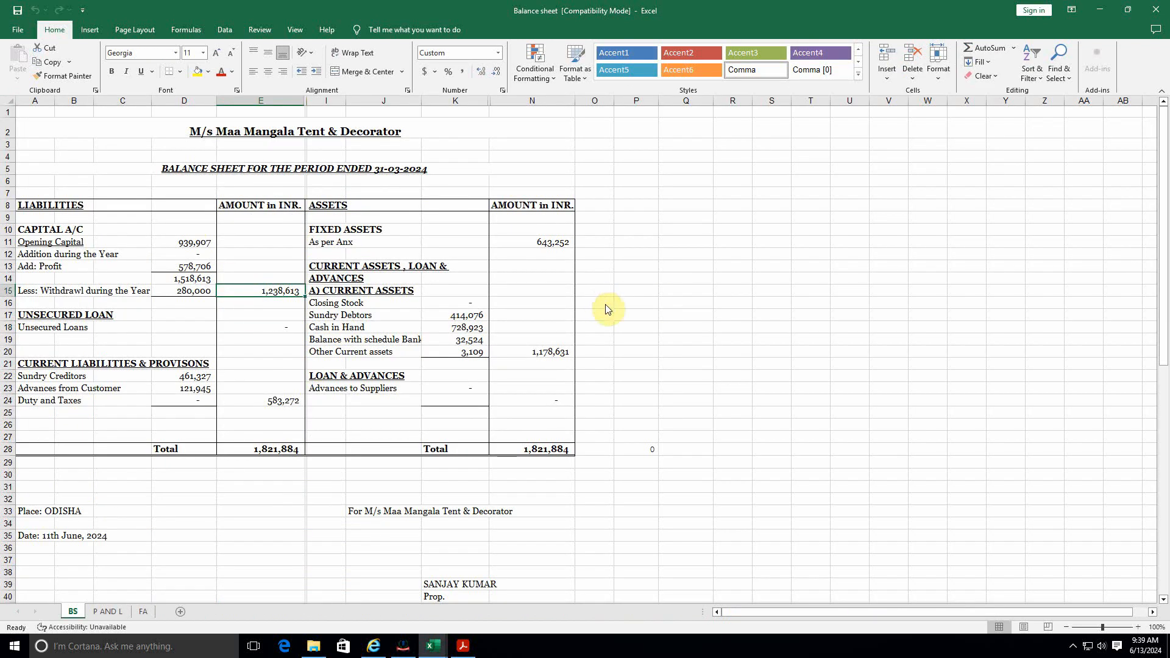
{"action": "key", "text": "alt+Tab"}
{"action": "left_click", "coordinate": [387, 174]}
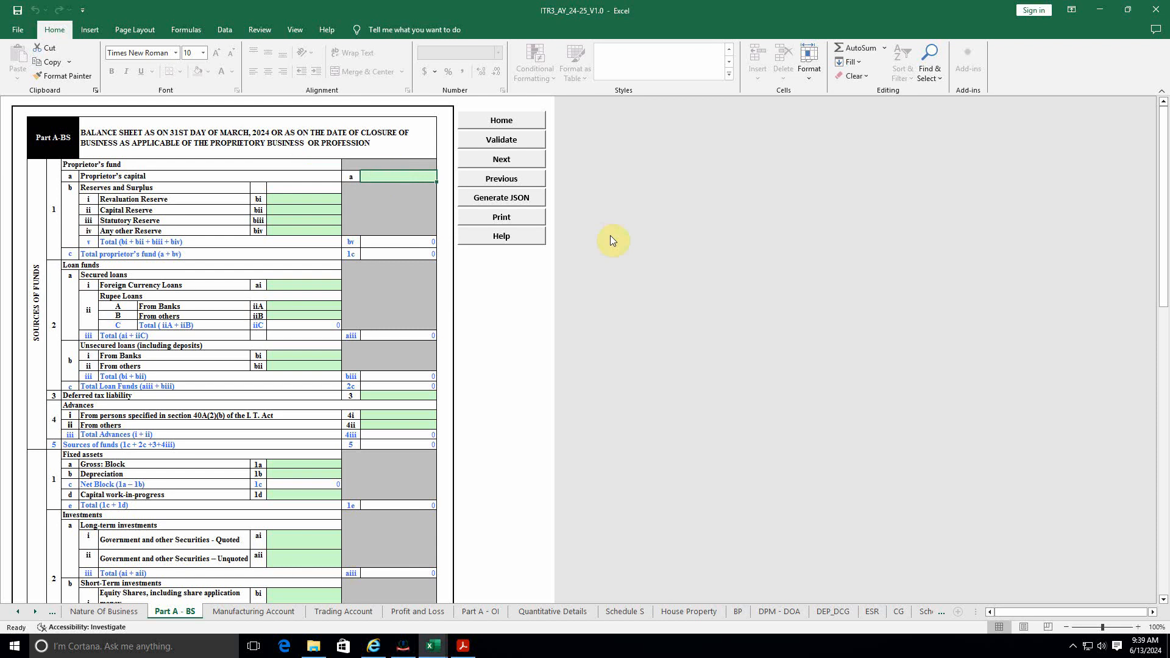
{"action": "type", "text": "1238"}
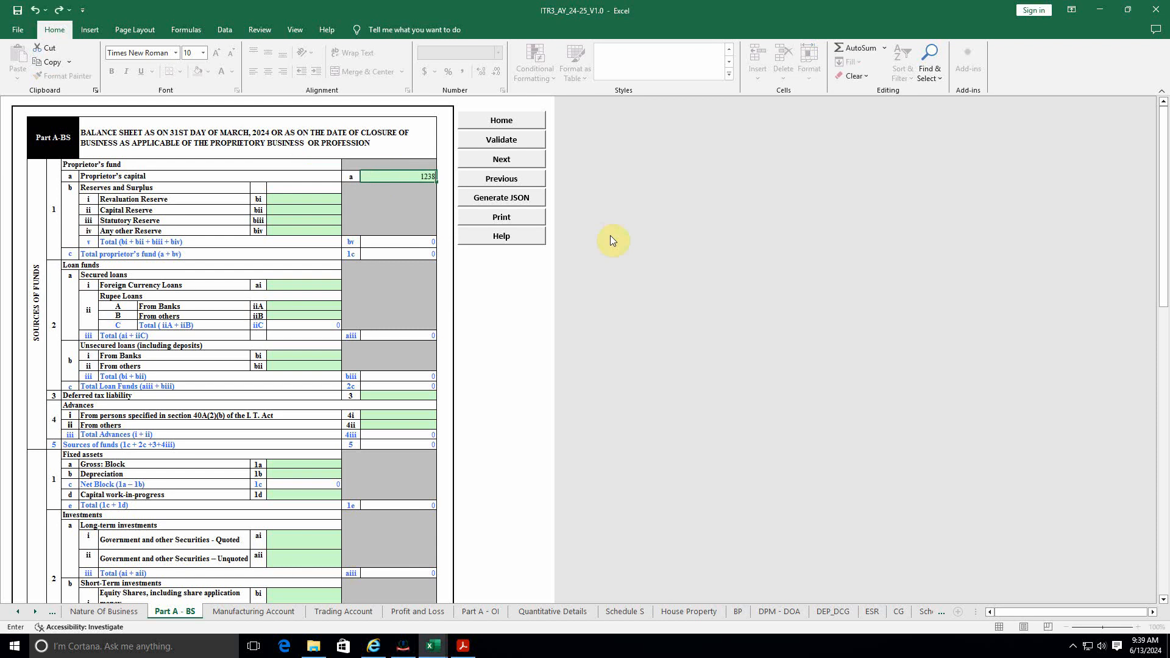
{"action": "type", "text": "613"}
Step: Confirm Proprietor's capital and compare the balance sheet's current liabilities with Part A-BS
{"action": "left_click", "coordinate": [504, 283]}
{"action": "key", "text": "alt+Tab"}
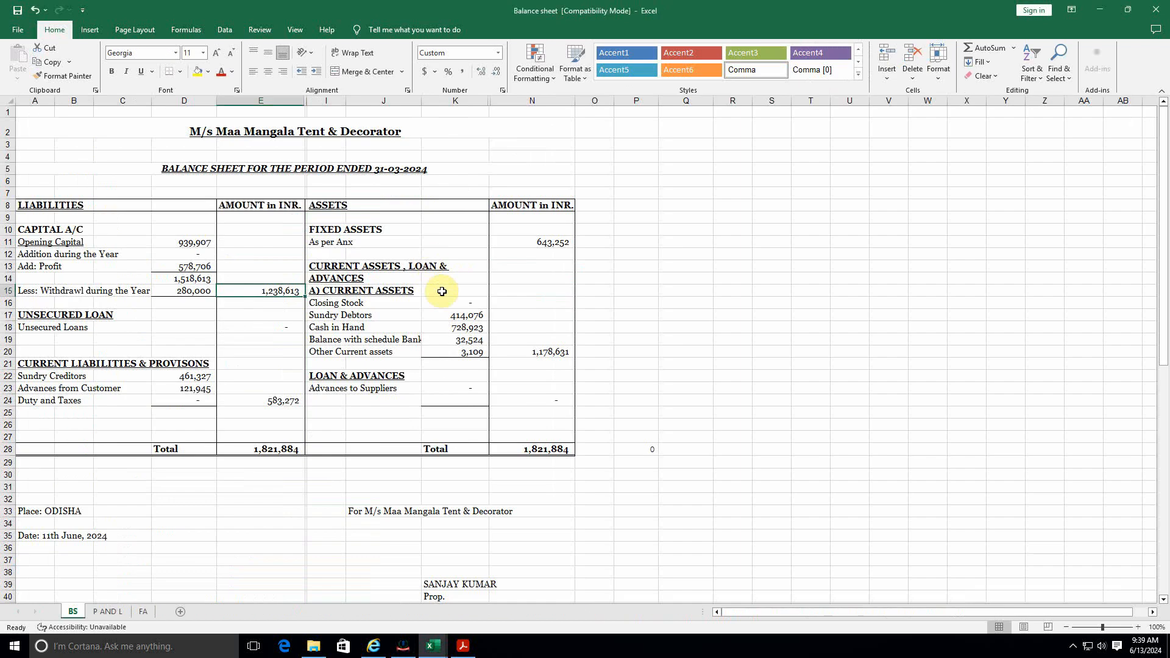
{"action": "key", "text": "alt+Tab"}
{"action": "key", "text": "alt+Tab"}
{"action": "left_click", "coordinate": [52, 364]}
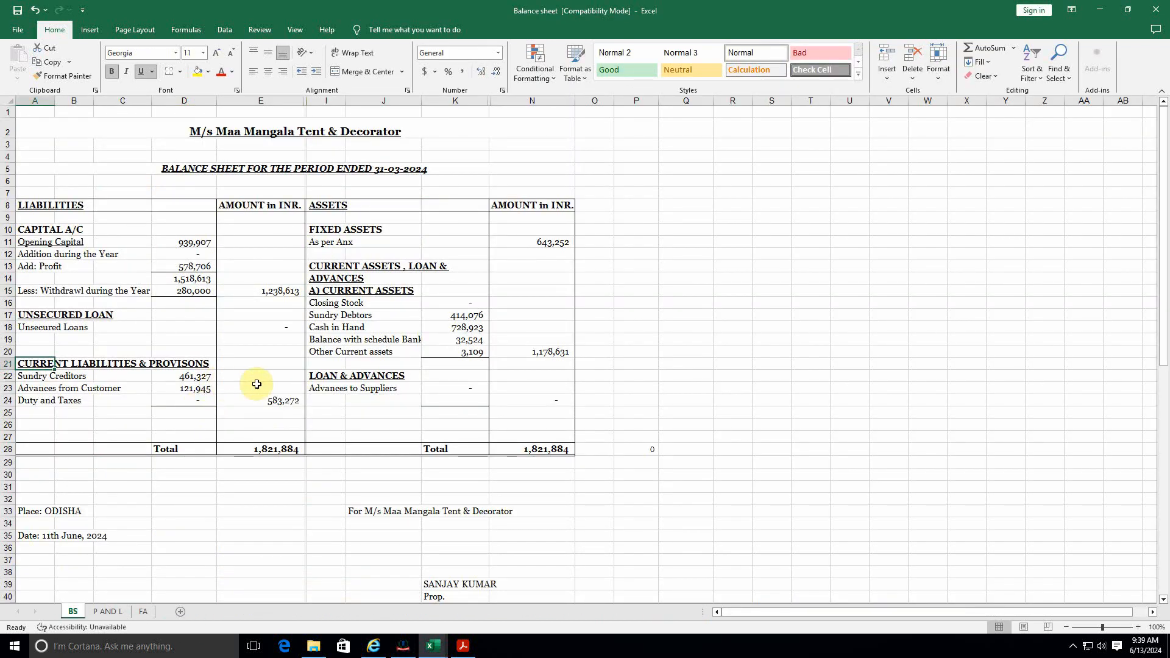
{"action": "key", "text": "alt+Tab"}
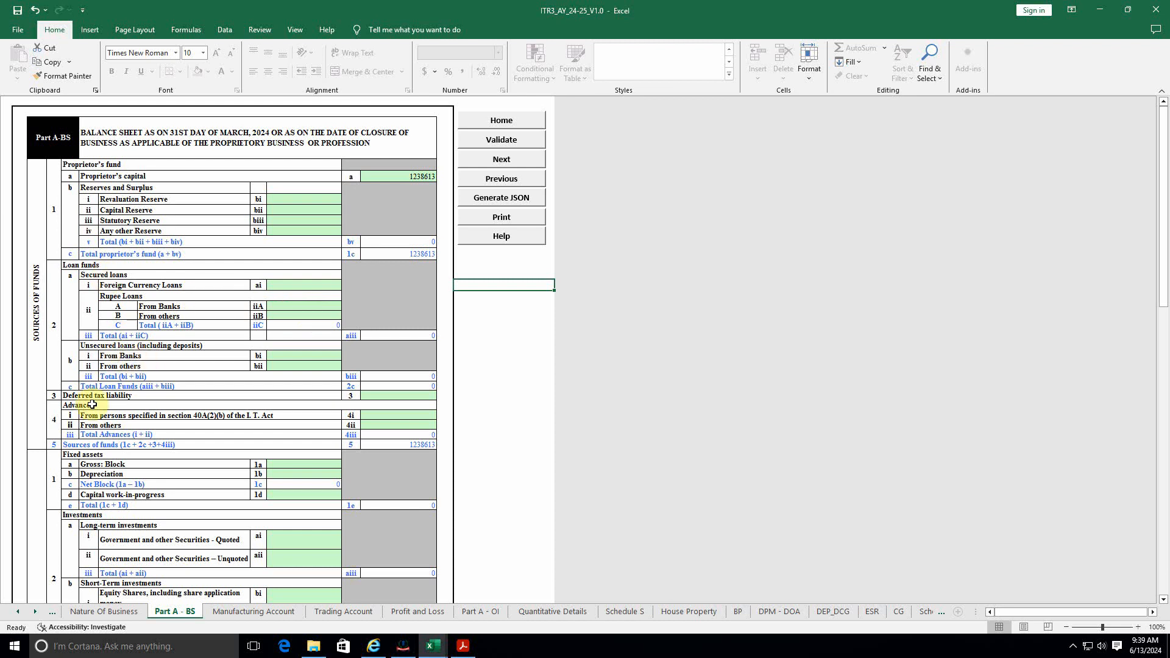
{"action": "scroll", "coordinate": [146, 413], "scroll_direction": "down", "scroll_amount": 1}
{"action": "scroll", "coordinate": [146, 413], "scroll_direction": "down", "scroll_amount": 3}
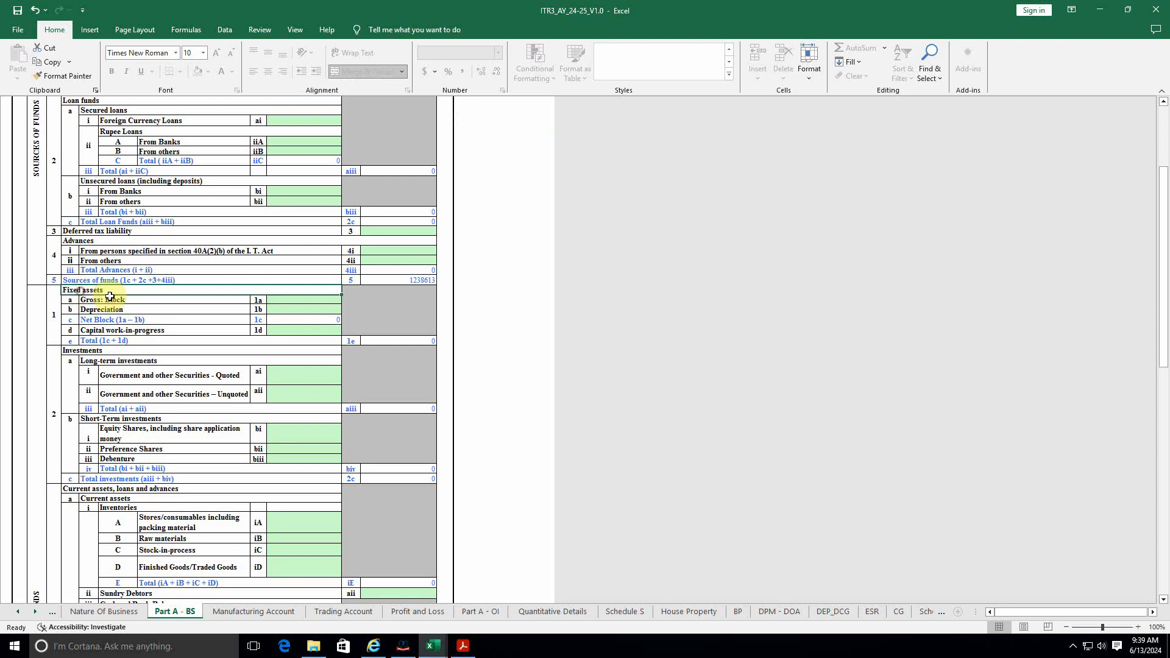
Step: Enter the fixed assets figure 643252 as Gross Block 1a
{"action": "key", "text": "alt+Tab"}
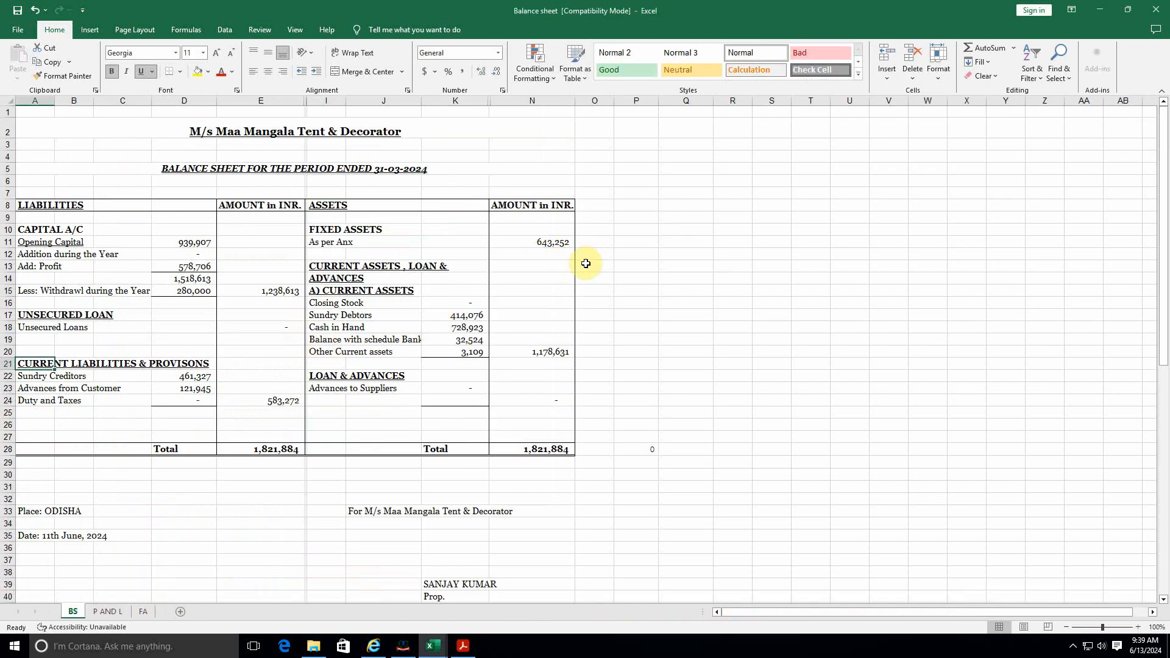
{"action": "key", "text": "alt+Tab"}
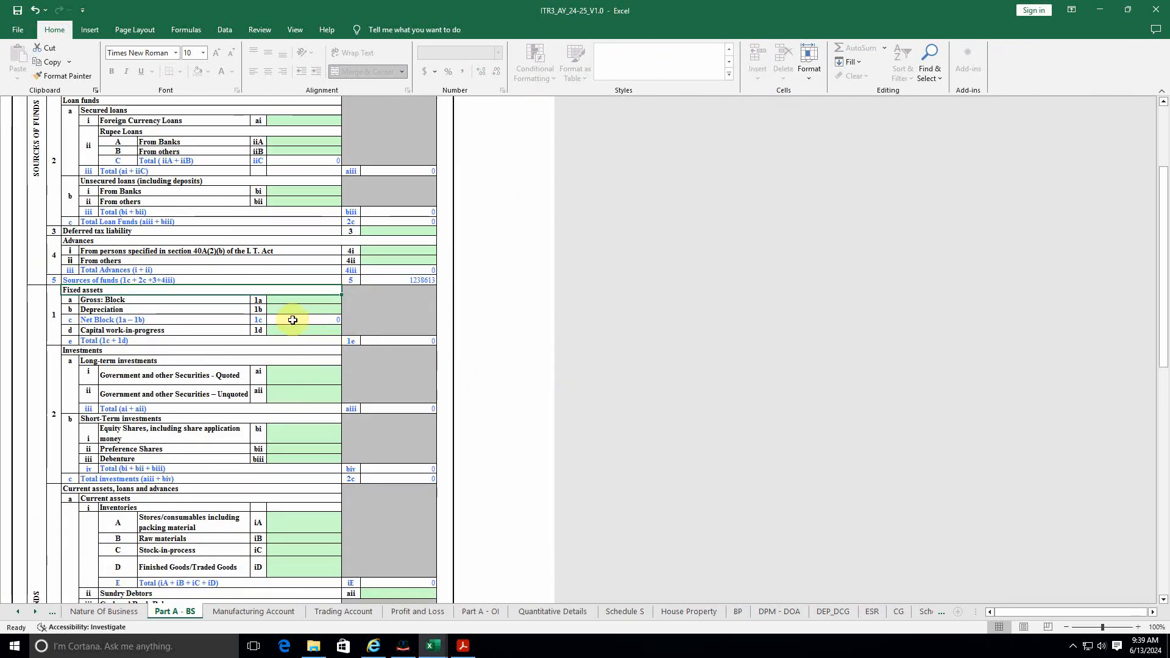
{"action": "left_click", "coordinate": [301, 302]}
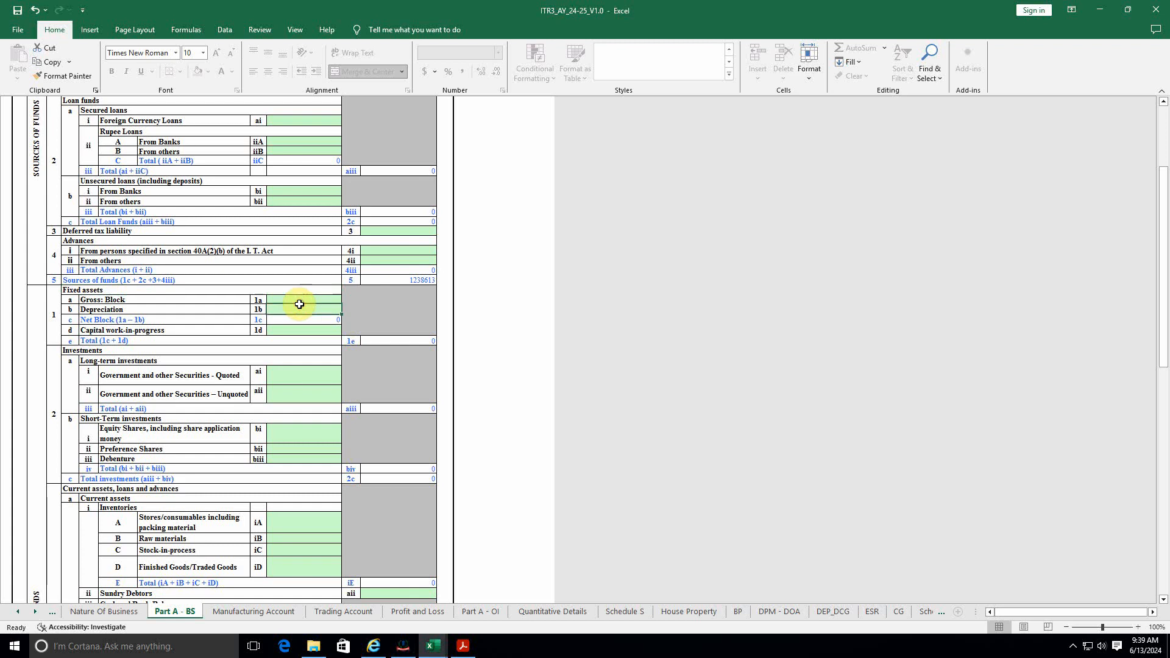
{"action": "key", "text": "alt+Tab"}
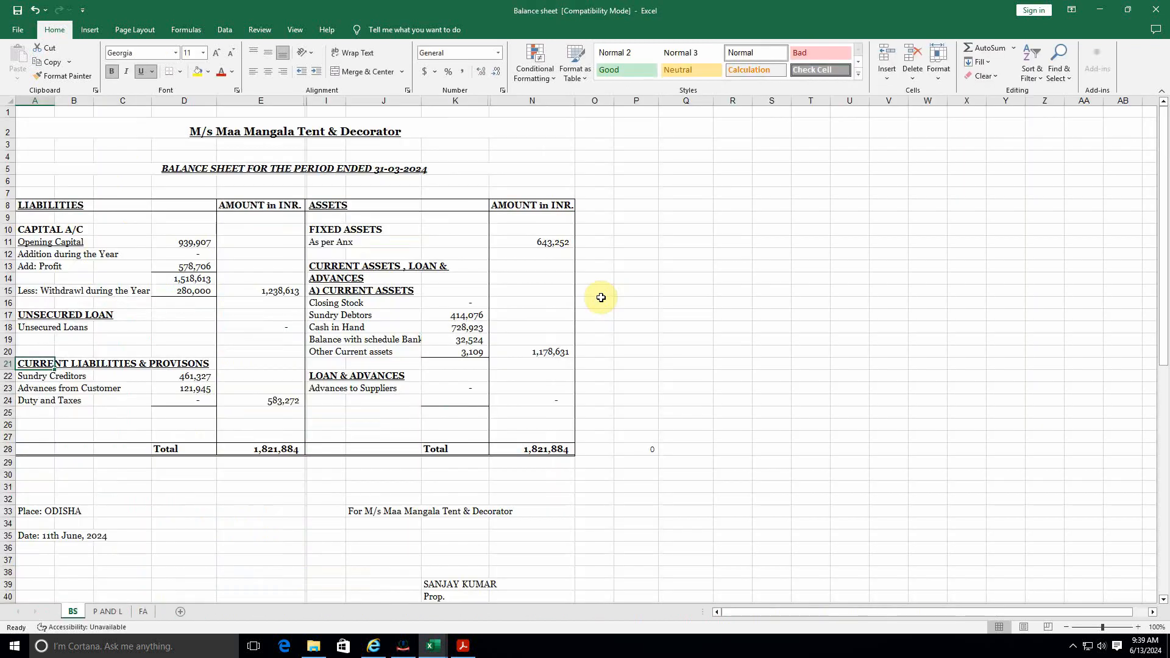
{"action": "key", "text": "alt+Tab"}
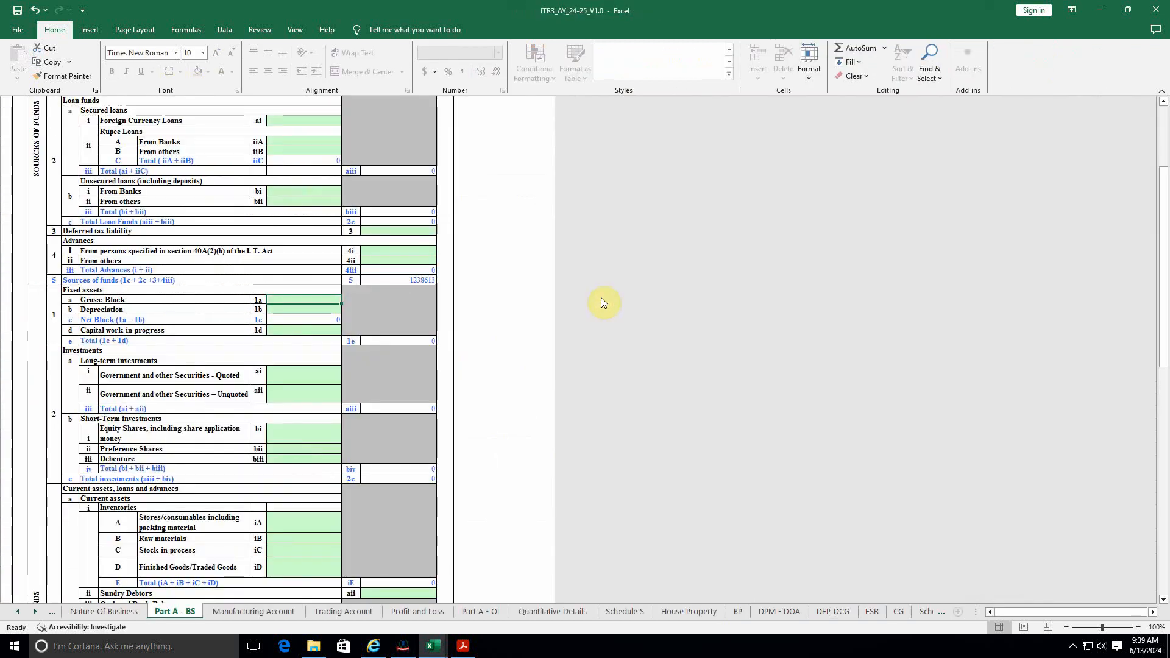
{"action": "type", "text": "643252"}
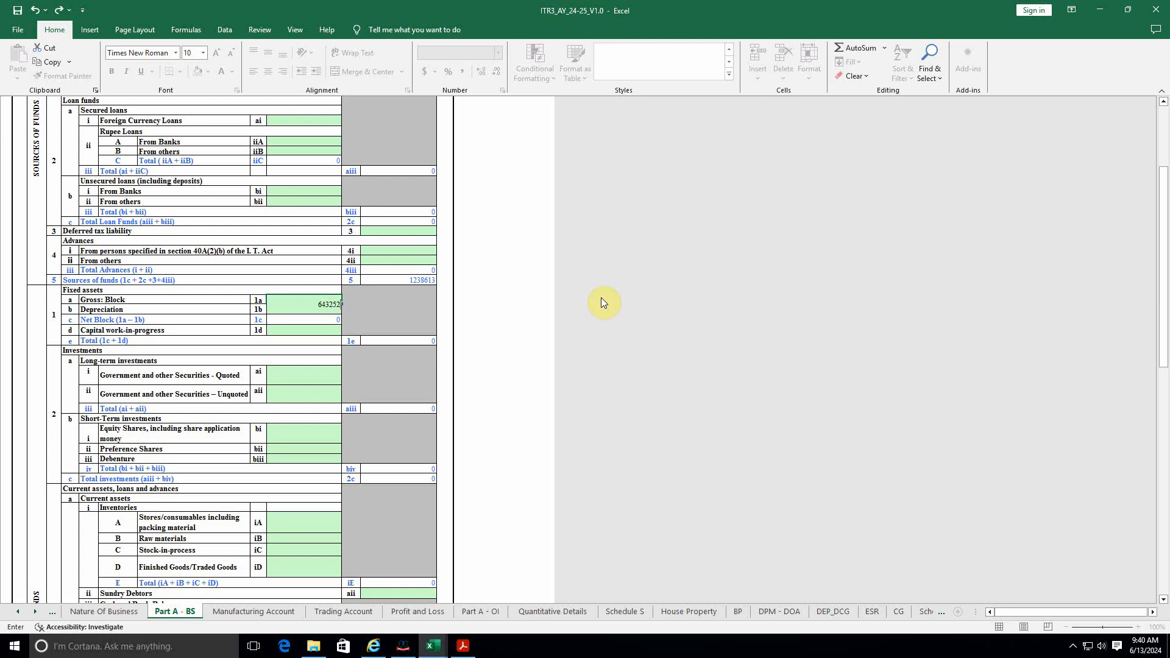
{"action": "left_click", "coordinate": [332, 337]}
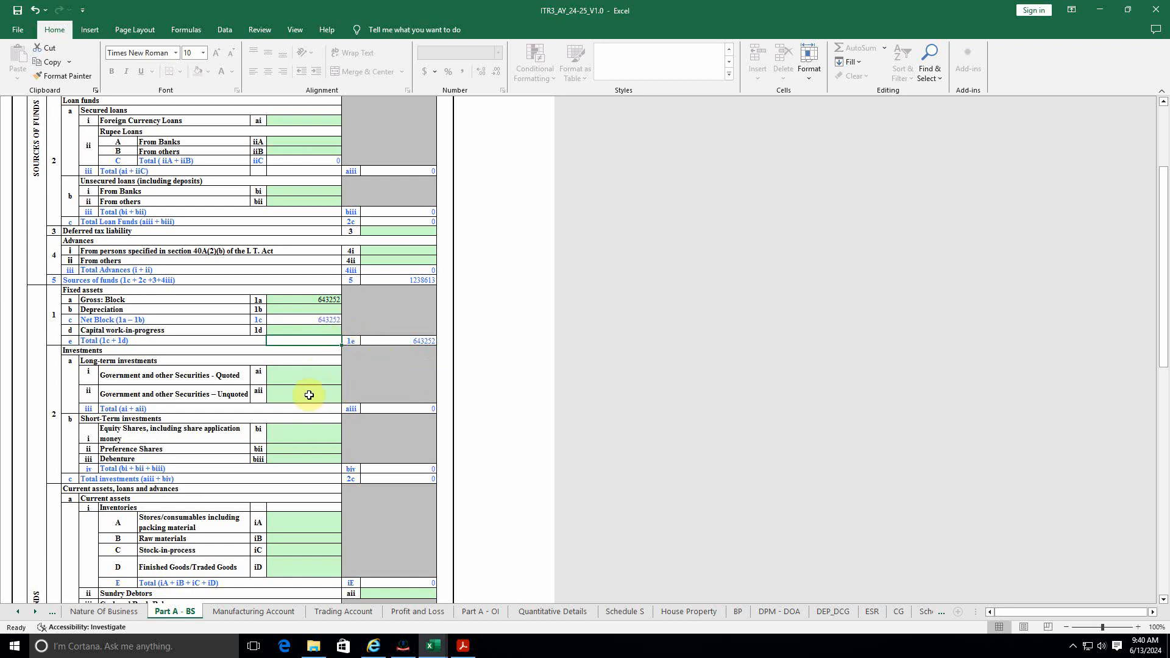
{"action": "key", "text": "alt+Tab"}
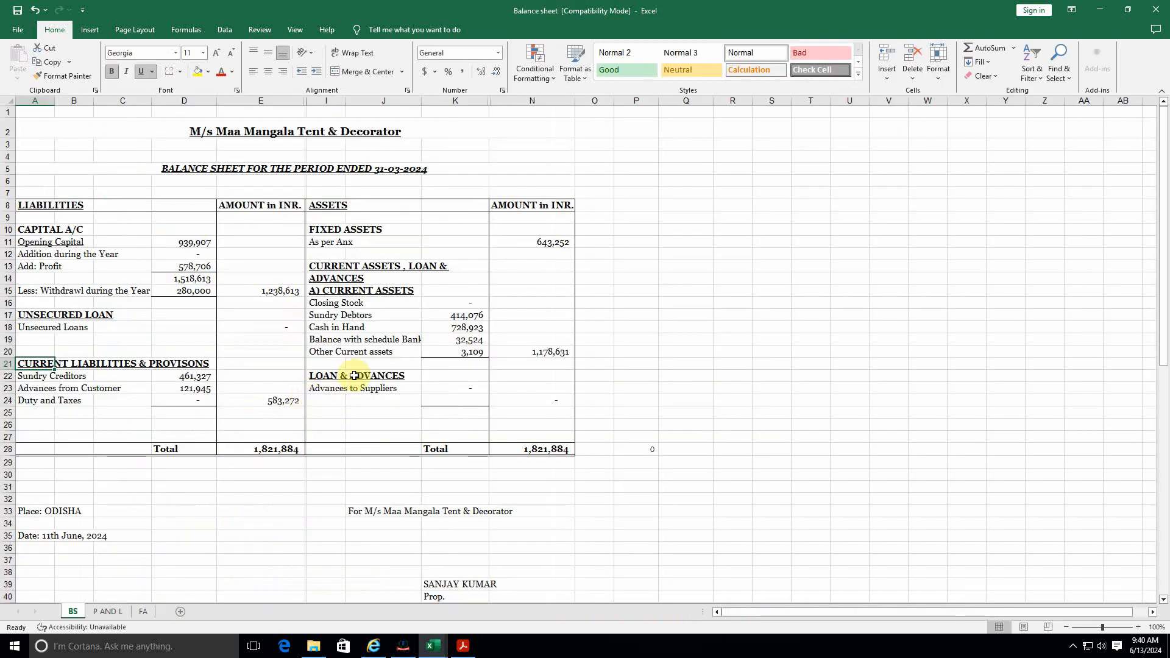
{"action": "key", "text": "alt+Tab"}
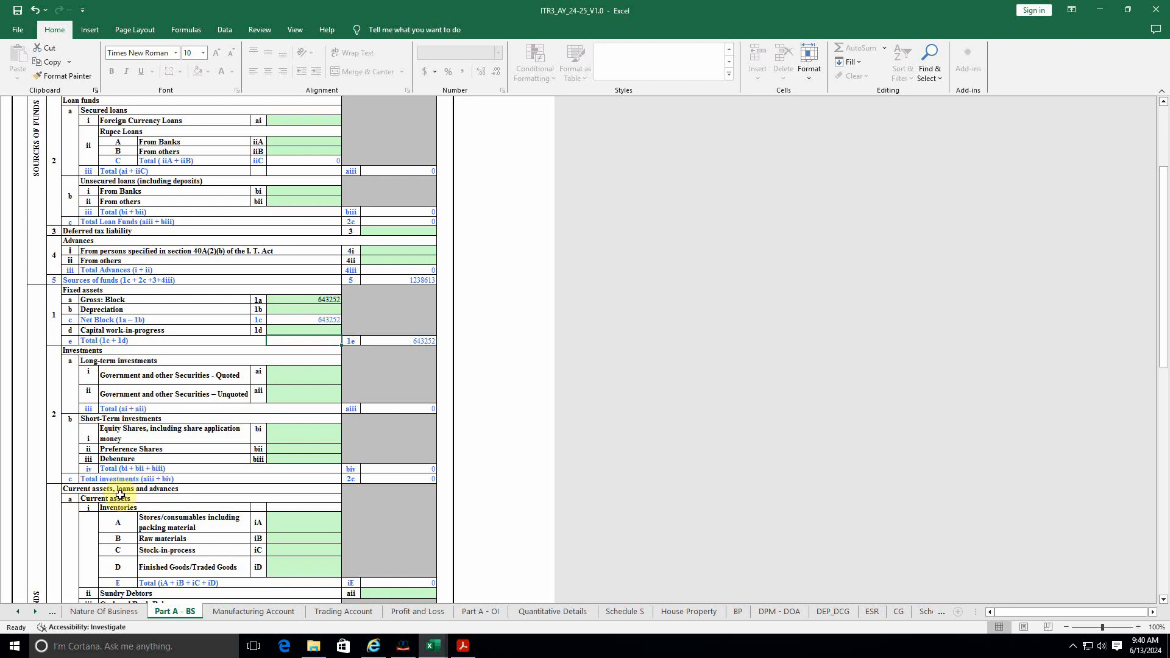
Step: Check closing stock in the balance sheet against the Finished Goods iD cell
{"action": "scroll", "coordinate": [148, 480], "scroll_direction": "down", "scroll_amount": 2}
{"action": "scroll", "coordinate": [148, 481], "scroll_direction": "down", "scroll_amount": 2}
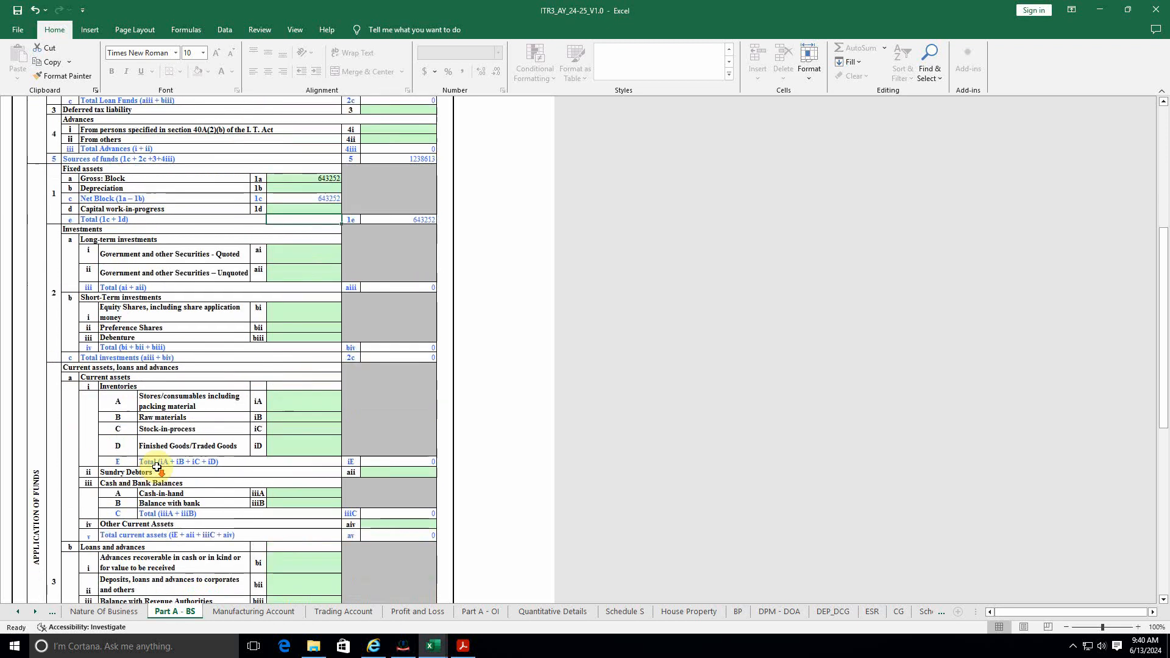
{"action": "left_click", "coordinate": [303, 443]}
{"action": "key", "text": "alt+Tab"}
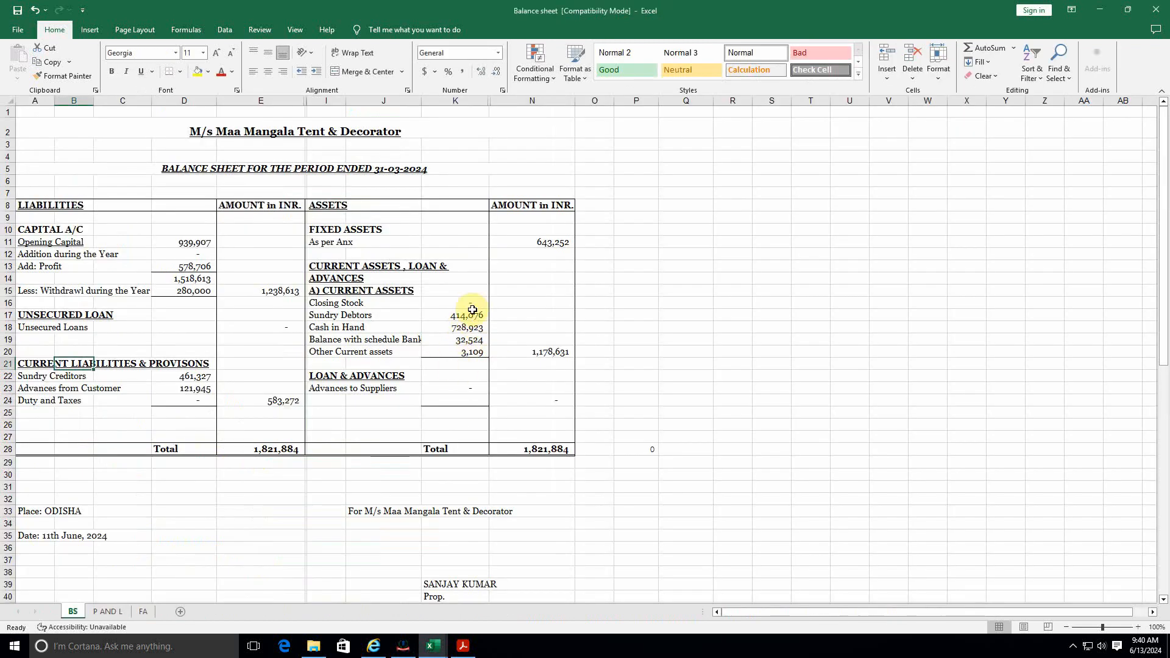
{"action": "key", "text": "alt+Tab"}
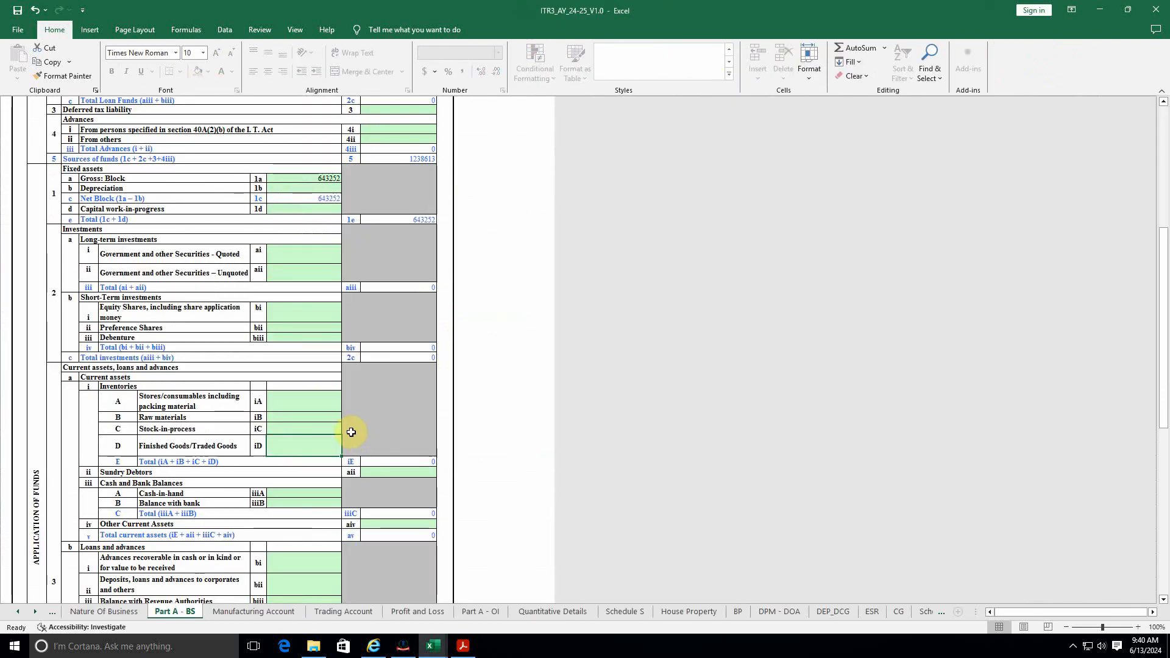
{"action": "scroll", "coordinate": [315, 478], "scroll_direction": "down", "scroll_amount": 2}
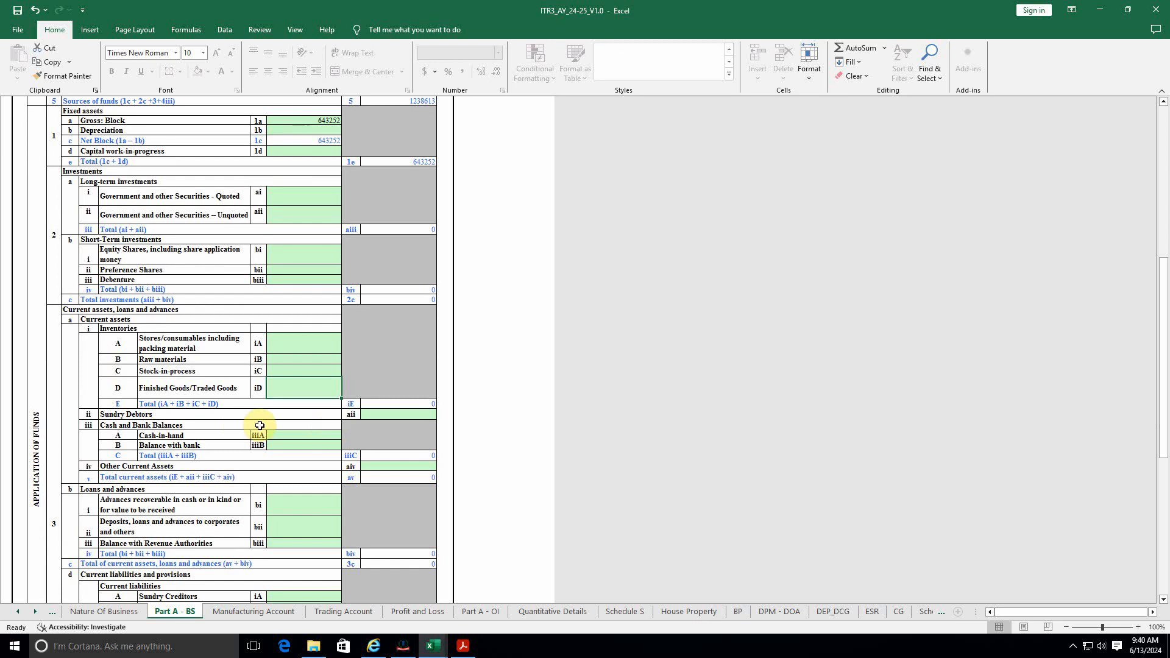
Step: Enter Sundry Debtors of 414076 from the firm's balance sheet
{"action": "left_click", "coordinate": [389, 414]}
{"action": "key", "text": "alt+Tab"}
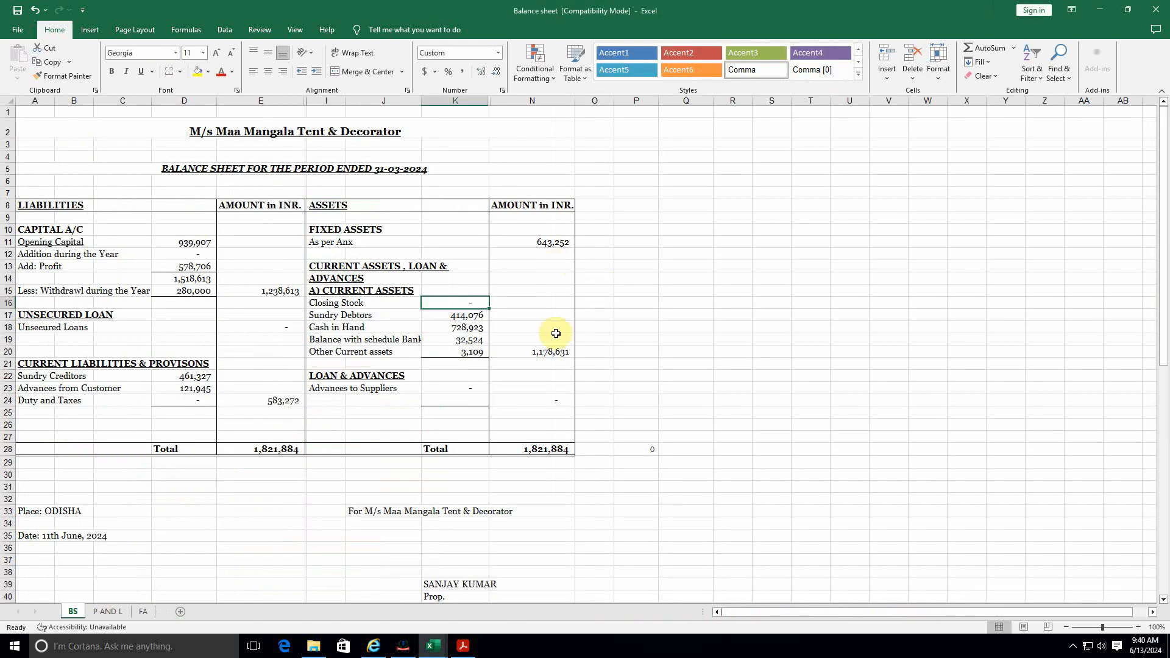
{"action": "left_click", "coordinate": [470, 315]}
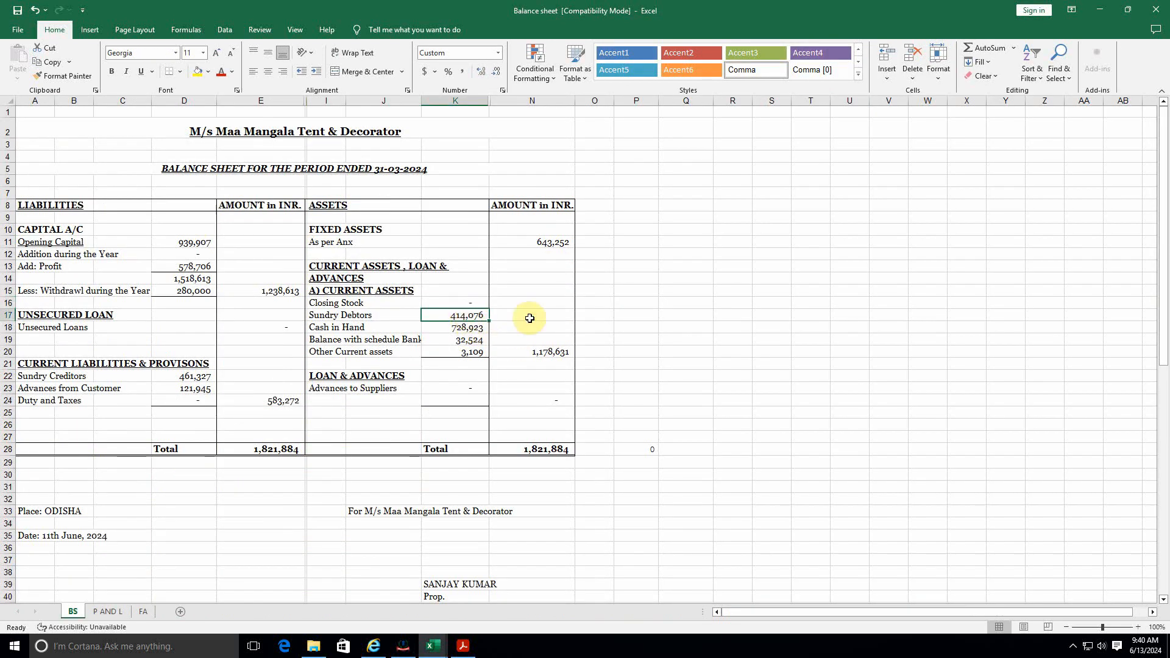
{"action": "key", "text": "alt+Tab"}
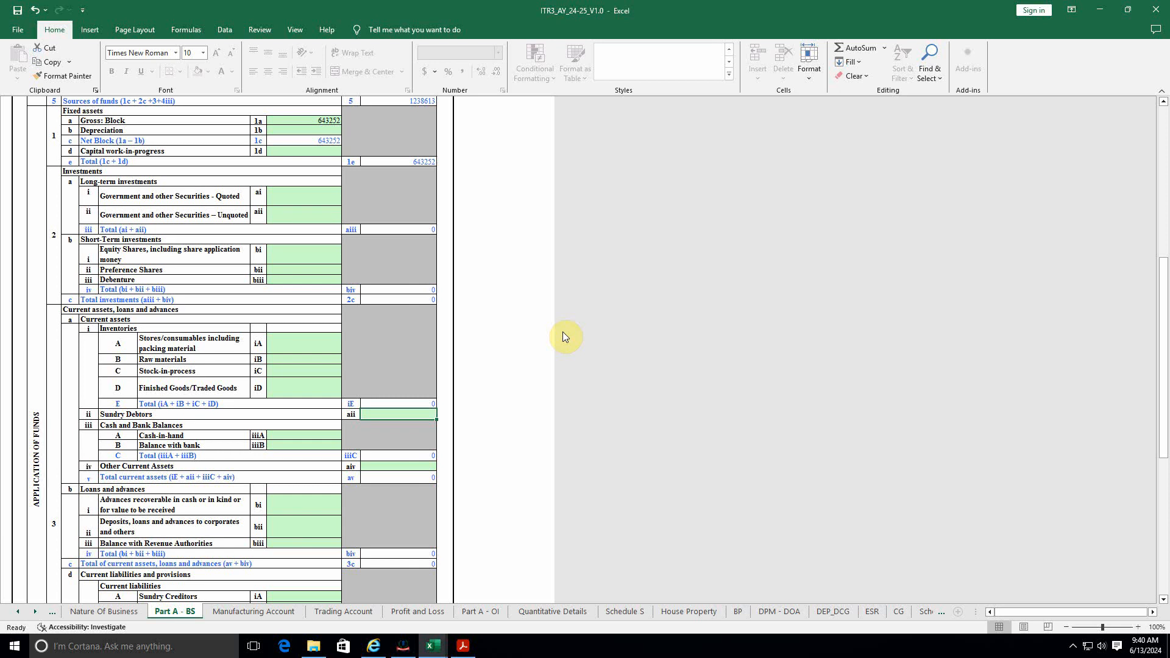
{"action": "type", "text": "414076"}
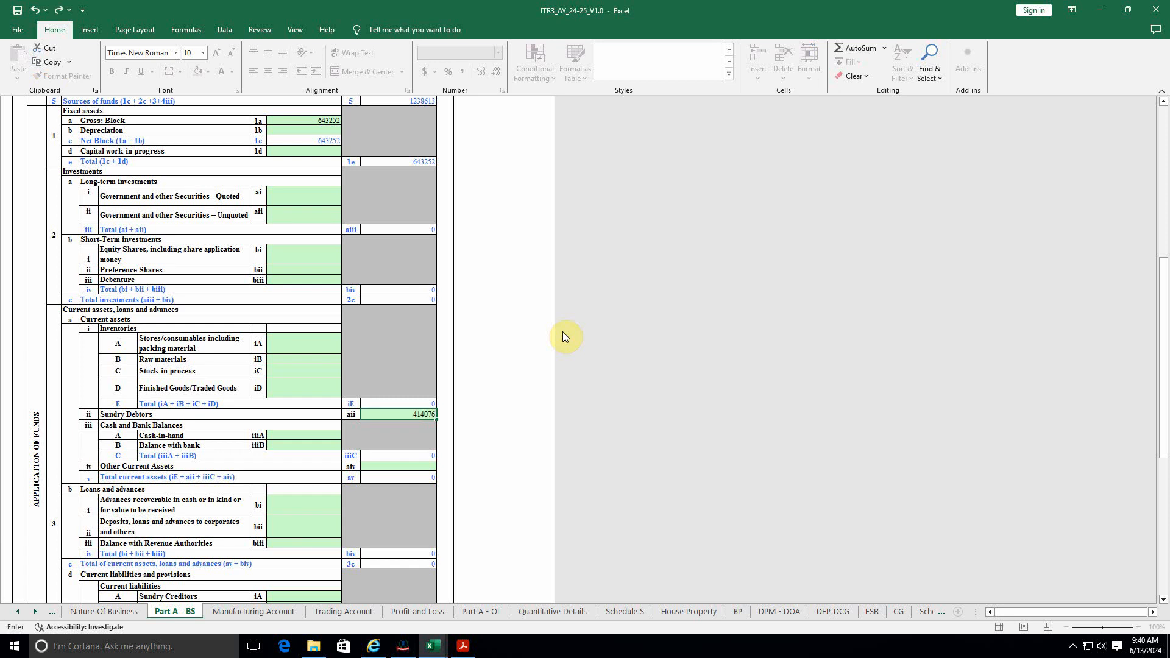
{"action": "left_click", "coordinate": [527, 374]}
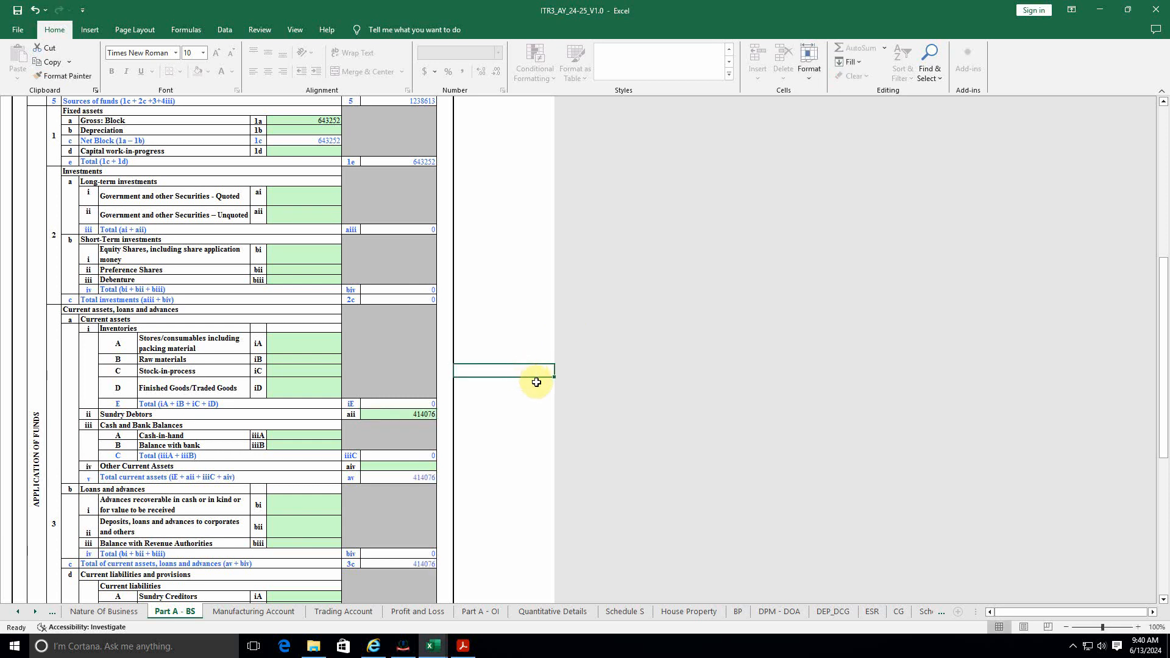
Step: Enter Cash-in-hand 728923 and Balance with bank 32524
{"action": "key", "text": "alt+Tab"}
{"action": "left_click", "coordinate": [464, 328]}
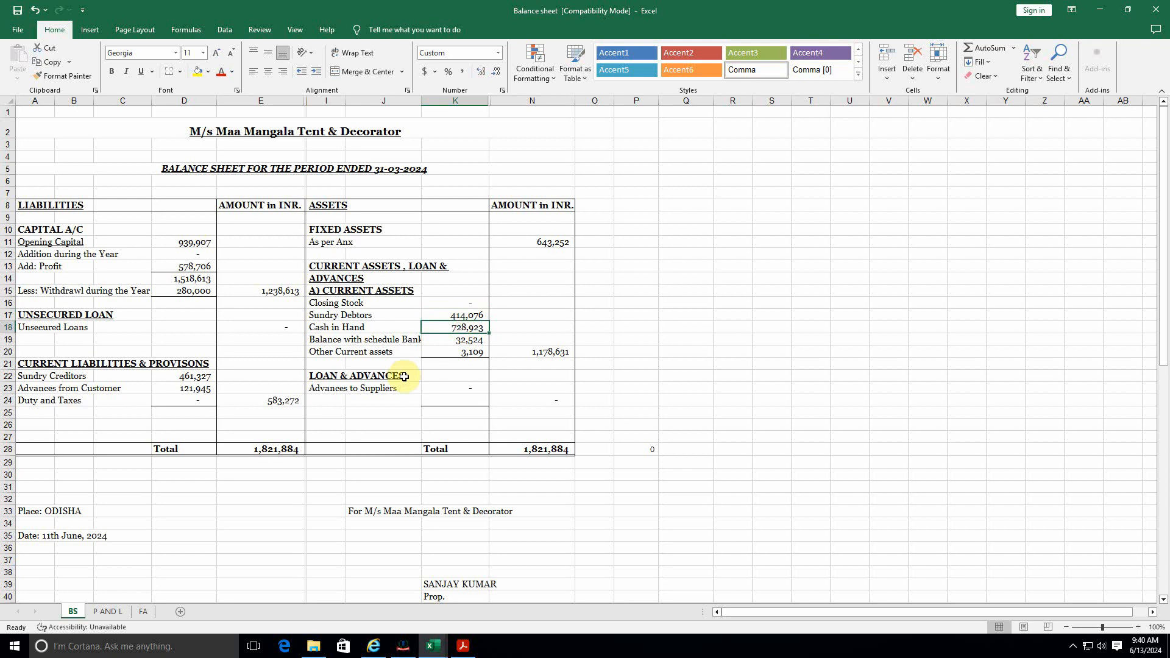
{"action": "key", "text": "alt+Tab"}
{"action": "left_click", "coordinate": [286, 436]}
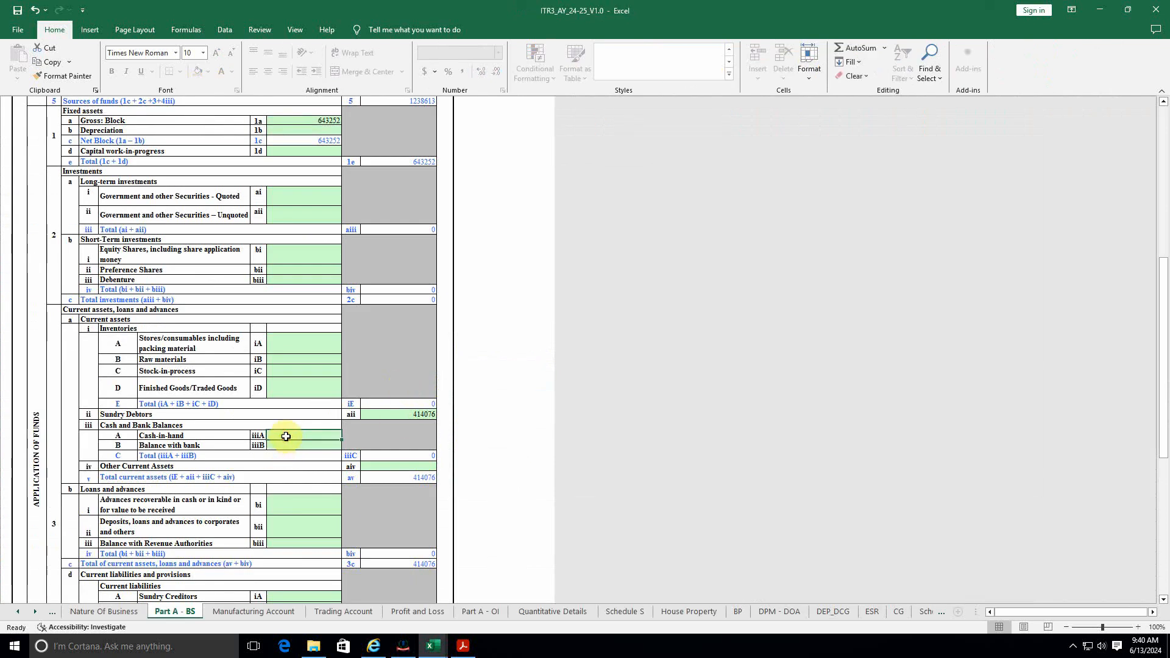
{"action": "key", "text": "alt+Tab"}
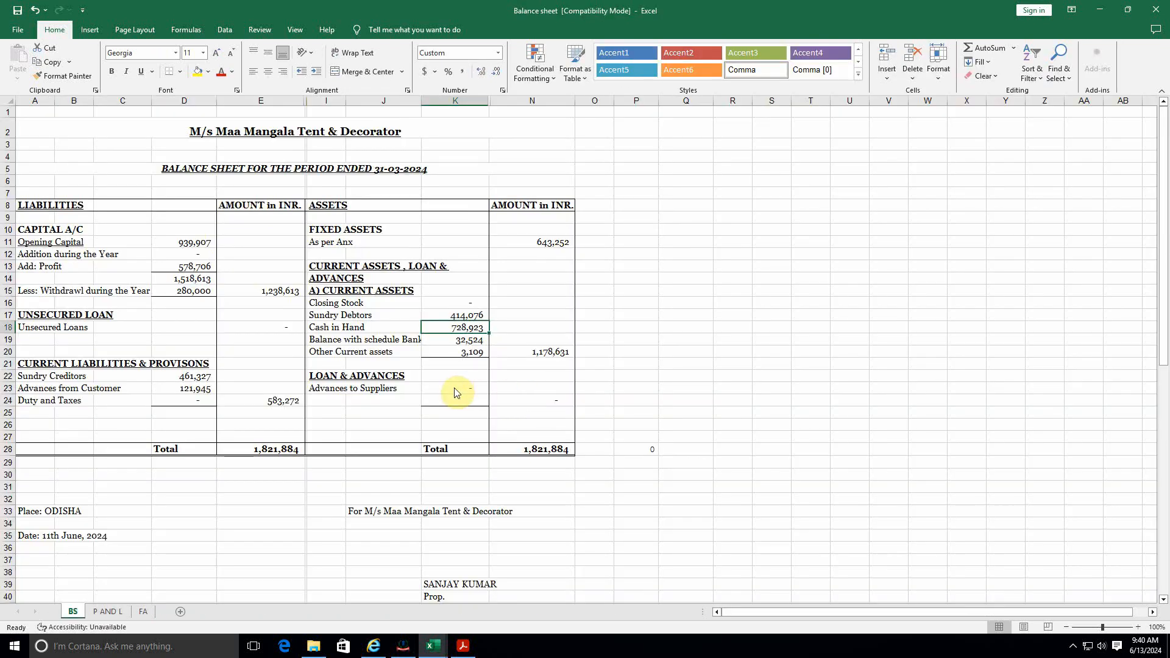
{"action": "key", "text": "alt+Tab"}
{"action": "type", "text": "72"}
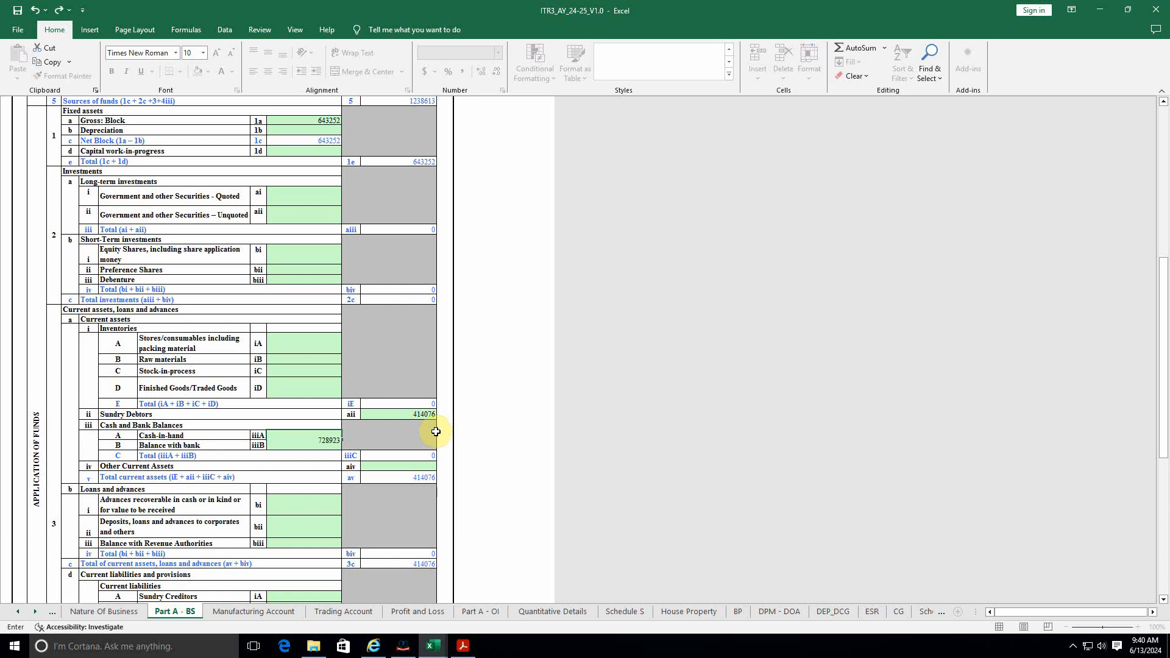
{"action": "type", "text": "8,923"}
{"action": "key", "text": "Return"}
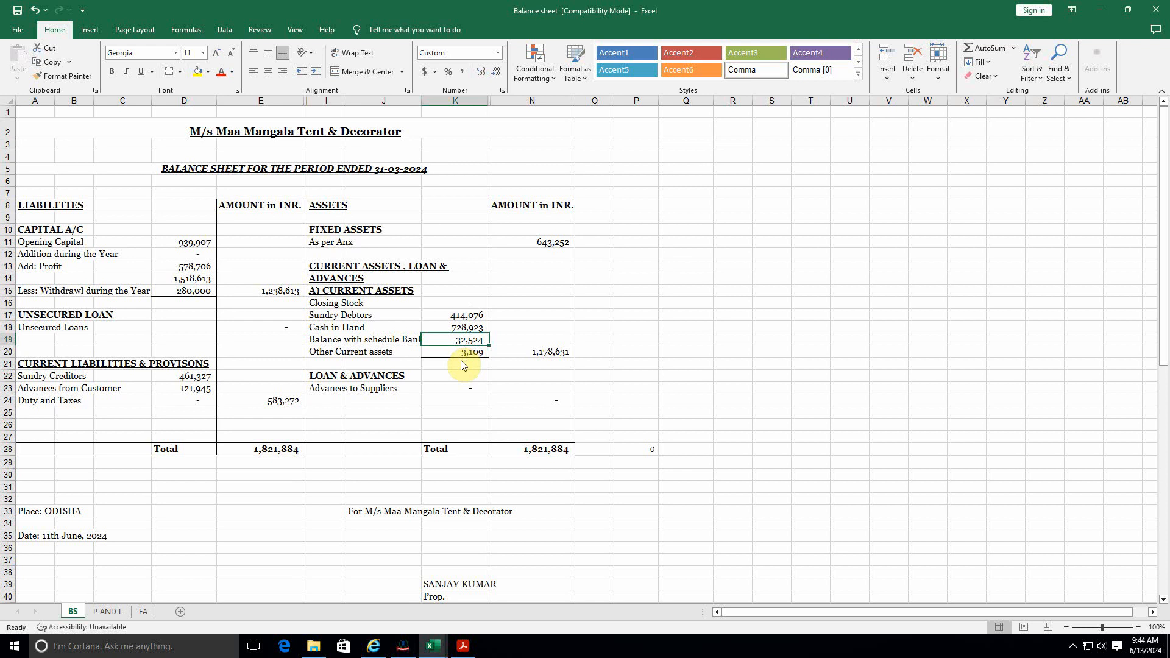
{"action": "key", "text": "alt+Tab"}
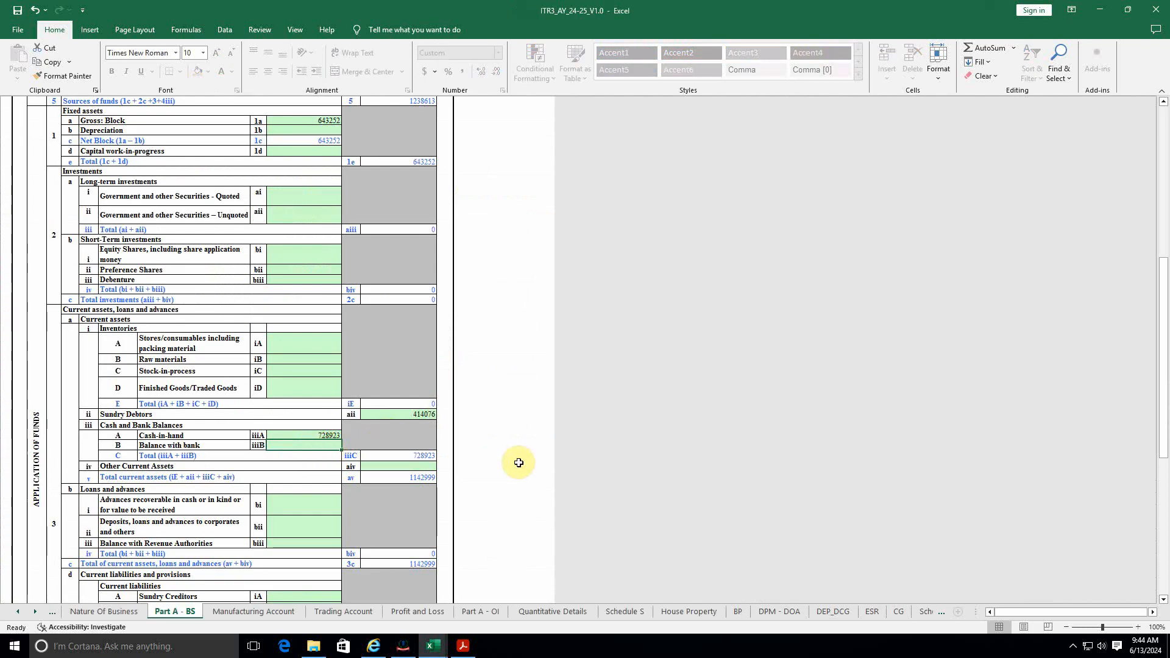
{"action": "type", "text": "32,"}
{"action": "type", "text": "524"}
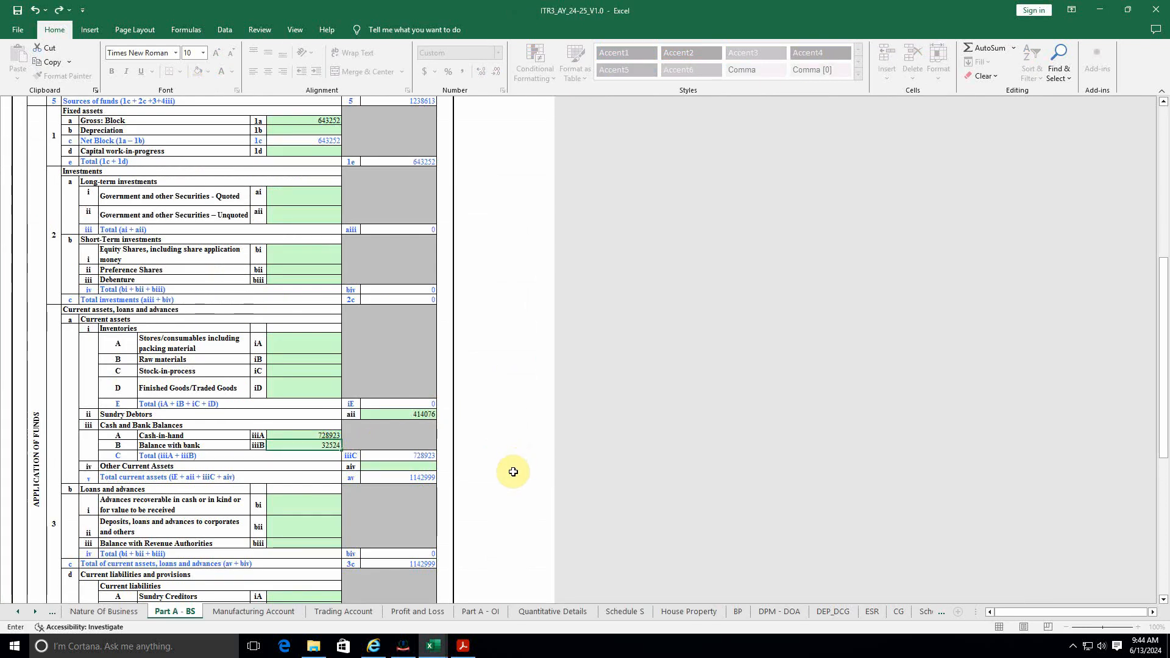
{"action": "left_click", "coordinate": [313, 470]}
Step: Enter Other Current Assets 3109 and check the 1178632 total current assets
{"action": "key", "text": "alt+Tab"}
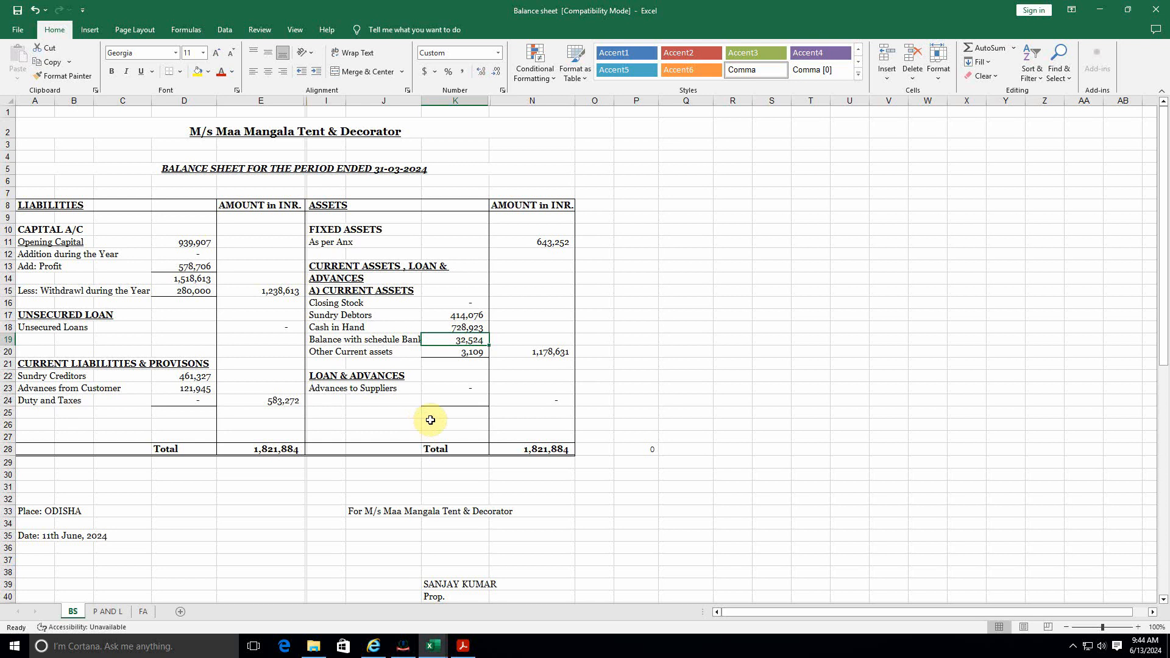
{"action": "left_click", "coordinate": [467, 352]}
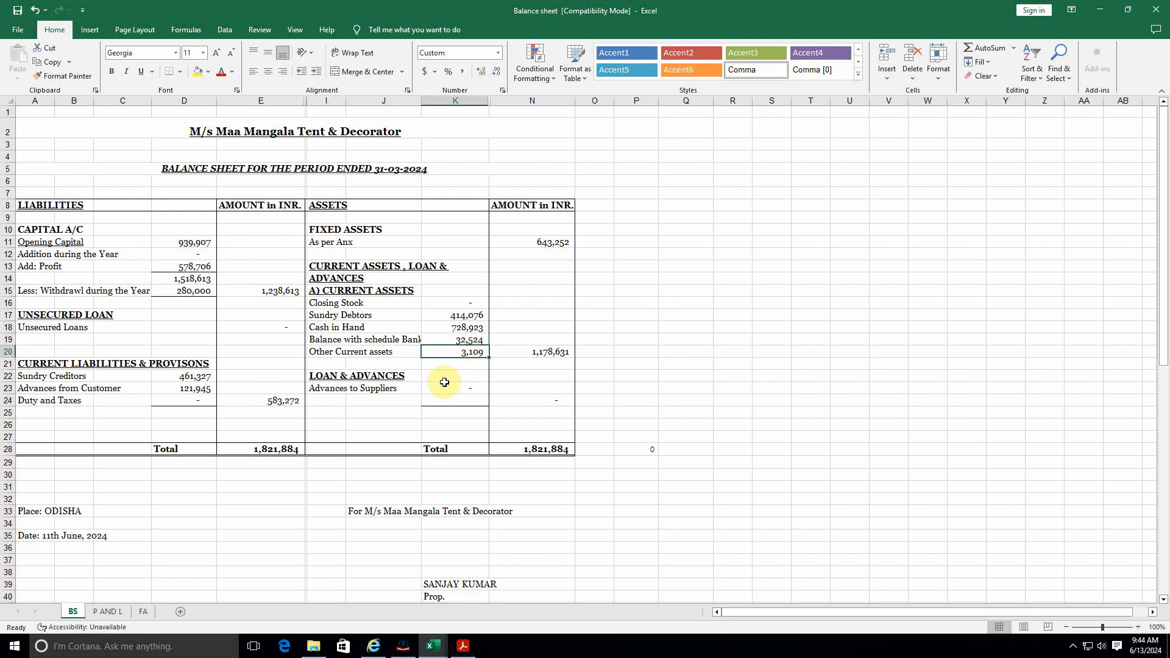
{"action": "key", "text": "alt+Tab"}
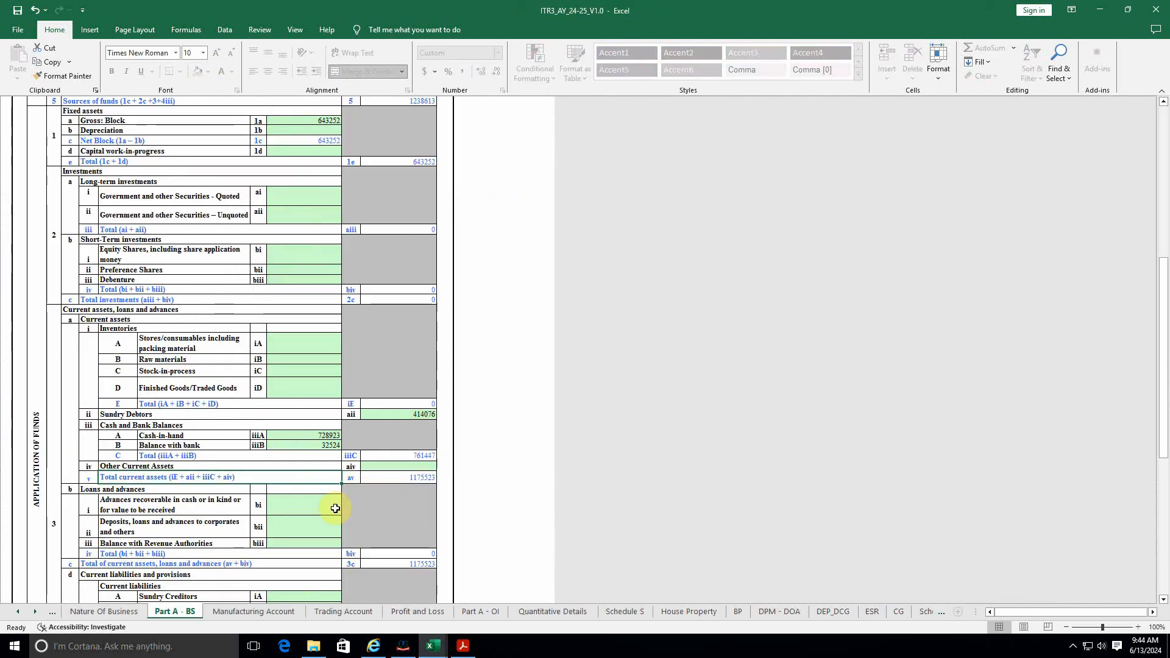
{"action": "left_click", "coordinate": [393, 468]}
{"action": "key", "text": "alt+Tab"}
{"action": "key", "text": "alt+Tab"}
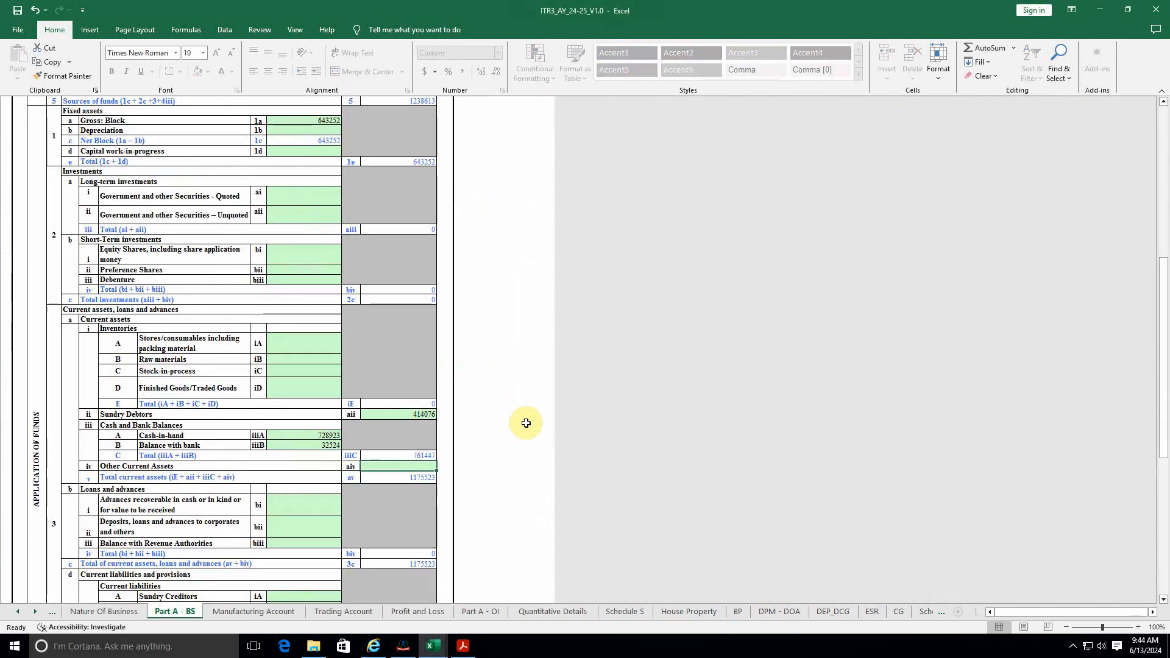
{"action": "type", "text": "3"}
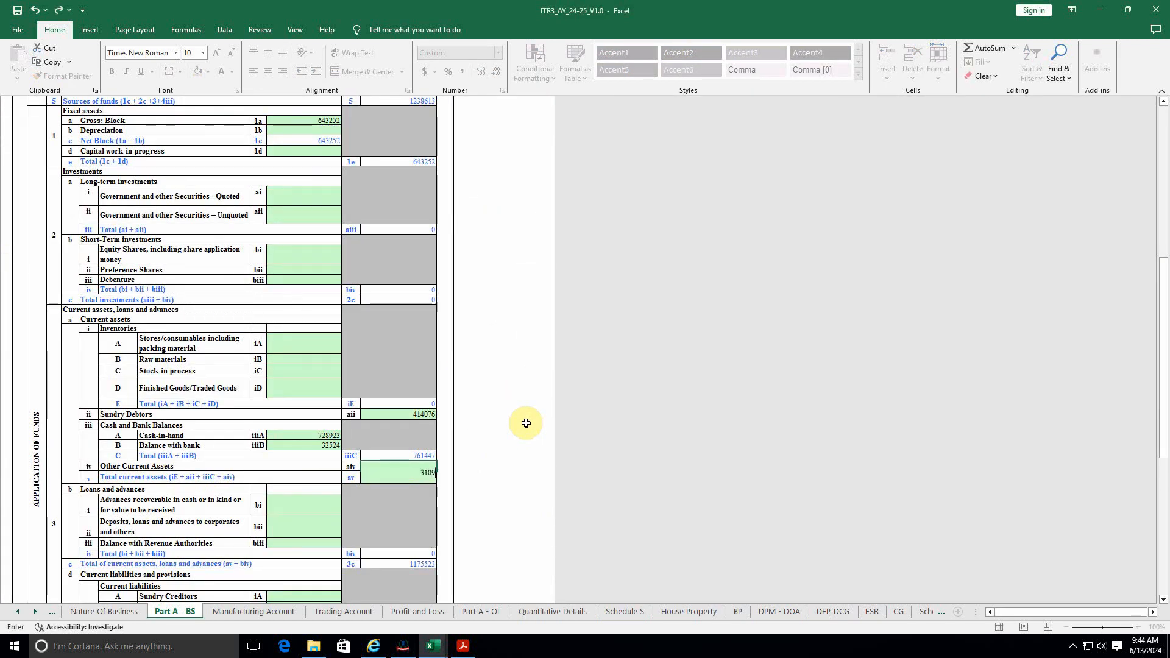
{"action": "type", "text": "109"}
{"action": "left_click", "coordinate": [375, 518]}
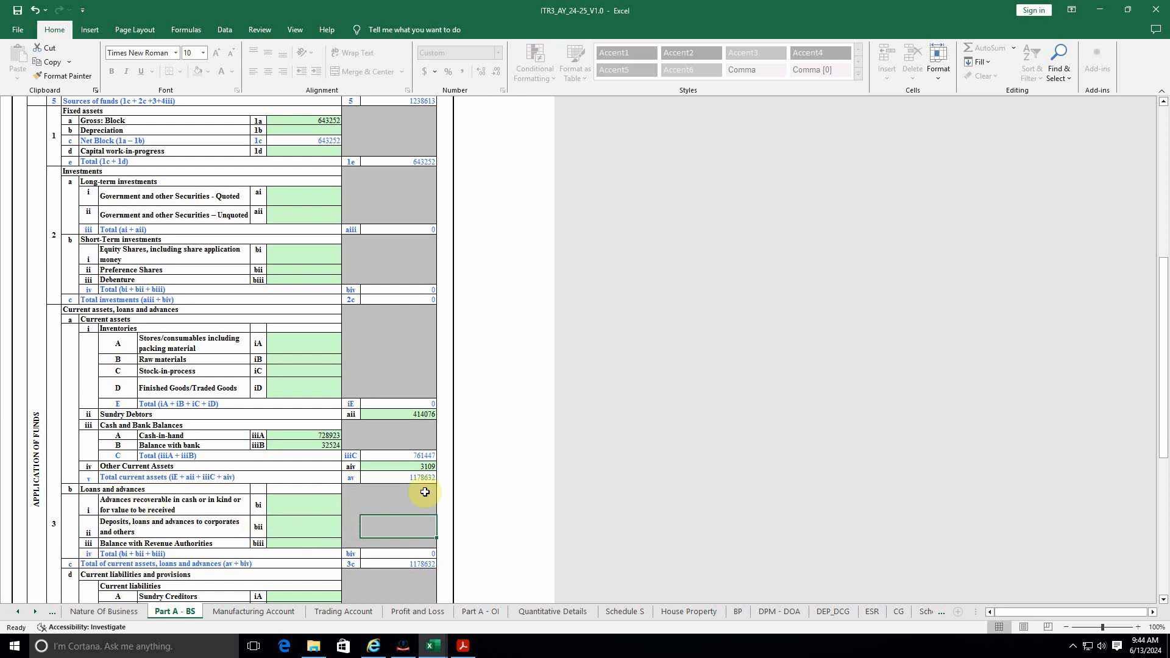
{"action": "key", "text": "alt+Tab"}
{"action": "key", "text": "alt+Tab"}
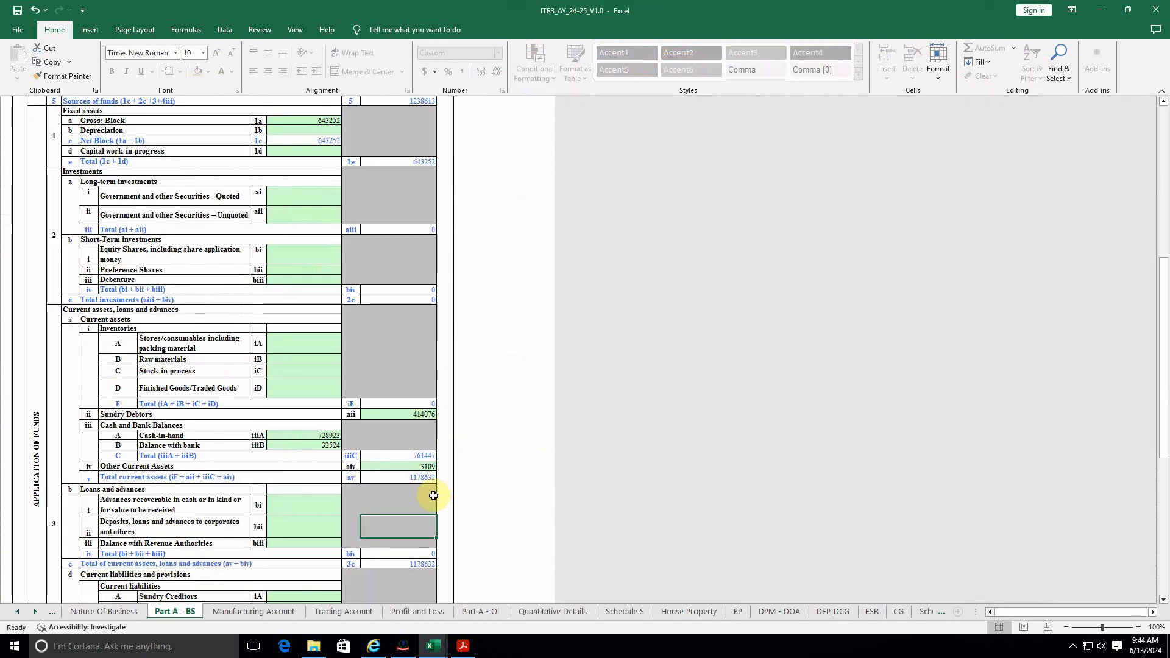
{"action": "left_click", "coordinate": [396, 478]}
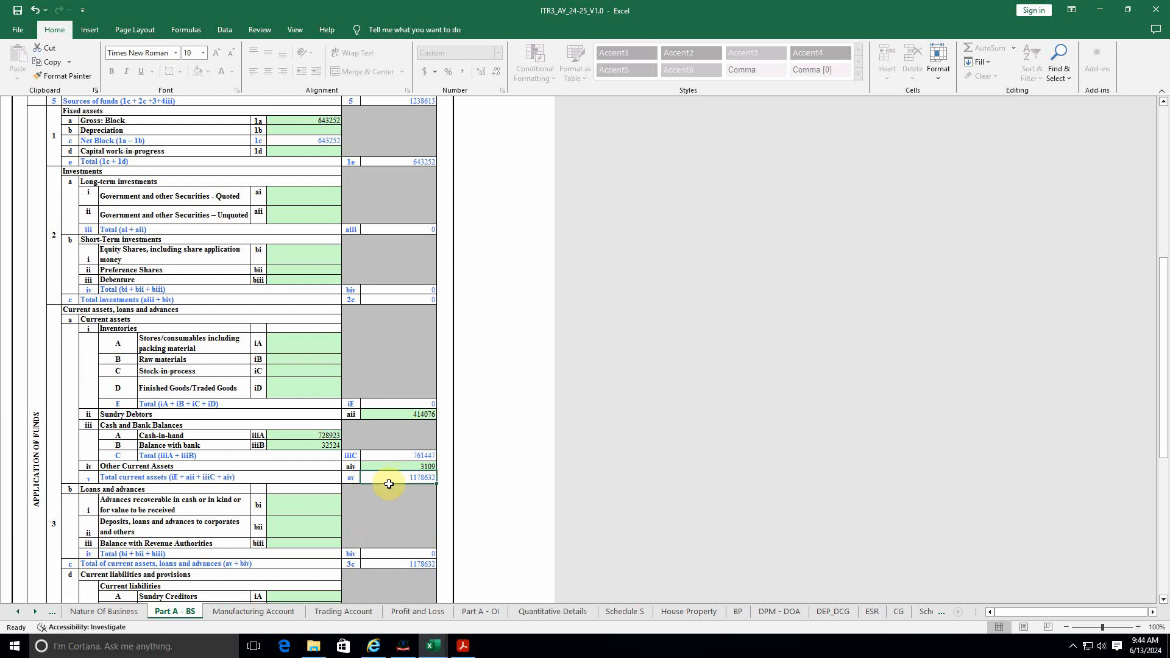
Step: Enter Sundry Creditors 461327 from balance sheet cell D22, giving net current assets 717305
{"action": "scroll", "coordinate": [389, 483], "scroll_direction": "down", "scroll_amount": 4}
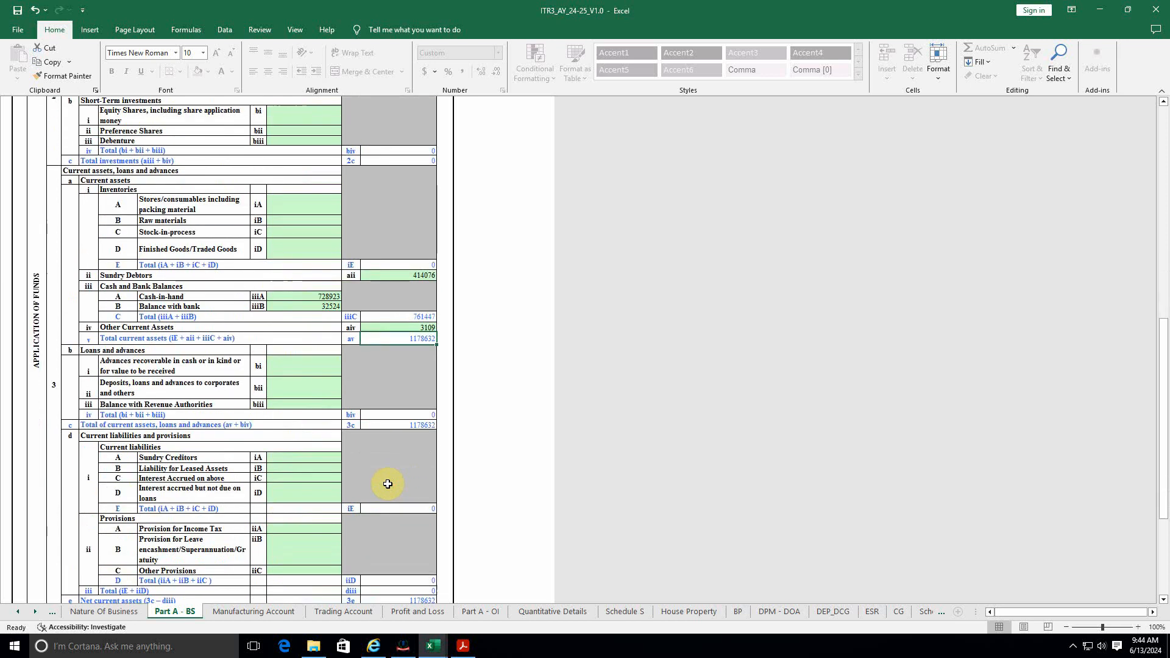
{"action": "left_click", "coordinate": [313, 459]}
{"action": "key", "text": "alt+Tab"}
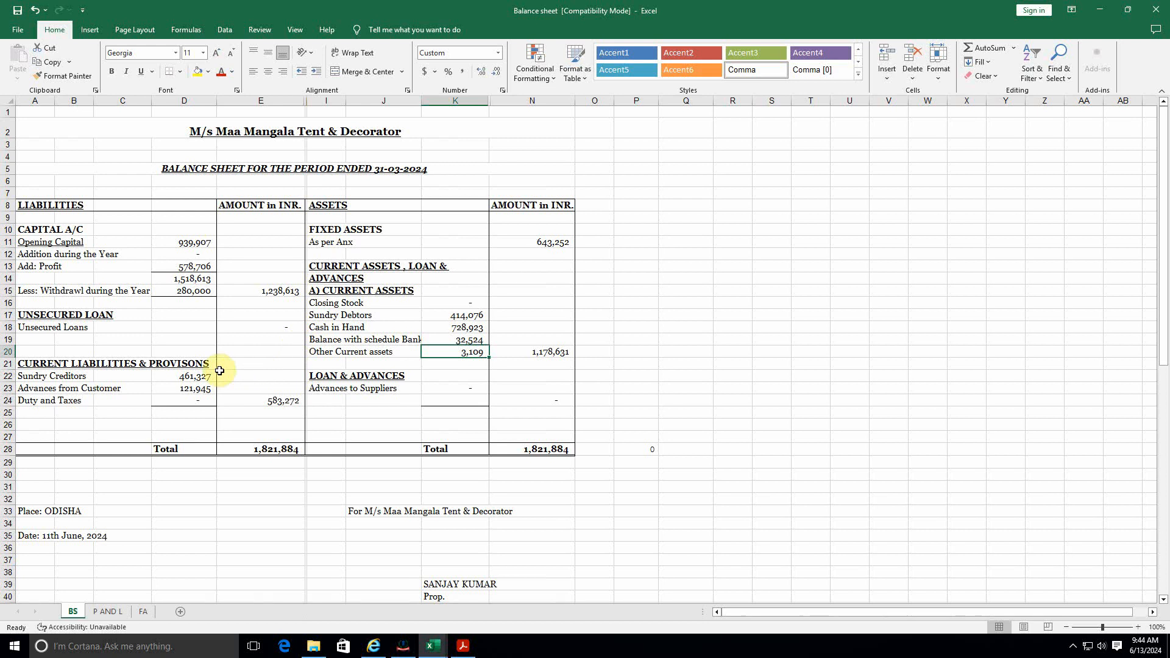
{"action": "left_click", "coordinate": [185, 373]}
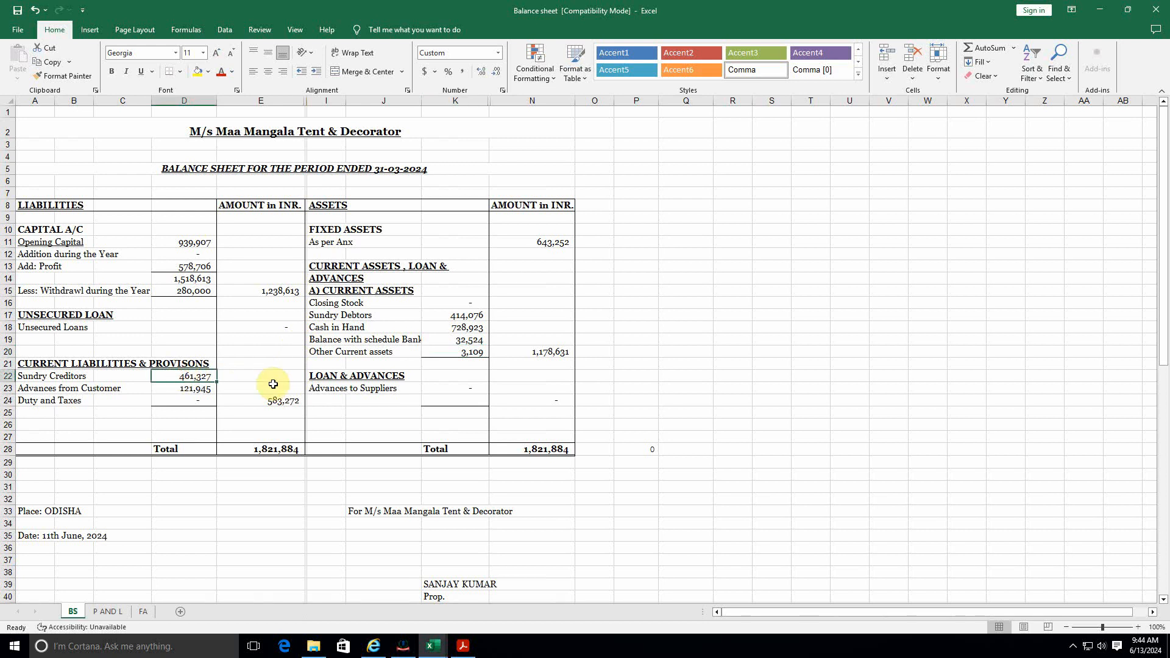
{"action": "key", "text": "alt+Tab"}
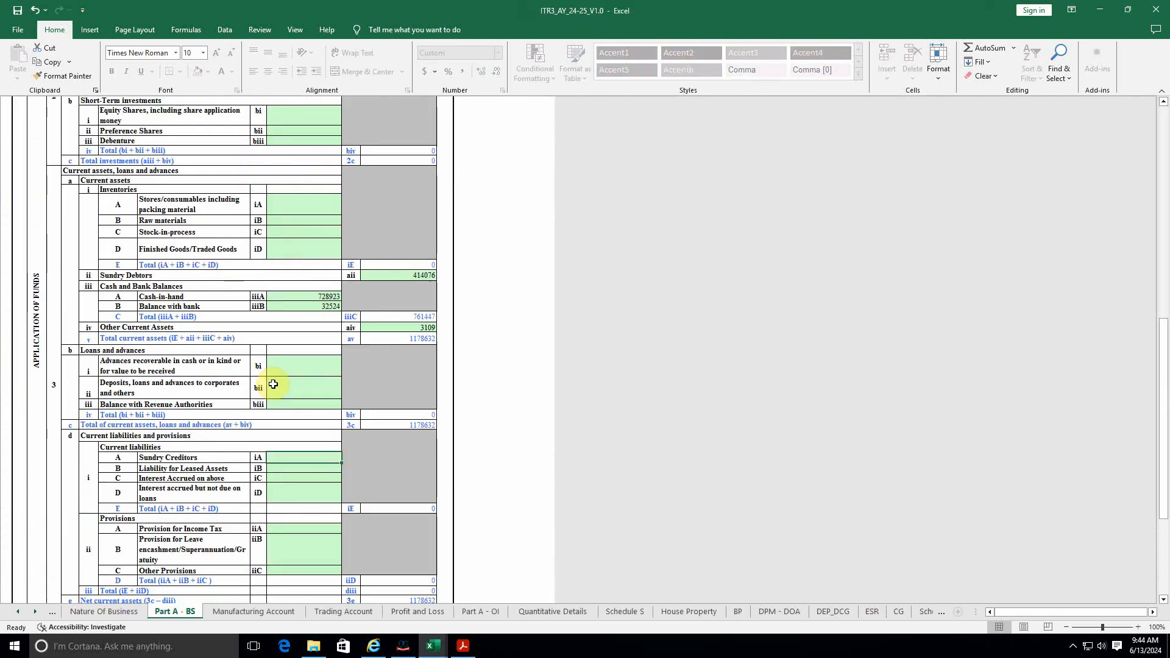
{"action": "type", "text": "461327"}
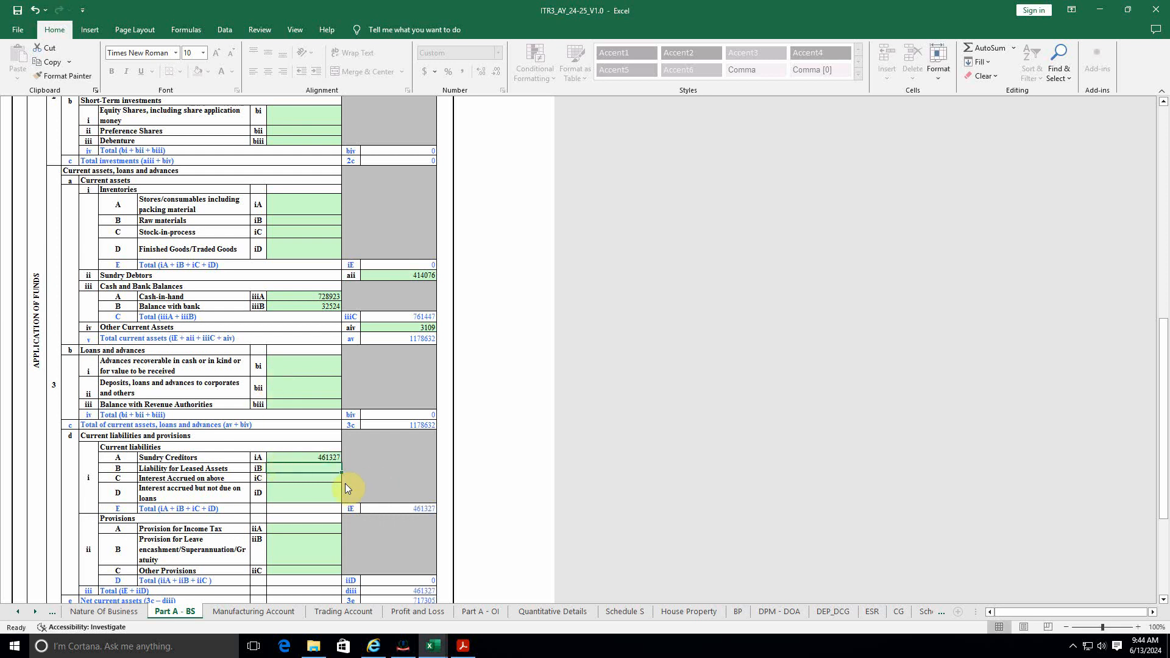
{"action": "key", "text": "alt+Tab"}
Step: Enter the 121945 Advances from Customer under Other Provisions iiC
{"action": "left_click", "coordinate": [198, 387]}
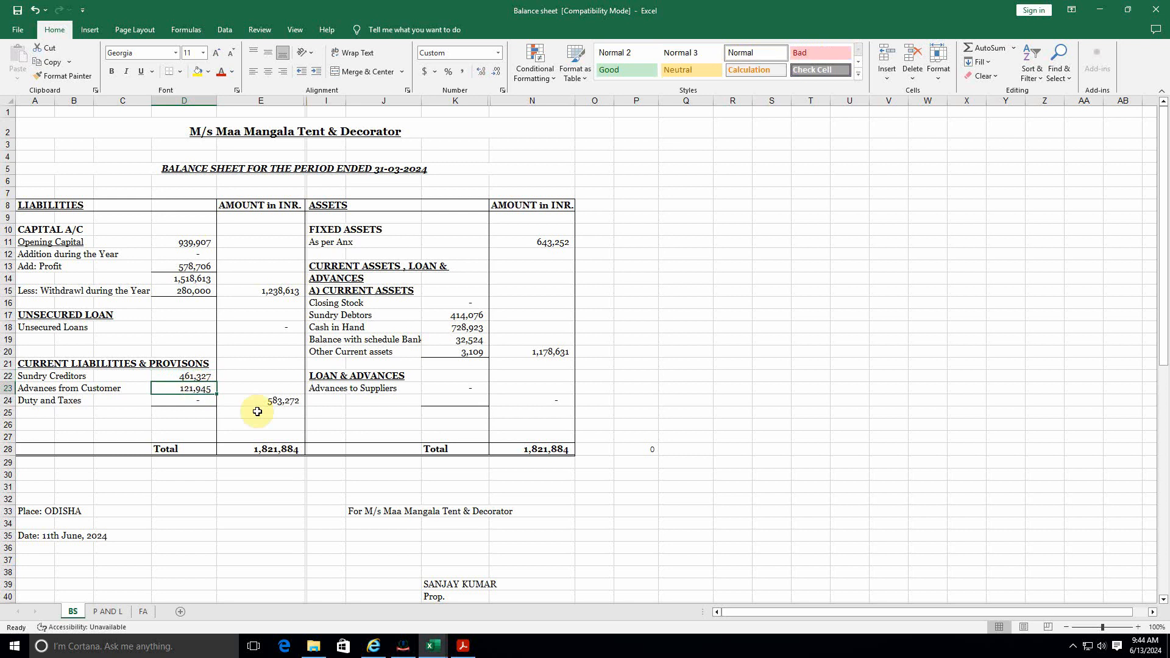
{"action": "key", "text": "alt+Tab"}
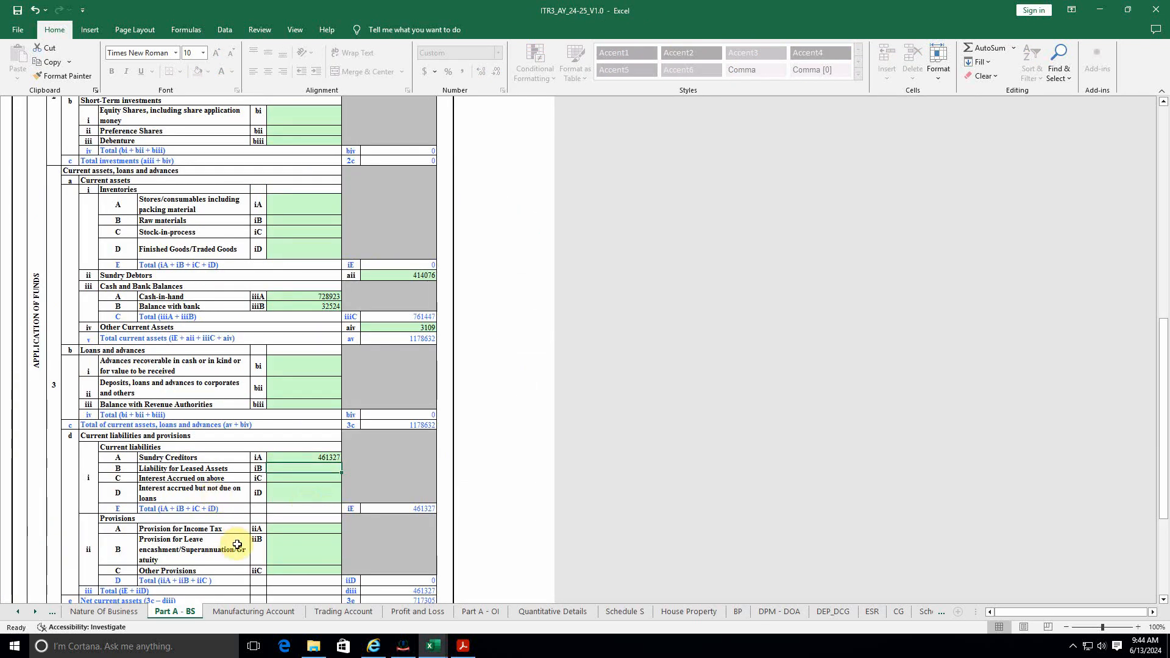
{"action": "key", "text": "alt+Tab"}
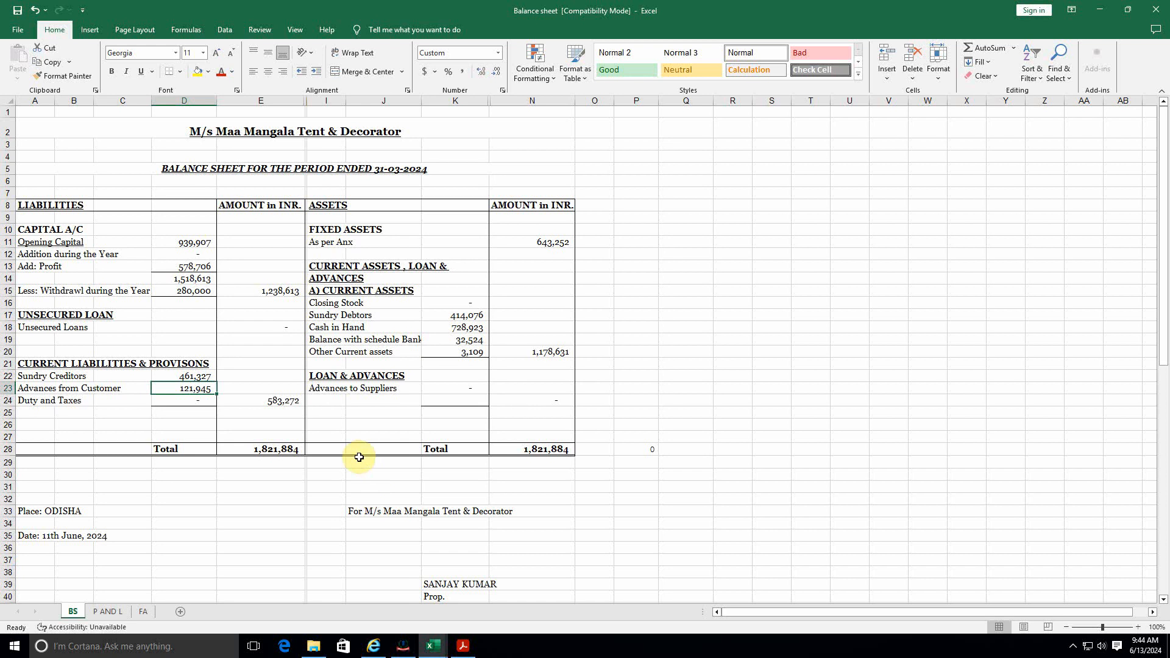
{"action": "key", "text": "alt+Tab"}
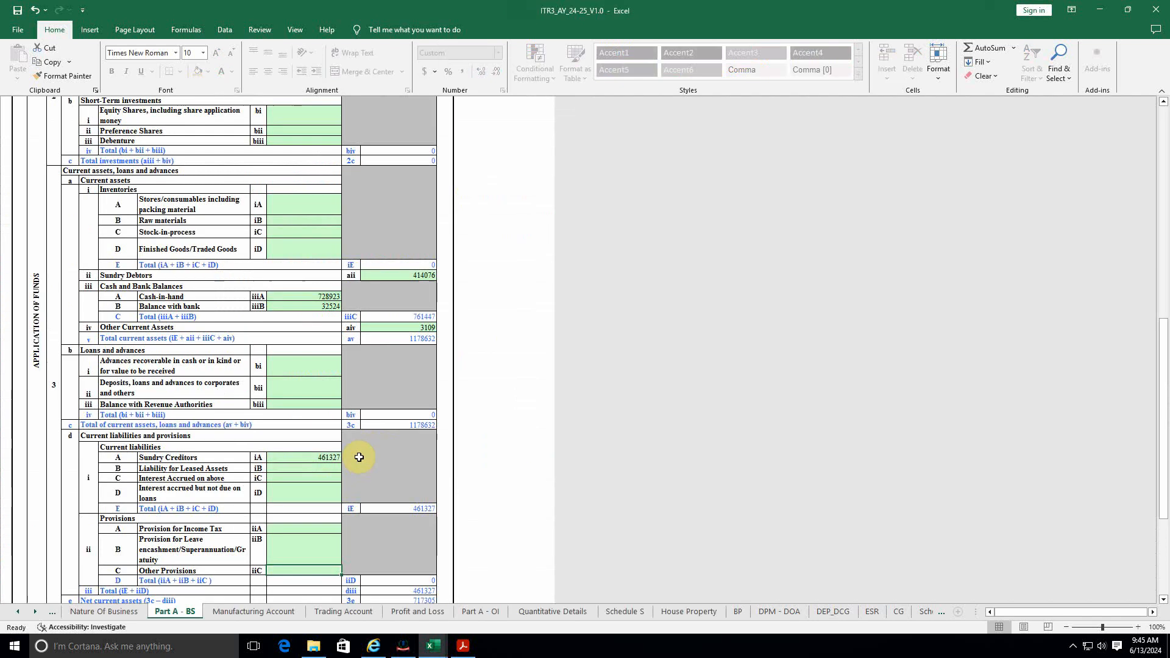
{"action": "type", "text": "121945"}
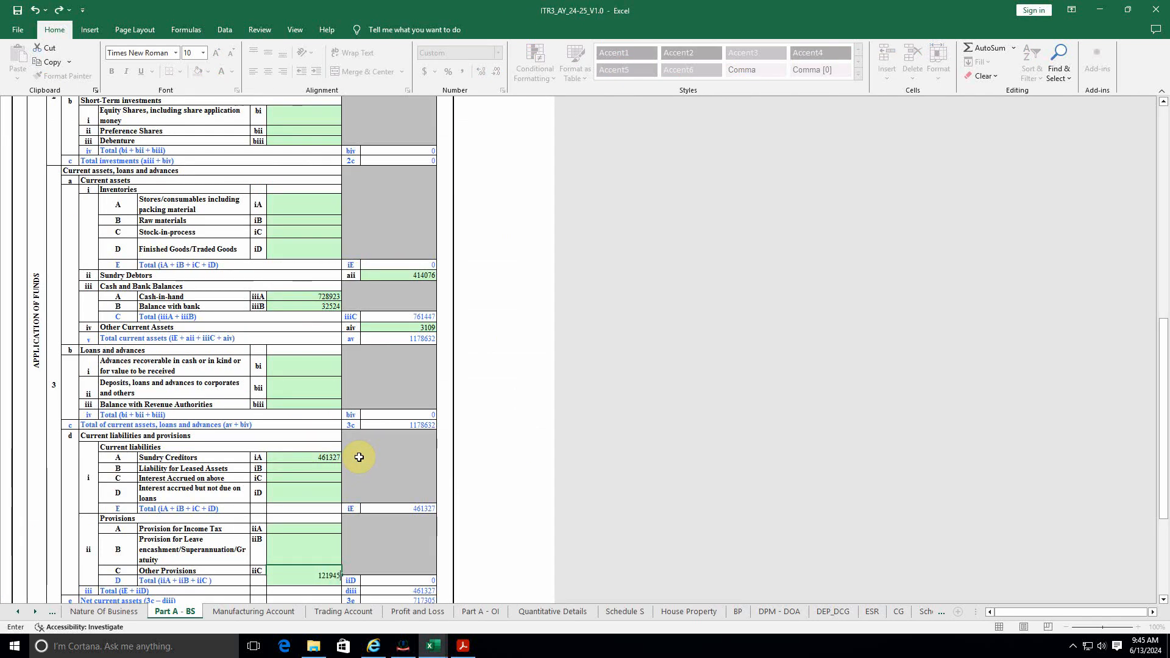
{"action": "left_click", "coordinate": [374, 461]}
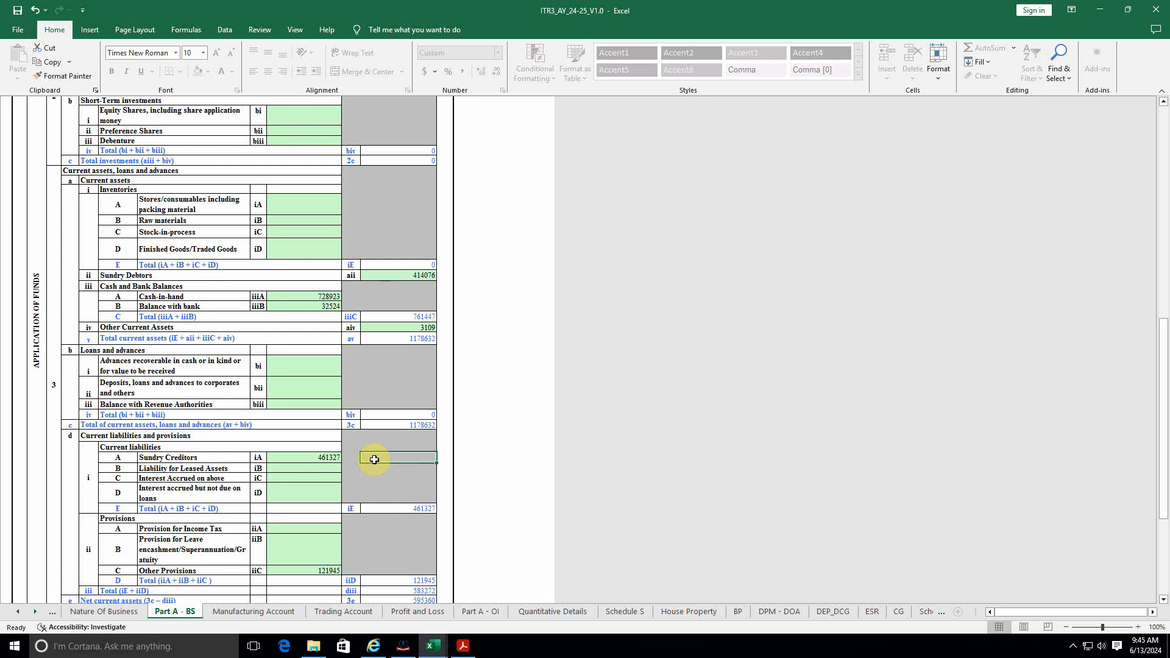
Step: Compare current assets, sources of funds and application of funds totals on Part A-BS
{"action": "left_click", "coordinate": [406, 424]}
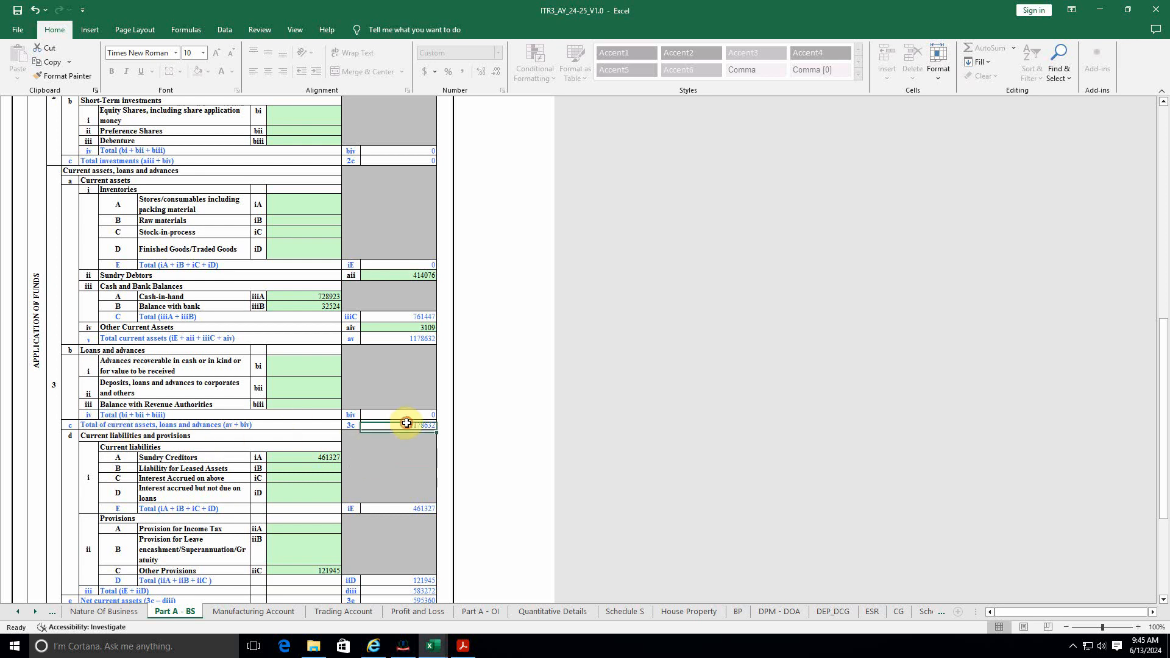
{"action": "scroll", "coordinate": [345, 445], "scroll_direction": "down", "scroll_amount": 3}
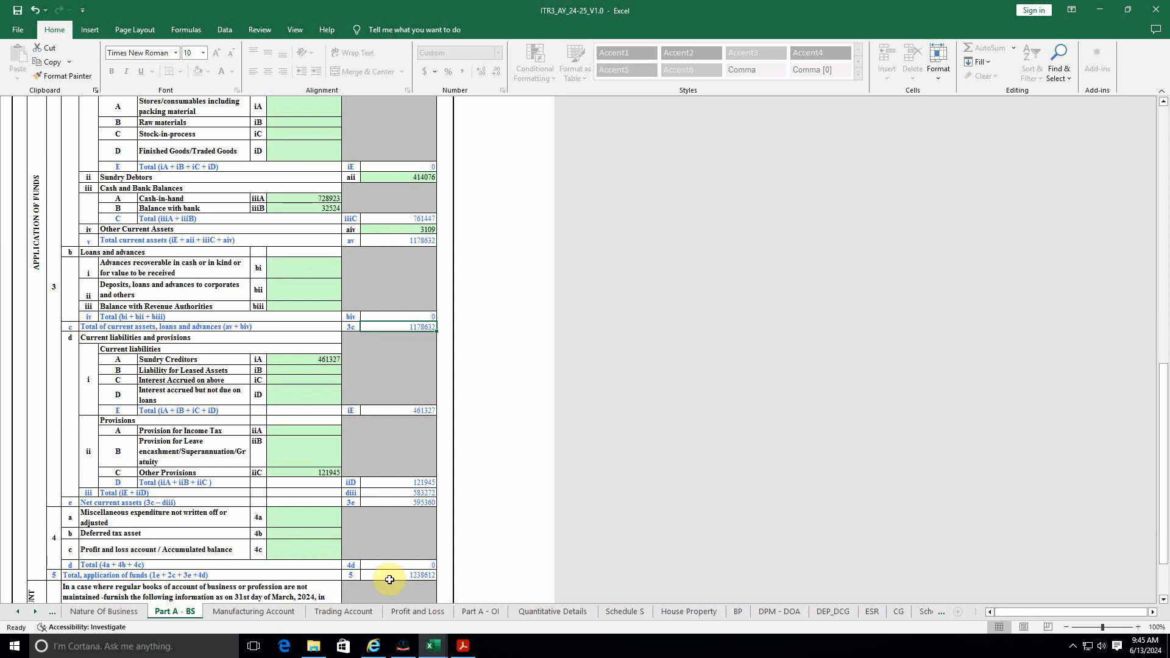
{"action": "scroll", "coordinate": [418, 576], "scroll_direction": "up", "scroll_amount": 9}
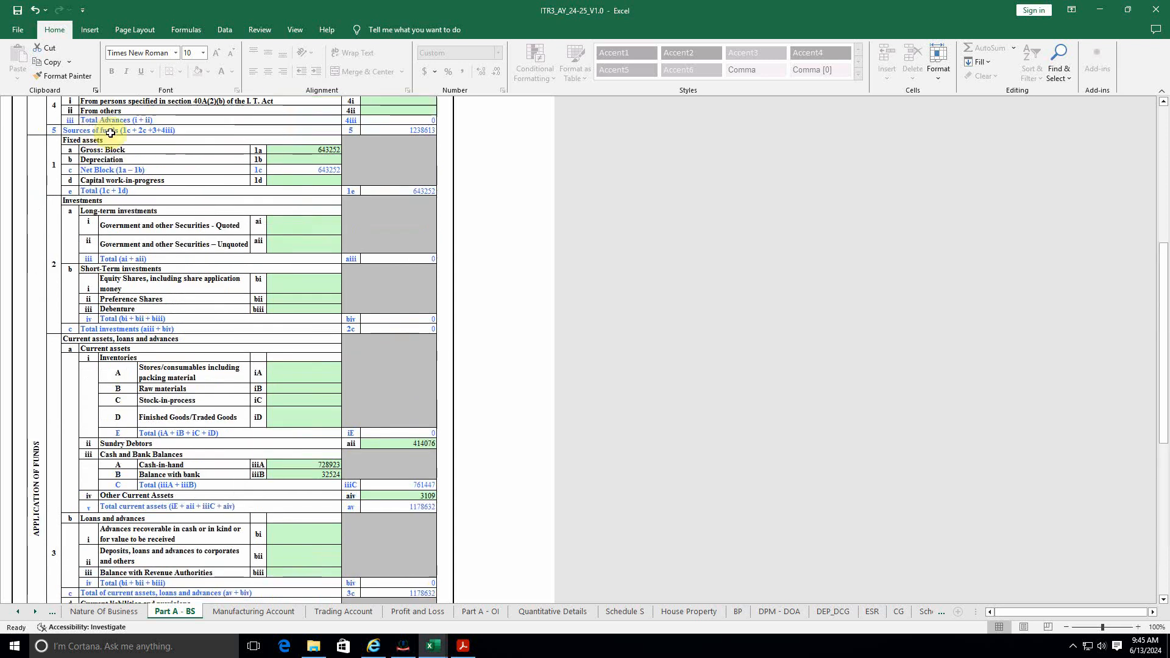
{"action": "left_click", "coordinate": [418, 130]}
{"action": "scroll", "coordinate": [427, 293], "scroll_direction": "down", "scroll_amount": 8}
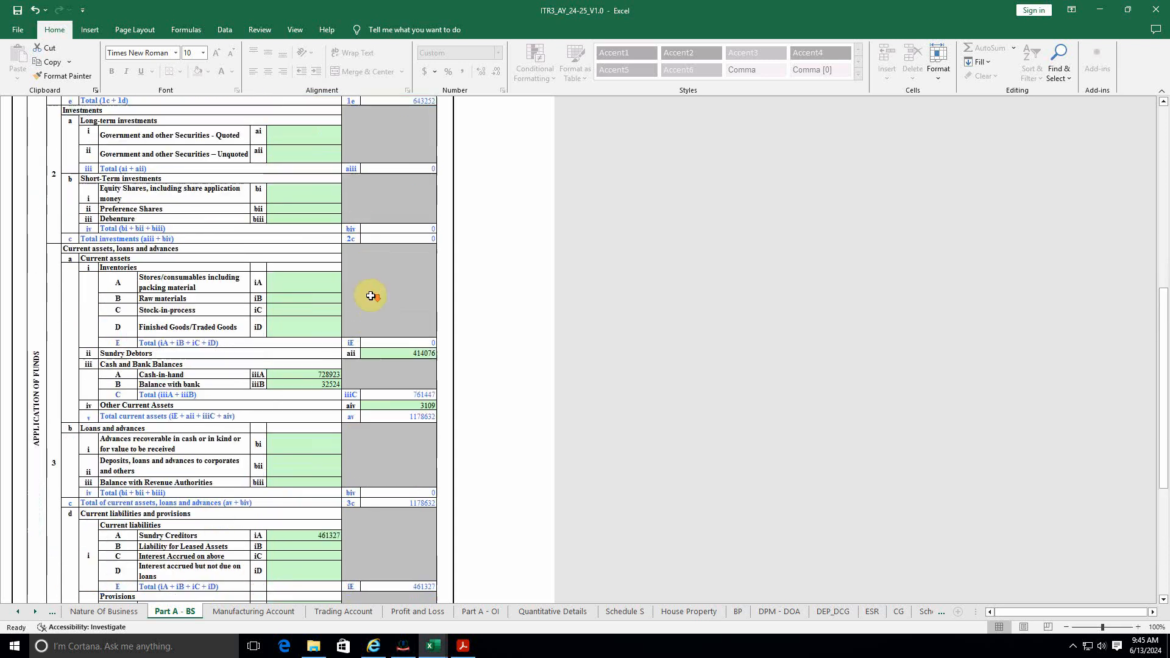
{"action": "scroll", "coordinate": [419, 498], "scroll_direction": "down", "scroll_amount": 2}
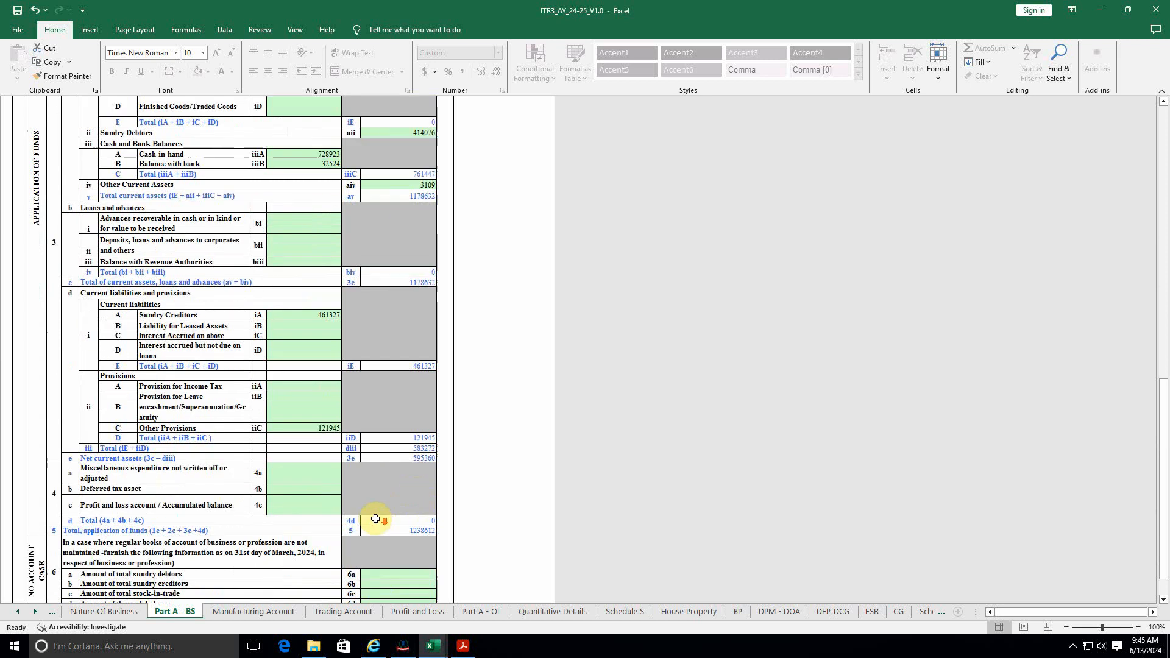
{"action": "left_click", "coordinate": [426, 529]}
{"action": "scroll", "coordinate": [334, 533], "scroll_direction": "up", "scroll_amount": 12}
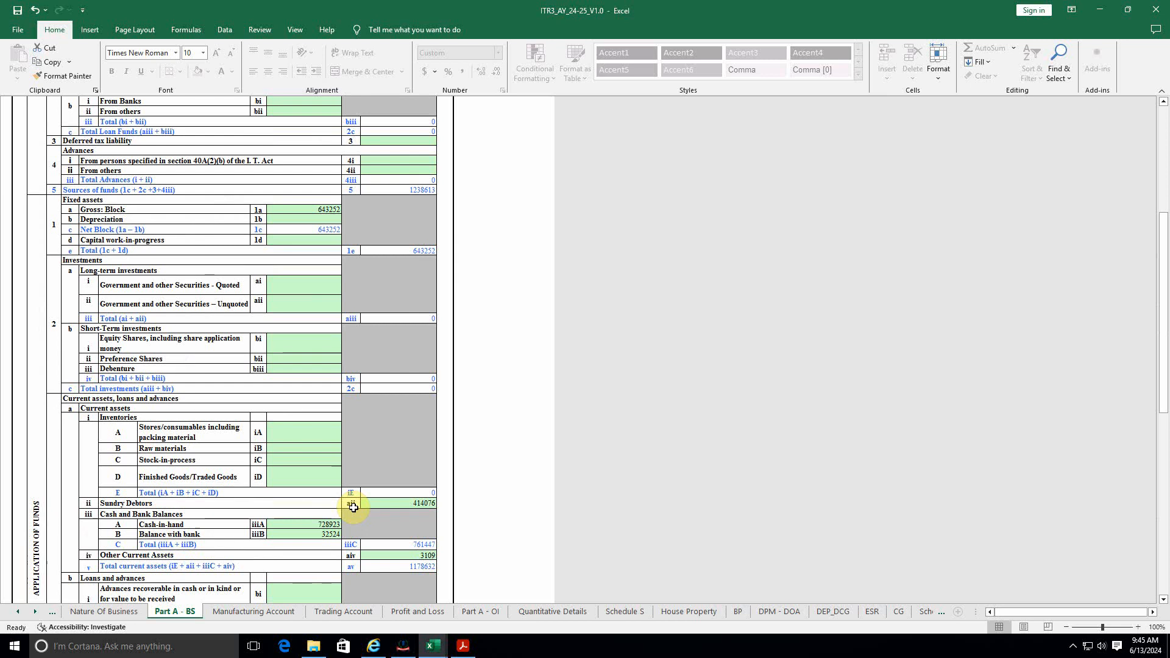
{"action": "scroll", "coordinate": [384, 374], "scroll_direction": "down", "scroll_amount": 3}
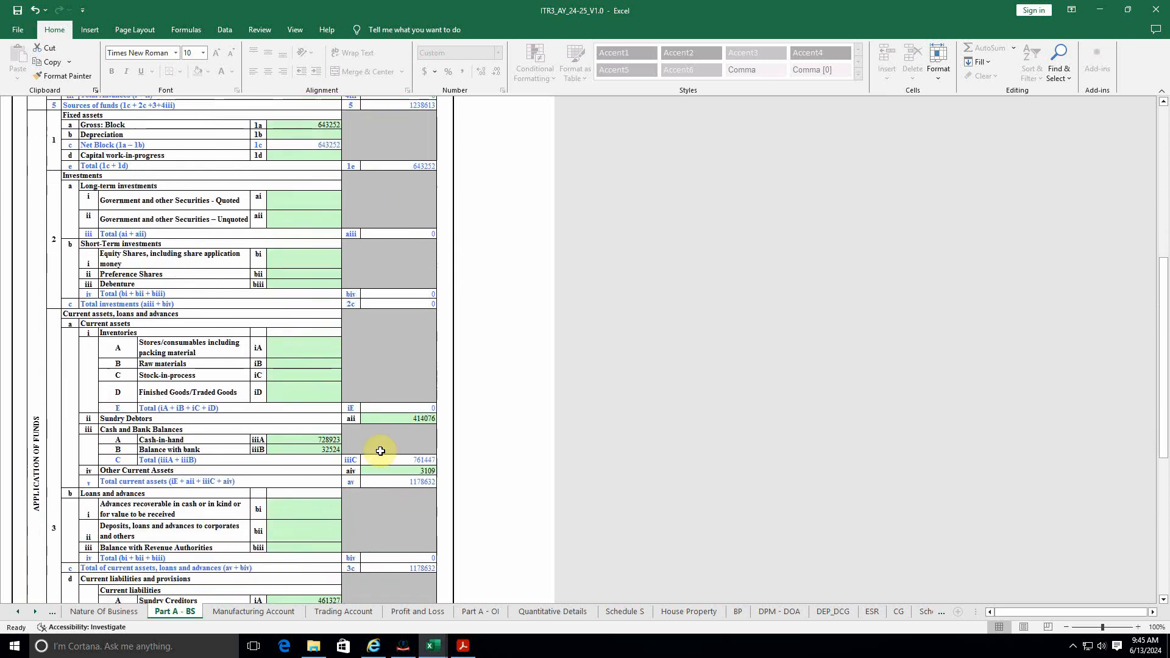
{"action": "scroll", "coordinate": [380, 451], "scroll_direction": "down", "scroll_amount": 1}
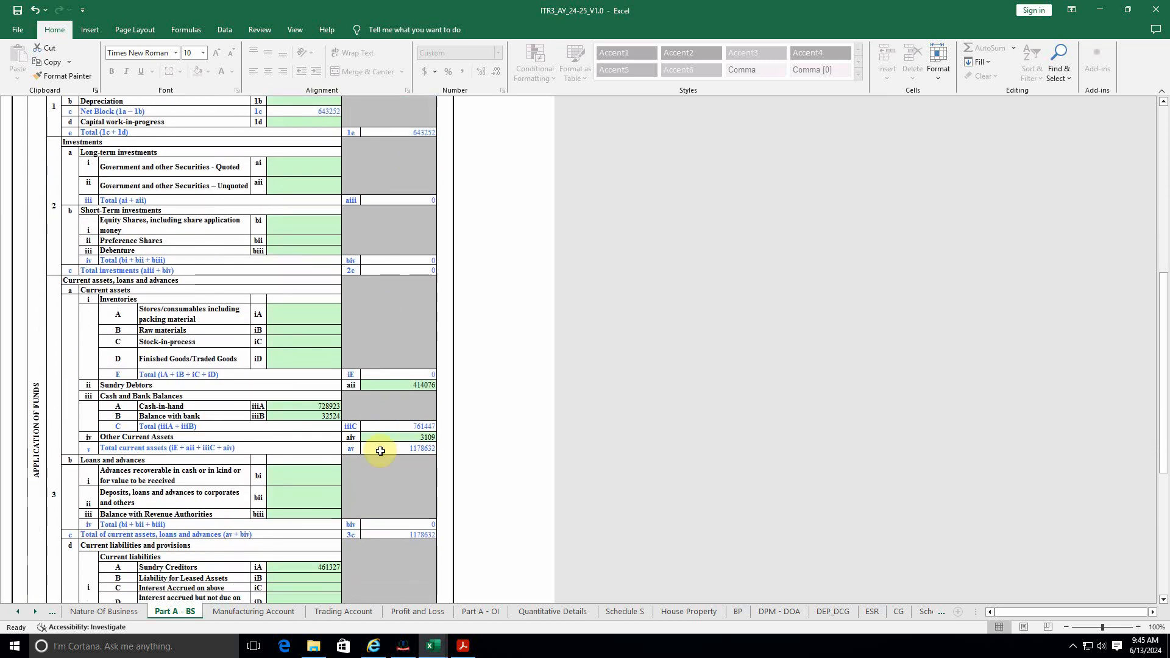
Step: Correct Cash-in-hand to 728924 and verify total application of funds reaches 1238613
{"action": "double_click", "coordinate": [330, 405]}
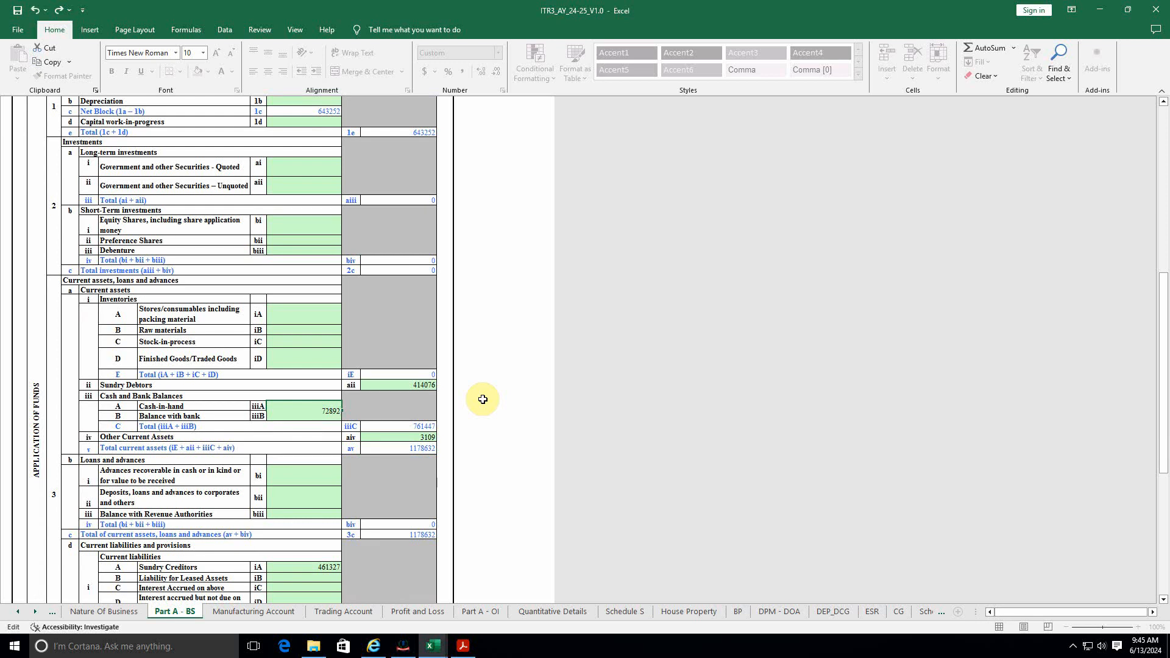
{"action": "left_click", "coordinate": [445, 405]}
{"action": "scroll", "coordinate": [446, 507], "scroll_direction": "down", "scroll_amount": 3}
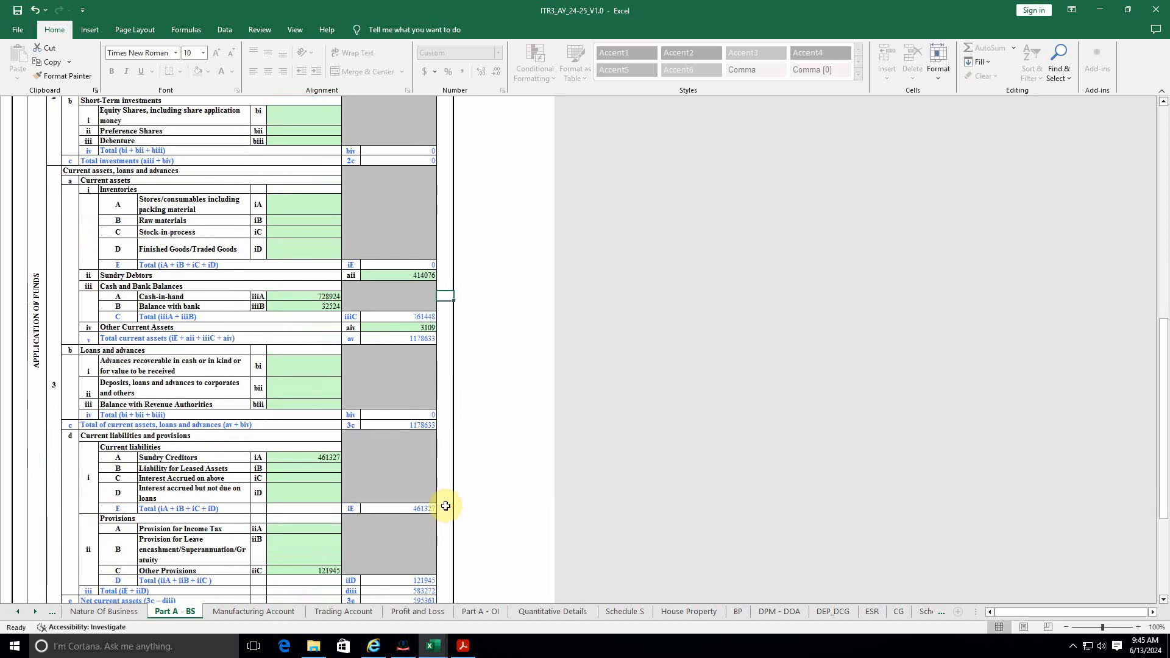
{"action": "scroll", "coordinate": [445, 507], "scroll_direction": "down", "scroll_amount": 2}
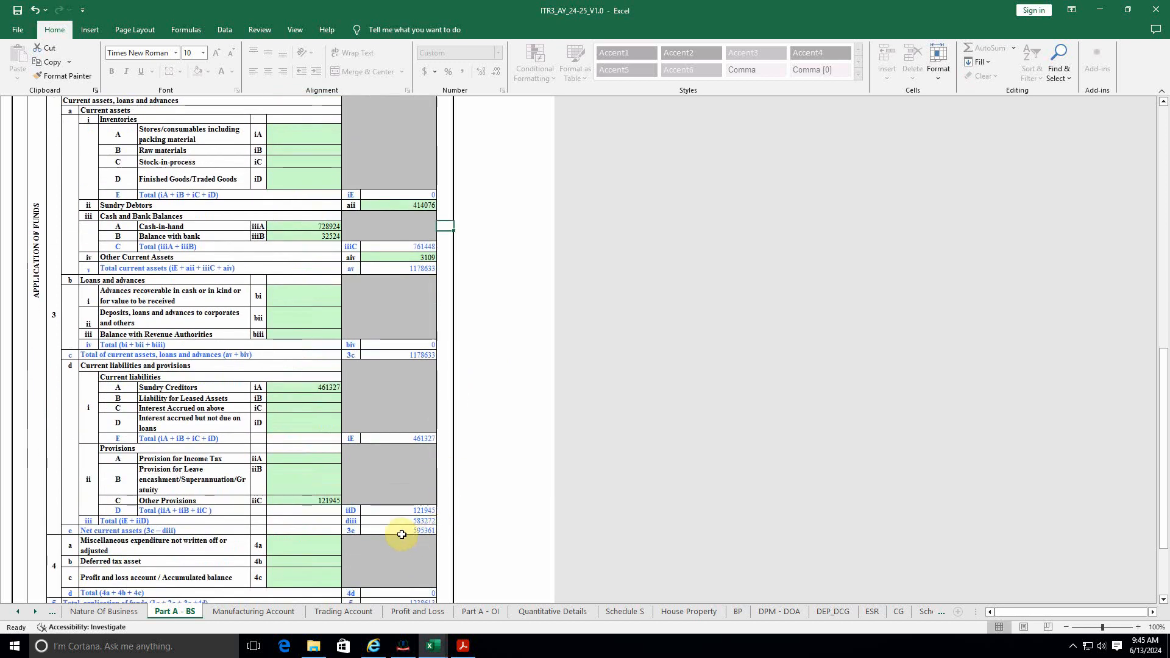
{"action": "scroll", "coordinate": [390, 530], "scroll_direction": "down", "scroll_amount": 1}
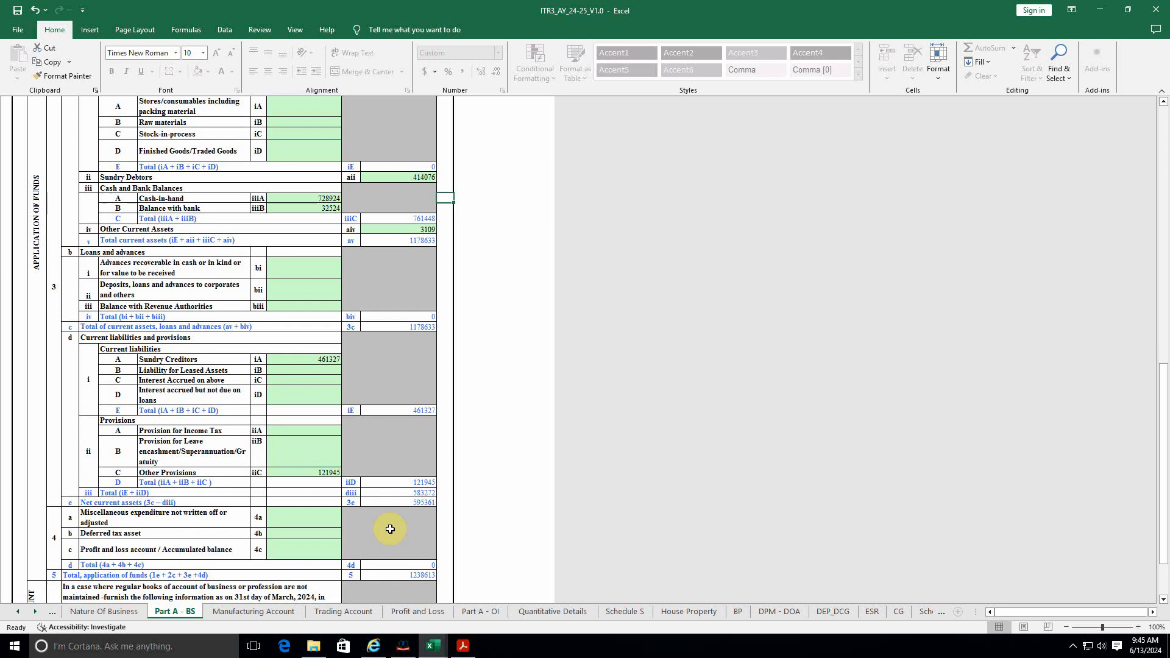
{"action": "left_click", "coordinate": [405, 576]}
{"action": "scroll", "coordinate": [381, 486], "scroll_direction": "up", "scroll_amount": 10}
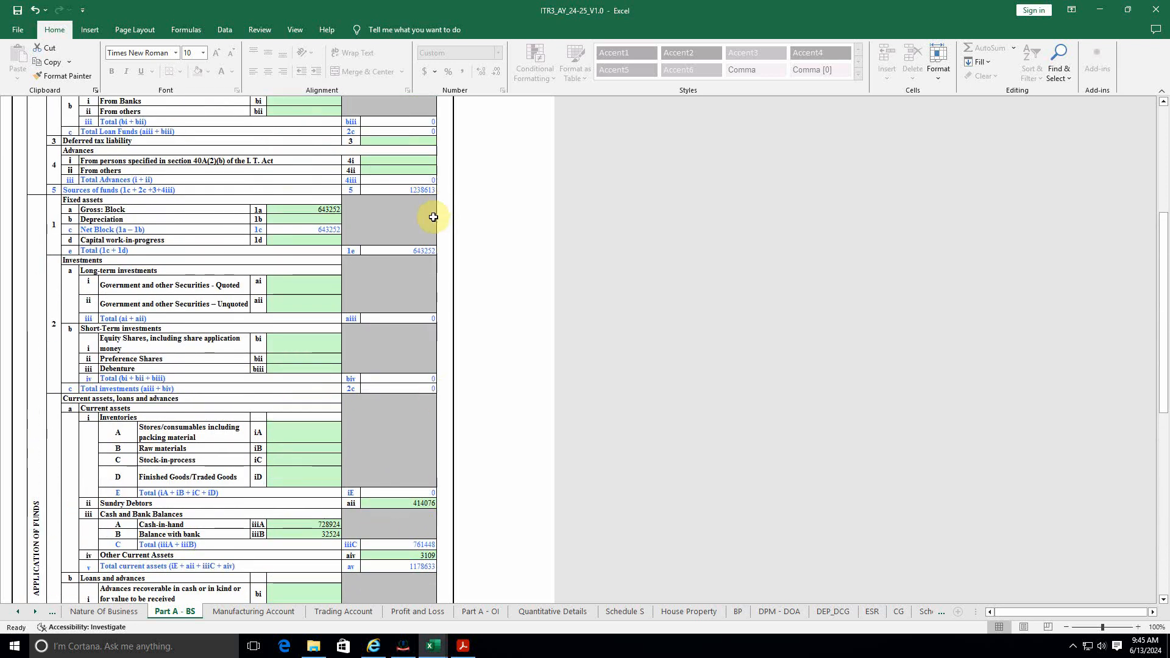
{"action": "scroll", "coordinate": [418, 244], "scroll_direction": "down", "scroll_amount": 5}
{"action": "scroll", "coordinate": [420, 260], "scroll_direction": "down", "scroll_amount": 10}
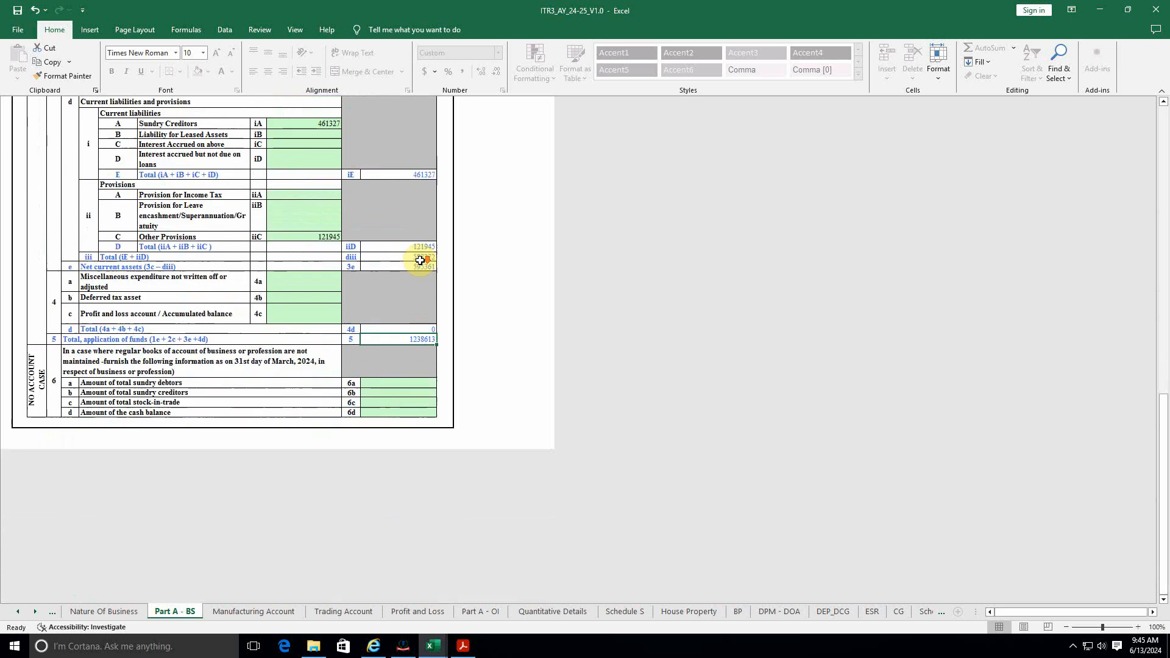
{"action": "scroll", "coordinate": [359, 506], "scroll_direction": "up", "scroll_amount": 20}
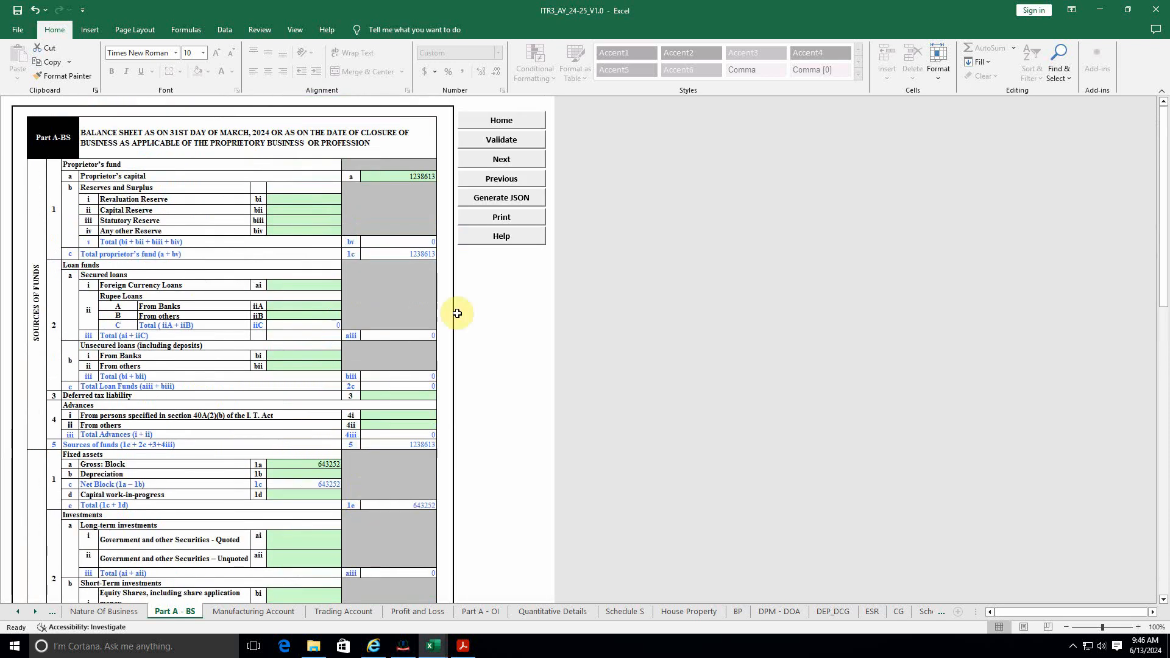
Step: Validate Part A-BS, view the Manufacturing and Trading Account sheets, and show the firm's P AND L
{"action": "left_click", "coordinate": [502, 139]}
{"action": "left_click", "coordinate": [591, 354]}
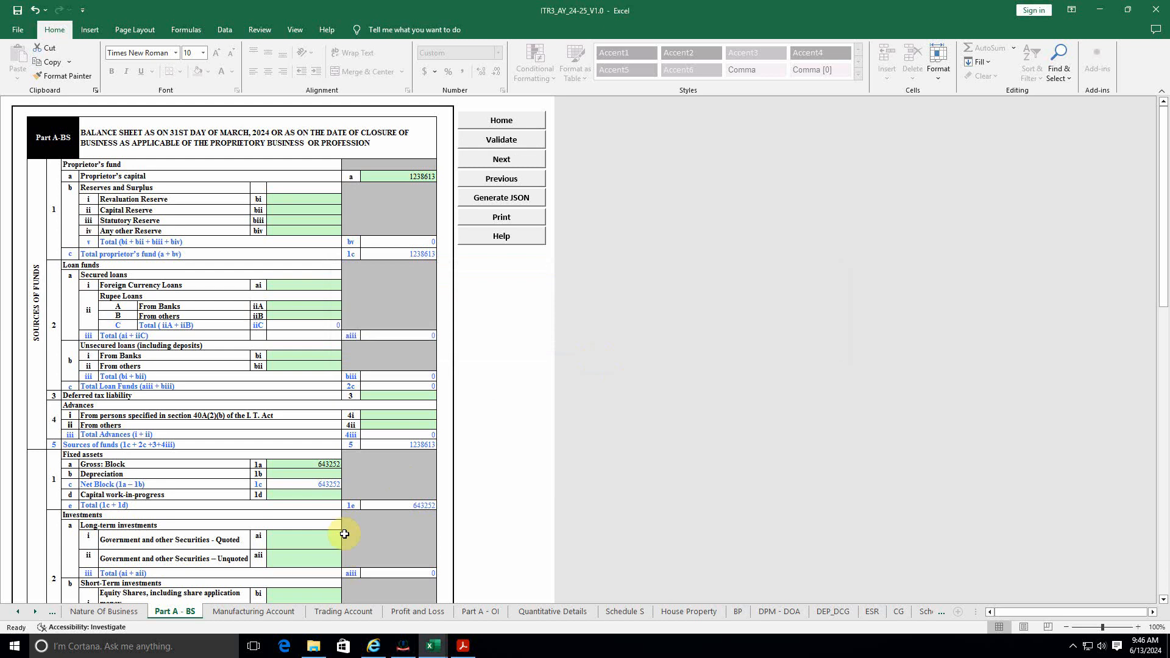
{"action": "left_click", "coordinate": [263, 612]}
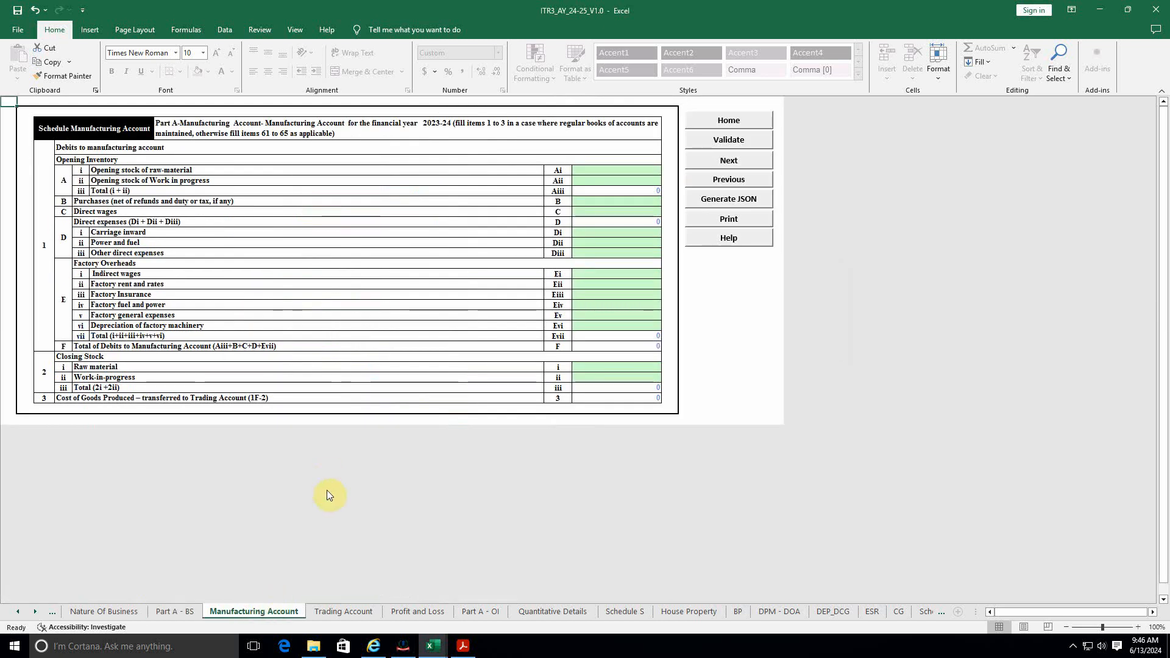
{"action": "left_click", "coordinate": [340, 612]}
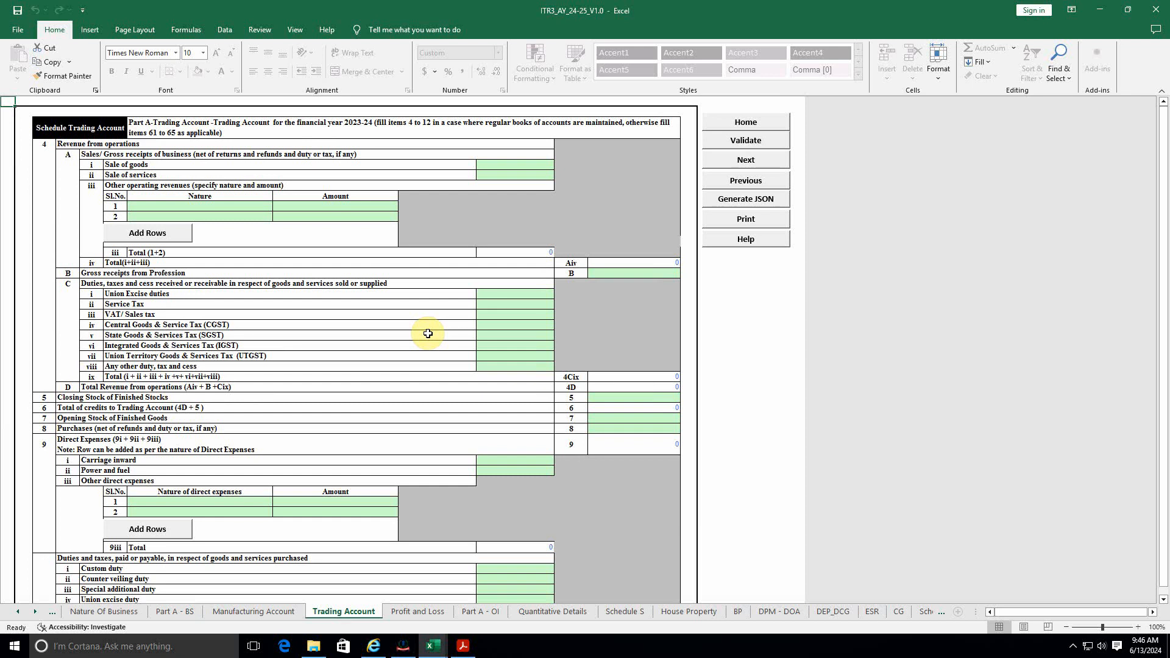
{"action": "key", "text": "alt+Tab"}
{"action": "left_click", "coordinate": [108, 612]}
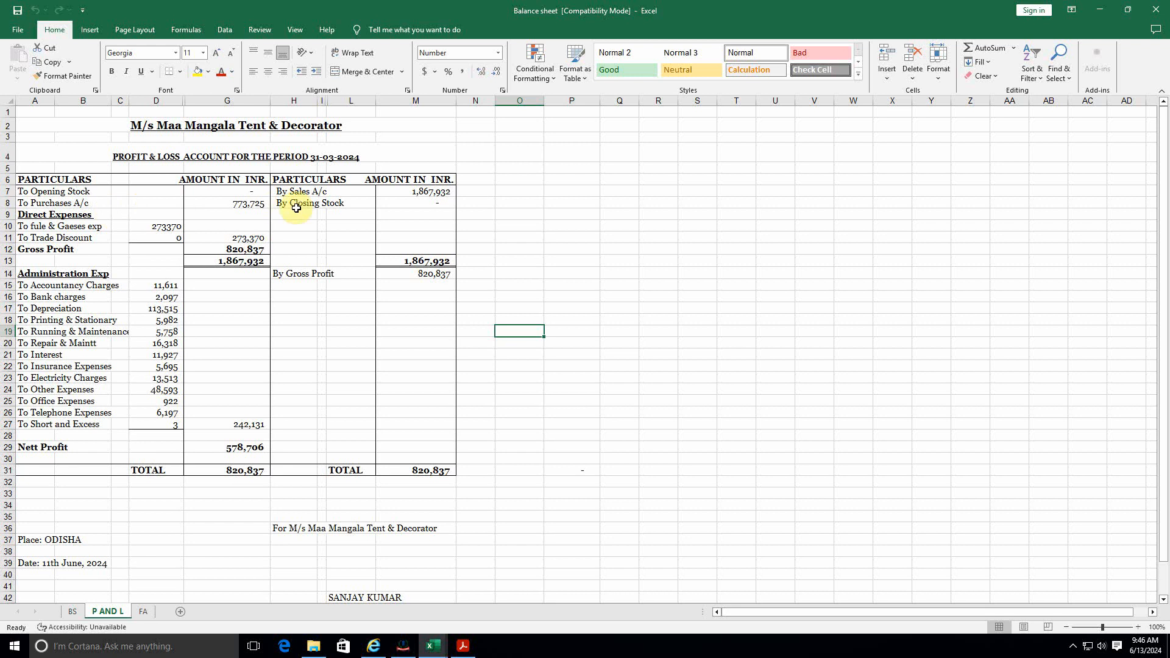
Step: Enter the P&L sales figure 1867932 as Sale of services in the ITR3 Trading Account
{"action": "left_click", "coordinate": [430, 192]}
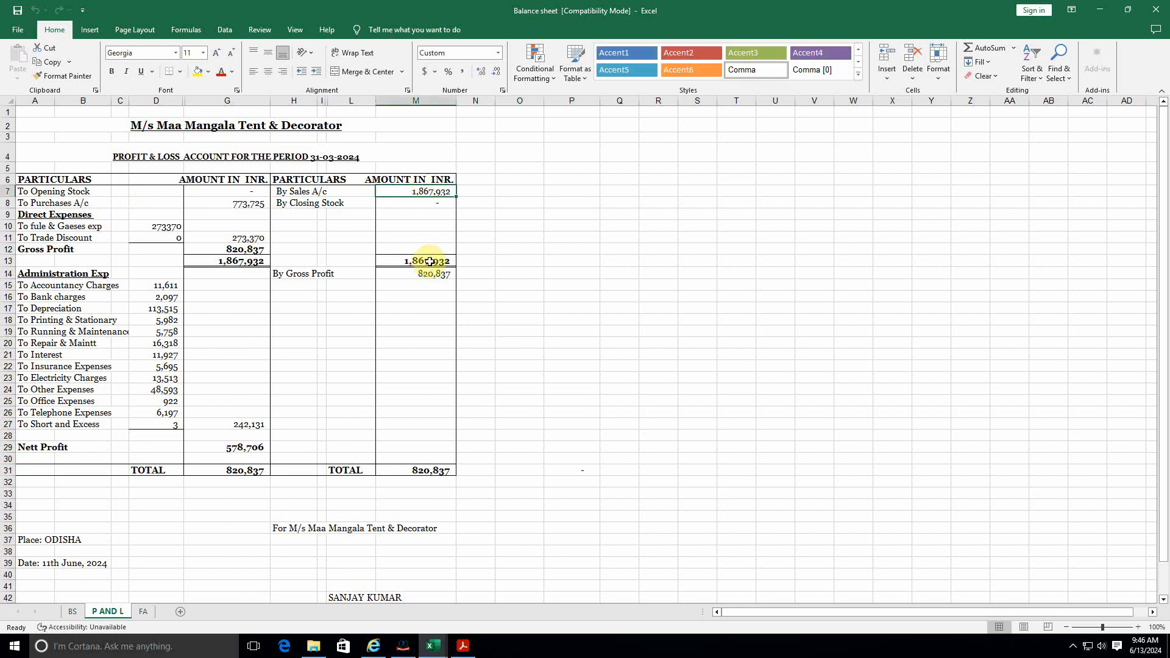
{"action": "key", "text": "alt+Tab"}
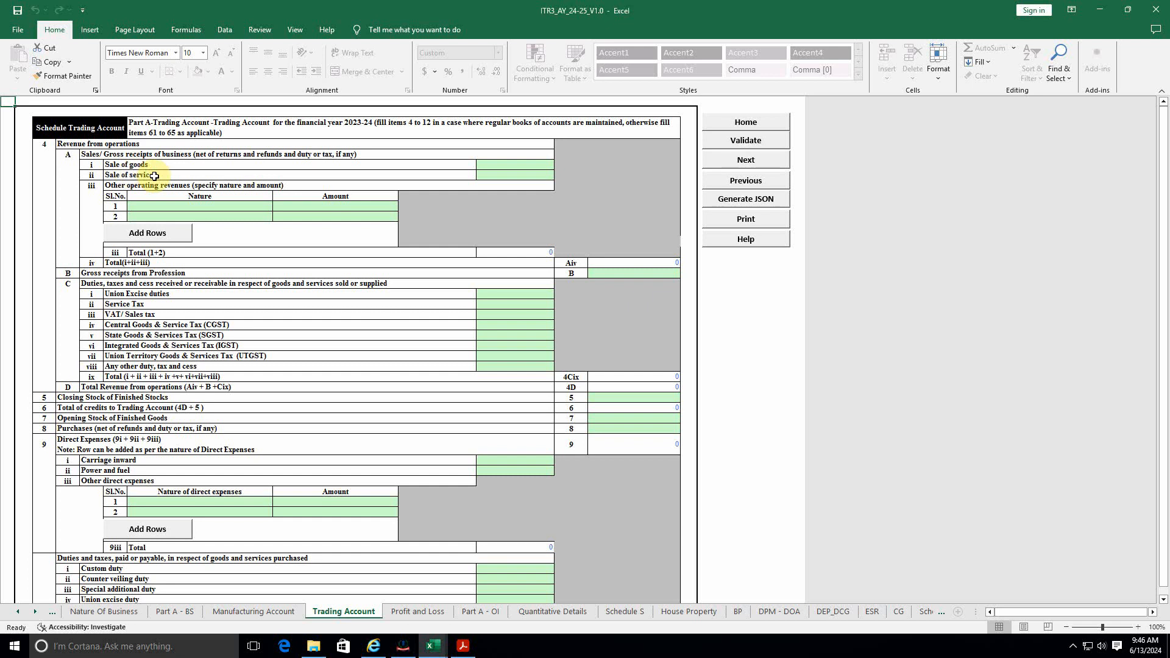
{"action": "left_click", "coordinate": [486, 175]}
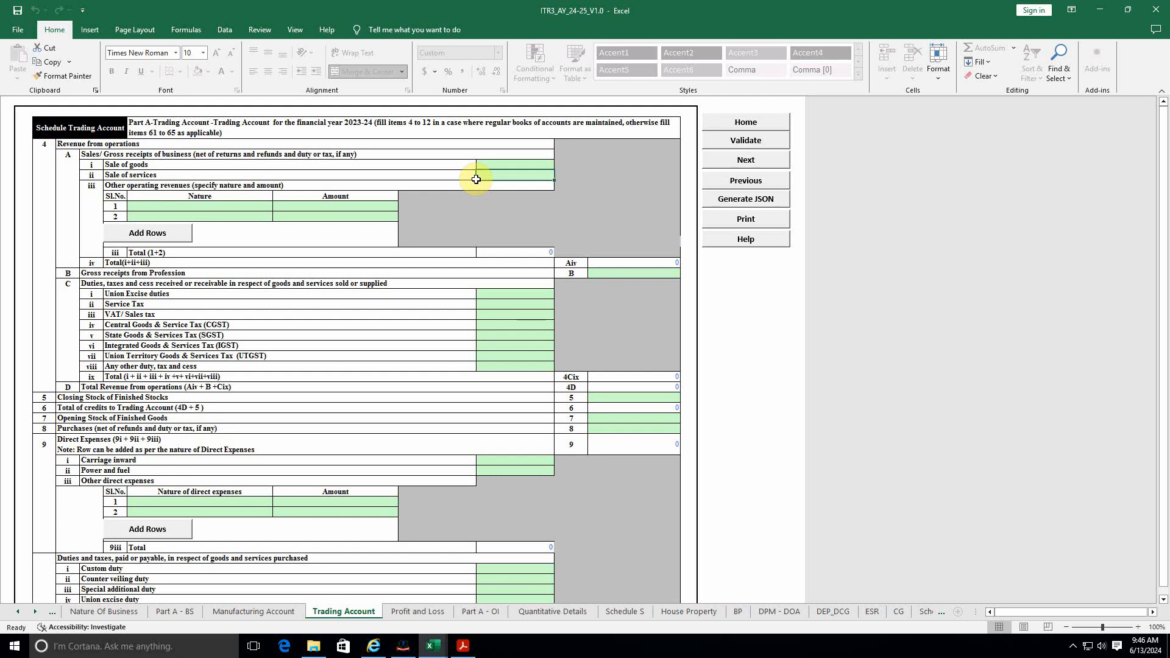
{"action": "key", "text": "alt+Tab"}
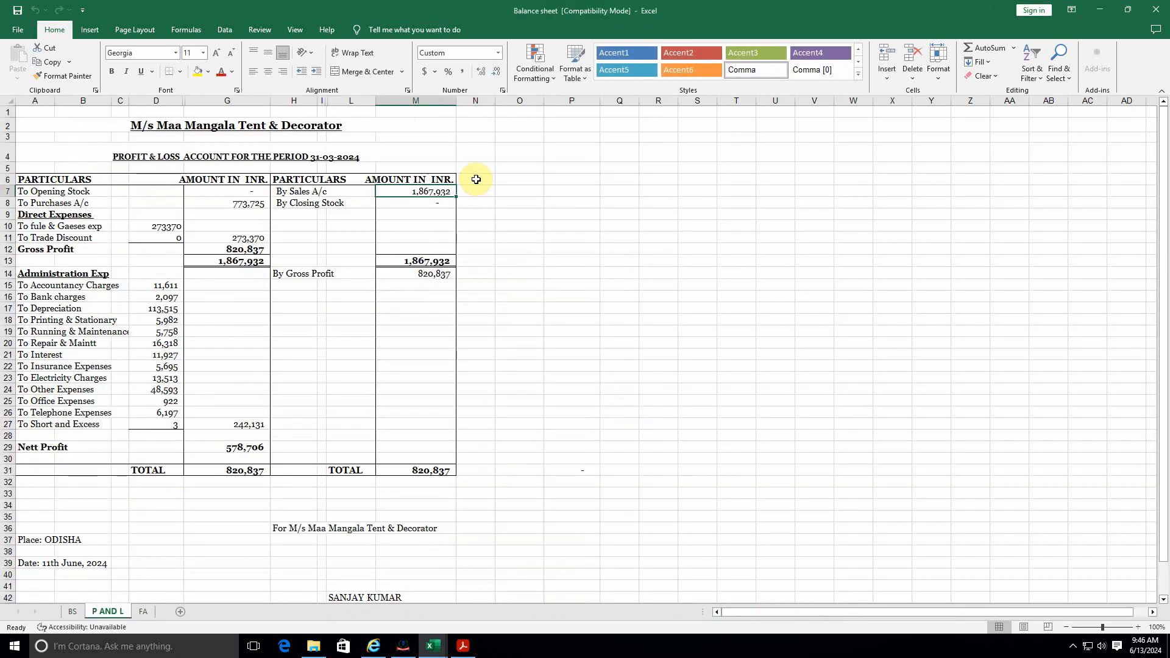
{"action": "key", "text": "alt+Tab"}
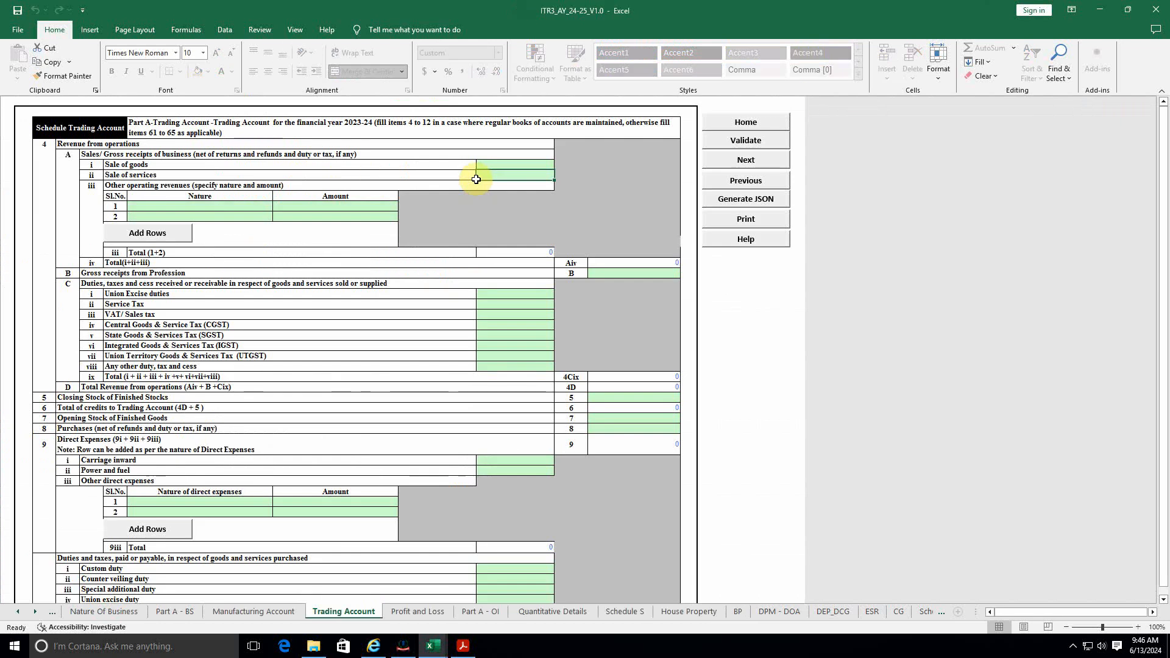
{"action": "type", "text": "1867"}
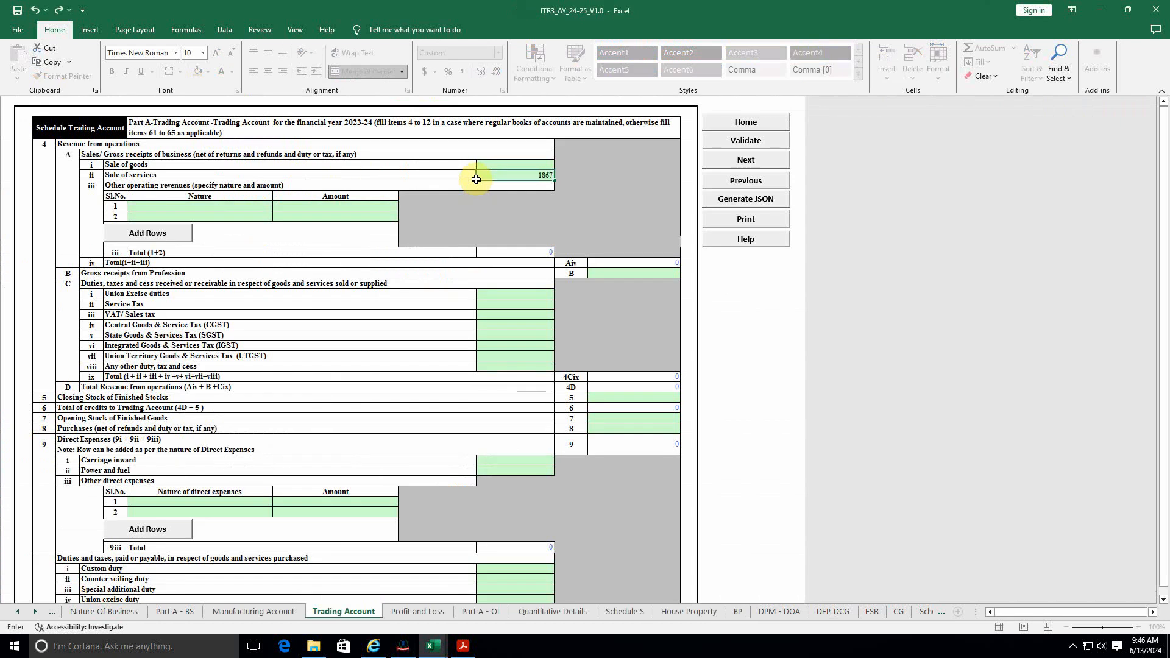
{"action": "type", "text": "932"}
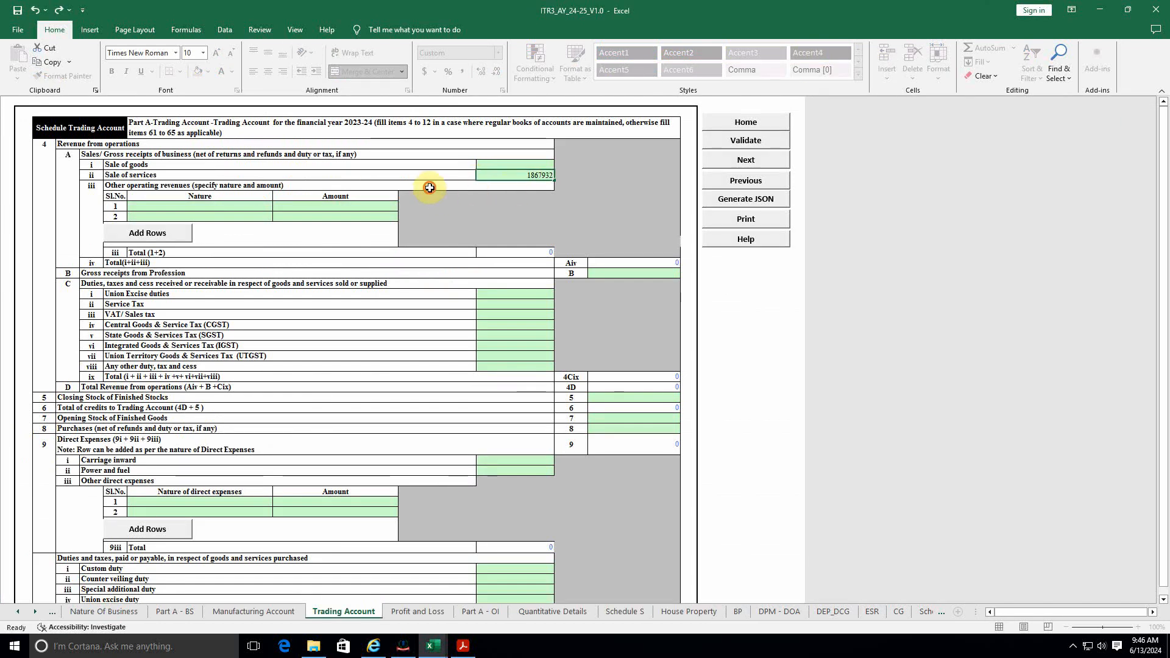
{"action": "left_click", "coordinate": [430, 188]}
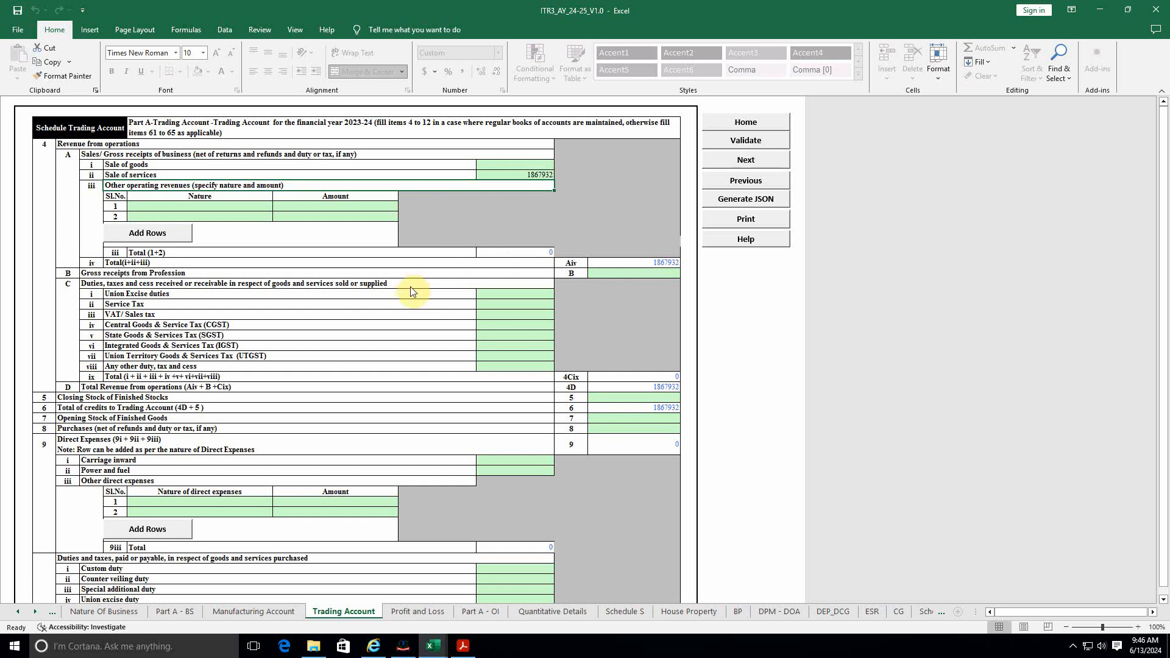
{"action": "key", "text": "alt+Tab"}
{"action": "left_click", "coordinate": [251, 203]}
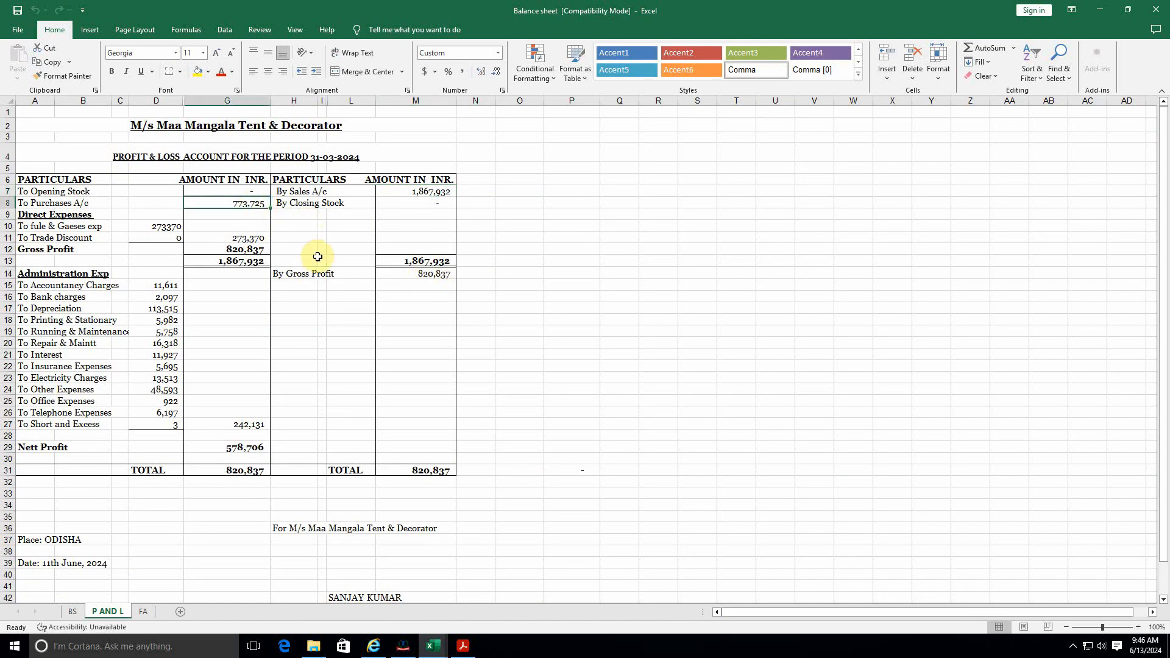
Step: Fill the row 8 Purchases amount in the Trading Account with 773725
{"action": "key", "text": "alt+Tab"}
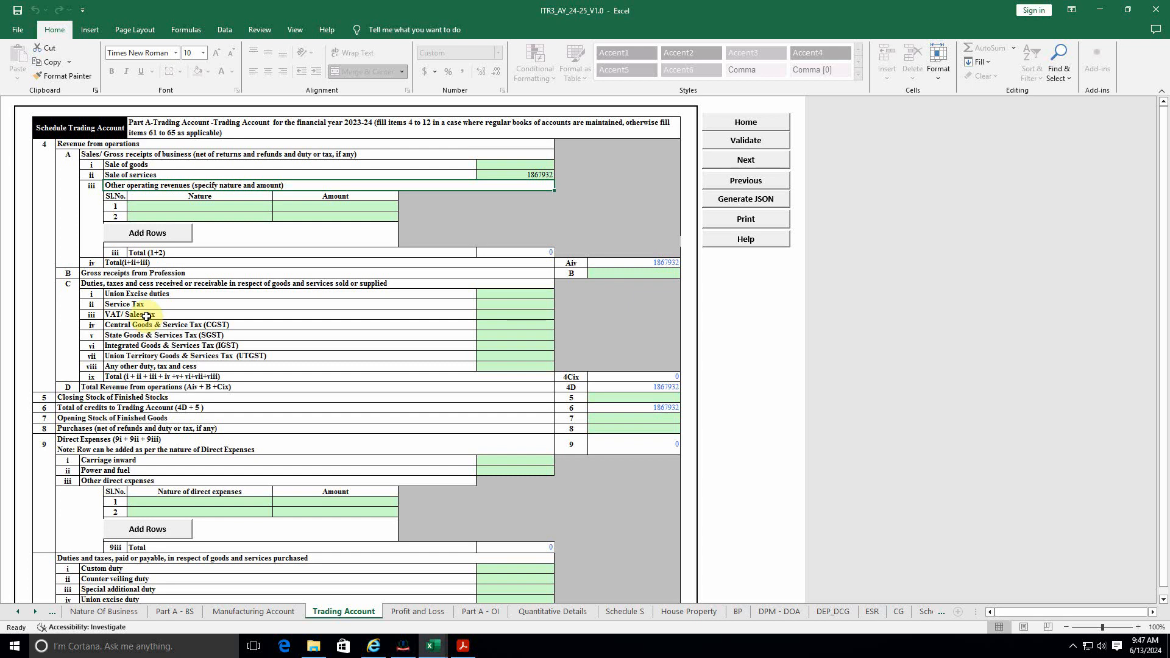
{"action": "left_click", "coordinate": [148, 400]}
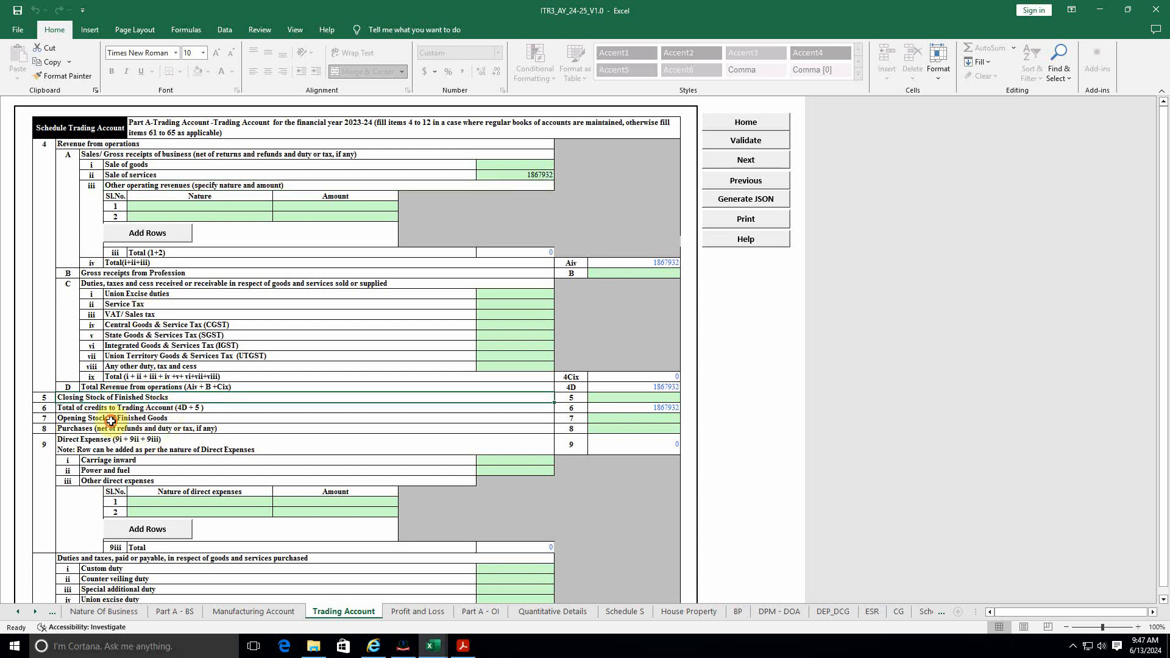
{"action": "left_click", "coordinate": [111, 422]}
{"action": "left_click", "coordinate": [109, 435]}
{"action": "left_click", "coordinate": [214, 427]}
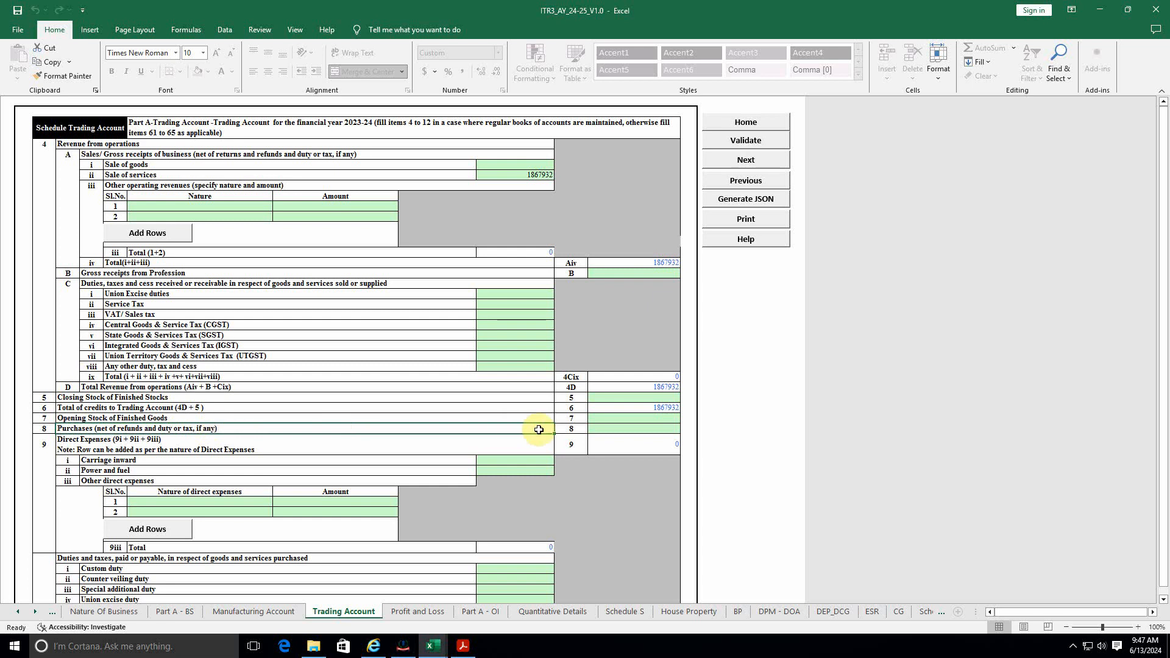
{"action": "key", "text": "alt+Tab"}
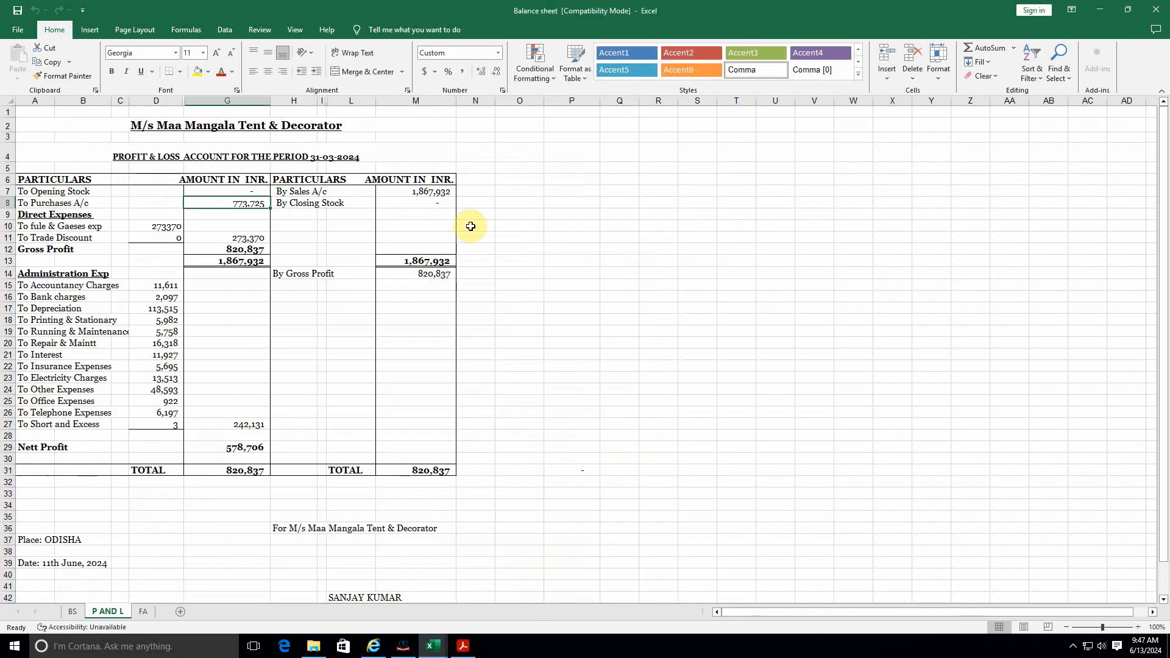
{"action": "key", "text": "alt+Tab"}
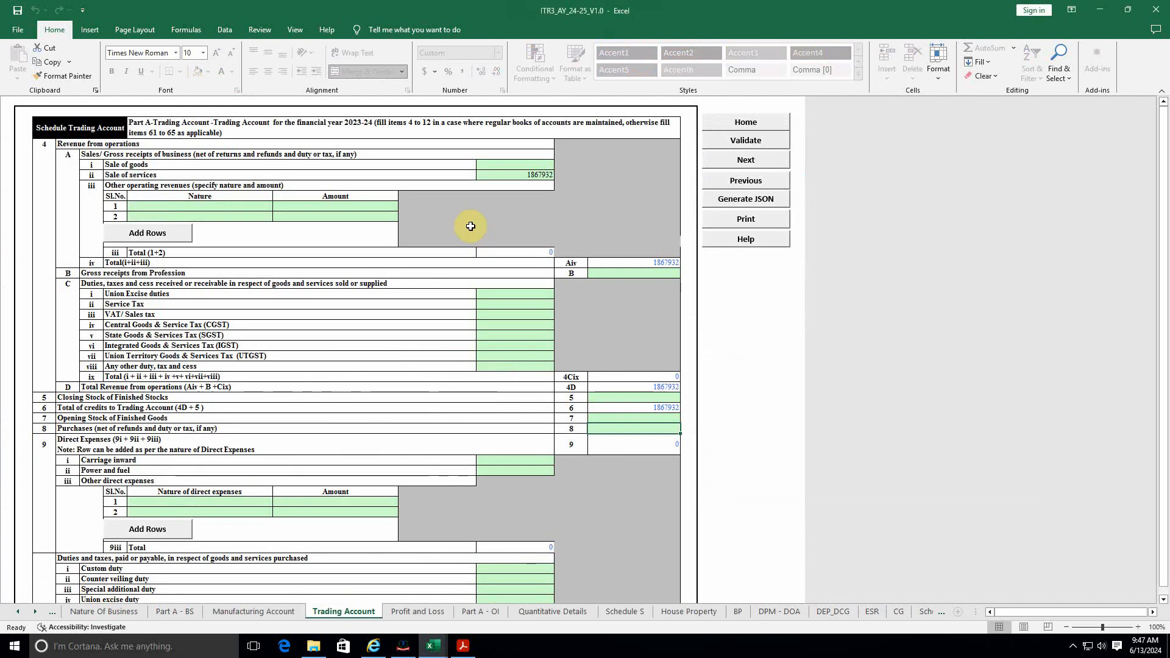
{"action": "type", "text": "773725"}
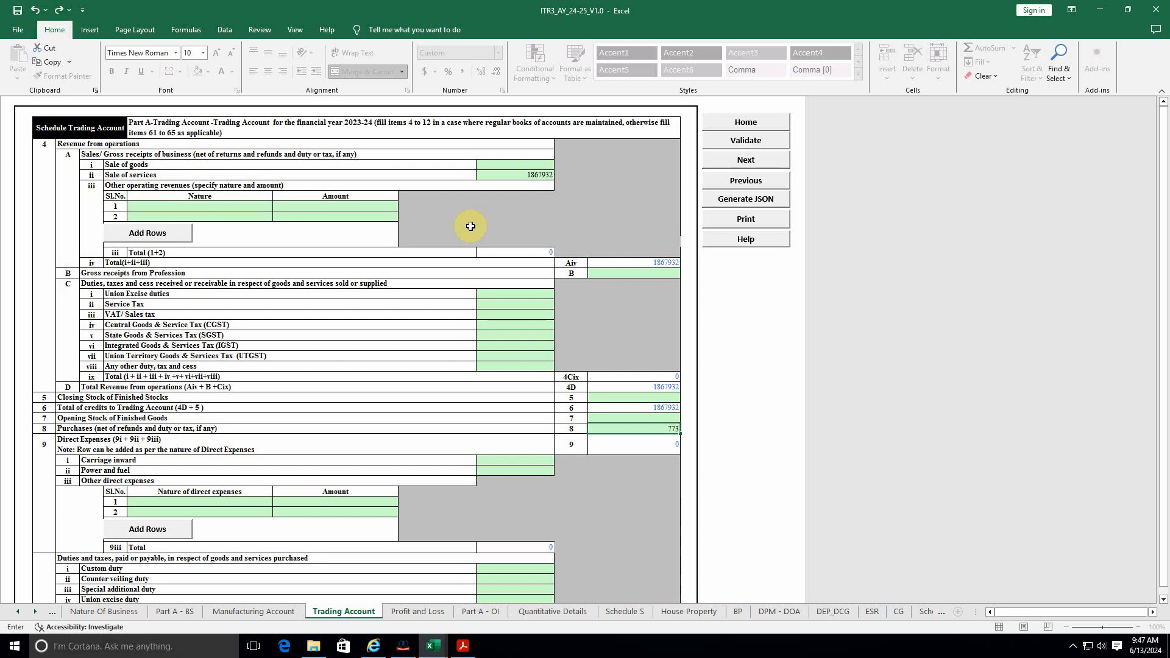
{"action": "left_click", "coordinate": [431, 392]}
{"action": "key", "text": "alt+Tab"}
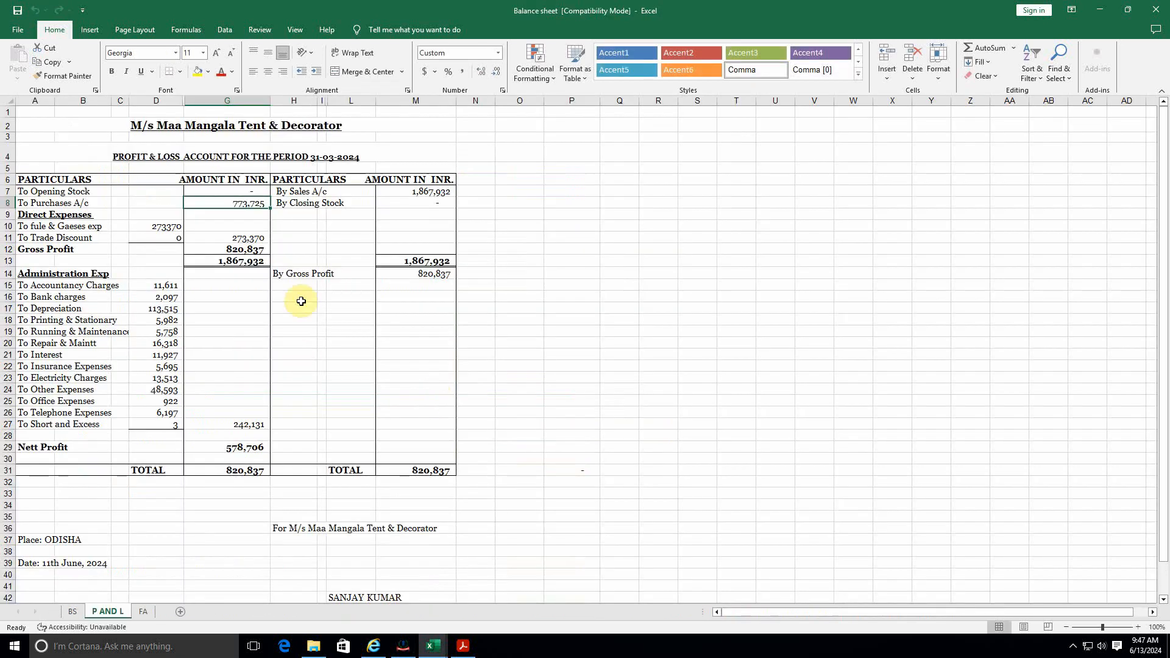
{"action": "left_click", "coordinate": [163, 226]}
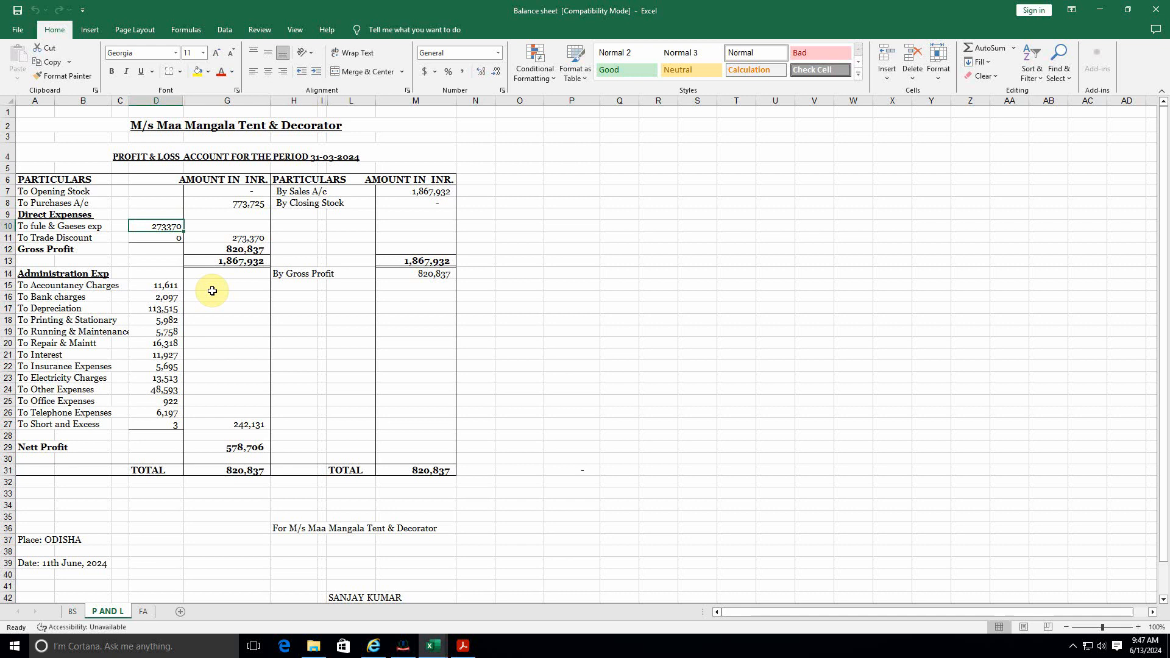
Step: Enter 273370 as Power and fuel under Direct Expenses, bringing gross profit to 820837
{"action": "key", "text": "alt+Tab"}
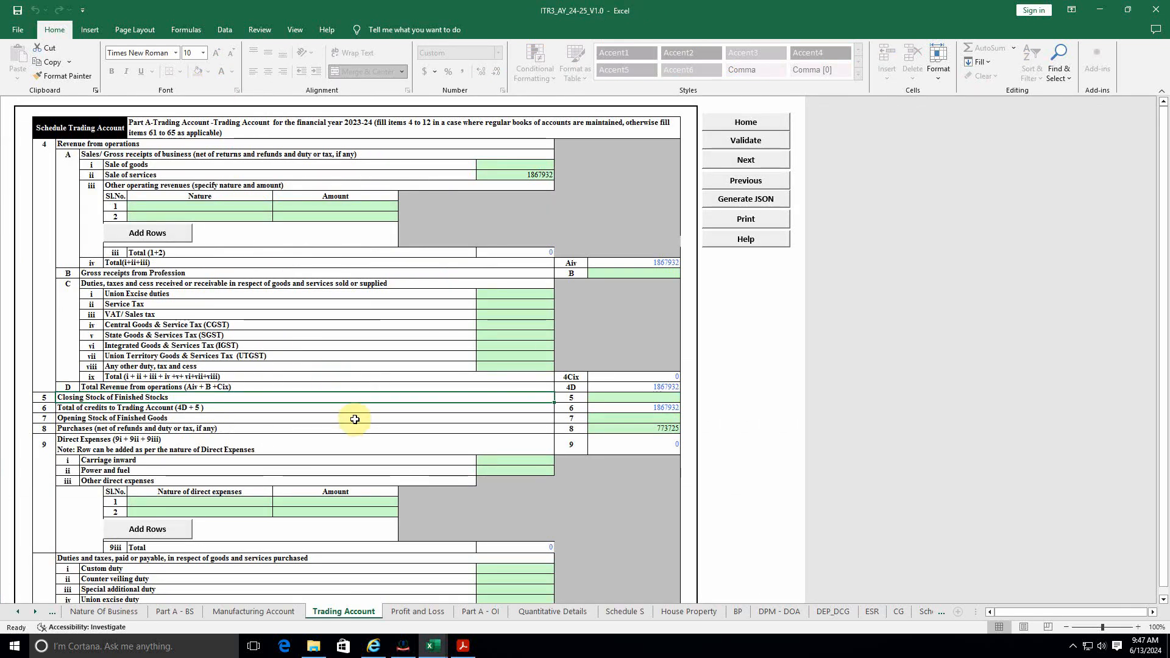
{"action": "left_click", "coordinate": [170, 443]}
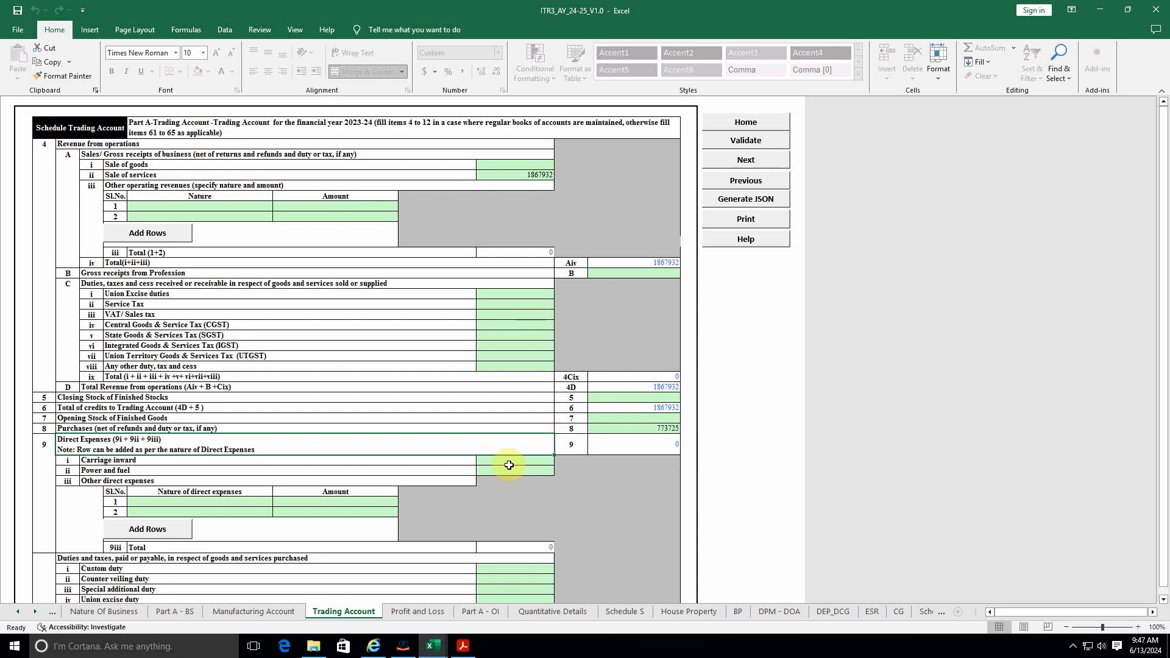
{"action": "left_click", "coordinate": [491, 471]}
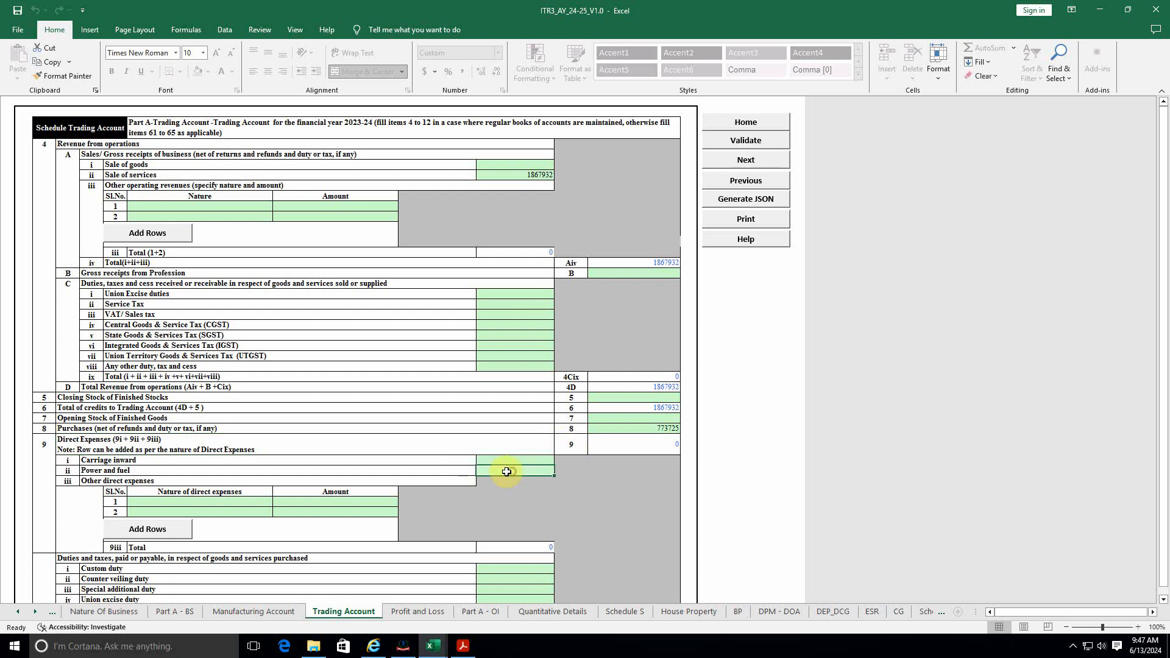
{"action": "key", "text": "alt+Tab"}
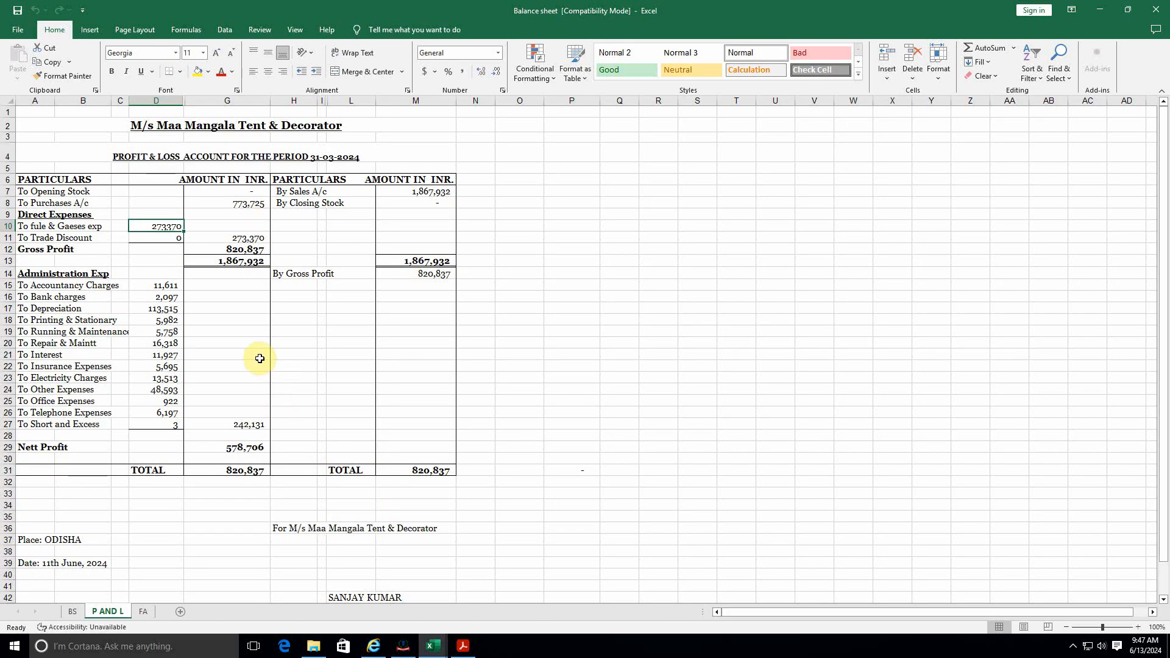
{"action": "key", "text": "alt+Tab"}
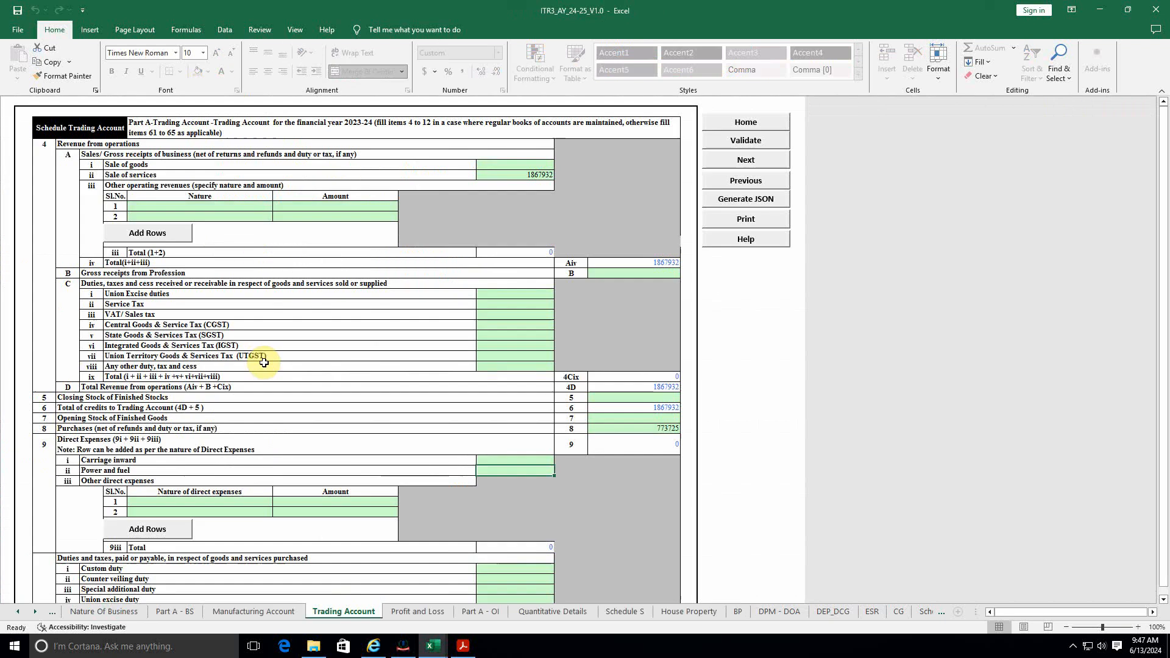
{"action": "type", "text": "273370"}
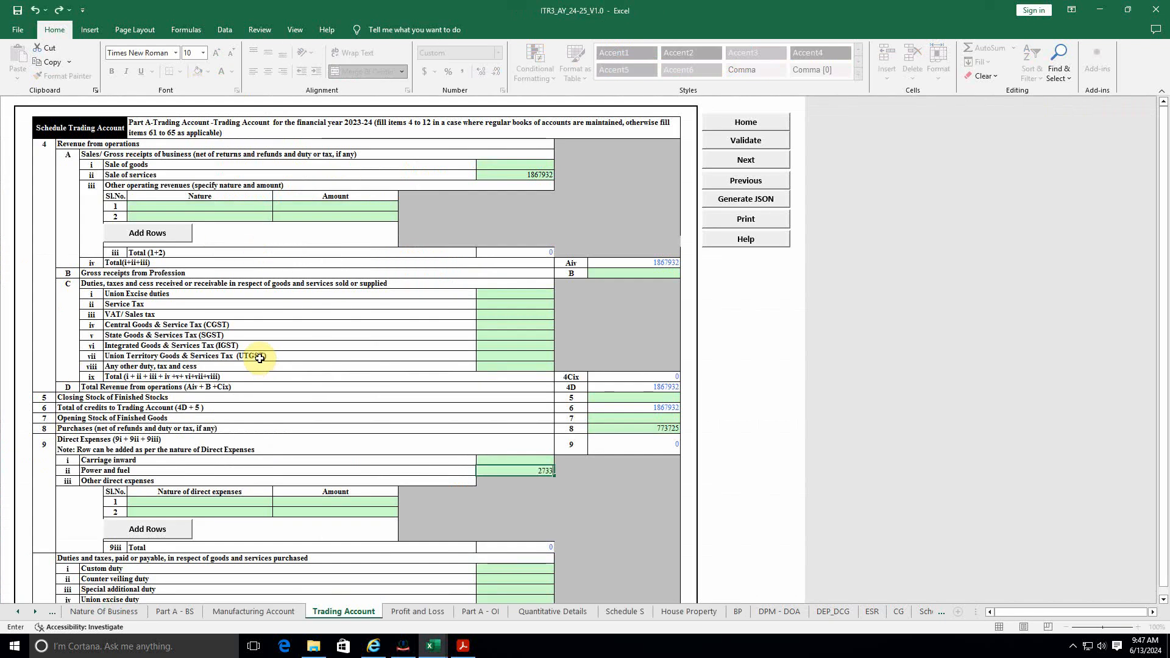
{"action": "left_click", "coordinate": [377, 473]}
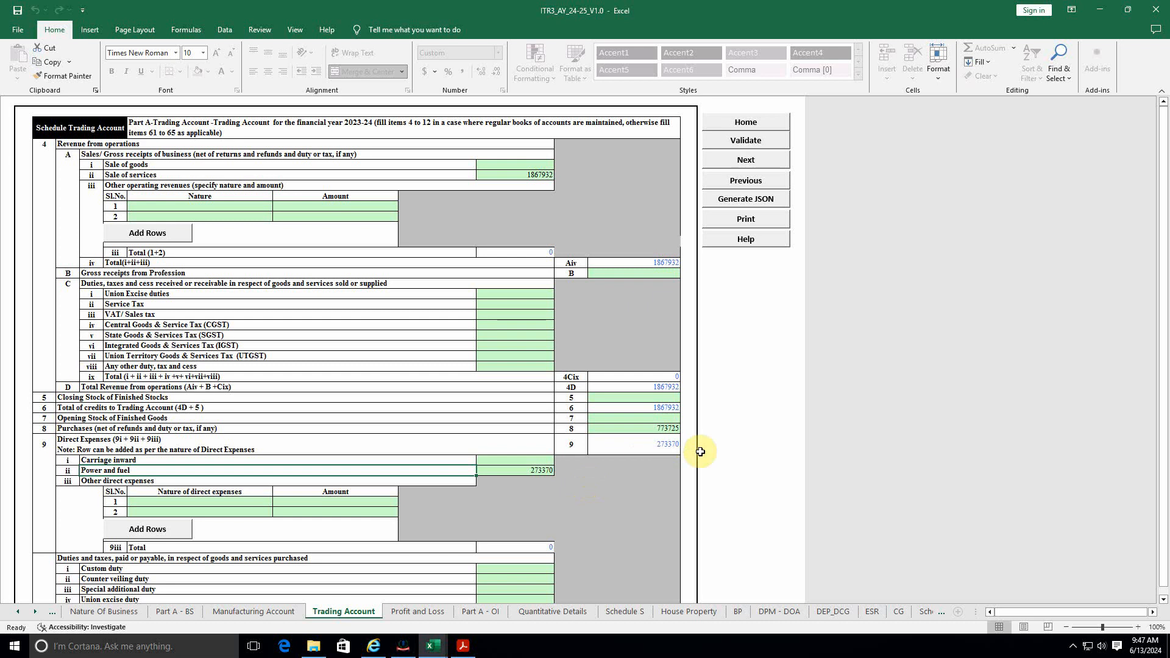
{"action": "scroll", "coordinate": [447, 516], "scroll_direction": "down", "scroll_amount": 2}
{"action": "scroll", "coordinate": [447, 517], "scroll_direction": "down", "scroll_amount": 1}
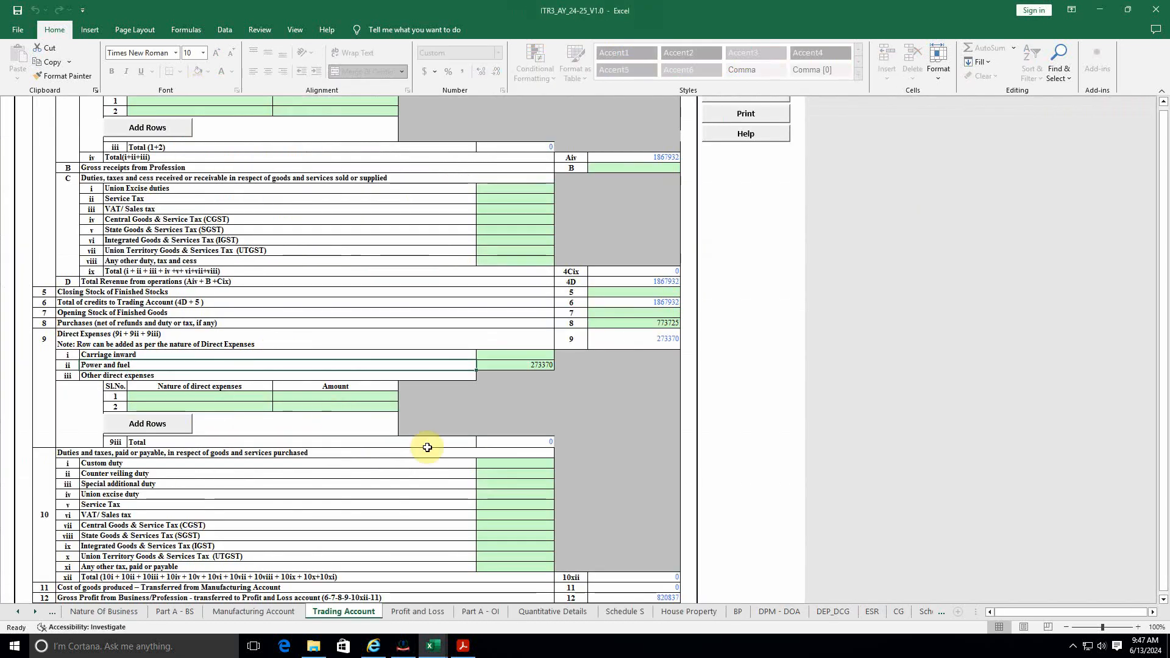
Step: Compare the Trading Account's 820837 gross profit with the P&L statement's 820,837
{"action": "scroll", "coordinate": [524, 439], "scroll_direction": "down", "scroll_amount": 2}
{"action": "left_click", "coordinate": [638, 528]}
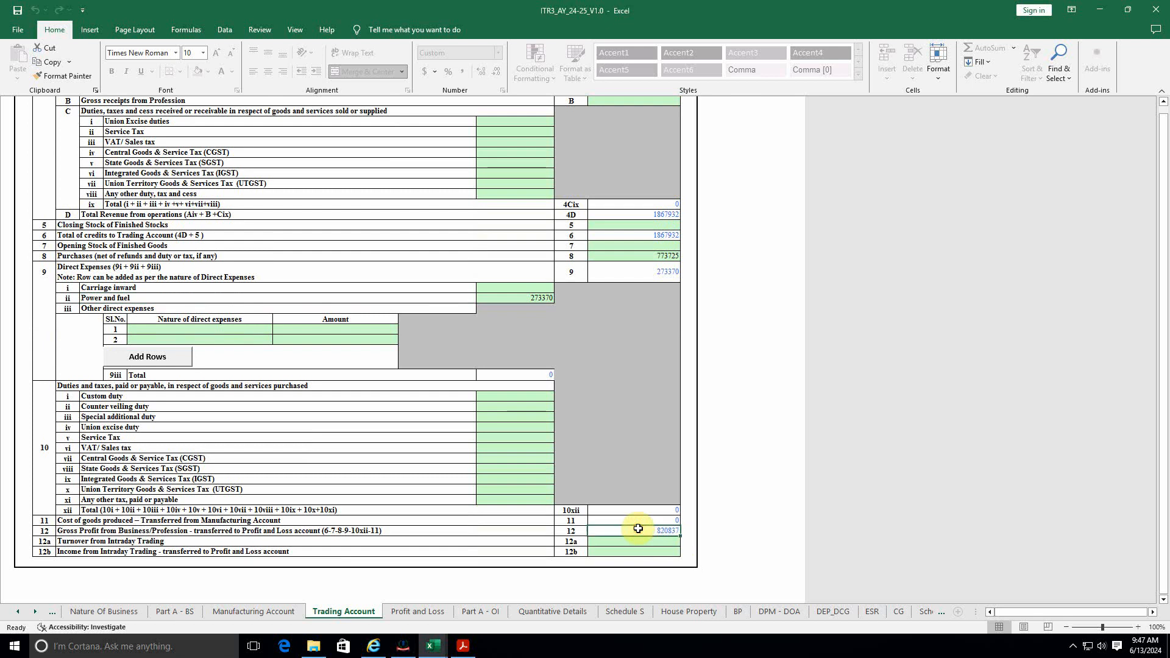
{"action": "key", "text": "alt+Tab"}
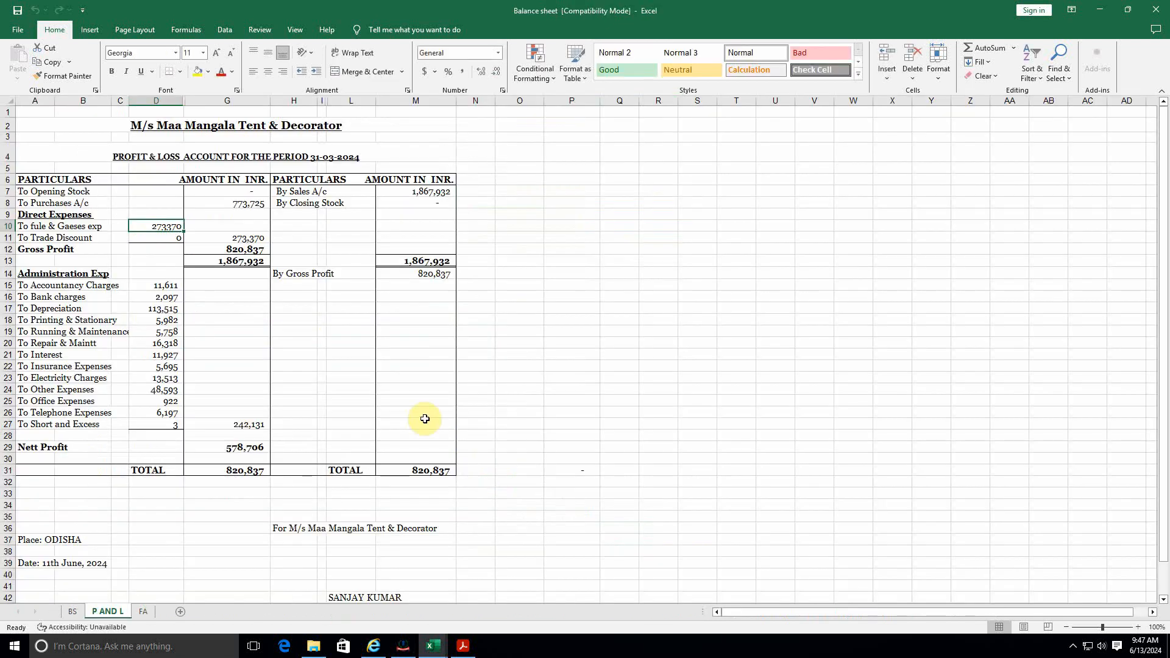
{"action": "left_click", "coordinate": [432, 274]}
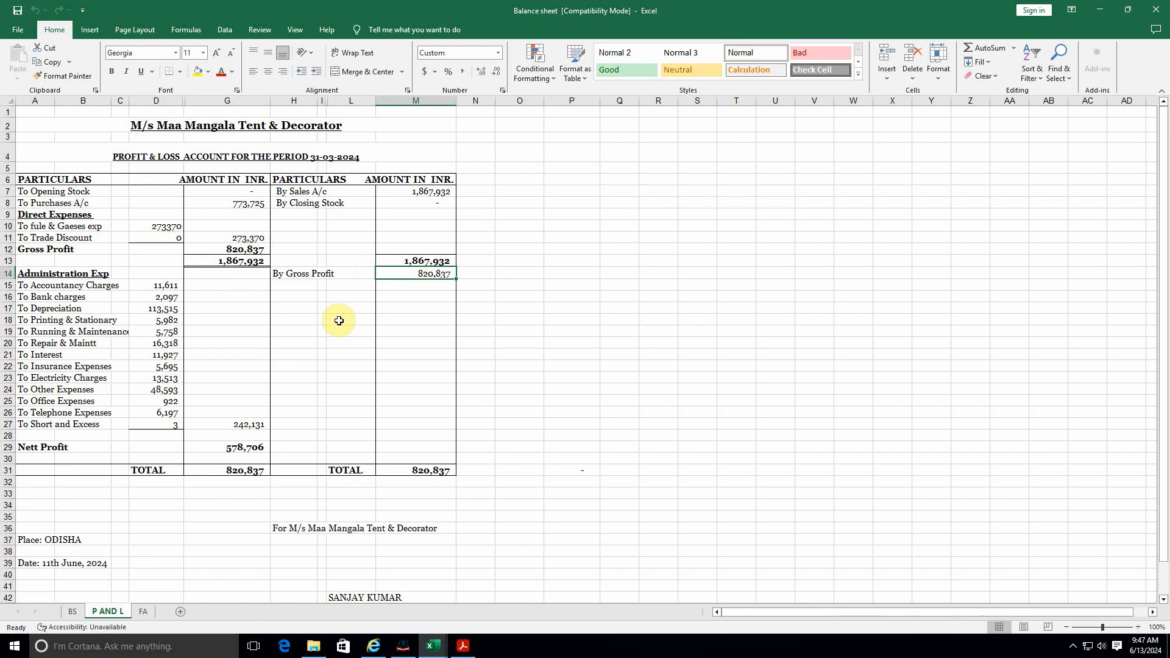
{"action": "key", "text": "alt+Tab"}
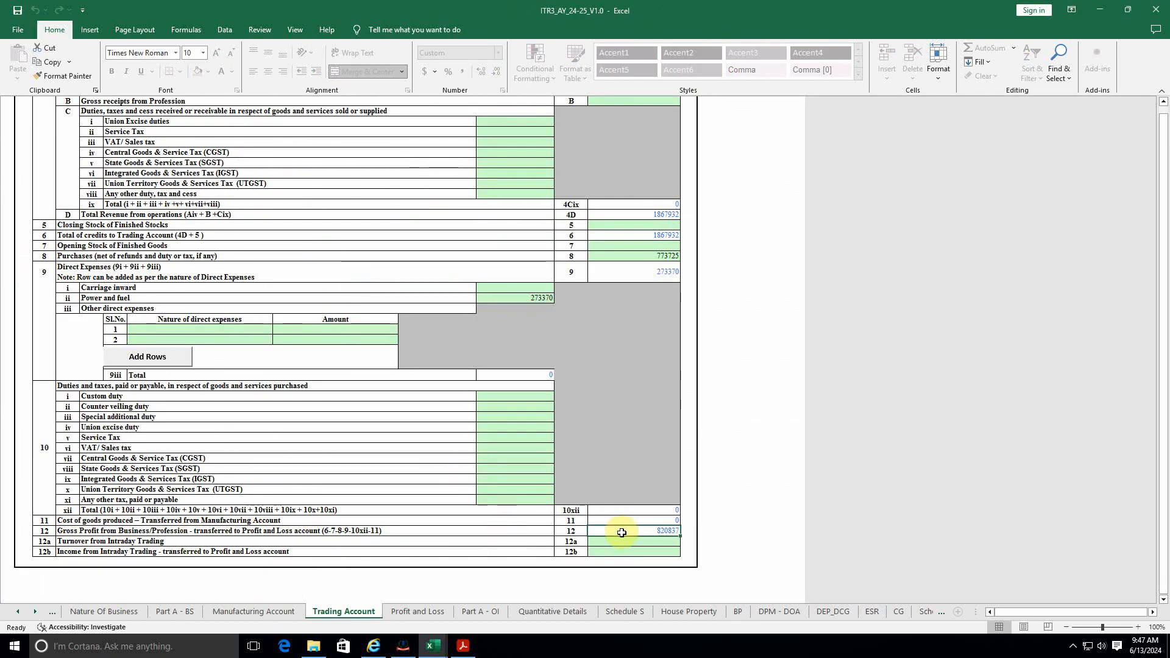
{"action": "left_click", "coordinate": [417, 611]}
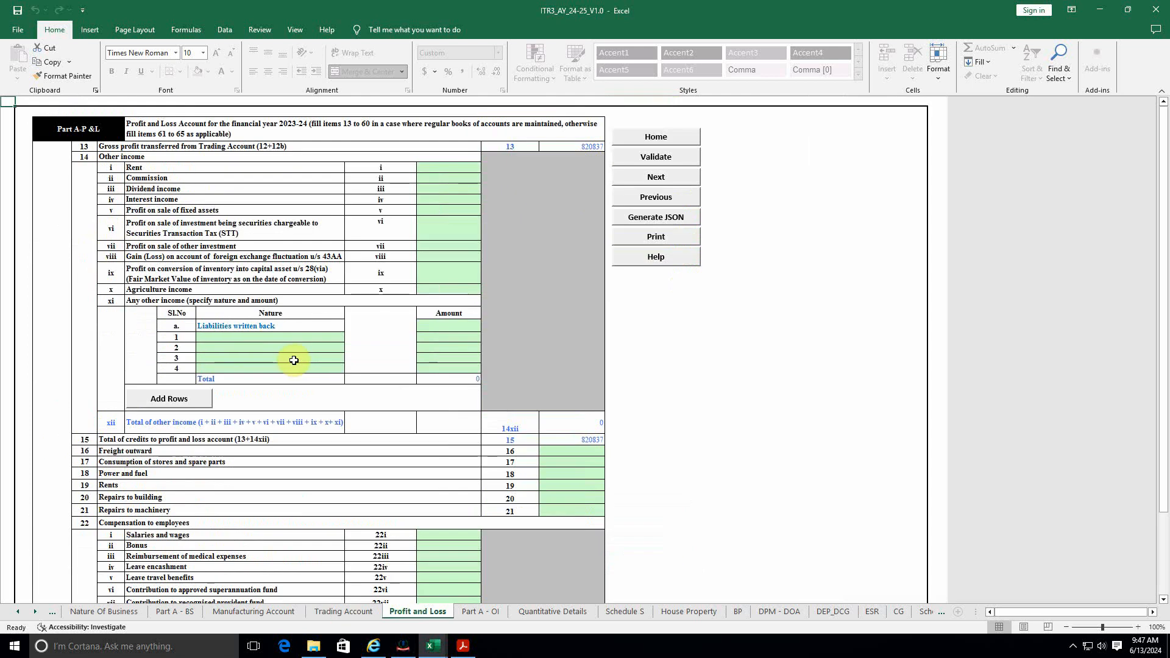
{"action": "key", "text": "alt+Tab"}
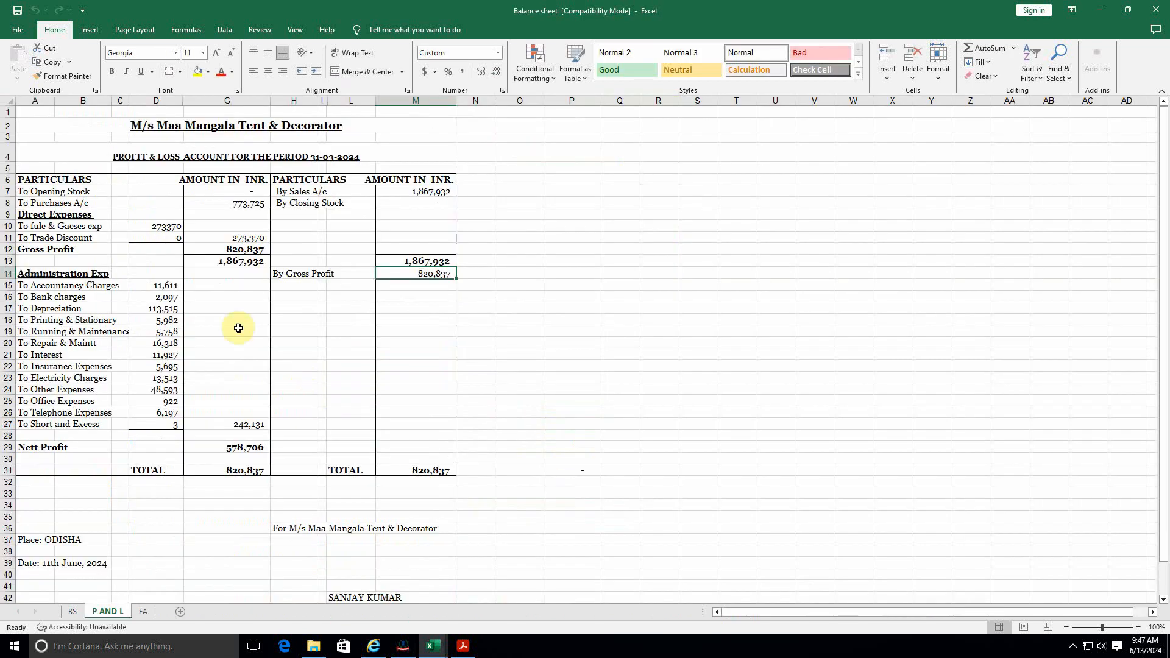
{"action": "left_click_drag", "start_coordinate": [162, 285], "coordinate": [169, 434]}
{"action": "key", "text": "alt+Tab"}
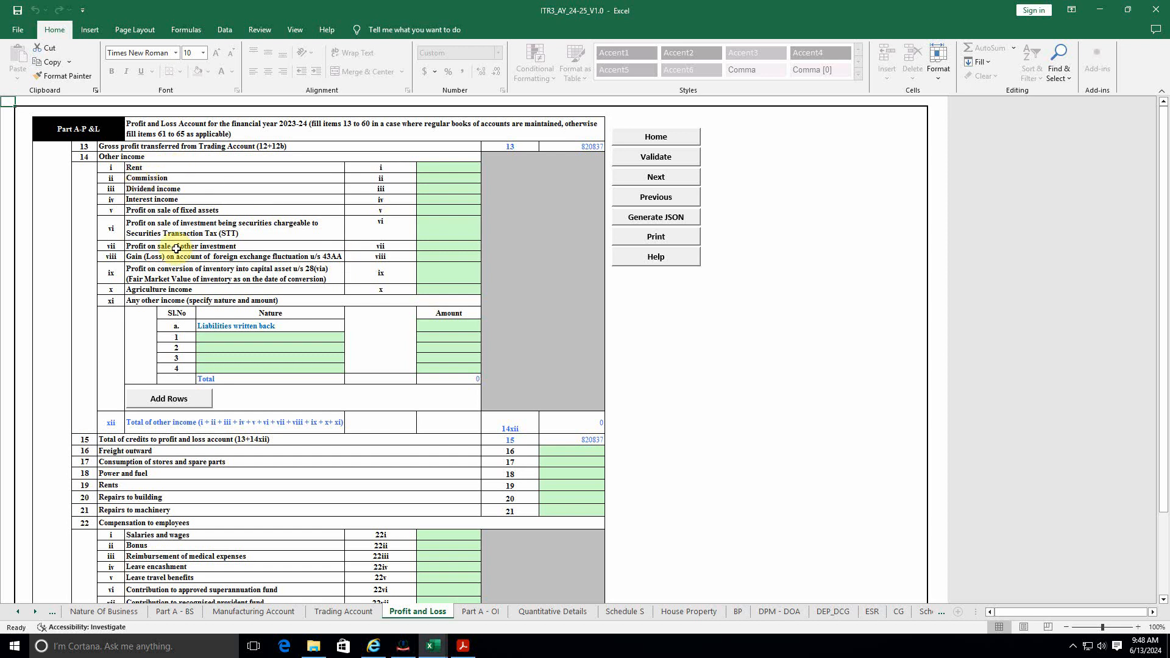
{"action": "scroll", "coordinate": [273, 332], "scroll_direction": "down", "scroll_amount": 2}
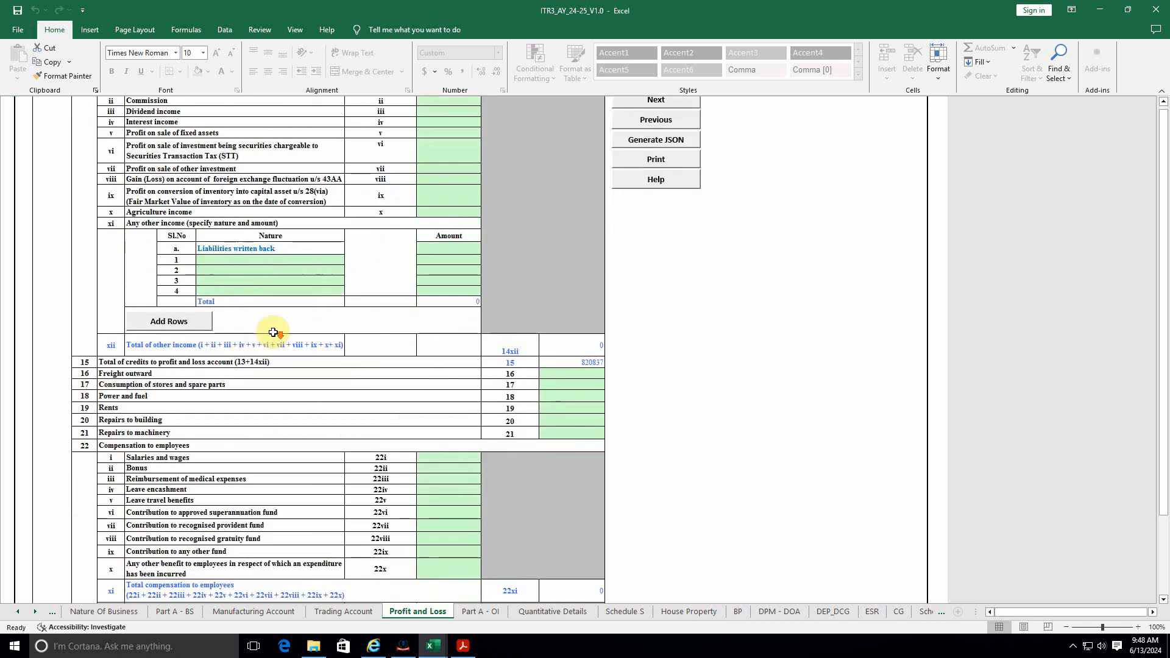
{"action": "left_click", "coordinate": [214, 385]}
{"action": "key", "text": "alt+Tab"}
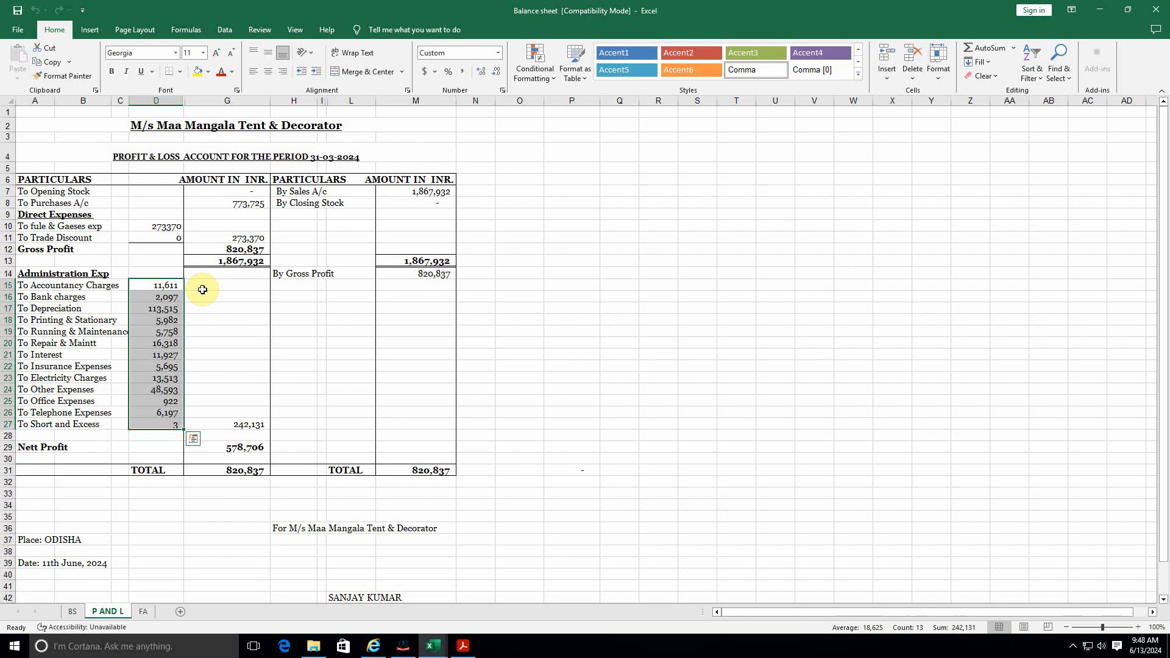
{"action": "left_click", "coordinate": [138, 323]}
{"action": "left_click", "coordinate": [155, 287]}
{"action": "key", "text": "alt+Tab"}
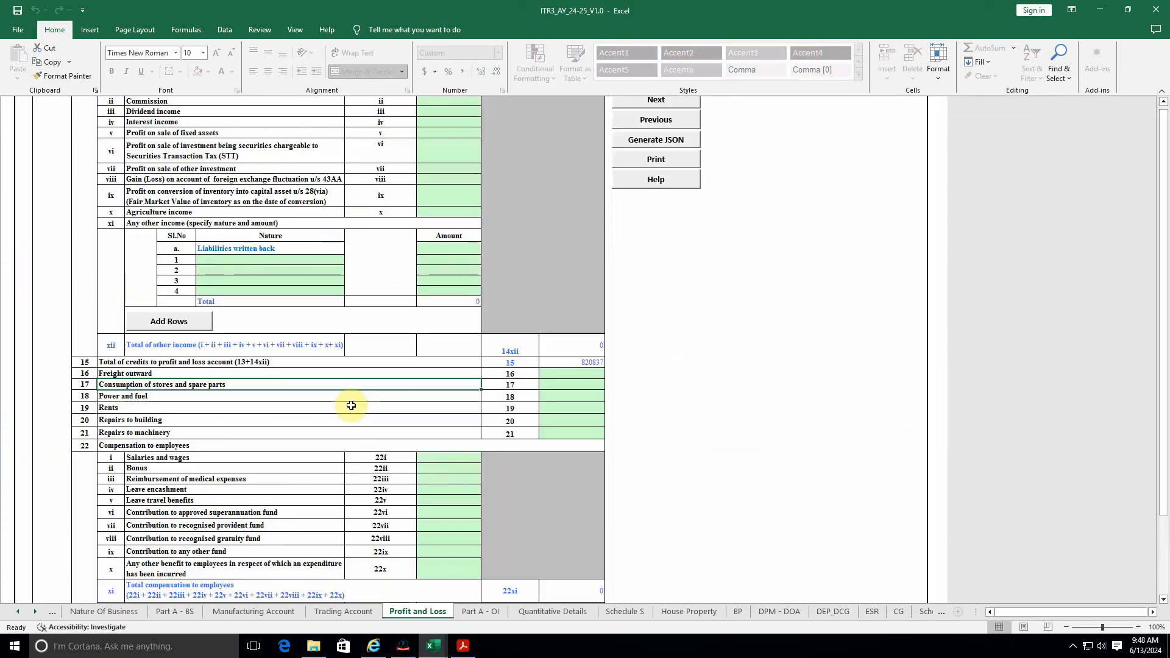
{"action": "scroll", "coordinate": [368, 420], "scroll_direction": "down", "scroll_amount": 6}
{"action": "scroll", "coordinate": [368, 420], "scroll_direction": "down", "scroll_amount": 9}
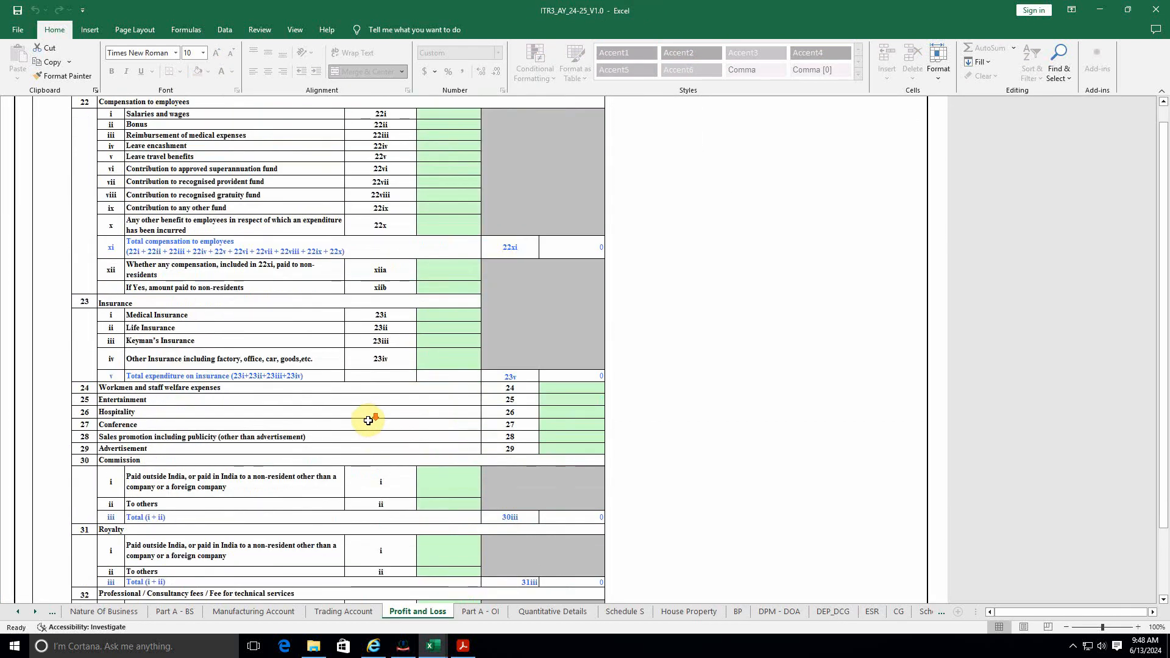
{"action": "scroll", "coordinate": [368, 421], "scroll_direction": "down", "scroll_amount": 8}
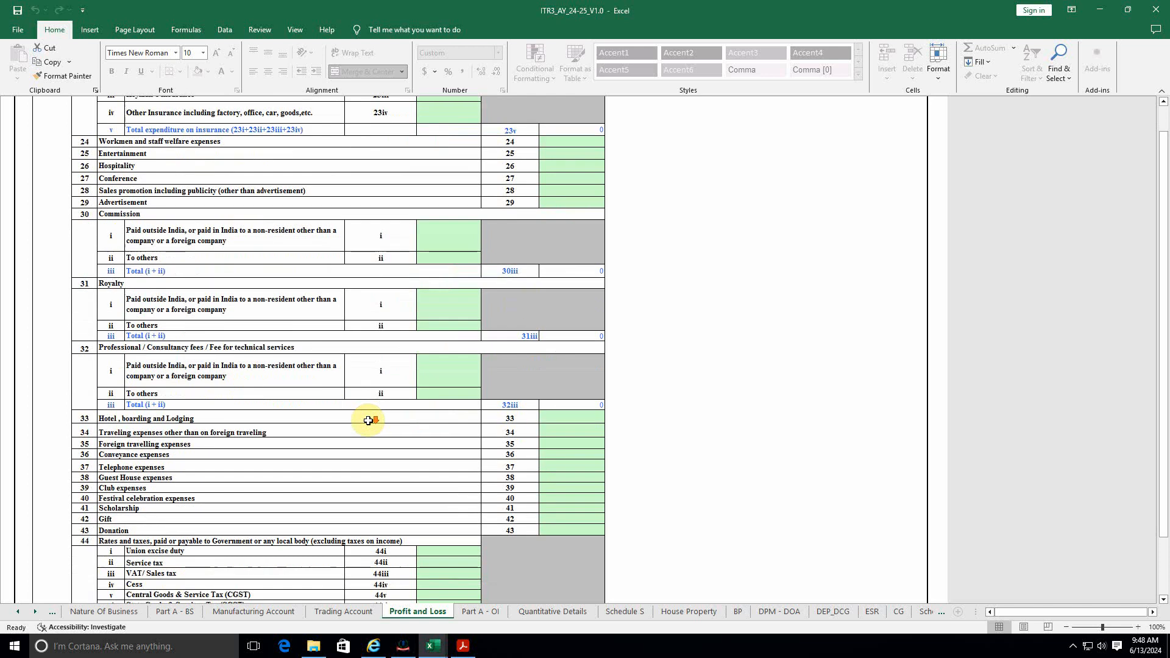
{"action": "scroll", "coordinate": [368, 421], "scroll_direction": "down", "scroll_amount": 7}
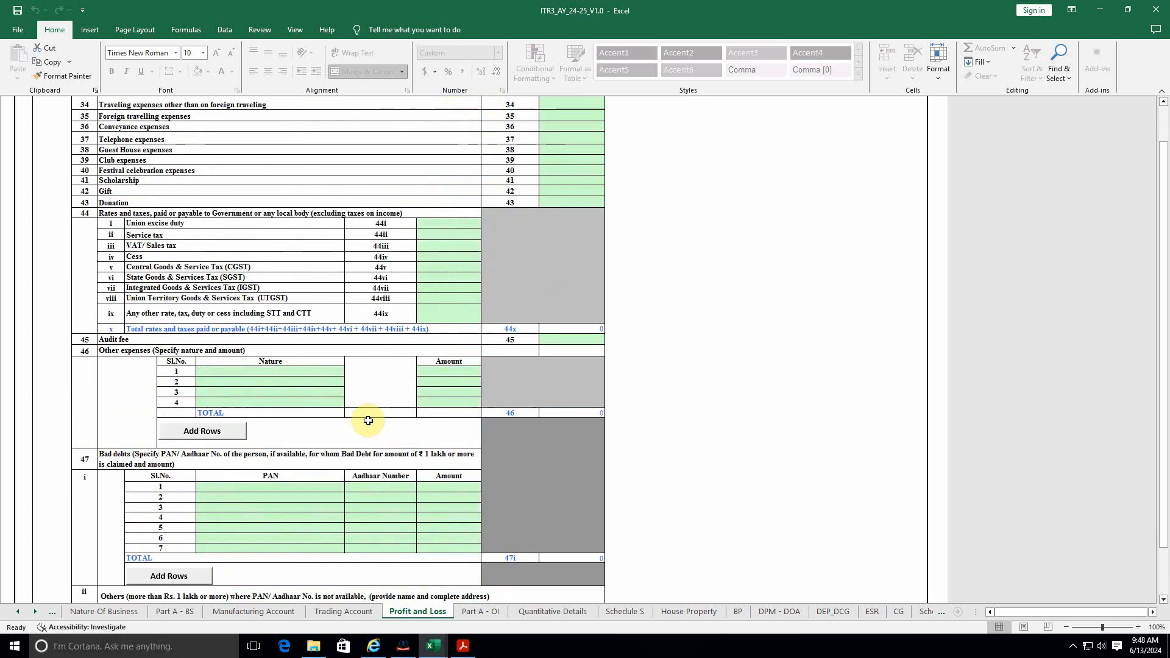
{"action": "scroll", "coordinate": [368, 421], "scroll_direction": "up", "scroll_amount": 8}
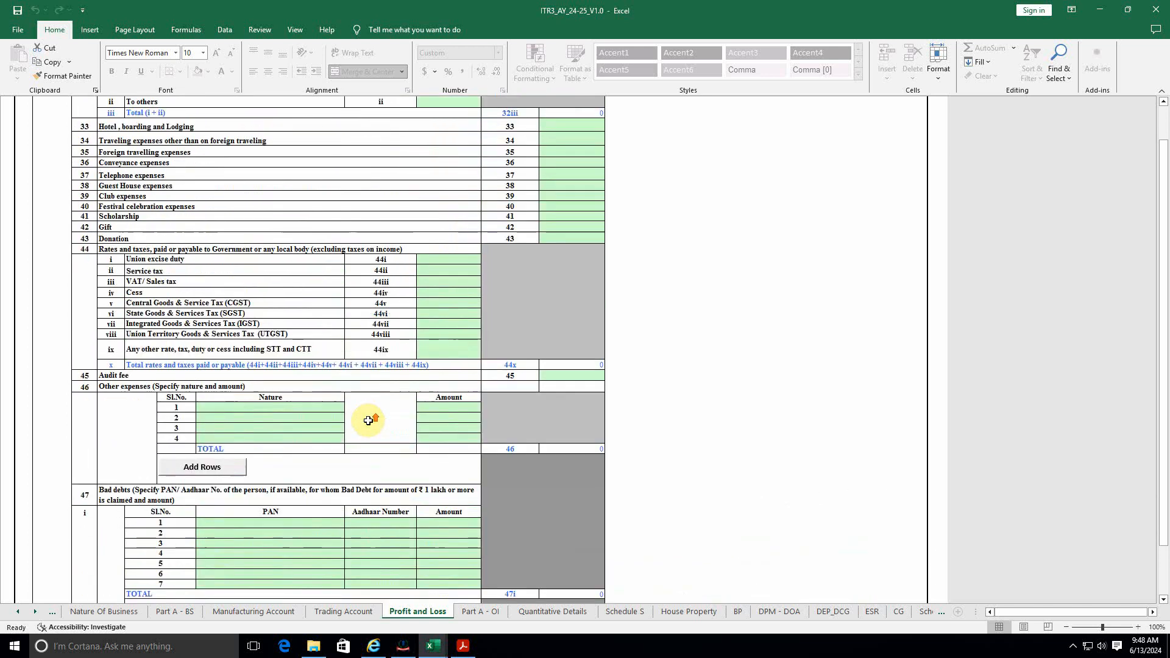
{"action": "scroll", "coordinate": [368, 420], "scroll_direction": "up", "scroll_amount": 2}
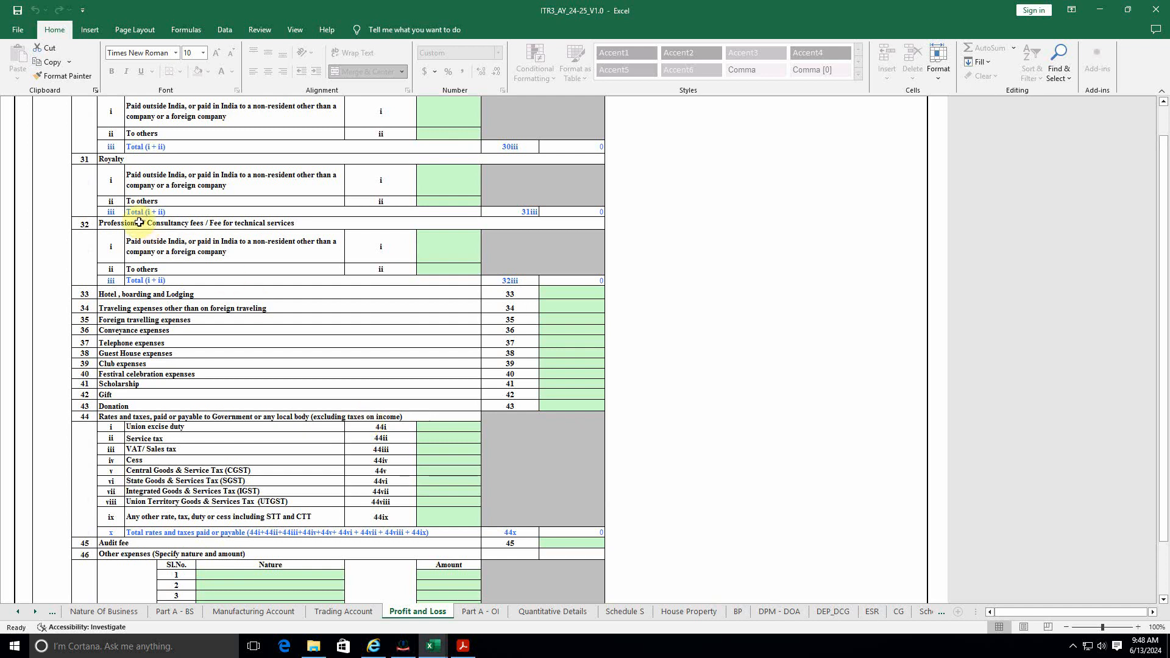
{"action": "left_click", "coordinate": [456, 261]}
{"action": "key", "text": "alt+Tab"}
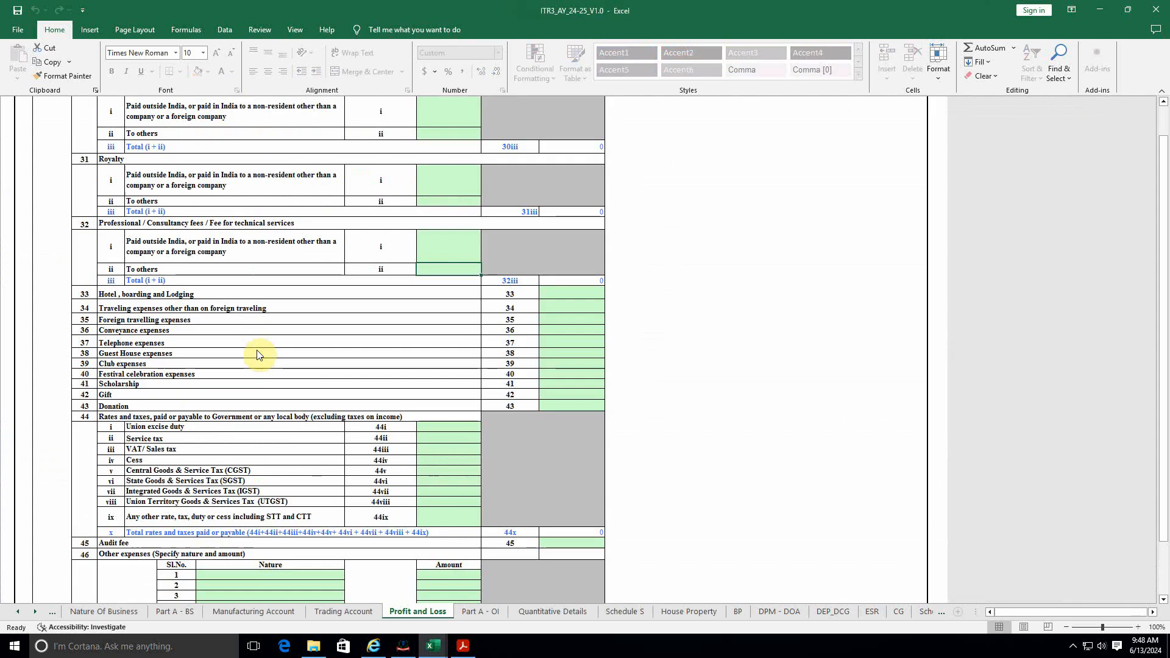
Step: Enter 11611 as professional fees to others in item 32 and colour that statement figure red
{"action": "key", "text": "alt+Tab"}
{"action": "type", "text": "11"}
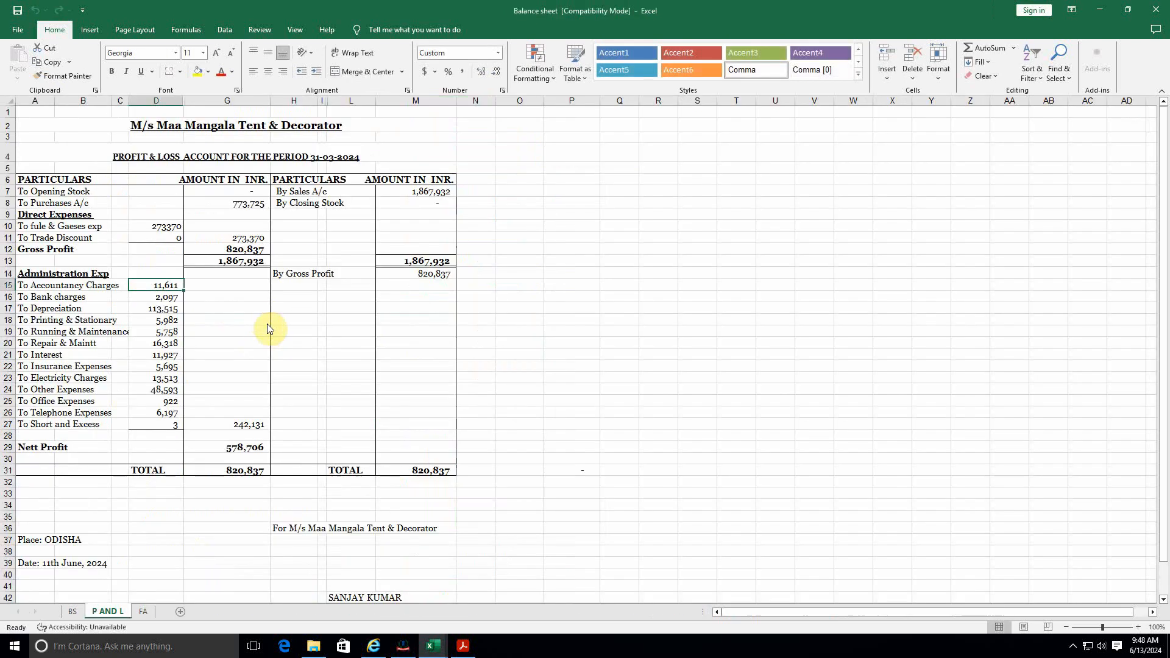
{"action": "key", "text": "alt+Tab"}
{"action": "left_click", "coordinate": [224, 73]}
Step: Pick the 113,515 depreciation figure and select the item 52 depreciation and amortization cell
{"action": "left_click", "coordinate": [169, 298]}
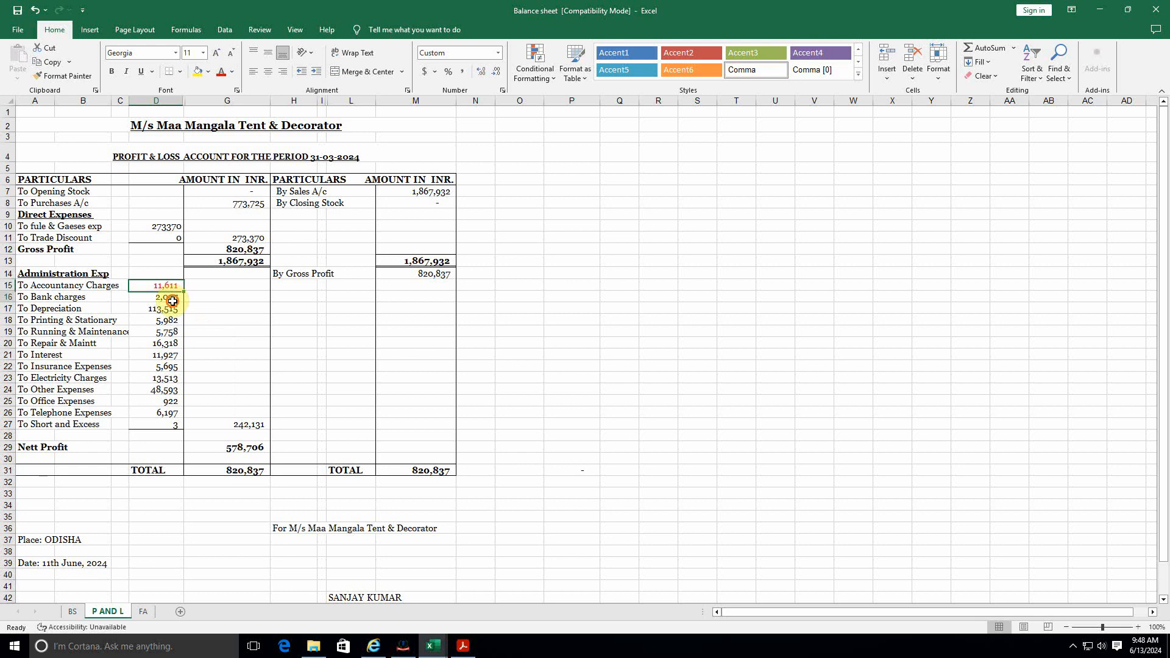
{"action": "left_click", "coordinate": [163, 309]}
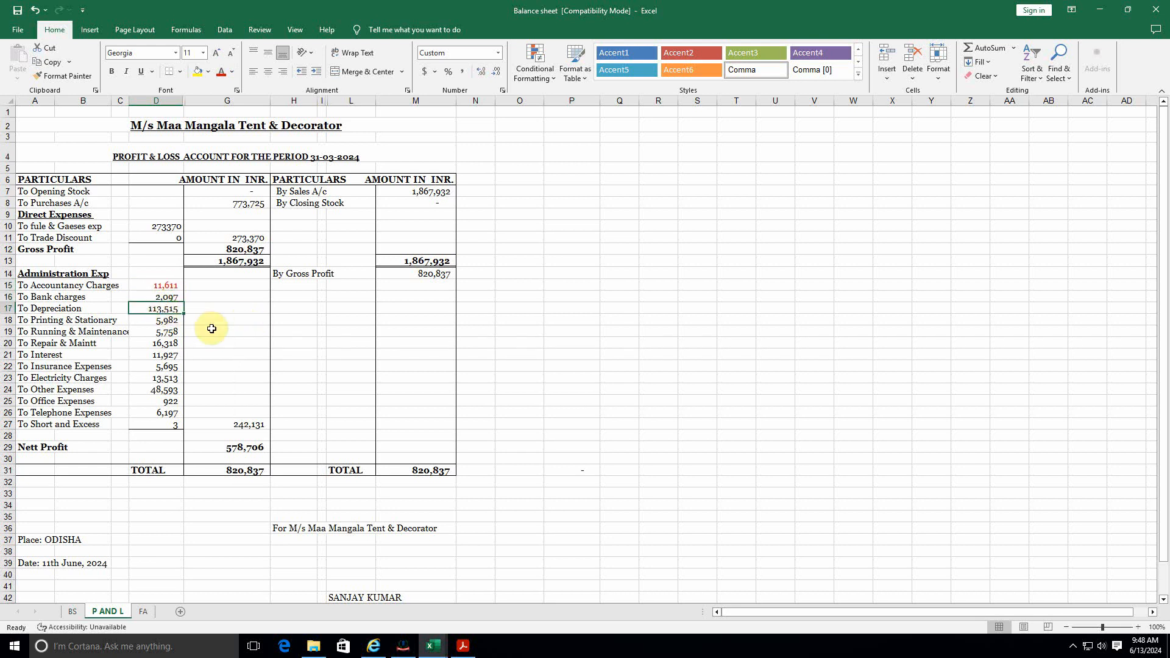
{"action": "key", "text": "alt+Tab"}
{"action": "scroll", "coordinate": [341, 417], "scroll_direction": "down", "scroll_amount": 5}
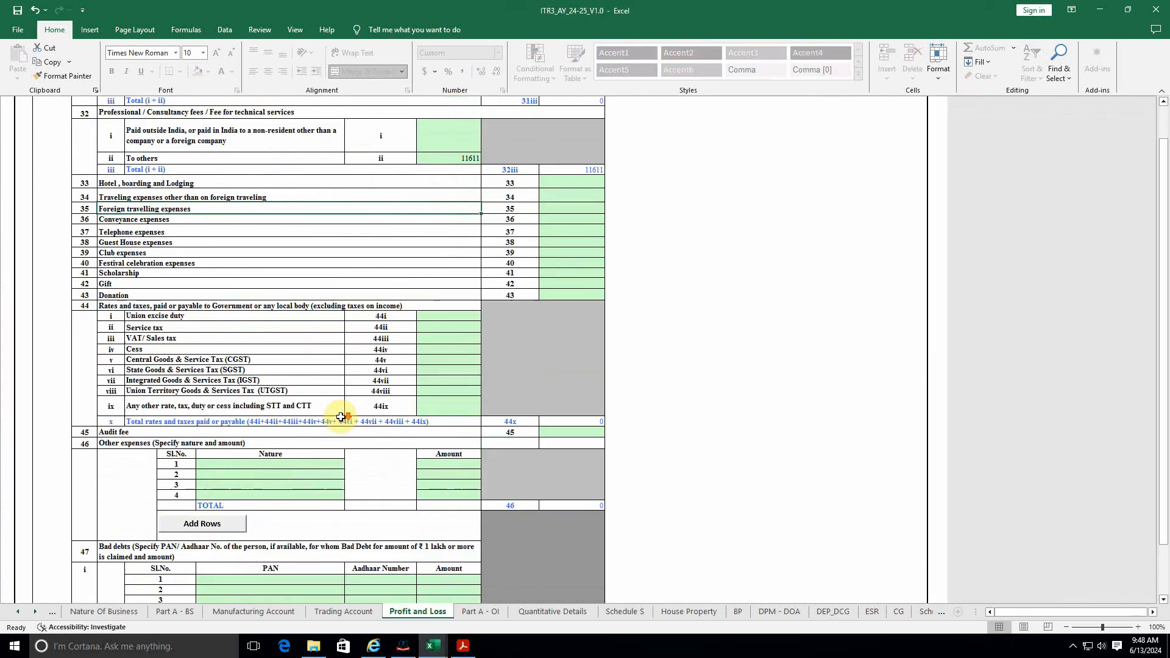
{"action": "scroll", "coordinate": [340, 417], "scroll_direction": "down", "scroll_amount": 14}
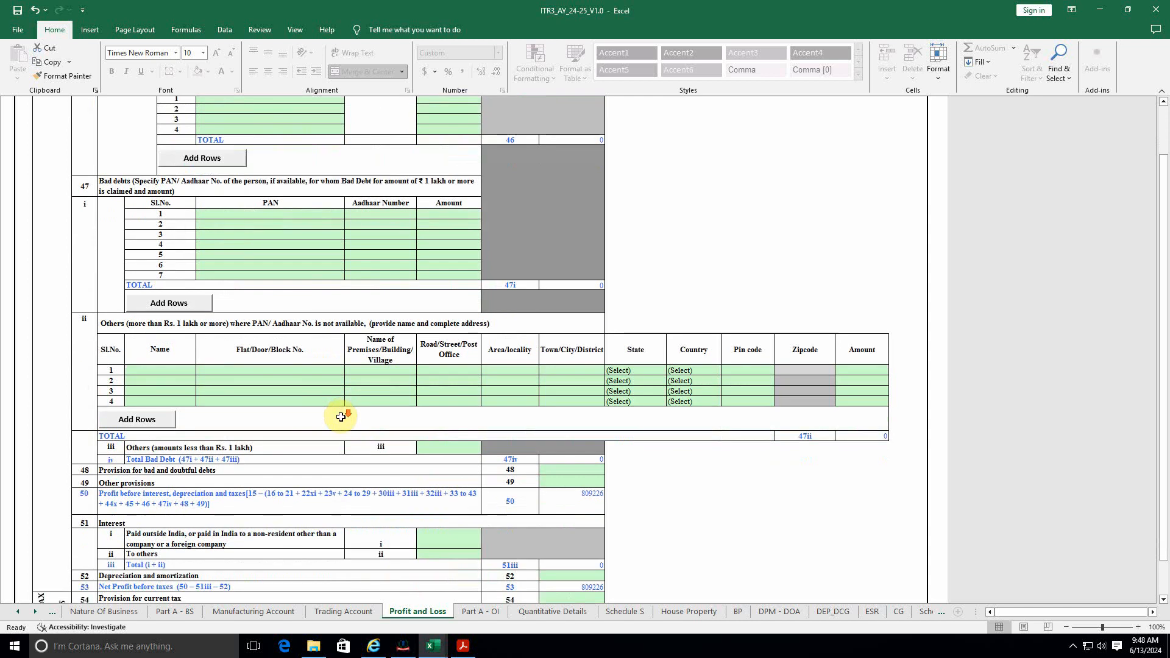
{"action": "scroll", "coordinate": [341, 417], "scroll_direction": "down", "scroll_amount": 3}
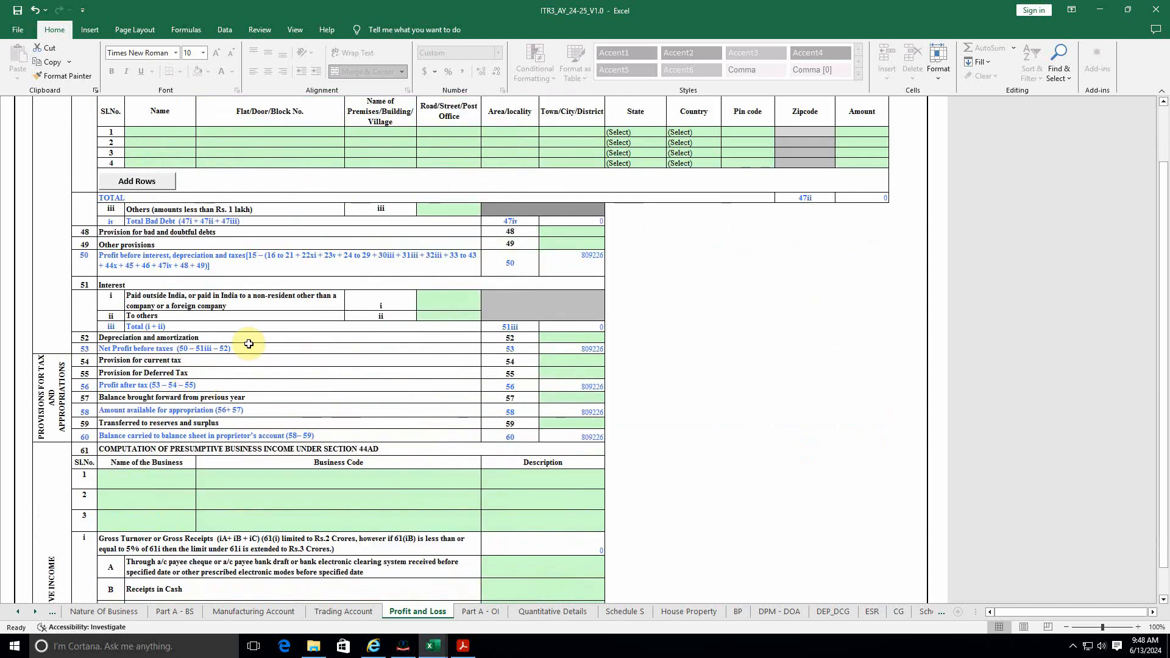
{"action": "left_click", "coordinate": [561, 337]}
{"action": "key", "text": "alt+Tab"}
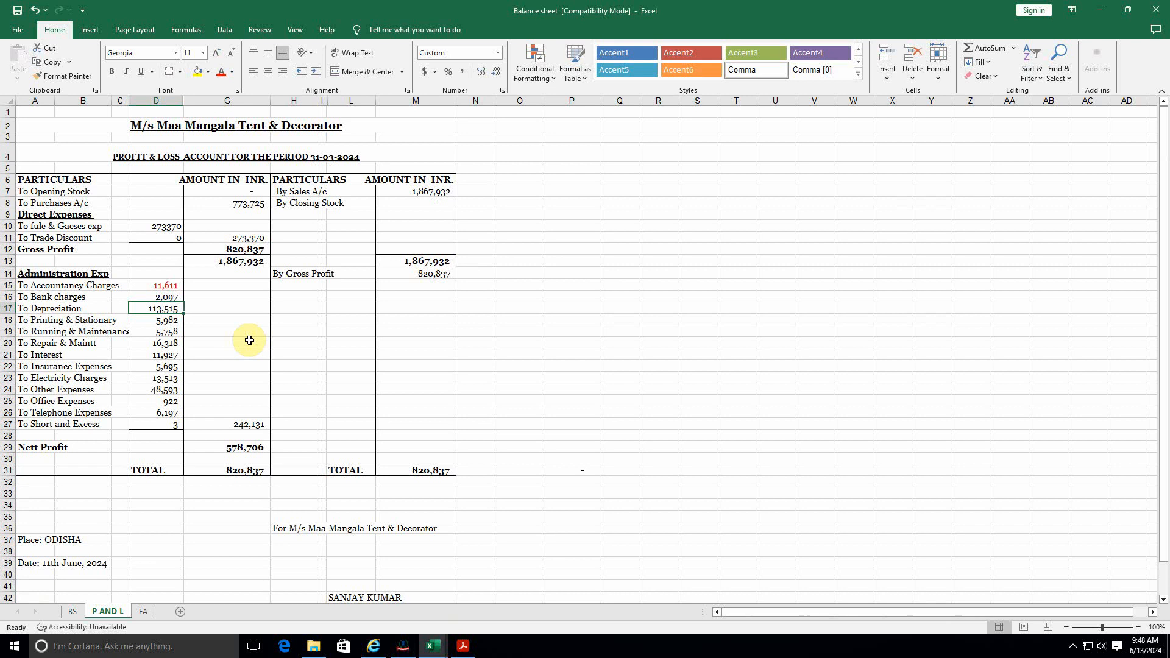
Step: Put 113515 in the row 52 depreciation cell, giving 695711 net profit before taxes
{"action": "key", "text": "alt+Tab"}
{"action": "type", "text": "113"}
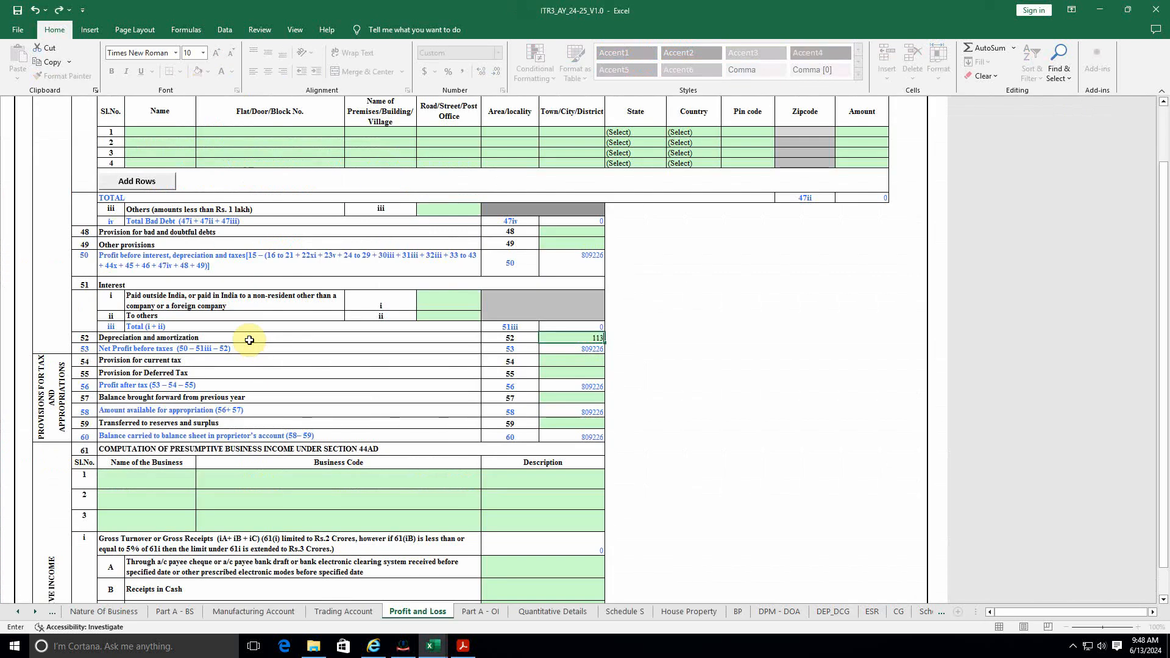
{"action": "left_click", "coordinate": [405, 349]}
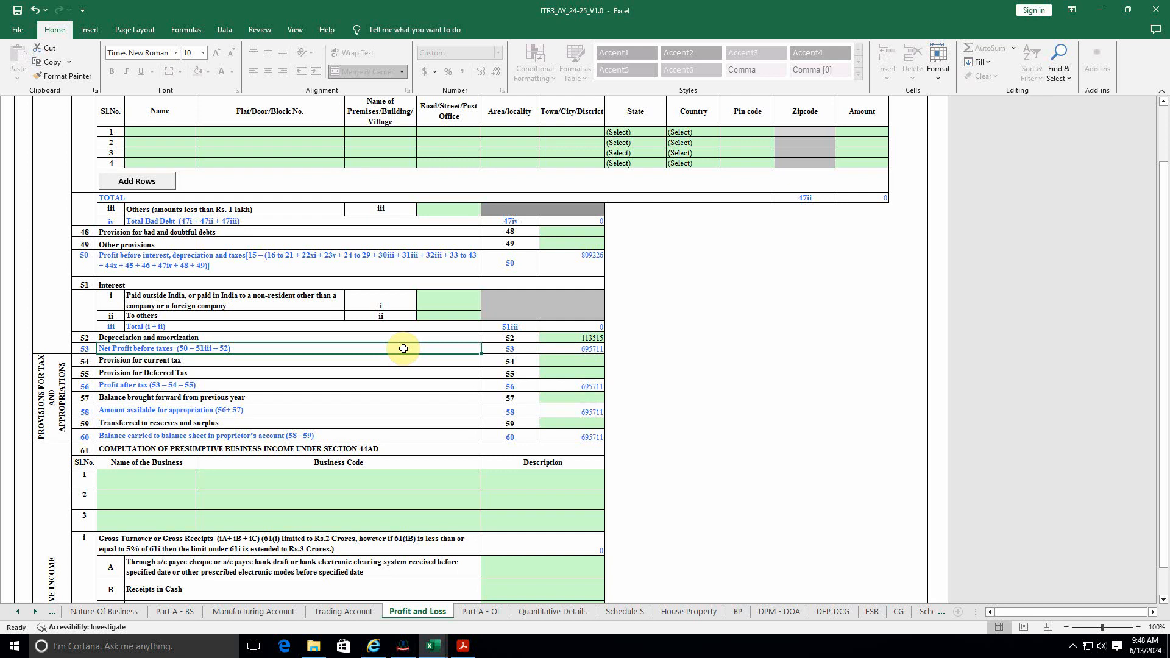
{"action": "left_click", "coordinate": [591, 338]}
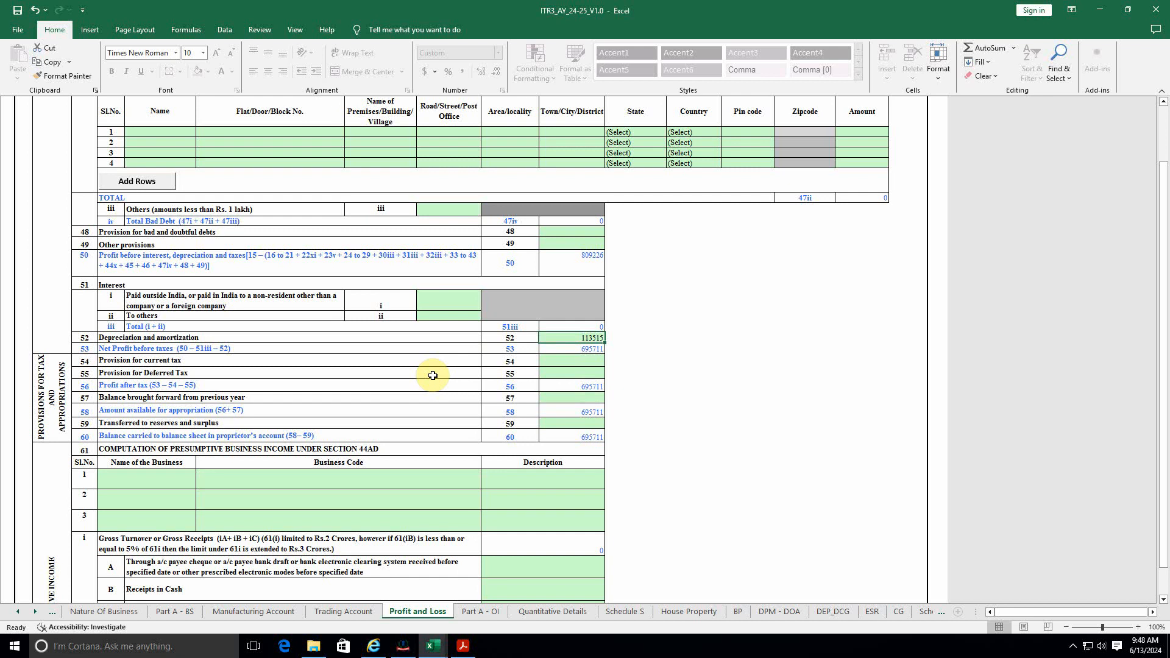
{"action": "key", "text": "alt+Tab"}
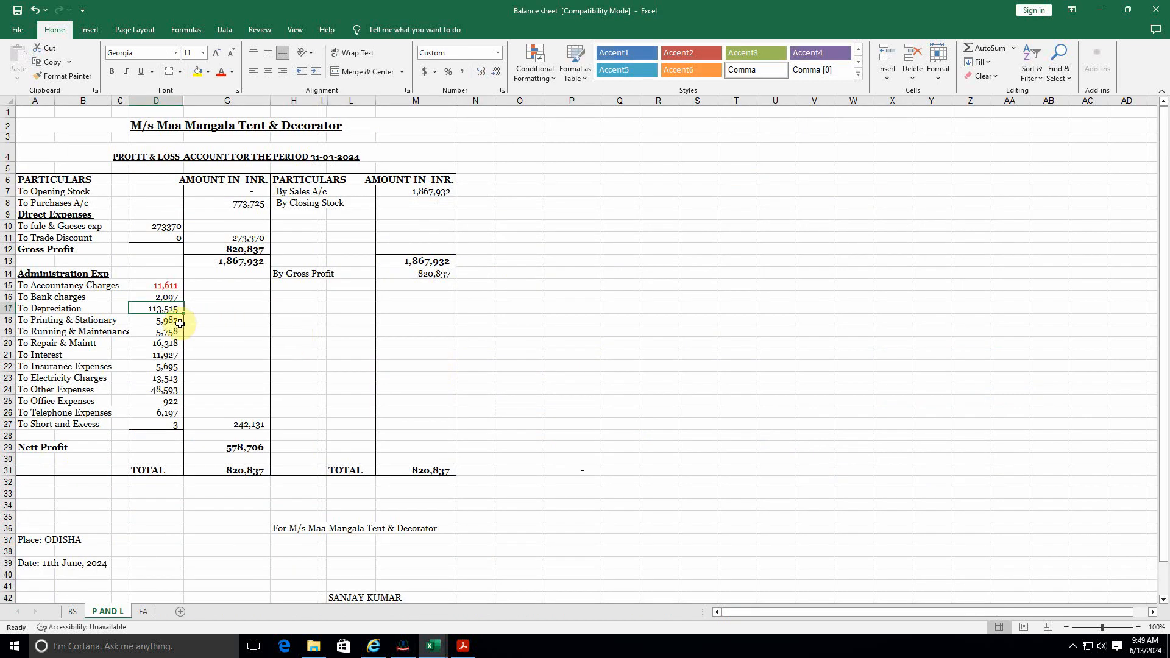
{"action": "left_click", "coordinate": [163, 333]}
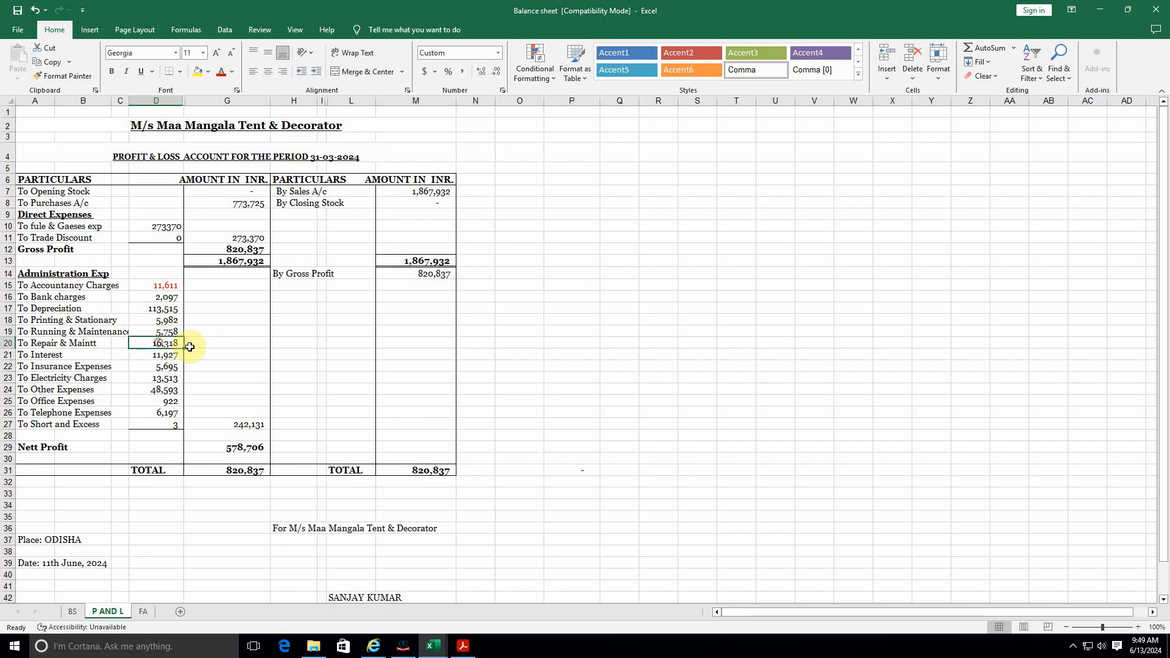
{"action": "key", "text": "alt+Tab"}
{"action": "scroll", "coordinate": [308, 329], "scroll_direction": "up", "scroll_amount": 10}
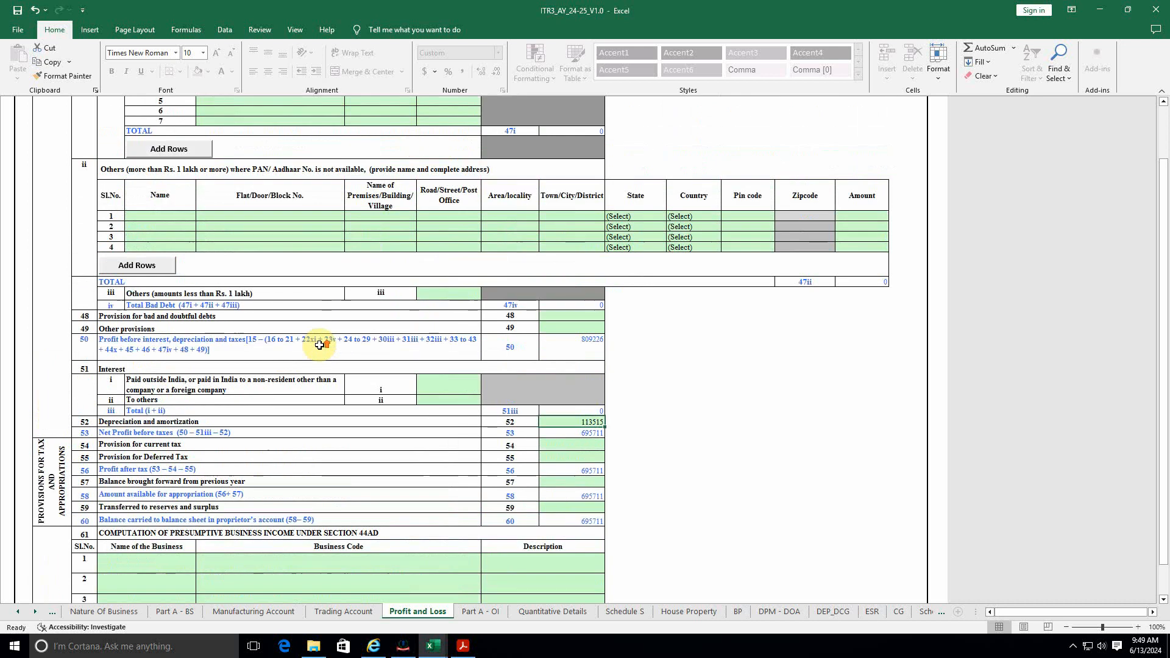
{"action": "scroll", "coordinate": [319, 345], "scroll_direction": "up", "scroll_amount": 8}
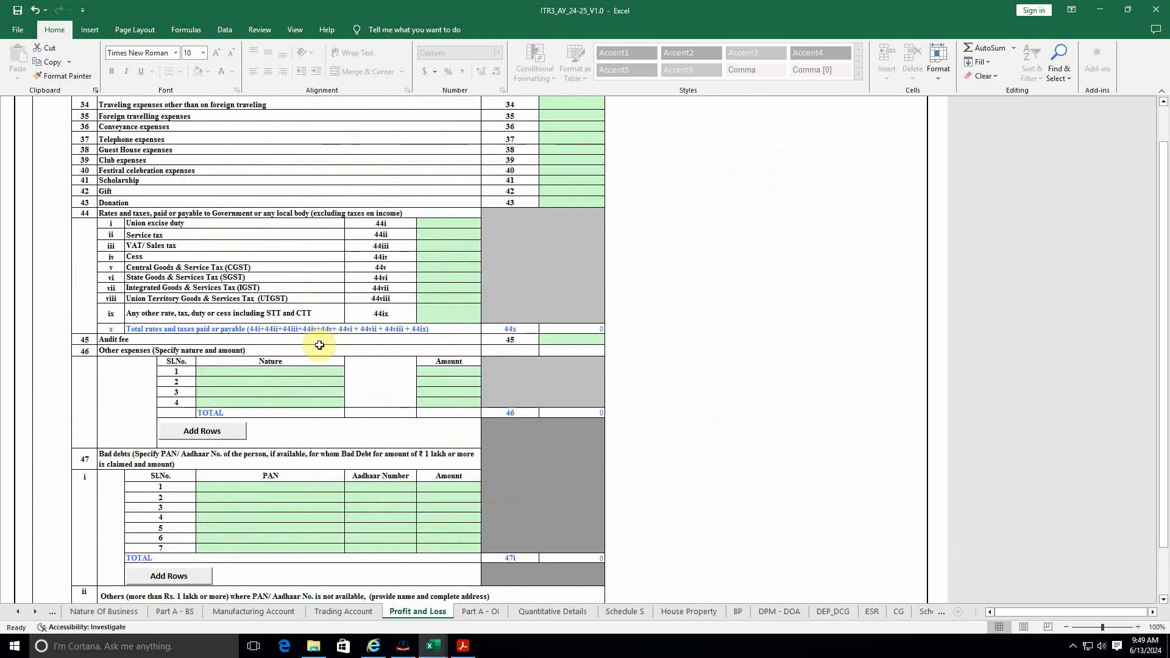
{"action": "scroll", "coordinate": [320, 344], "scroll_direction": "up", "scroll_amount": 15}
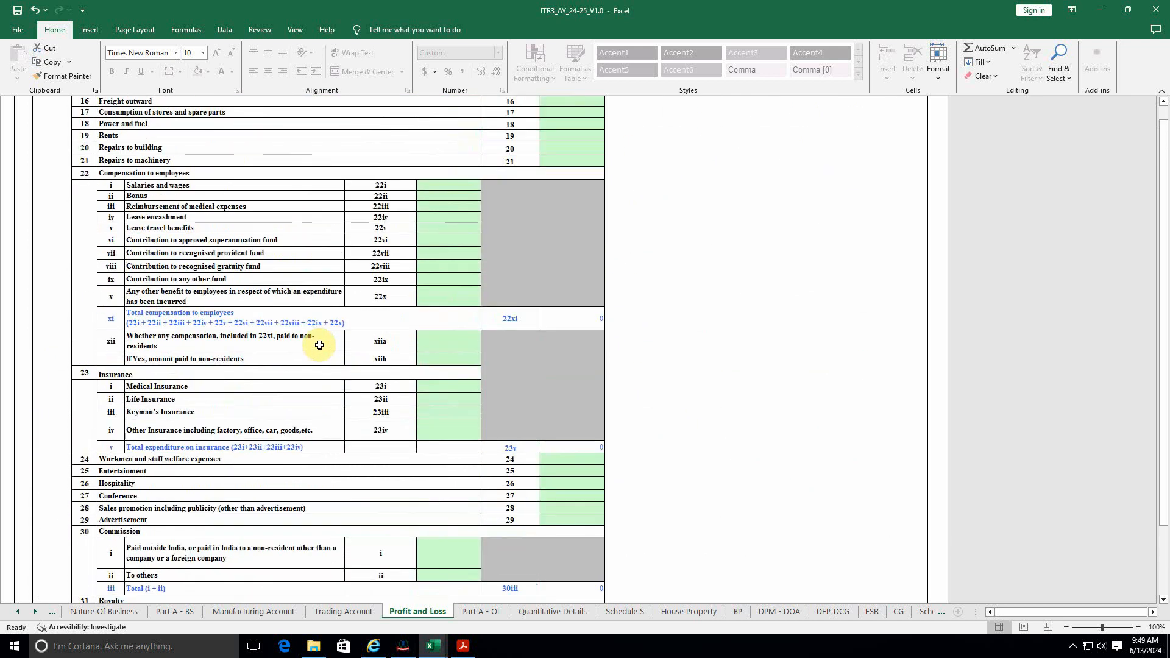
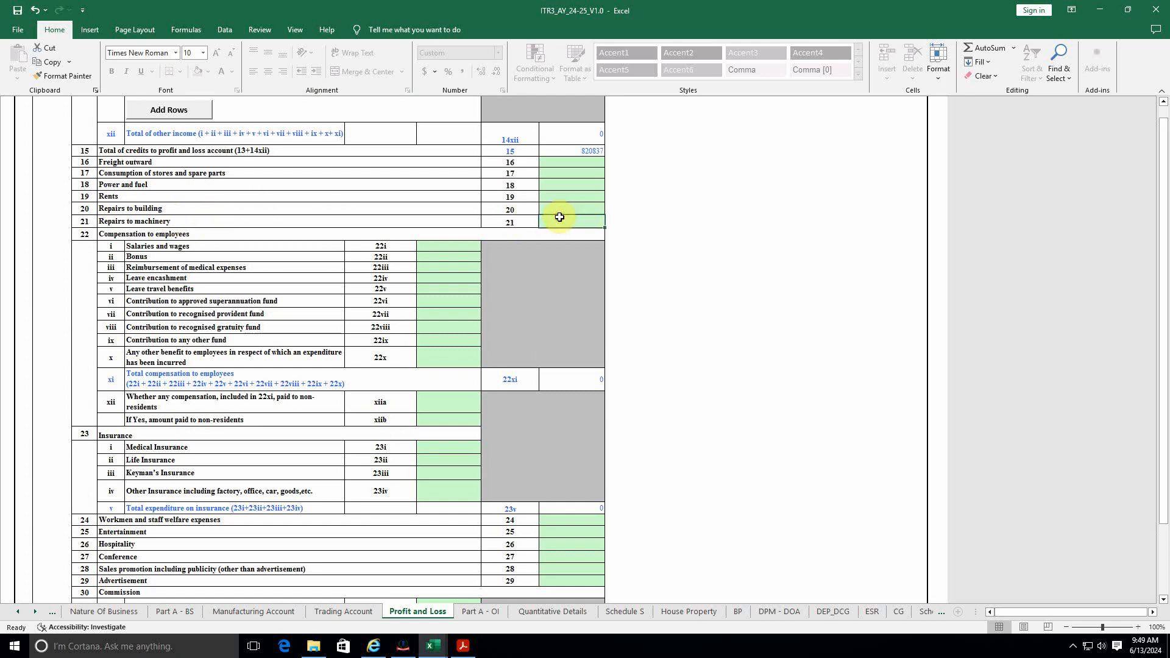
Step: Enter 16318 as Repairs to building in row 20 and colour the source Repair & Maintt figure red
{"action": "key", "text": "alt+Tab"}
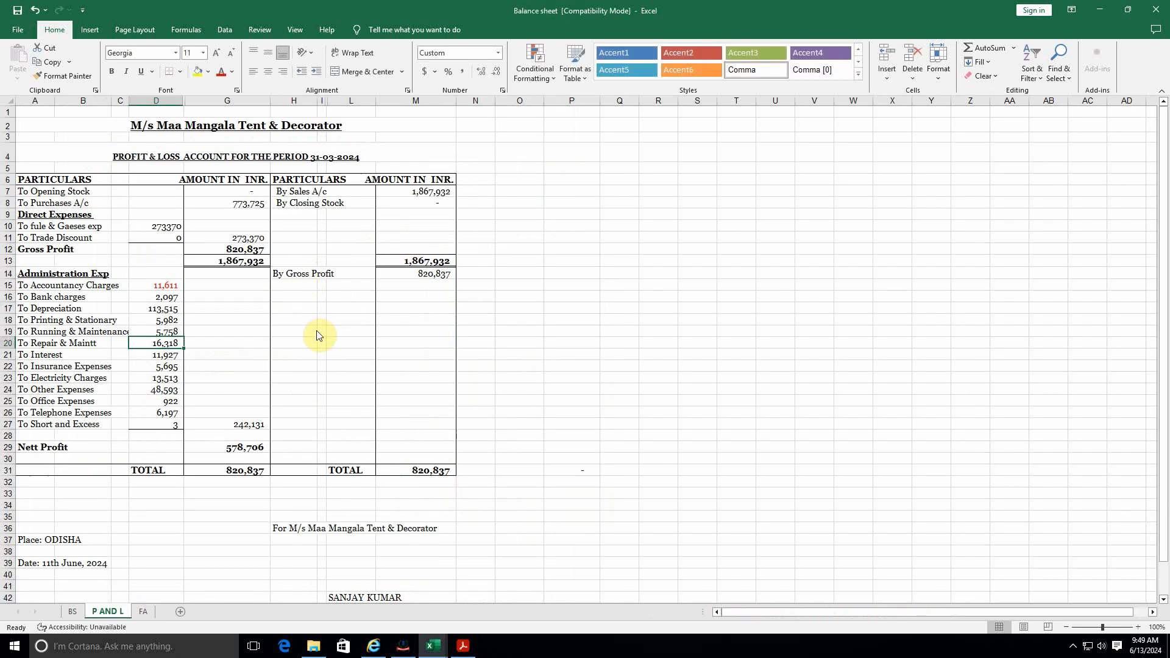
{"action": "key", "text": "alt+Tab"}
{"action": "key", "text": "alt+Tab"}
{"action": "key", "text": "alt+Tab"}
{"action": "type", "text": "16"}
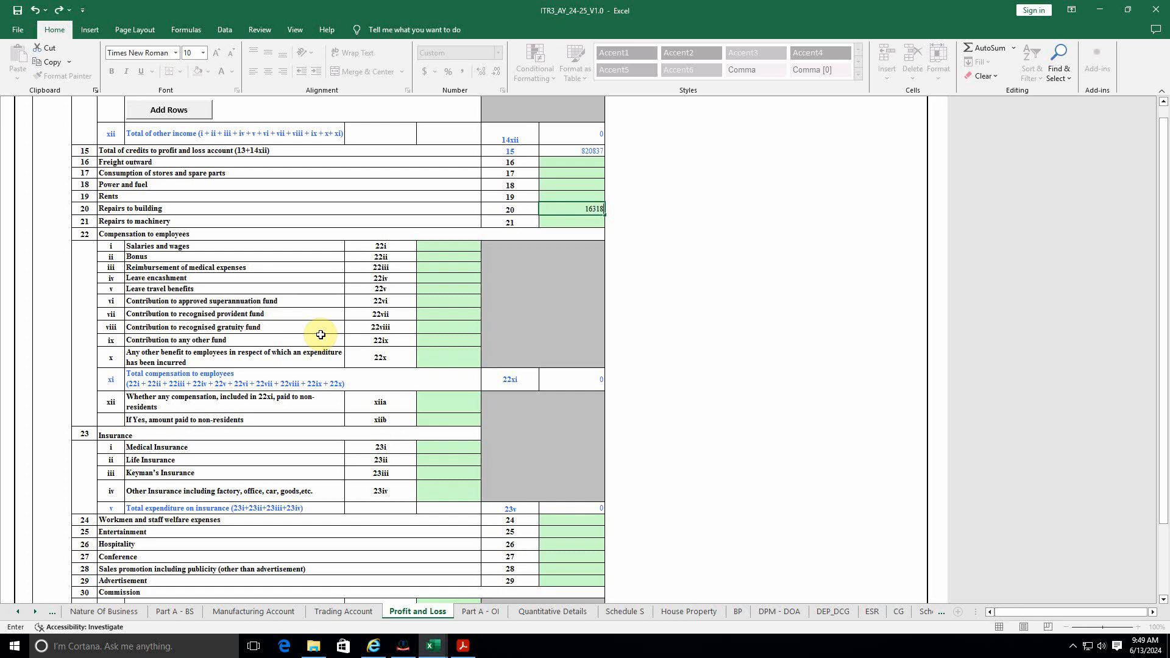
{"action": "left_click", "coordinate": [440, 220]}
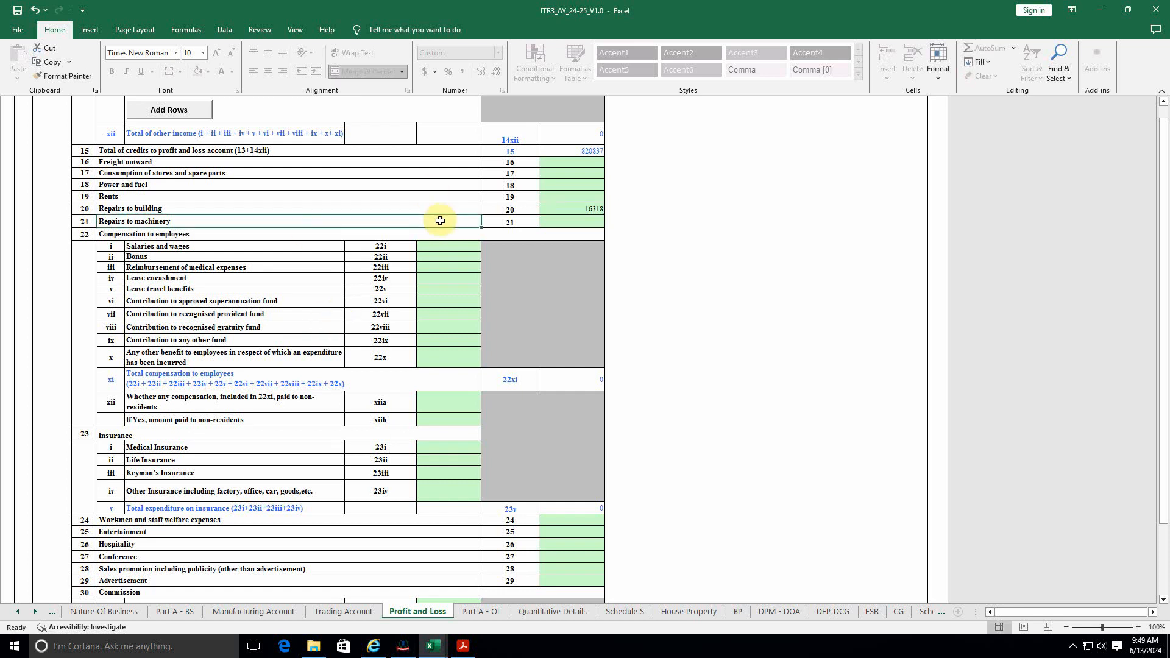
{"action": "key", "text": "alt+Tab"}
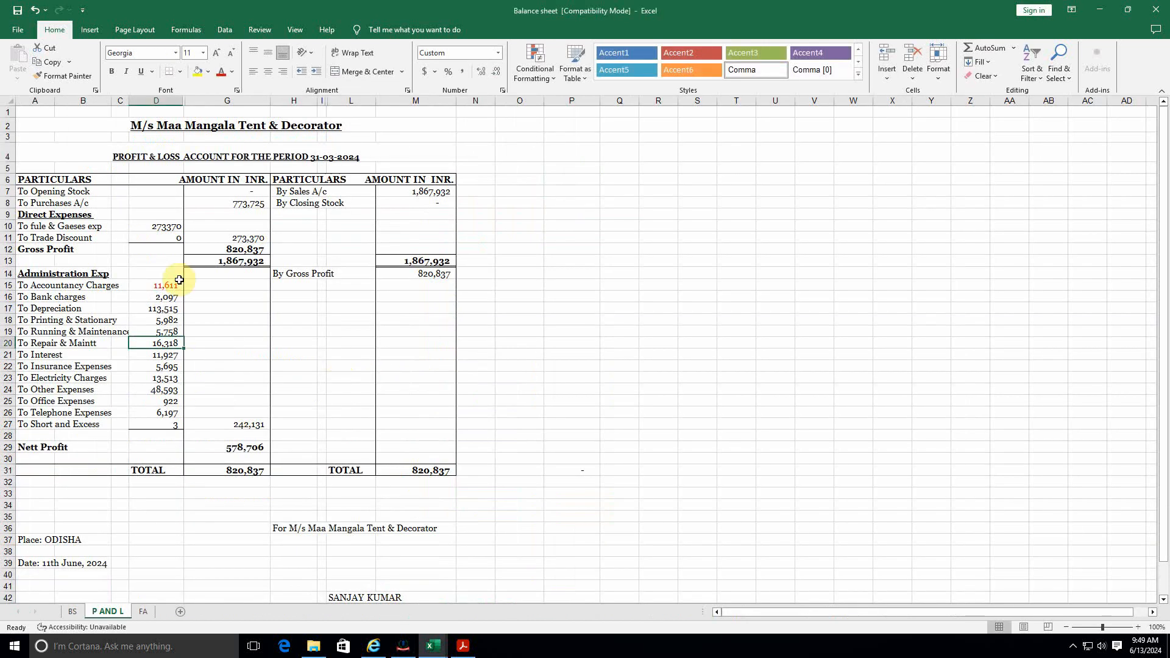
{"action": "left_click", "coordinate": [219, 72]}
{"action": "left_click", "coordinate": [180, 356]}
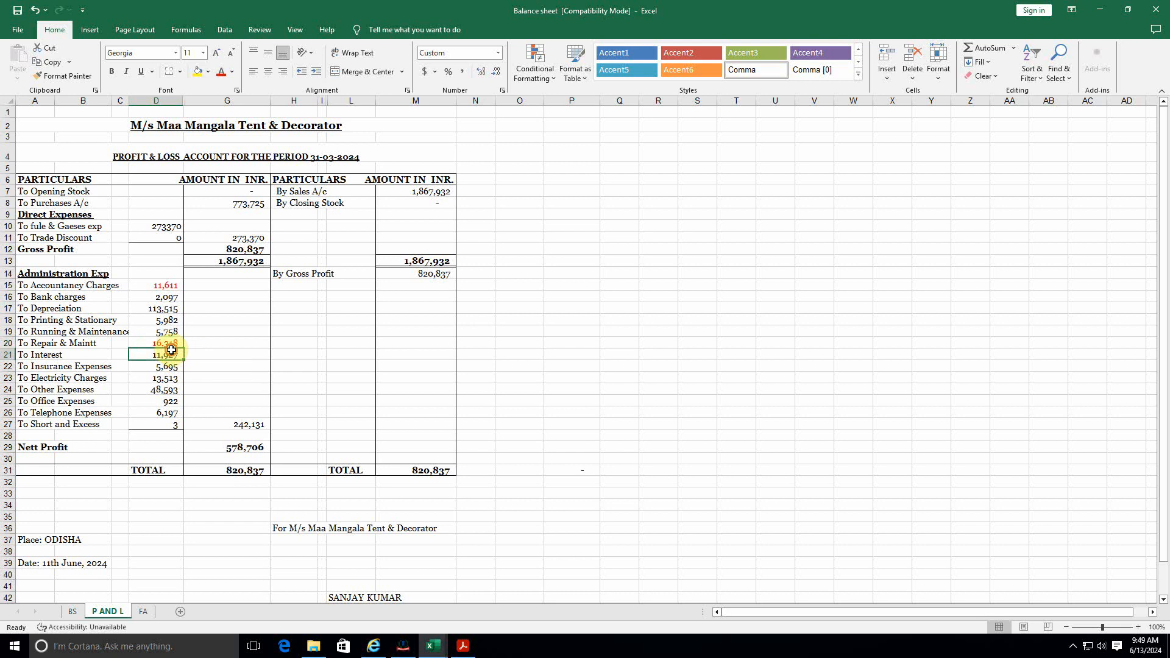
{"action": "key", "text": "alt+Tab"}
{"action": "scroll", "coordinate": [266, 406], "scroll_direction": "down", "scroll_amount": 2}
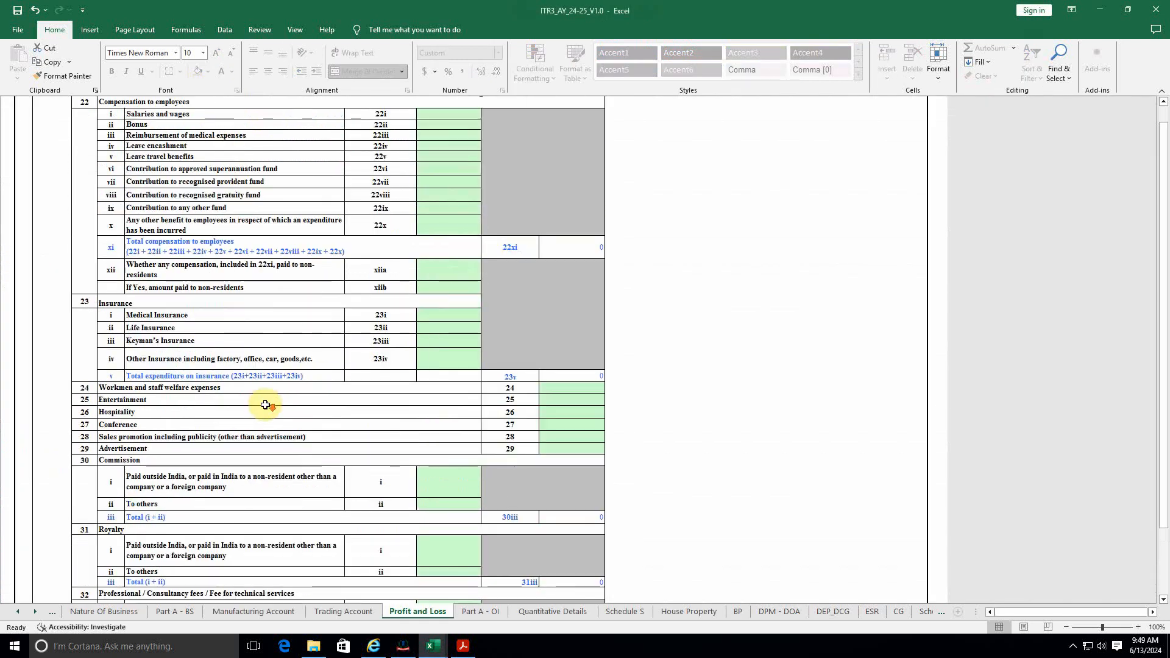
{"action": "scroll", "coordinate": [266, 405], "scroll_direction": "down", "scroll_amount": 3}
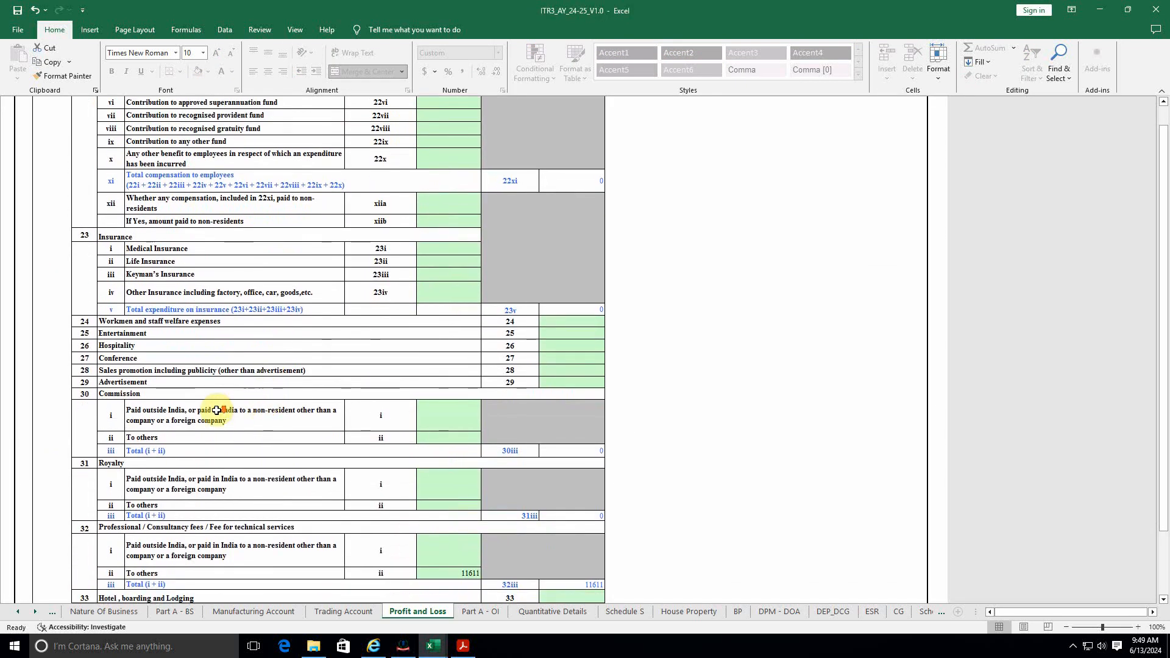
{"action": "scroll", "coordinate": [216, 410], "scroll_direction": "down", "scroll_amount": 6}
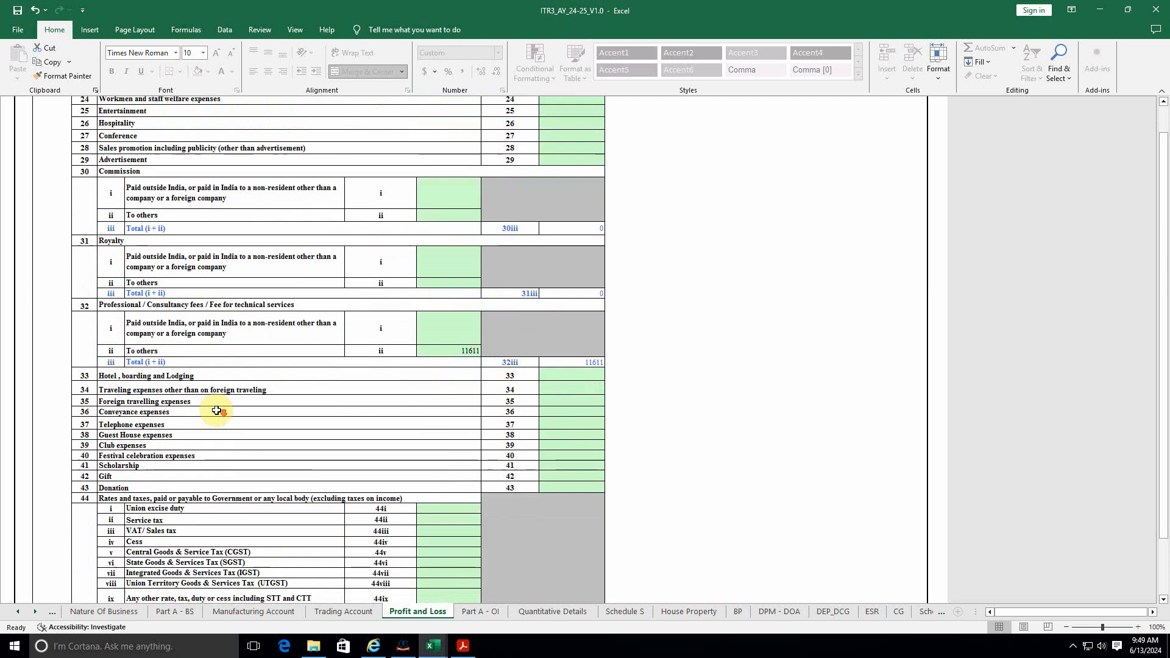
{"action": "scroll", "coordinate": [216, 410], "scroll_direction": "down", "scroll_amount": 8}
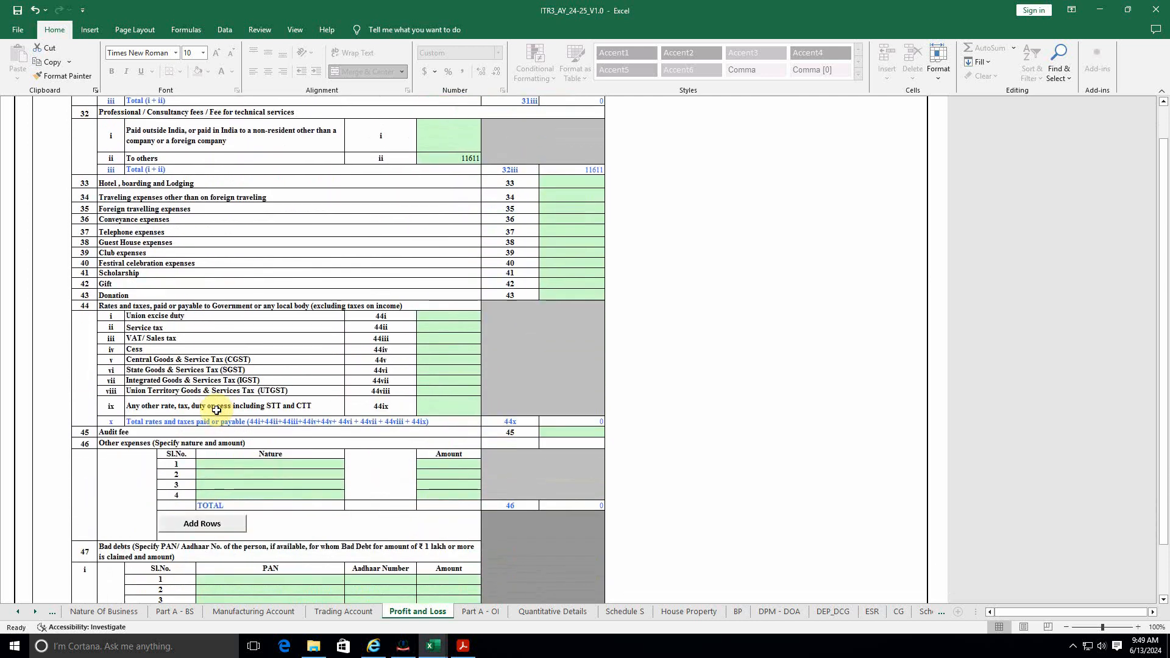
{"action": "scroll", "coordinate": [217, 410], "scroll_direction": "up", "scroll_amount": 11}
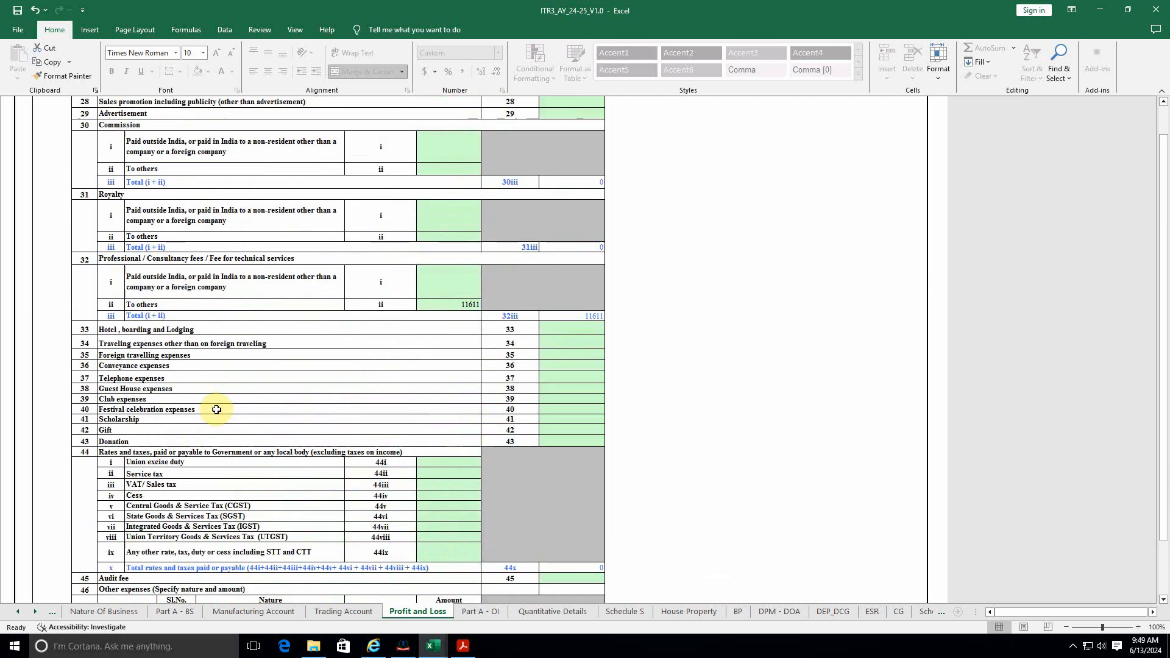
{"action": "scroll", "coordinate": [217, 408], "scroll_direction": "up", "scroll_amount": 7}
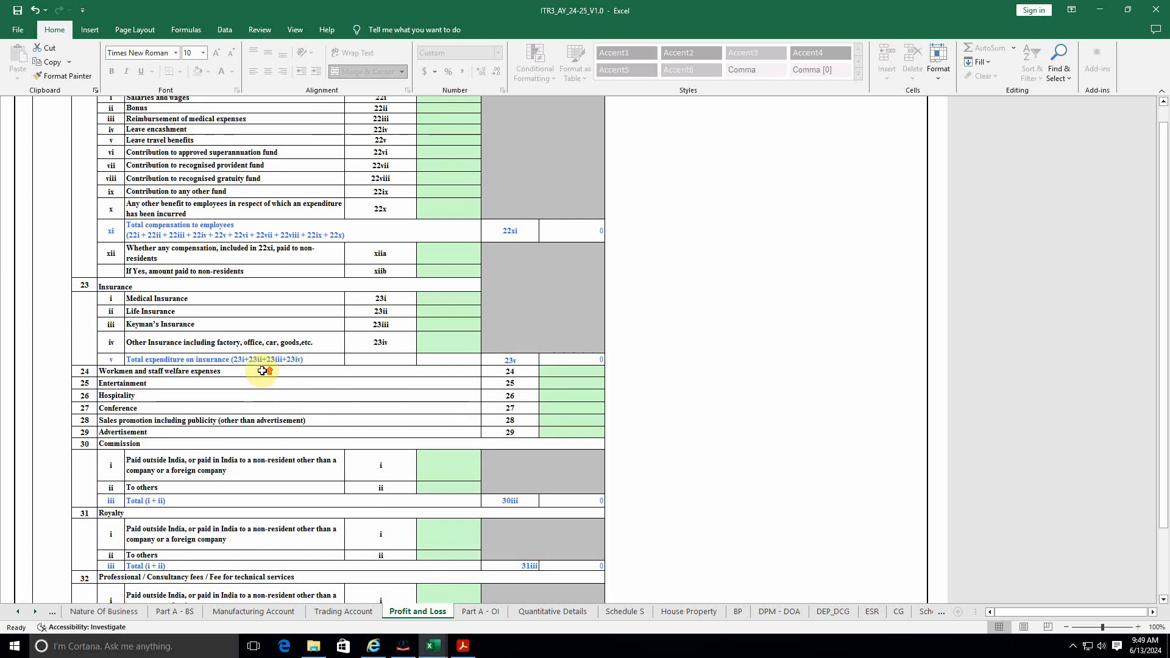
{"action": "scroll", "coordinate": [262, 371], "scroll_direction": "up", "scroll_amount": 8}
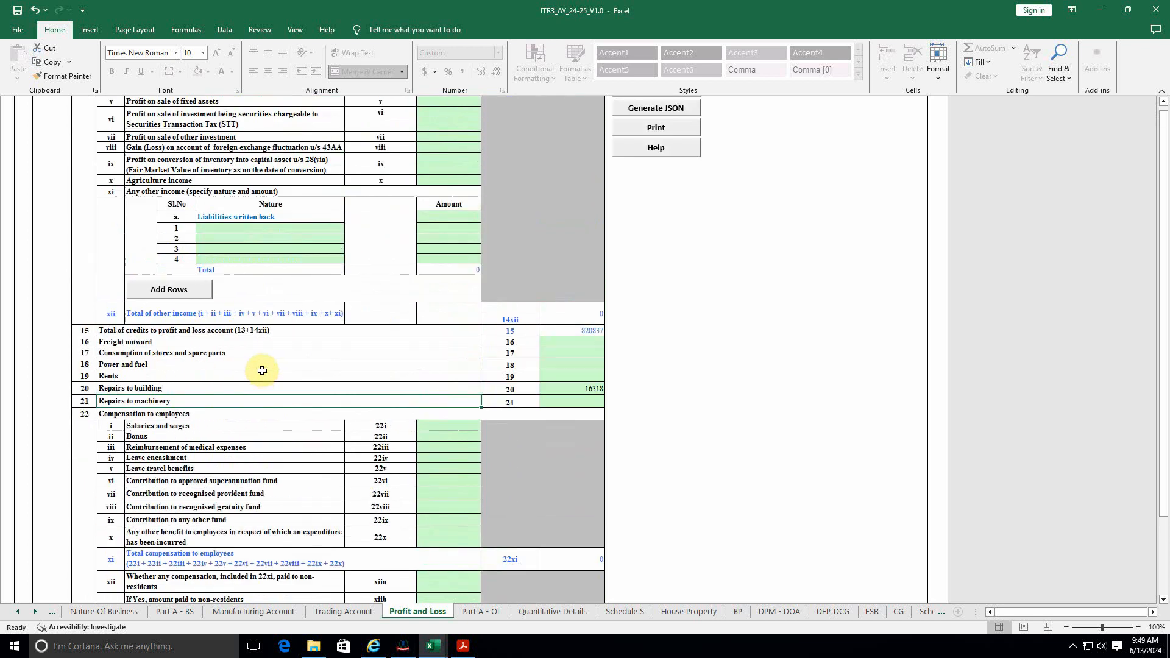
{"action": "scroll", "coordinate": [263, 371], "scroll_direction": "up", "scroll_amount": 3}
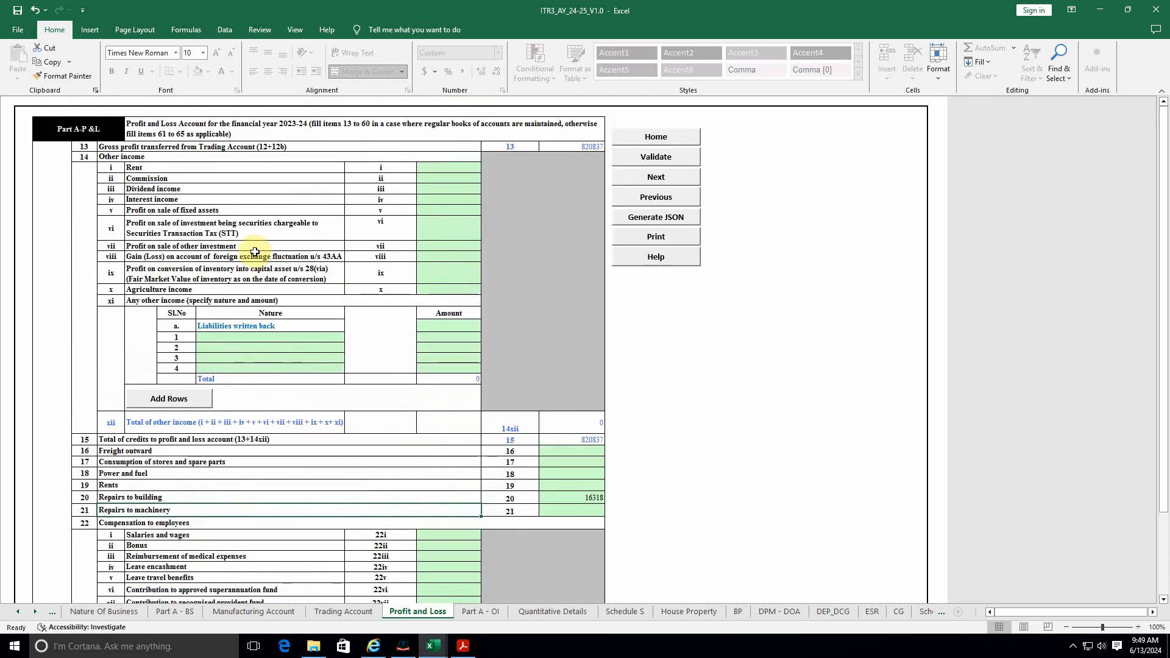
{"action": "scroll", "coordinate": [244, 366], "scroll_direction": "down", "scroll_amount": 6}
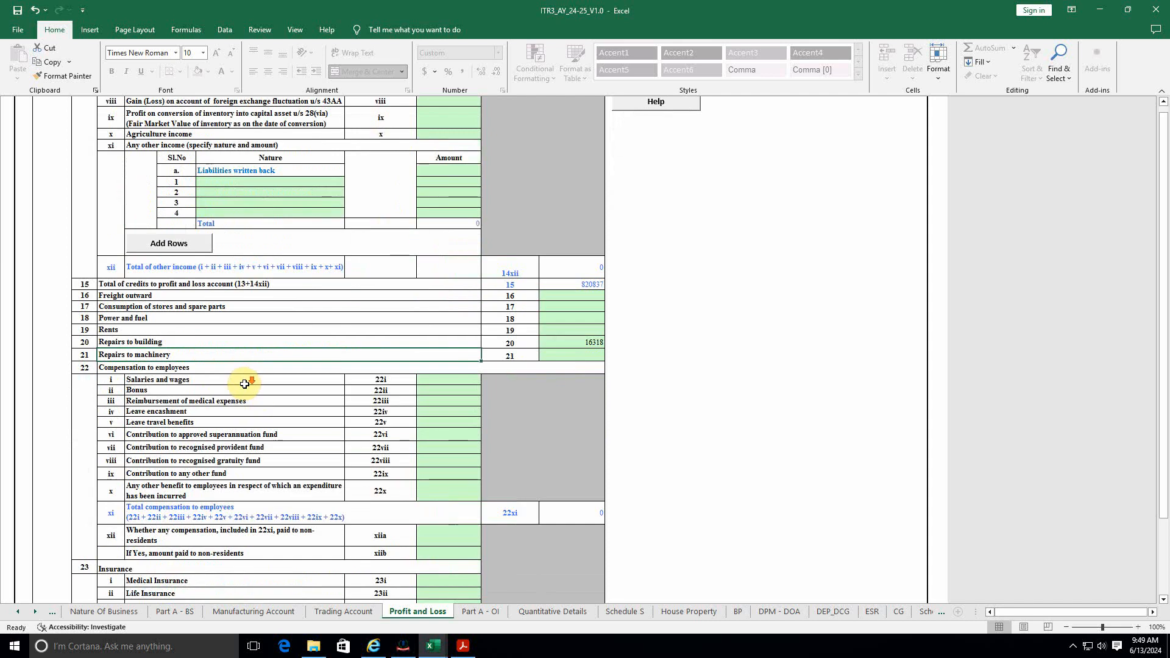
{"action": "scroll", "coordinate": [289, 456], "scroll_direction": "down", "scroll_amount": 4}
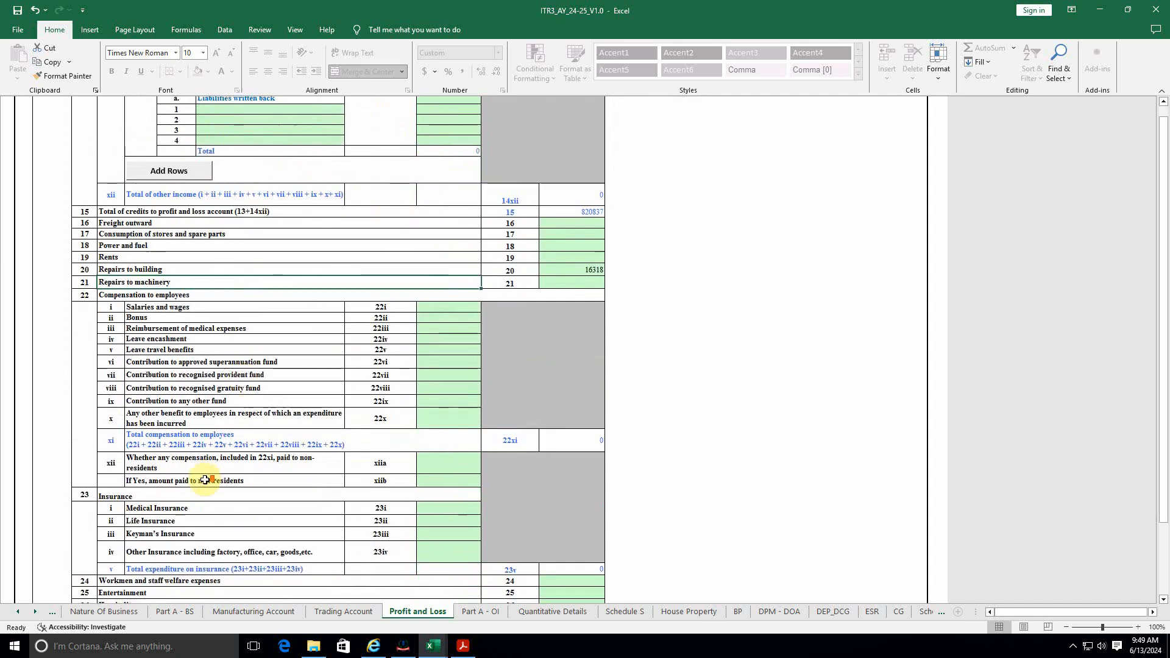
{"action": "scroll", "coordinate": [223, 473], "scroll_direction": "down", "scroll_amount": 4}
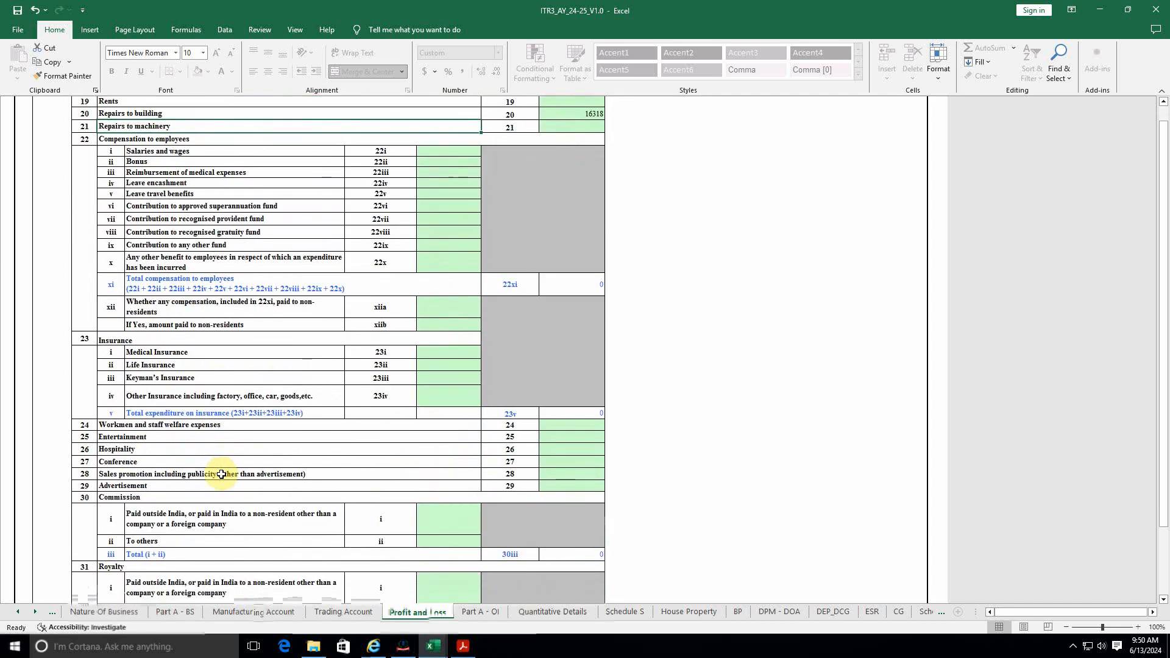
{"action": "scroll", "coordinate": [223, 471], "scroll_direction": "down", "scroll_amount": 4}
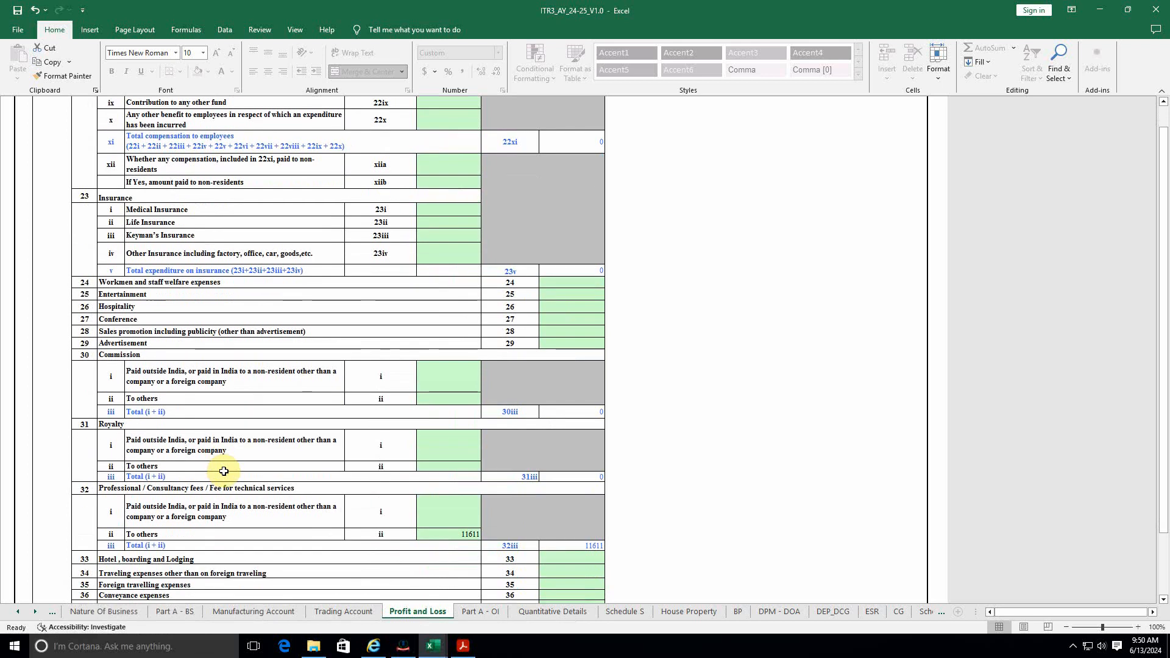
{"action": "scroll", "coordinate": [225, 471], "scroll_direction": "down", "scroll_amount": 4}
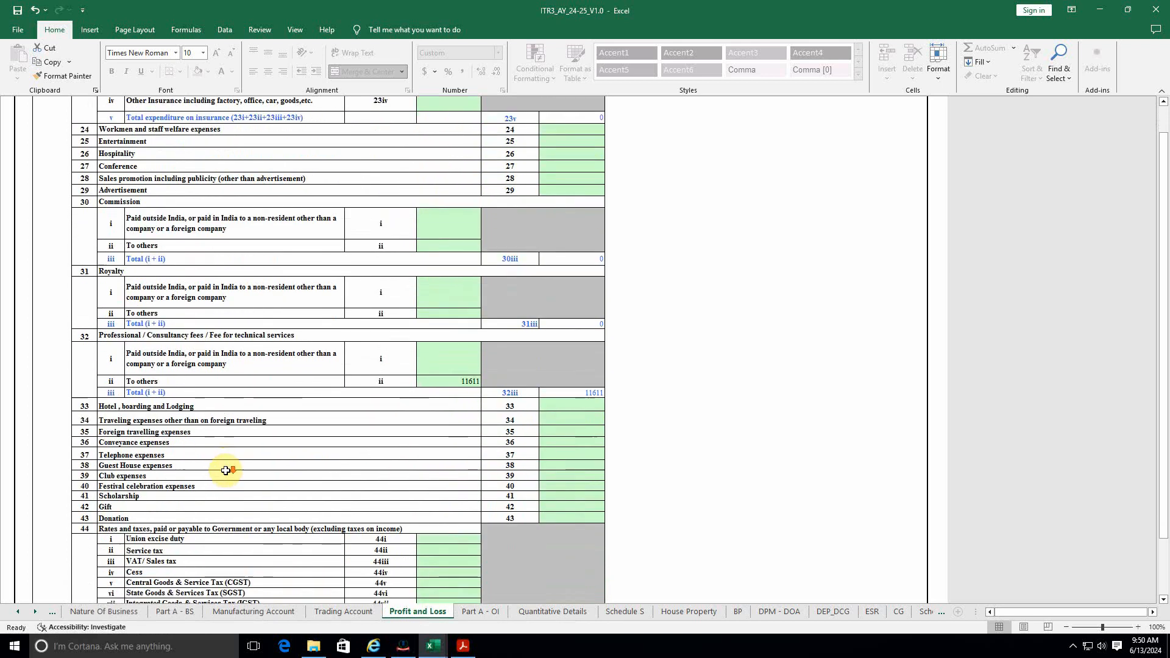
{"action": "scroll", "coordinate": [225, 470], "scroll_direction": "down", "scroll_amount": 1}
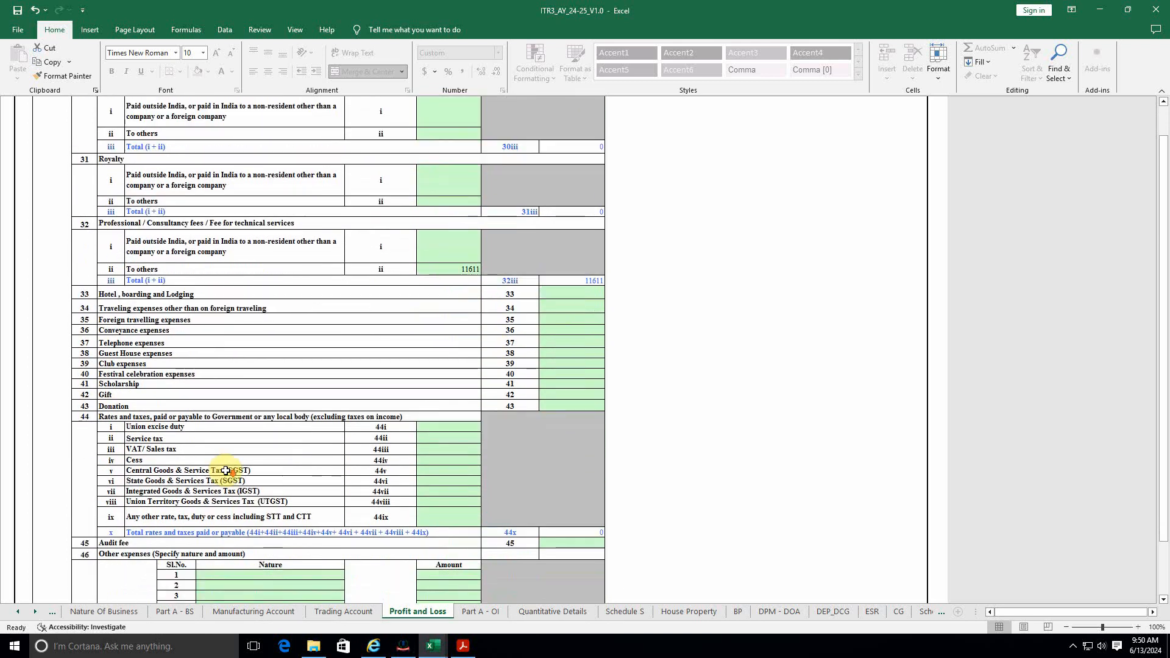
{"action": "scroll", "coordinate": [227, 470], "scroll_direction": "down", "scroll_amount": 1}
{"action": "scroll", "coordinate": [227, 470], "scroll_direction": "up", "scroll_amount": 1}
{"action": "key", "text": "alt+Tab"}
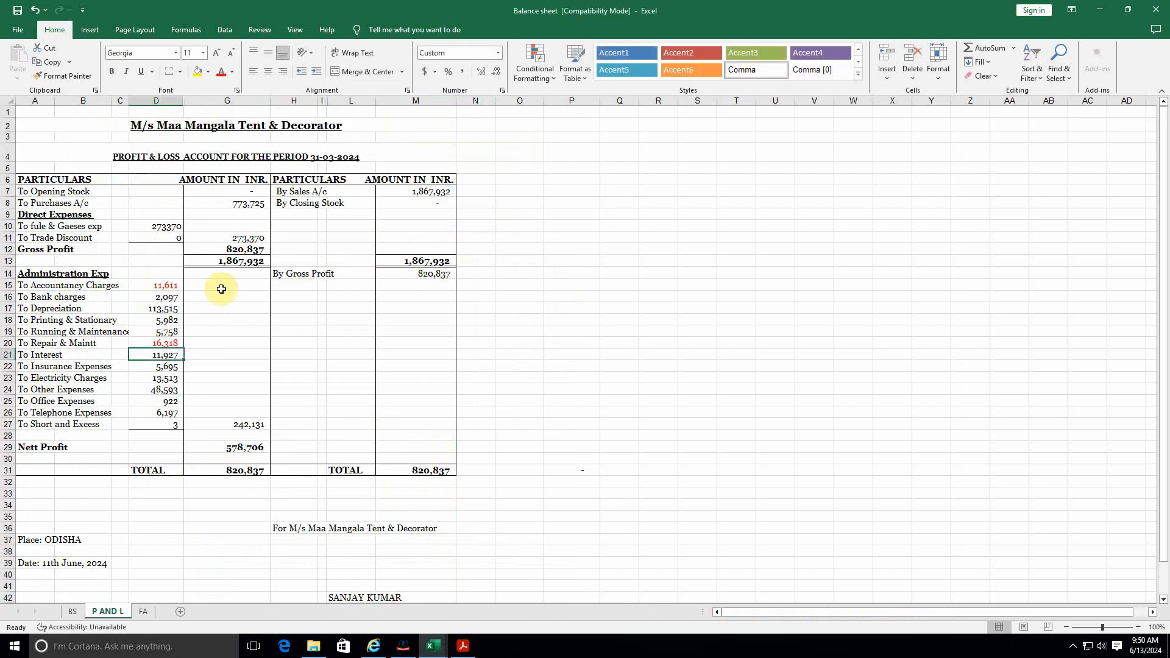
{"action": "left_click", "coordinate": [165, 368]}
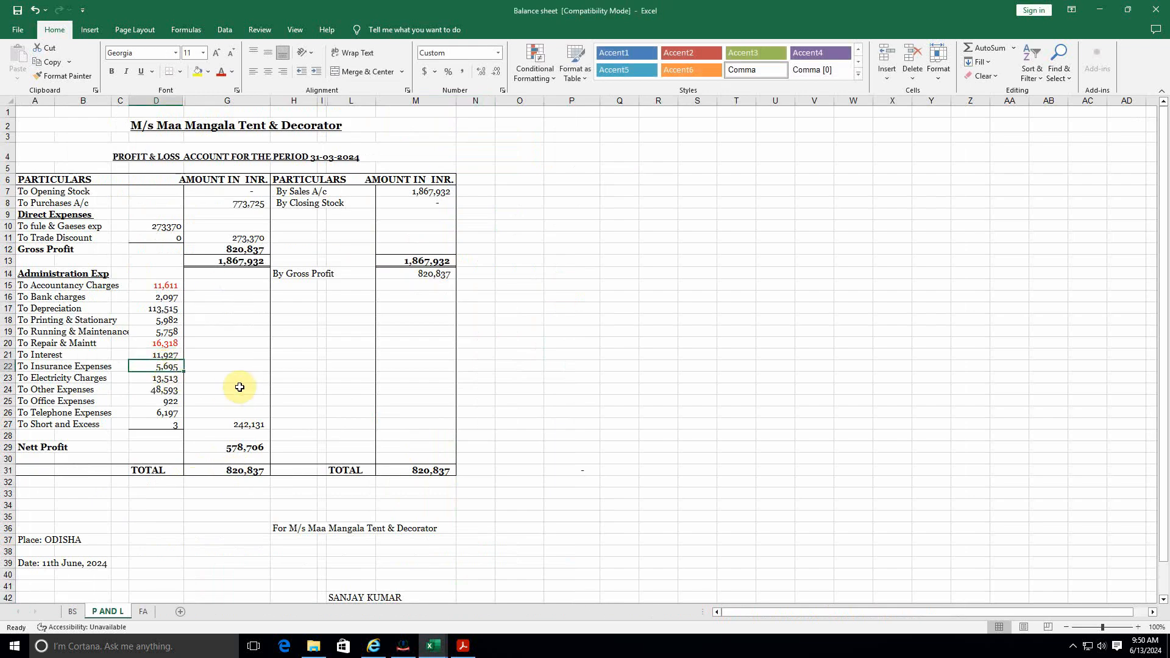
{"action": "key", "text": "alt+Tab"}
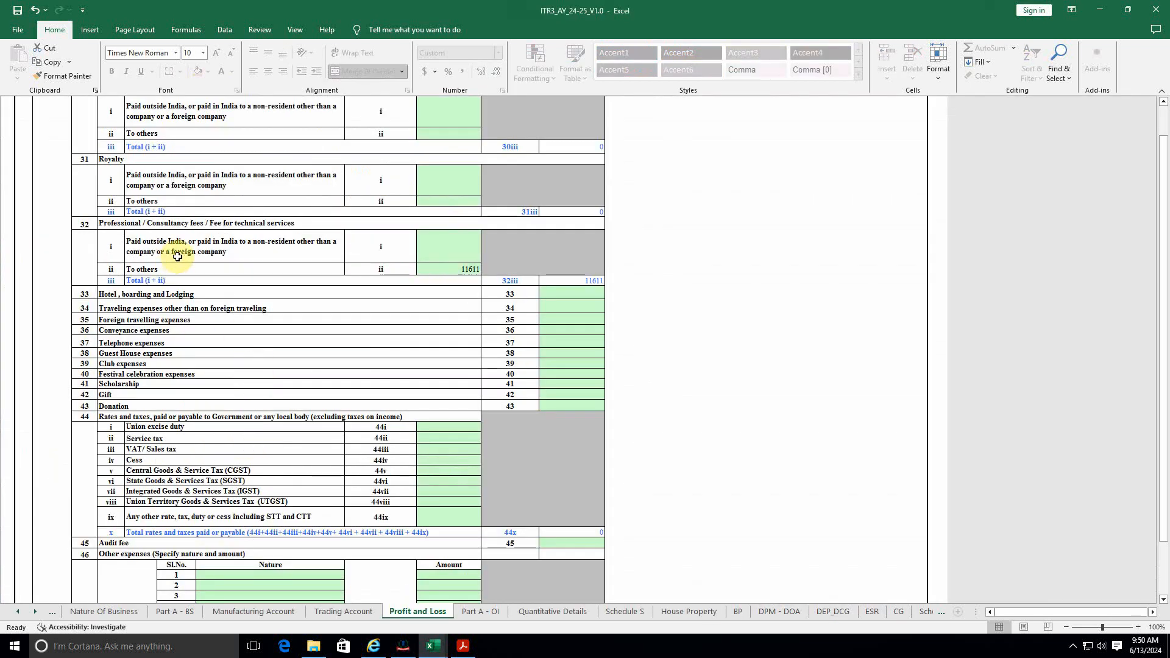
{"action": "scroll", "coordinate": [178, 257], "scroll_direction": "up", "scroll_amount": 3}
{"action": "scroll", "coordinate": [217, 303], "scroll_direction": "down", "scroll_amount": 2}
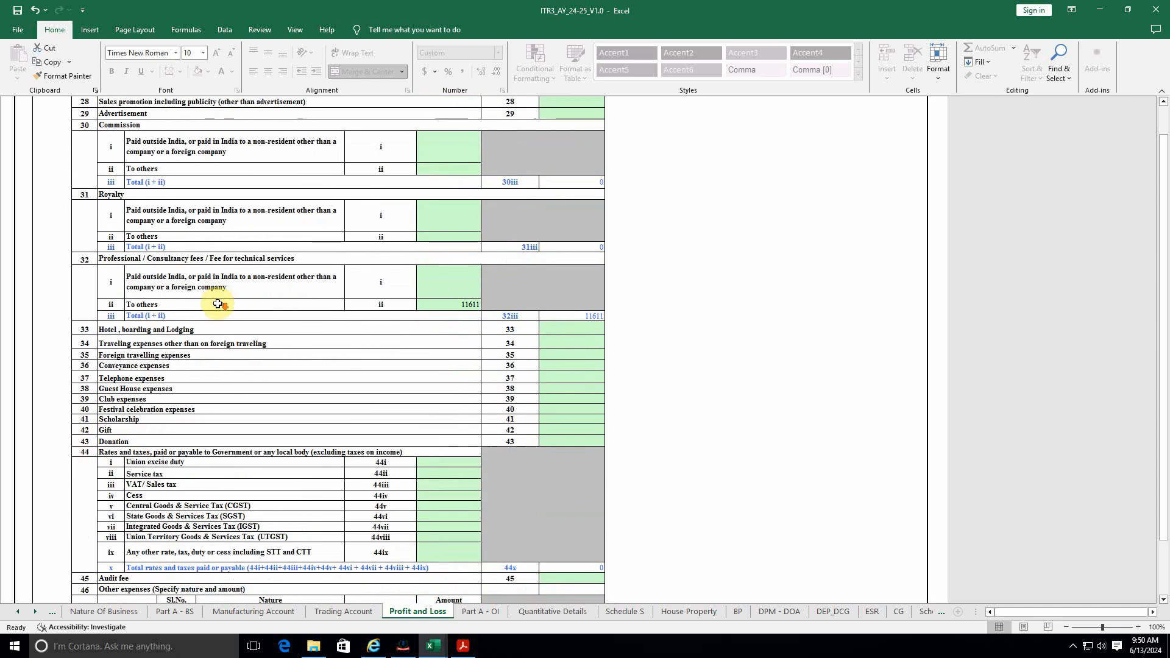
{"action": "scroll", "coordinate": [243, 334], "scroll_direction": "down", "scroll_amount": 1}
{"action": "scroll", "coordinate": [240, 336], "scroll_direction": "up", "scroll_amount": 4}
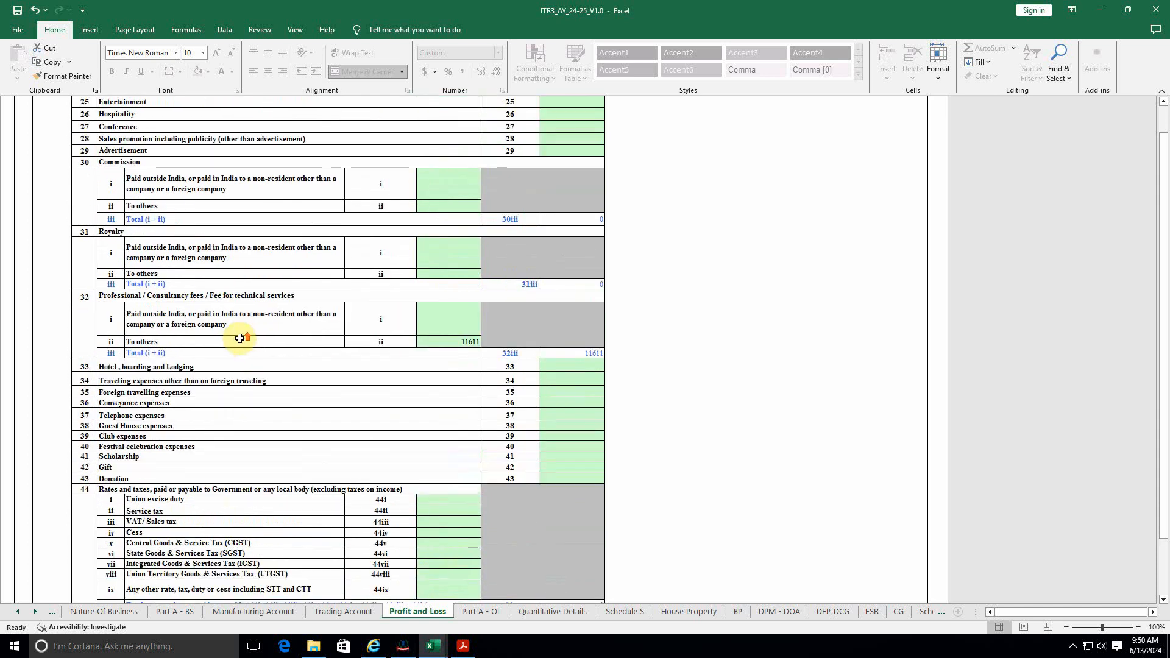
{"action": "scroll", "coordinate": [240, 338], "scroll_direction": "up", "scroll_amount": 3}
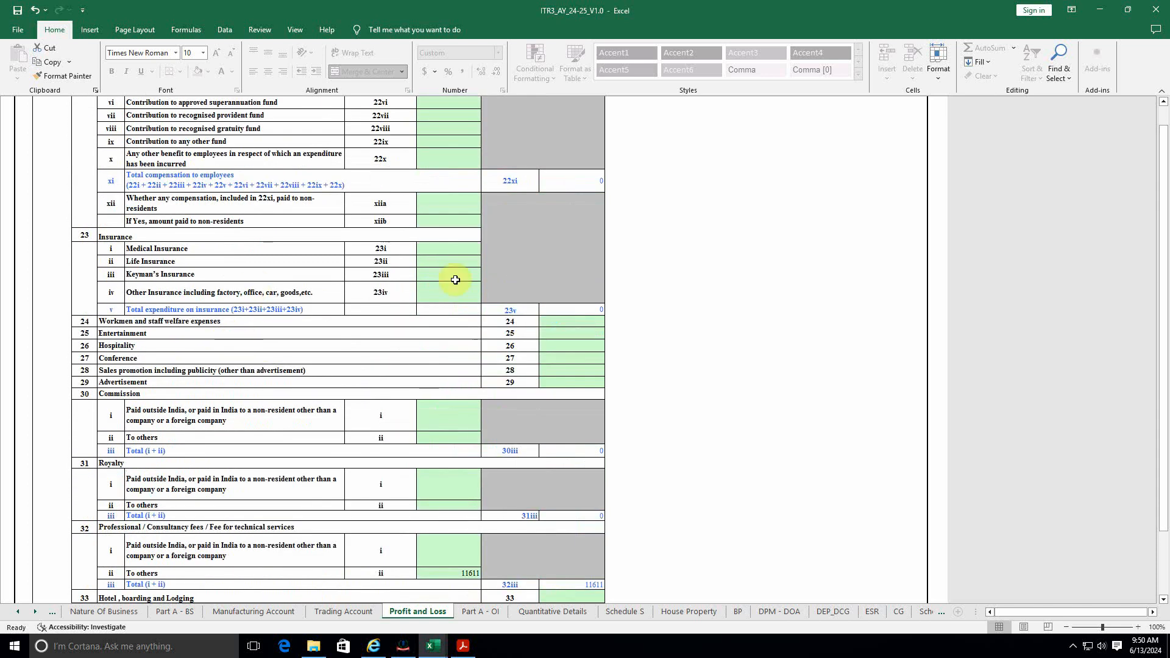
Step: Enter 5695 as Other Insurance in the ITR3 Profit and Loss sheet
{"action": "key", "text": "alt+Tab"}
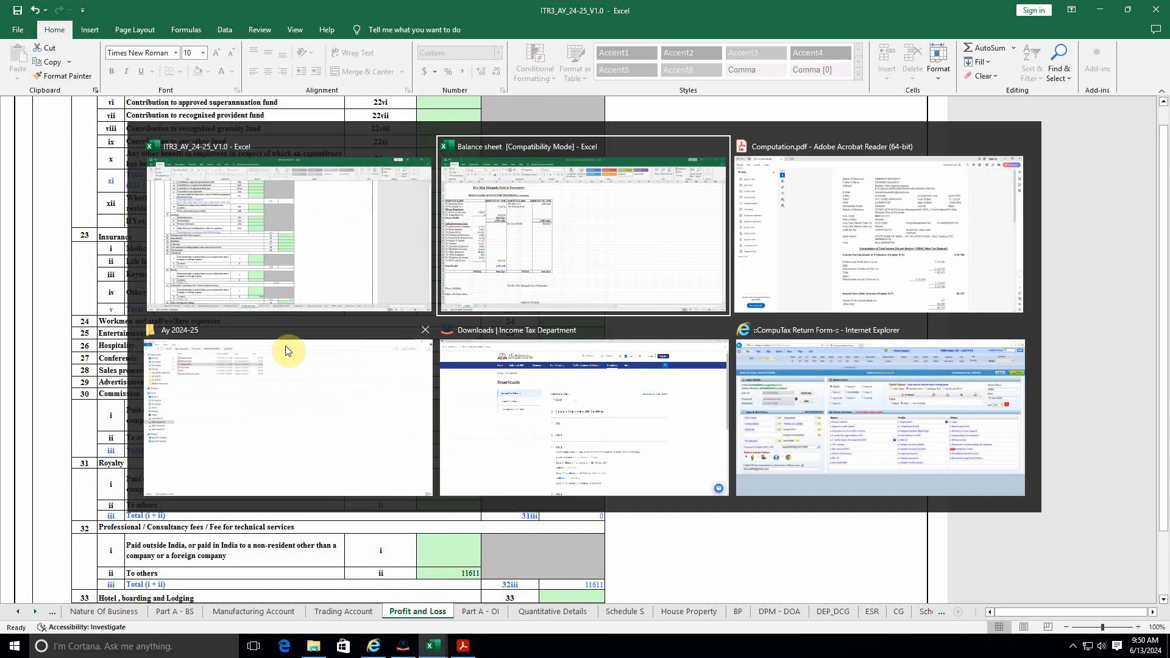
{"action": "key", "text": "alt+Tab"}
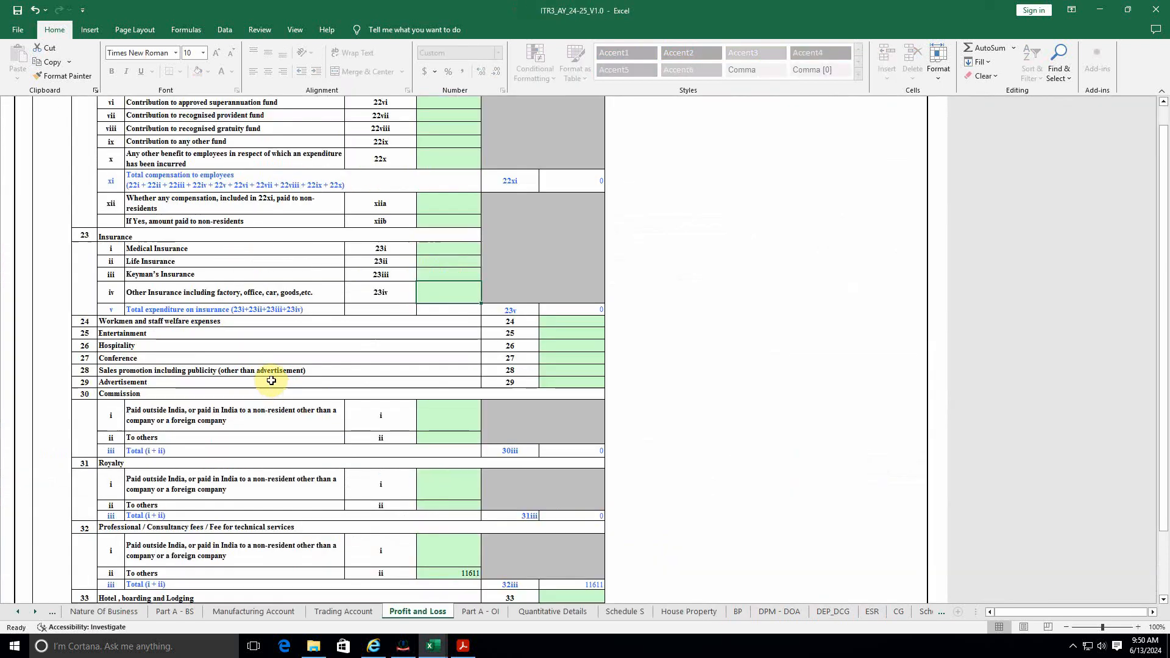
{"action": "type", "text": "5695"}
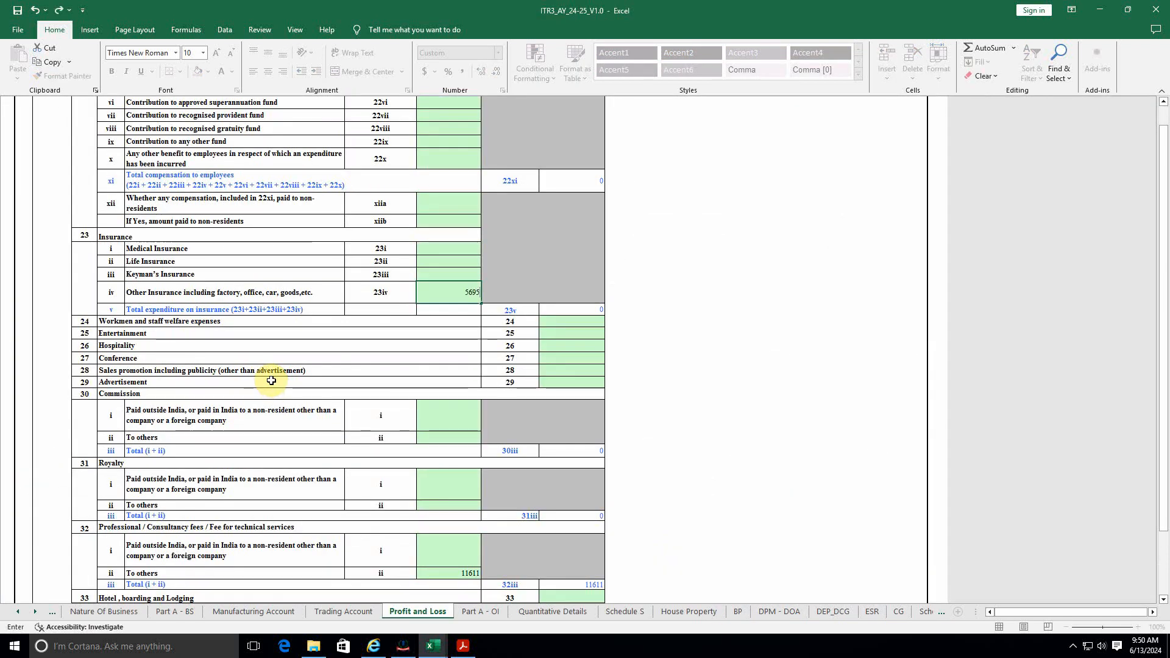
{"action": "key", "text": "Return"}
Step: Colour the 5,695 insurance figure red in P AND L, then return to ITR3
{"action": "key", "text": "alt+Tab"}
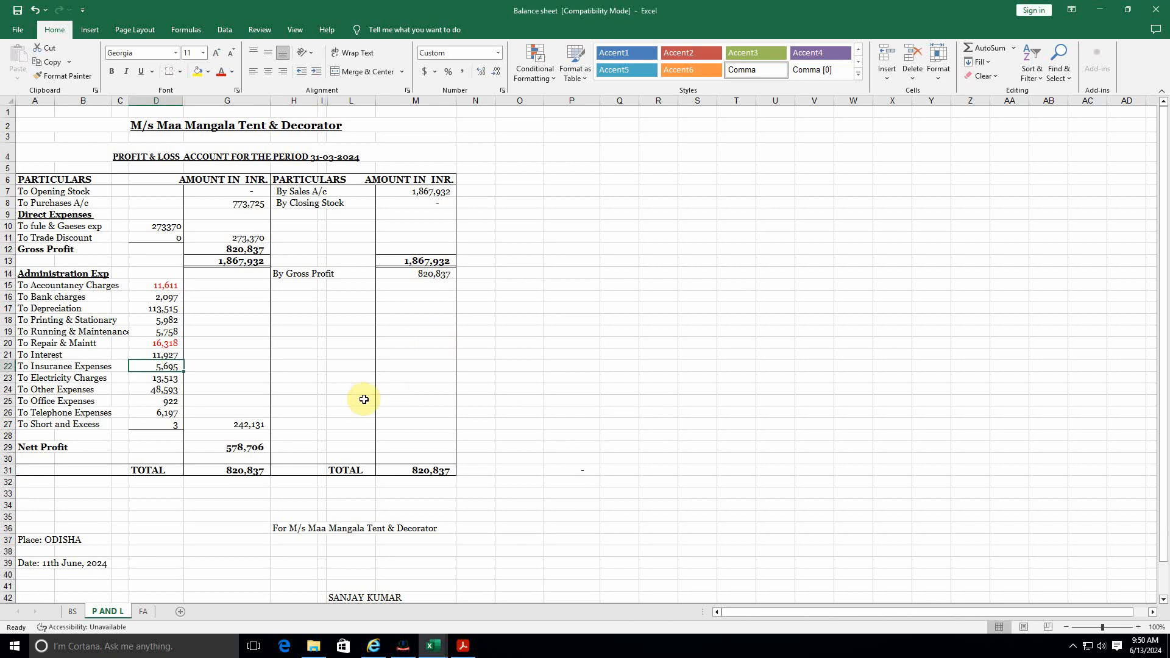
{"action": "left_click", "coordinate": [220, 72]}
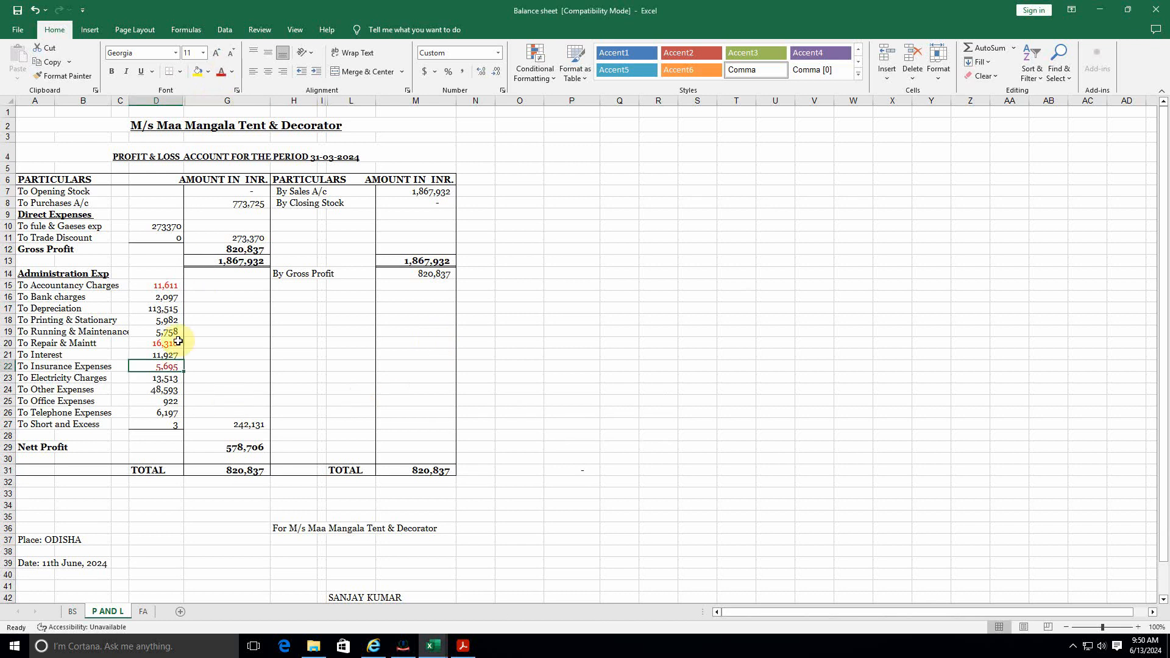
{"action": "left_click", "coordinate": [177, 382]}
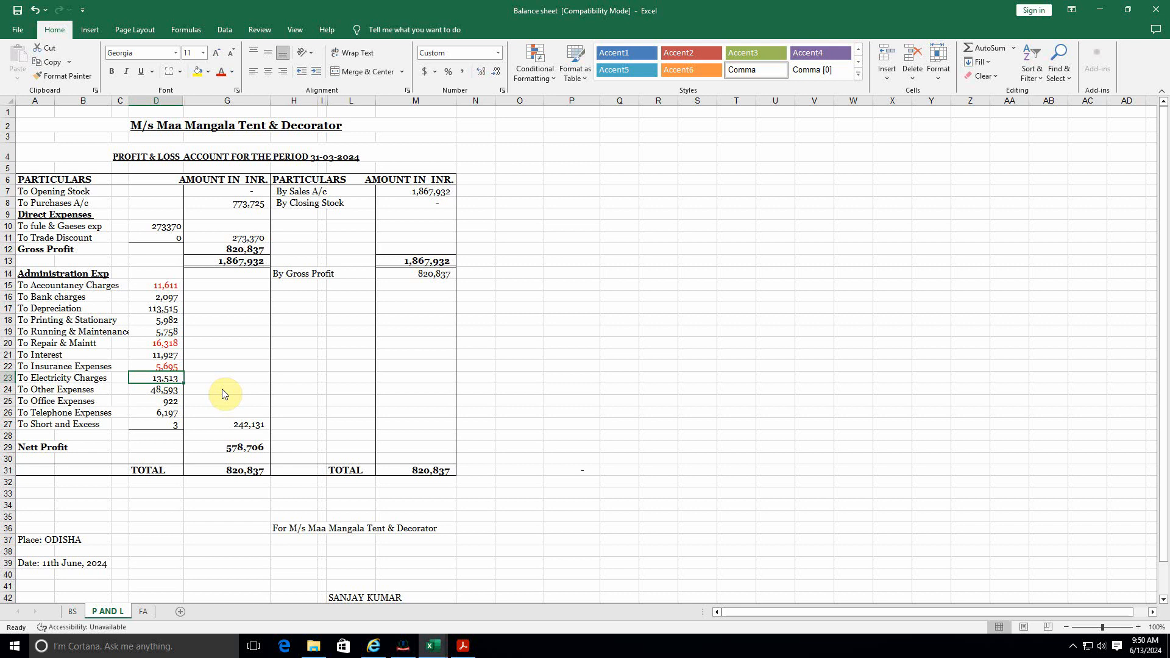
{"action": "key", "text": "alt+Tab"}
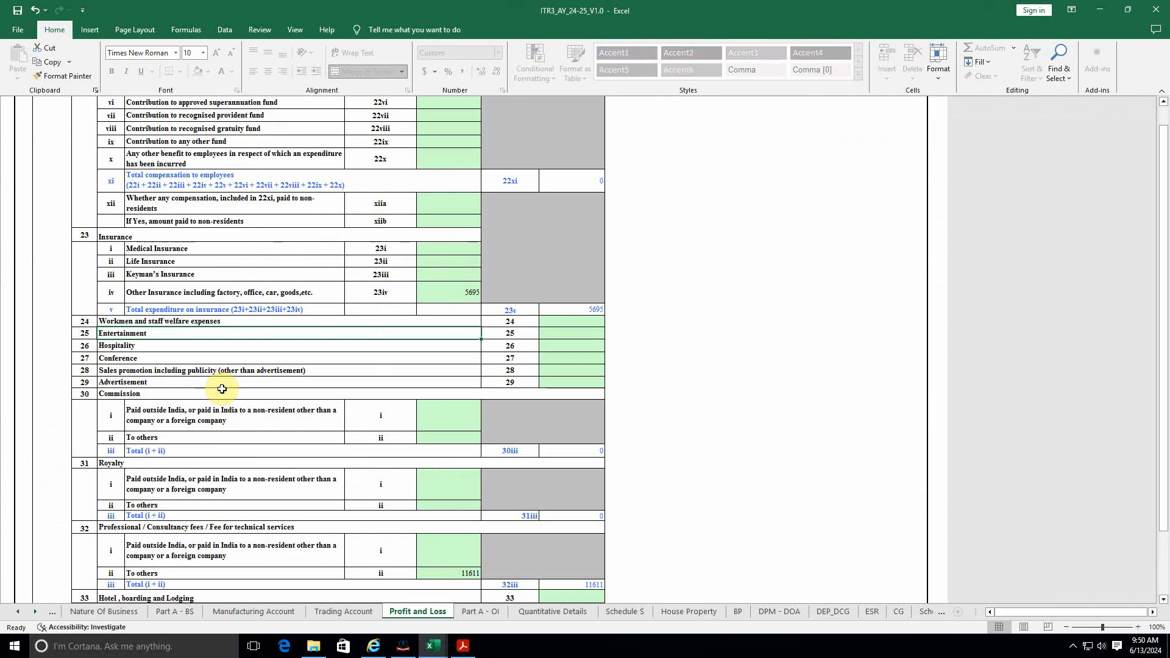
{"action": "scroll", "coordinate": [261, 389], "scroll_direction": "up", "scroll_amount": 2}
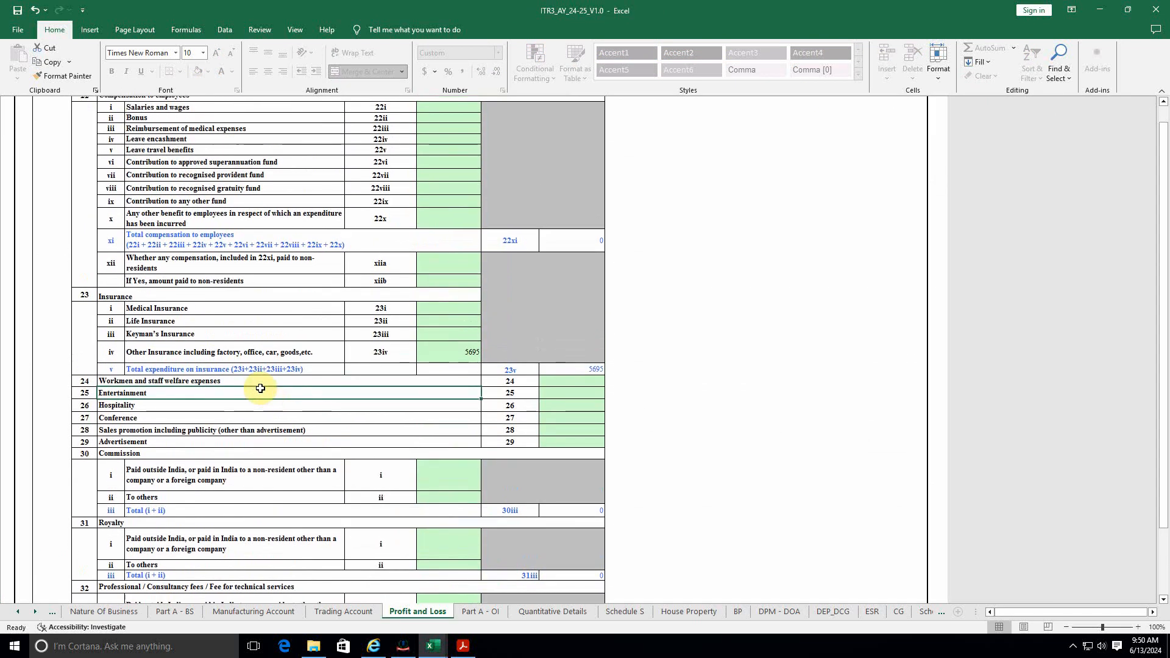
{"action": "scroll", "coordinate": [261, 389], "scroll_direction": "up", "scroll_amount": 4}
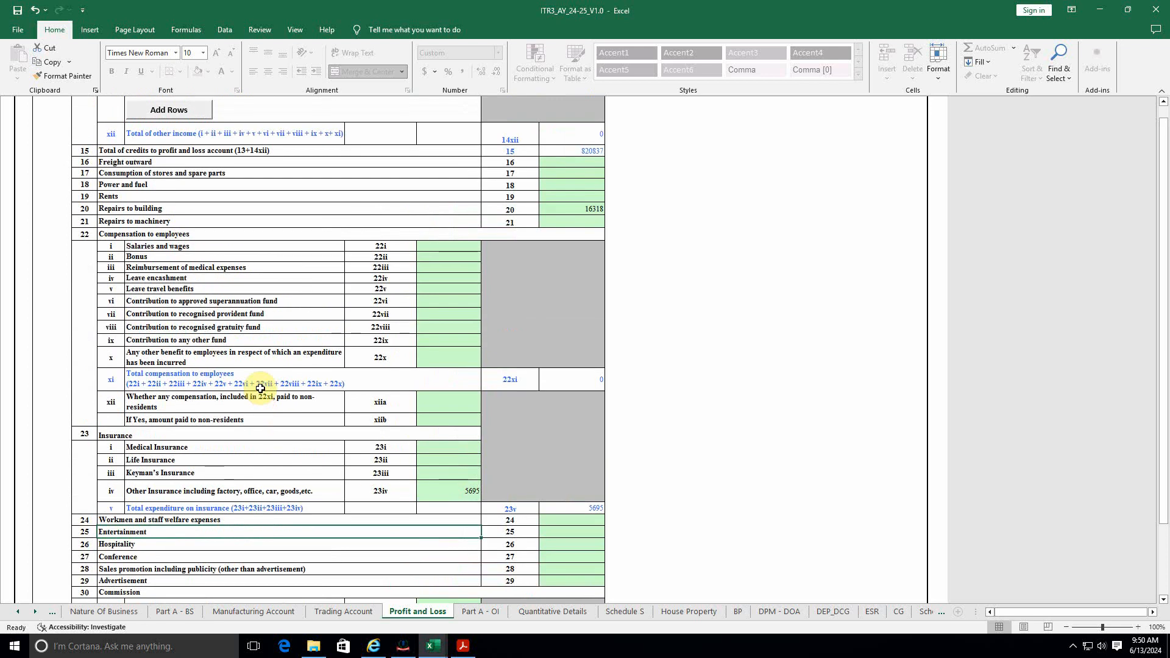
Step: Enter 13513 as Power and fuel and colour the 13,513 electricity charges figure red
{"action": "left_click", "coordinate": [570, 187]}
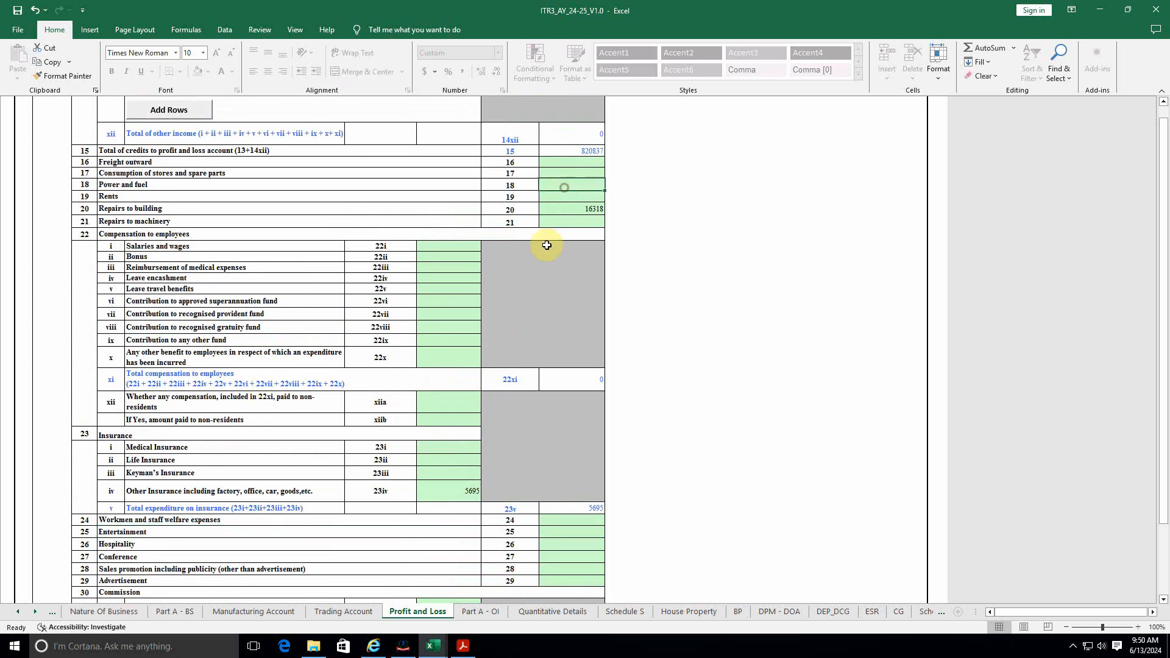
{"action": "key", "text": "alt+Tab"}
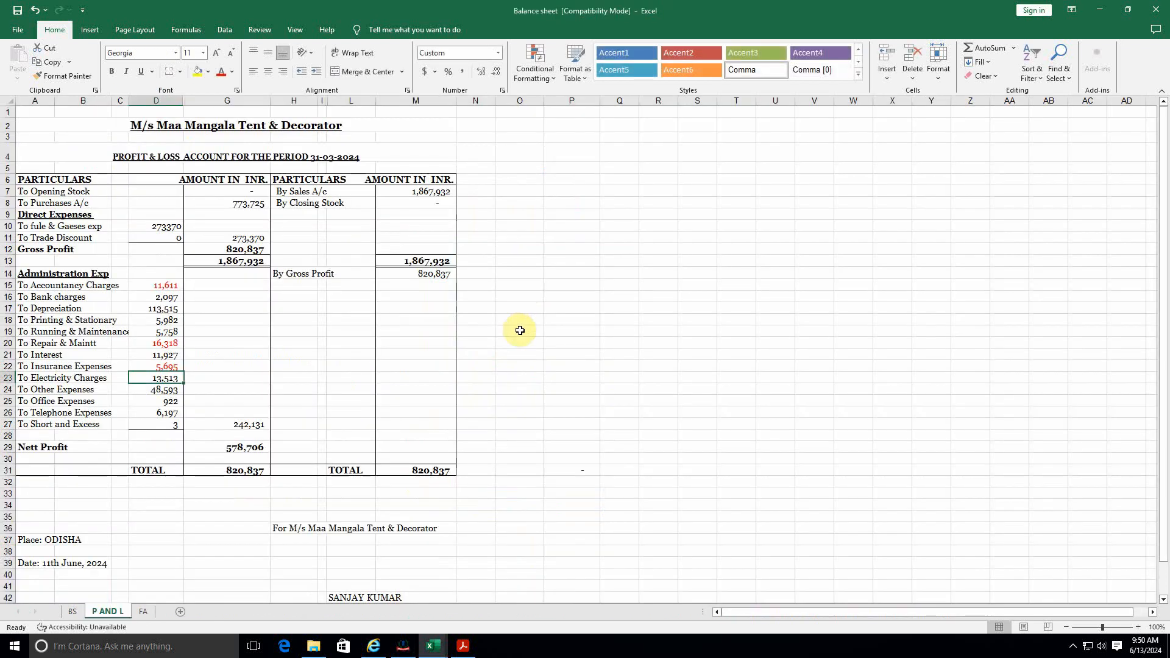
{"action": "key", "text": "alt+Tab"}
{"action": "type", "text": "1"}
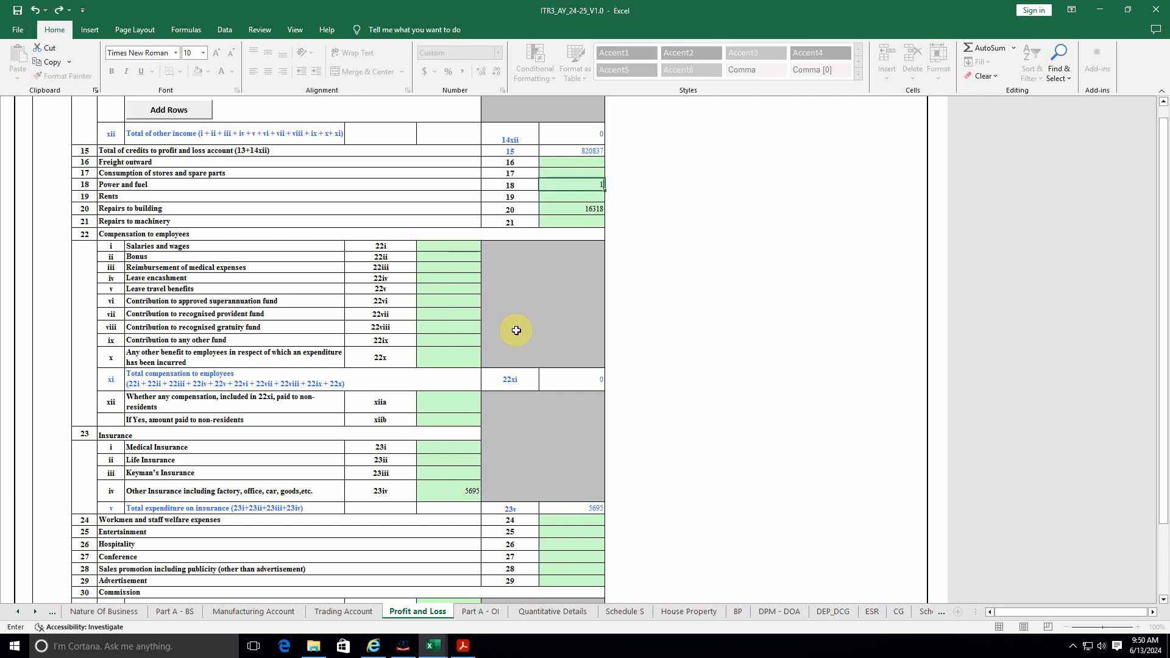
{"action": "type", "text": "3513"}
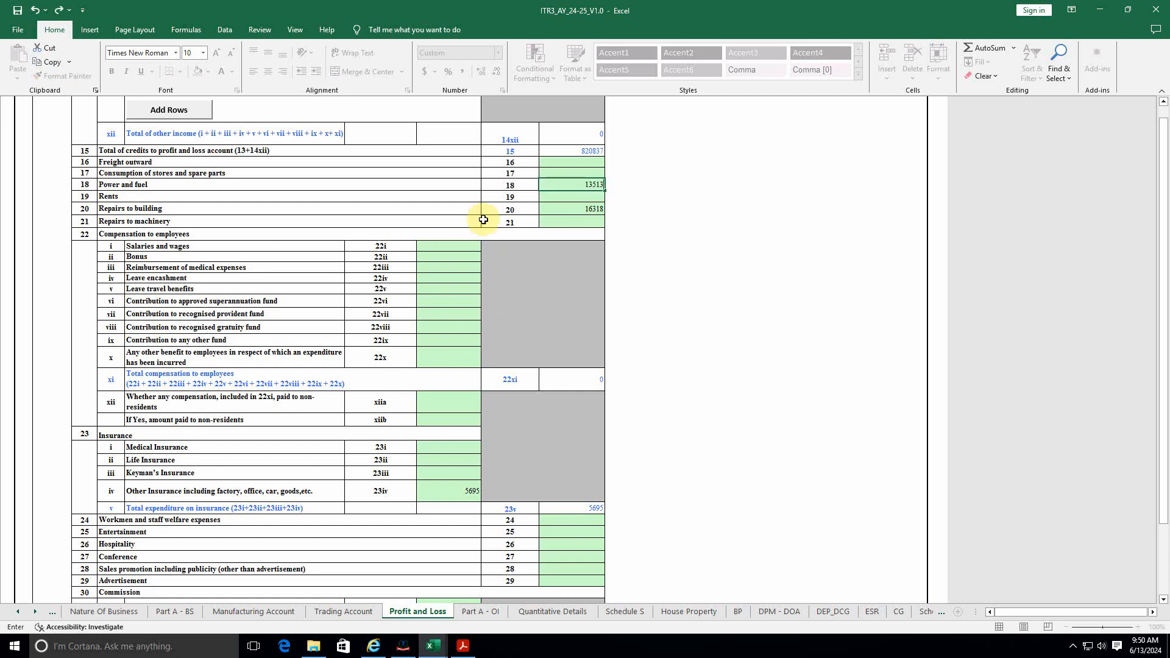
{"action": "left_click", "coordinate": [450, 209]}
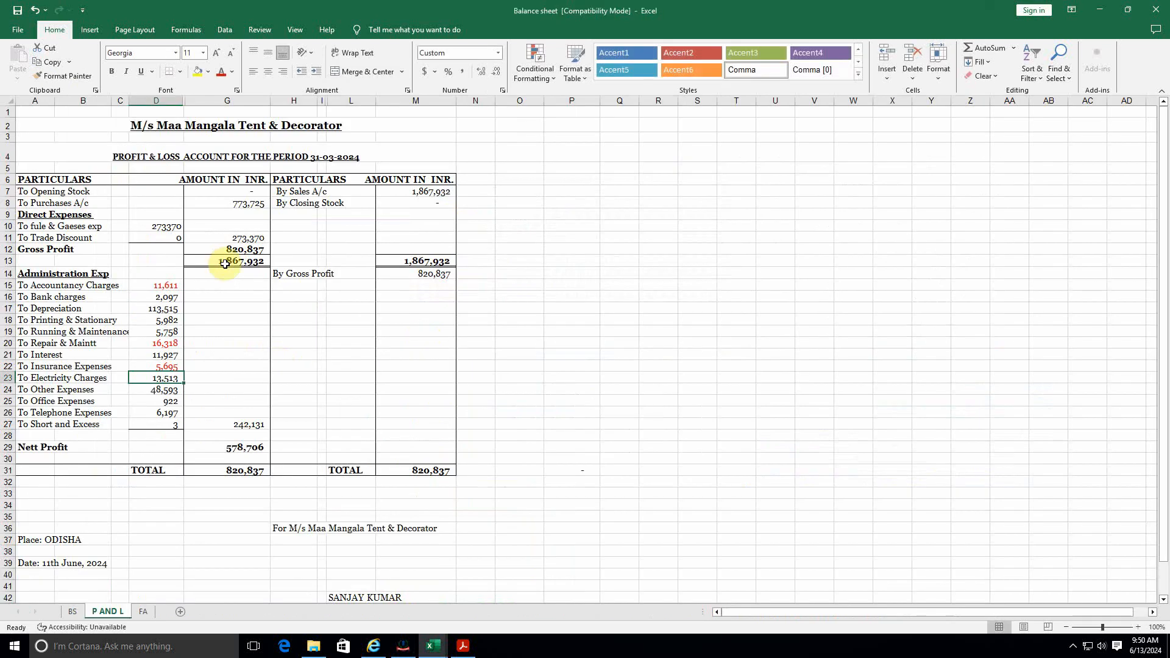
{"action": "left_click", "coordinate": [222, 72]}
{"action": "left_click", "coordinate": [167, 390]}
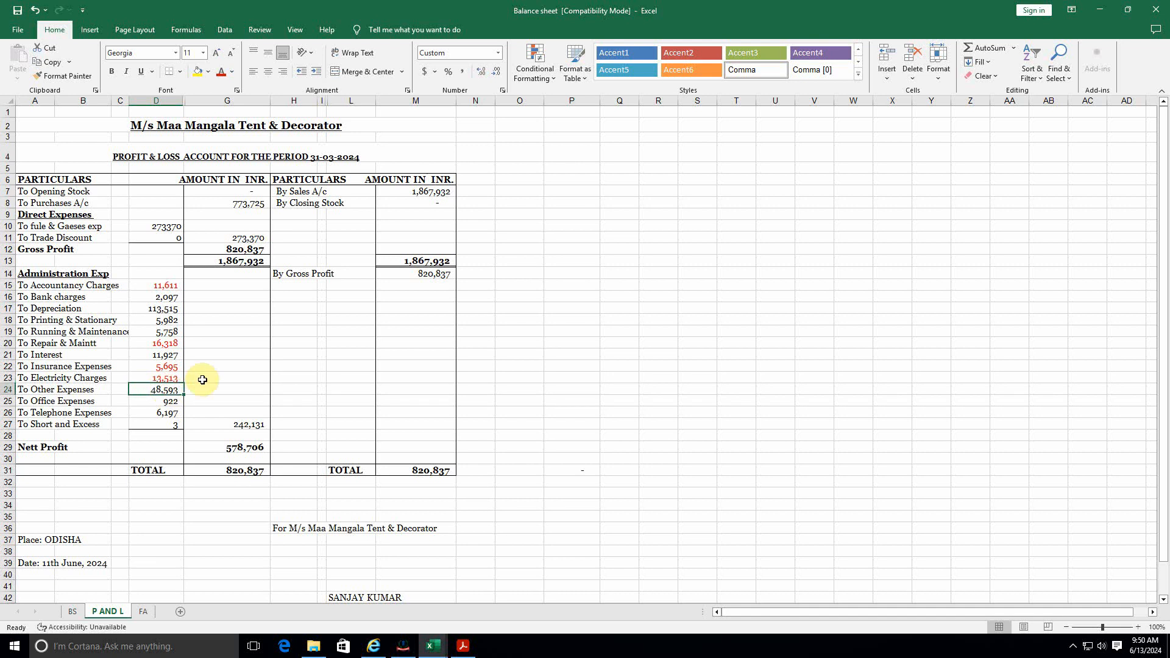
{"action": "left_click", "coordinate": [164, 401]}
{"action": "left_click", "coordinate": [165, 412]}
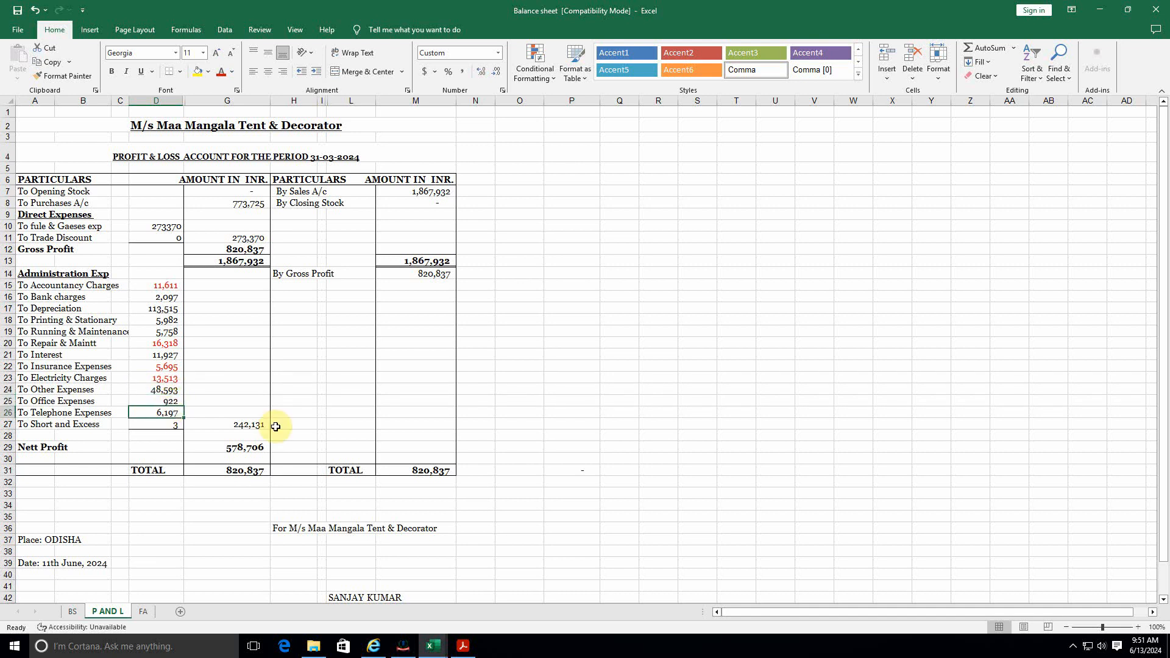
Step: Enter 6197 under Telephone expenses in row 37, matching the source P&L figure
{"action": "key", "text": "alt+Tab"}
{"action": "scroll", "coordinate": [202, 473], "scroll_direction": "down", "scroll_amount": 2}
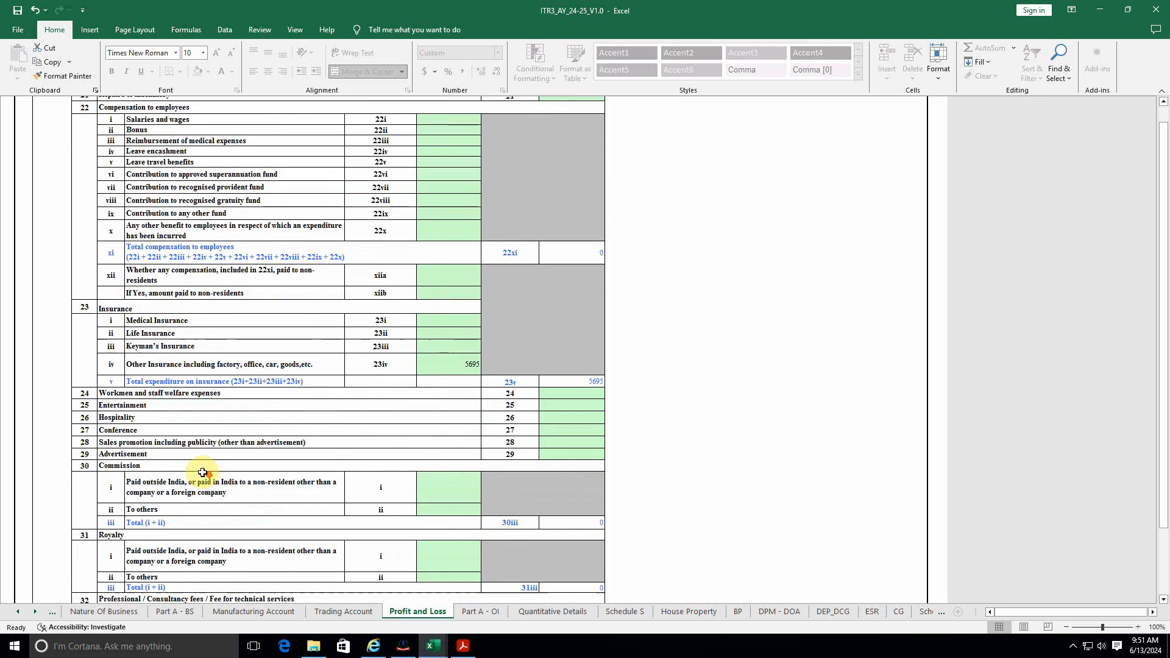
{"action": "scroll", "coordinate": [203, 473], "scroll_direction": "down", "scroll_amount": 6}
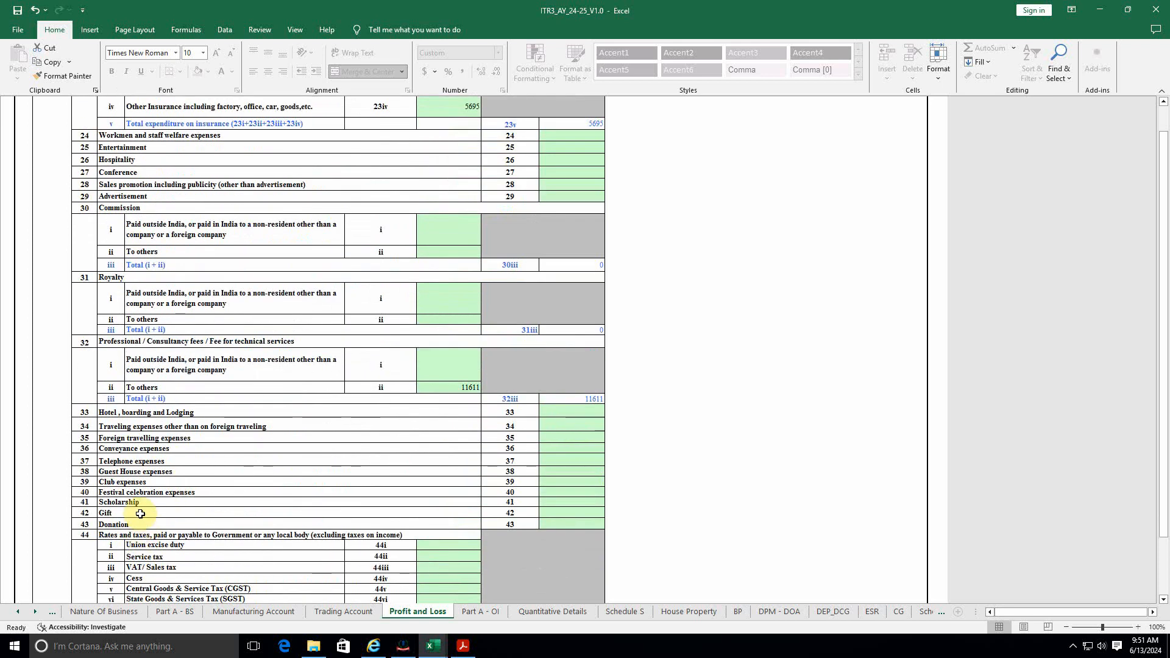
{"action": "left_click", "coordinate": [186, 461]}
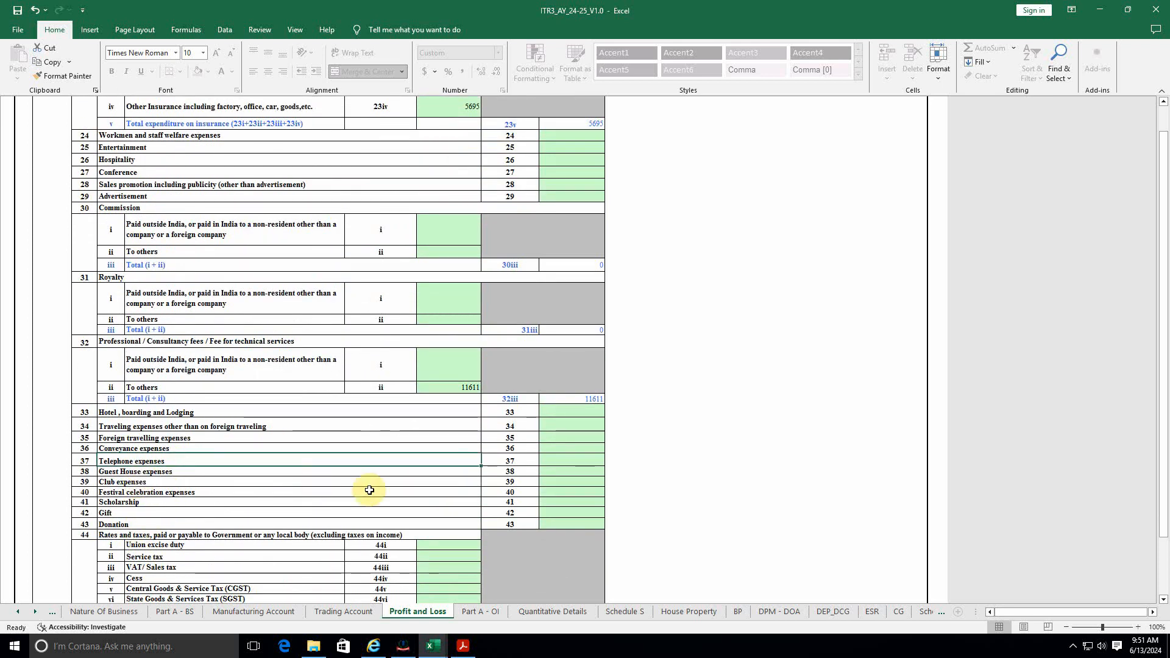
{"action": "key", "text": "alt+Tab"}
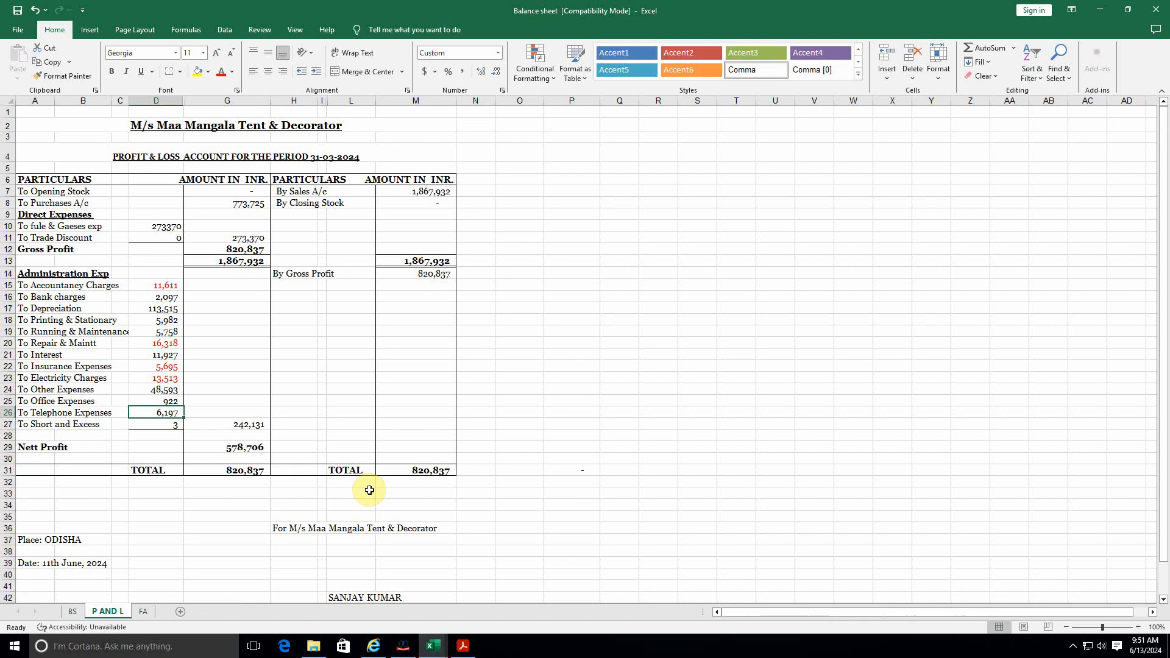
{"action": "key", "text": "alt+Tab"}
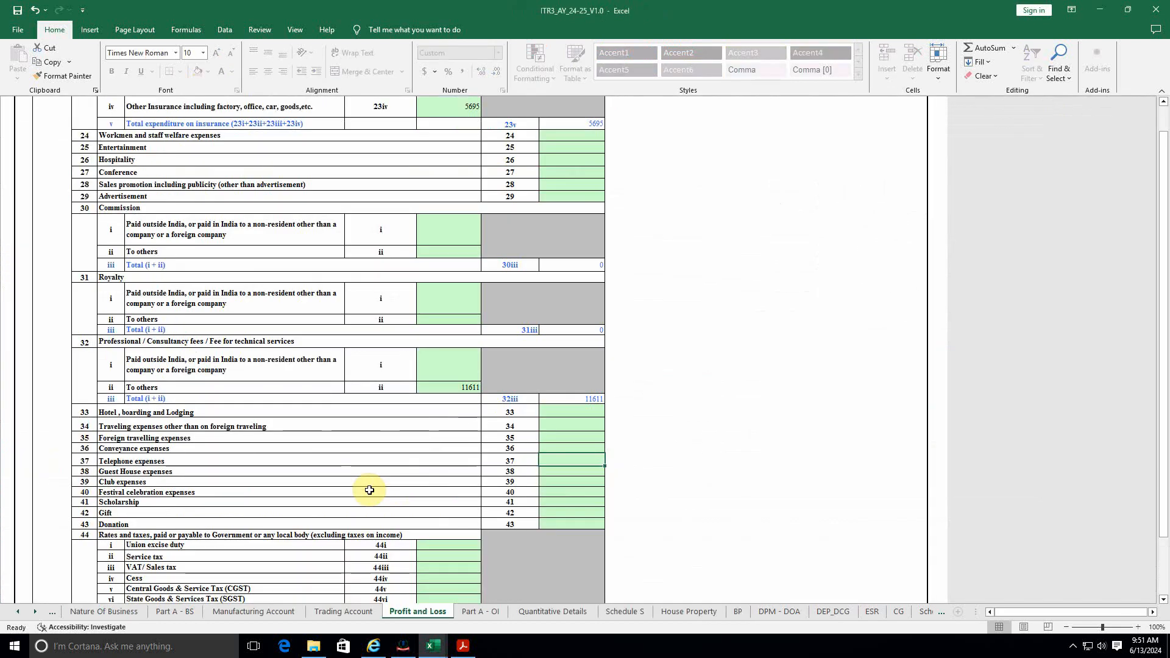
{"action": "type", "text": "6197"}
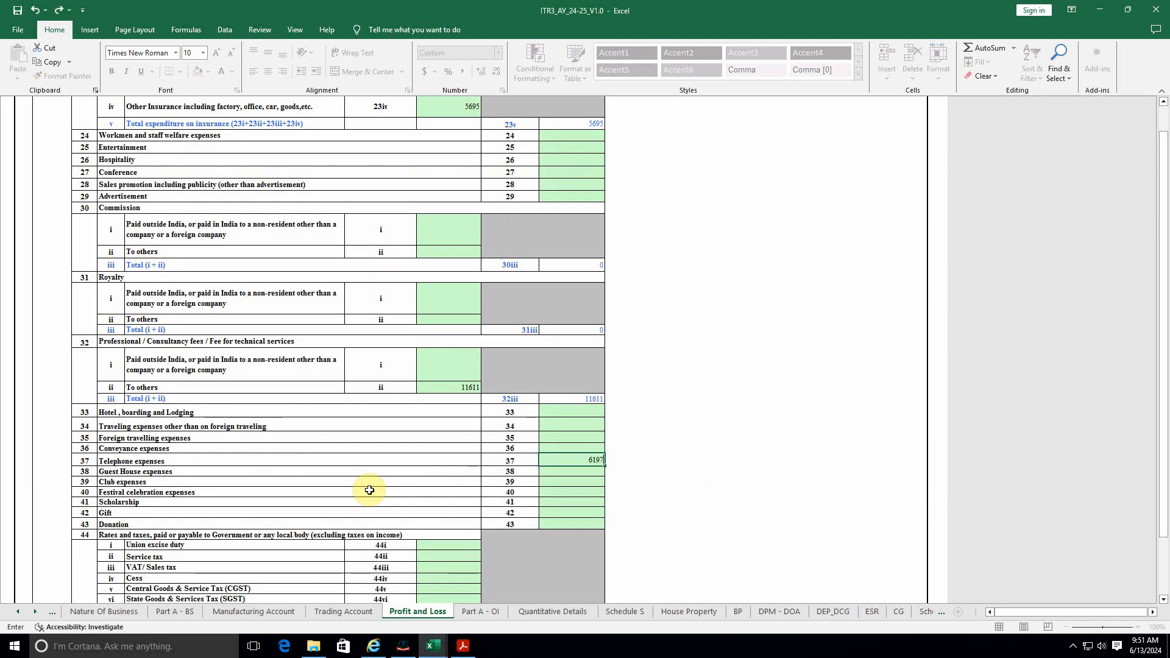
{"action": "key", "text": "Return"}
{"action": "key", "text": "alt+Tab"}
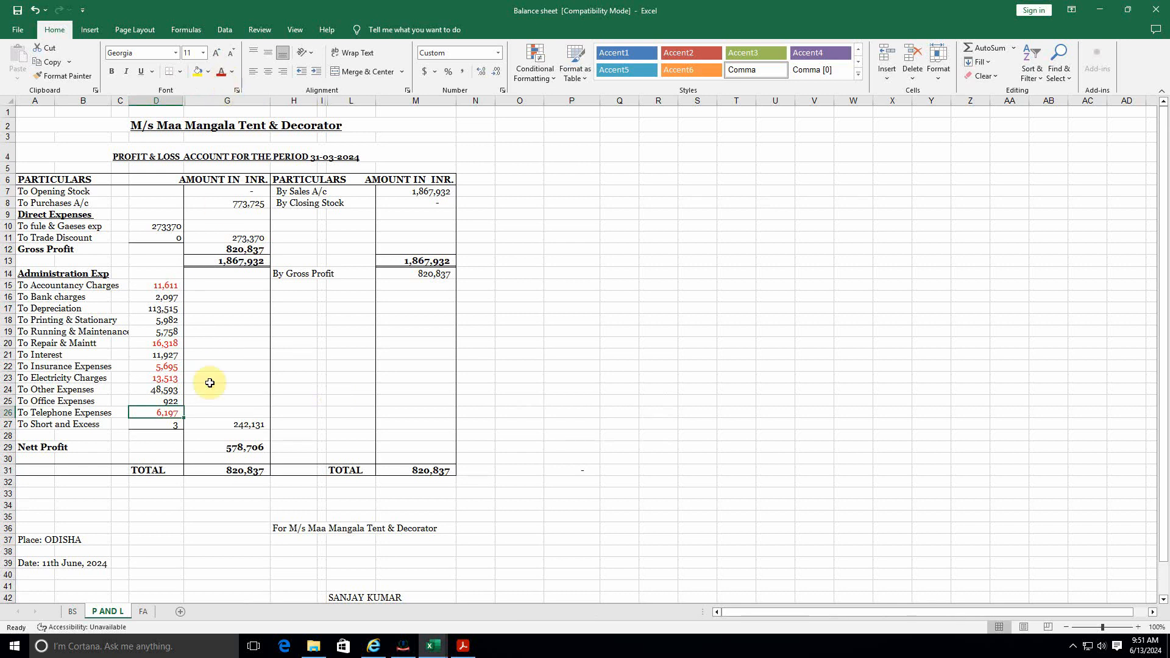
{"action": "key", "text": "alt+Tab"}
{"action": "scroll", "coordinate": [317, 457], "scroll_direction": "down", "scroll_amount": 7}
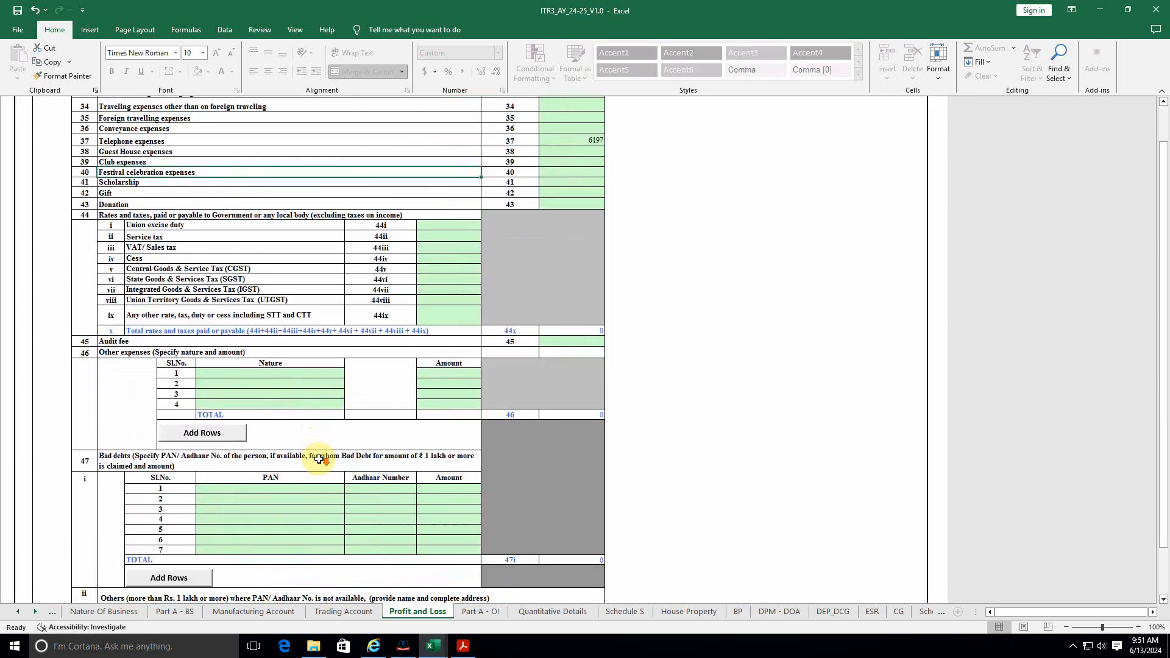
Step: Add BANK CHARGES with amount 2097 as the first other expense line
{"action": "left_click", "coordinate": [243, 373]}
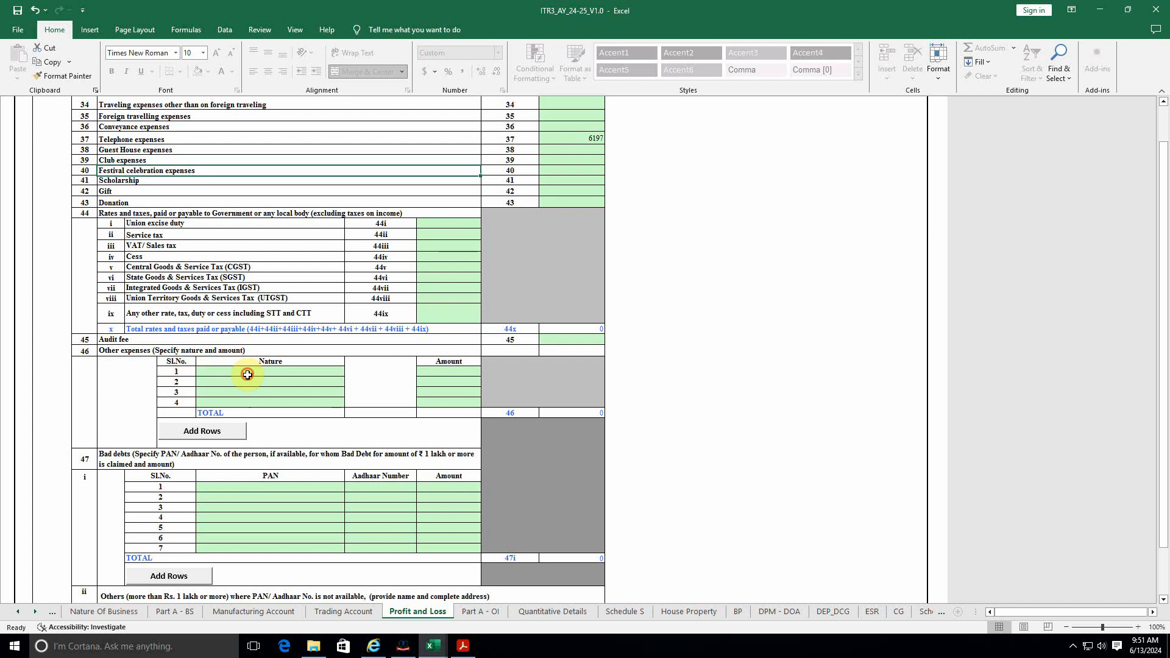
{"action": "key", "text": "alt+Tab"}
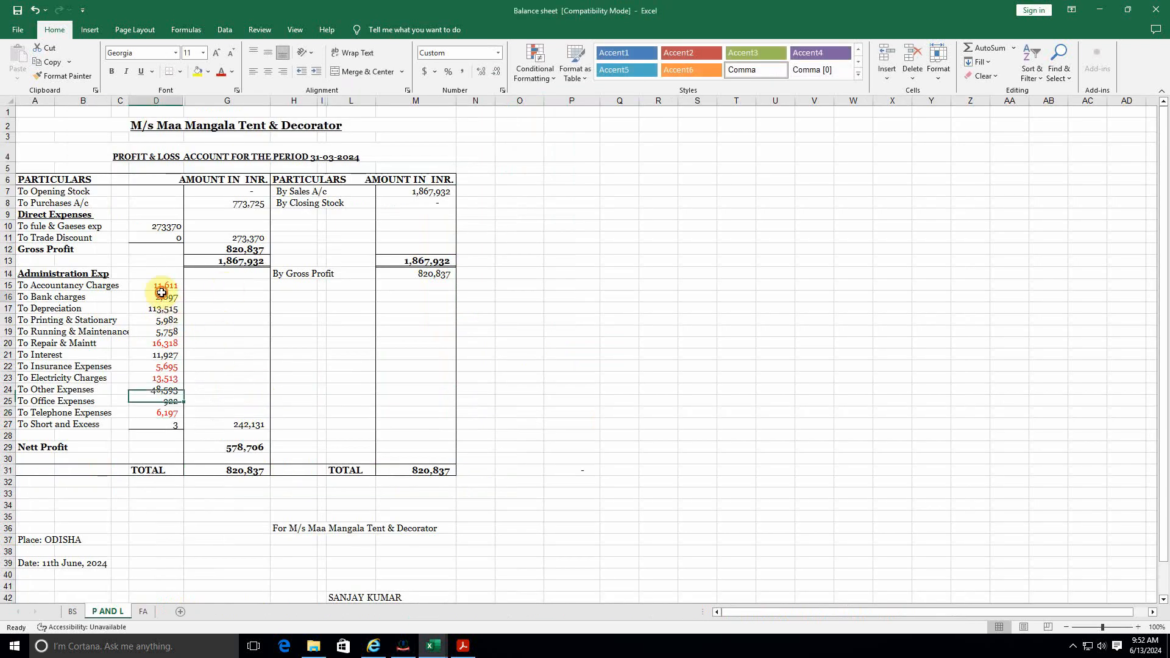
{"action": "left_click", "coordinate": [160, 297]}
{"action": "left_click", "coordinate": [95, 299]}
{"action": "key", "text": "alt+Tab"}
{"action": "key", "text": "alt+Tab"}
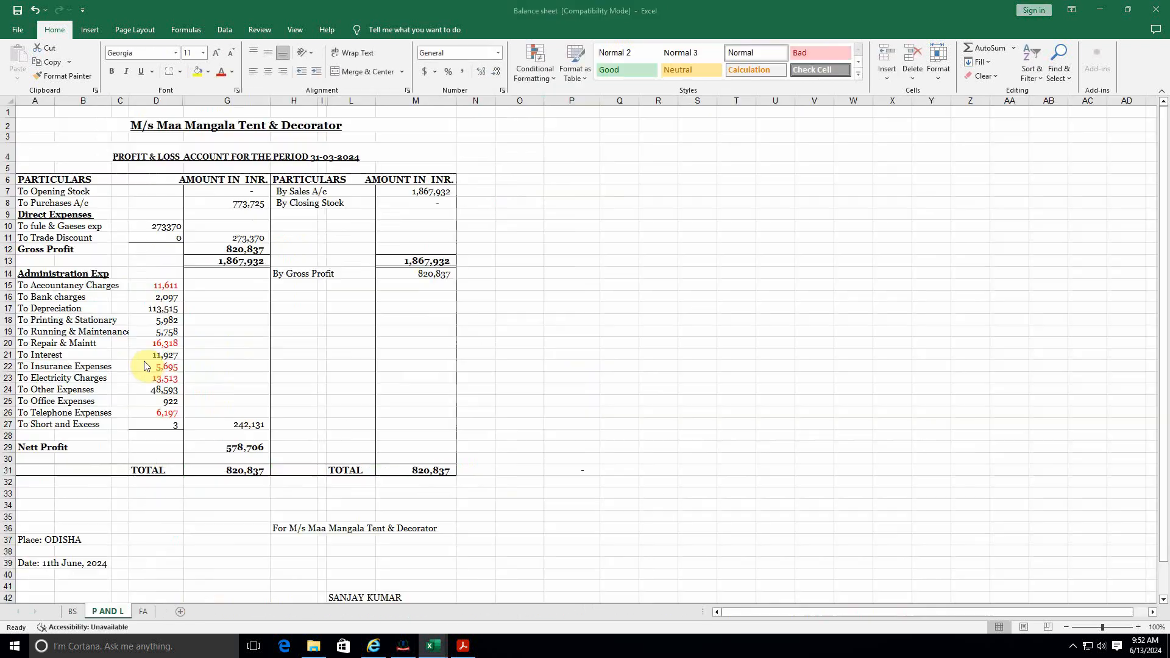
{"action": "key", "text": "alt+Tab"}
{"action": "type", "text": "bank"}
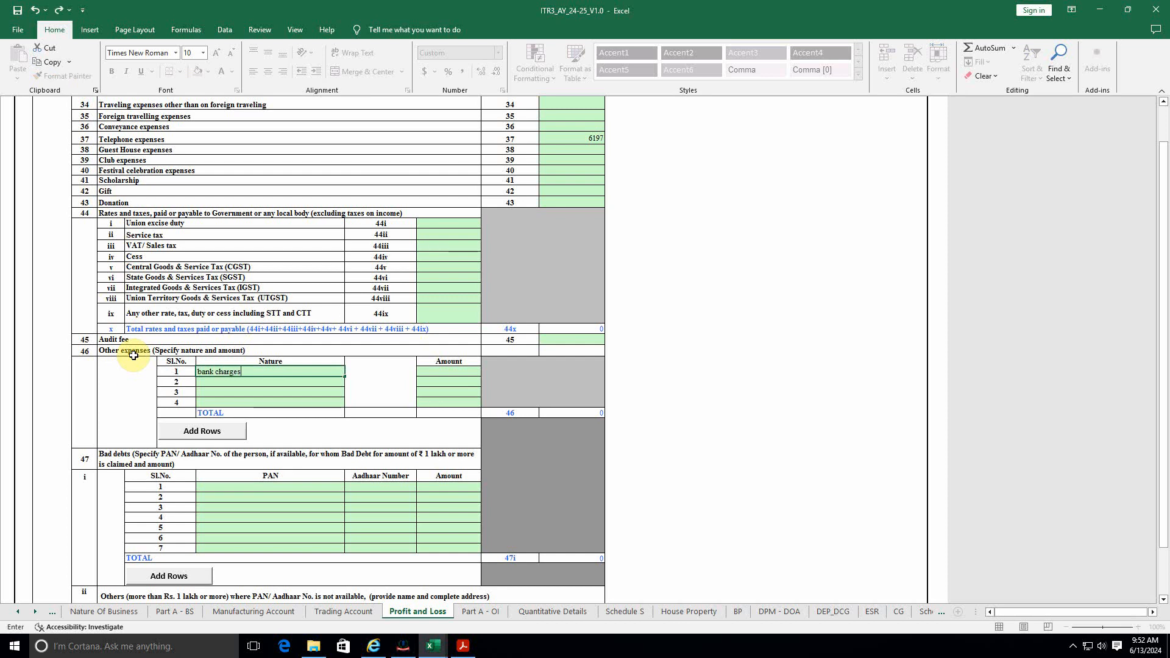
{"action": "key", "text": "Return"}
{"action": "key", "text": "Up"}
{"action": "key", "text": "Right"}
{"action": "key", "text": "alt+Tab"}
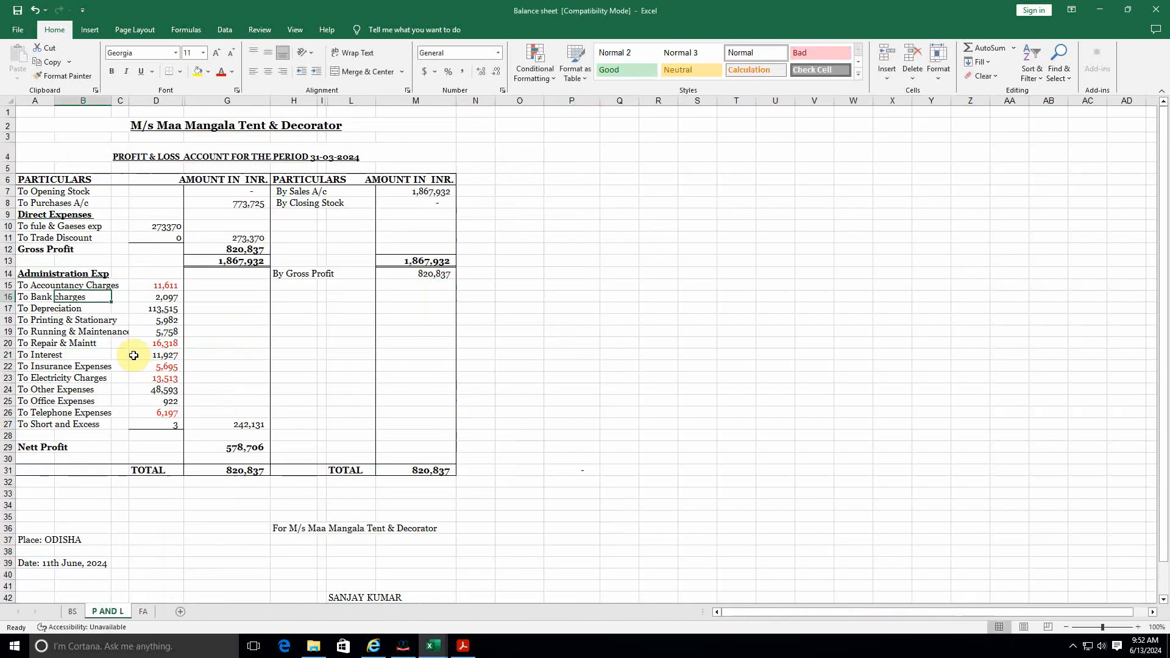
{"action": "key", "text": "Right"}
{"action": "key", "text": "Right"}
{"action": "key", "text": "alt+Tab"}
{"action": "type", "text": "20"}
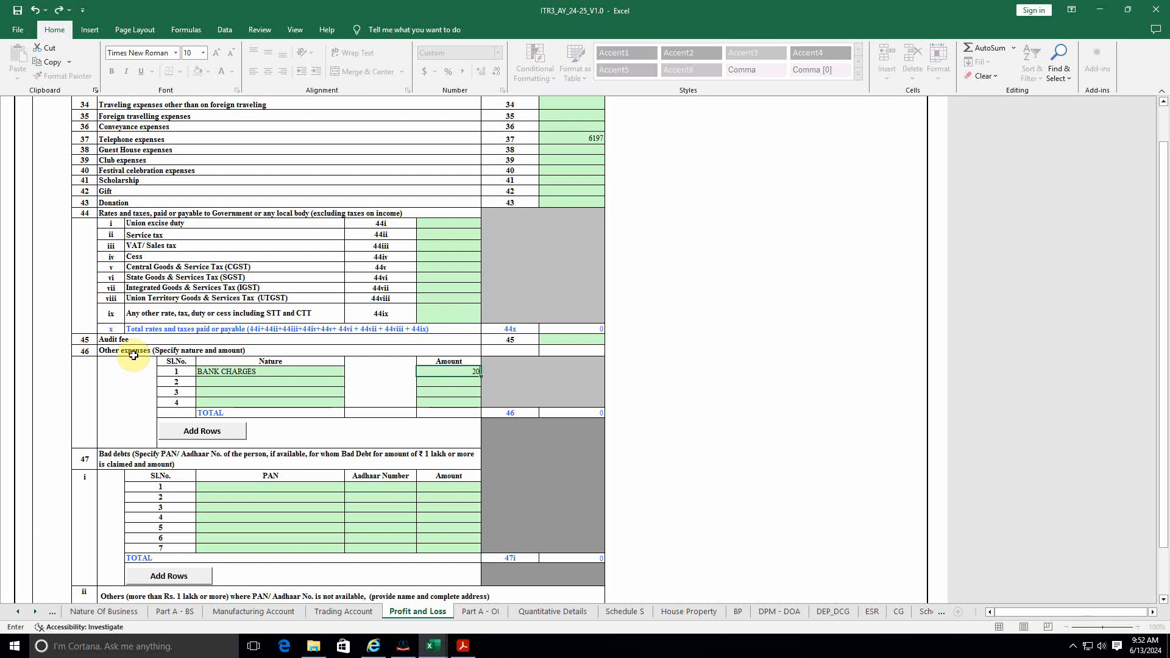
{"action": "type", "text": "97"}
{"action": "left_click", "coordinate": [232, 382]}
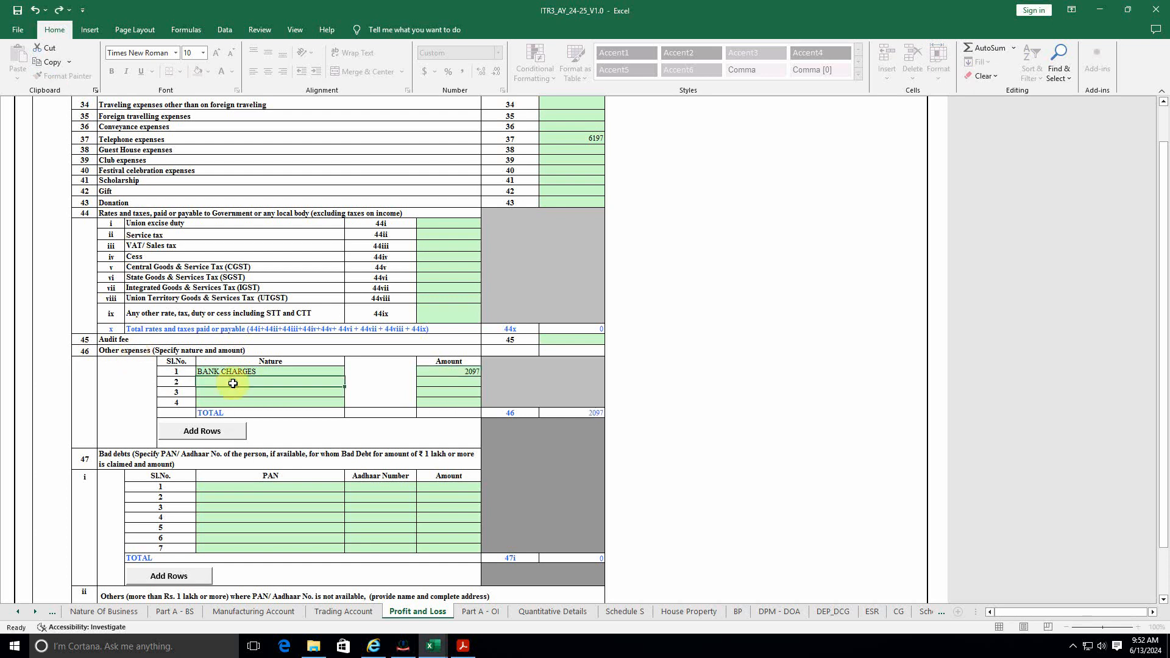
Step: Colour the 113,515 depreciation and 2,097 bank charges source figures red
{"action": "key", "text": "alt+Tab"}
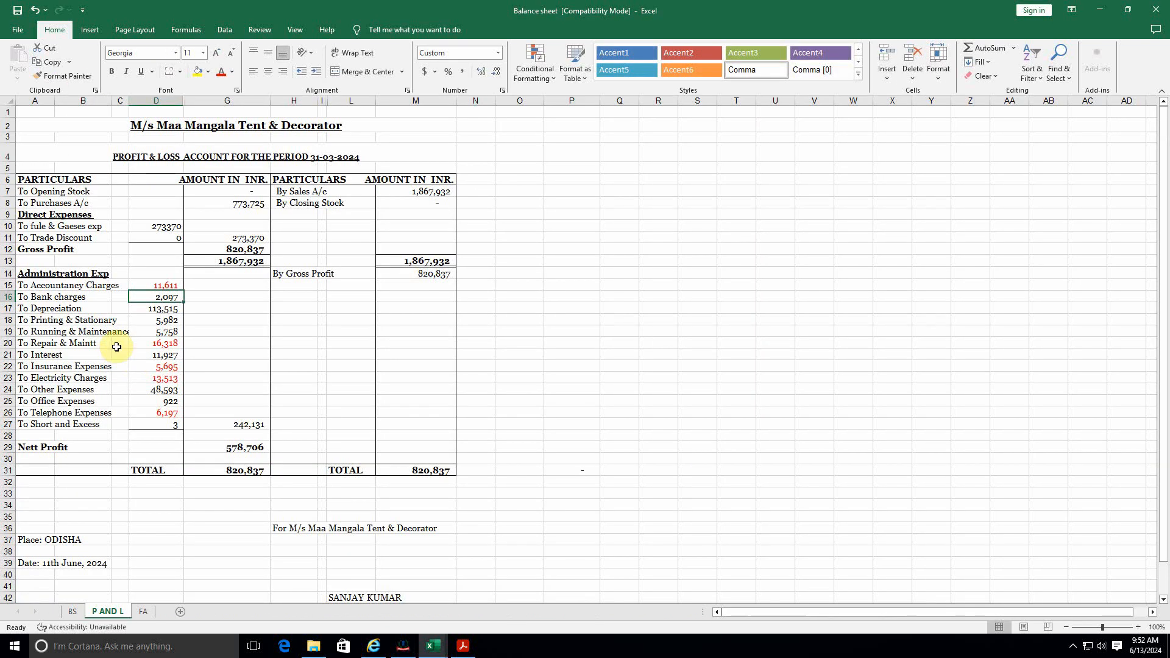
{"action": "key", "text": "Down"}
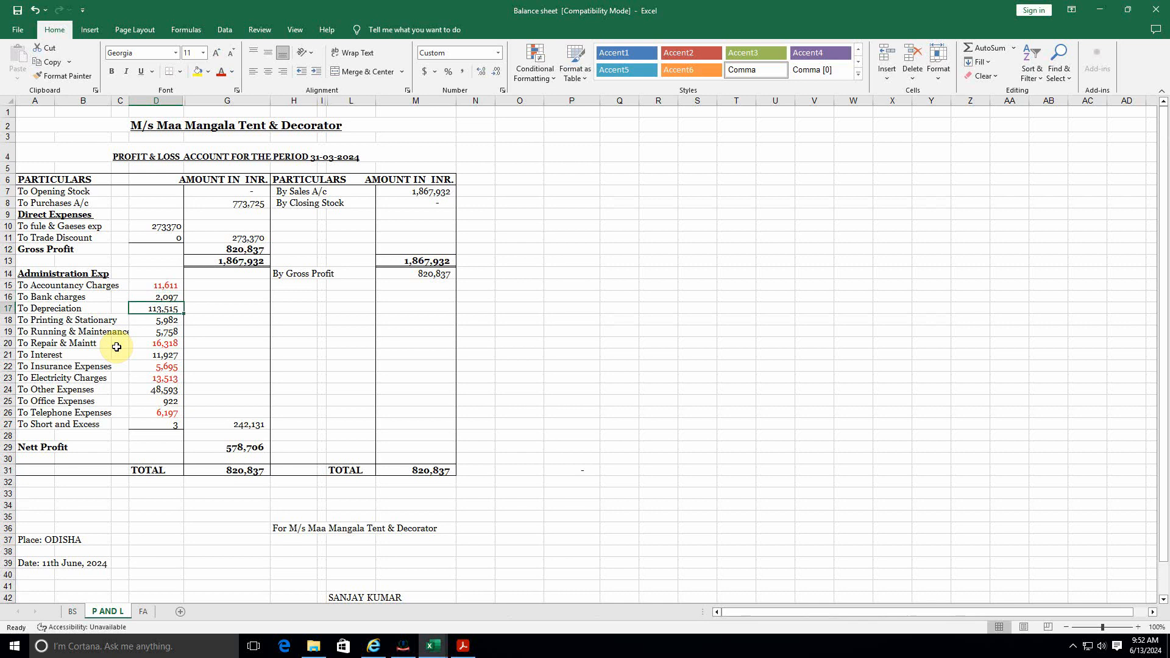
{"action": "left_click", "coordinate": [223, 74]}
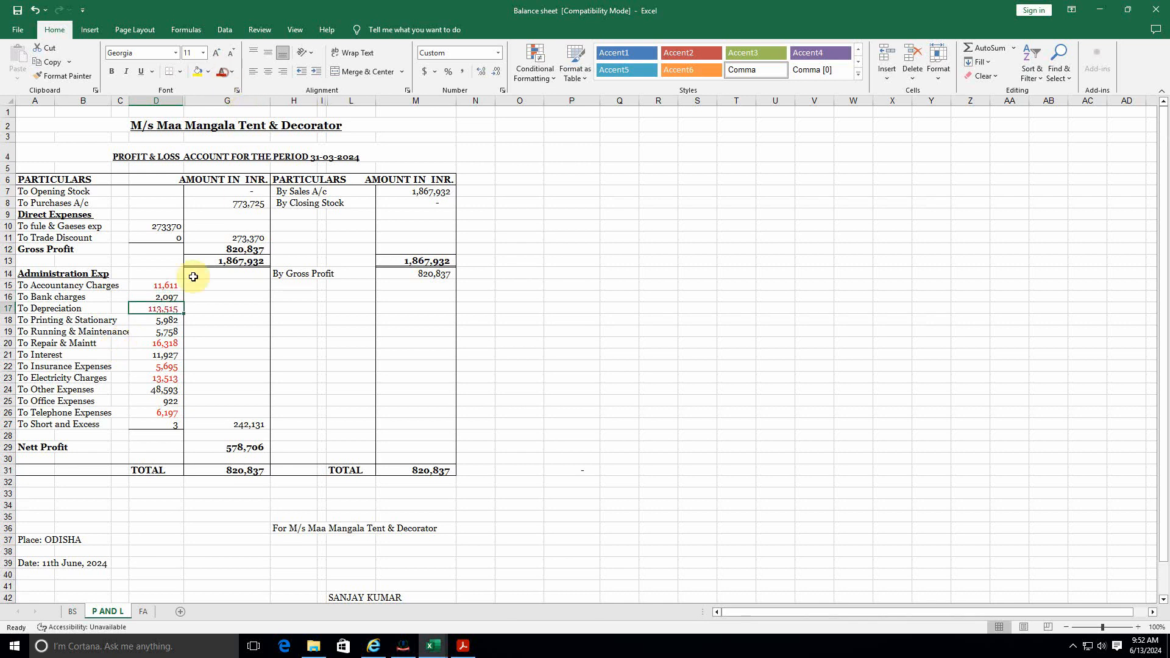
{"action": "left_click", "coordinate": [173, 297]}
{"action": "left_click", "coordinate": [221, 72]}
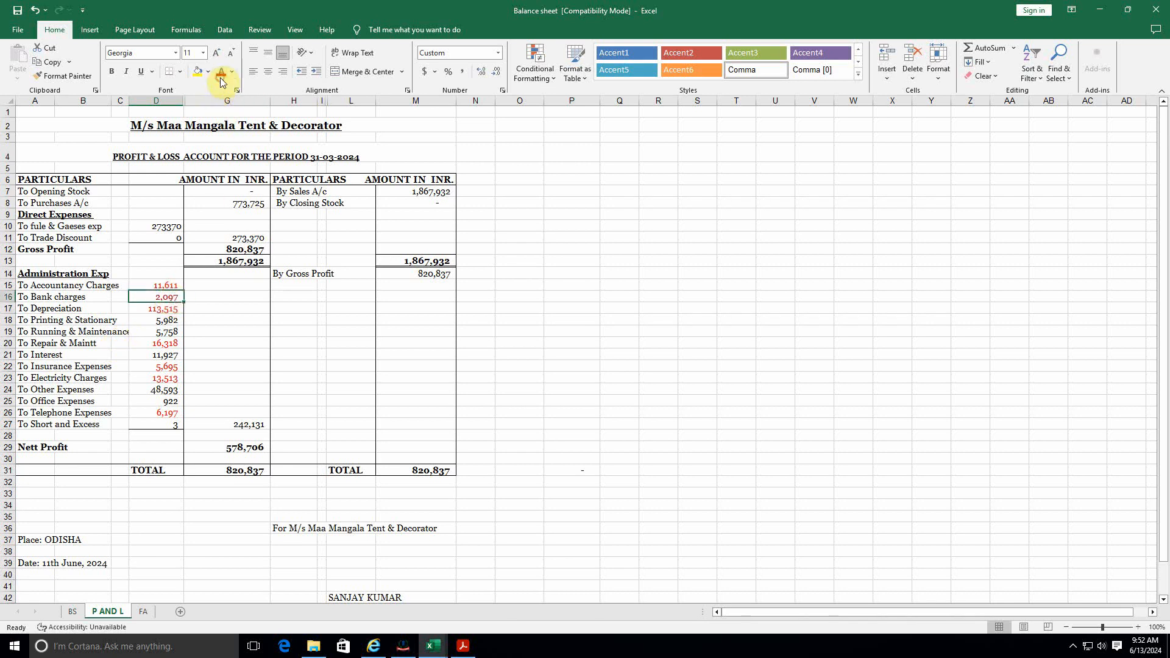
{"action": "left_click", "coordinate": [161, 320]}
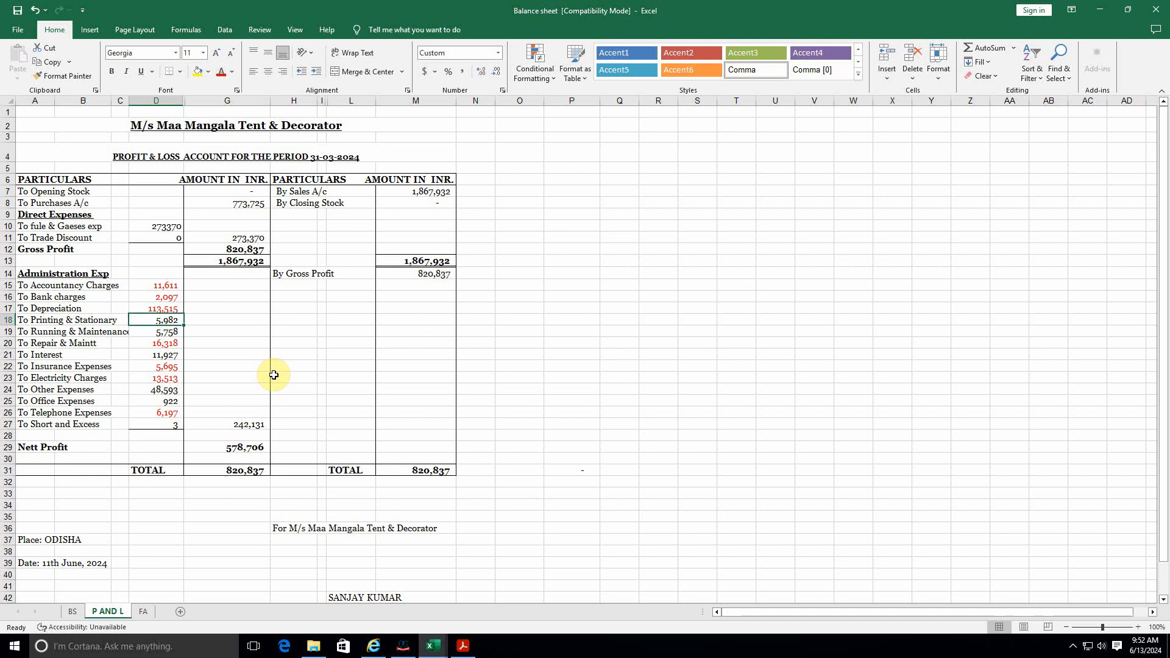
{"action": "key", "text": "alt+Tab"}
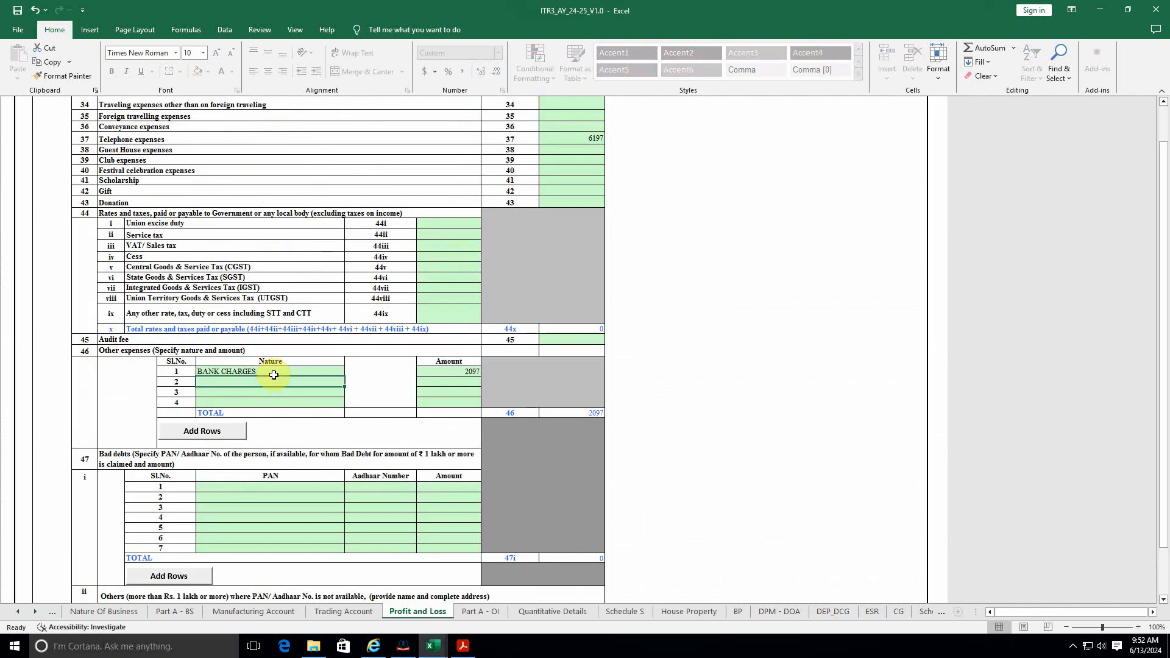
Step: Add PRINTING AND STATIONERY 5982 and colour its source amount red
{"action": "type", "text": "Printing and stat"}
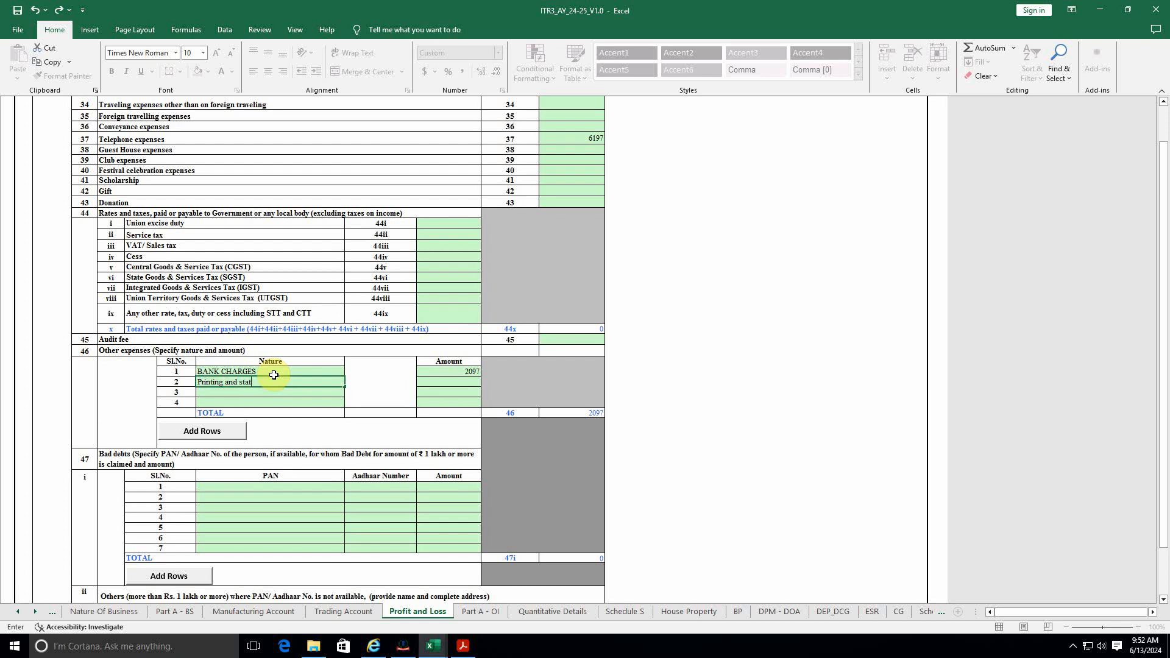
{"action": "type", "text": "ionery"}
{"action": "key", "text": "Tab"}
{"action": "key", "text": "alt+Tab"}
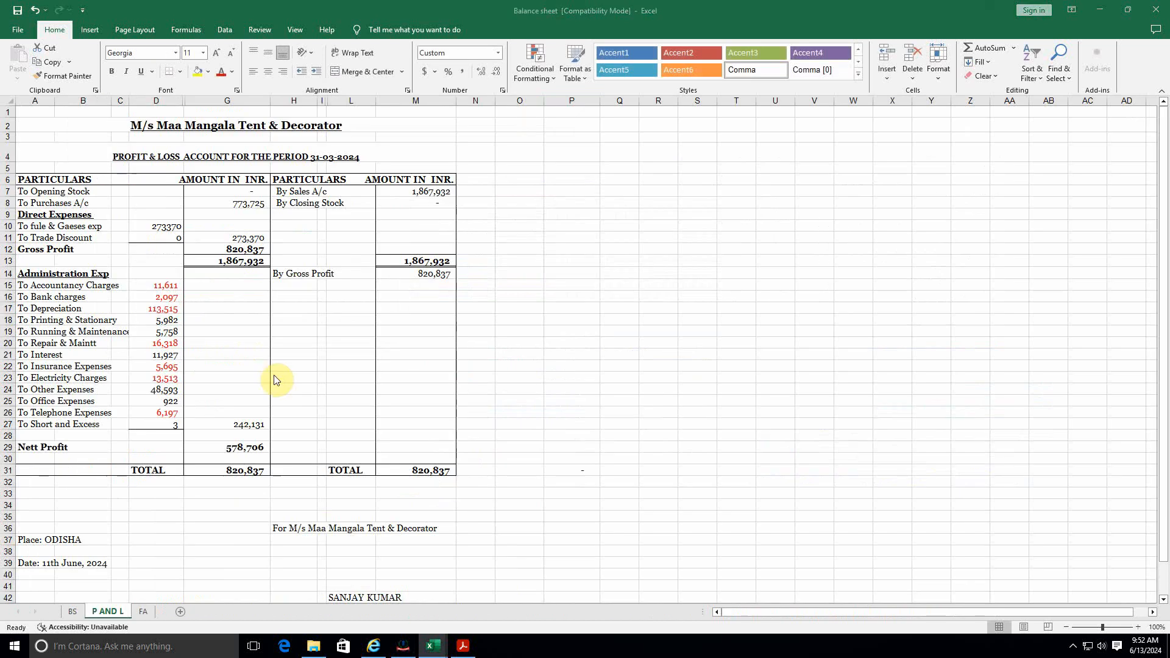
{"action": "key", "text": "alt+Tab"}
{"action": "type", "text": "5982"}
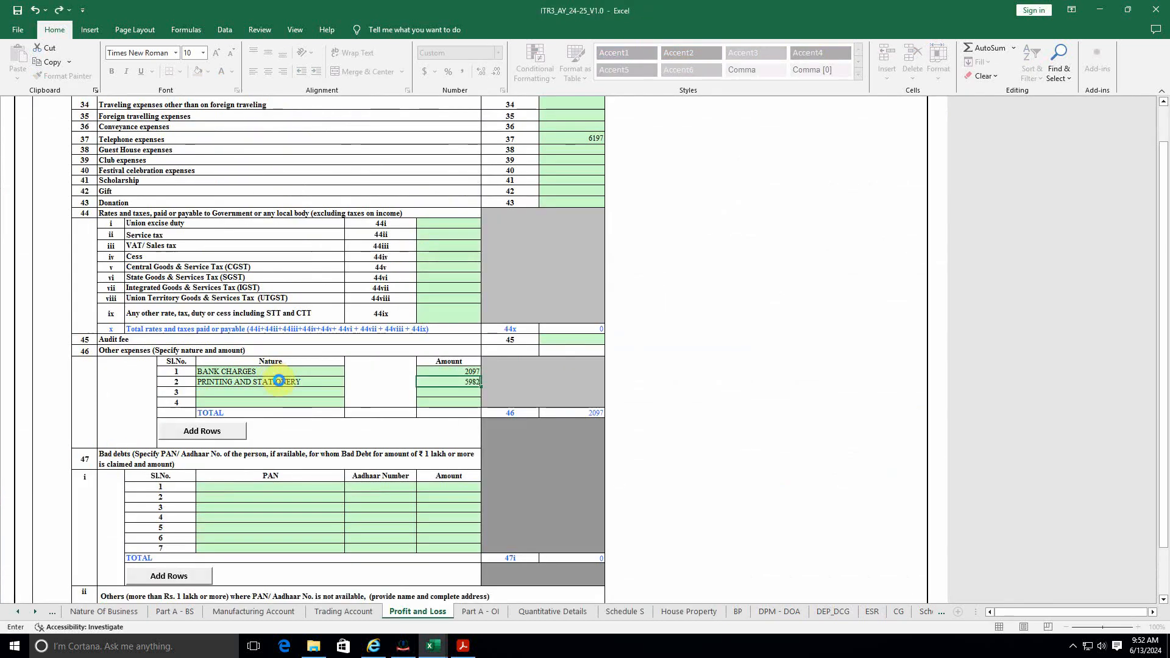
{"action": "key", "text": "Return"}
{"action": "key", "text": "alt+Tab"}
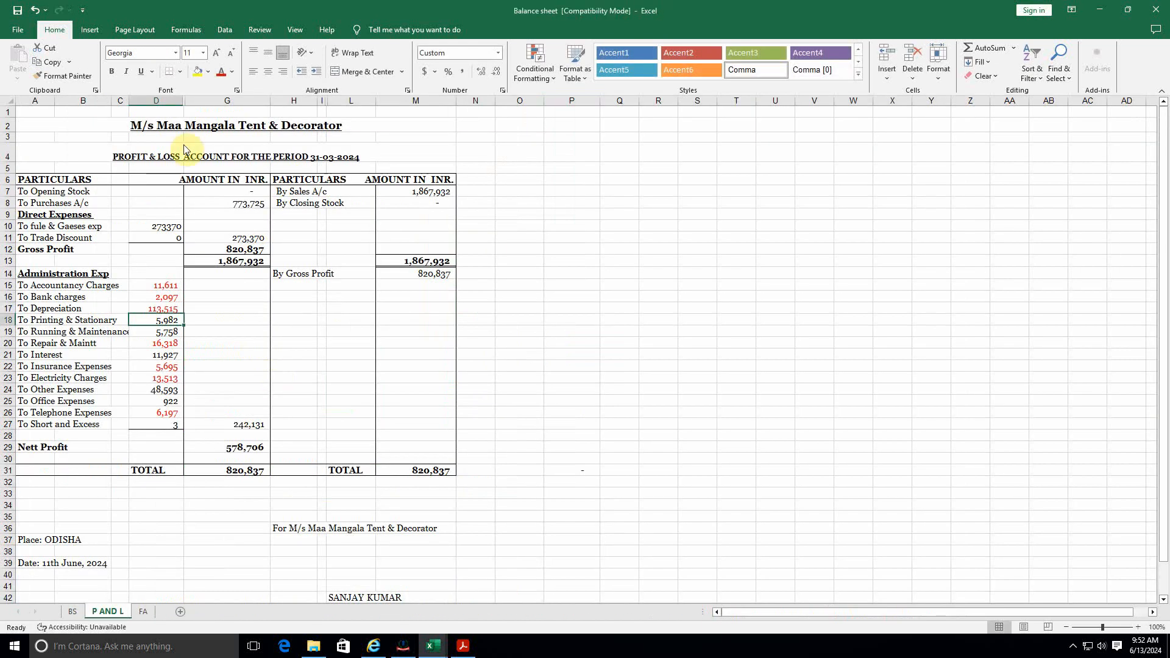
{"action": "left_click", "coordinate": [232, 73]}
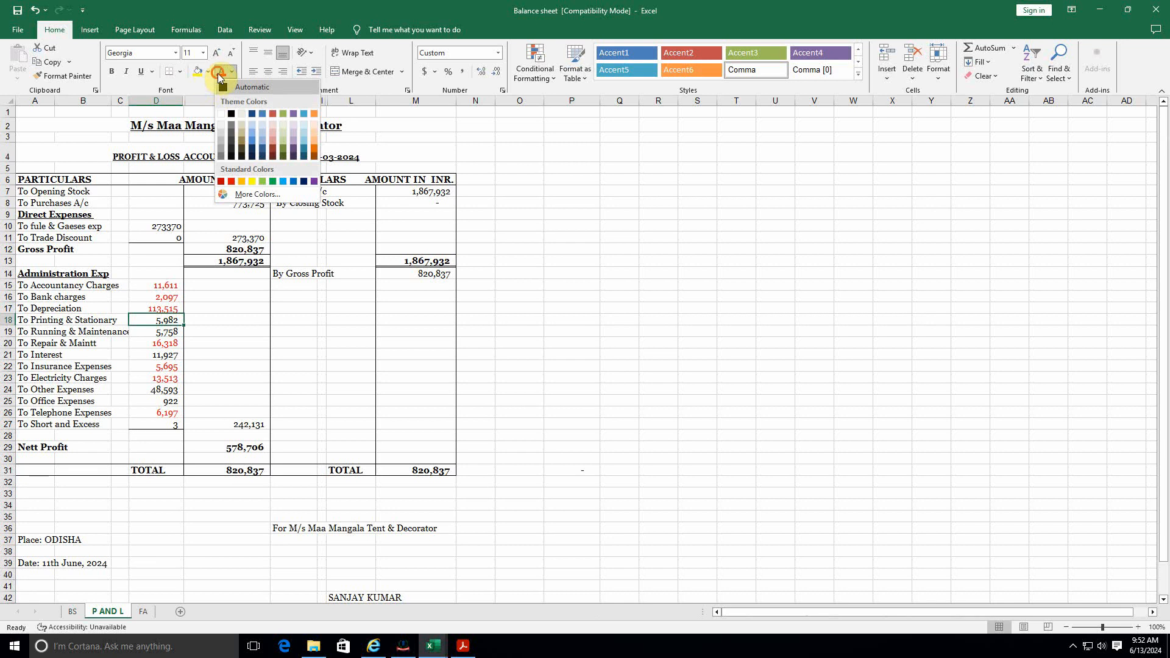
{"action": "left_click", "coordinate": [217, 73]}
{"action": "left_click", "coordinate": [164, 332]}
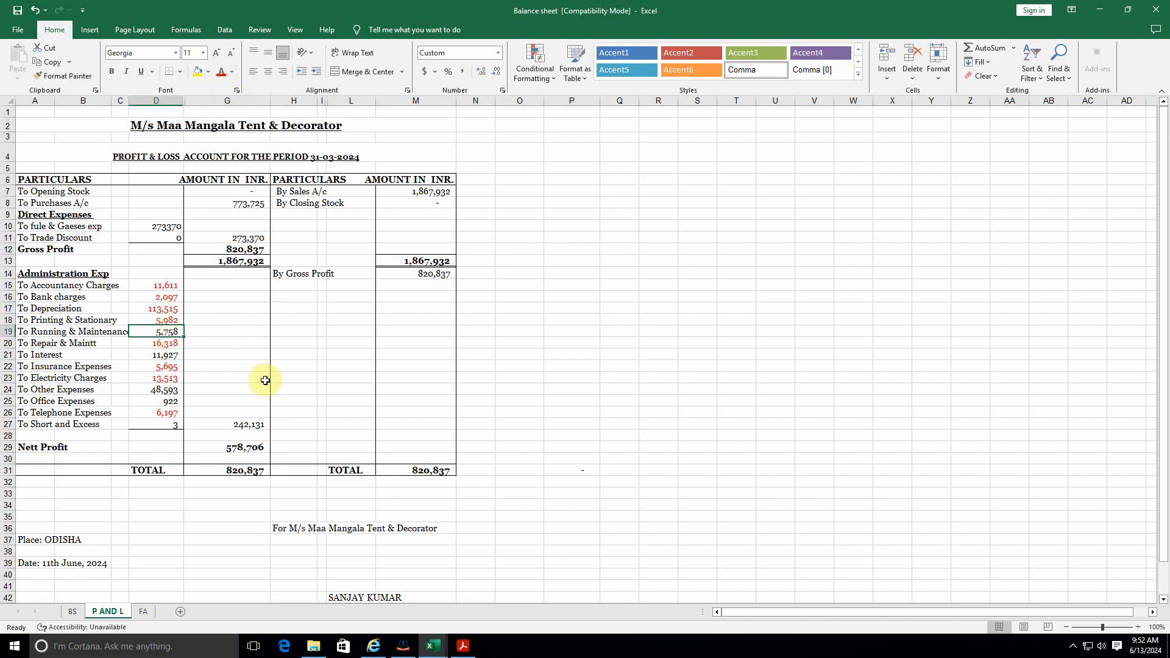
{"action": "key", "text": "alt+Tab"}
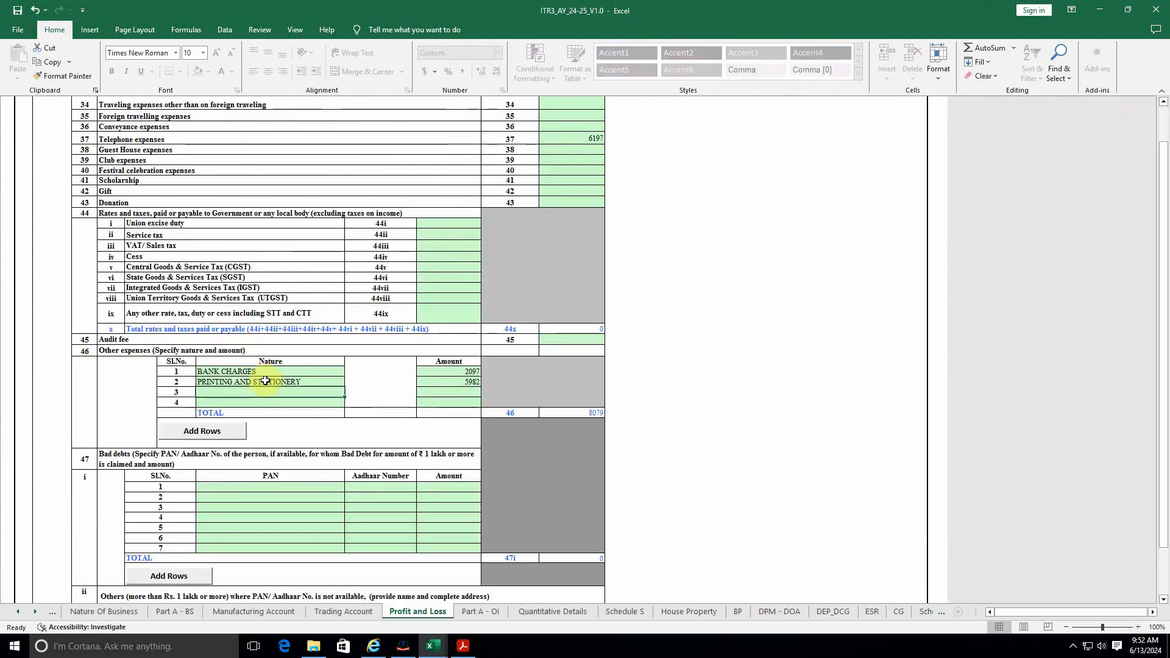
Step: Add RUNNING & MAINTANCE with amount 5758 as the third other expense line
{"action": "type", "text": "Running & maintance"}
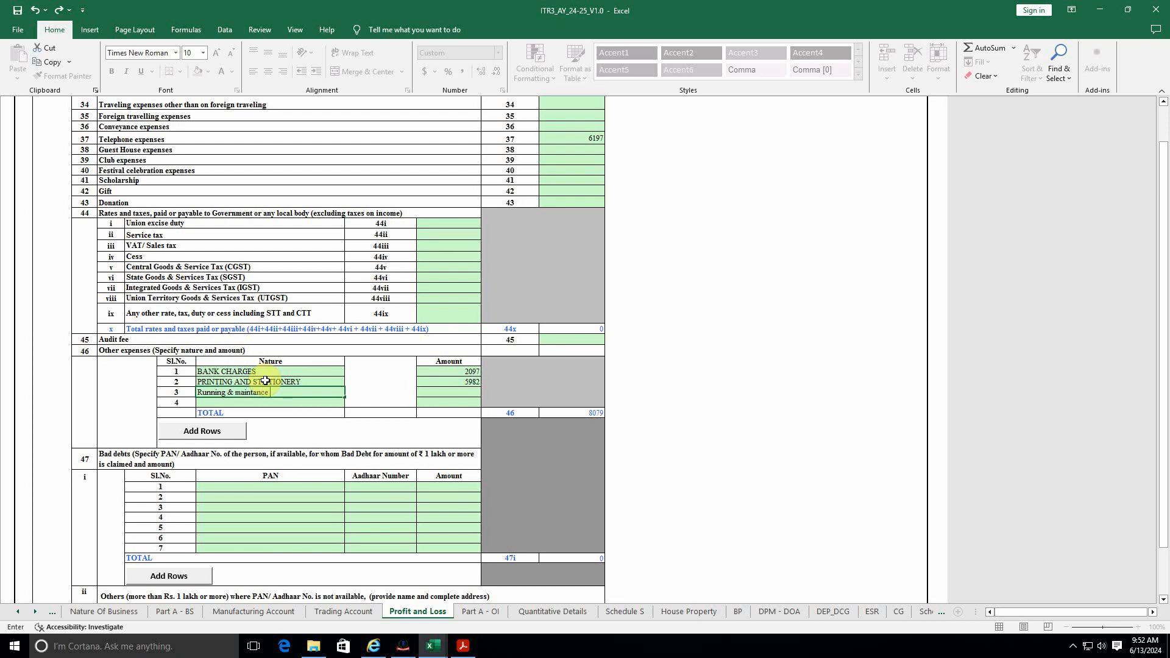
{"action": "key", "text": "Return"}
{"action": "key", "text": "Up"}
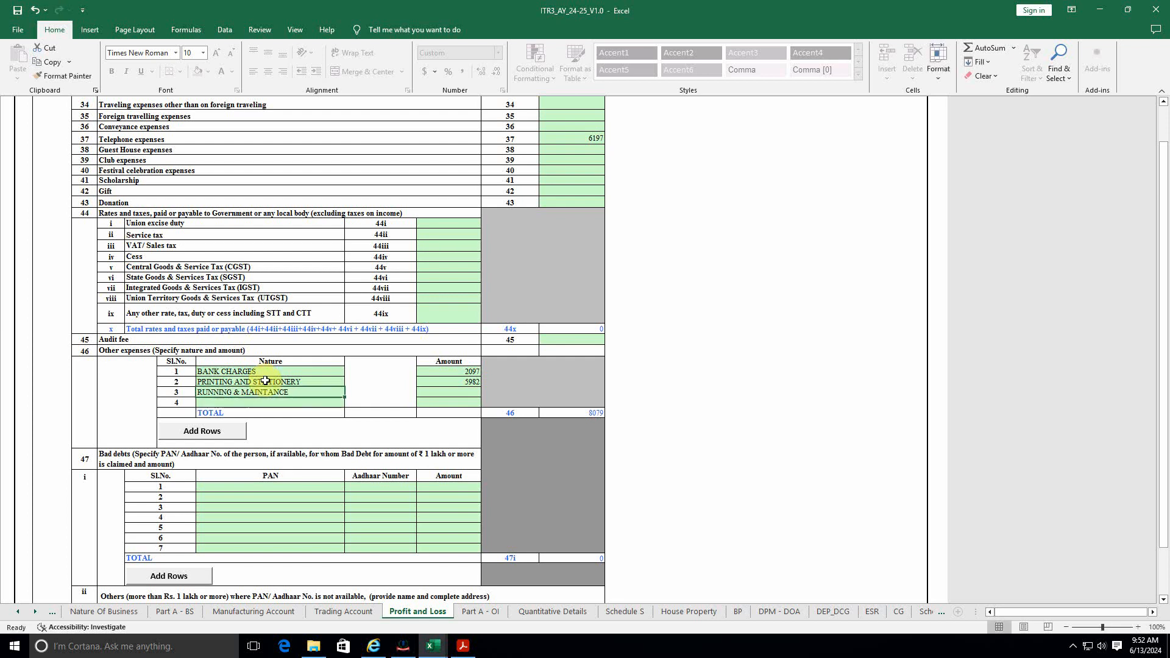
{"action": "key", "text": "Right"}
{"action": "key", "text": "Right"}
{"action": "key", "text": "alt+Tab"}
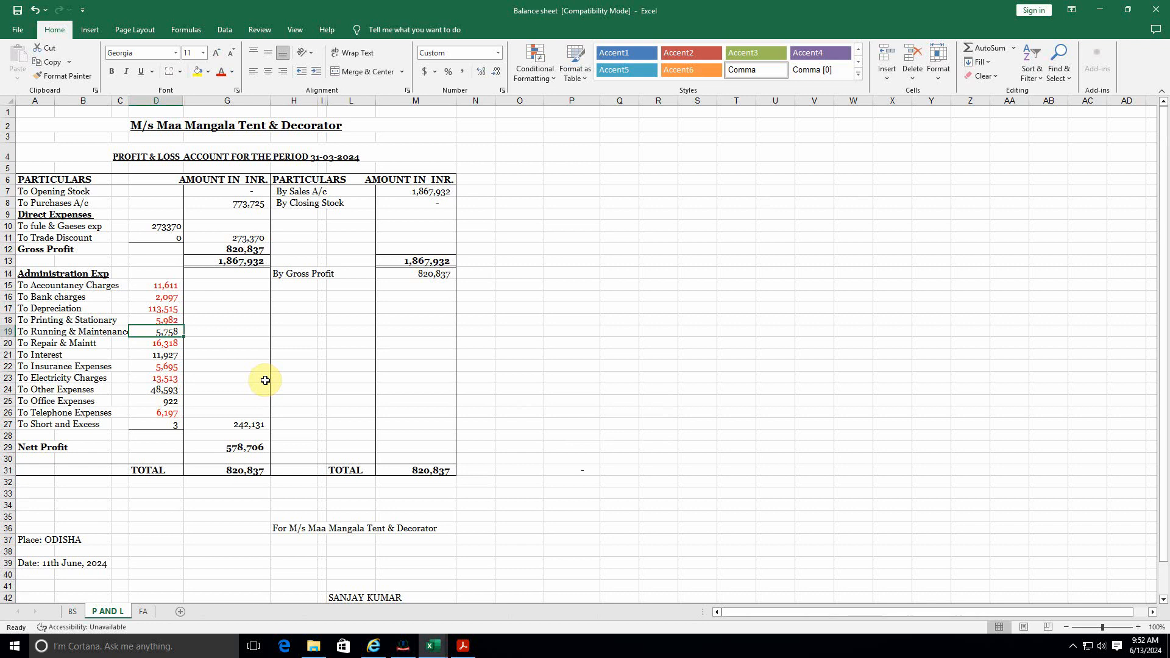
{"action": "key", "text": "alt+Tab"}
{"action": "type", "text": "57"}
{"action": "key", "text": "Return"}
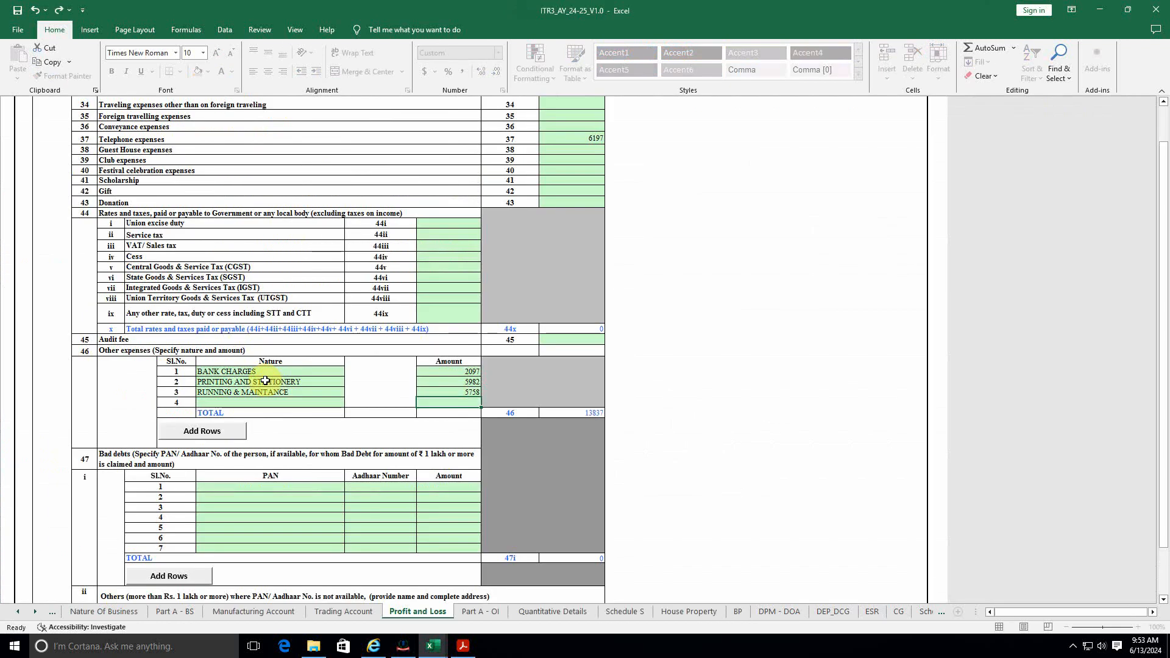
{"action": "key", "text": "alt+Tab"}
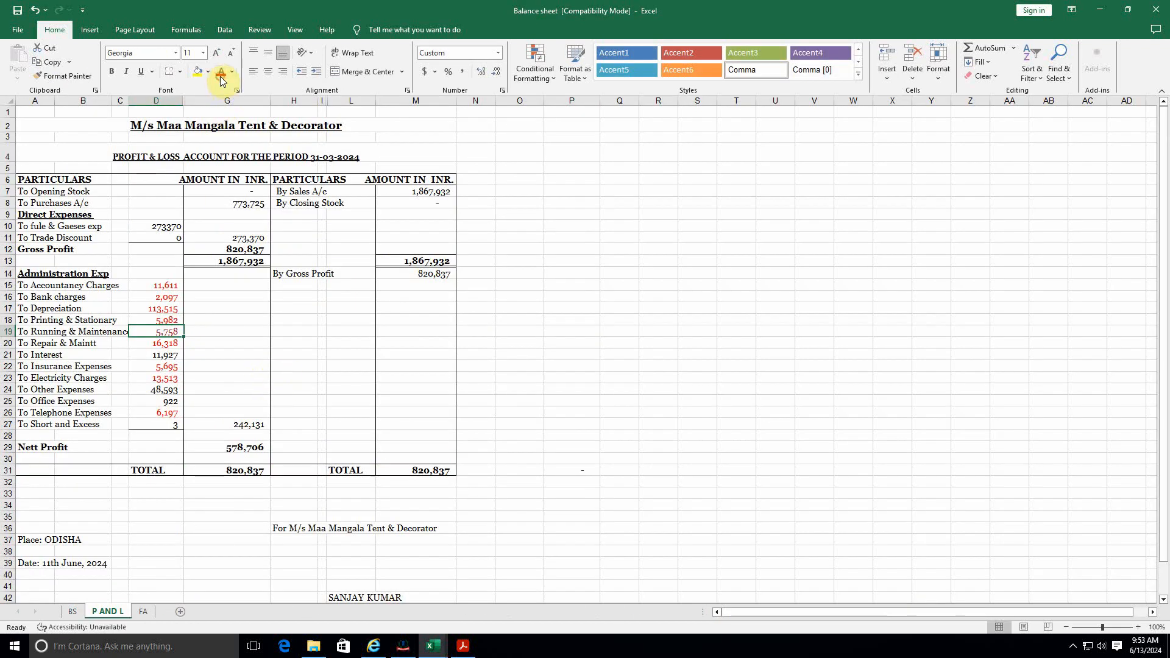
{"action": "left_click", "coordinate": [166, 356]}
{"action": "key", "text": "alt+Tab"}
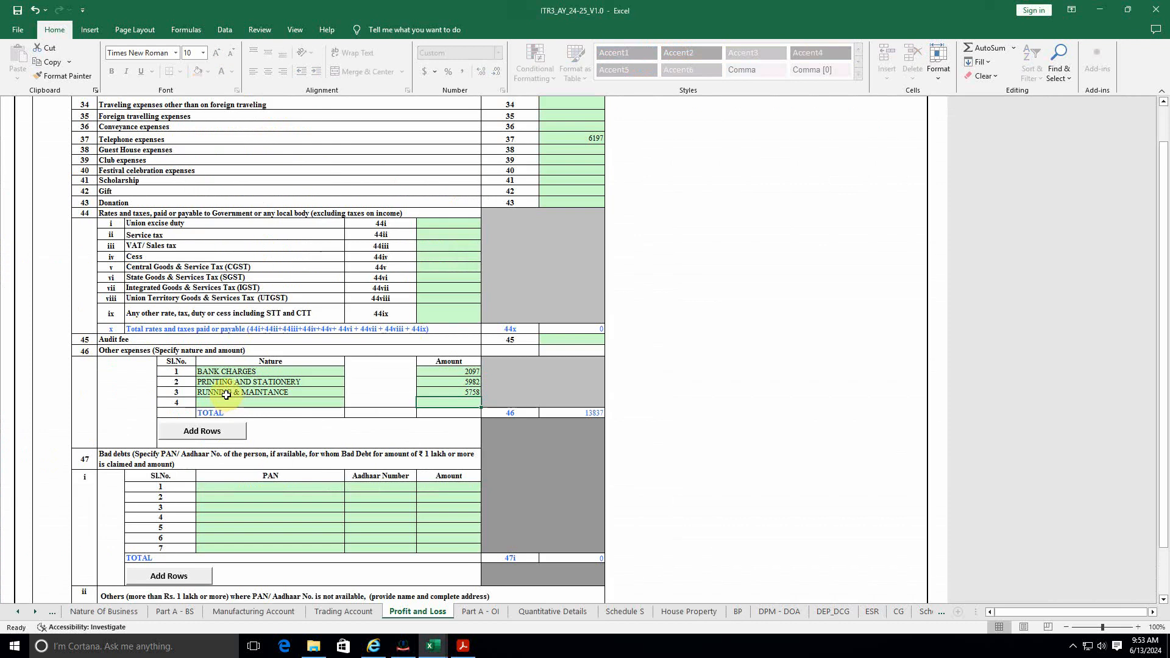
Step: Add INTEREST 11927 in row 4 and colour the source 11,927 figure red
{"action": "left_click", "coordinate": [220, 404]}
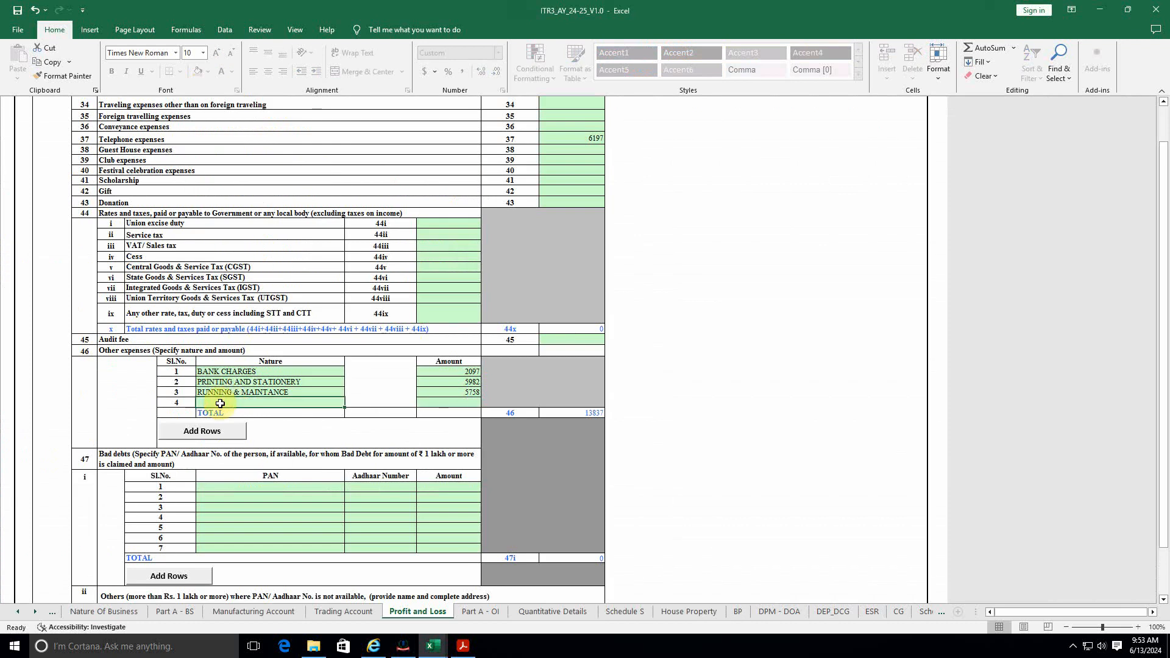
{"action": "type", "text": "I"}
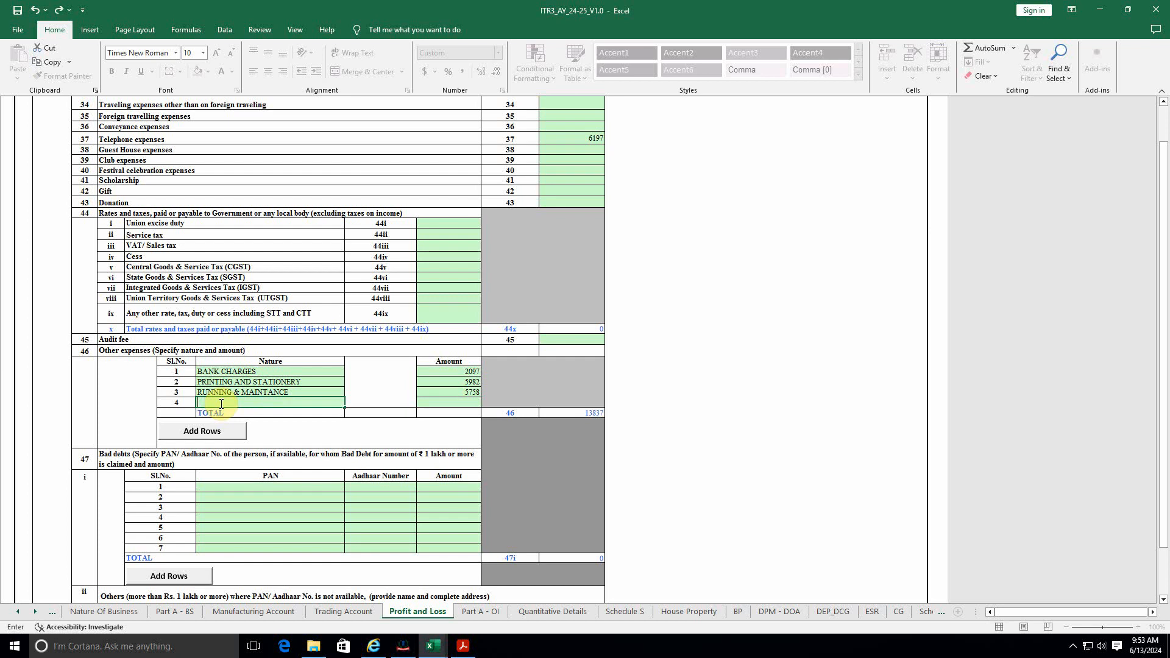
{"action": "type", "text": "nterest"}
{"action": "key", "text": "Return"}
{"action": "key", "text": "Up"}
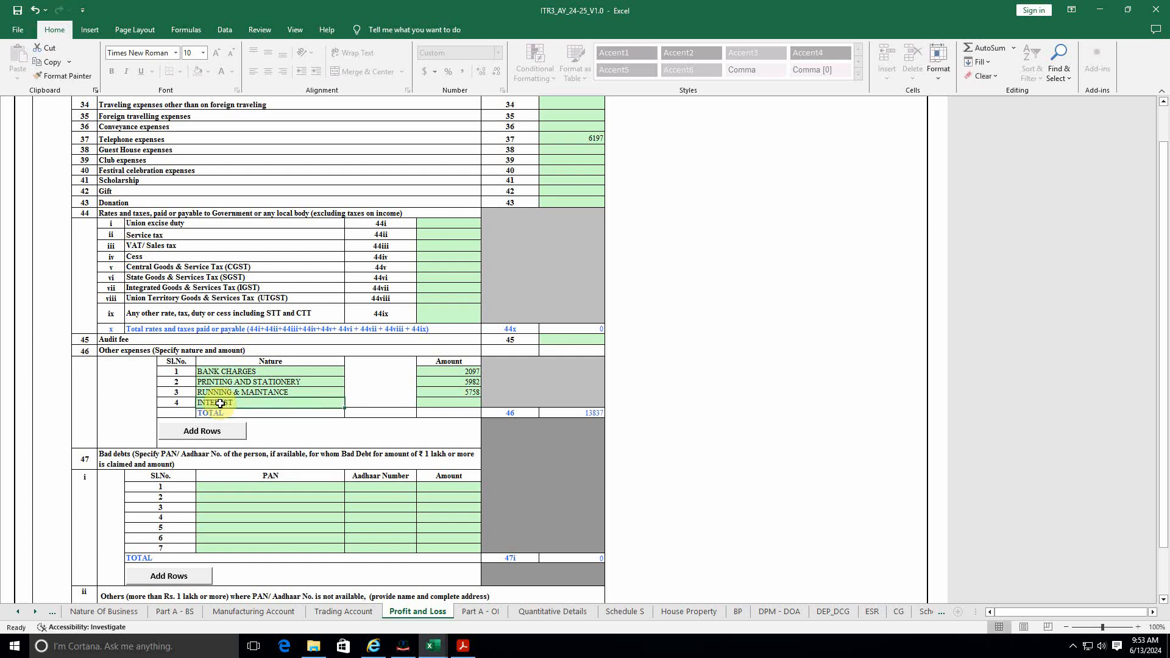
{"action": "key", "text": "Right"}
{"action": "key", "text": "Right"}
{"action": "key", "text": "alt+Tab"}
{"action": "key", "text": "alt+Tab"}
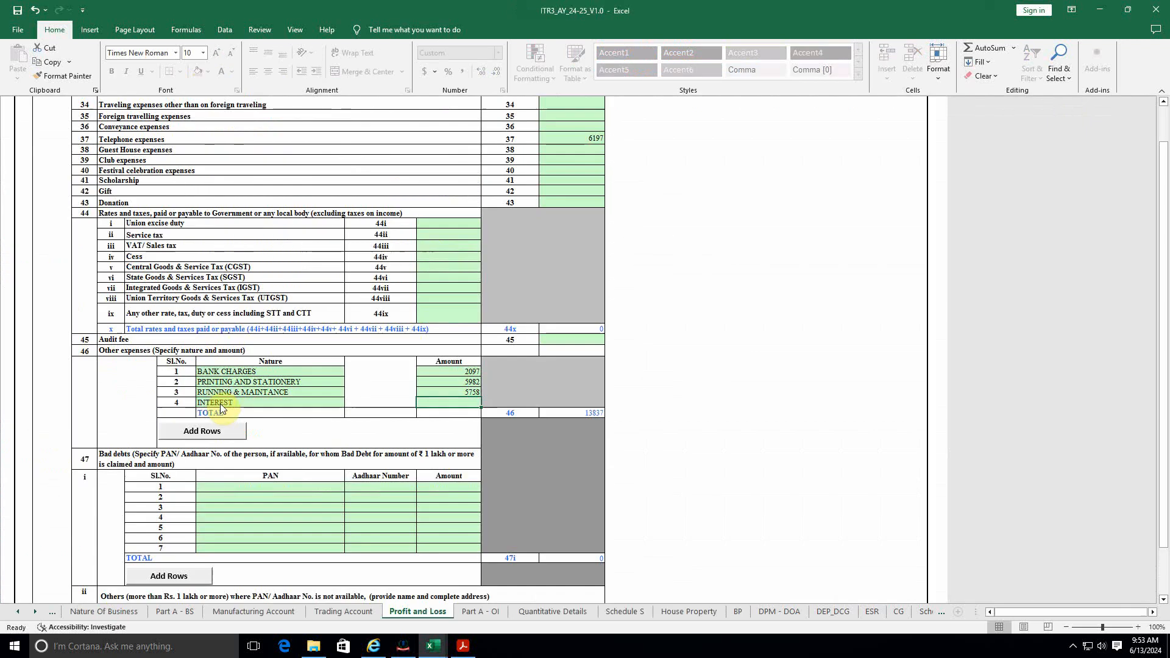
{"action": "type", "text": "11927"}
{"action": "key", "text": "Return"}
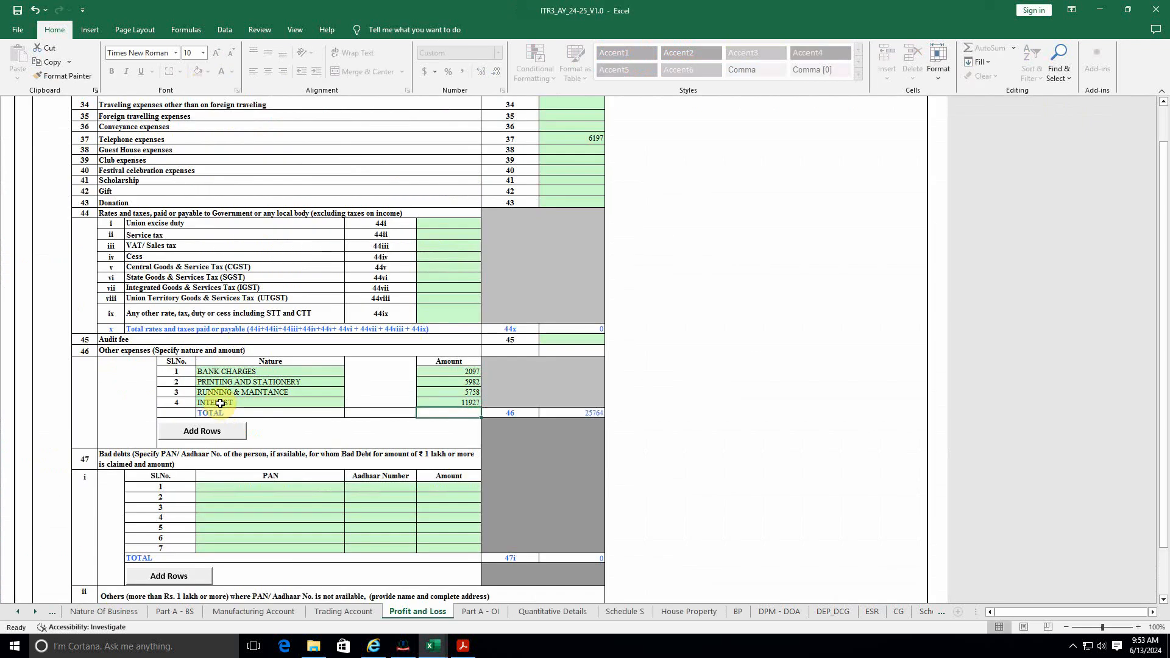
{"action": "key", "text": "alt+Tab"}
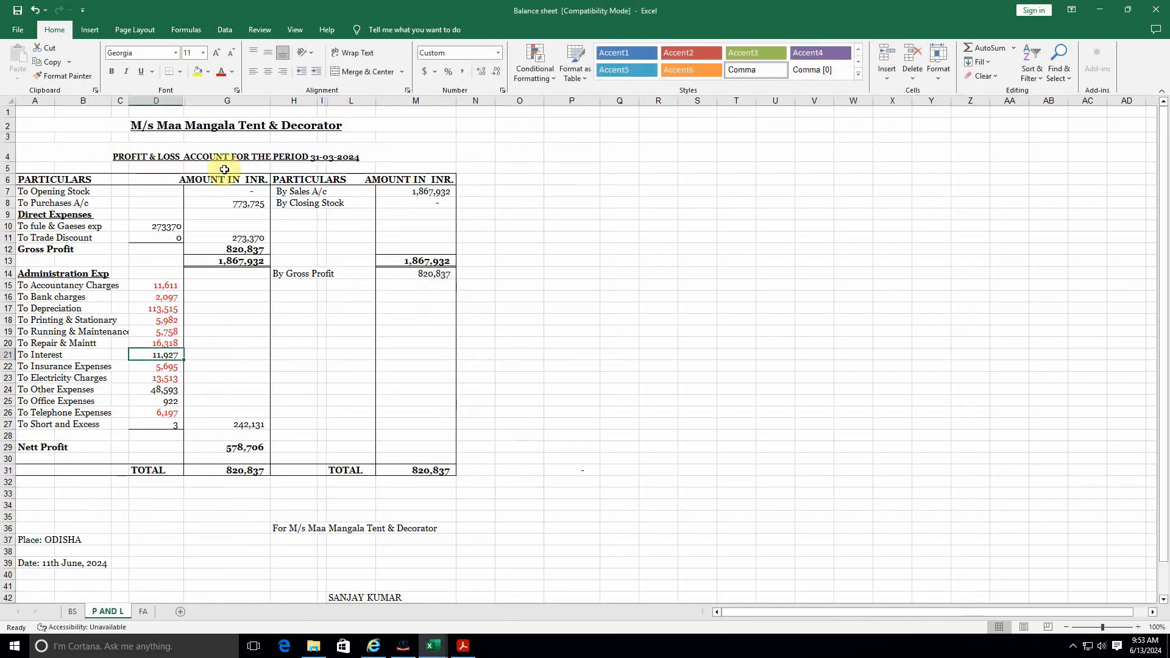
{"action": "left_click", "coordinate": [221, 71]}
{"action": "key", "text": "alt+Tab"}
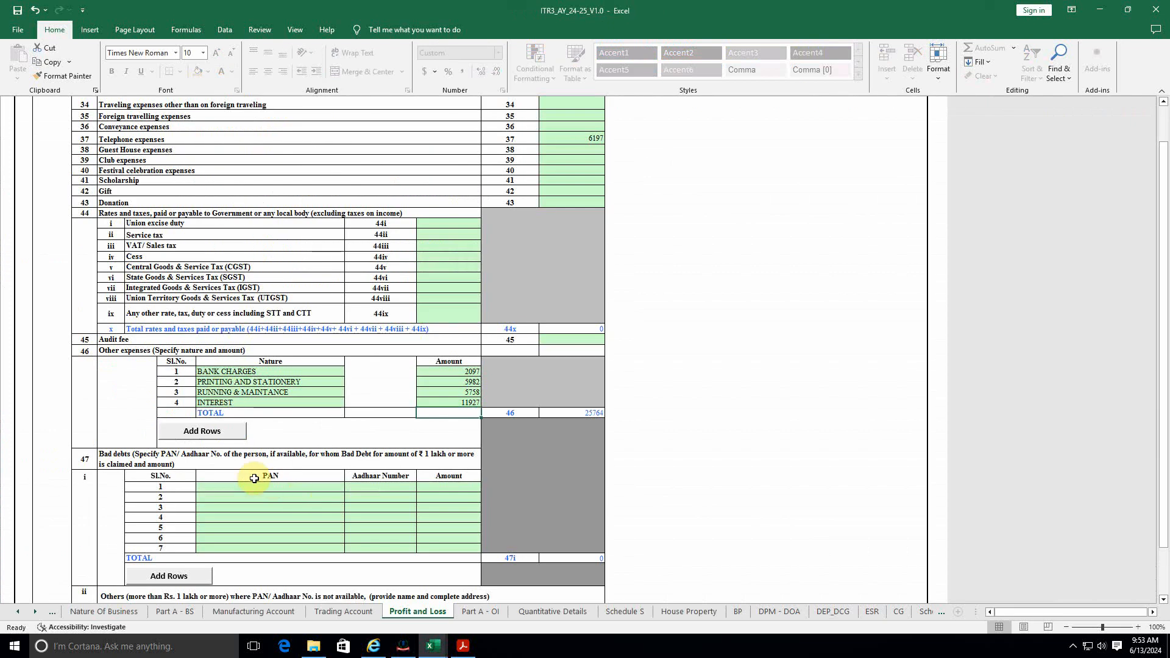
Step: Insert three more rows into the Other expenses table below INTEREST
{"action": "left_click", "coordinate": [220, 433]}
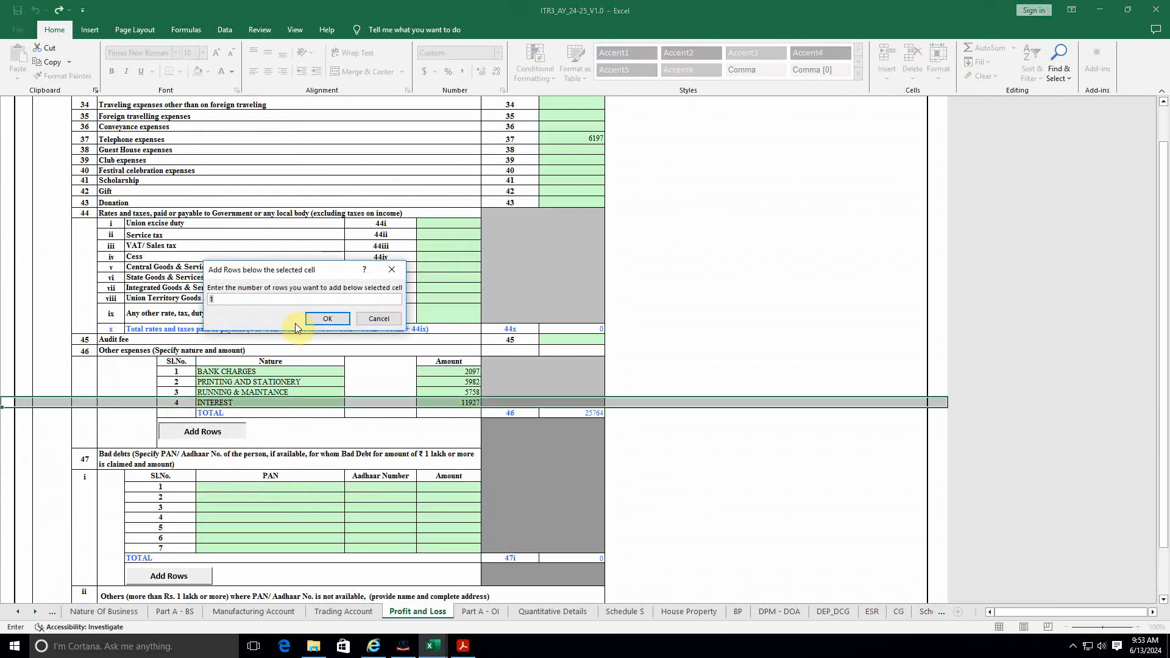
{"action": "type", "text": "3"}
{"action": "left_click", "coordinate": [323, 319]}
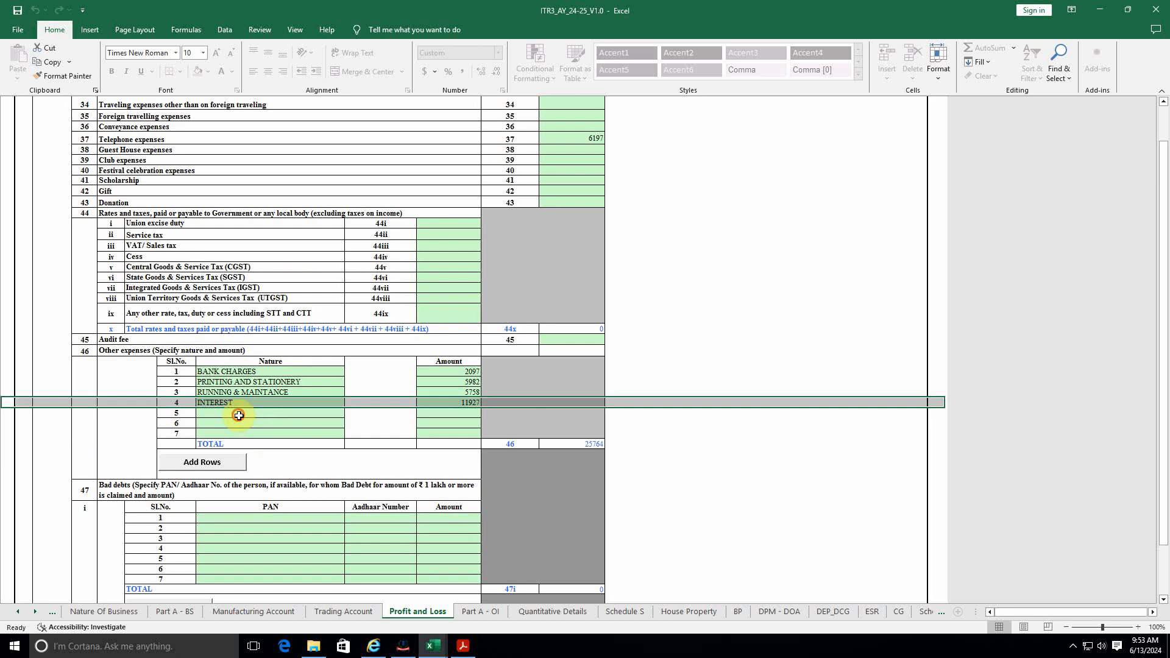
Step: Add Other exp with amount 48593 in row 5 of Other expenses
{"action": "left_click", "coordinate": [239, 416]}
{"action": "key", "text": "alt+Tab"}
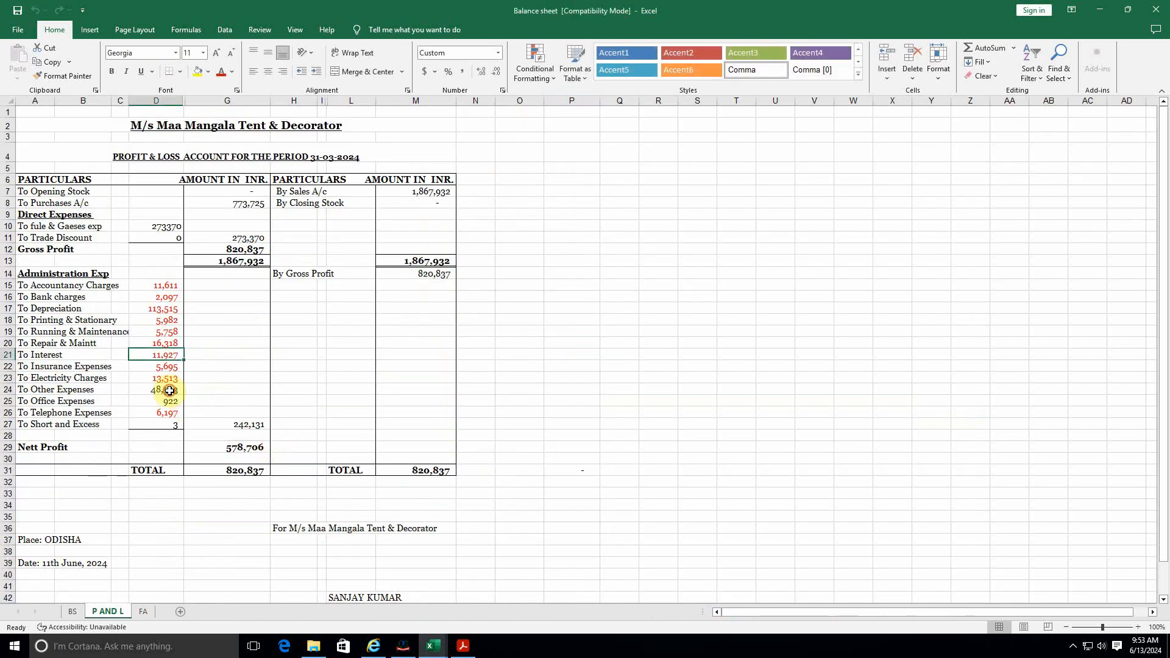
{"action": "left_click", "coordinate": [169, 391]}
{"action": "key", "text": "alt+Tab"}
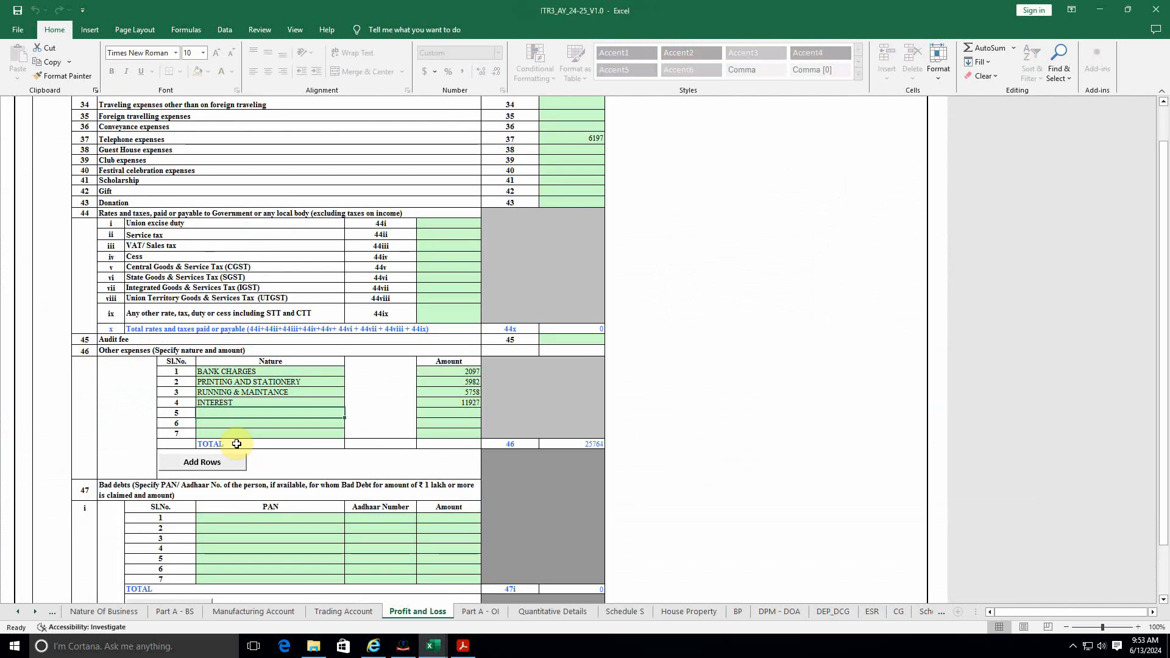
{"action": "type", "text": "Other ex"}
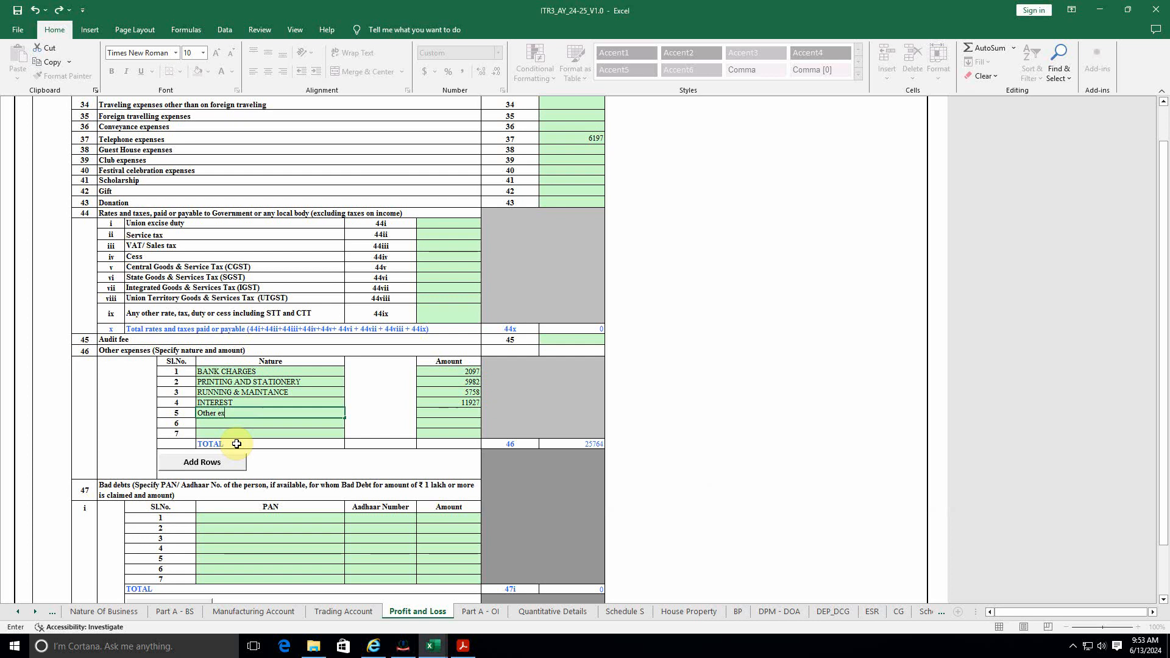
{"action": "type", "text": "p"}
{"action": "key", "text": "Tab"}
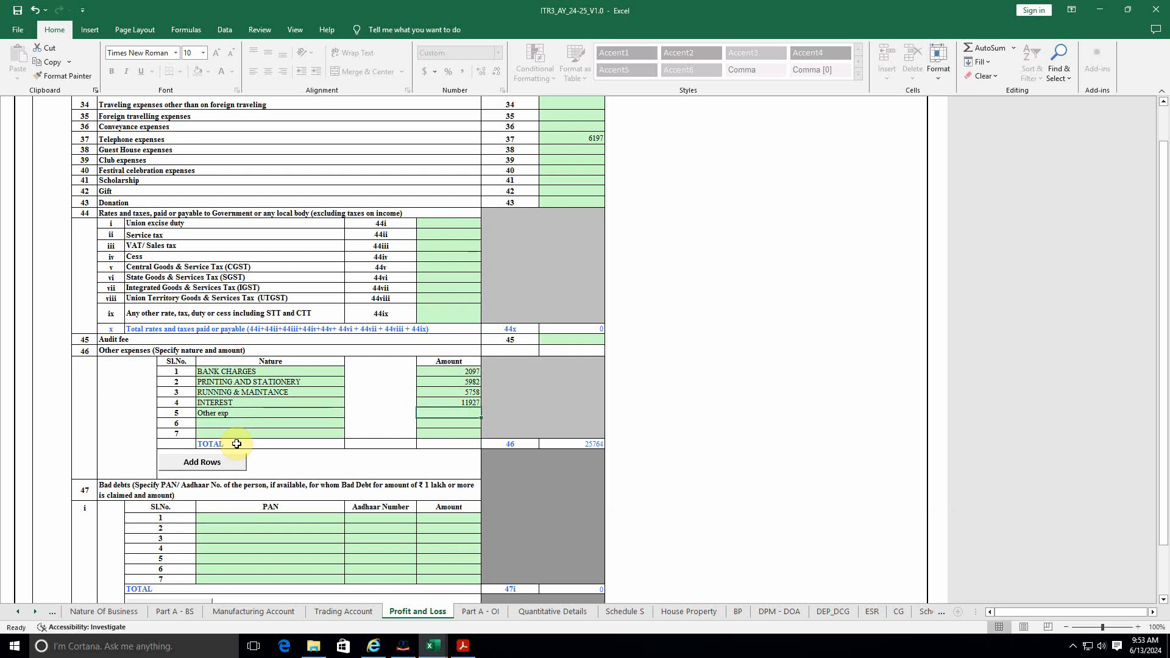
{"action": "key", "text": "alt+Tab"}
{"action": "key", "text": "alt+Tab"}
{"action": "type", "text": "4"}
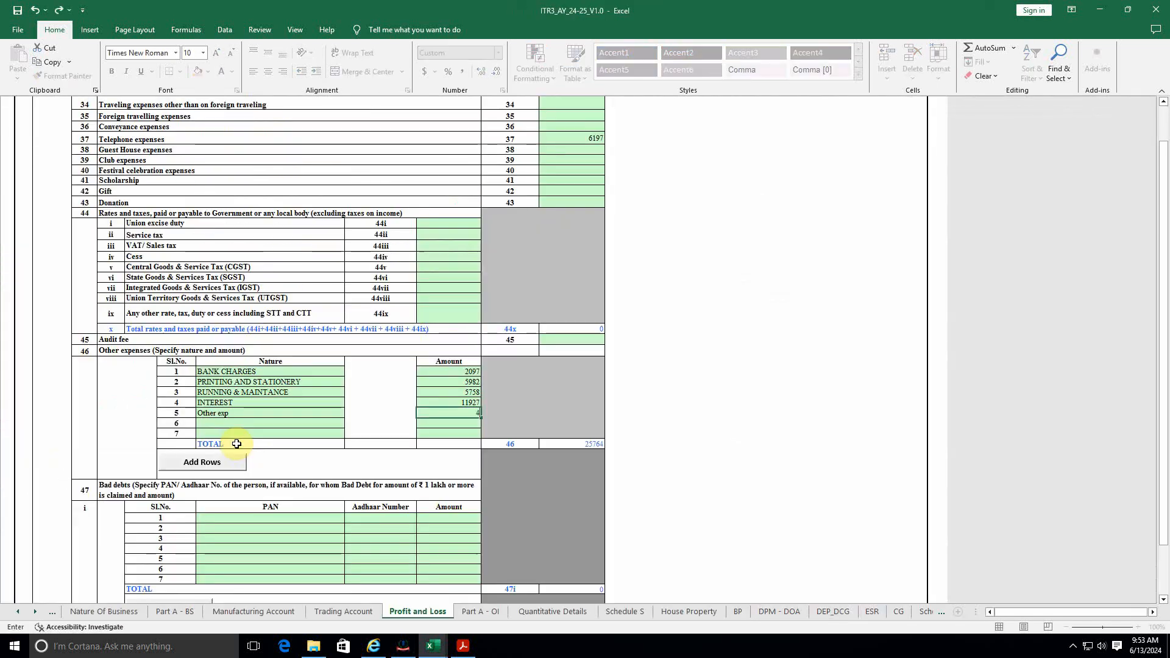
{"action": "type", "text": "8"}
{"action": "key", "text": "alt+Tab"}
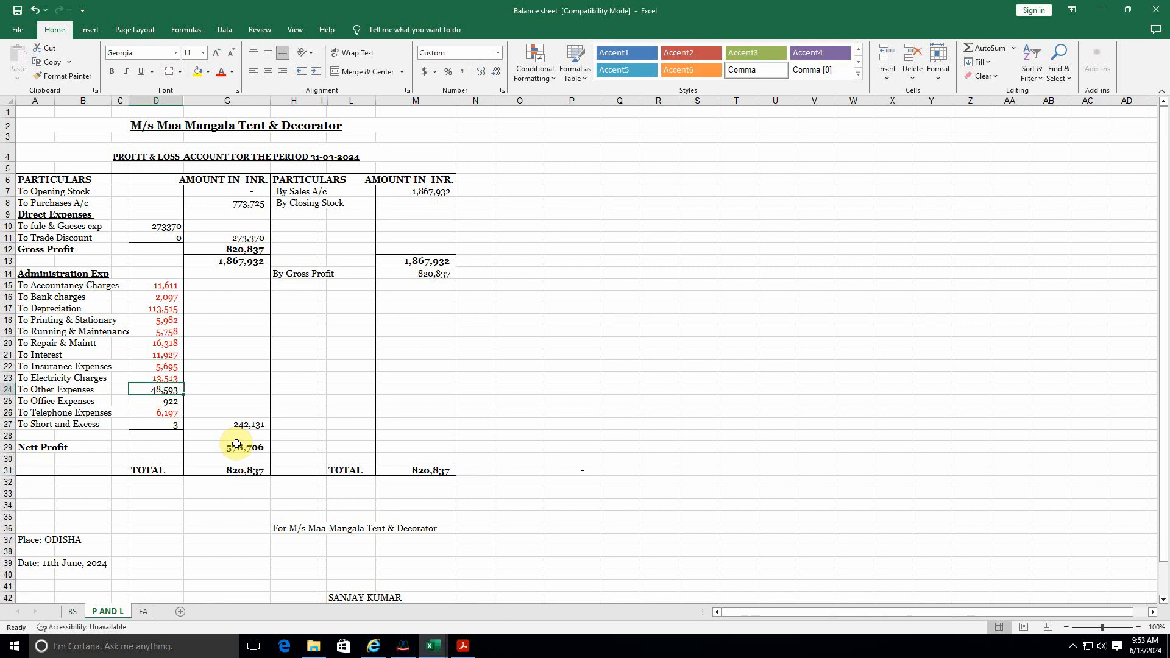
{"action": "key", "text": "alt+Tab"}
{"action": "key", "text": "F2"}
{"action": "type", "text": "593"}
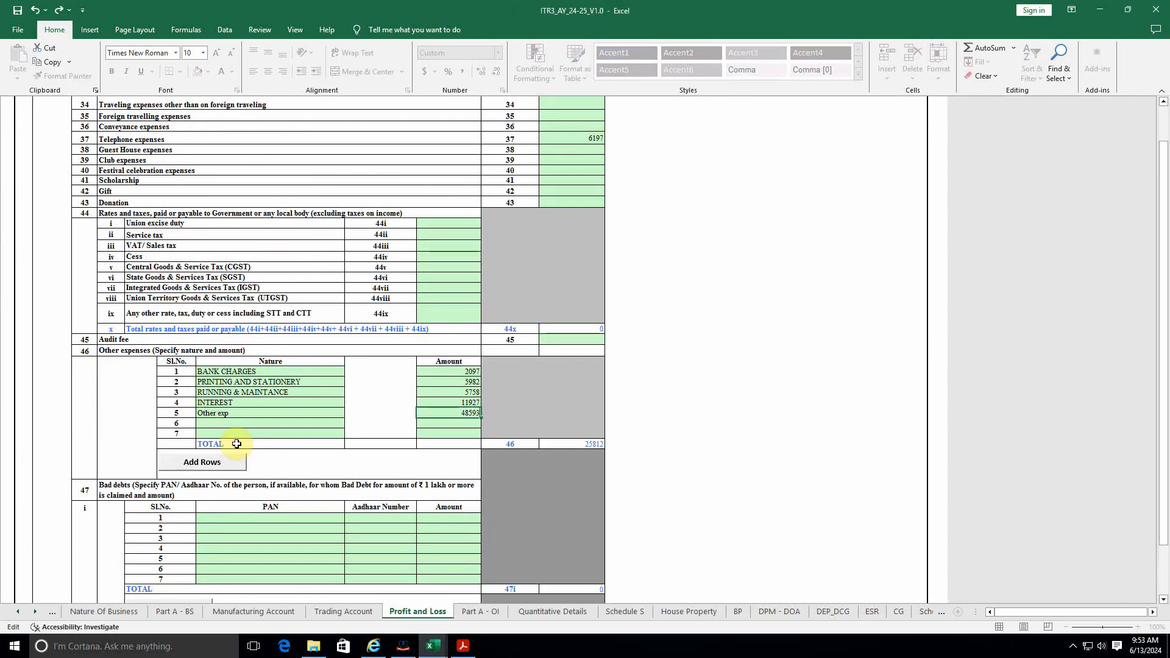
{"action": "key", "text": "Return"}
{"action": "key", "text": "alt+Tab"}
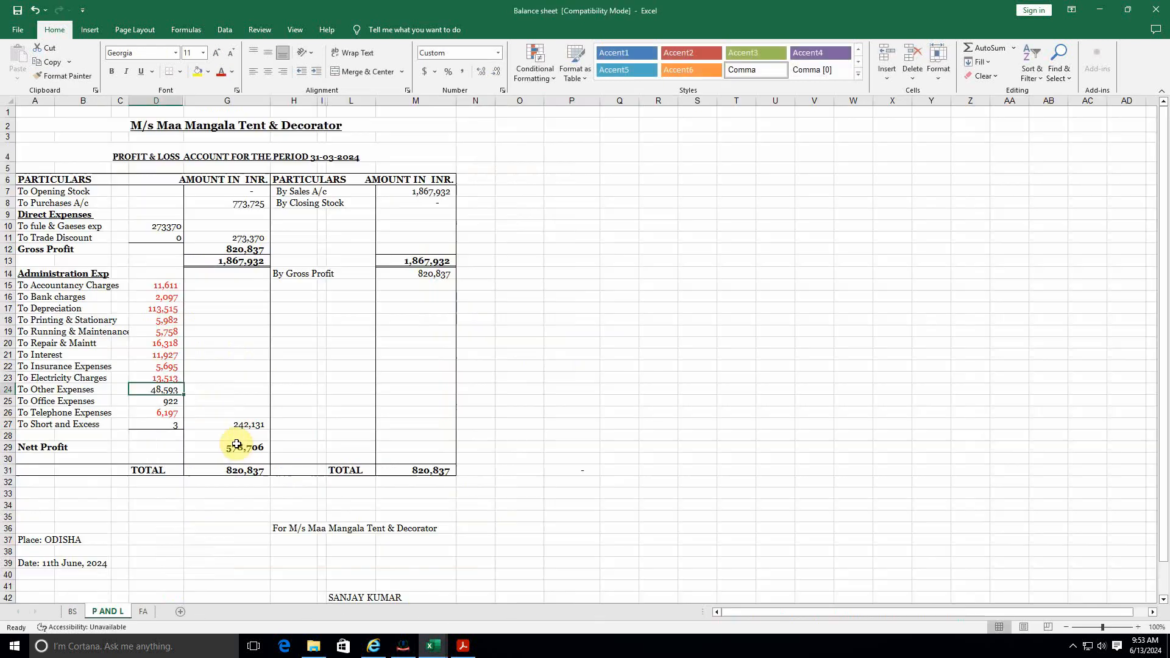
{"action": "key", "text": "alt+Tab"}
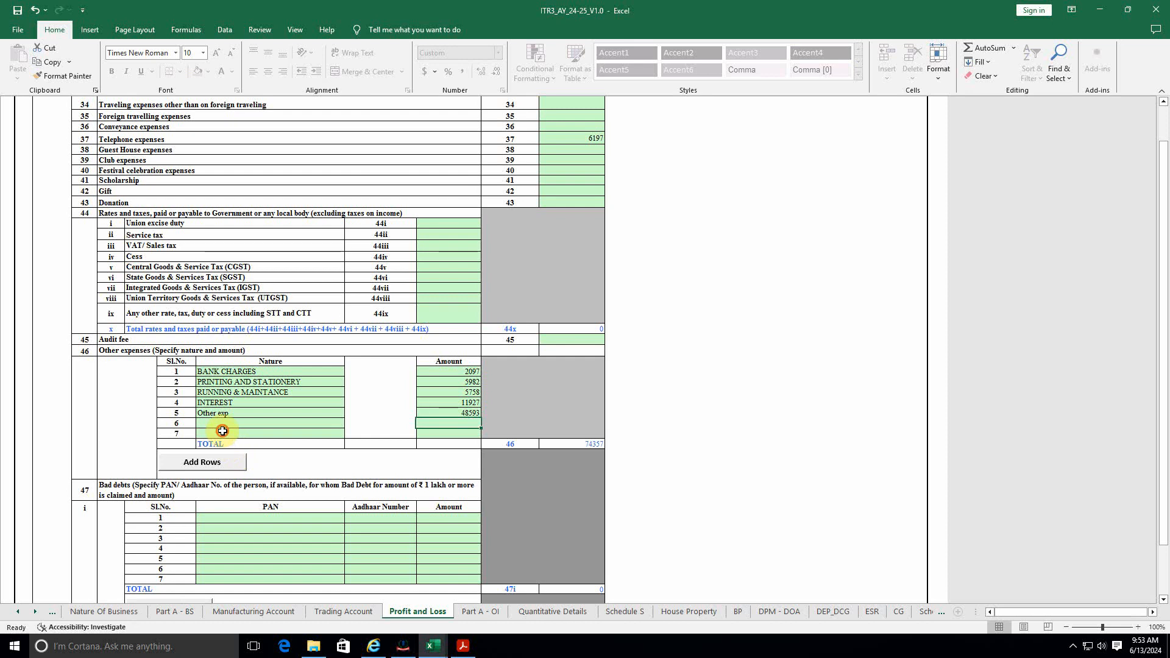
Step: Add Office Exp with amount 922 in row 6
{"action": "left_click", "coordinate": [222, 434]}
{"action": "left_click", "coordinate": [221, 425]}
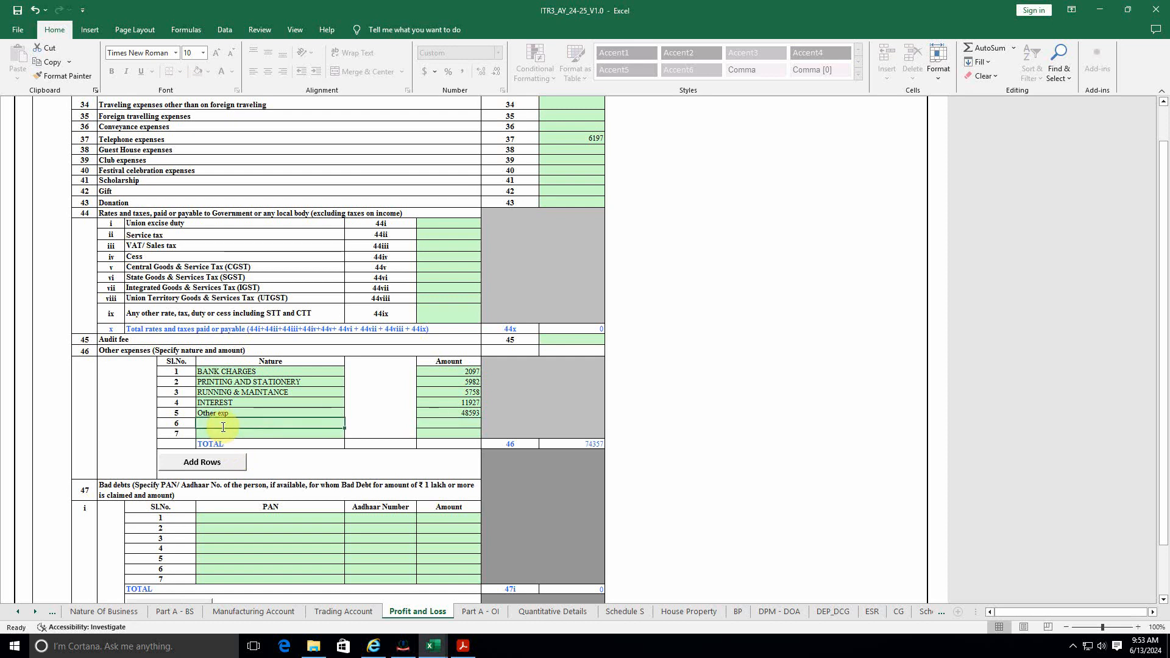
{"action": "type", "text": "Other exp"}
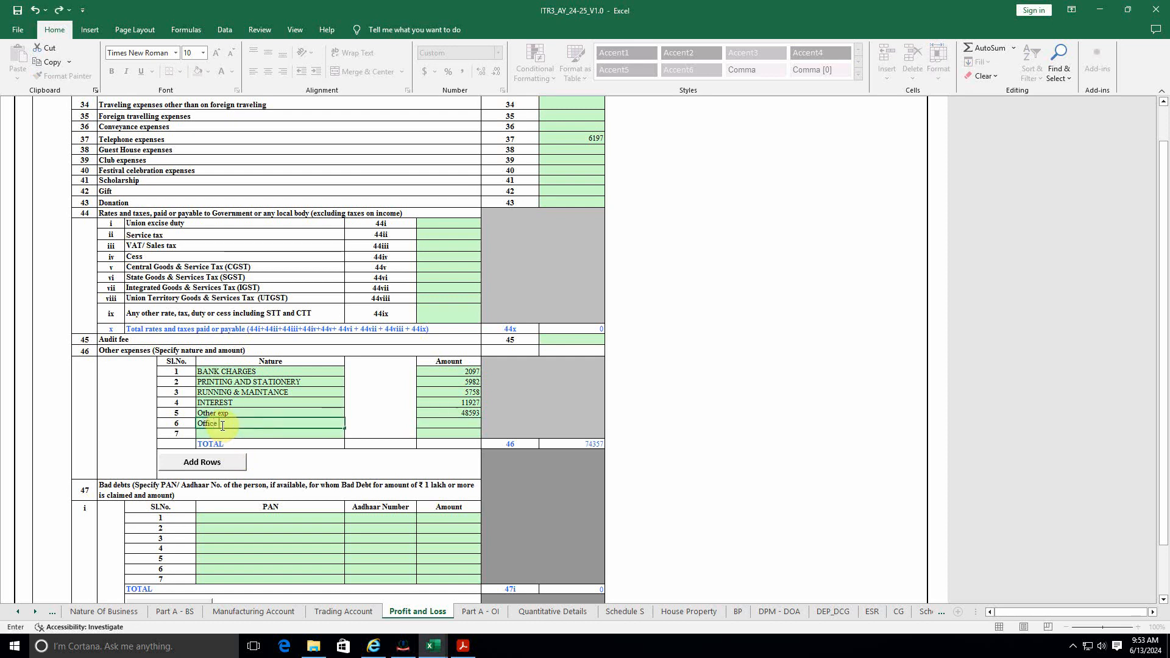
{"action": "type", "text": "xp"}
{"action": "key", "text": "Tab"}
{"action": "key", "text": "Tab"}
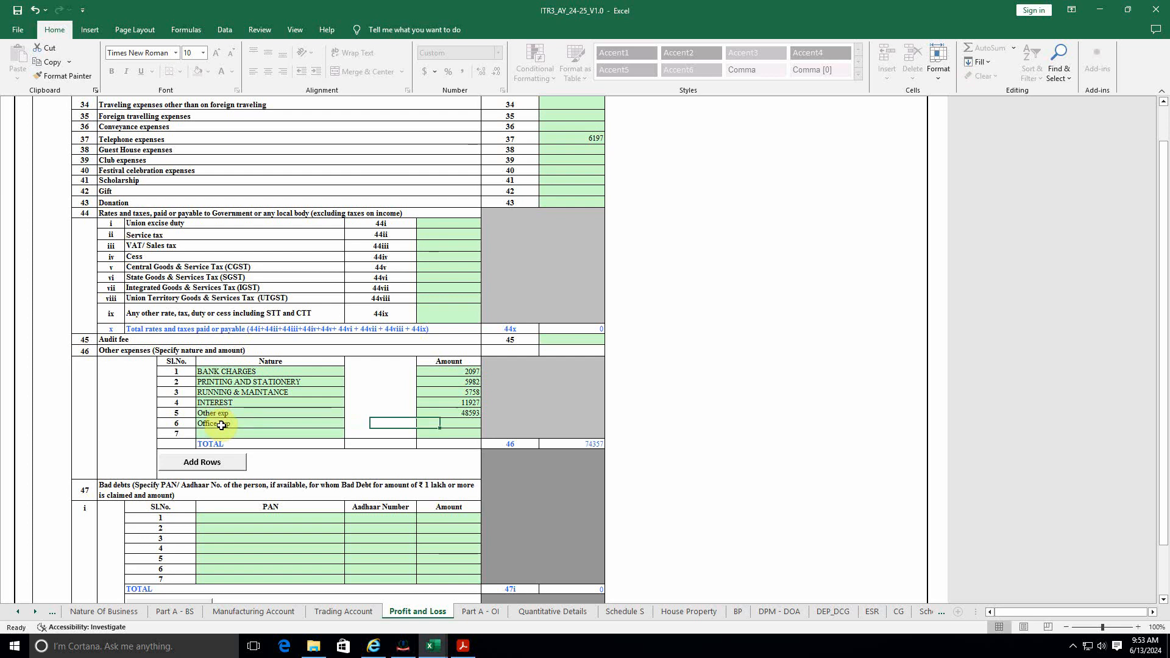
{"action": "key", "text": "alt+Tab"}
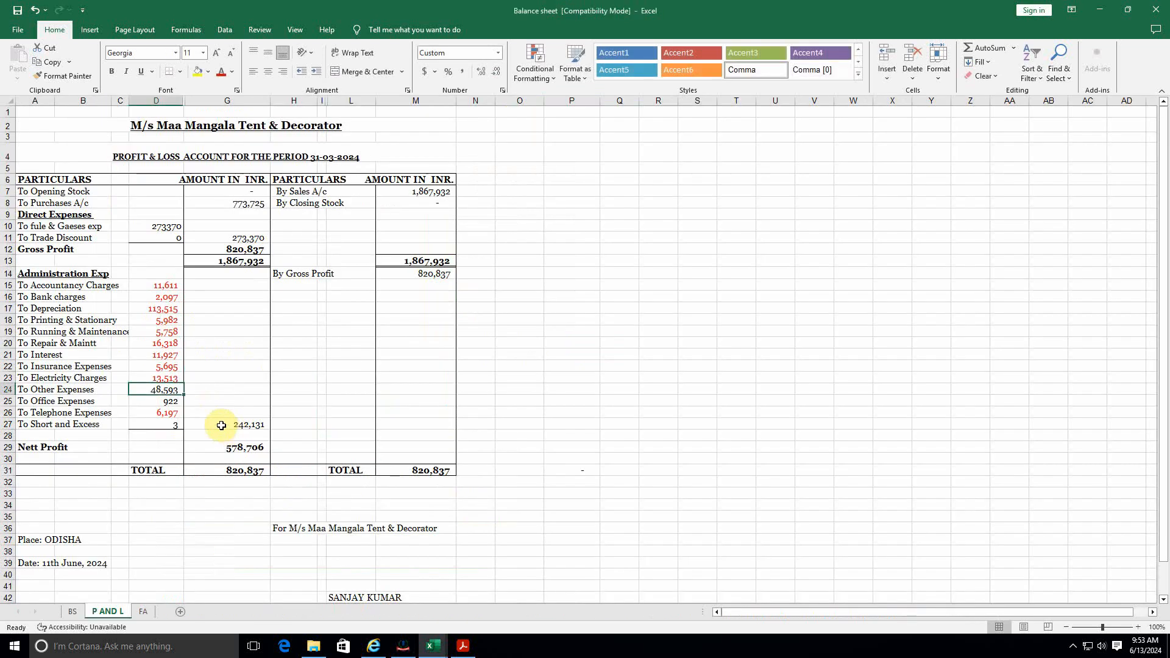
{"action": "key", "text": "Down"}
{"action": "key", "text": "alt+Tab"}
{"action": "type", "text": "9"}
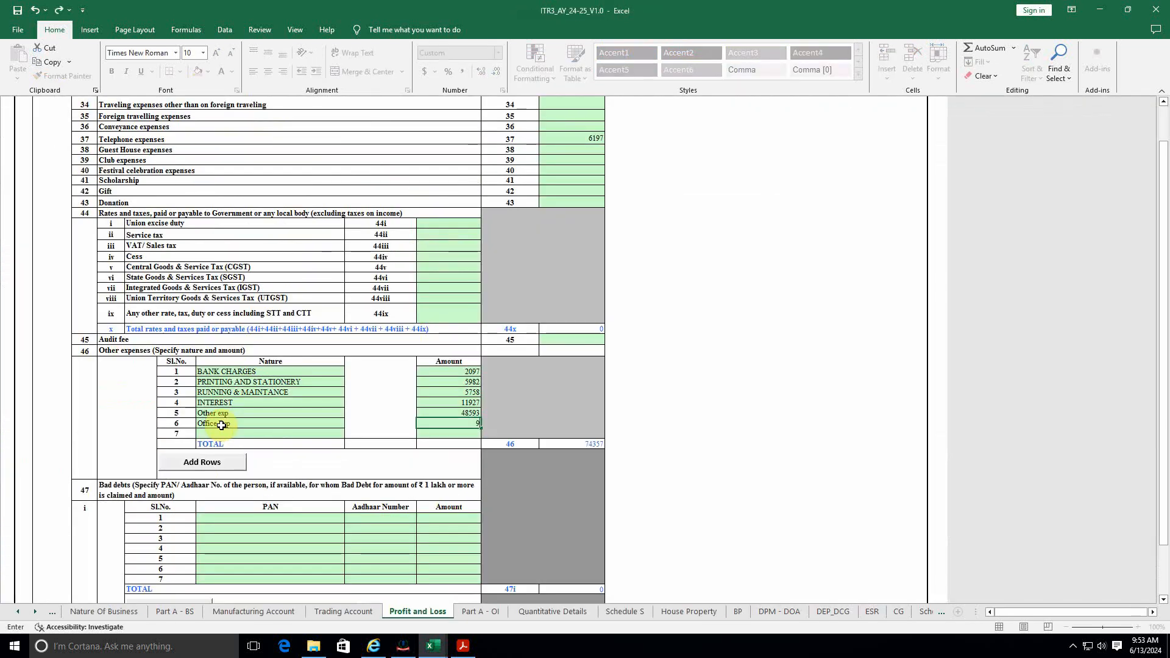
{"action": "key", "text": "Return"}
Step: Add short & Excess with amount 3 in row 7
{"action": "key", "text": "alt+Tab"}
{"action": "key", "text": "Down"}
{"action": "key", "text": "Down"}
{"action": "key", "text": "Down"}
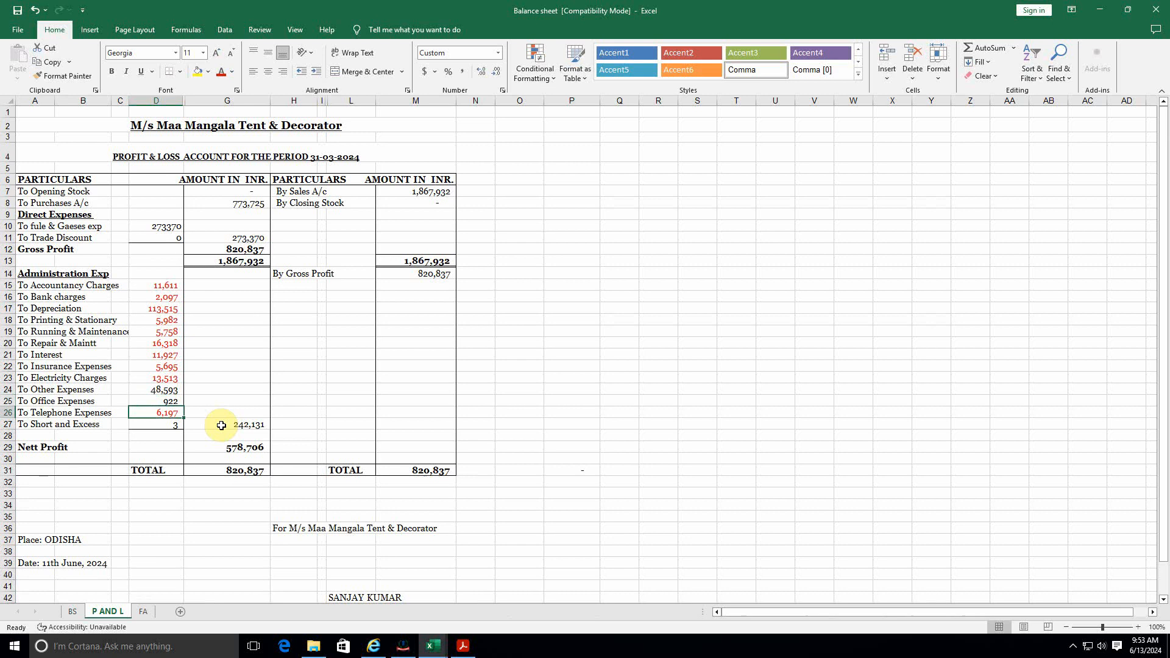
{"action": "key", "text": "alt+Tab"}
{"action": "key", "text": "Left"}
{"action": "key", "text": "Left"}
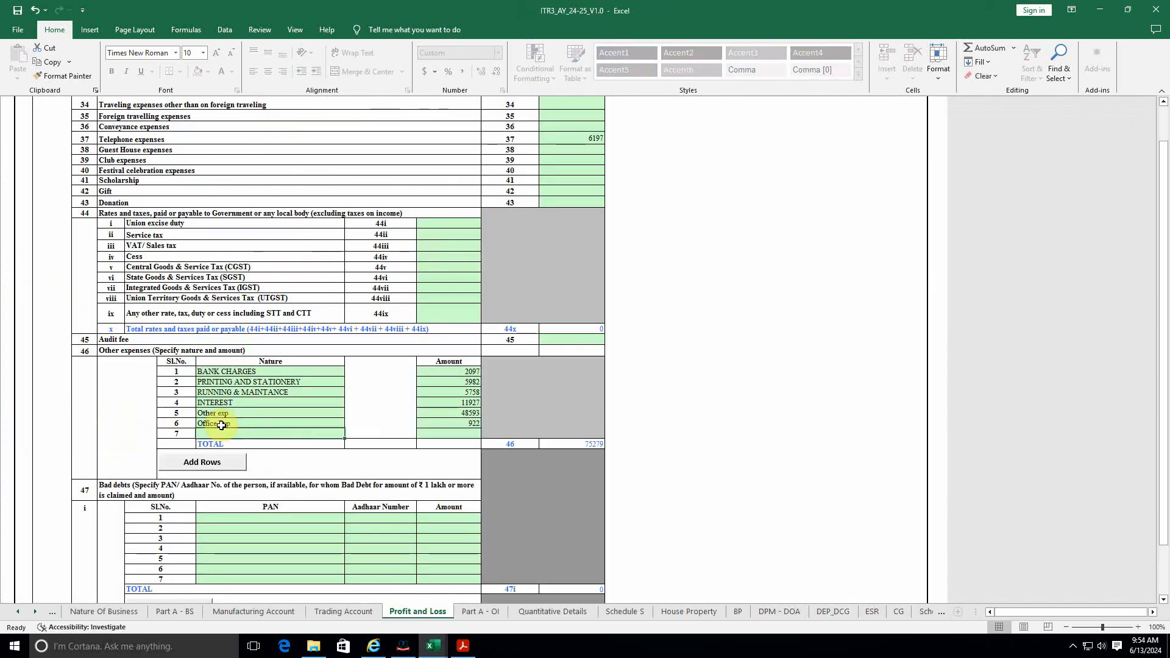
{"action": "type", "text": "short"}
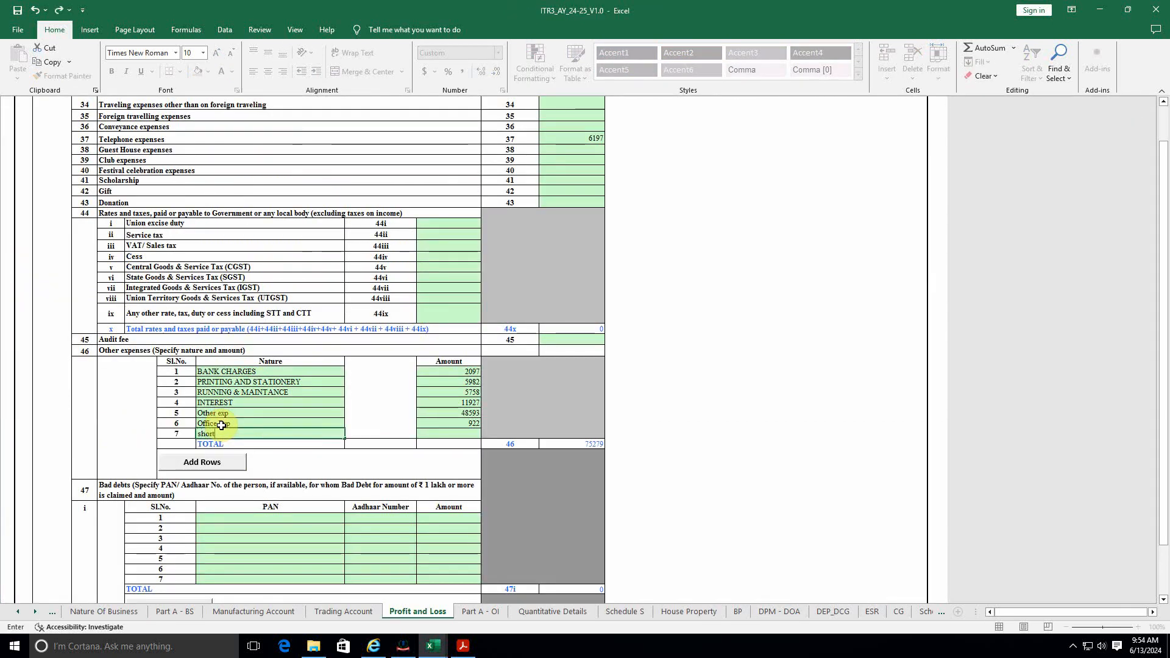
{"action": "type", "text": " & Exc"}
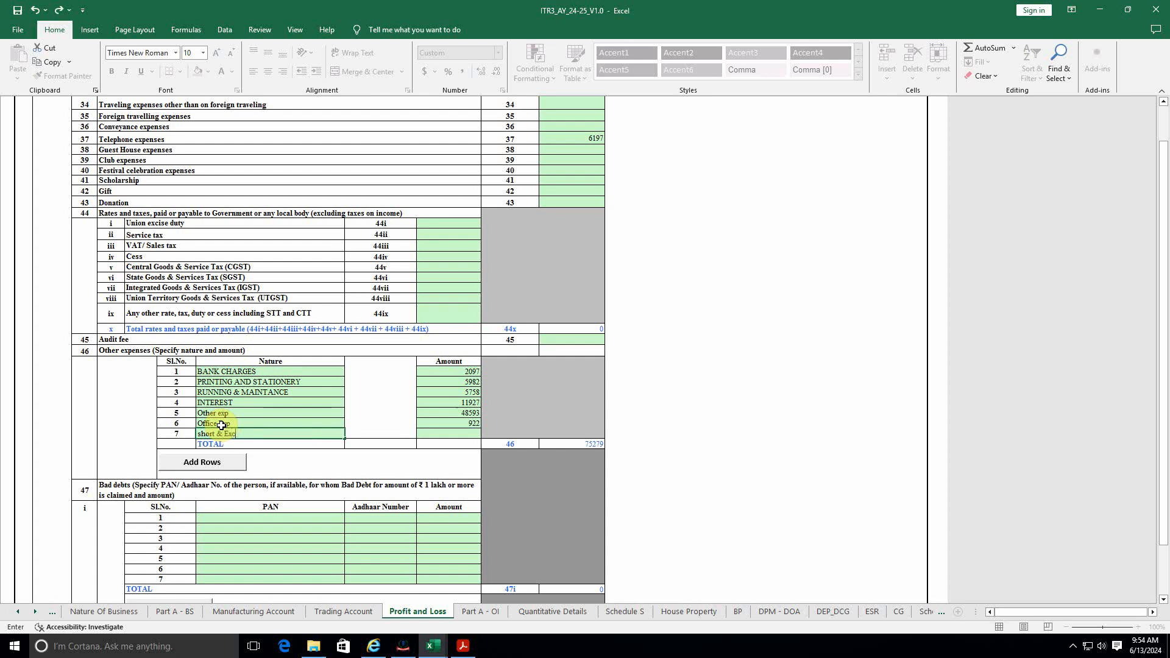
{"action": "type", "text": "ess"}
{"action": "key", "text": "Right"}
{"action": "key", "text": "Right"}
{"action": "key", "text": "Right"}
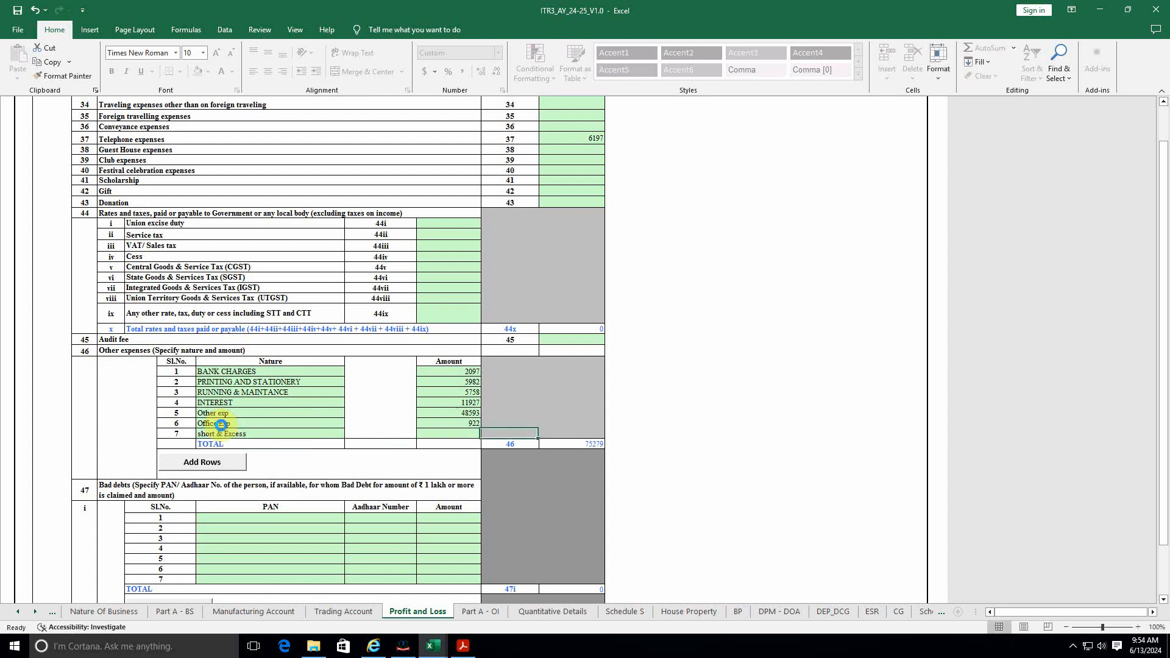
{"action": "key", "text": "alt+Tab"}
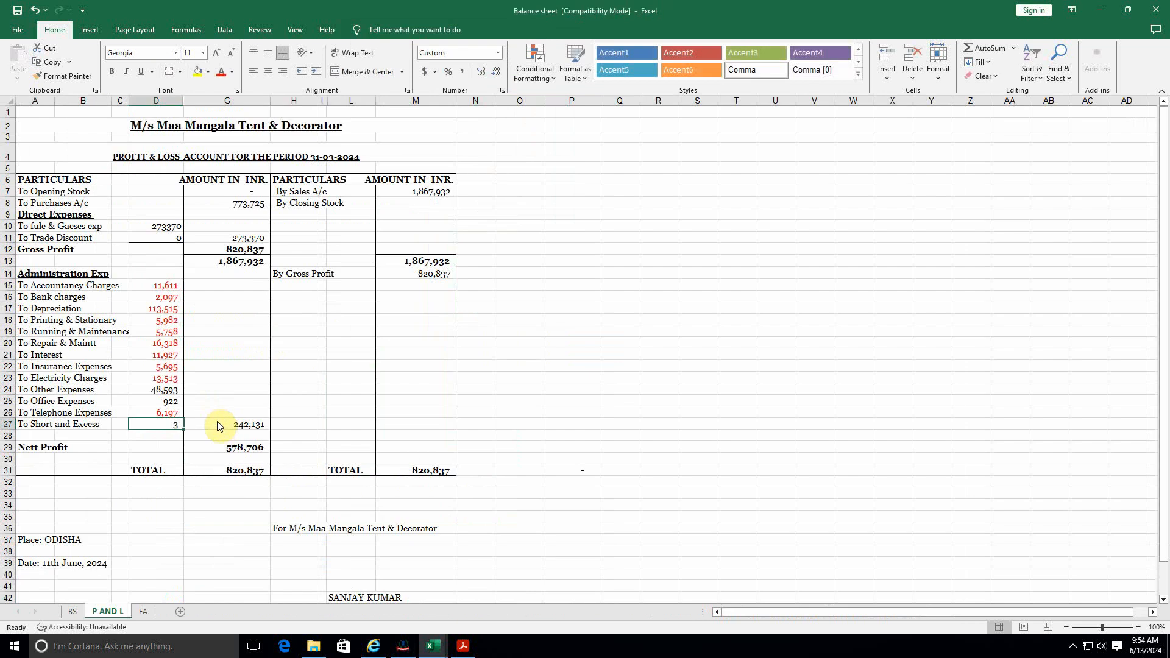
{"action": "key", "text": "alt+Tab"}
{"action": "key", "text": "Left"}
{"action": "key", "text": "alt+Tab"}
{"action": "key", "text": "alt+Tab"}
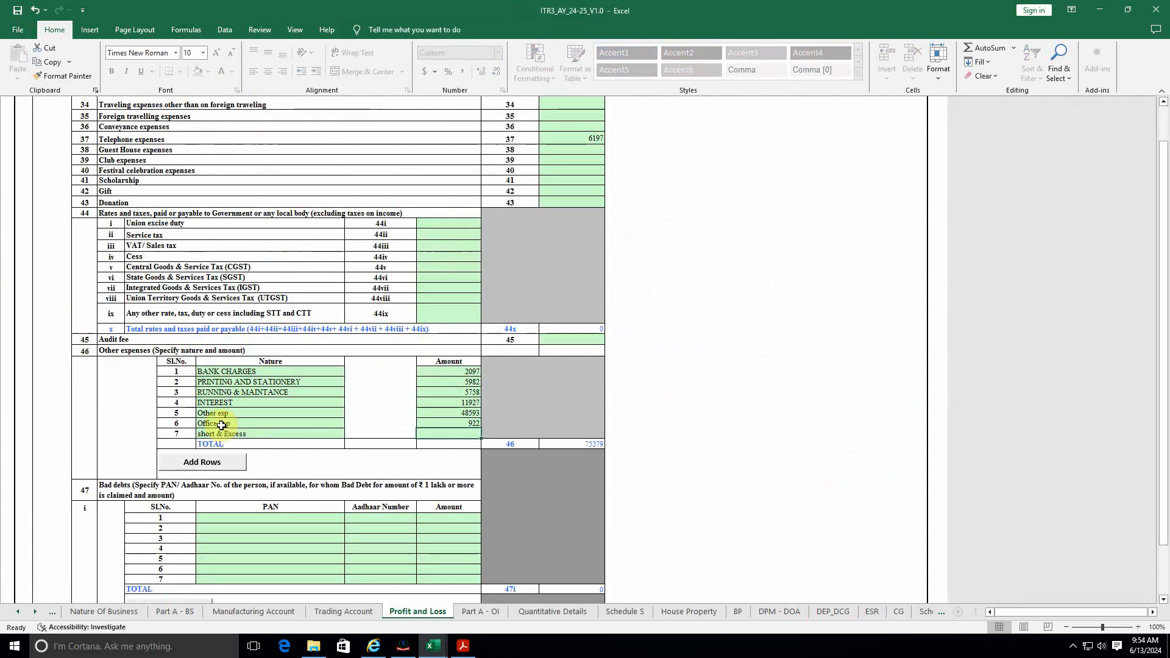
{"action": "type", "text": "3"}
{"action": "key", "text": "alt+Tab"}
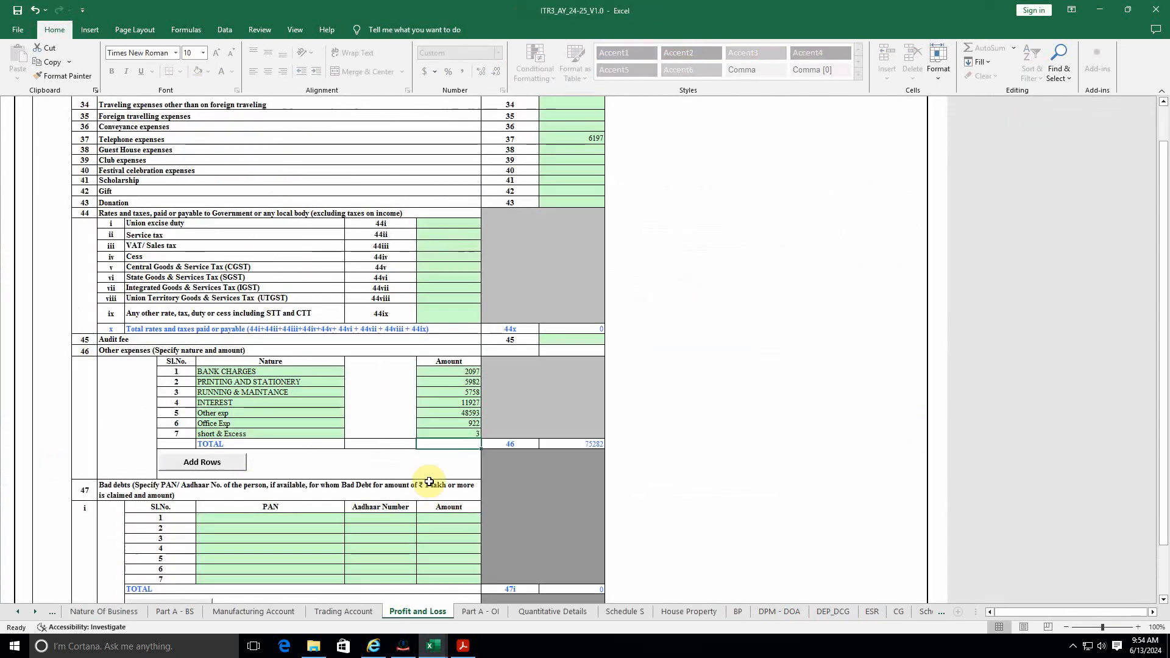
{"action": "scroll", "coordinate": [562, 434], "scroll_direction": "down", "scroll_amount": 10}
Step: Check the Nett Profit of 578,706 in the Balance sheet workbook
{"action": "scroll", "coordinate": [565, 434], "scroll_direction": "up", "scroll_amount": 2}
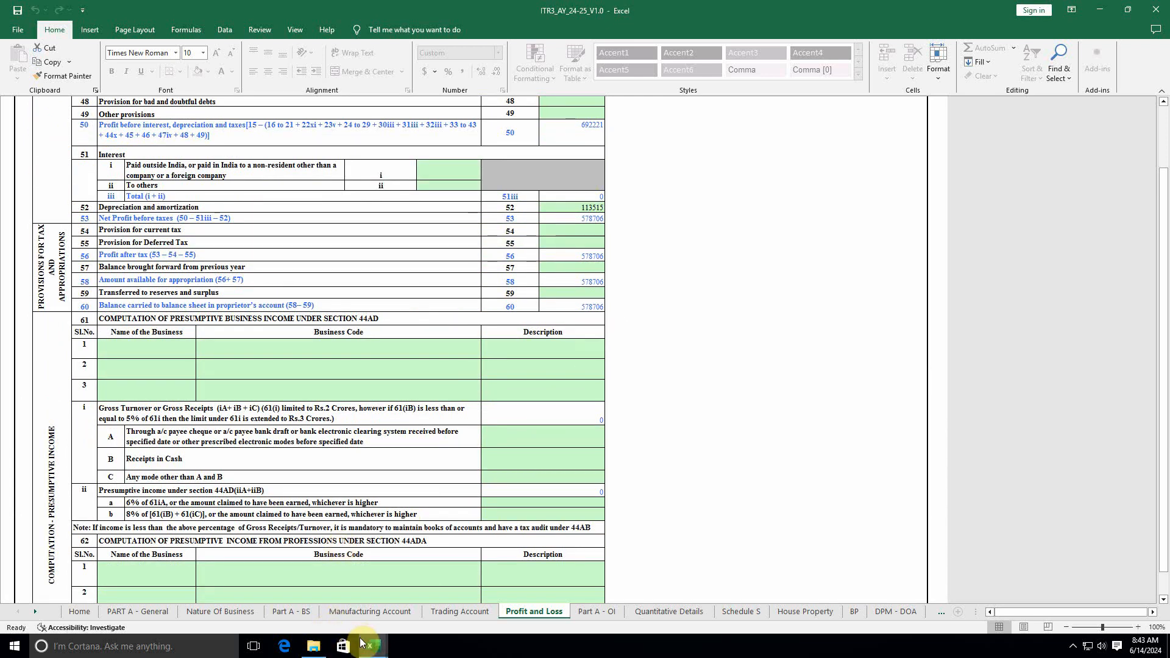
{"action": "mouse_move", "coordinate": [365, 645]}
{"action": "left_click", "coordinate": [418, 600]}
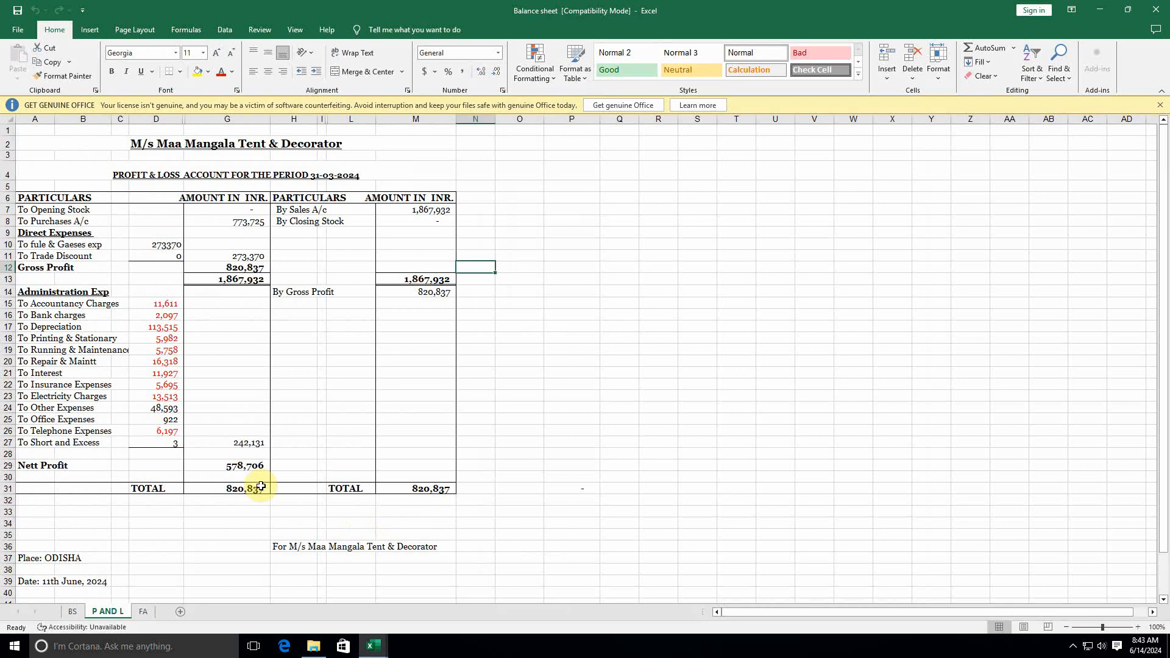
{"action": "left_click", "coordinate": [251, 466]}
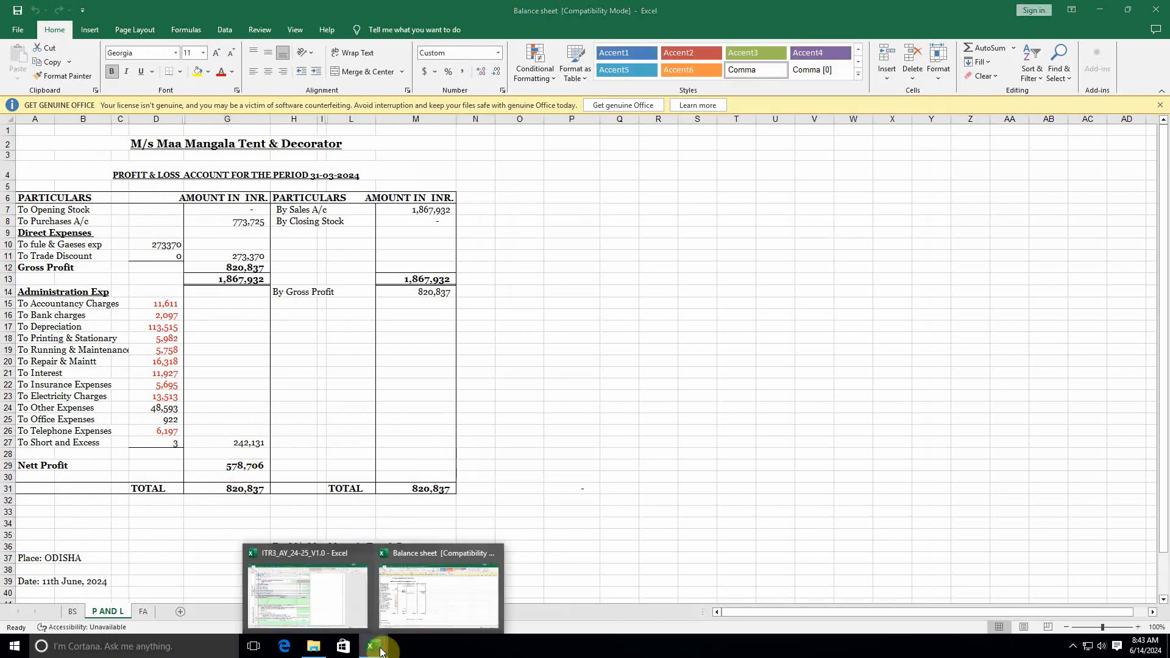
Step: Back in ITR3, validate the Profit and Loss sheet as OK, then open Part A - OI
{"action": "mouse_move", "coordinate": [387, 637]}
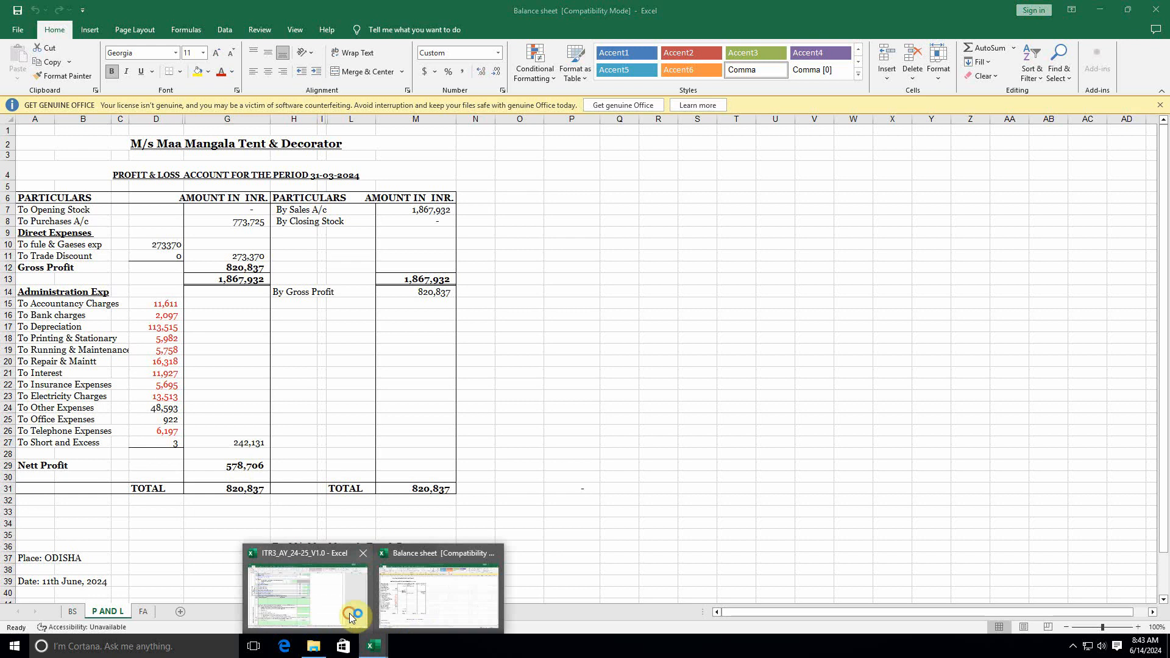
{"action": "left_click", "coordinate": [349, 613]}
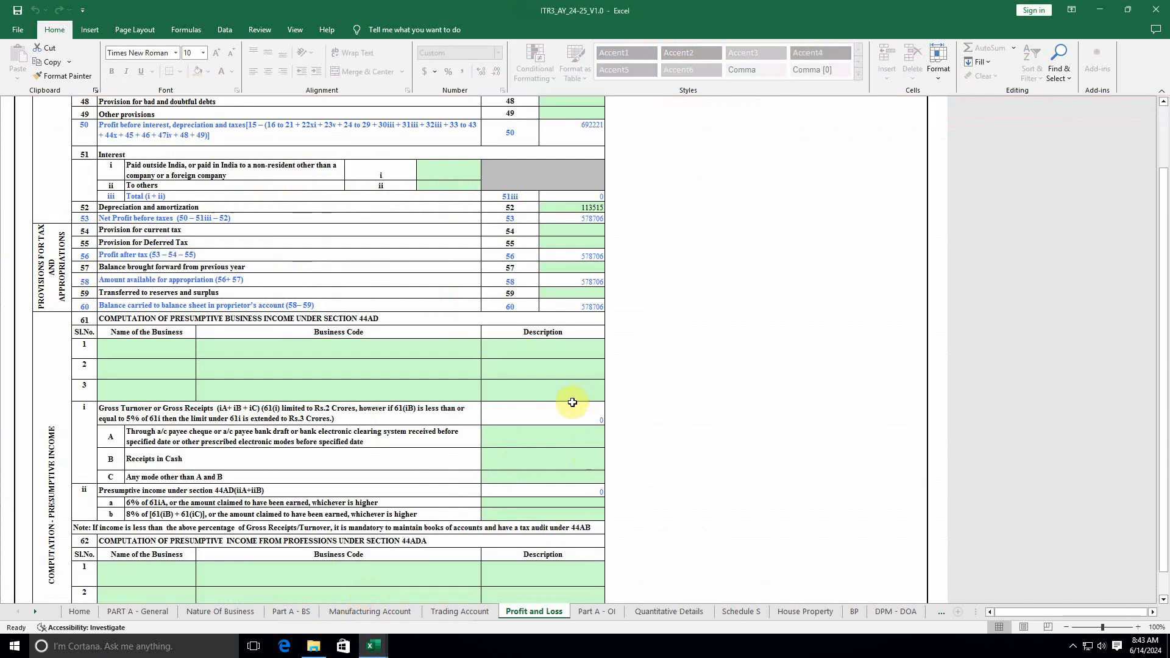
{"action": "scroll", "coordinate": [726, 541], "scroll_direction": "up", "scroll_amount": 15}
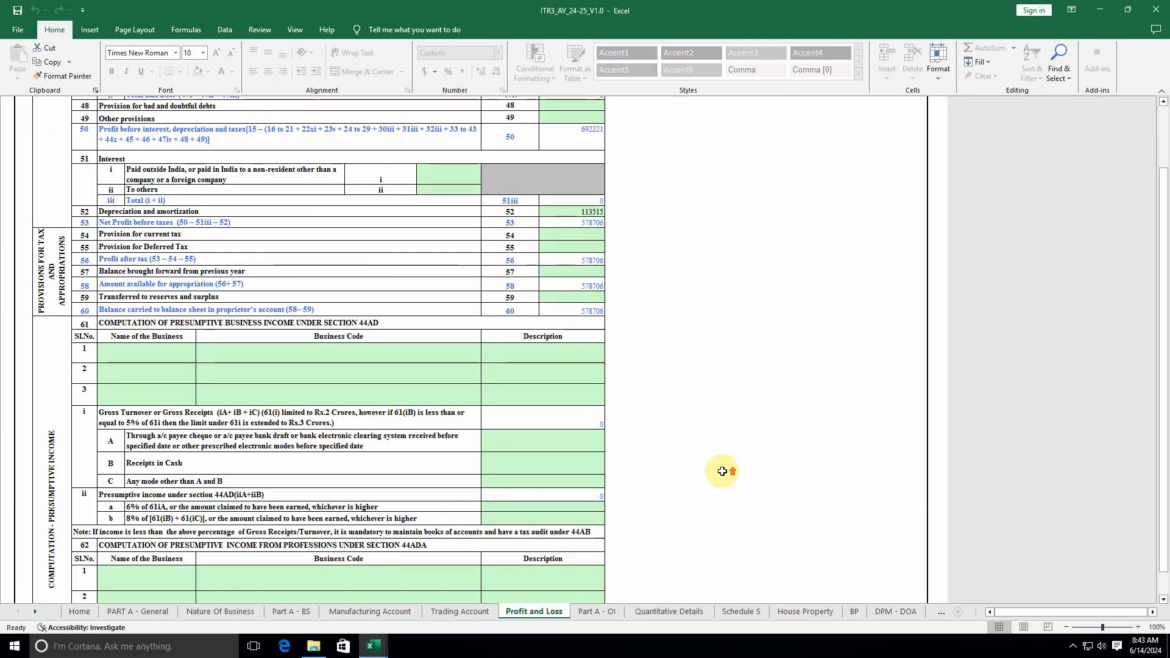
{"action": "scroll", "coordinate": [726, 471], "scroll_direction": "up", "scroll_amount": 10}
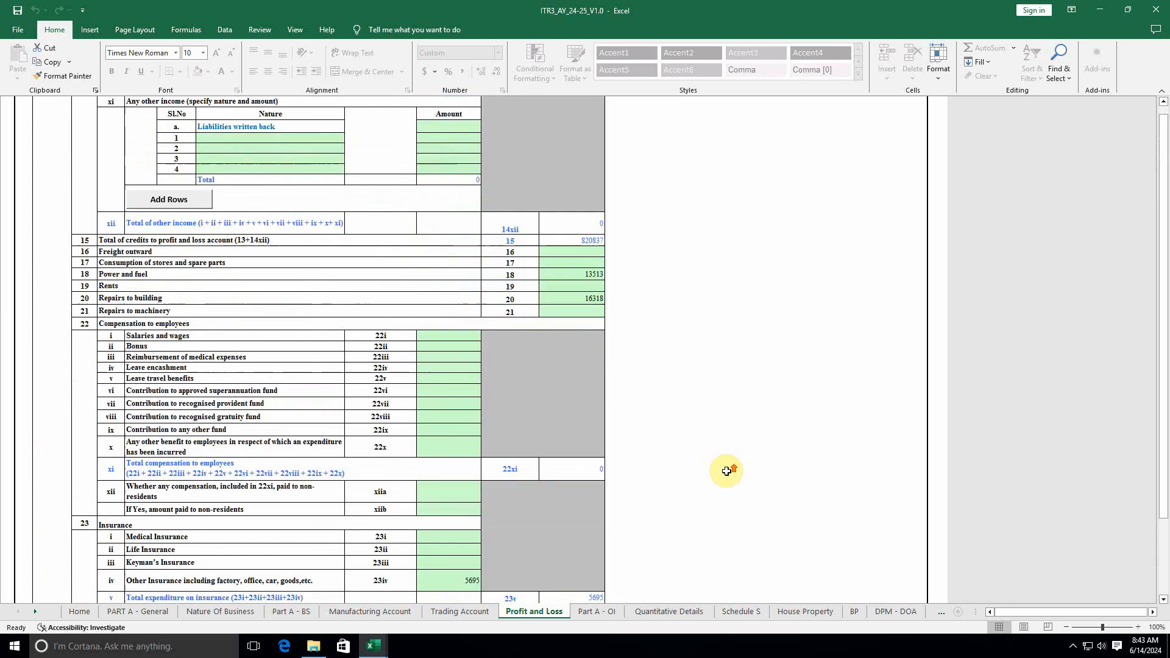
{"action": "left_click", "coordinate": [656, 157]}
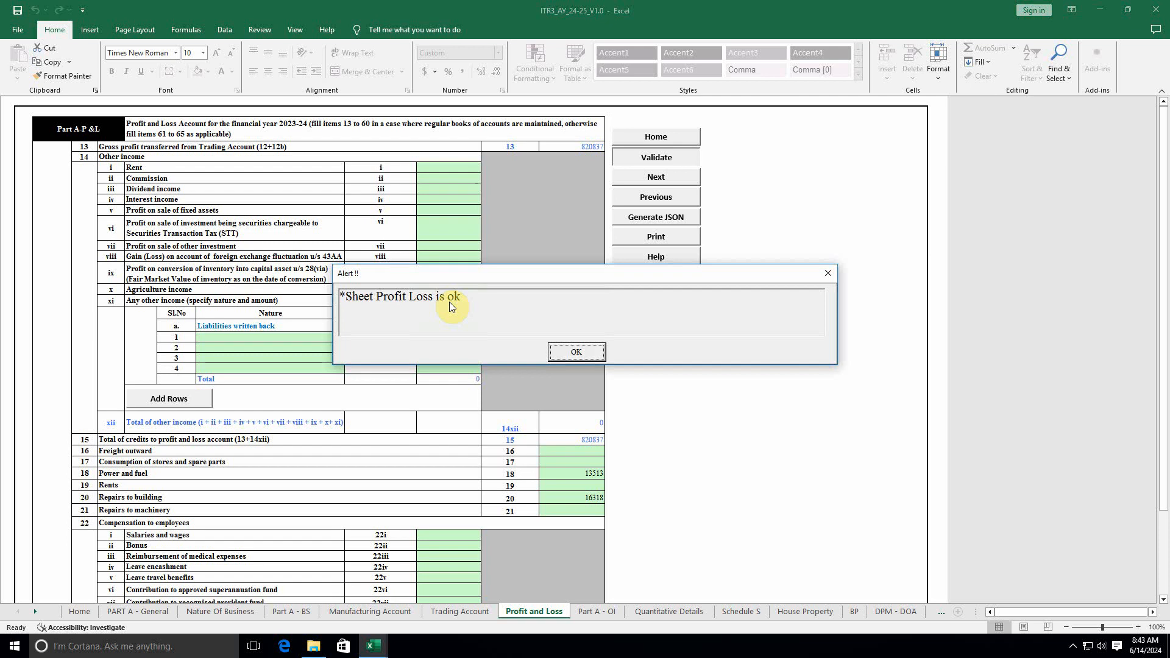
{"action": "left_click", "coordinate": [579, 353]}
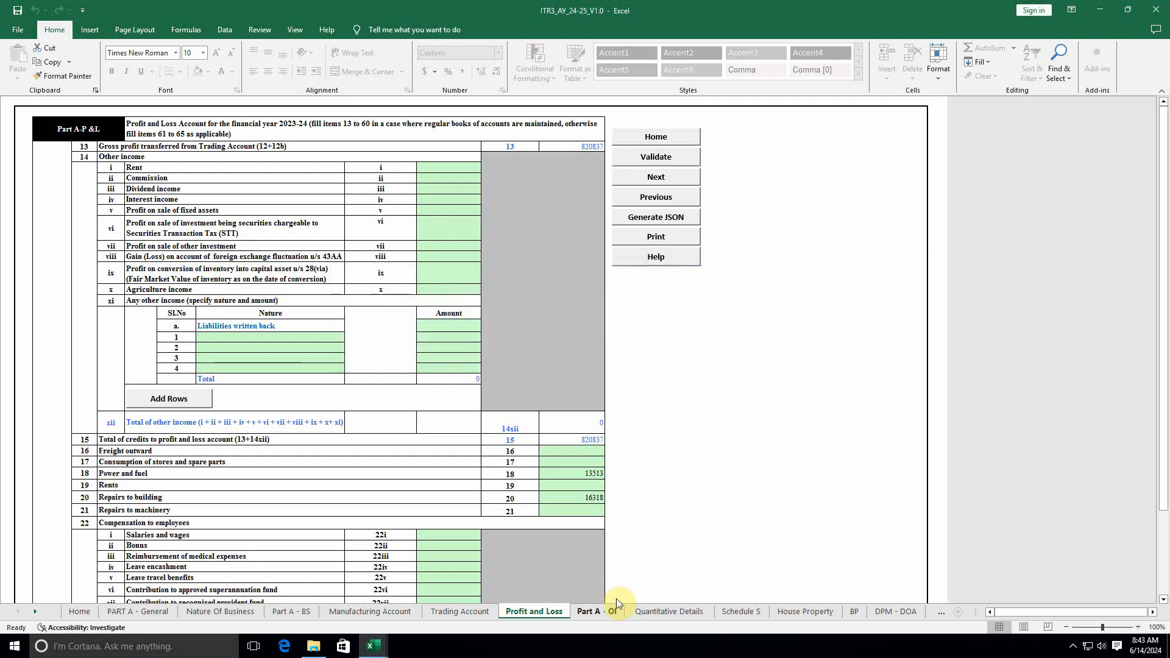
{"action": "left_click", "coordinate": [600, 610]}
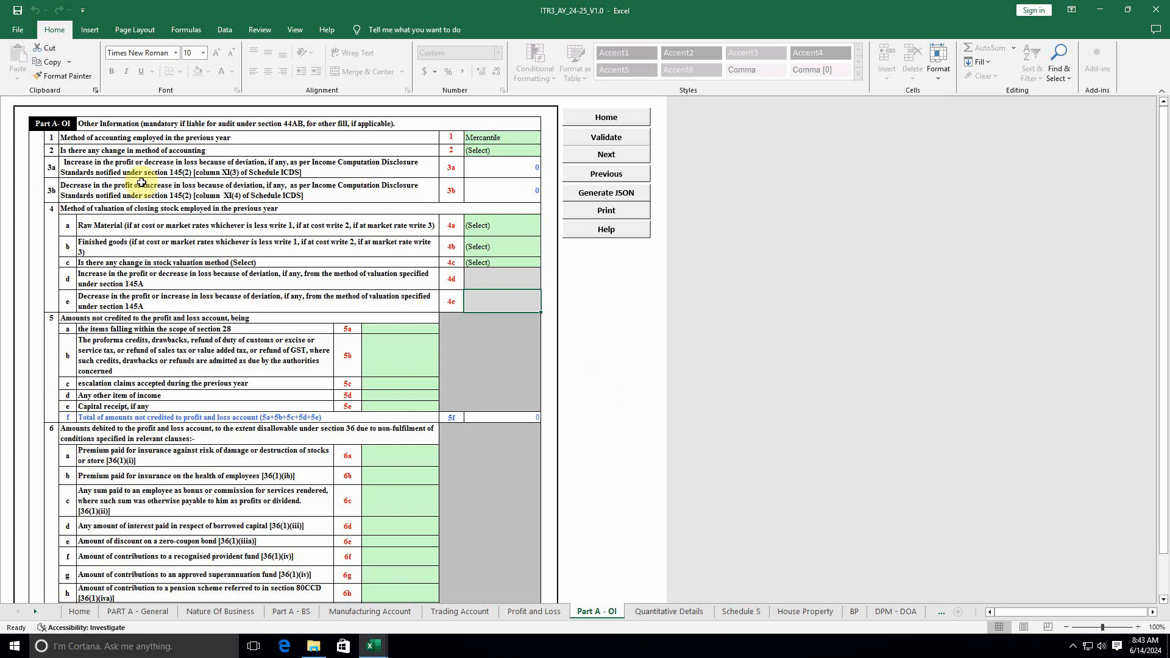
Step: Run Validate on Part A - OI and dismiss the mandatory-field alert
{"action": "scroll", "coordinate": [400, 333], "scroll_direction": "down", "scroll_amount": 15}
{"action": "scroll", "coordinate": [400, 333], "scroll_direction": "down", "scroll_amount": 3}
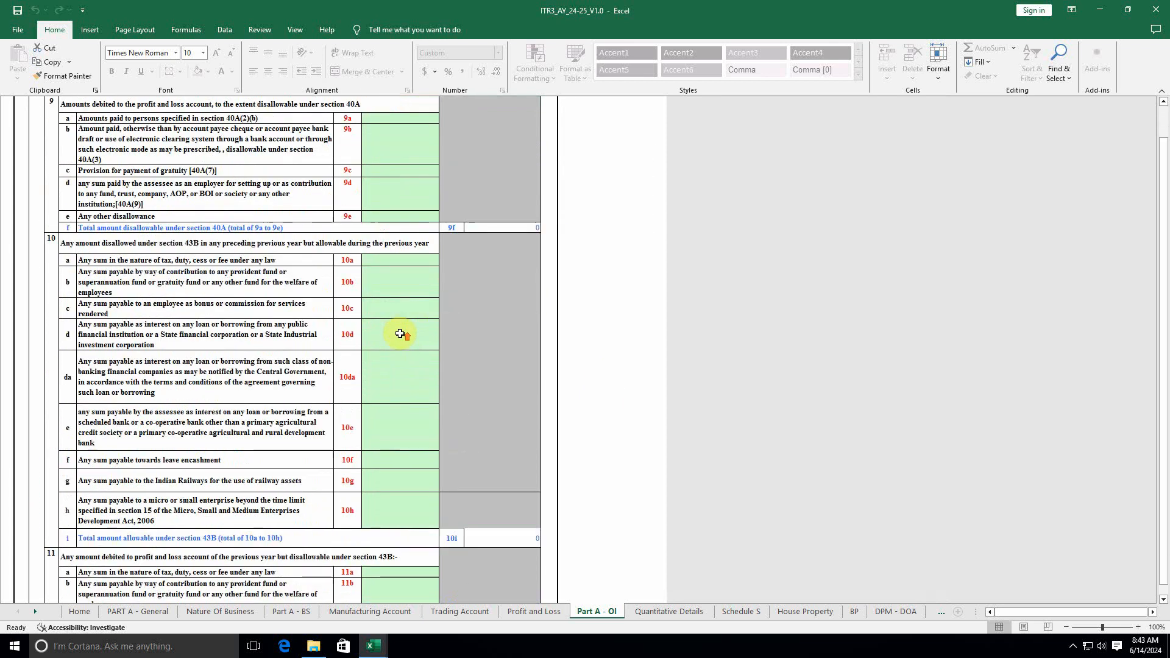
{"action": "scroll", "coordinate": [400, 329], "scroll_direction": "up", "scroll_amount": 10}
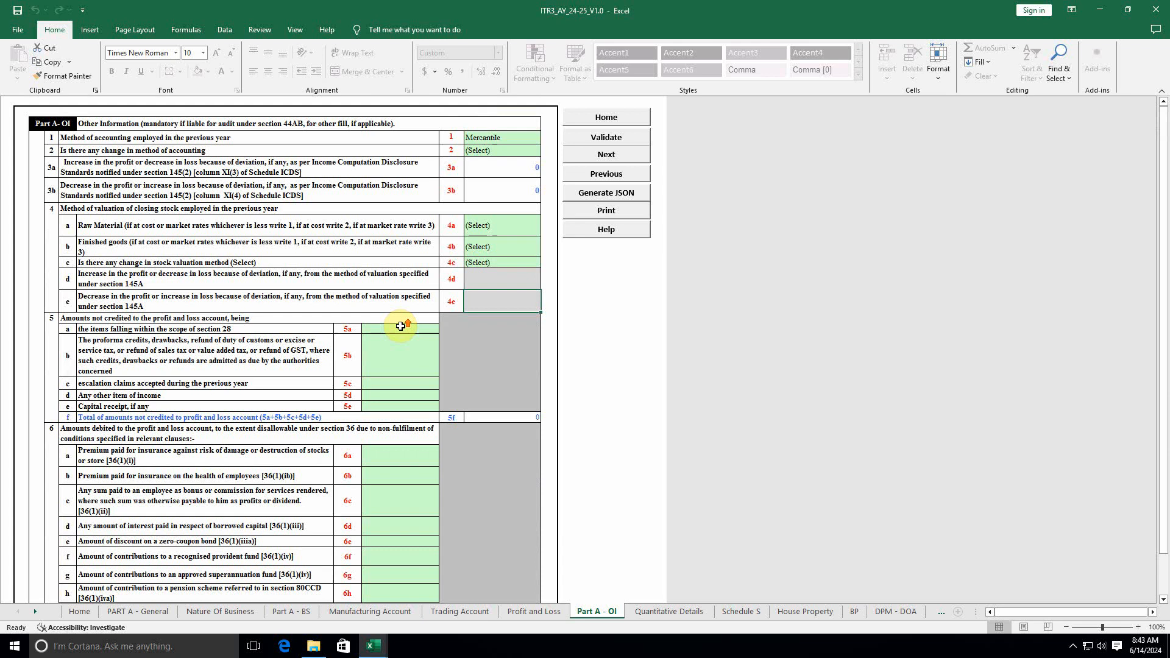
{"action": "left_click", "coordinate": [606, 137]}
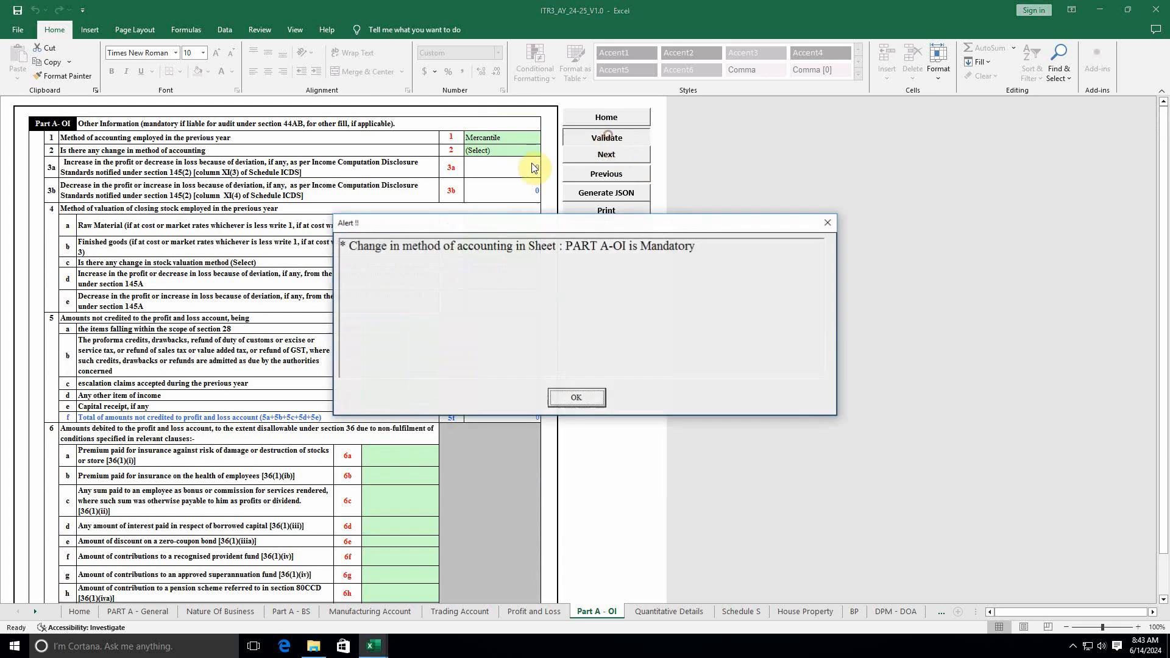
{"action": "left_click", "coordinate": [576, 398]}
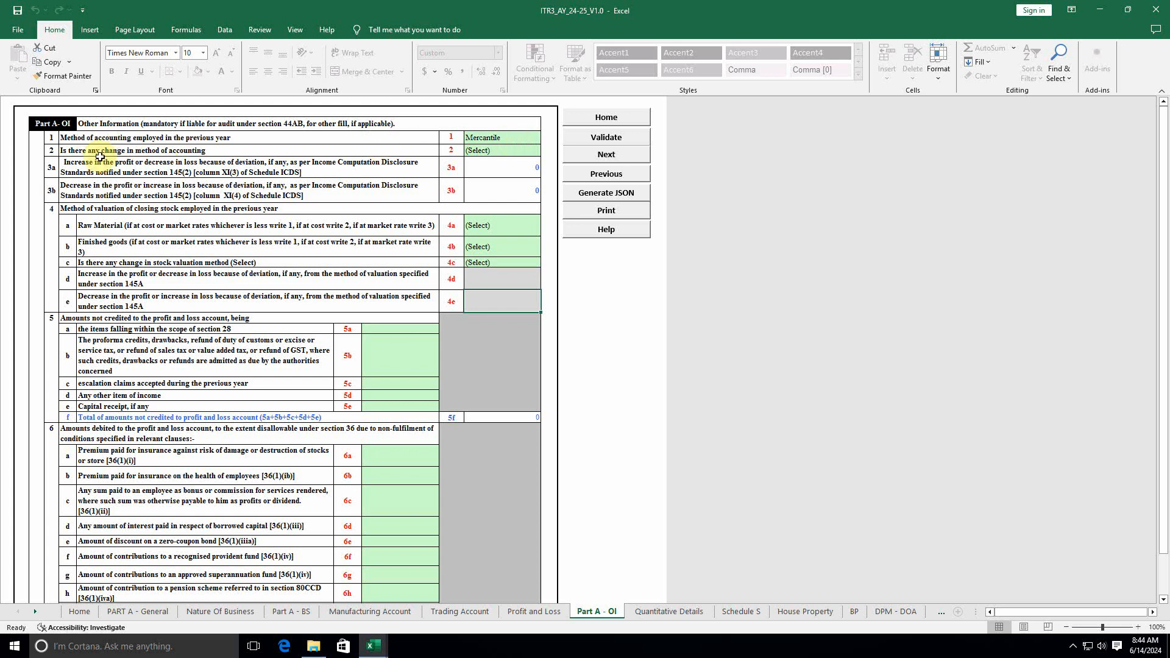
Step: Answer No for items 2 and 4c, and '2 - At cost' for raw material and finished goods
{"action": "left_click", "coordinate": [505, 150]}
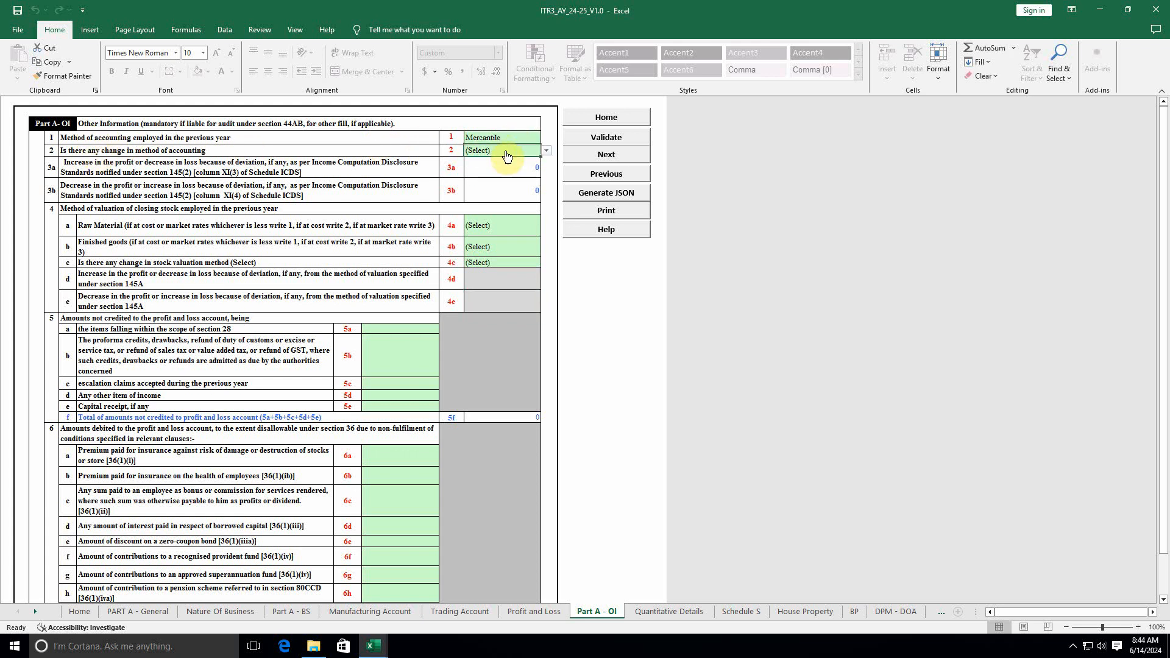
{"action": "key", "text": "alt+Down"}
{"action": "left_click", "coordinate": [473, 177]}
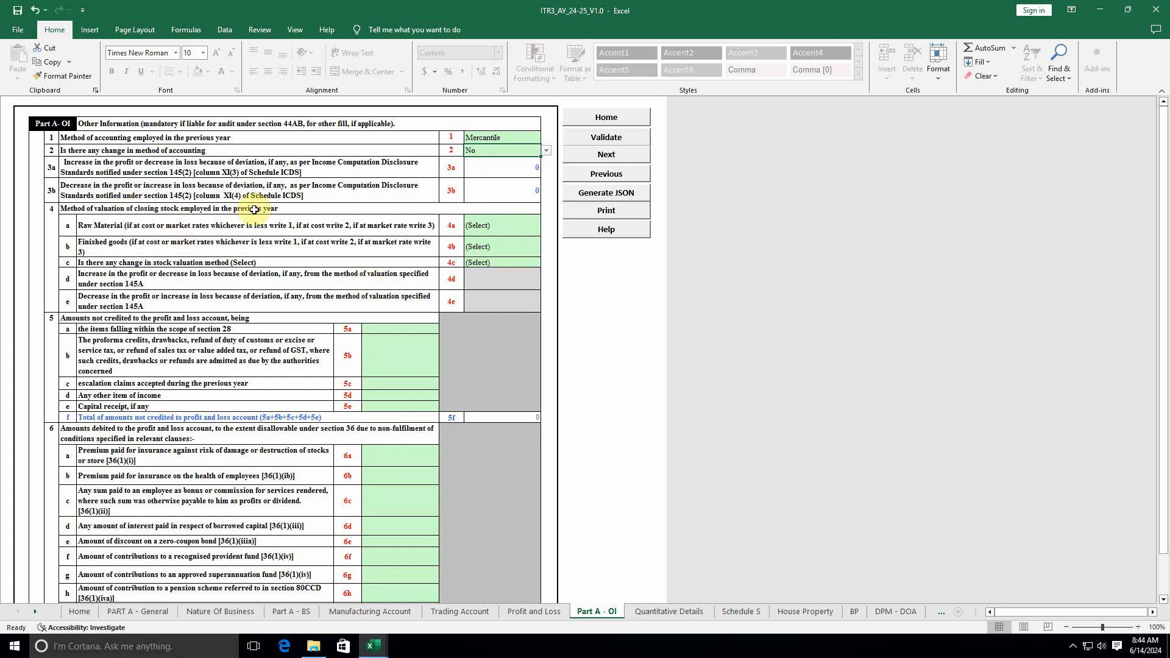
{"action": "left_click", "coordinate": [495, 227]}
{"action": "key", "text": "alt+Down"}
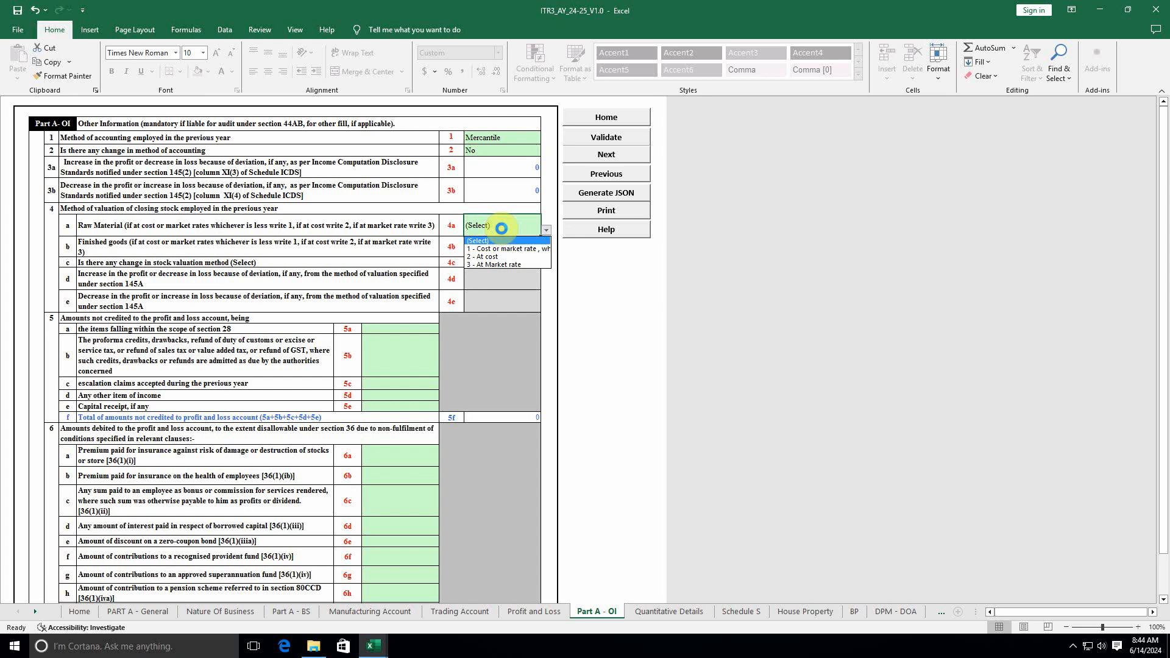
{"action": "left_click", "coordinate": [499, 259]}
{"action": "left_click", "coordinate": [487, 246]}
{"action": "key", "text": "alt+Down"}
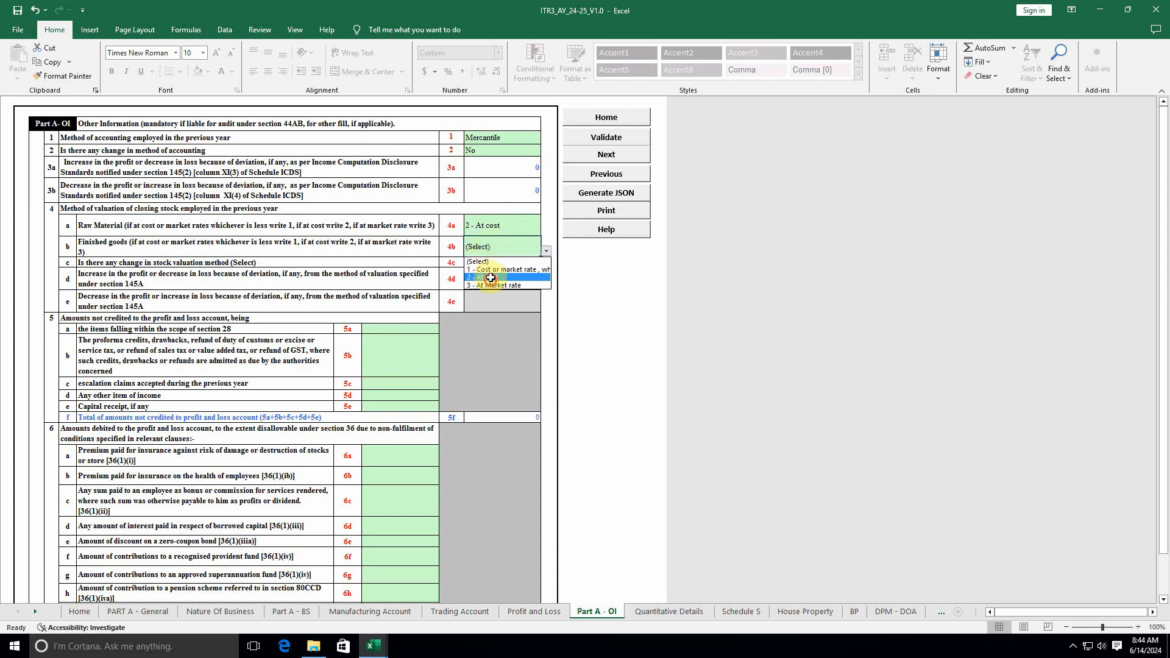
{"action": "left_click", "coordinate": [486, 269]}
{"action": "left_click", "coordinate": [486, 262]}
{"action": "key", "text": "alt+Down"}
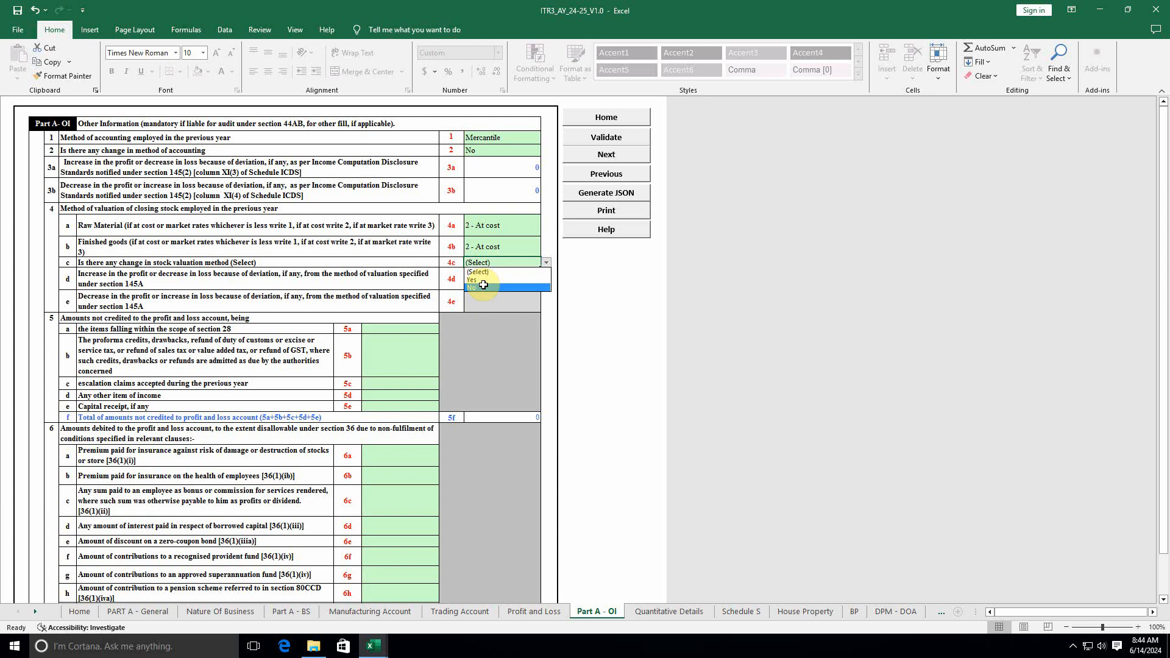
{"action": "left_click", "coordinate": [483, 286]}
Step: Validate Part A - OI again and confirm the OI is OK message
{"action": "scroll", "coordinate": [473, 382], "scroll_direction": "down", "scroll_amount": 4}
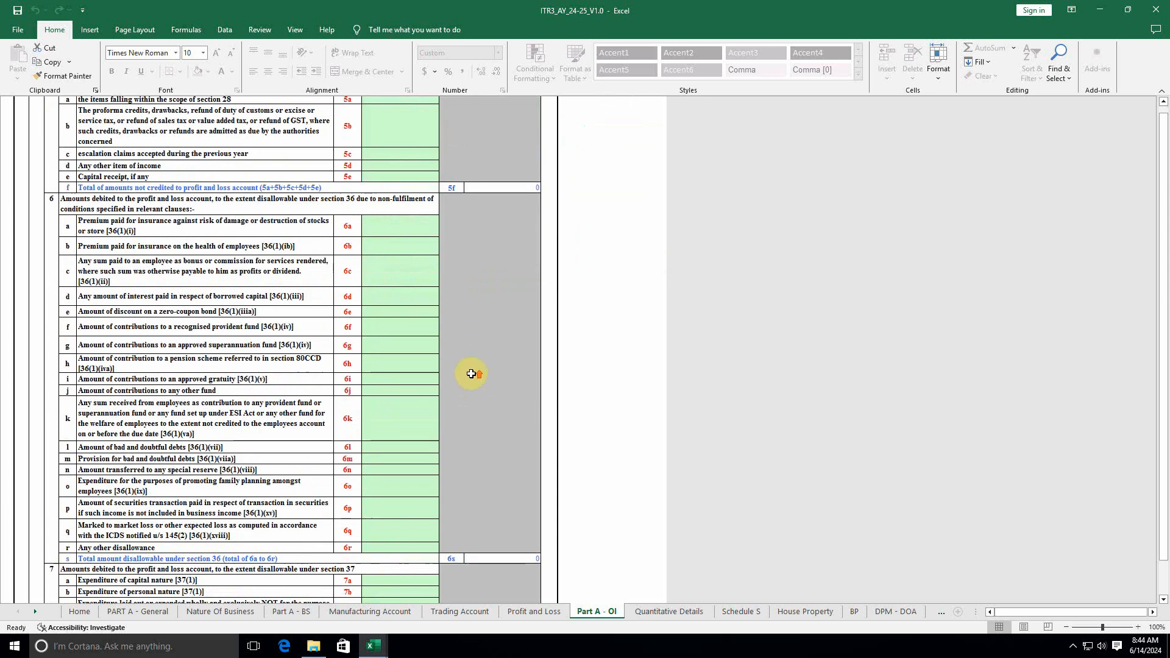
{"action": "scroll", "coordinate": [472, 374], "scroll_direction": "up", "scroll_amount": 4}
{"action": "left_click", "coordinate": [607, 138]}
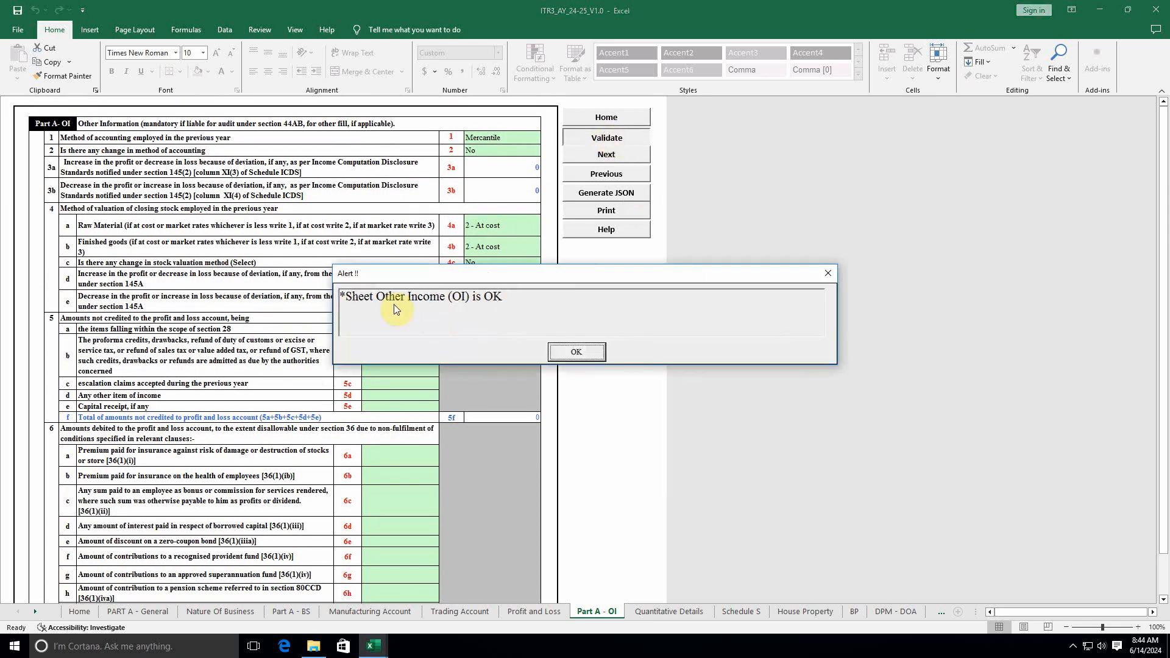
{"action": "left_click", "coordinate": [570, 350]}
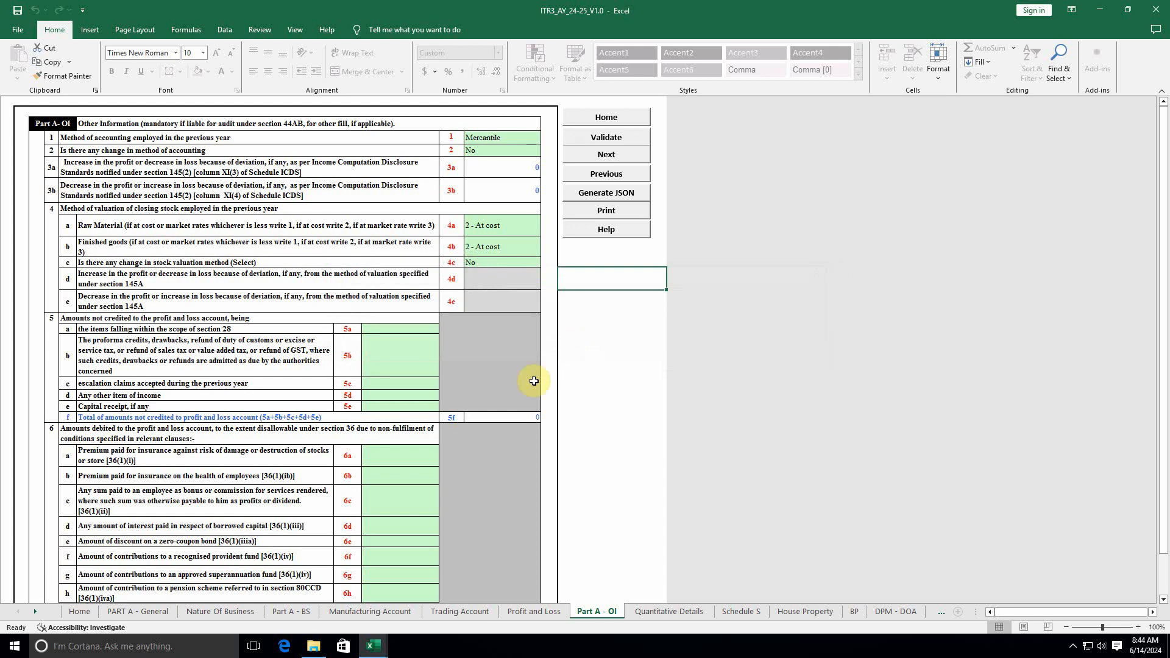
Step: Validate Quantitative Details and House Property as OK; Schedule S flags missing salary fields
{"action": "left_click", "coordinate": [669, 612]}
{"action": "left_click", "coordinate": [506, 146]}
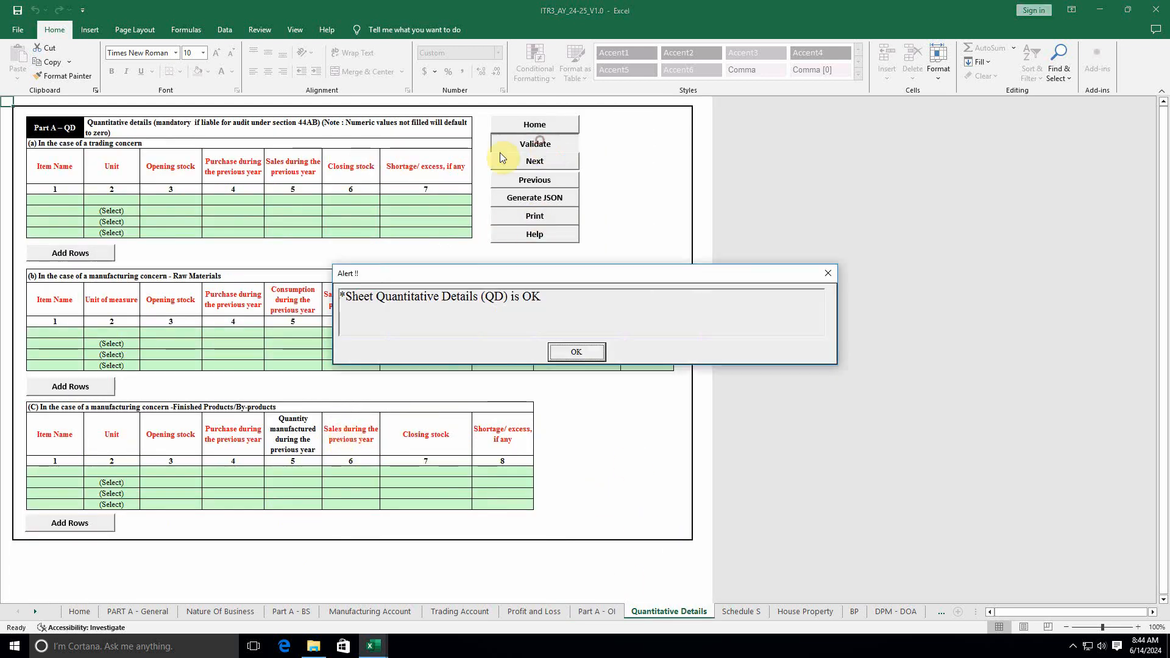
{"action": "left_click", "coordinate": [576, 352]}
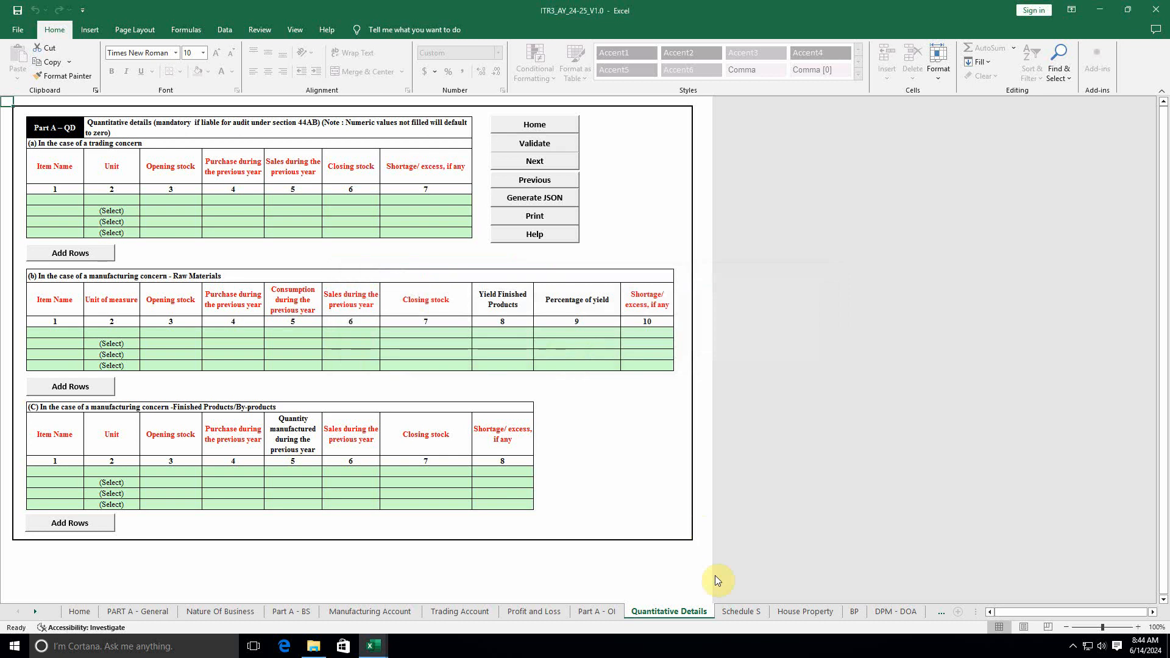
{"action": "left_click", "coordinate": [740, 611]}
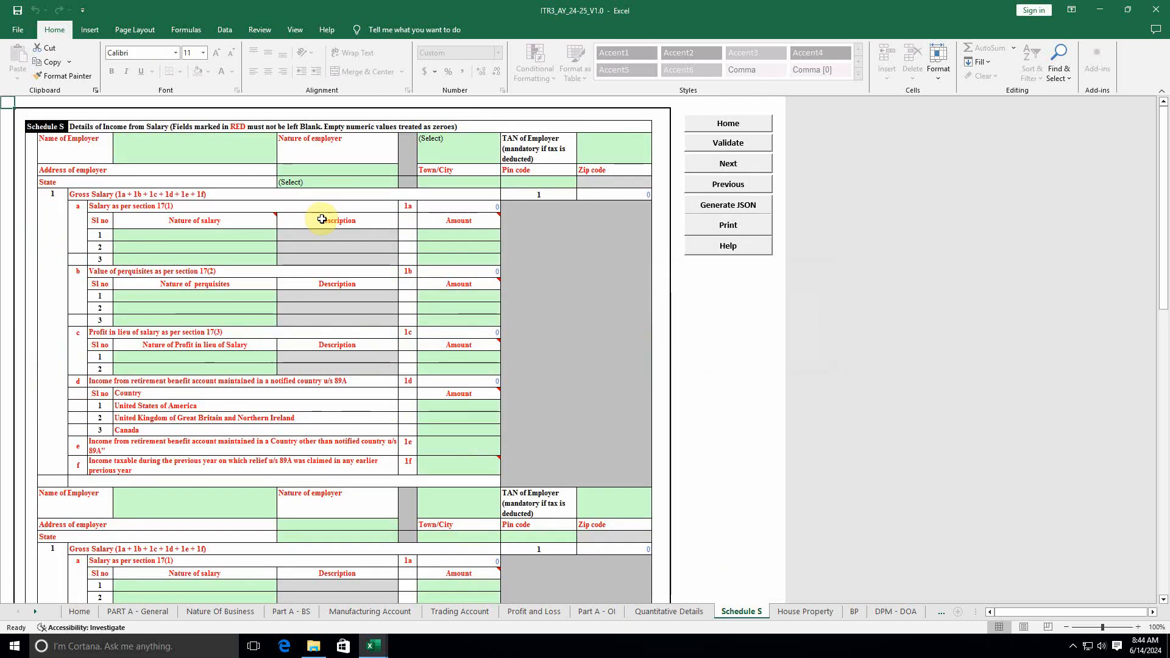
{"action": "left_click", "coordinate": [725, 145]}
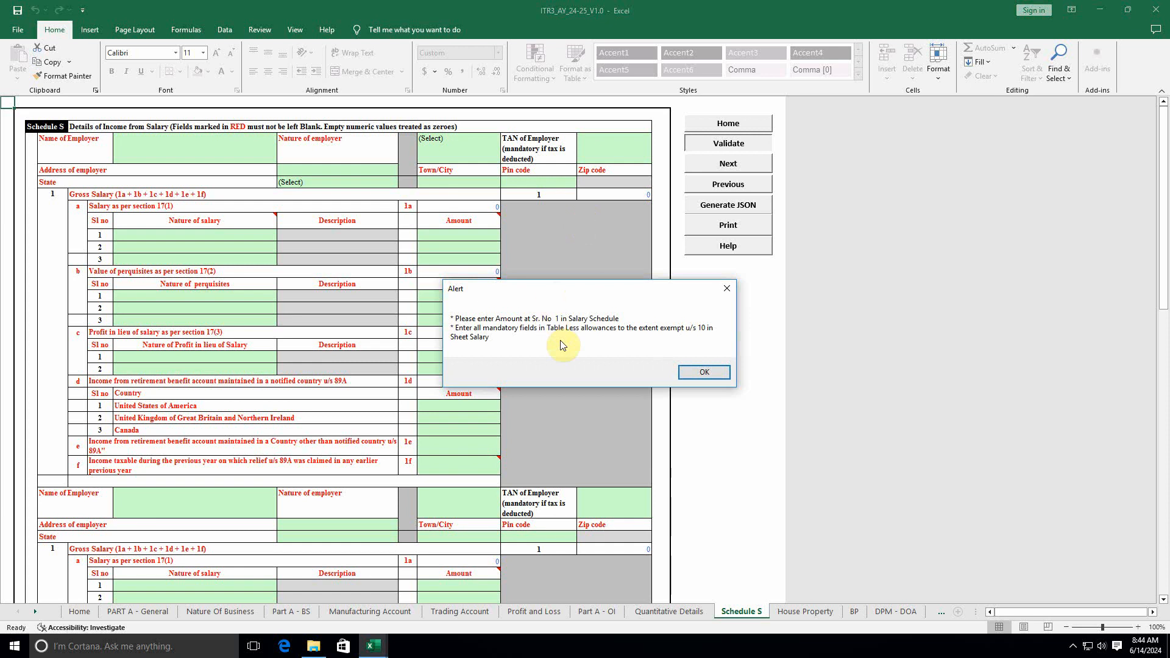
{"action": "left_click", "coordinate": [714, 381]}
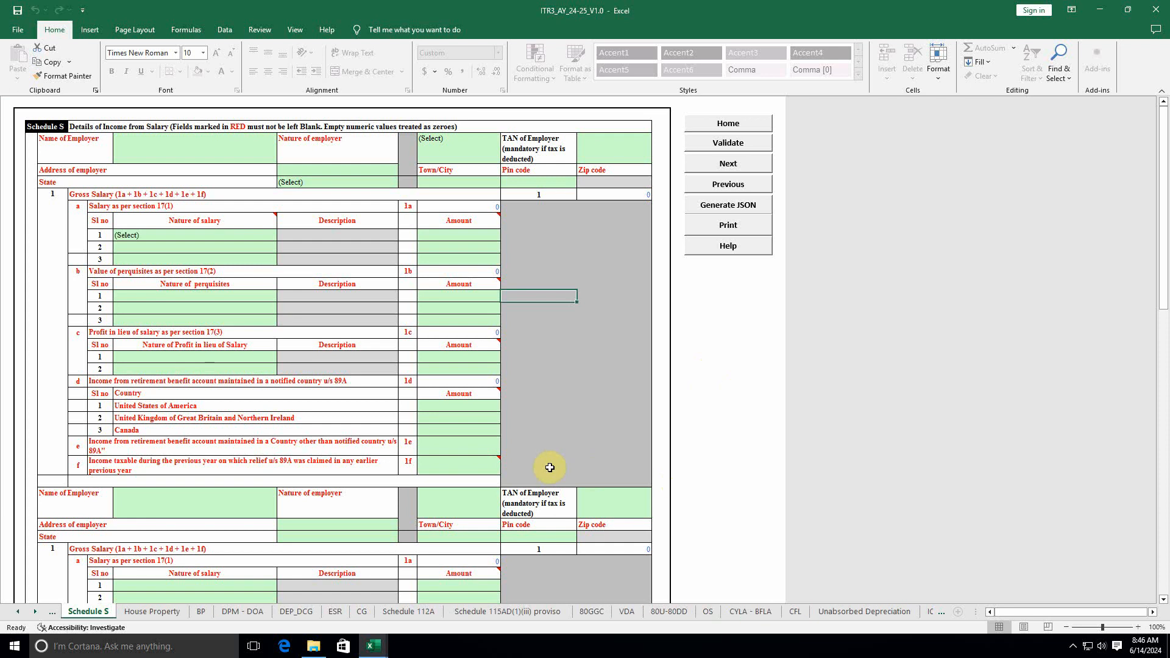
{"action": "left_click", "coordinate": [160, 611]}
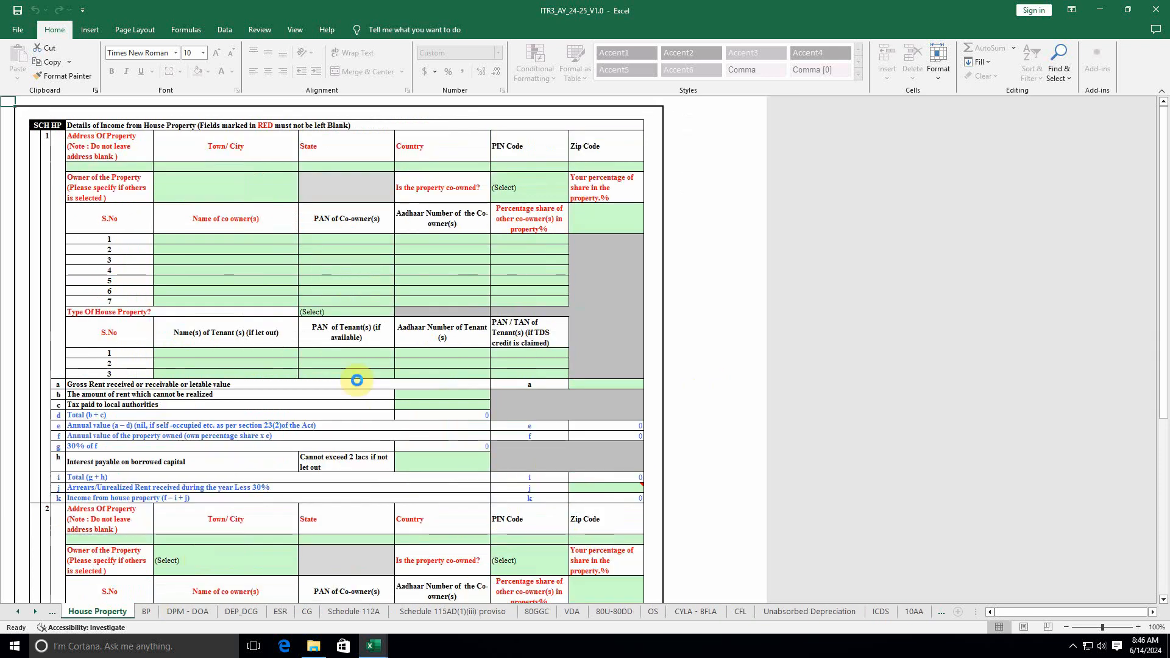
{"action": "left_click", "coordinate": [738, 152]}
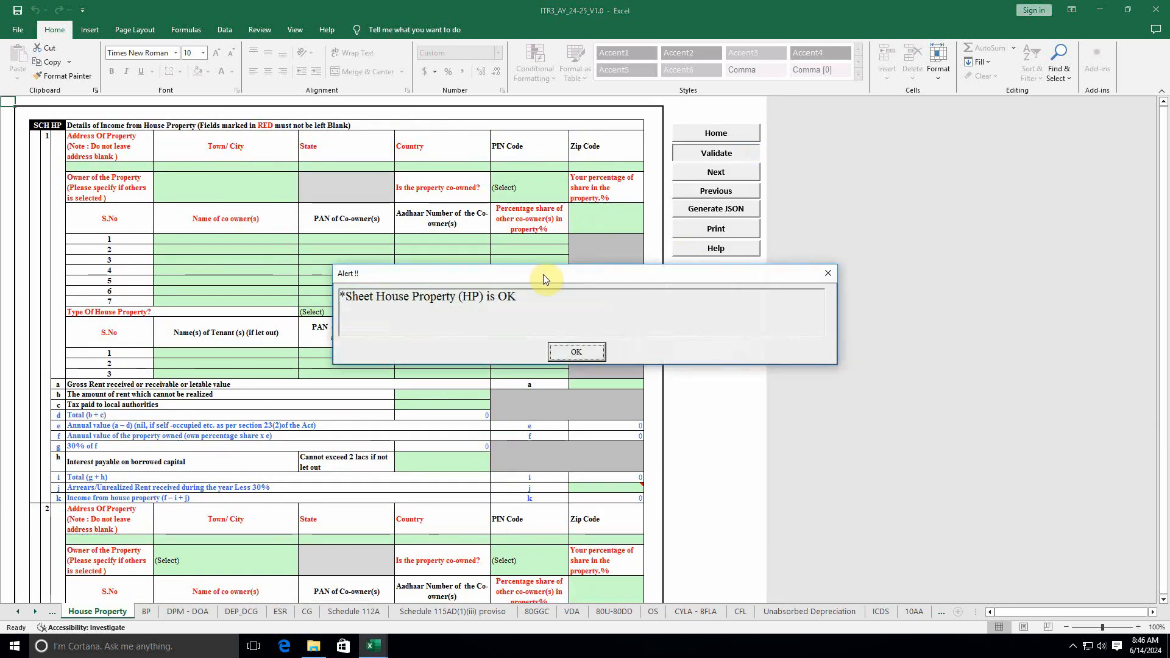
{"action": "left_click", "coordinate": [576, 353]}
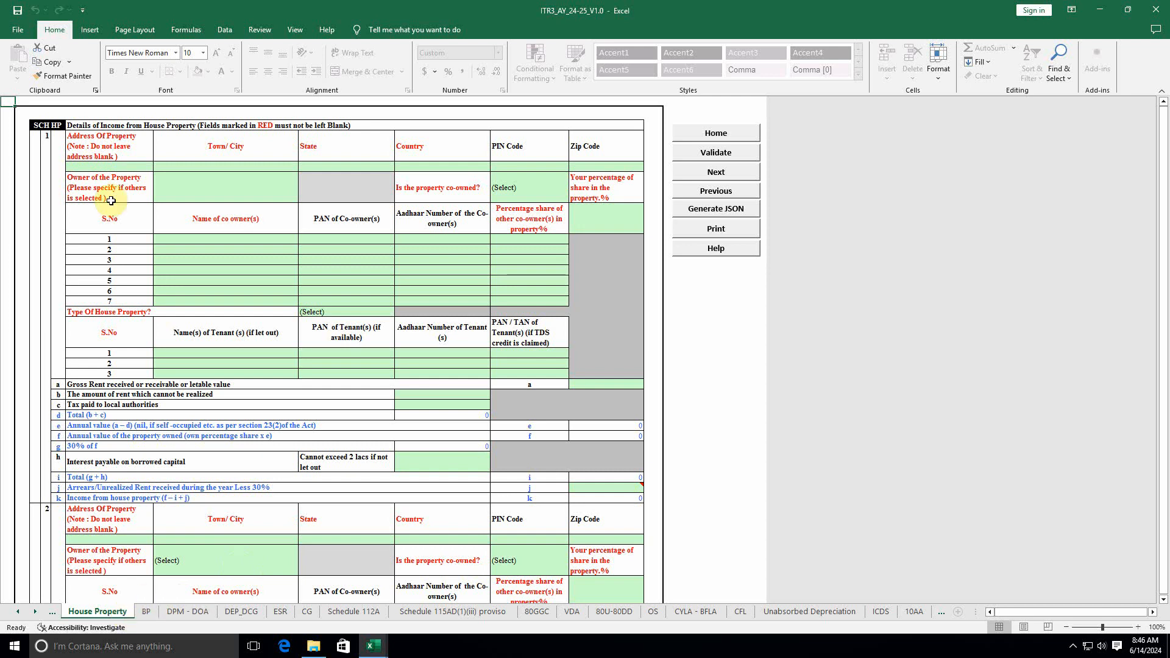
Step: Compare Schedule BP's 578706 profit with the Balance sheet workbook, then validate BP as OK
{"action": "left_click", "coordinate": [146, 612]}
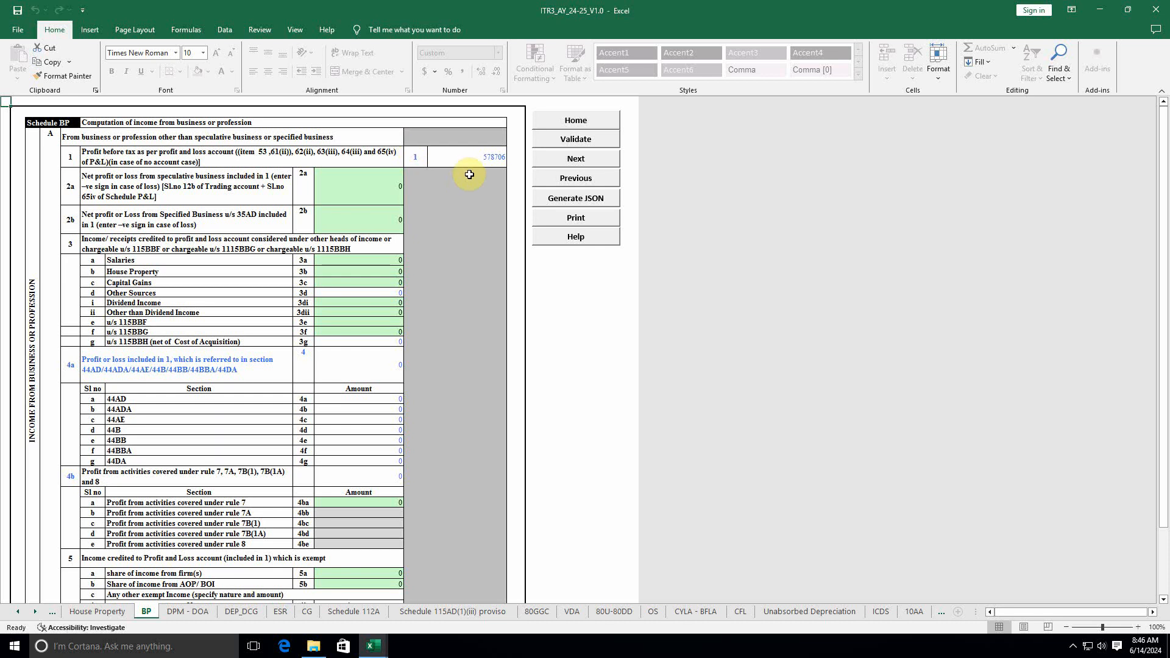
{"action": "mouse_move", "coordinate": [375, 645]}
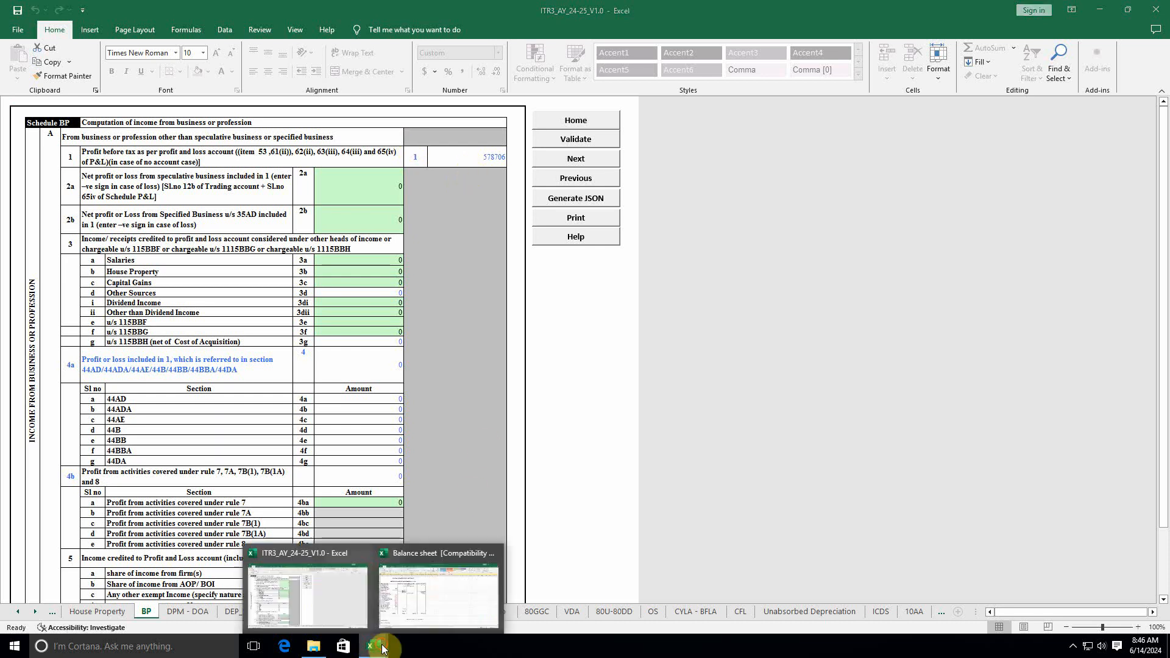
{"action": "left_click", "coordinate": [419, 613]}
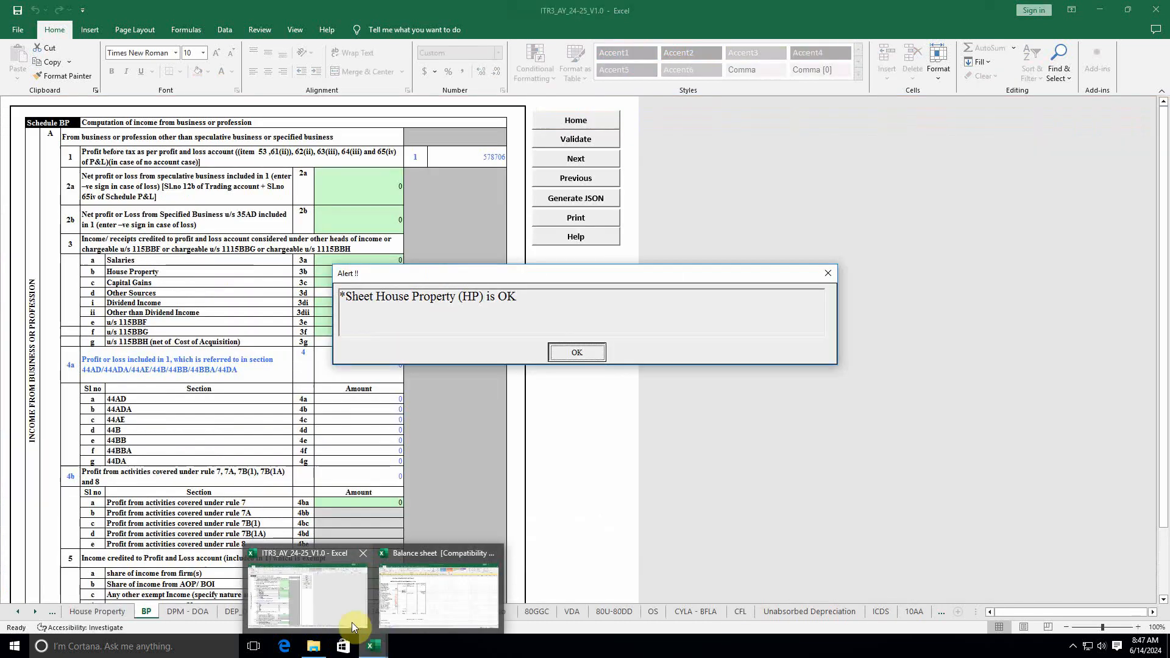
{"action": "left_click", "coordinate": [343, 609]}
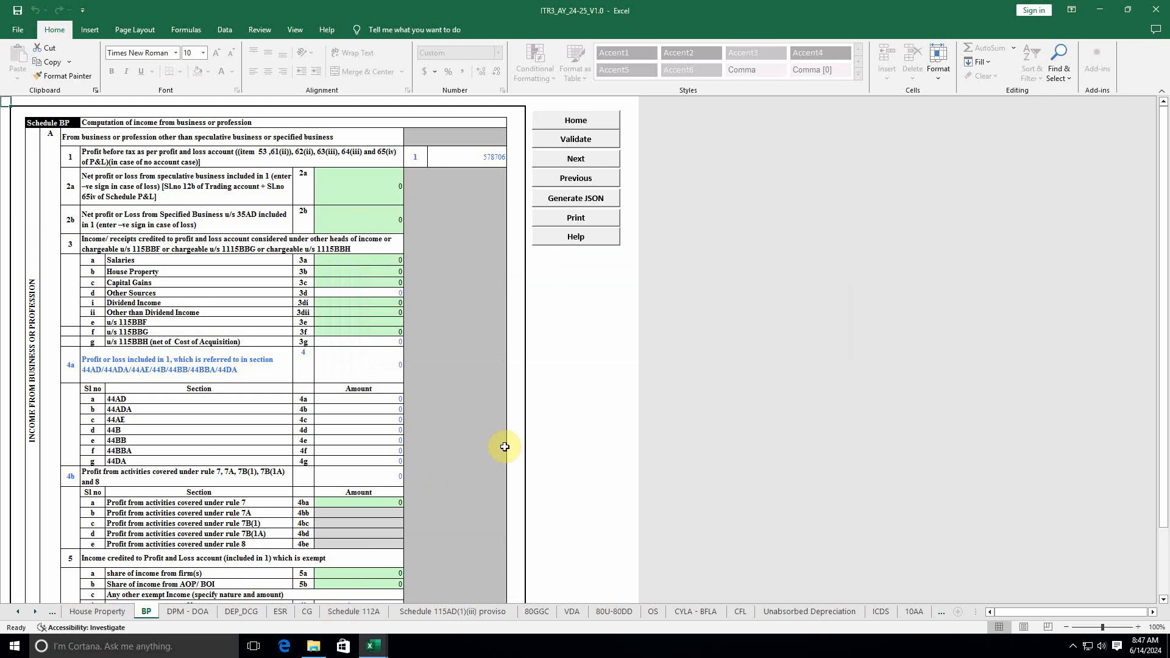
{"action": "left_click", "coordinate": [583, 141]}
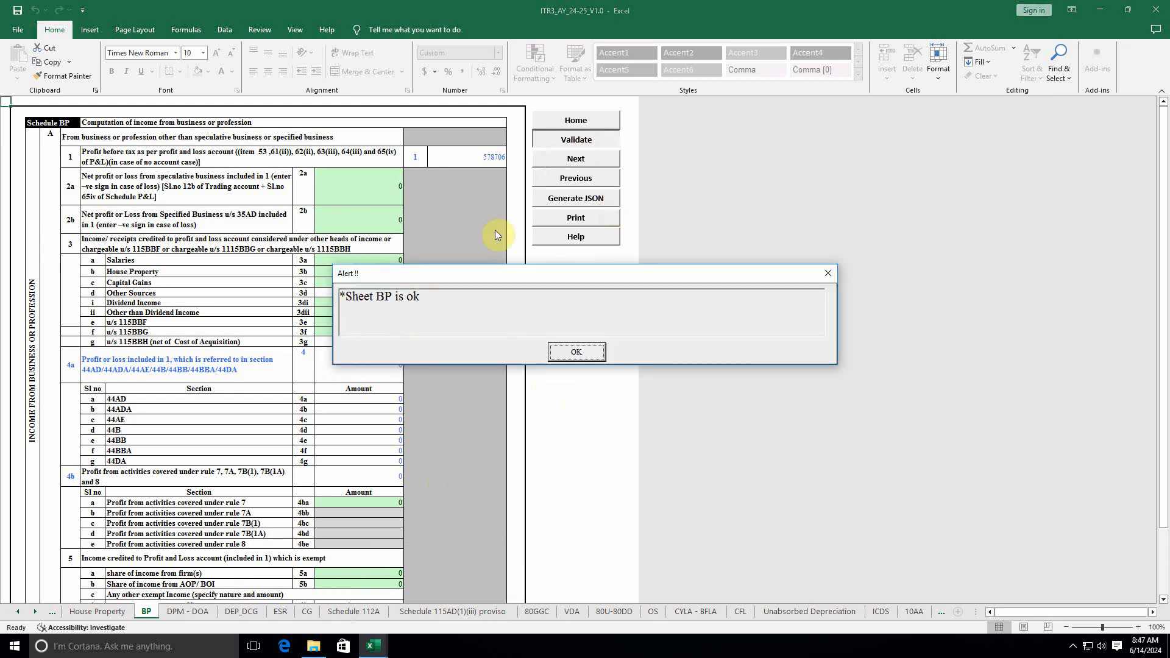
{"action": "left_click", "coordinate": [564, 351]}
Step: Validate DPM - DOA twice, hit the DPM45 blank section 50 alert, and scroll through Schedule DOA
{"action": "left_click", "coordinate": [192, 613]}
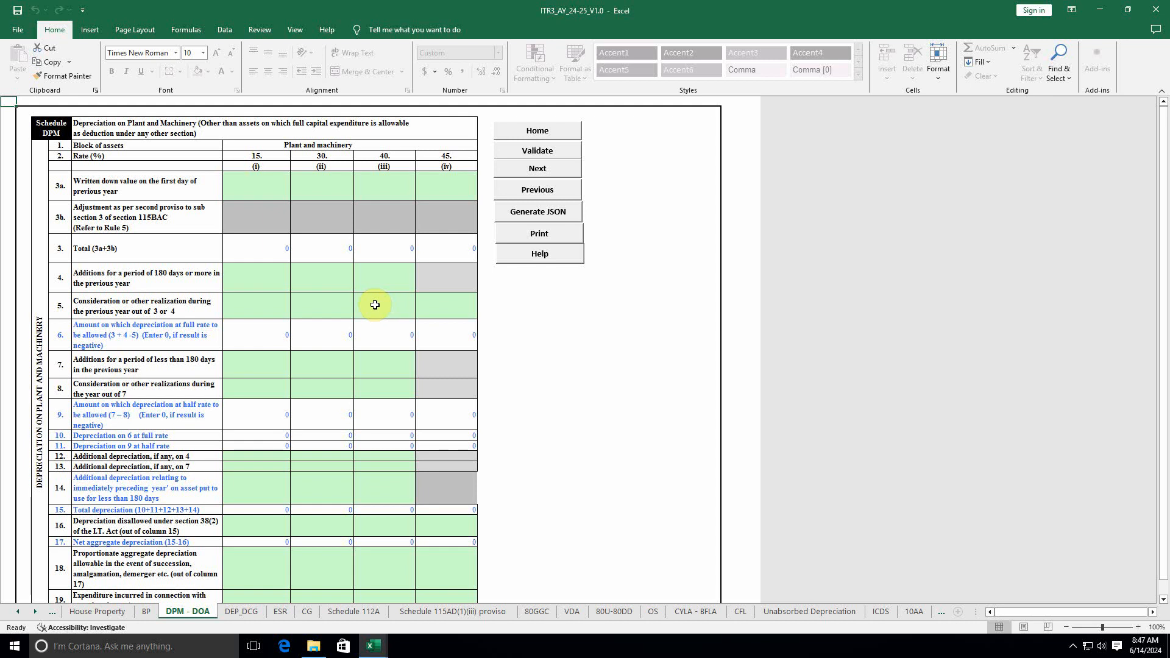
{"action": "left_click", "coordinate": [537, 150]}
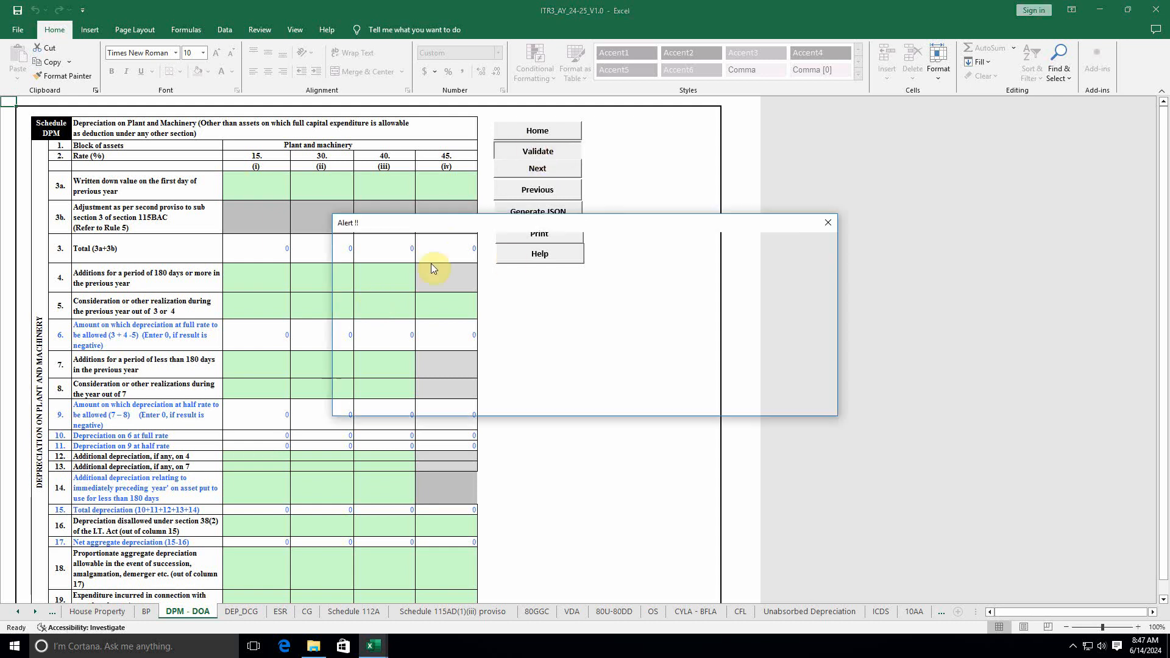
{"action": "left_click", "coordinate": [577, 398]}
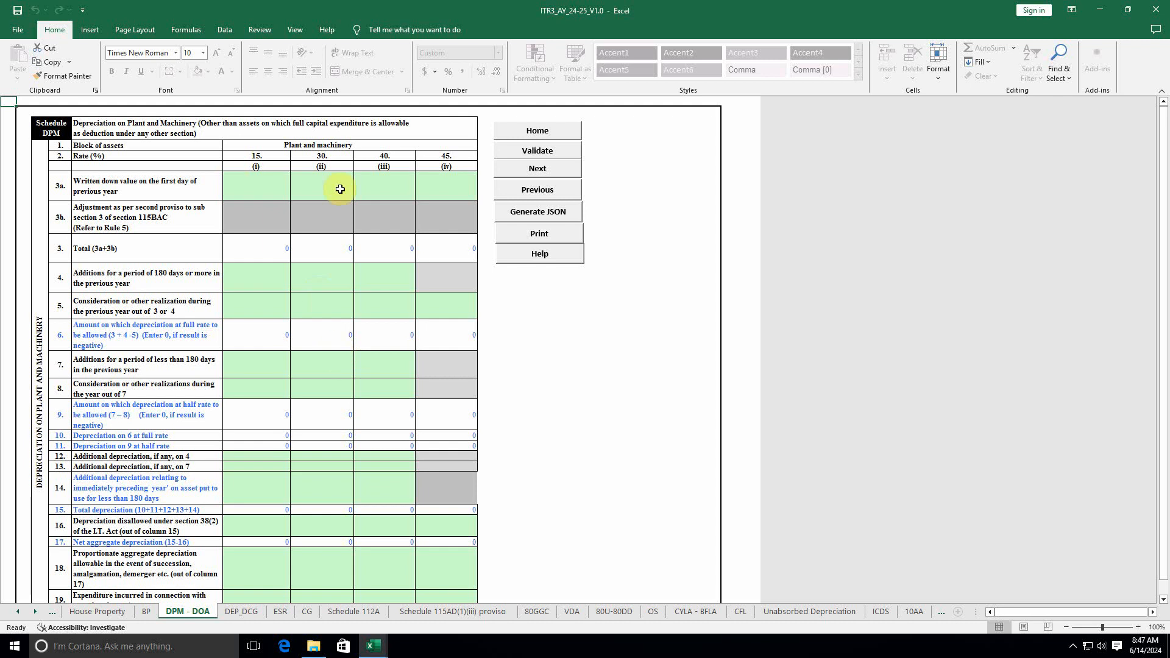
{"action": "left_click", "coordinate": [546, 151]}
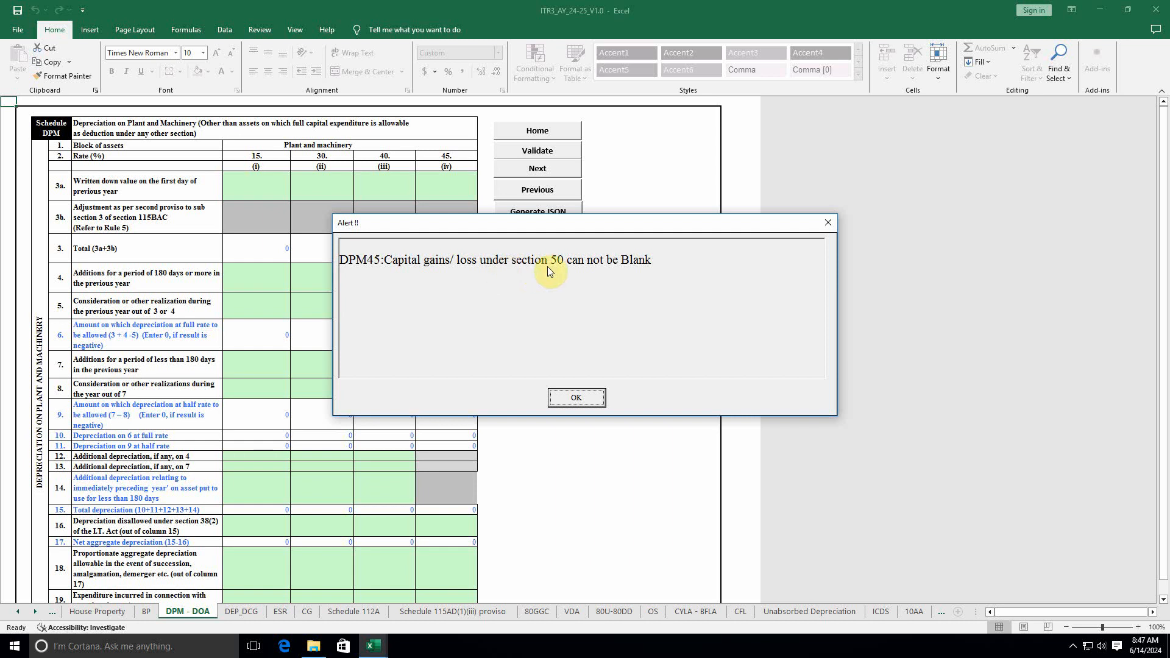
{"action": "left_click", "coordinate": [575, 398]}
{"action": "scroll", "coordinate": [341, 465], "scroll_direction": "down", "scroll_amount": 10}
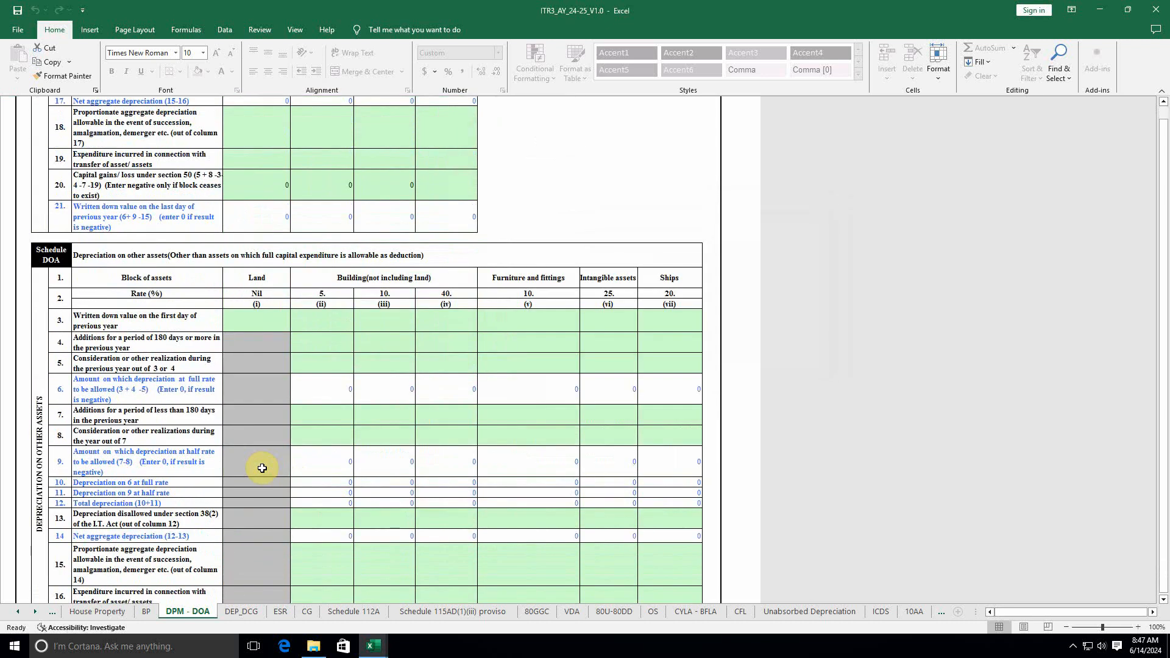
{"action": "scroll", "coordinate": [208, 361], "scroll_direction": "down", "scroll_amount": 7}
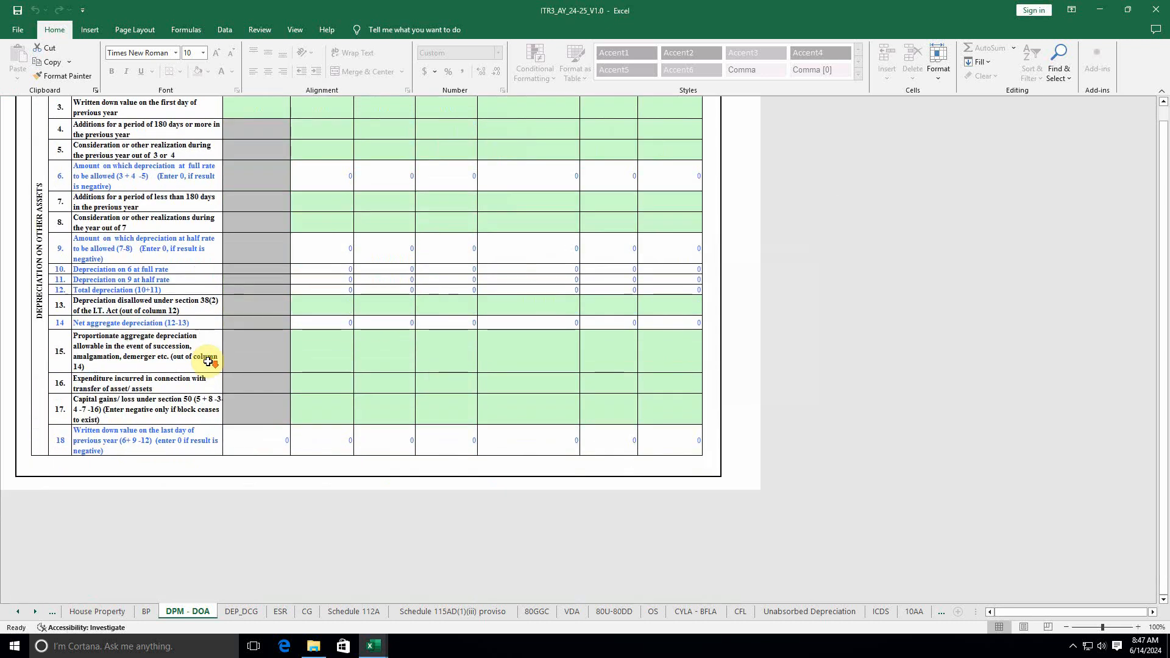
{"action": "scroll", "coordinate": [208, 361], "scroll_direction": "down", "scroll_amount": 6}
{"action": "scroll", "coordinate": [208, 360], "scroll_direction": "up", "scroll_amount": 3}
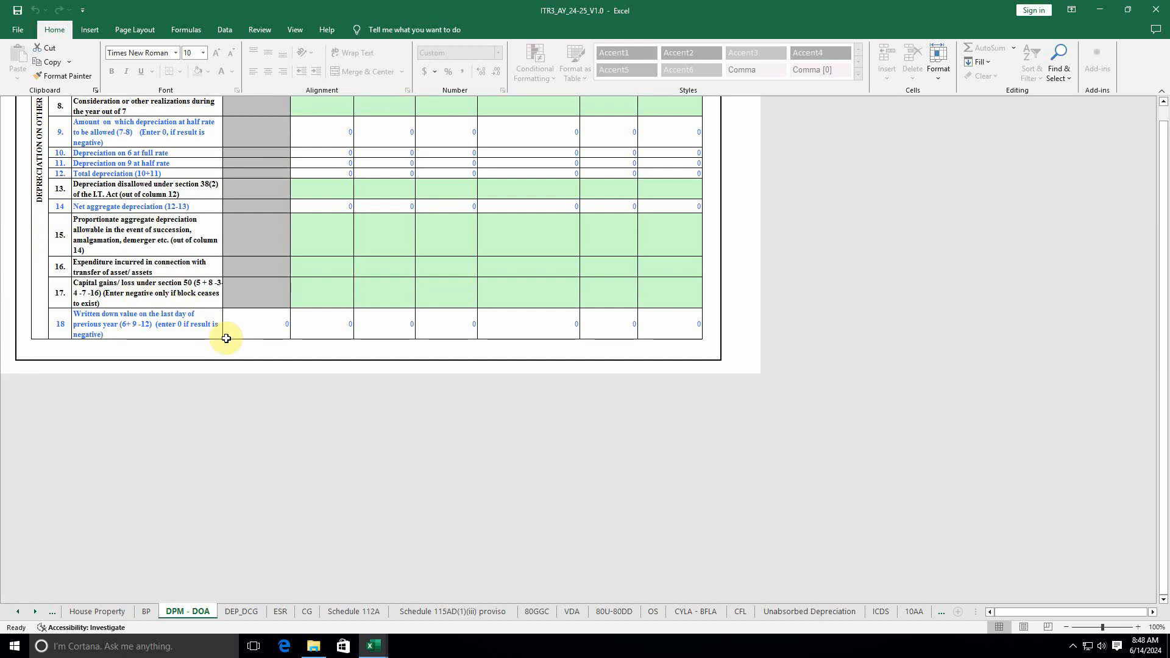
{"action": "scroll", "coordinate": [226, 339], "scroll_direction": "up", "scroll_amount": 15}
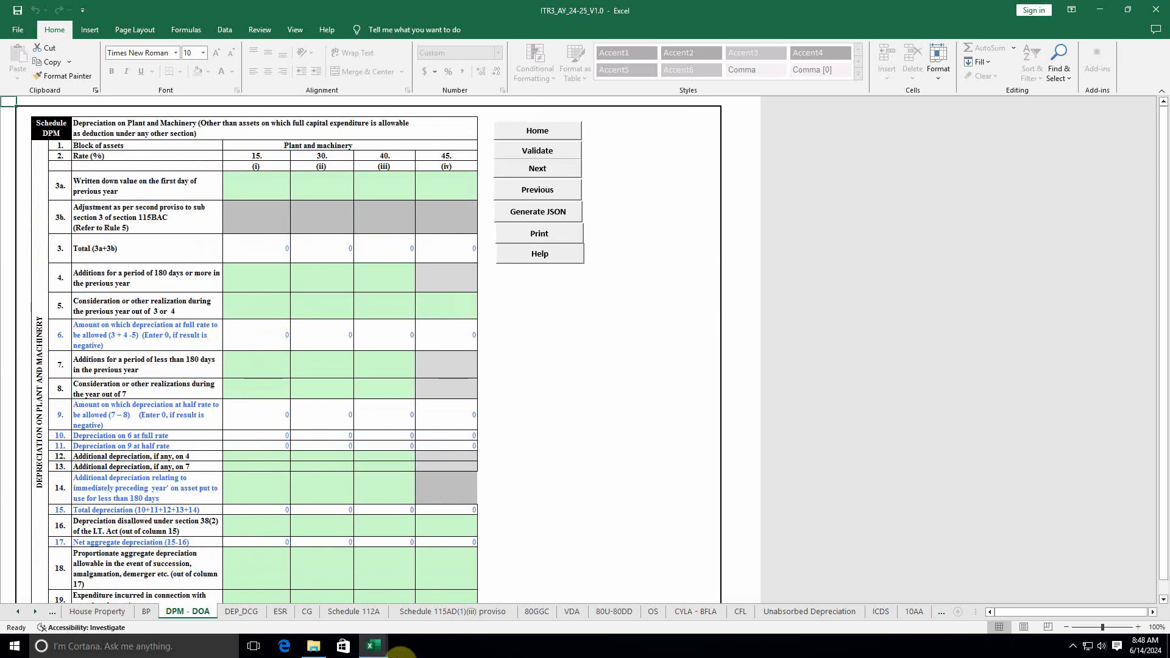
Step: Review the 113,515 depreciation on P AND L and the 643,252 fixed assets on BS
{"action": "mouse_move", "coordinate": [390, 647]}
{"action": "left_click", "coordinate": [413, 601]}
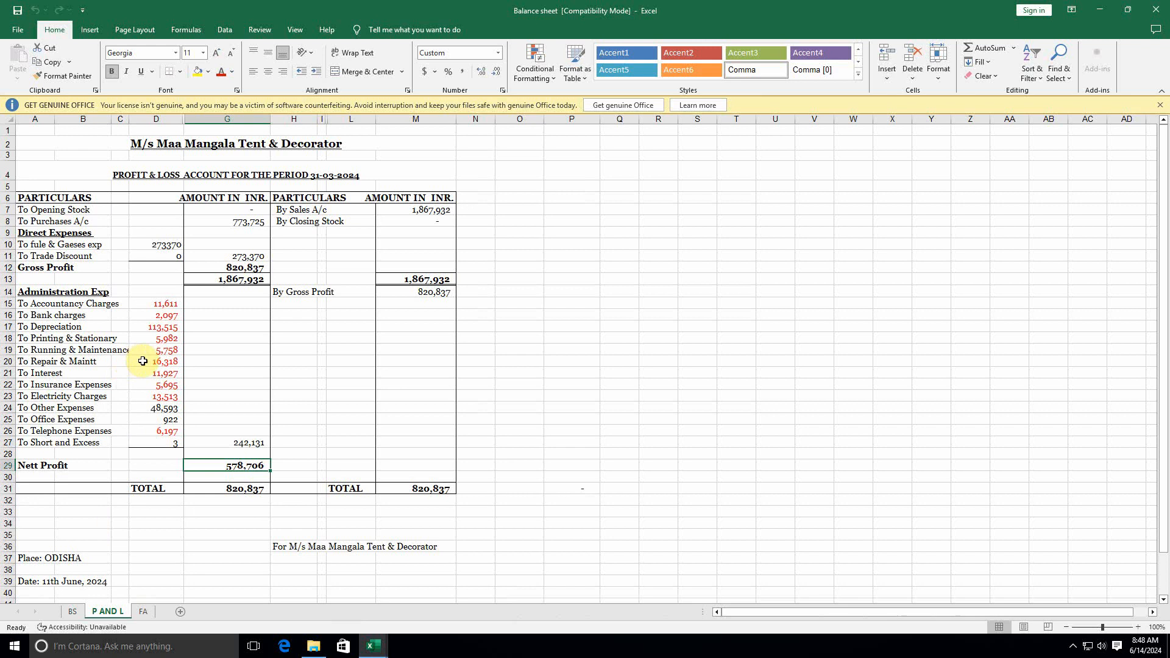
{"action": "left_click", "coordinate": [157, 328]}
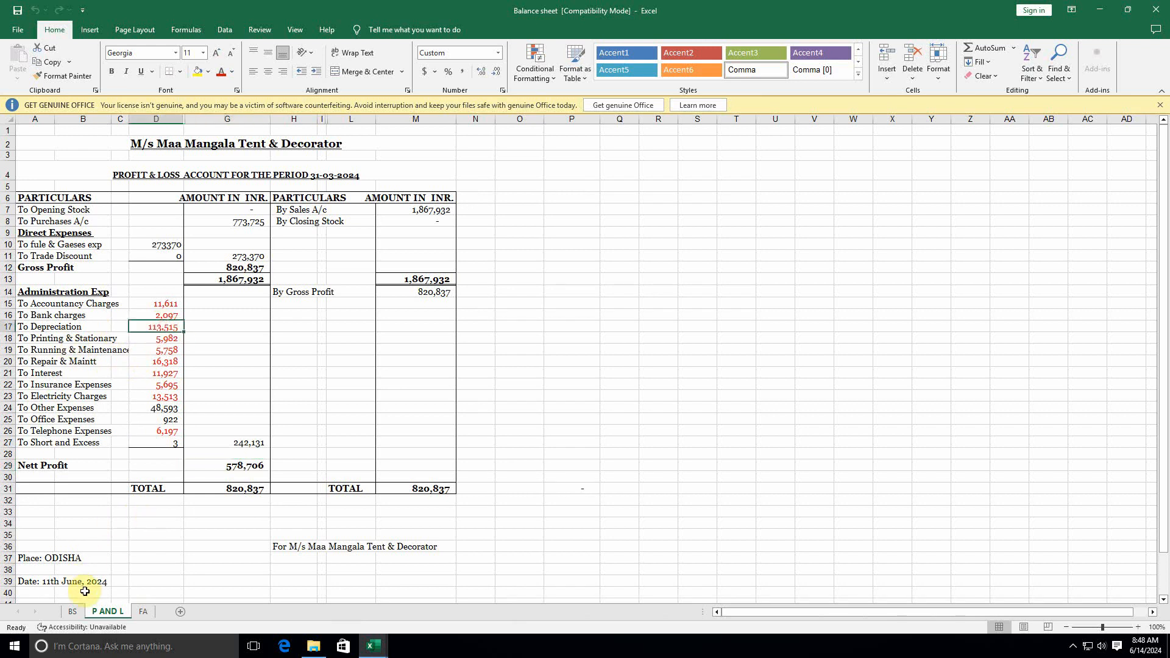
{"action": "left_click", "coordinate": [73, 612]}
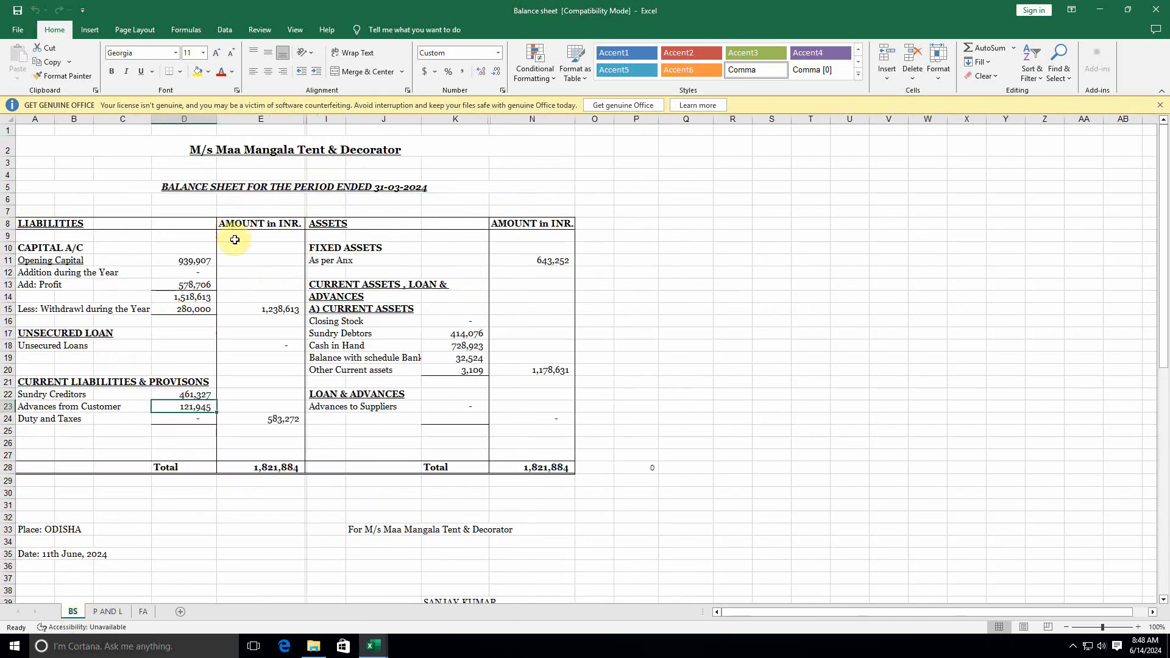
{"action": "left_click", "coordinate": [551, 260]}
{"action": "left_click", "coordinate": [143, 612]}
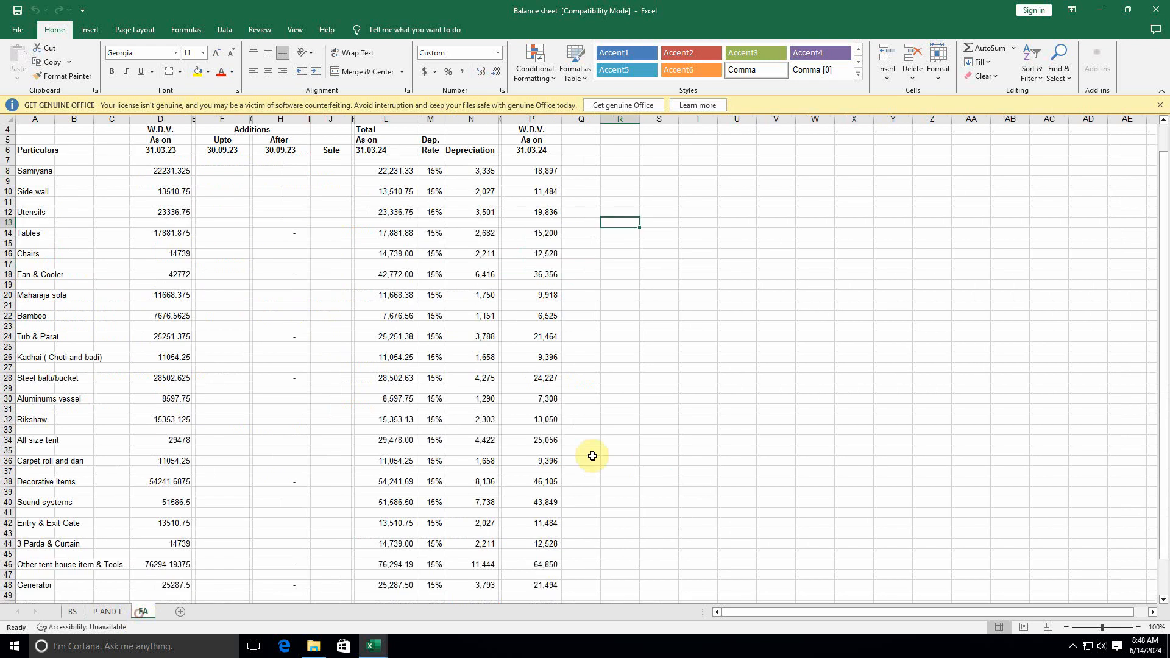
{"action": "scroll", "coordinate": [397, 445], "scroll_direction": "down", "scroll_amount": 9}
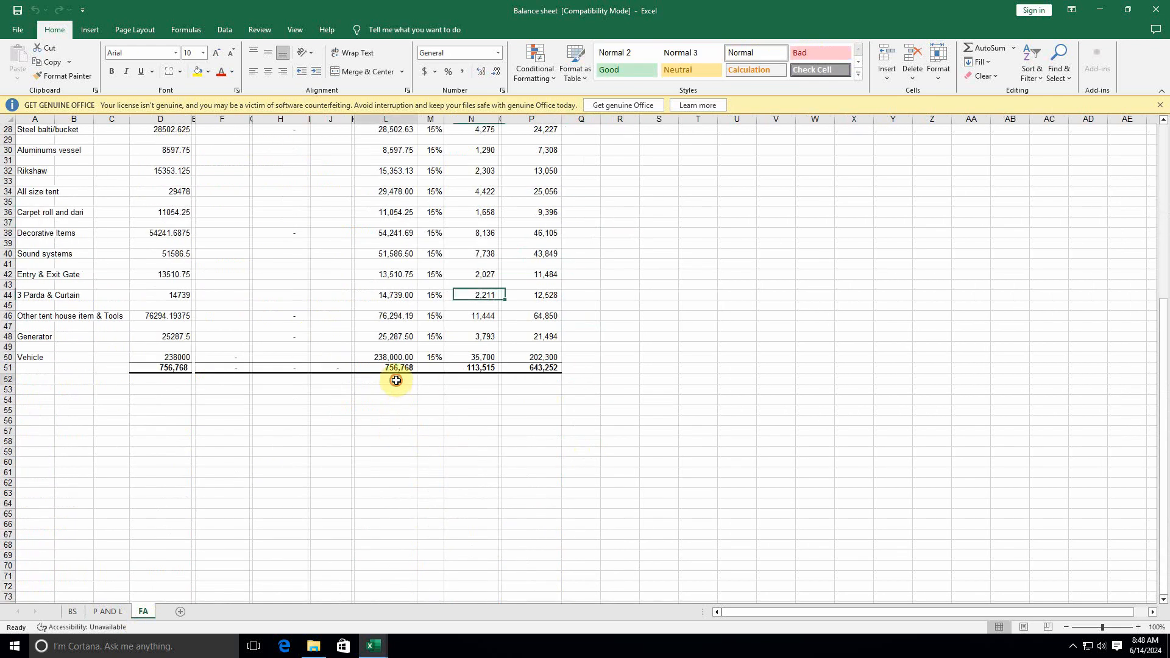
Step: Add a 15% check formula in FA cell L53 giving 113515.1466, then return to ITR3
{"action": "left_click", "coordinate": [473, 379]}
{"action": "left_click", "coordinate": [403, 389]}
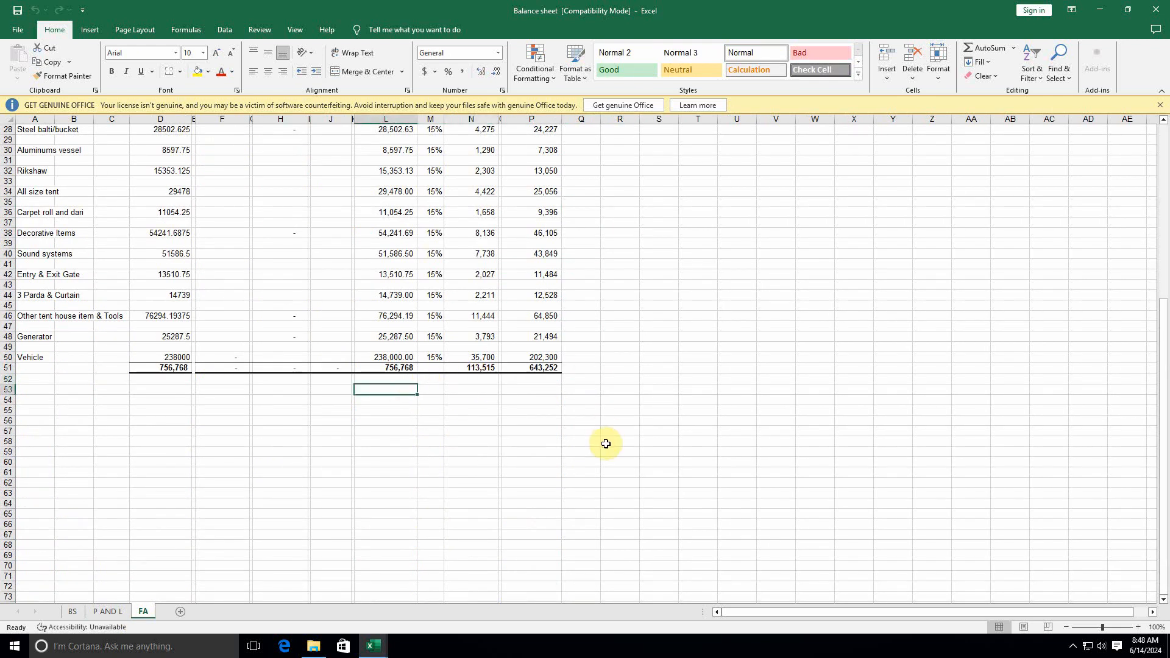
{"action": "type", "text": "+"}
{"action": "key", "text": "Up"}
{"action": "key", "text": "Up"}
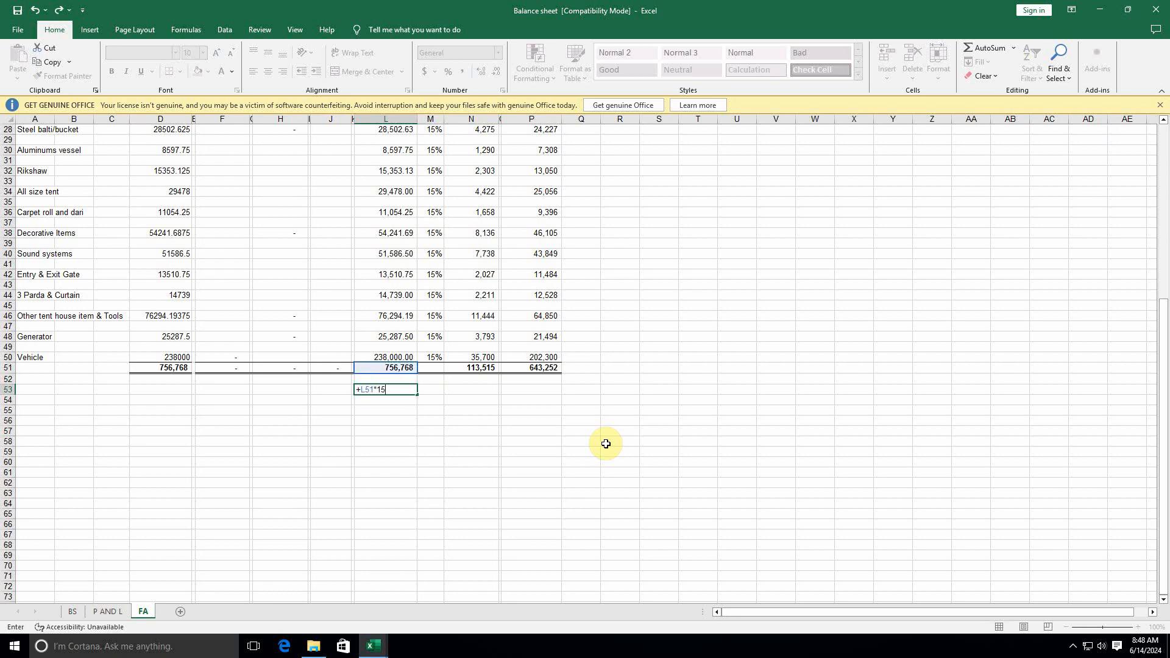
{"action": "key", "text": "Return"}
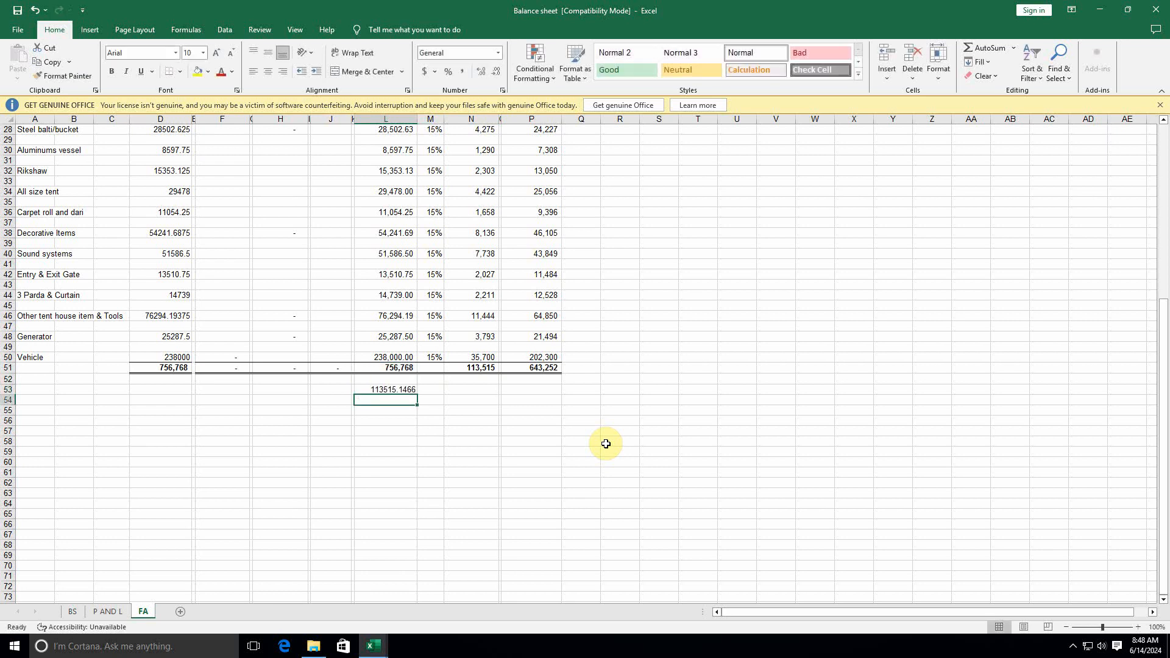
{"action": "left_click", "coordinate": [374, 644]}
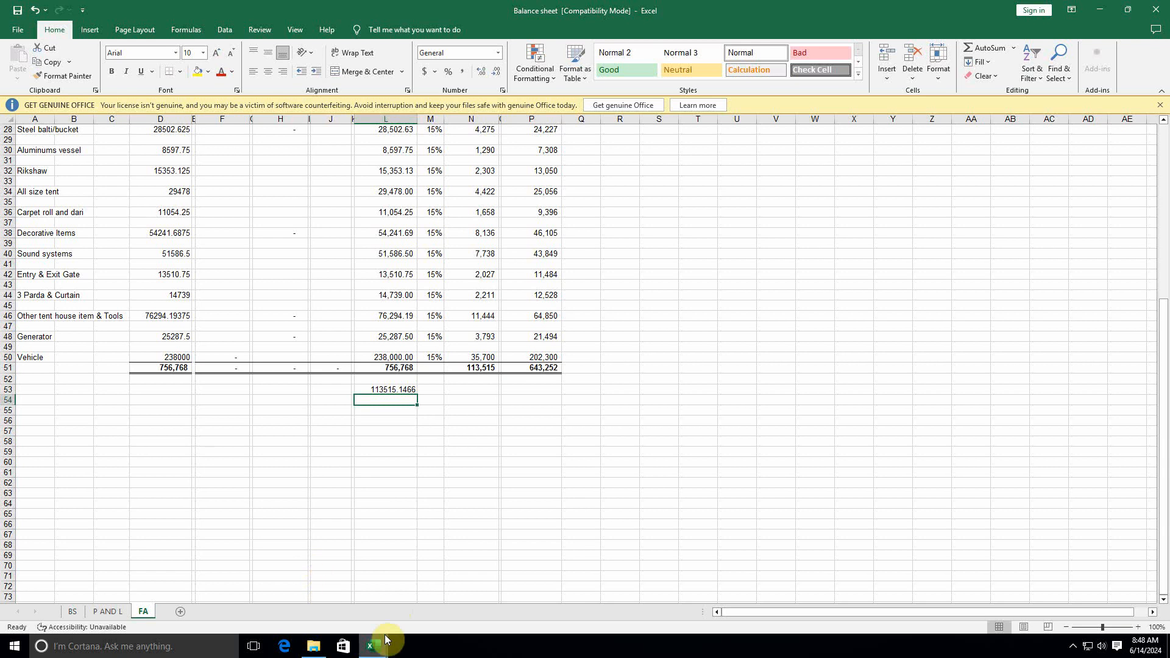
{"action": "left_click", "coordinate": [324, 586]}
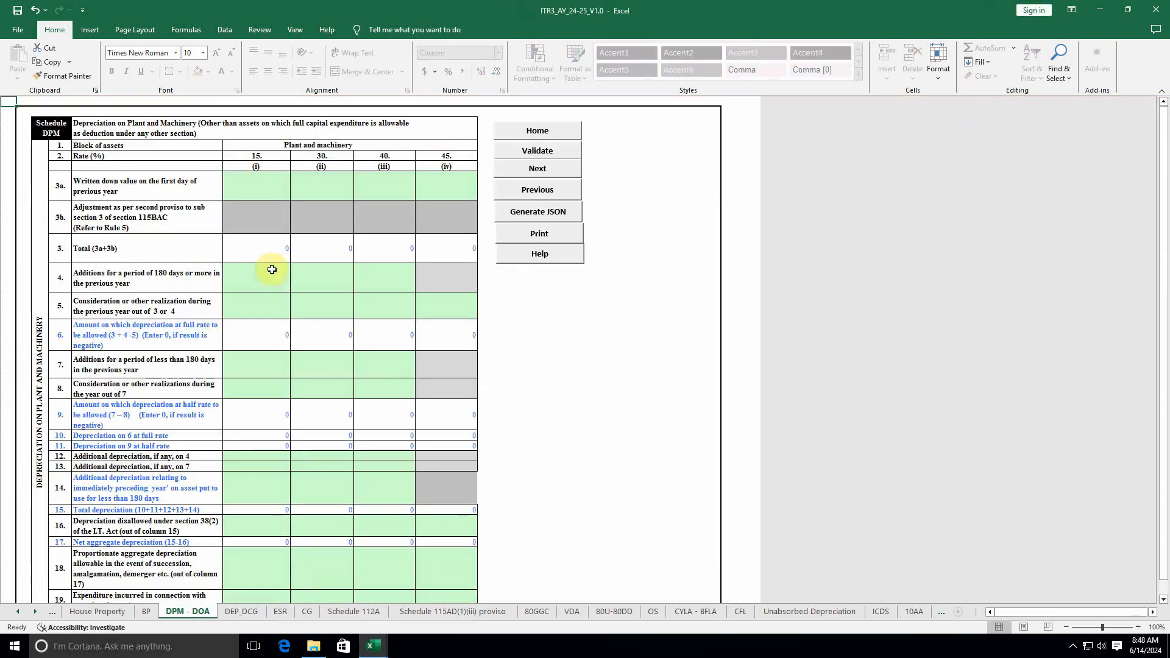
Step: Cancel the edit in DPM cell 3a(i) and open the Profit and Loss schedule
{"action": "left_click", "coordinate": [252, 176]}
{"action": "double_click", "coordinate": [251, 177]}
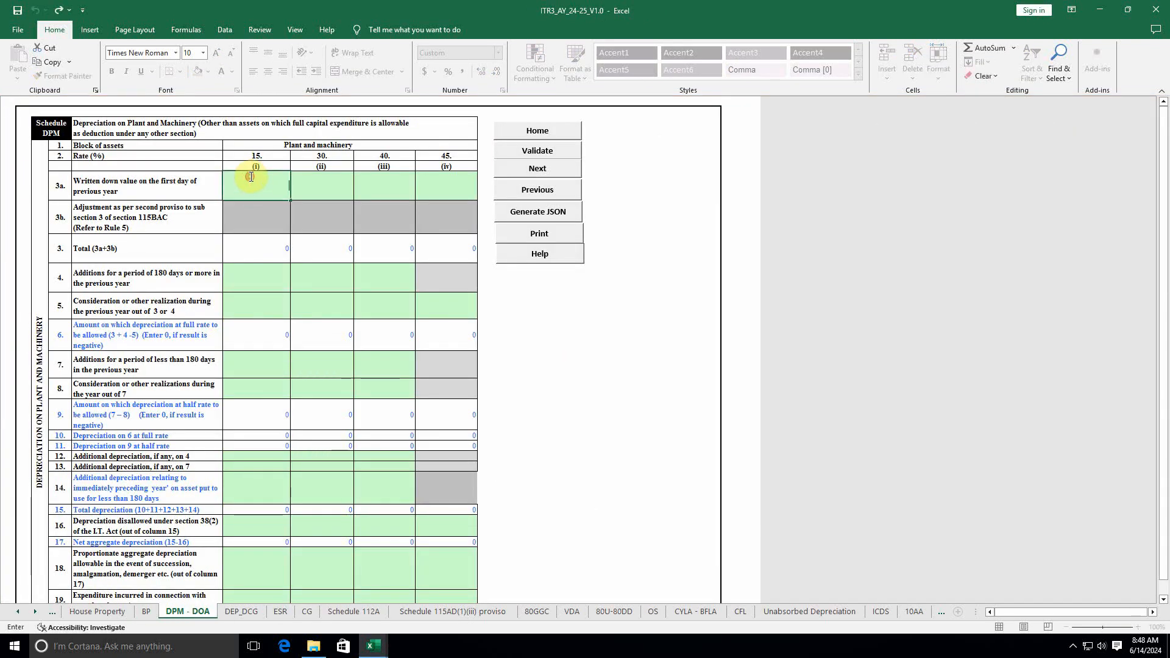
{"action": "key", "text": "Escape"}
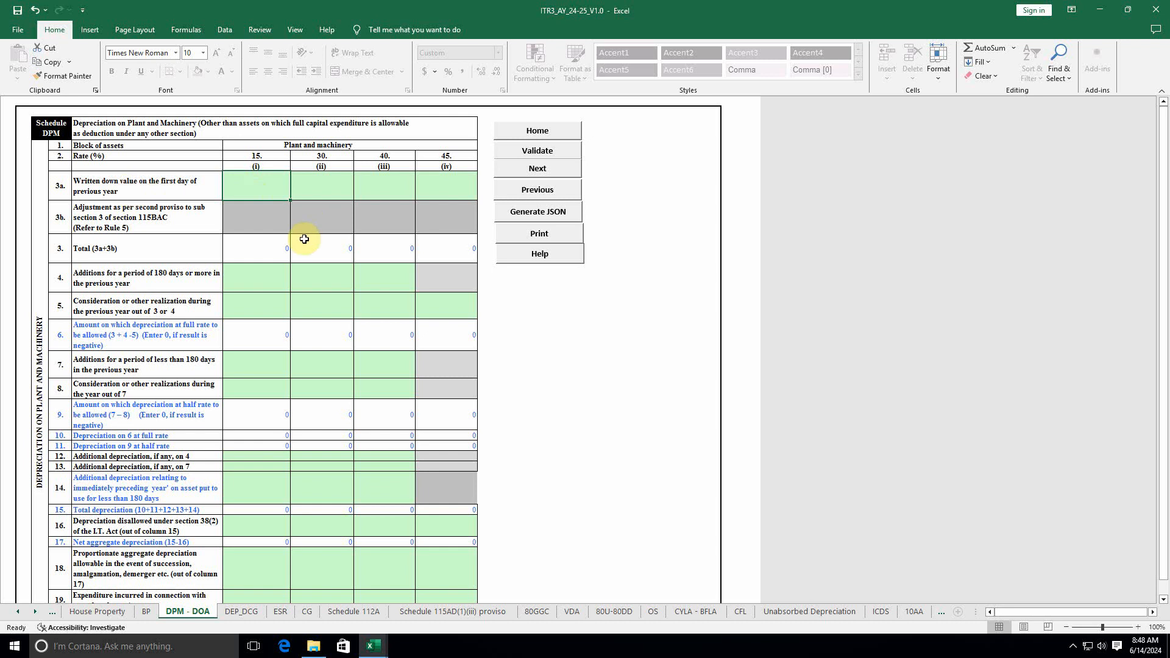
{"action": "left_click", "coordinate": [21, 612]}
{"action": "left_click", "coordinate": [20, 613]}
{"action": "left_click", "coordinate": [21, 613]}
{"action": "left_click", "coordinate": [21, 613]}
{"action": "left_click", "coordinate": [21, 612]}
{"action": "left_click", "coordinate": [21, 613]}
{"action": "left_click", "coordinate": [20, 613]}
{"action": "left_click", "coordinate": [20, 612]}
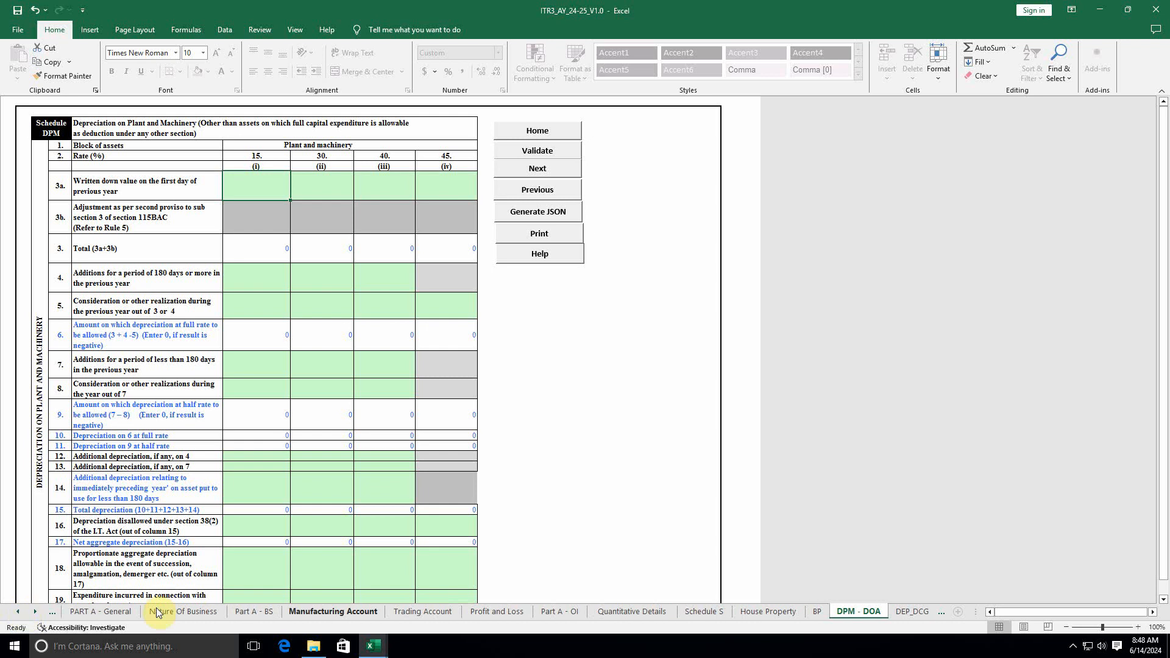
{"action": "left_click", "coordinate": [497, 612]}
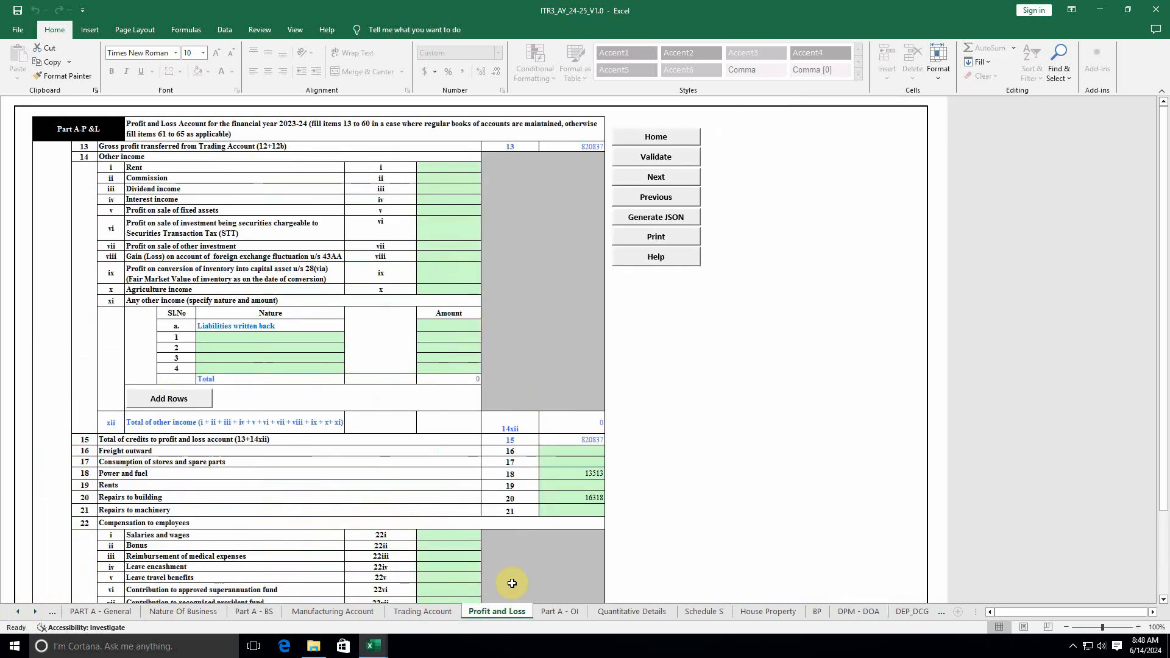
Step: Scroll to and select the row 52 depreciation of 113515
{"action": "scroll", "coordinate": [457, 396], "scroll_direction": "down", "scroll_amount": 2}
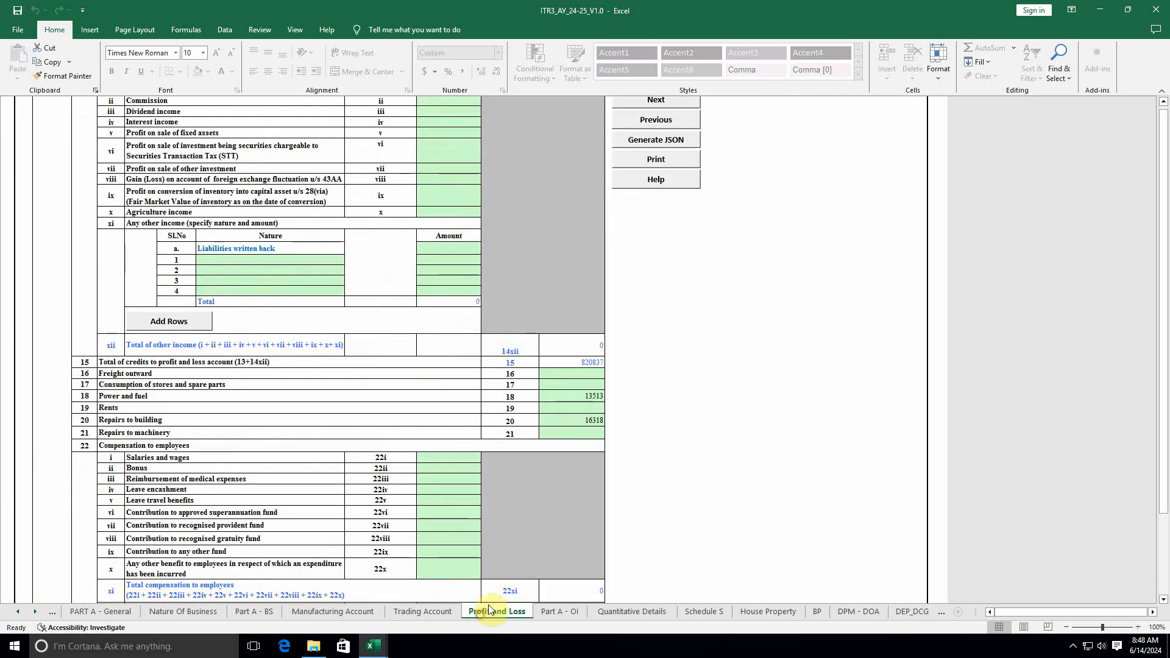
{"action": "scroll", "coordinate": [561, 445], "scroll_direction": "down", "scroll_amount": 20}
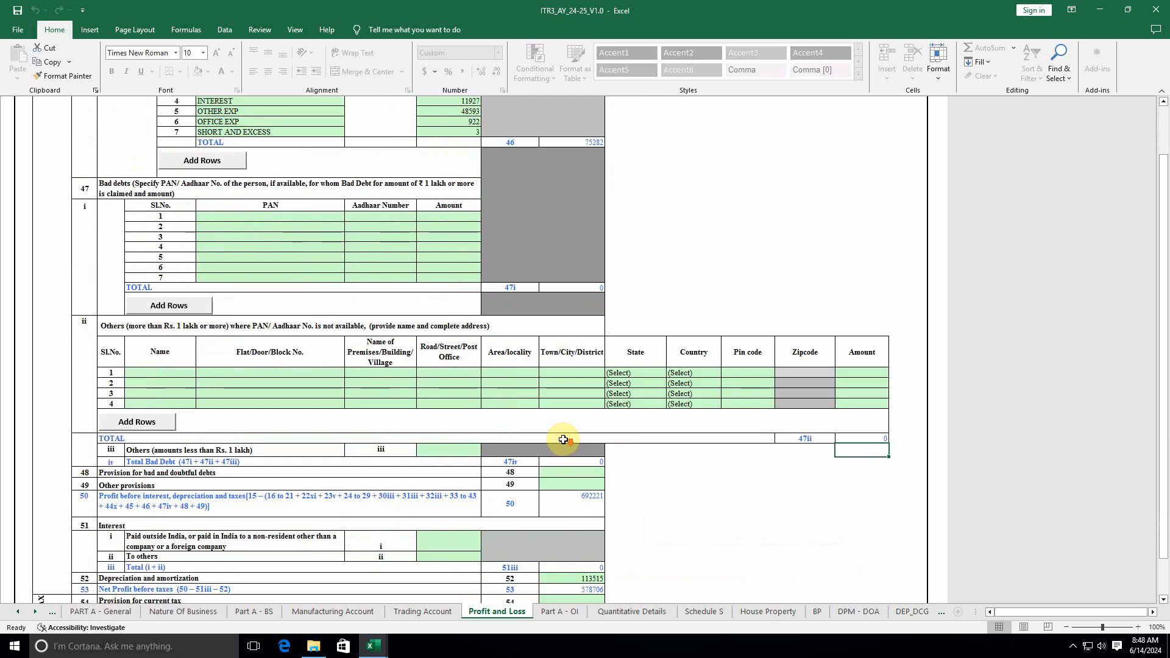
{"action": "scroll", "coordinate": [563, 440], "scroll_direction": "down", "scroll_amount": 12}
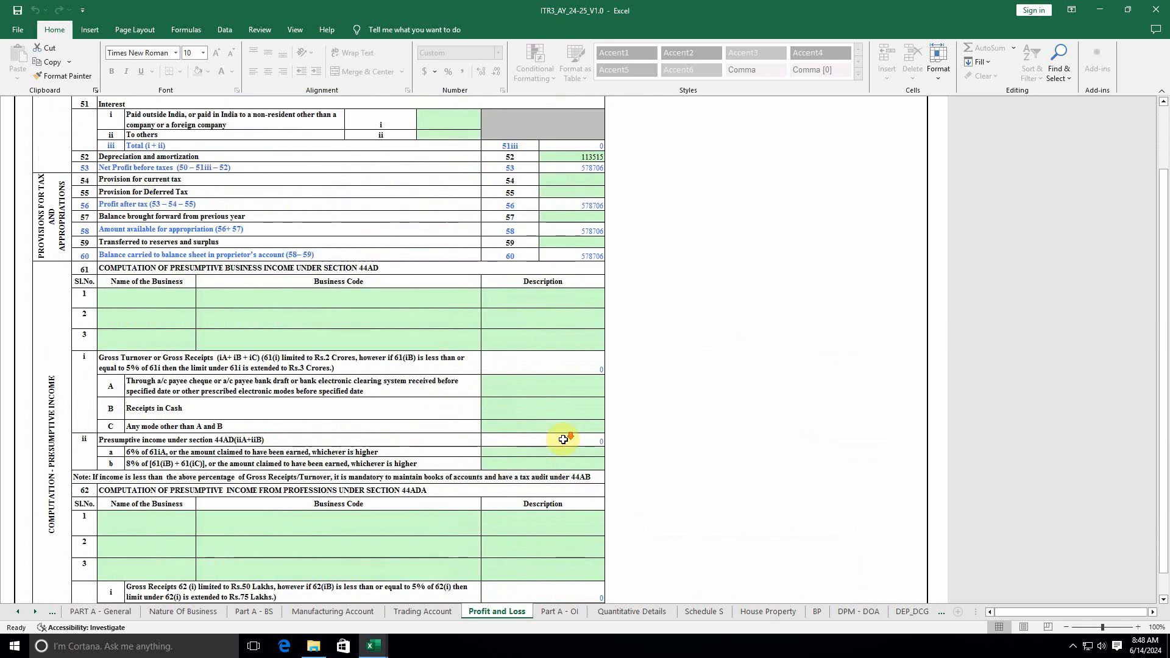
{"action": "scroll", "coordinate": [563, 440], "scroll_direction": "down", "scroll_amount": 15}
{"action": "scroll", "coordinate": [563, 438], "scroll_direction": "up", "scroll_amount": 6}
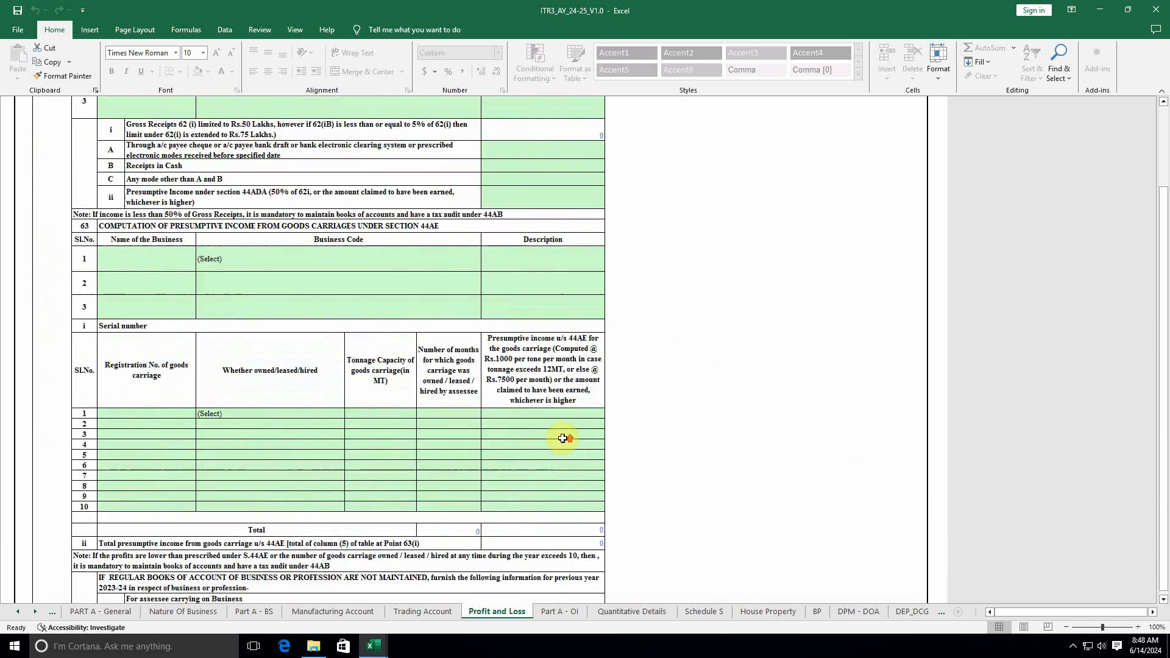
{"action": "scroll", "coordinate": [562, 439], "scroll_direction": "up", "scroll_amount": 10}
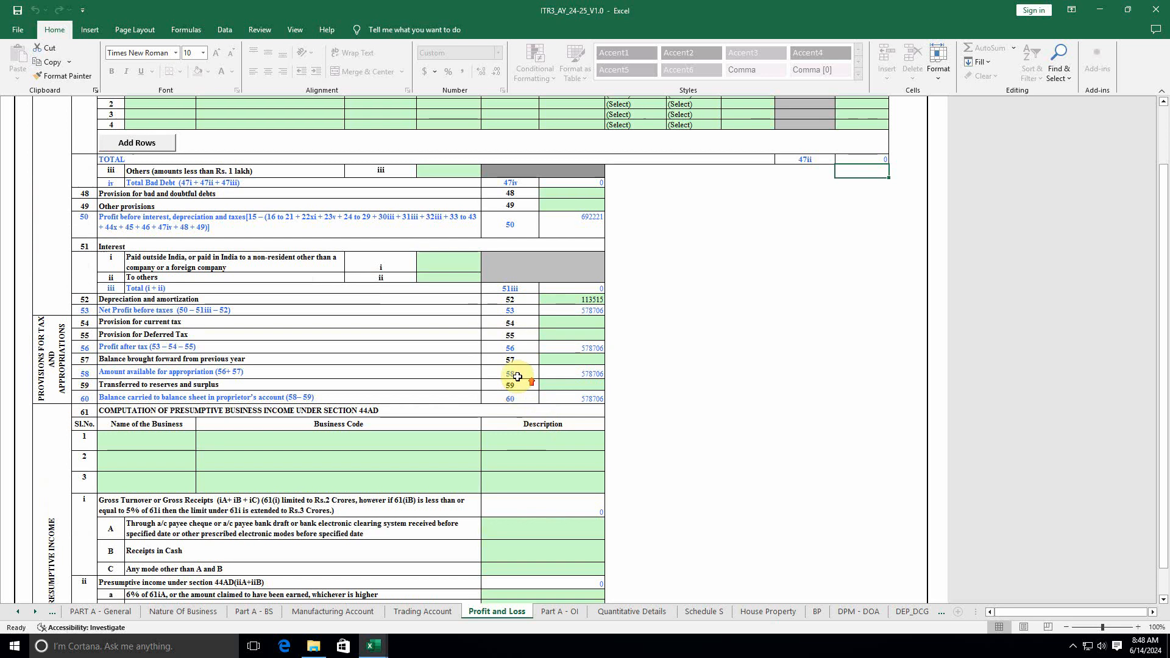
{"action": "scroll", "coordinate": [518, 377], "scroll_direction": "up", "scroll_amount": 10}
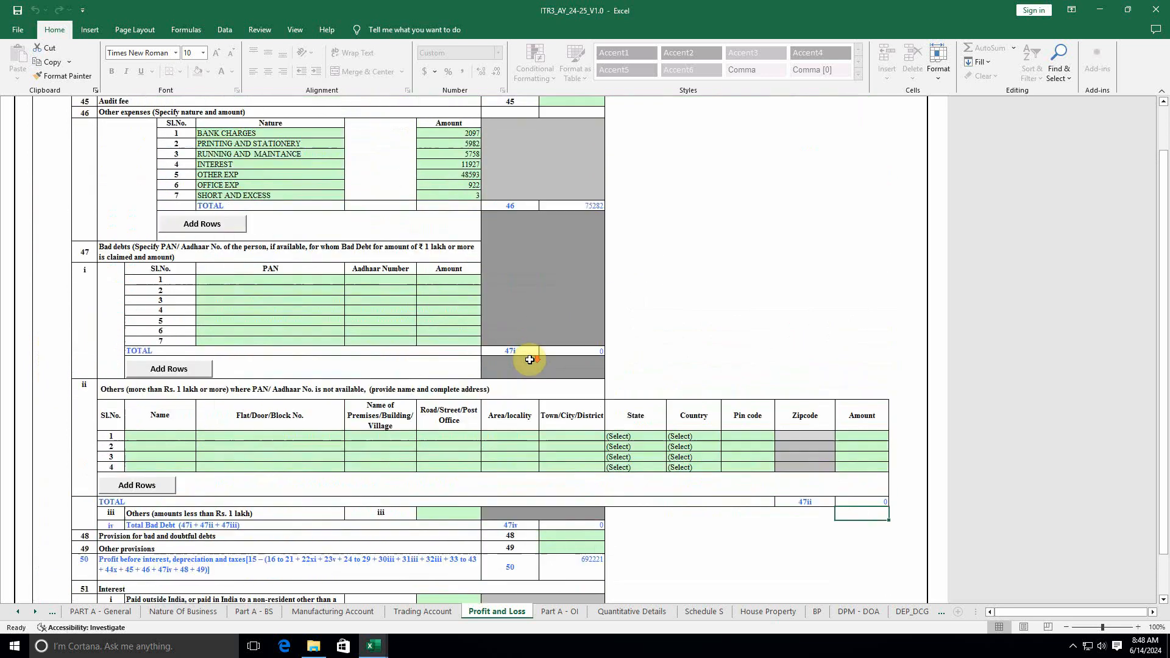
{"action": "scroll", "coordinate": [529, 359], "scroll_direction": "down", "scroll_amount": 2}
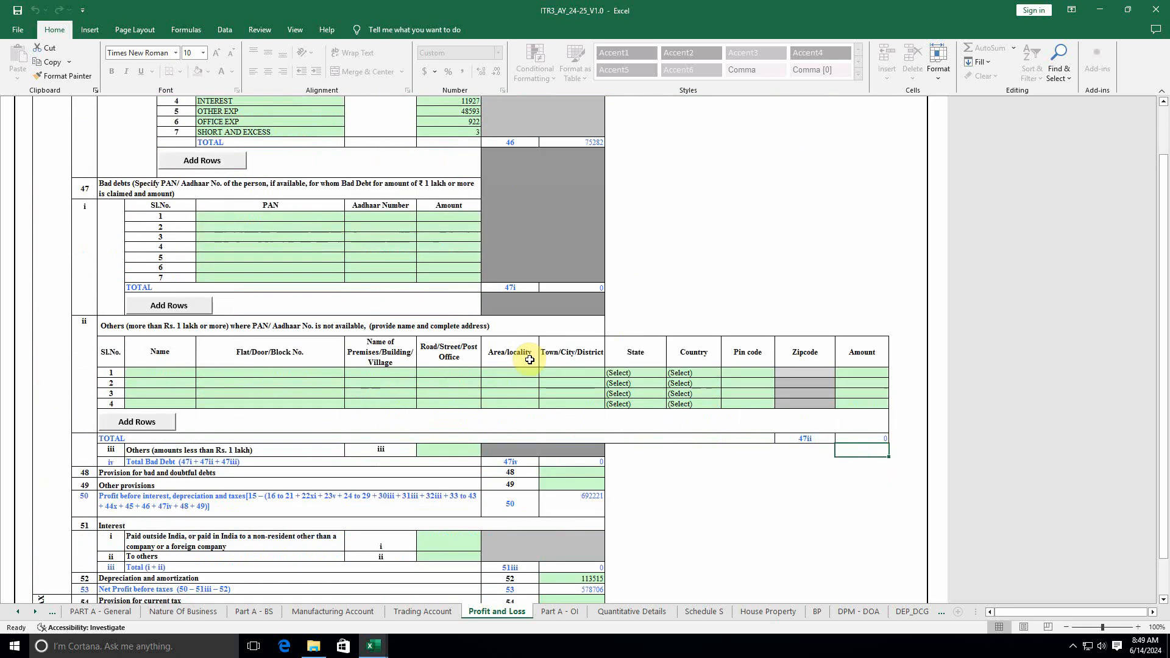
{"action": "scroll", "coordinate": [530, 359], "scroll_direction": "down", "scroll_amount": 4}
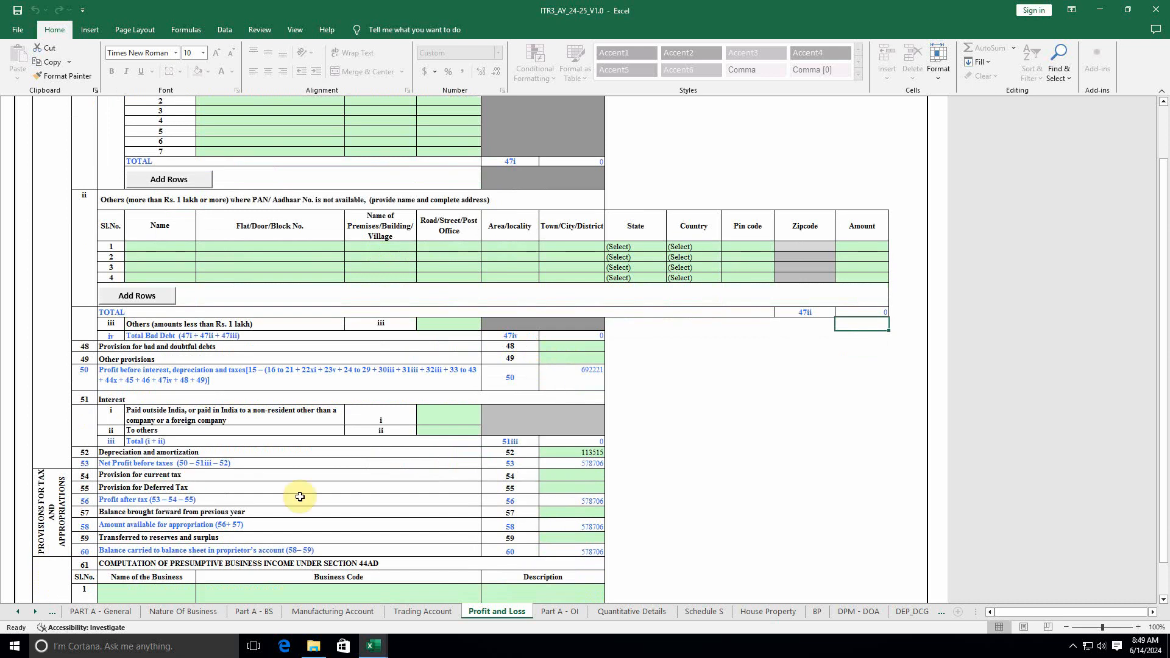
{"action": "left_click", "coordinate": [590, 454]}
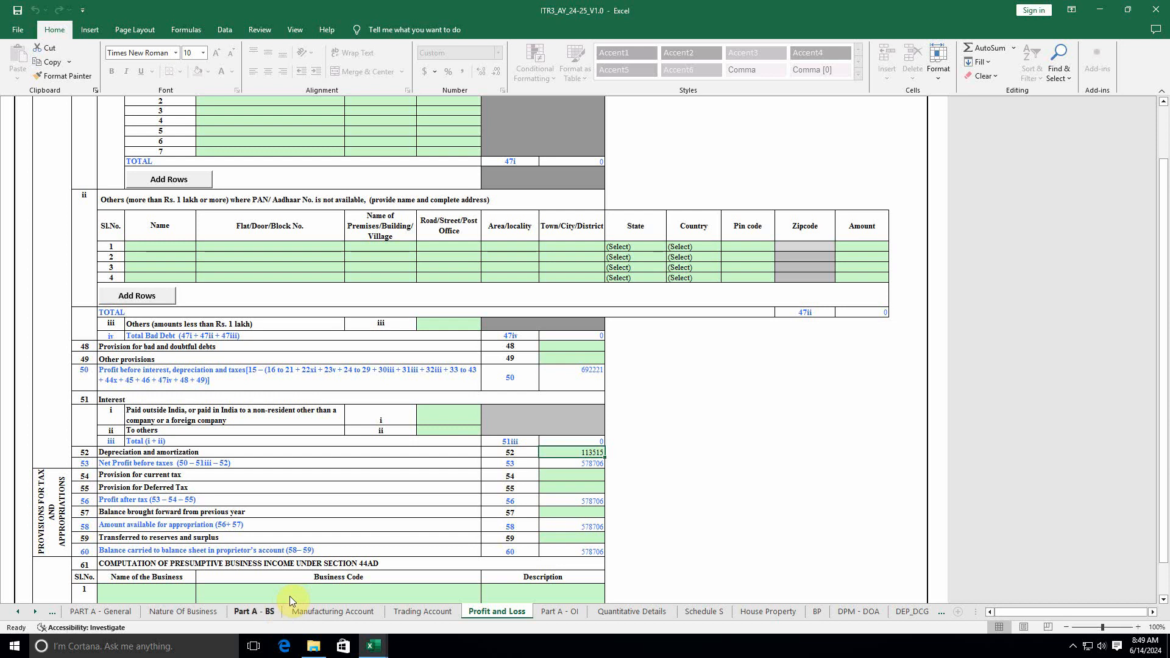
Step: Open Part A - BS, dismiss its two warnings, and select the Gross Block cell
{"action": "left_click", "coordinate": [261, 619]}
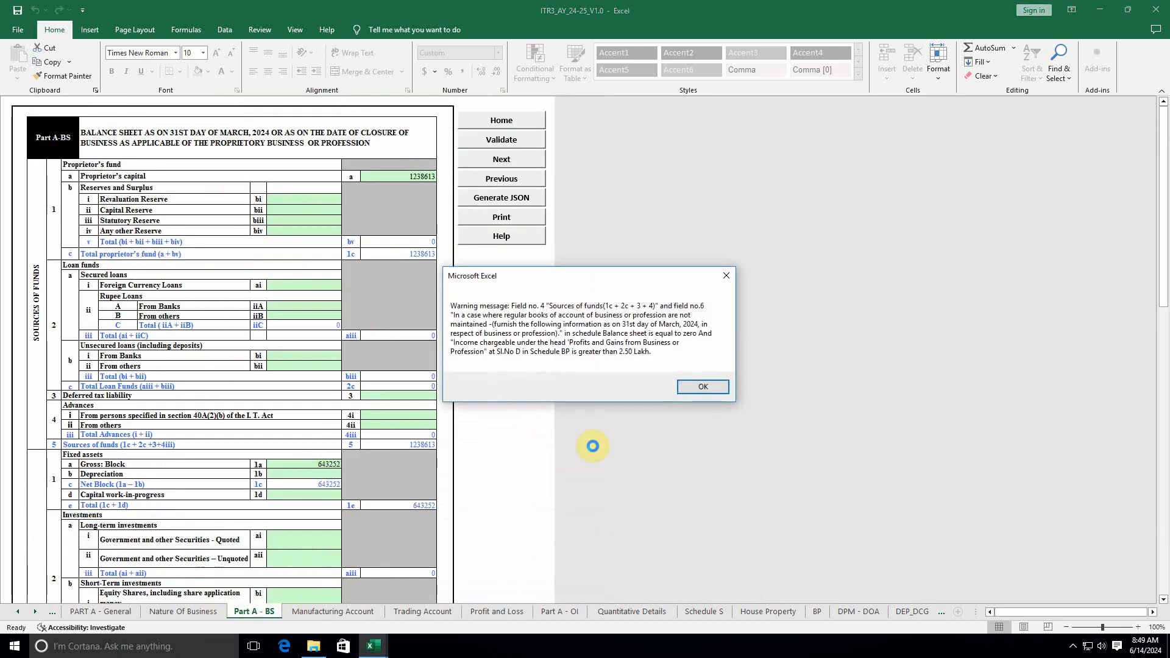
{"action": "left_click", "coordinate": [701, 387]}
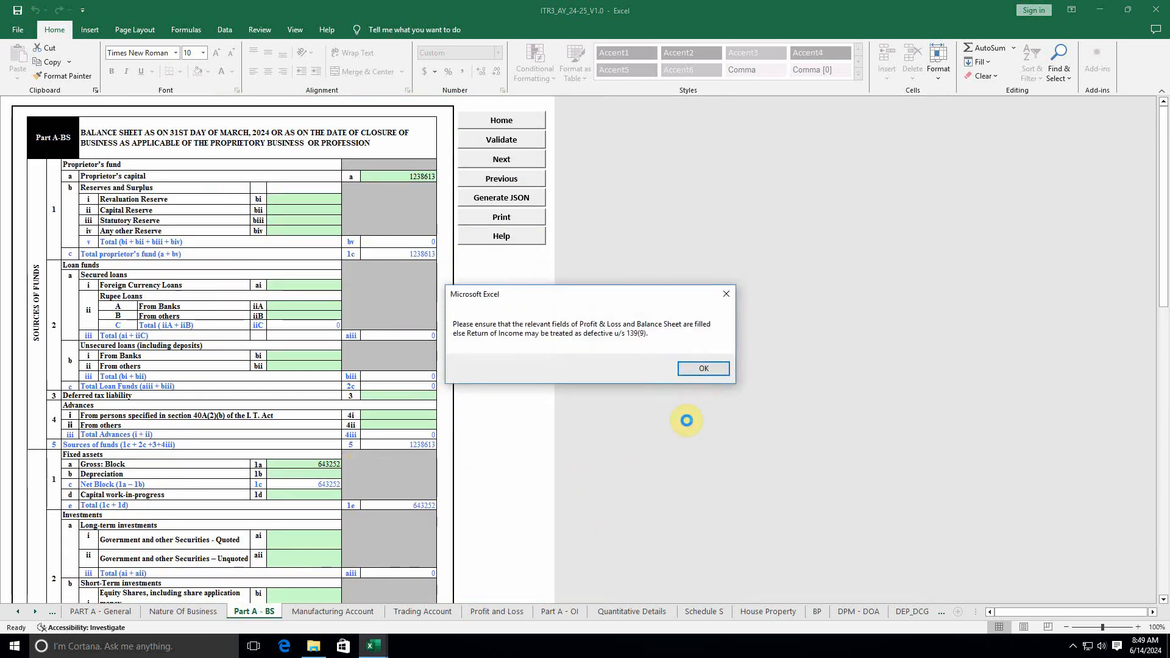
{"action": "left_click", "coordinate": [703, 368]}
{"action": "left_click", "coordinate": [325, 461]}
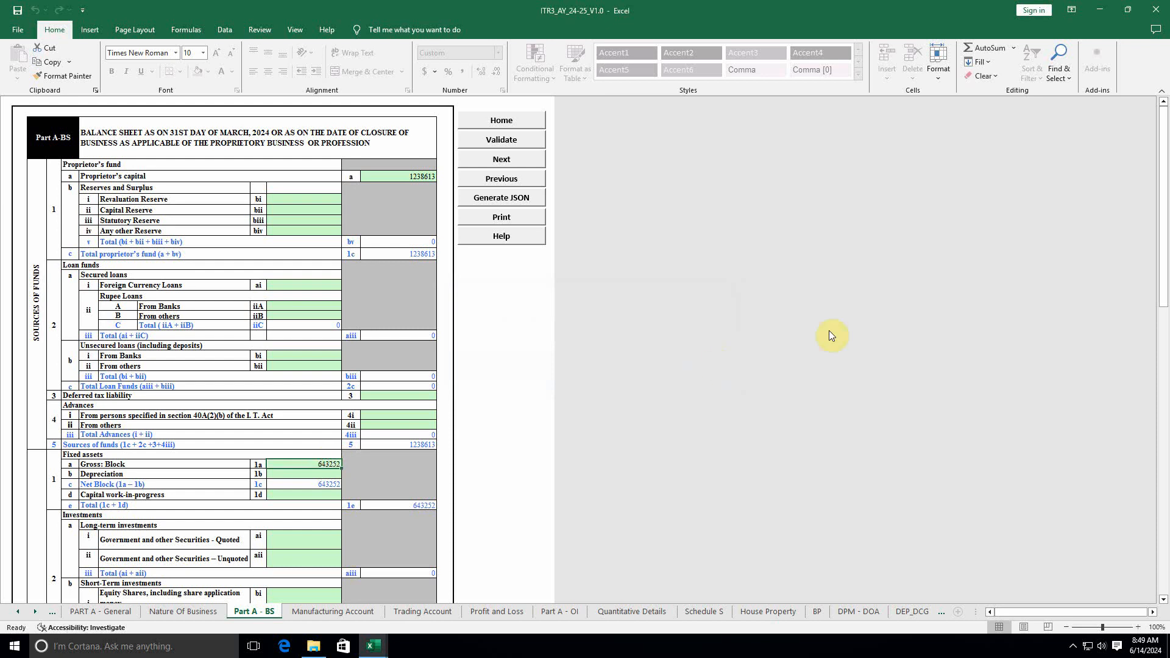
Step: Enter Gross Block 756768 and depreciation 113515, checking each against the FA sheet
{"action": "key", "text": "alt+Tab"}
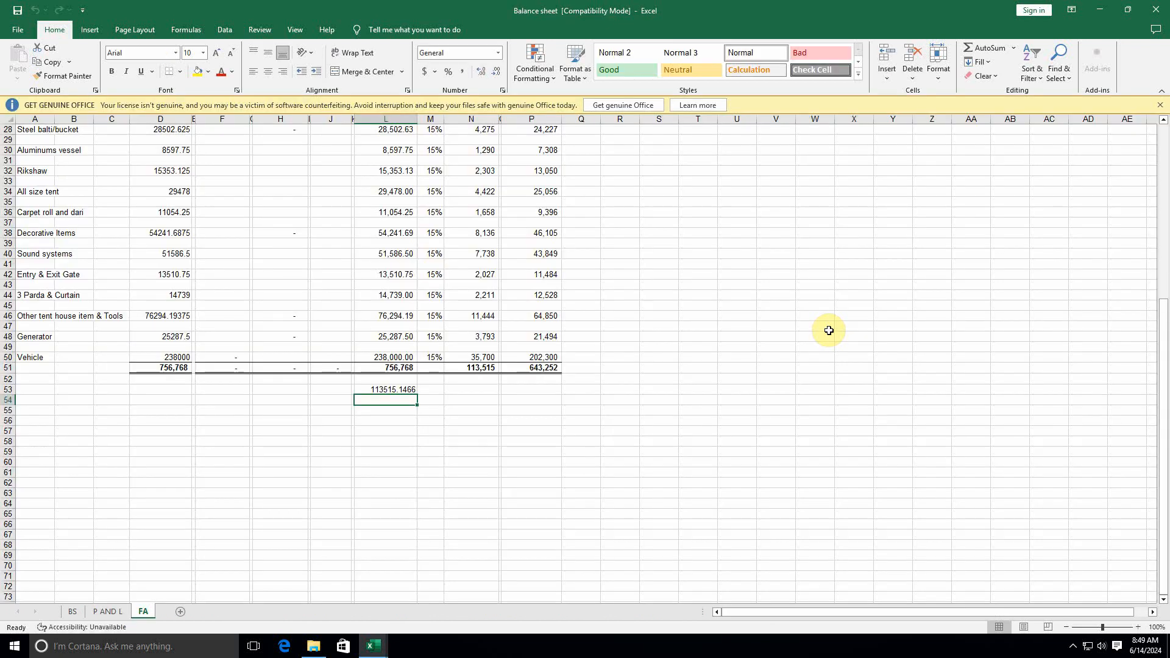
{"action": "key", "text": "alt+Tab"}
{"action": "key", "text": "alt+Tab"}
{"action": "key", "text": "alt+Tab"}
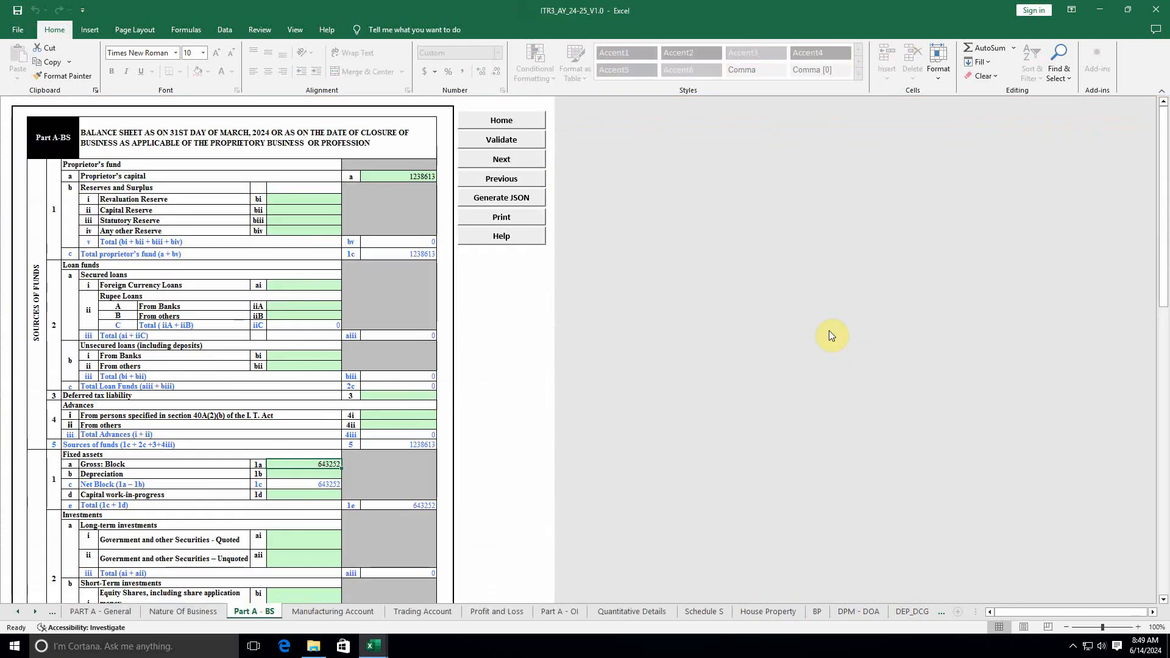
{"action": "type", "text": "756768"}
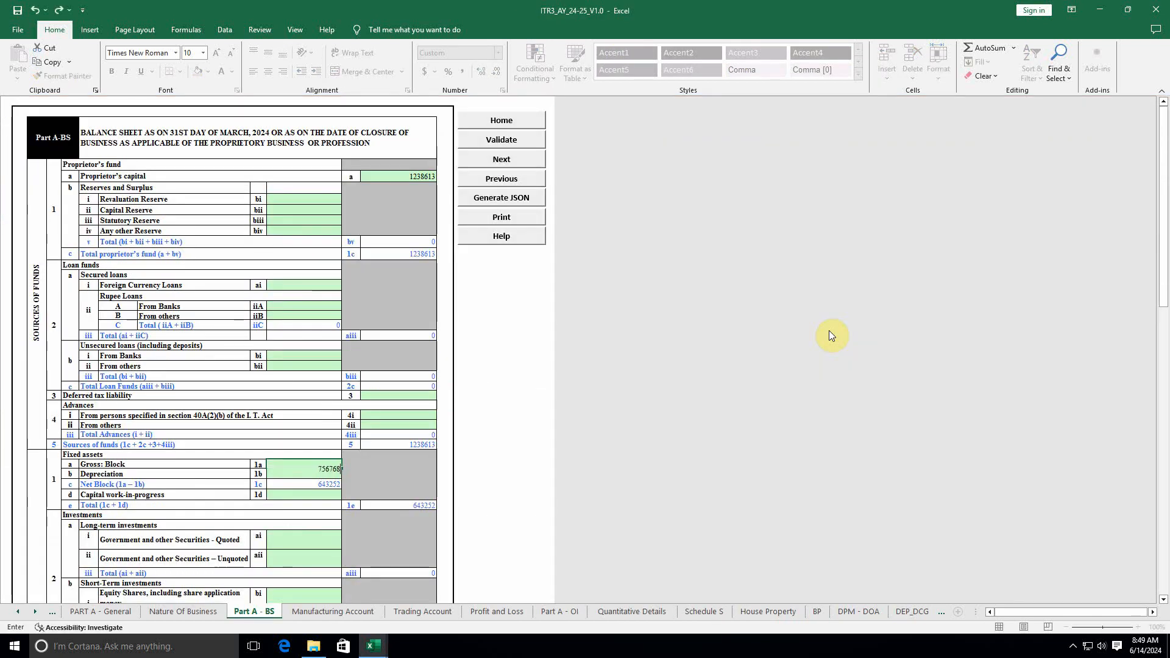
{"action": "key", "text": "Return"}
{"action": "key", "text": "alt+Tab"}
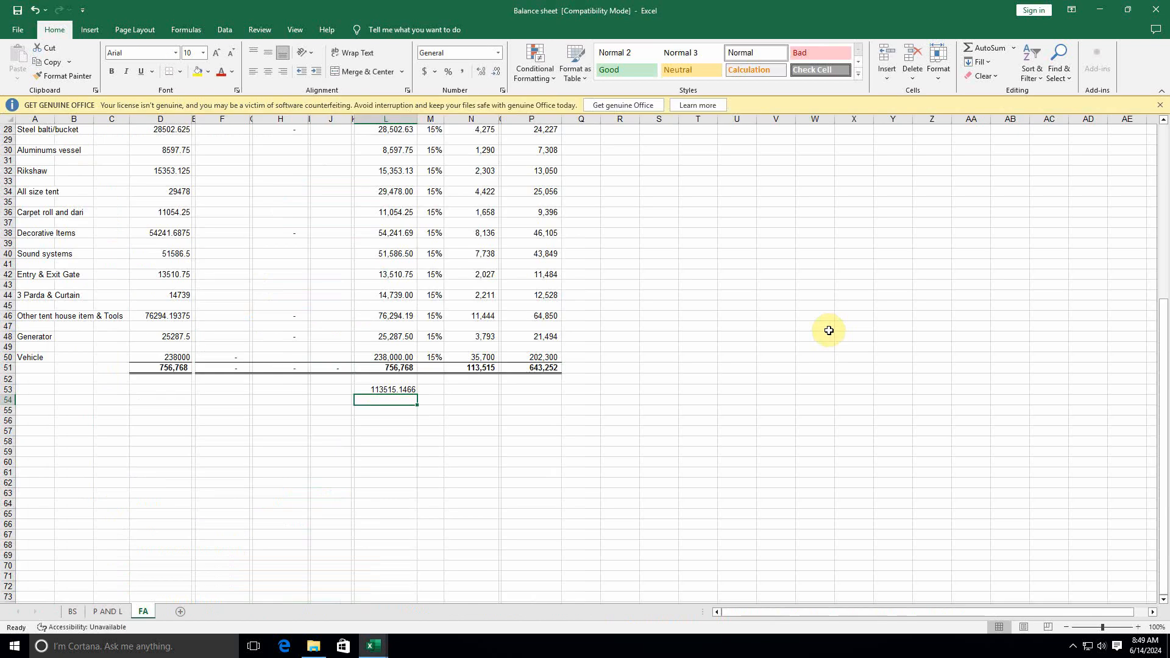
{"action": "key", "text": "alt+Tab"}
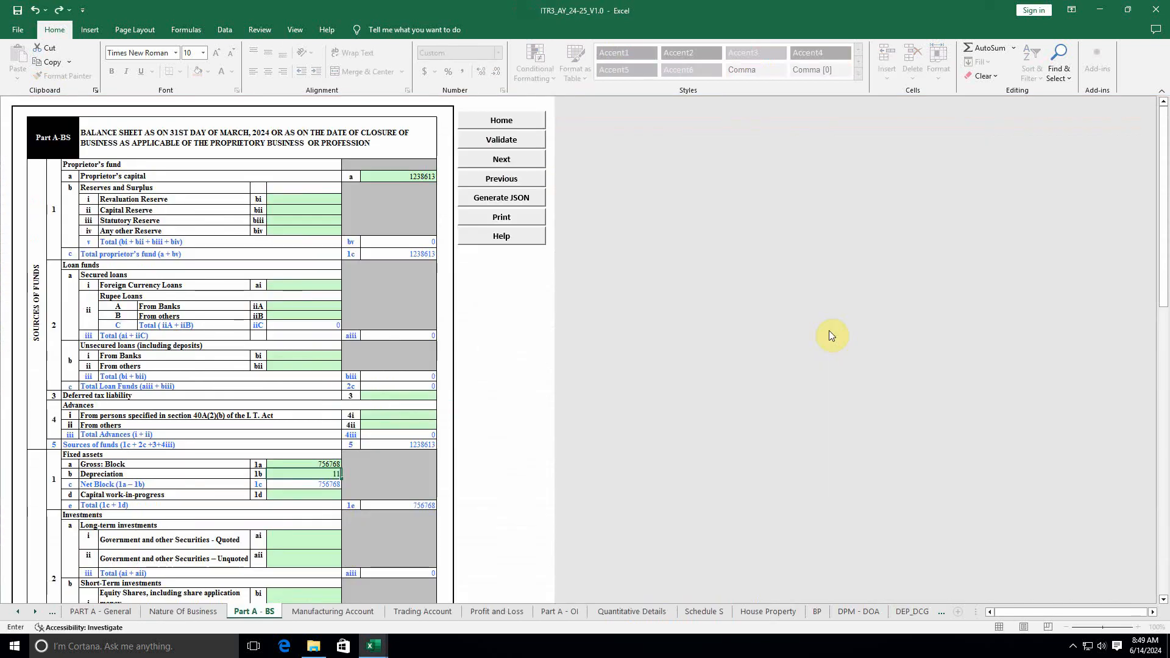
{"action": "type", "text": "3515"}
{"action": "key", "text": "Return"}
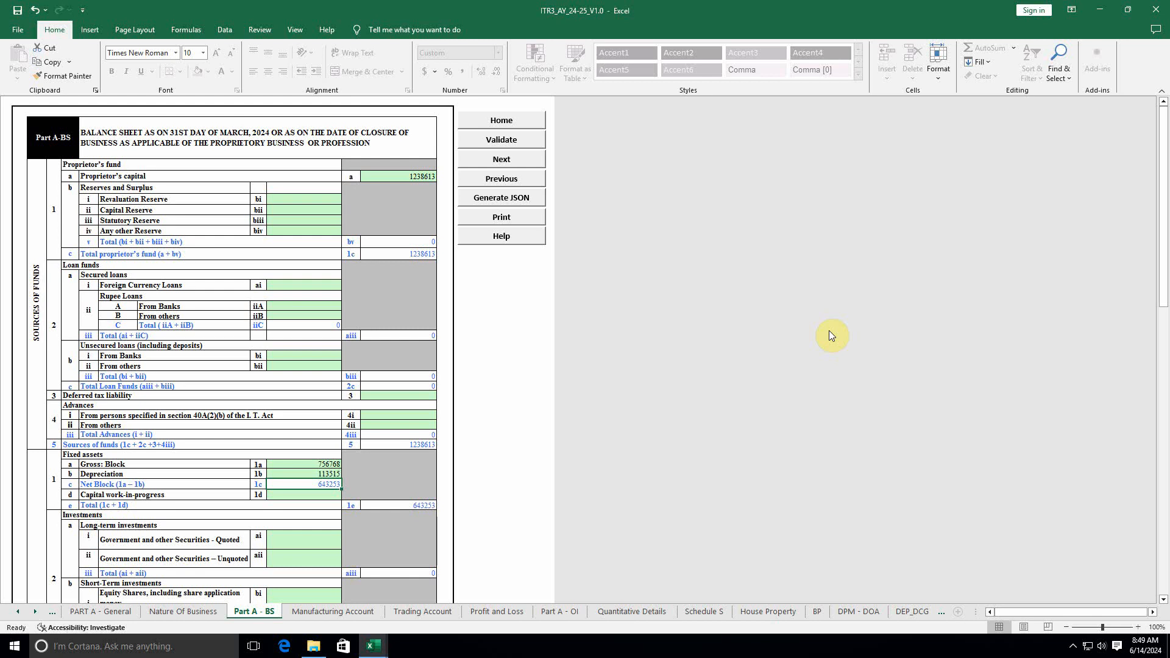
Step: Recheck the FA totals and correct Gross Block 1a to 756767
{"action": "key", "text": "alt+Tab"}
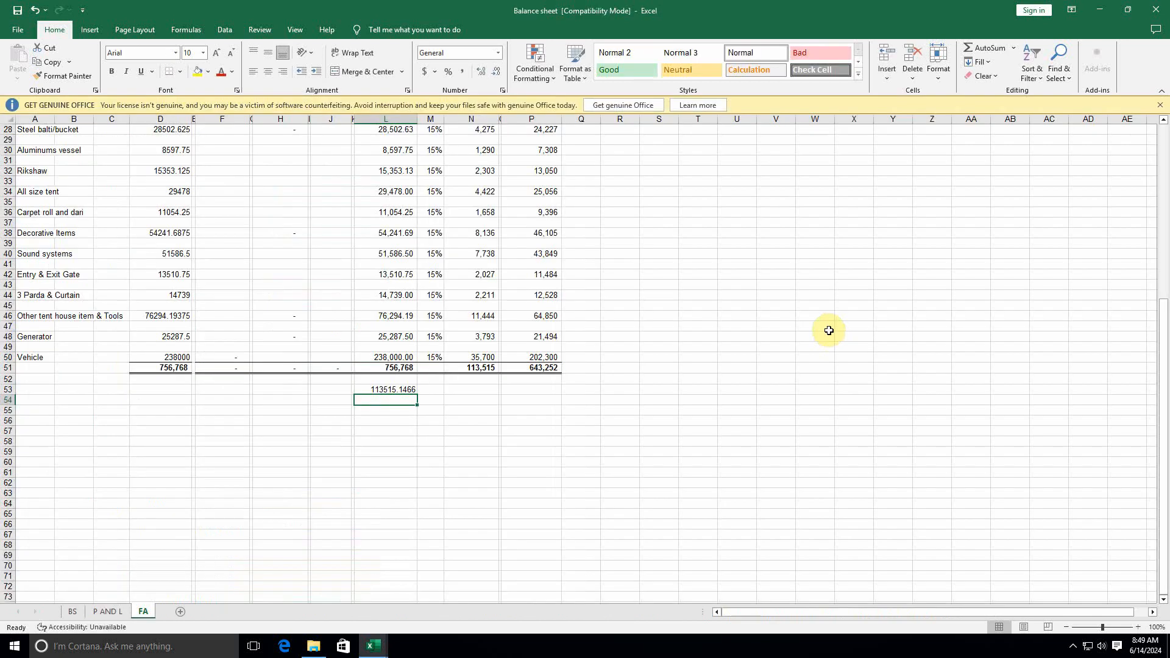
{"action": "key", "text": "Right"}
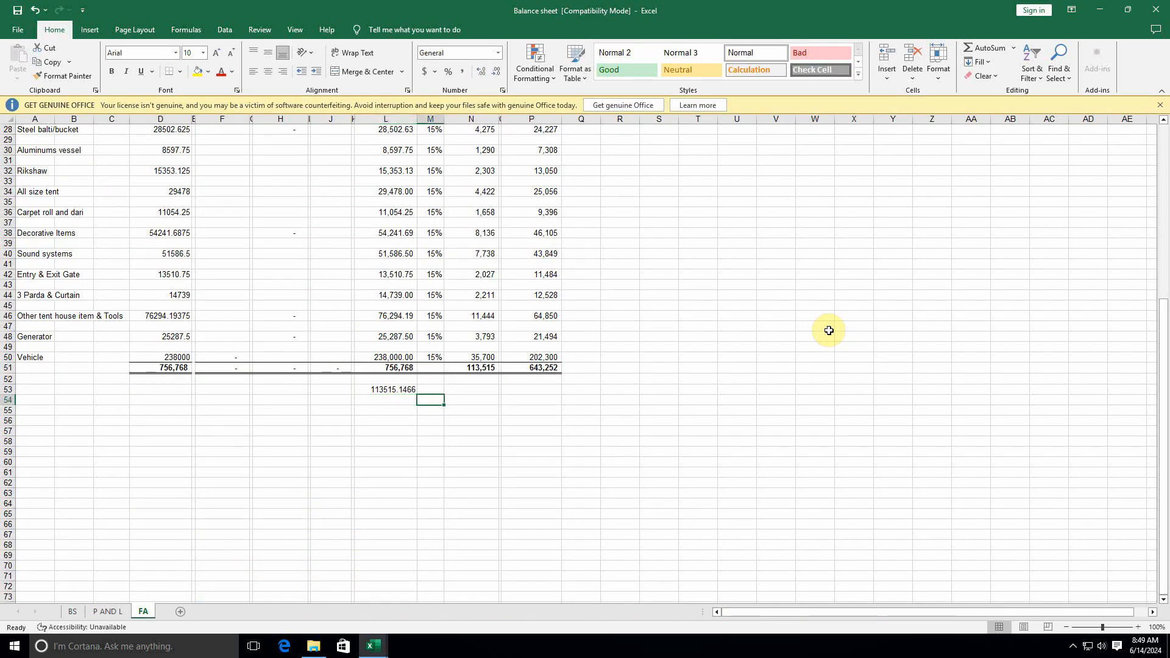
{"action": "key", "text": "alt+Tab"}
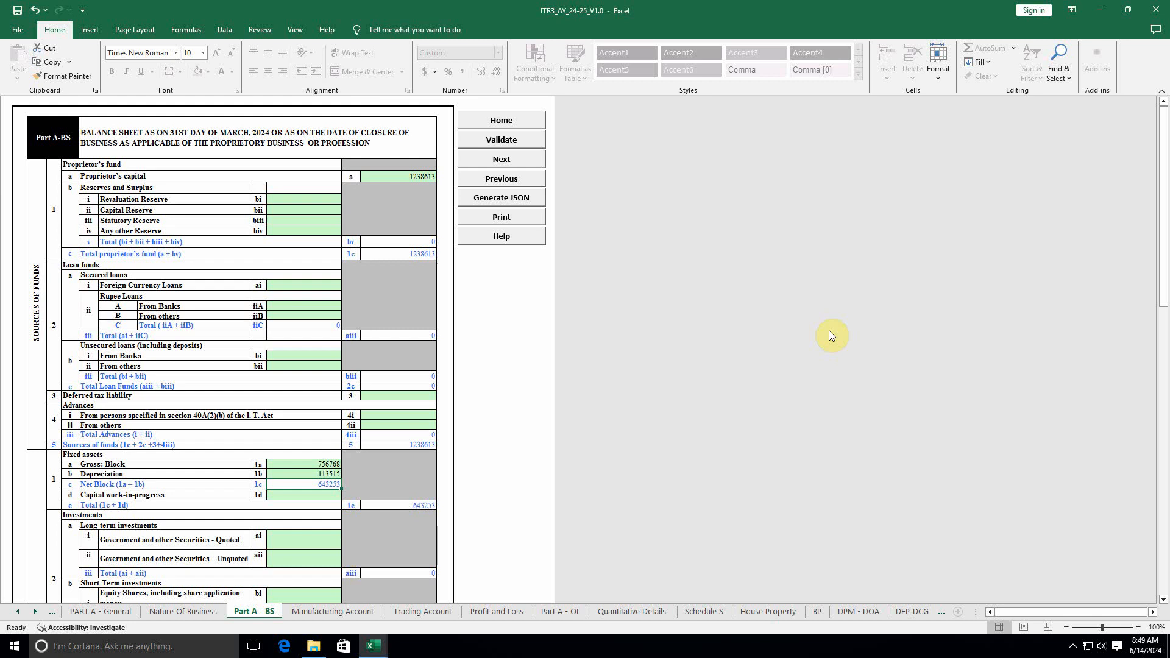
{"action": "key", "text": "alt+Tab"}
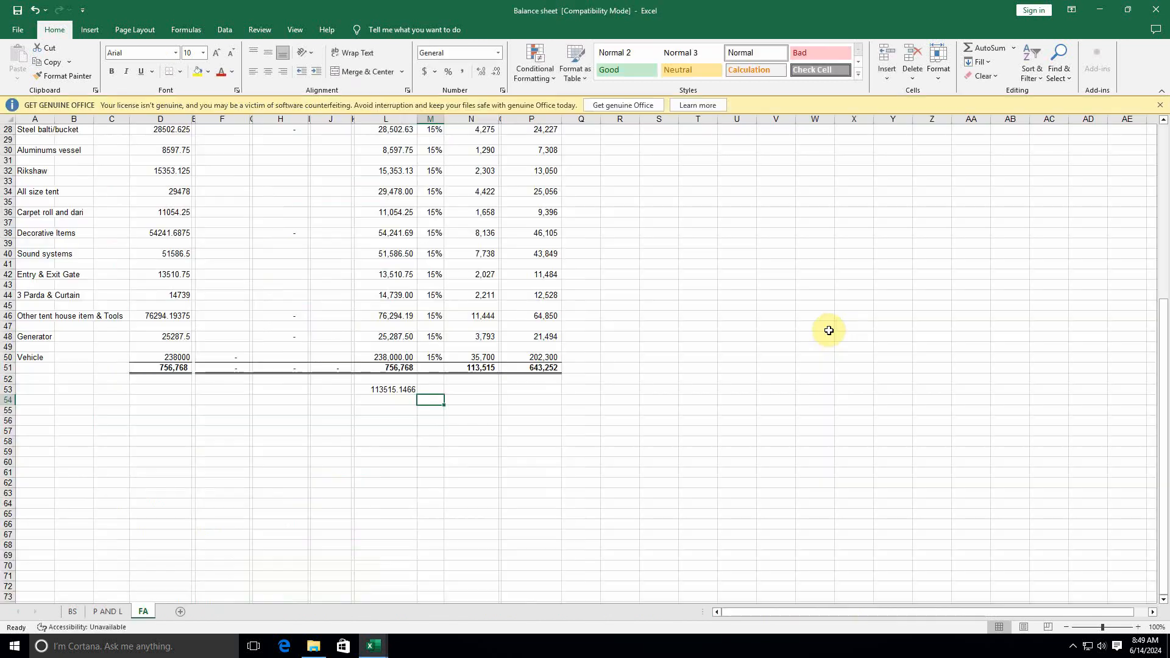
{"action": "key", "text": "alt+Tab"}
{"action": "key", "text": "F2"}
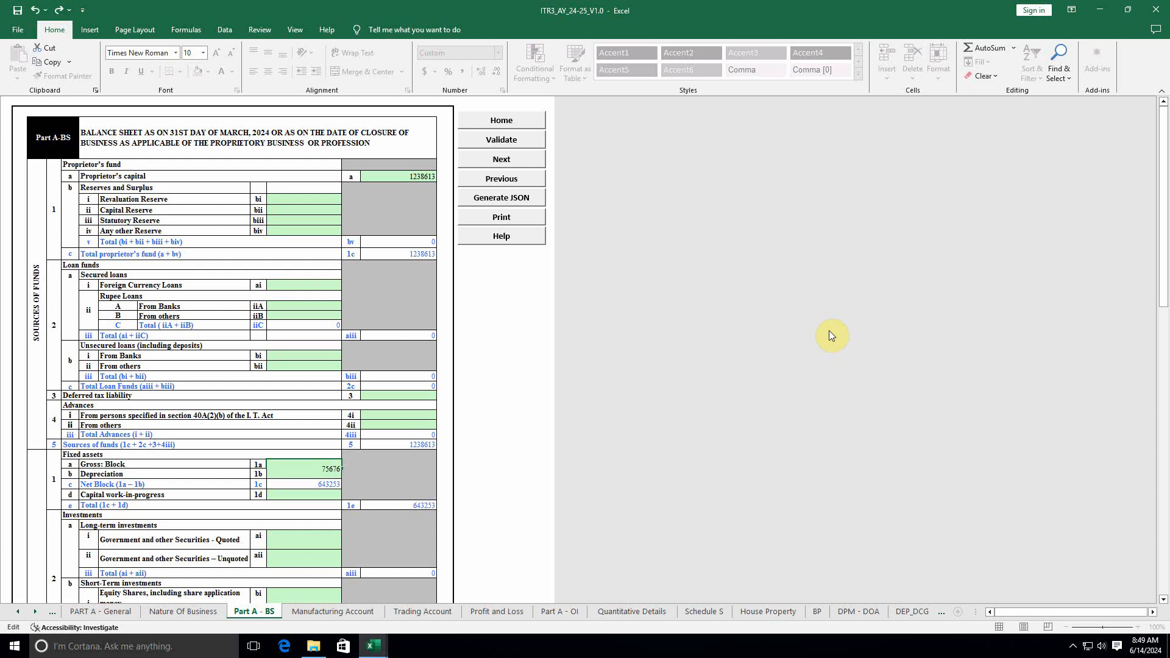
{"action": "key", "text": "Return"}
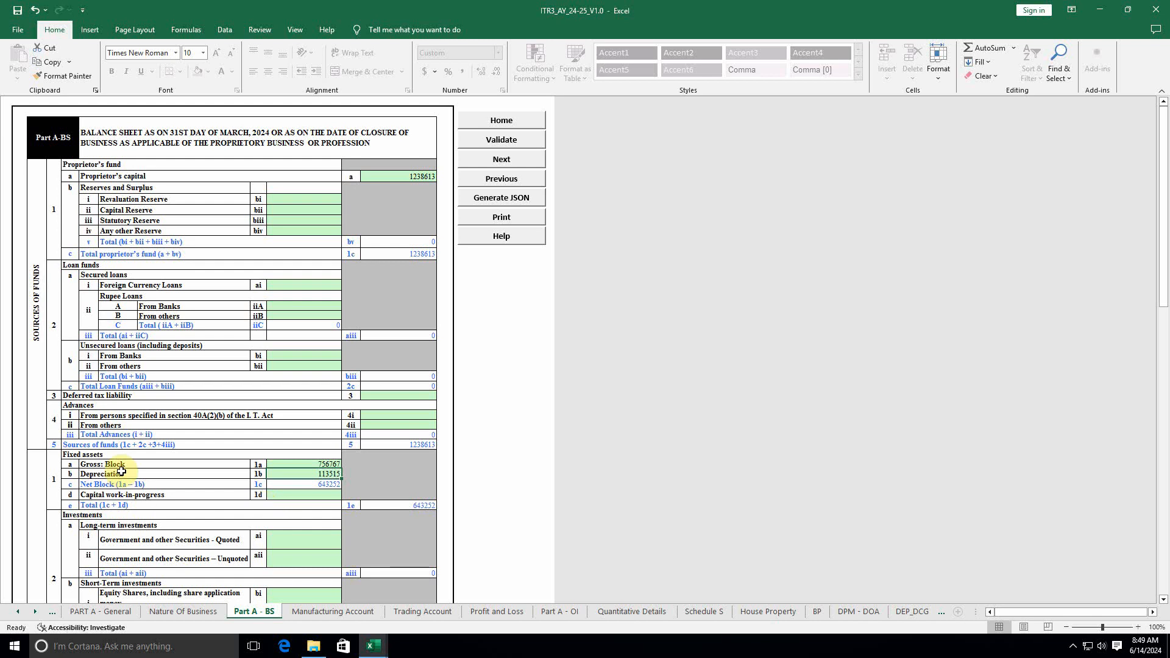
{"action": "scroll", "coordinate": [128, 438], "scroll_direction": "down", "scroll_amount": 2}
{"action": "scroll", "coordinate": [162, 373], "scroll_direction": "down", "scroll_amount": 12}
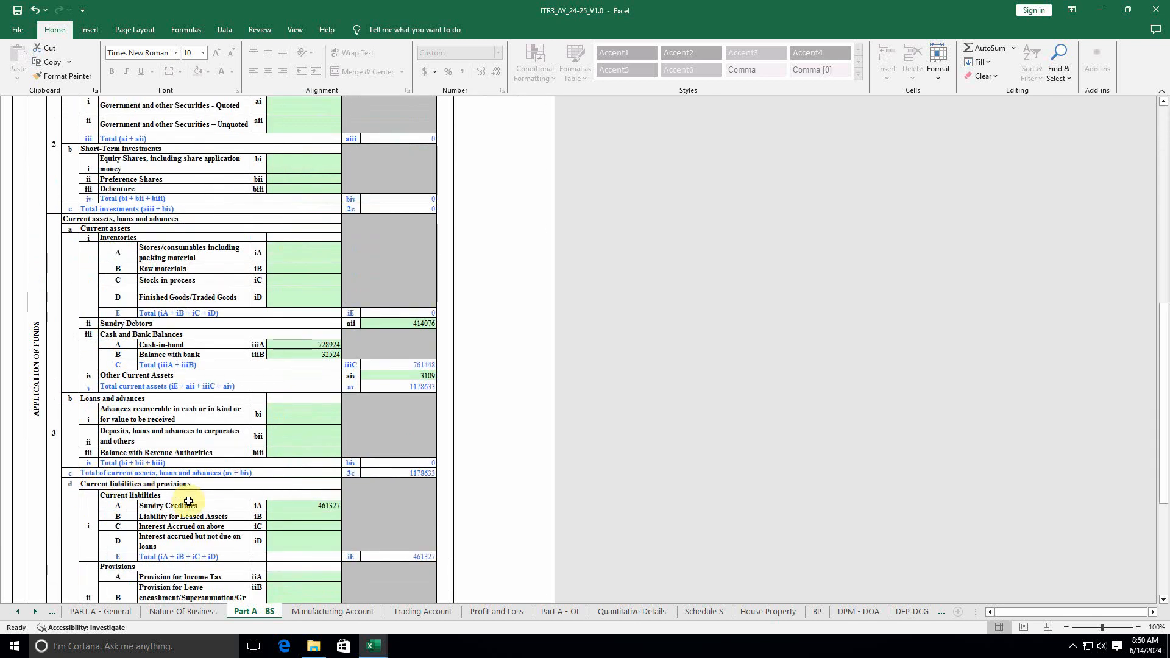
{"action": "scroll", "coordinate": [183, 501], "scroll_direction": "down", "scroll_amount": 3}
{"action": "scroll", "coordinate": [182, 503], "scroll_direction": "down", "scroll_amount": 2}
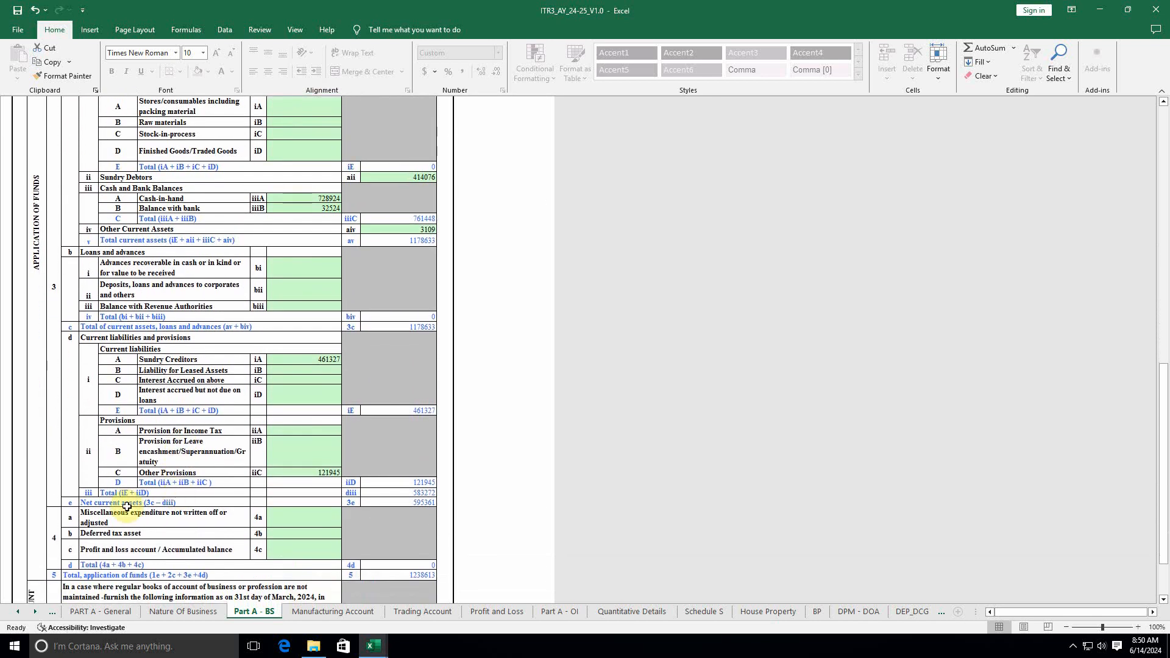
{"action": "scroll", "coordinate": [128, 507], "scroll_direction": "down", "scroll_amount": 3}
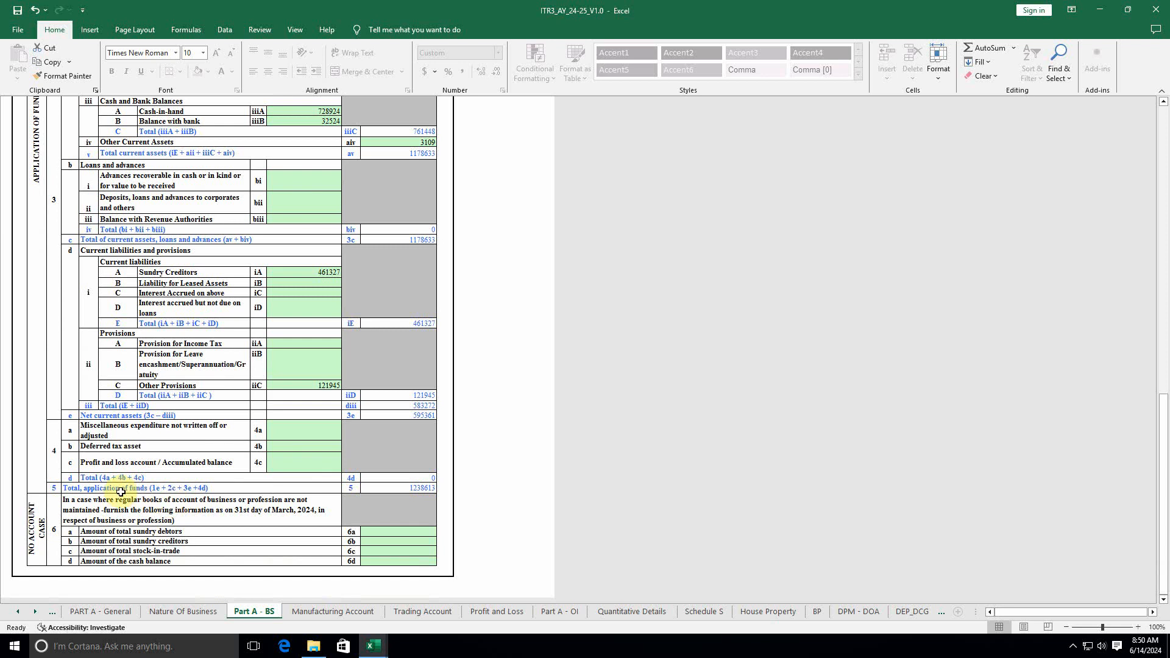
{"action": "left_click", "coordinate": [393, 488]}
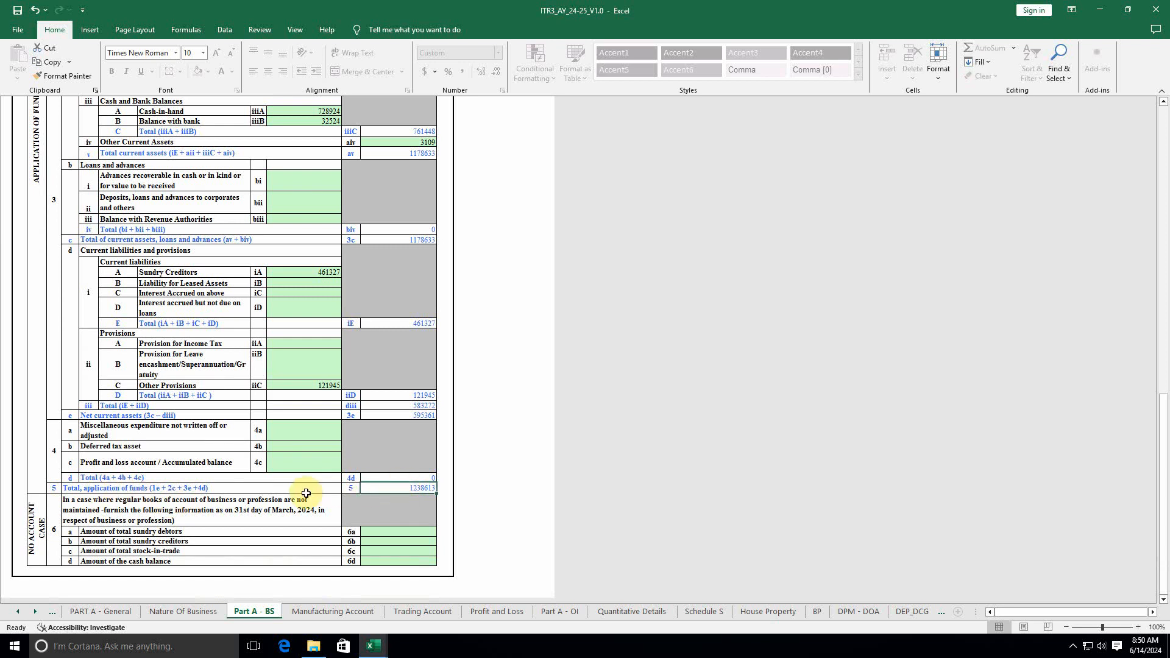
{"action": "scroll", "coordinate": [309, 495], "scroll_direction": "up", "scroll_amount": 15}
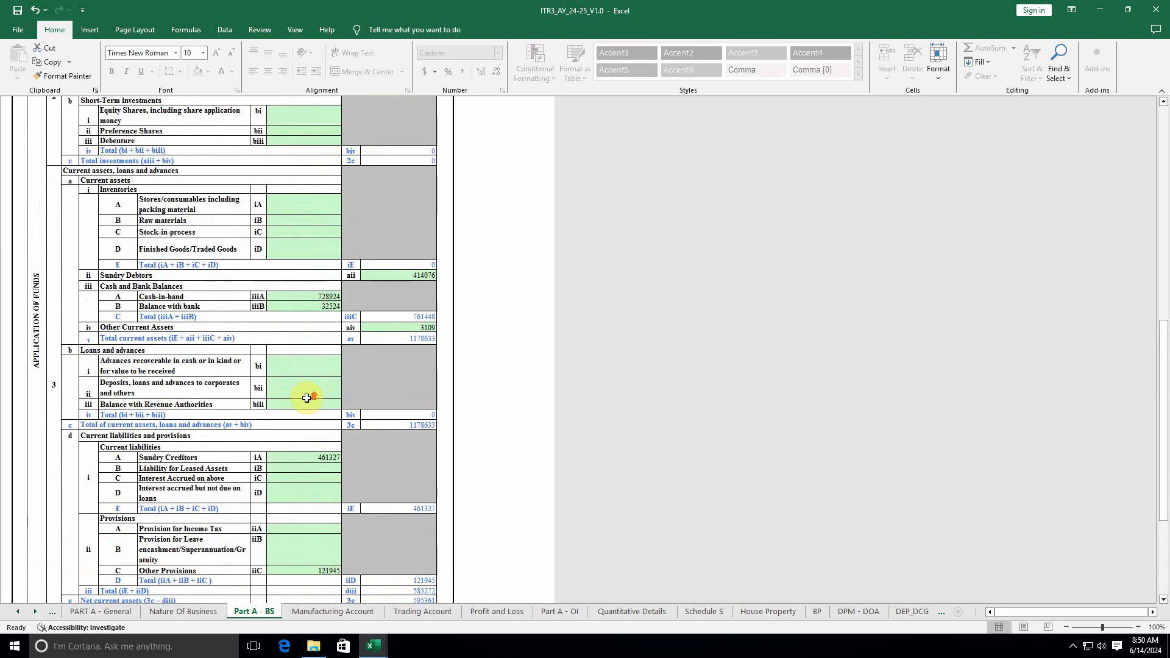
{"action": "scroll", "coordinate": [305, 390], "scroll_direction": "up", "scroll_amount": 8}
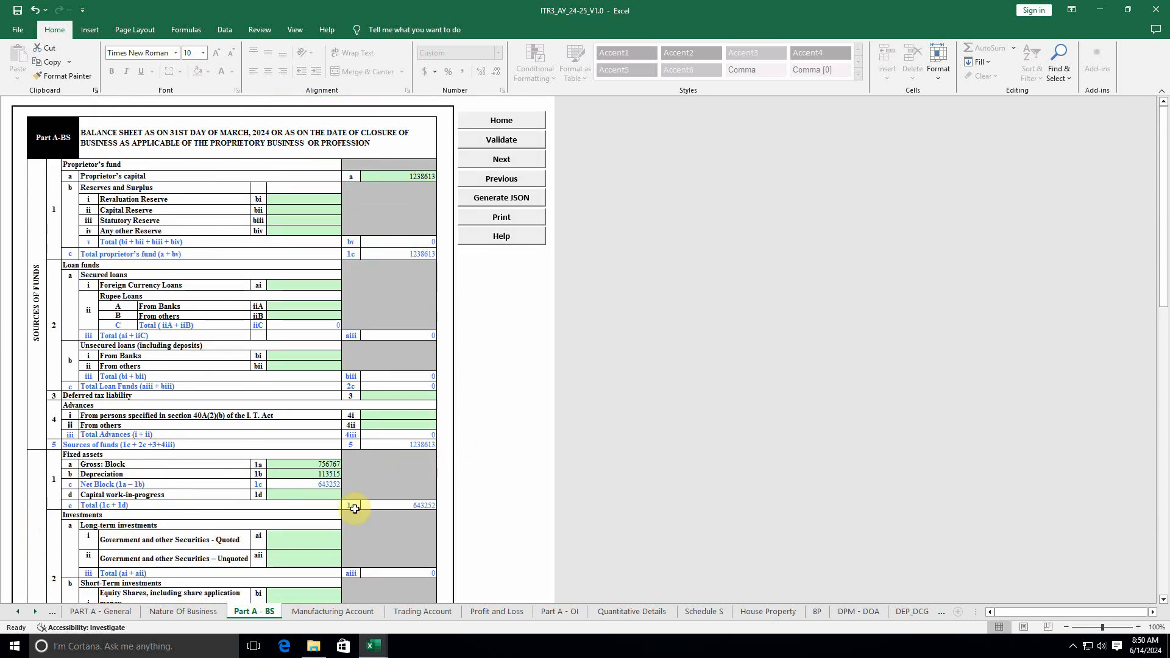
Step: Compare the ITR3 Profit and Loss sheet with the firm's P AND L Nett Profit 578,706
{"action": "left_click", "coordinate": [481, 612]}
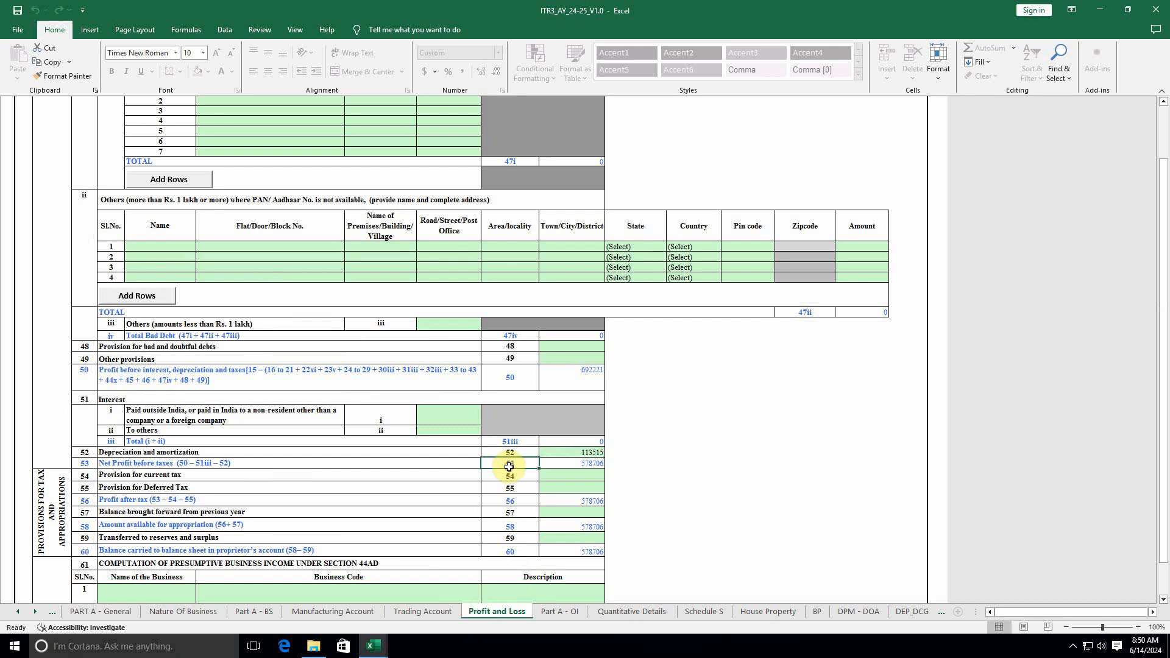
{"action": "scroll", "coordinate": [514, 439], "scroll_direction": "down", "scroll_amount": 13}
{"action": "scroll", "coordinate": [513, 543], "scroll_direction": "up", "scroll_amount": 8}
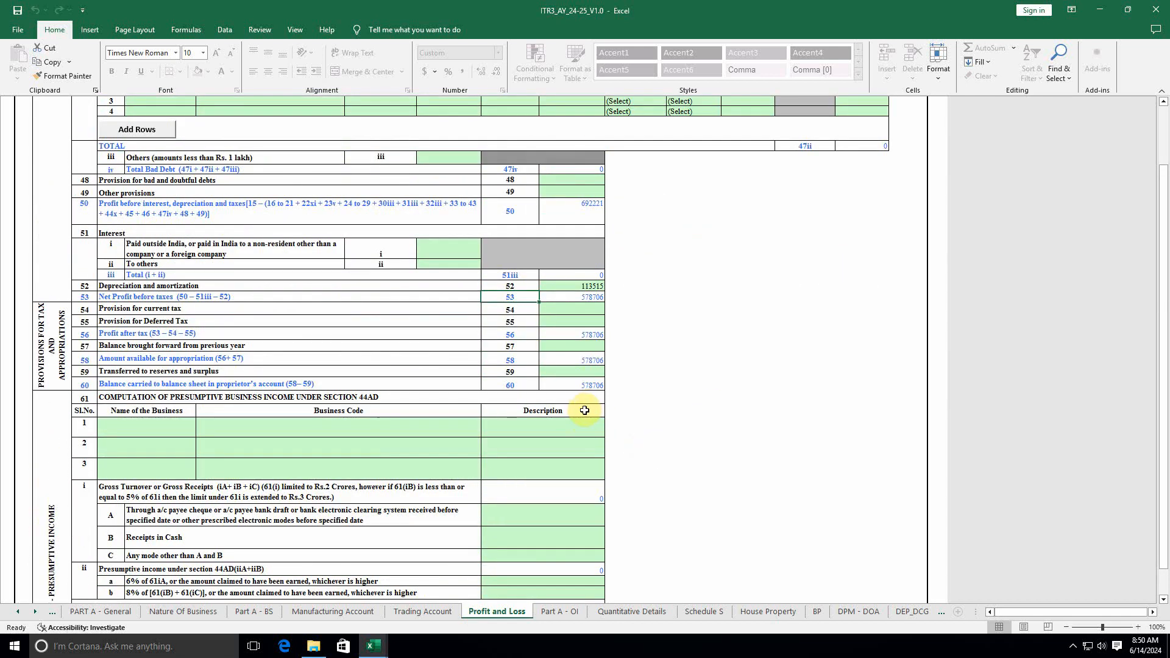
{"action": "left_click", "coordinate": [416, 605]}
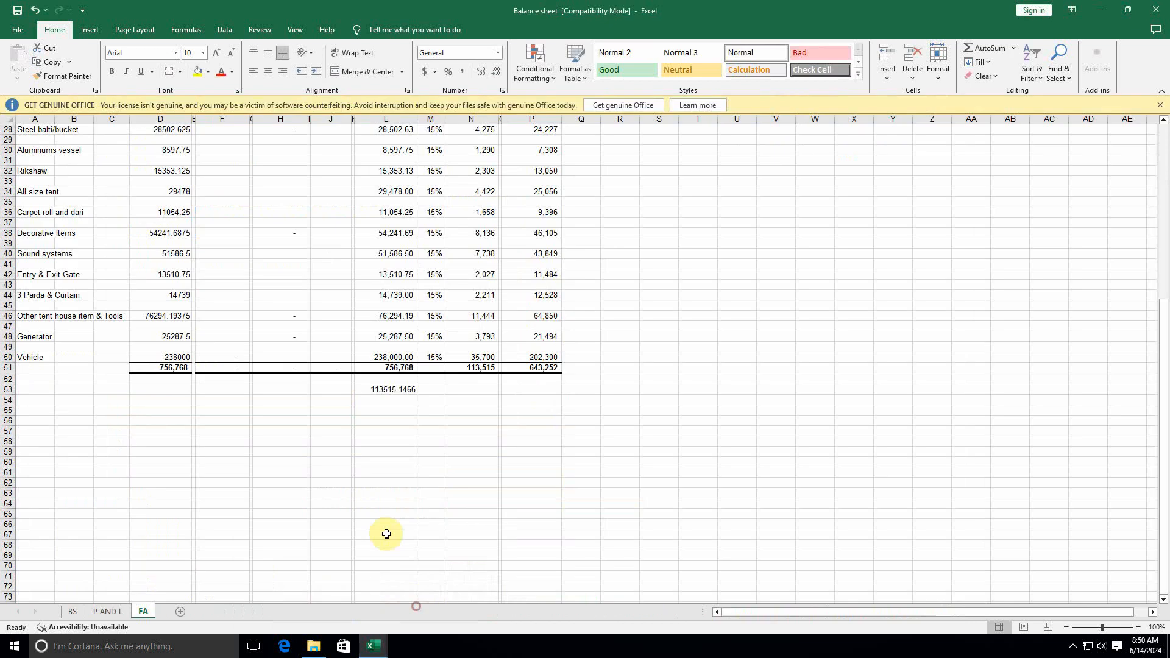
{"action": "left_click", "coordinate": [108, 611]}
{"action": "left_click", "coordinate": [251, 467]}
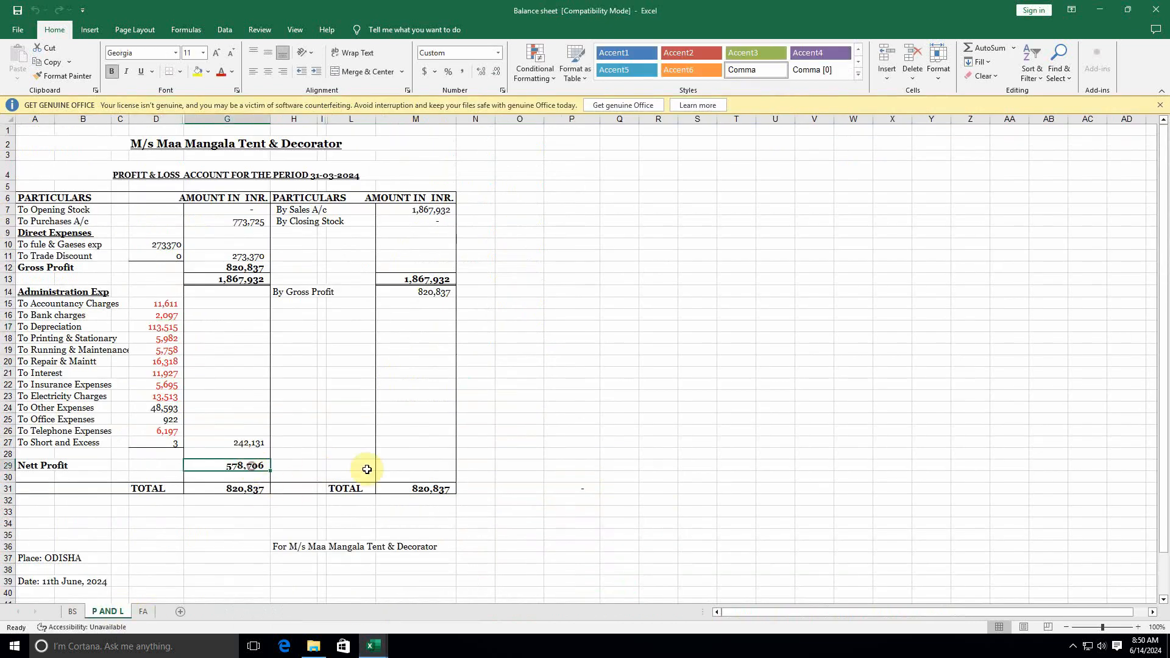
{"action": "mouse_move", "coordinate": [374, 646]}
{"action": "left_click", "coordinate": [341, 604]}
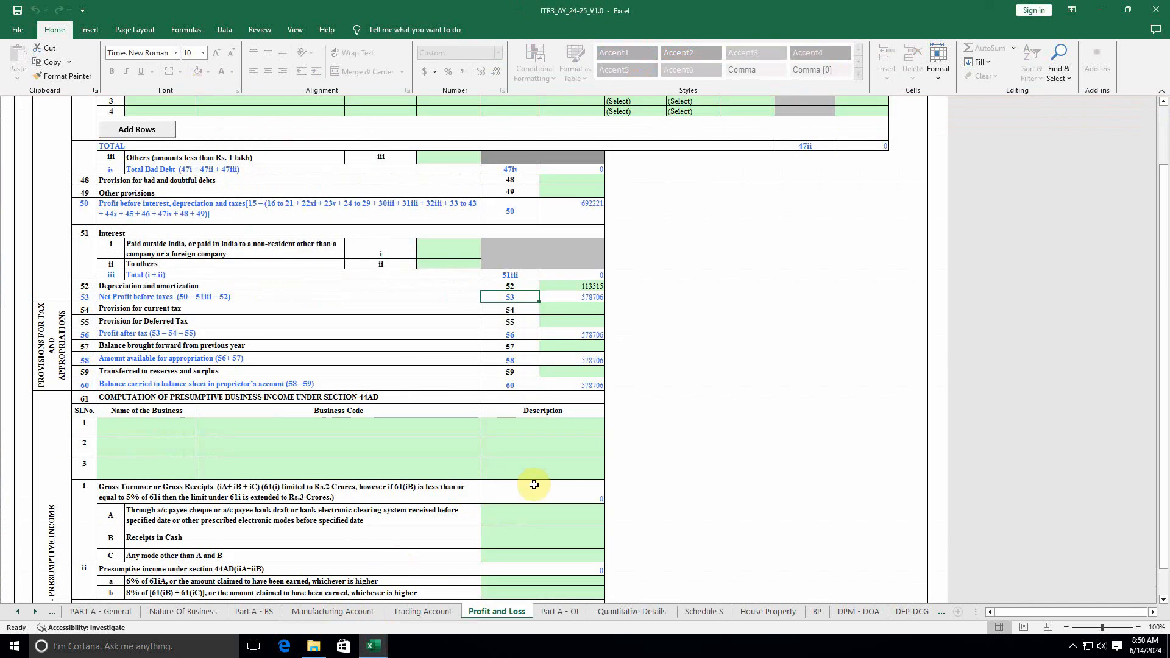
Step: Step through Part A - OI, Quantitative Details and Schedule S to House Property
{"action": "left_click", "coordinate": [560, 612]}
{"action": "left_click", "coordinate": [631, 611]}
{"action": "left_click", "coordinate": [704, 611]}
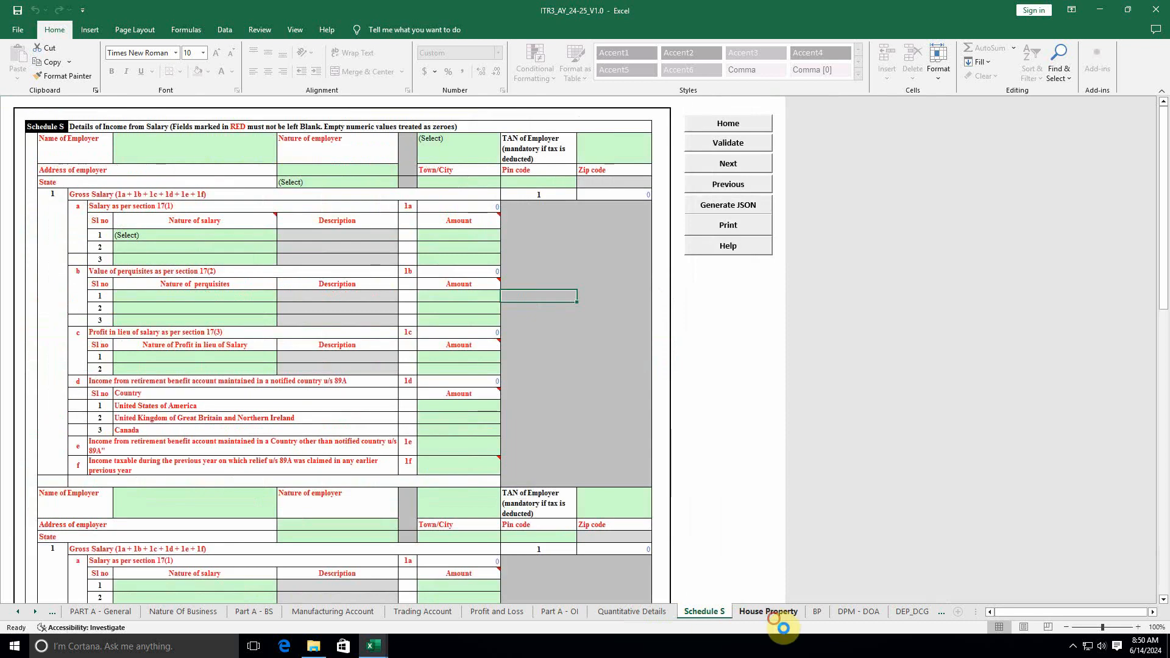
{"action": "left_click", "coordinate": [769, 612]}
Step: Open DPM - DOA and check the FA gross block total of 756,768
{"action": "left_click", "coordinate": [189, 617]}
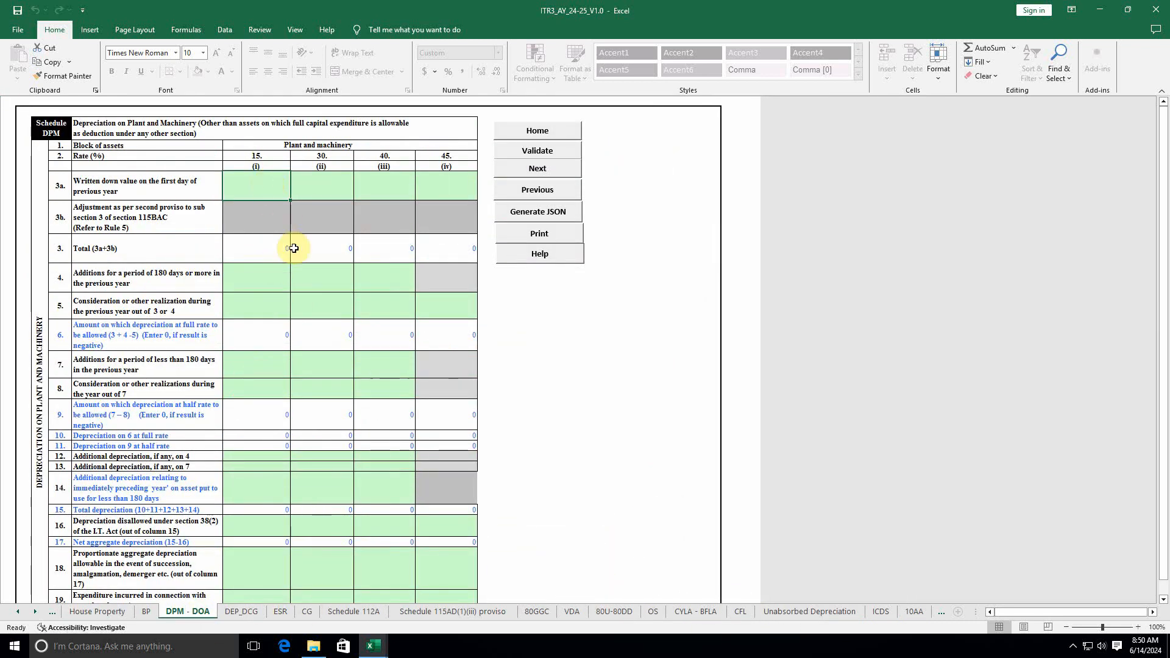
{"action": "key", "text": "alt+Tab"}
{"action": "left_click", "coordinate": [142, 611]}
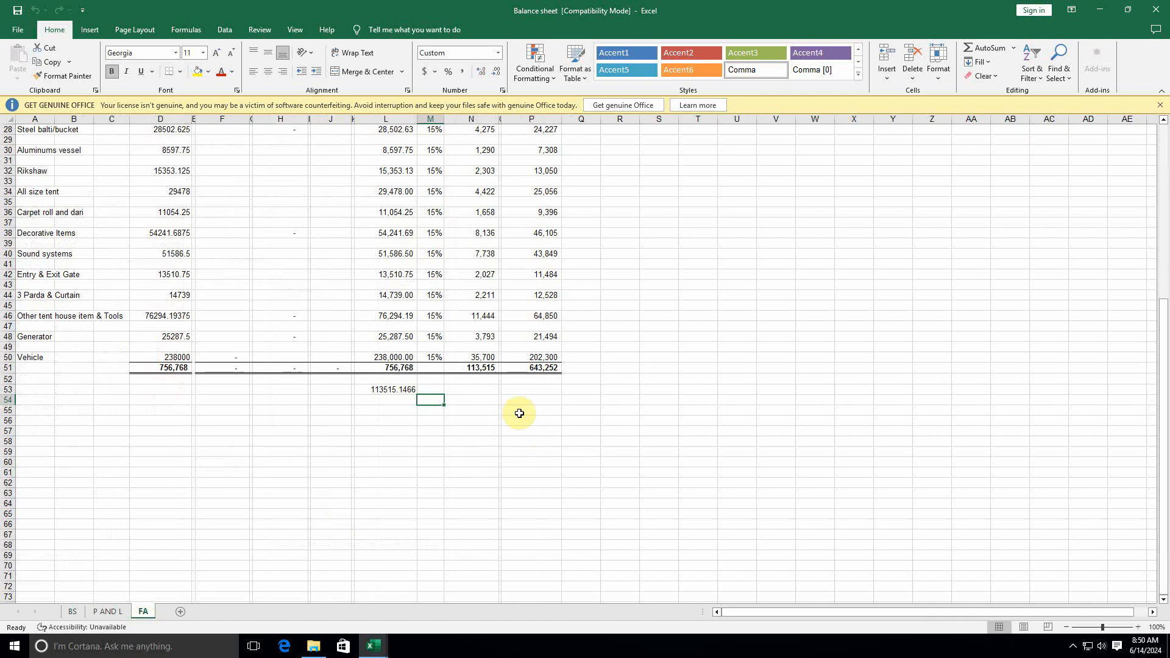
{"action": "left_click", "coordinate": [397, 368]}
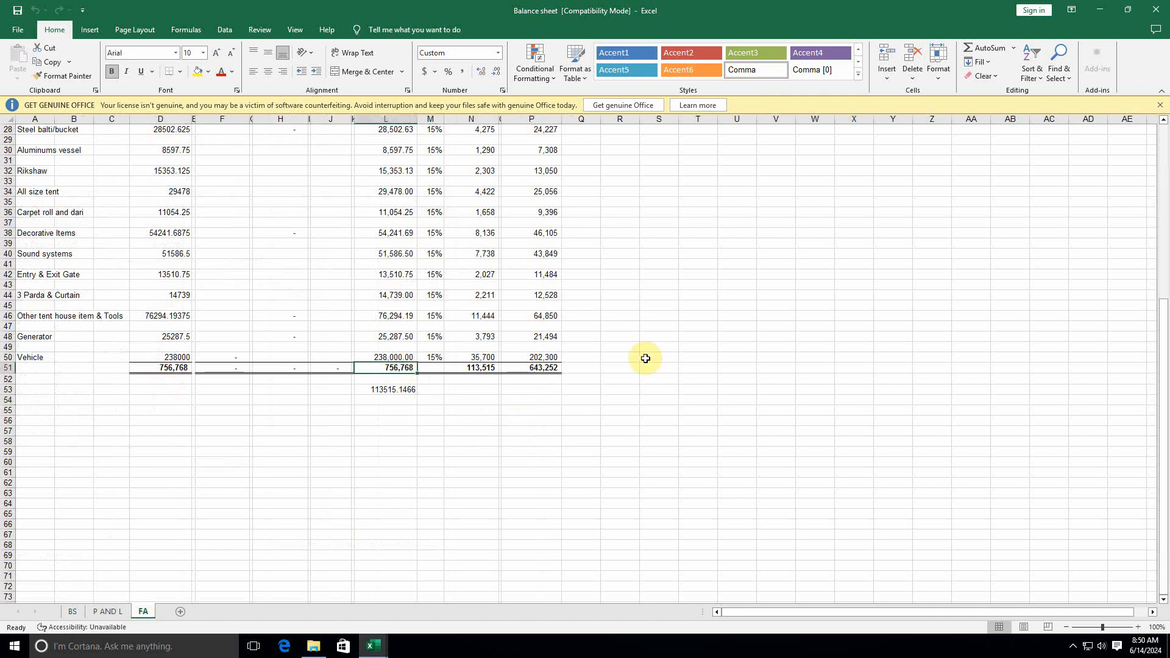
{"action": "key", "text": "alt+Tab"}
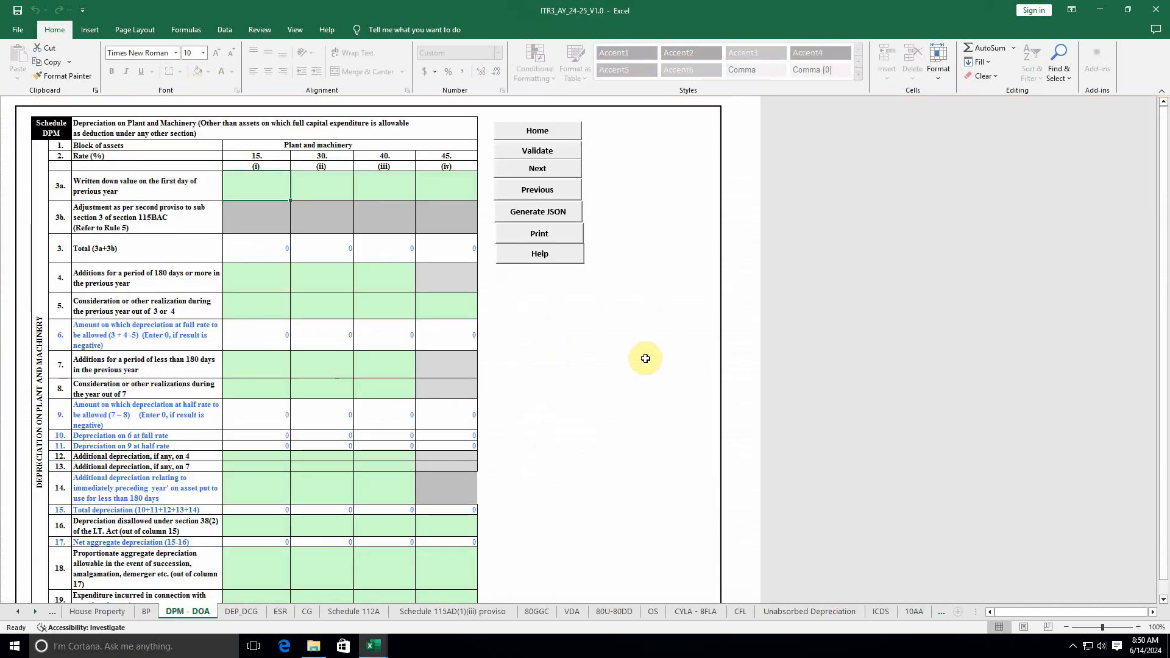
Step: Enter 756767 in cell 3a(i) and confirm the resulting 113515 depreciation
{"action": "type", "text": "756767"}
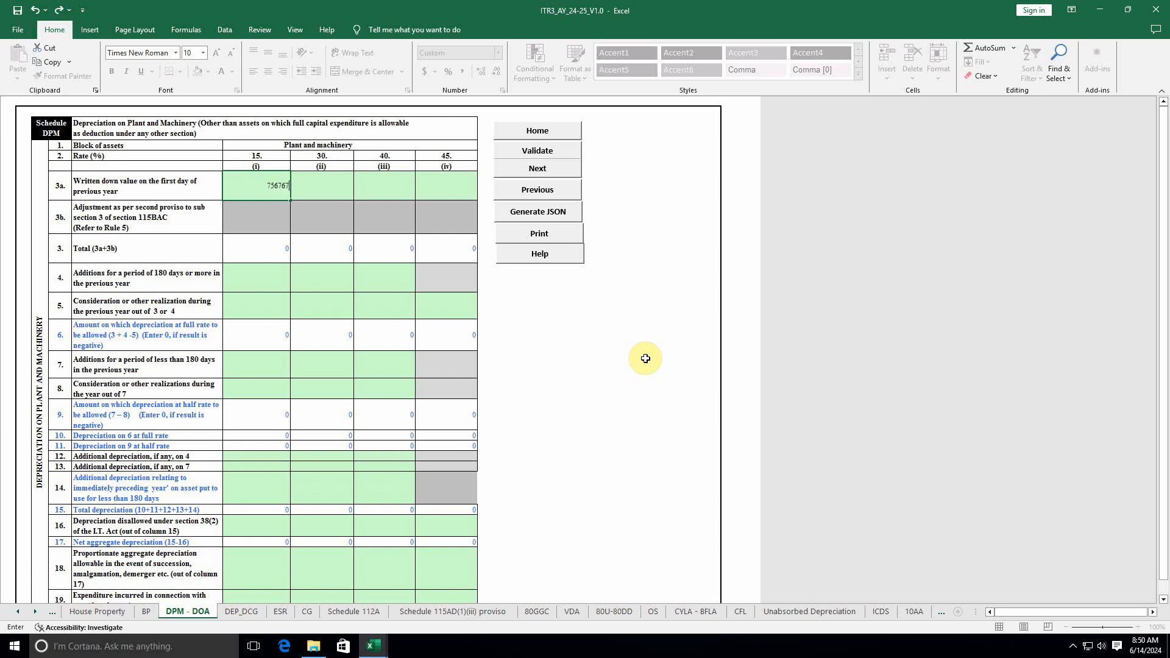
{"action": "left_click", "coordinate": [271, 244]}
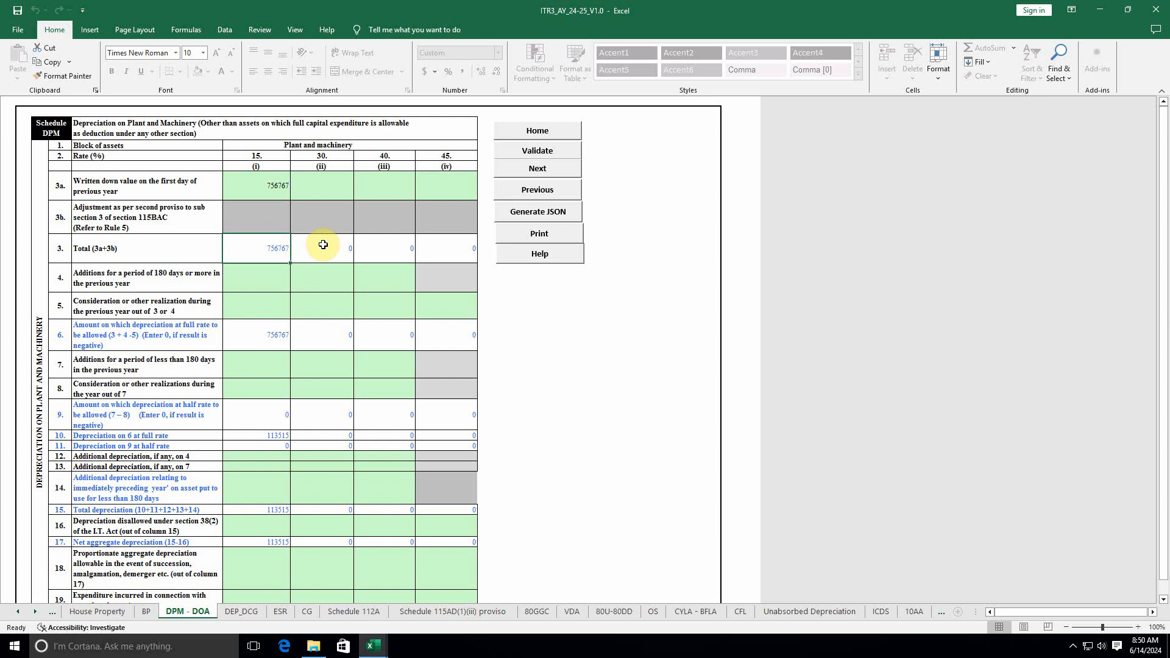
{"action": "left_click", "coordinate": [282, 435]}
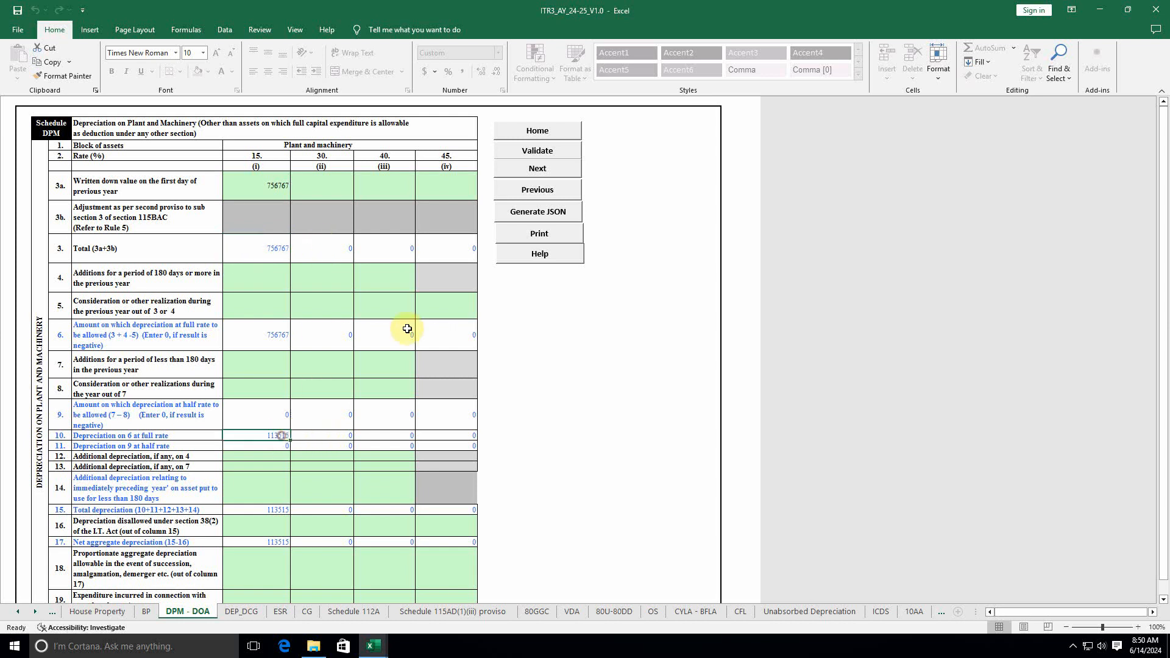
{"action": "scroll", "coordinate": [406, 317], "scroll_direction": "down", "scroll_amount": 15}
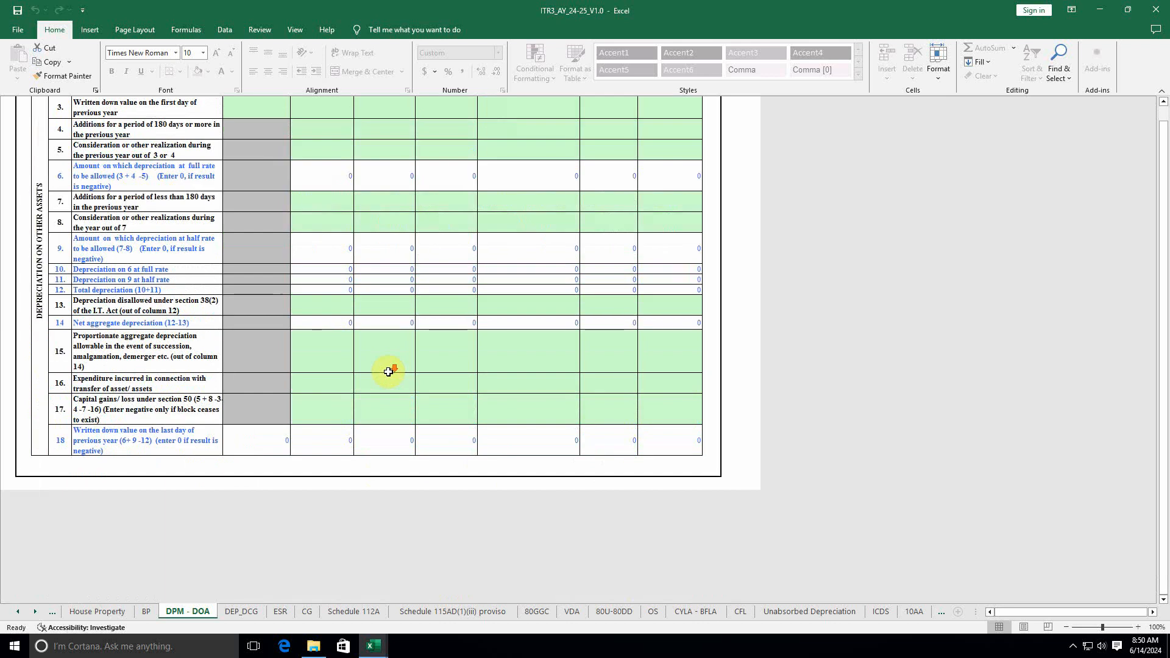
{"action": "scroll", "coordinate": [387, 372], "scroll_direction": "up", "scroll_amount": 15}
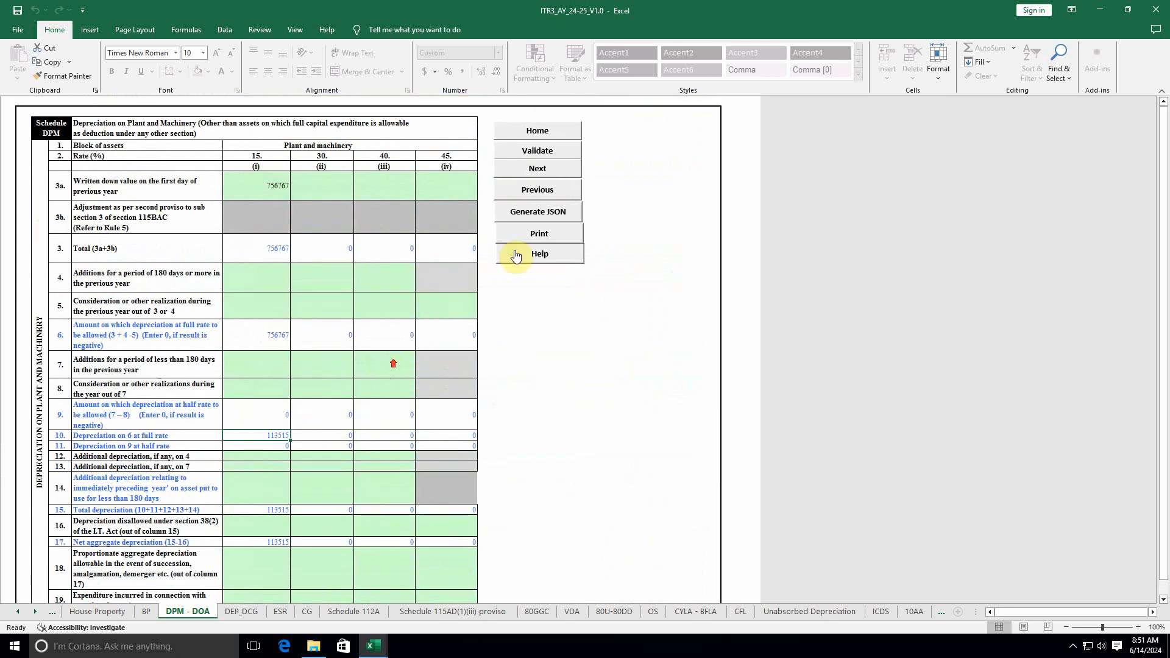
Step: Validate the DPM - DOA sheet, dismiss the alert, and check the row 20 depreciation values
{"action": "left_click", "coordinate": [537, 151]}
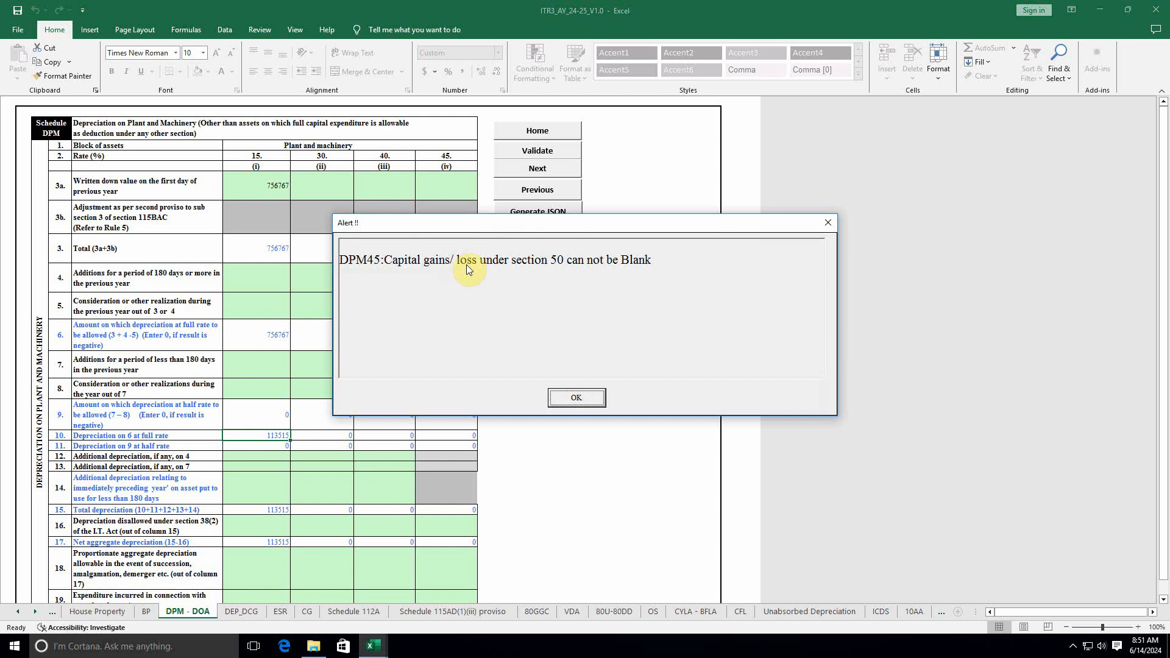
{"action": "left_click", "coordinate": [578, 401]}
{"action": "scroll", "coordinate": [366, 515], "scroll_direction": "down", "scroll_amount": 15}
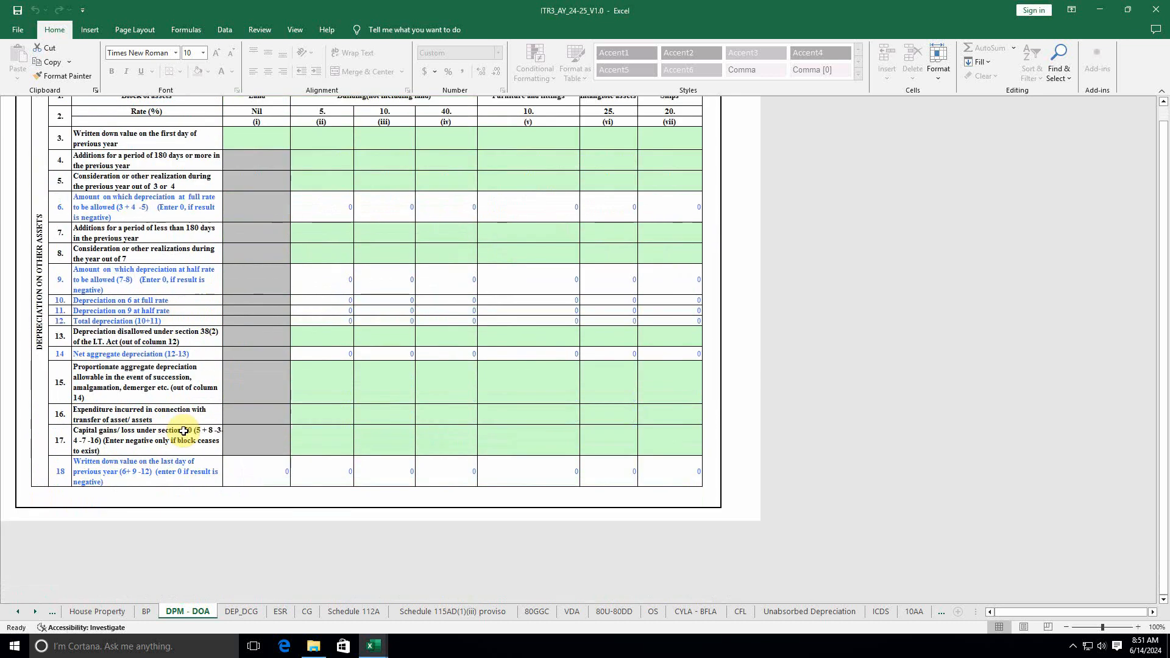
{"action": "scroll", "coordinate": [184, 430], "scroll_direction": "up", "scroll_amount": 10}
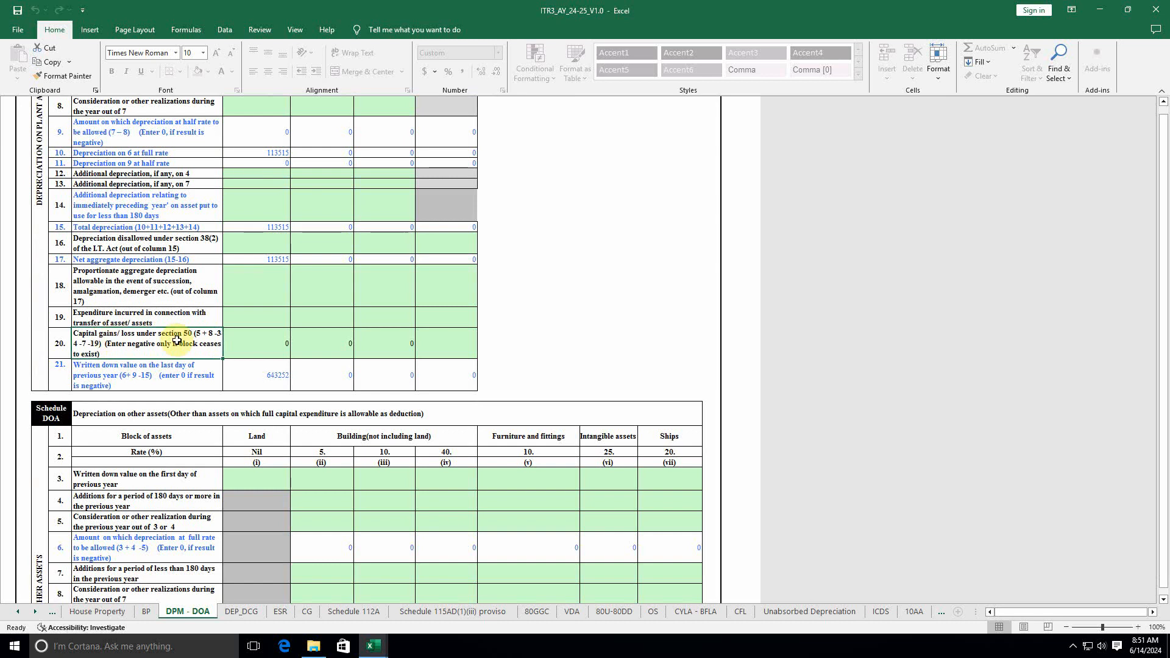
{"action": "left_click", "coordinate": [255, 340]}
{"action": "left_click", "coordinate": [445, 340]}
{"action": "scroll", "coordinate": [437, 381], "scroll_direction": "up", "scroll_amount": 3}
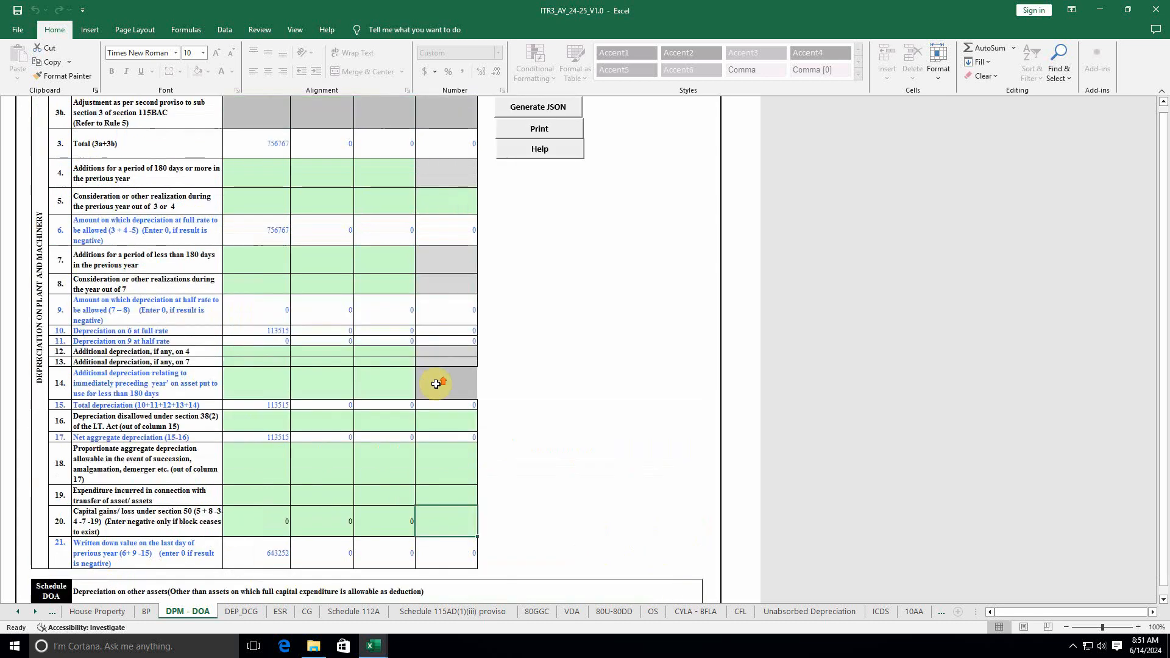
{"action": "scroll", "coordinate": [437, 386], "scroll_direction": "down", "scroll_amount": 1}
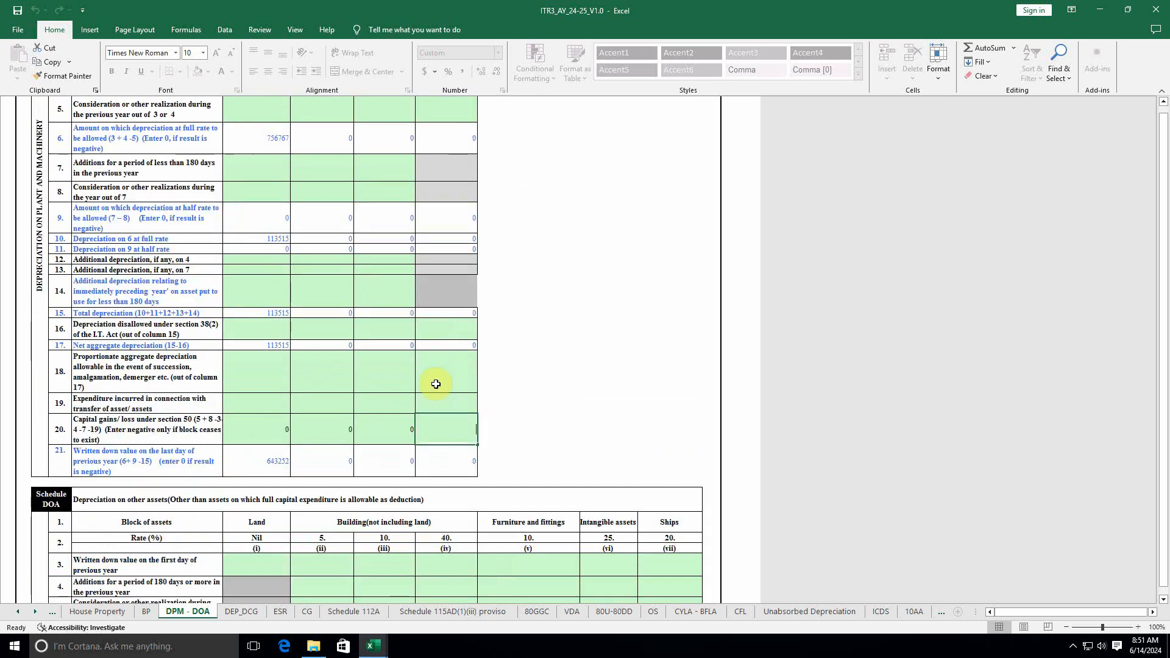
Step: Re-validate the DPM - DOA sheet as OK and go to the DEP_DCG summary sheet
{"action": "left_click", "coordinate": [520, 390]}
{"action": "scroll", "coordinate": [524, 396], "scroll_direction": "up", "scroll_amount": 3}
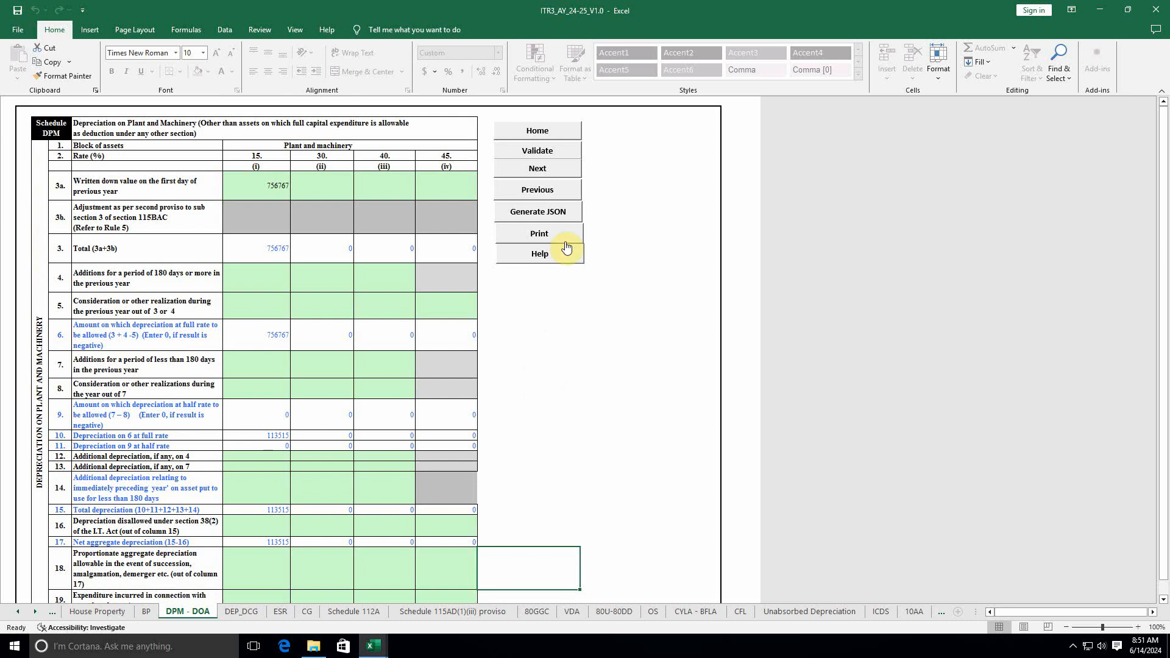
{"action": "left_click", "coordinate": [535, 152]}
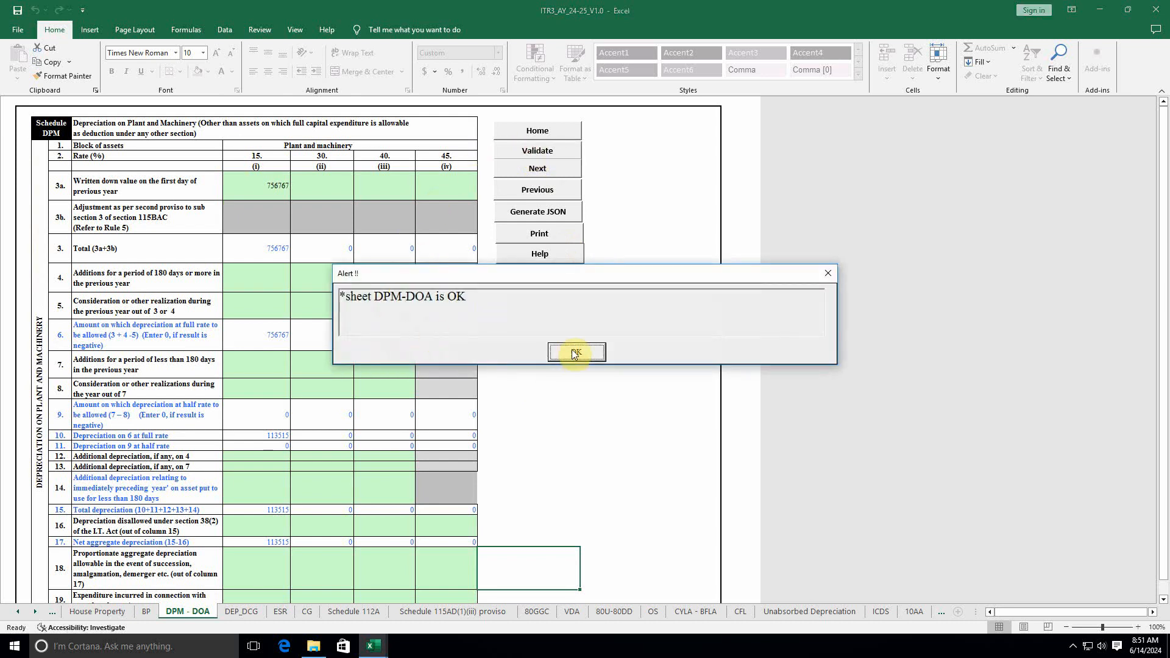
{"action": "left_click", "coordinate": [575, 353]}
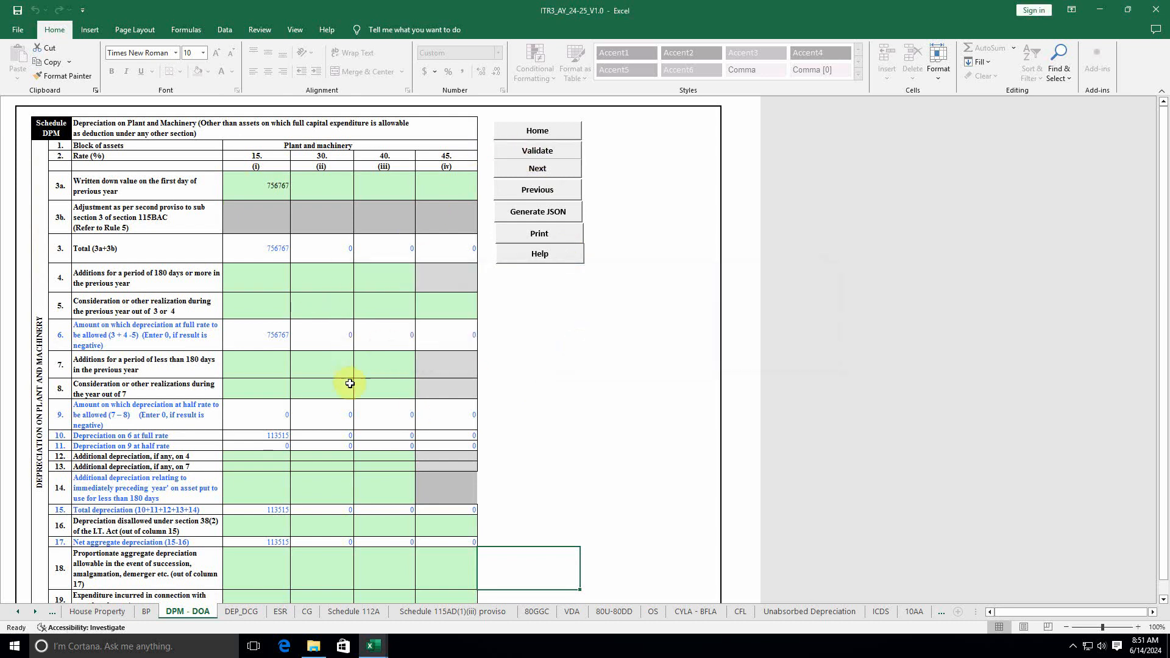
{"action": "left_click", "coordinate": [242, 612]}
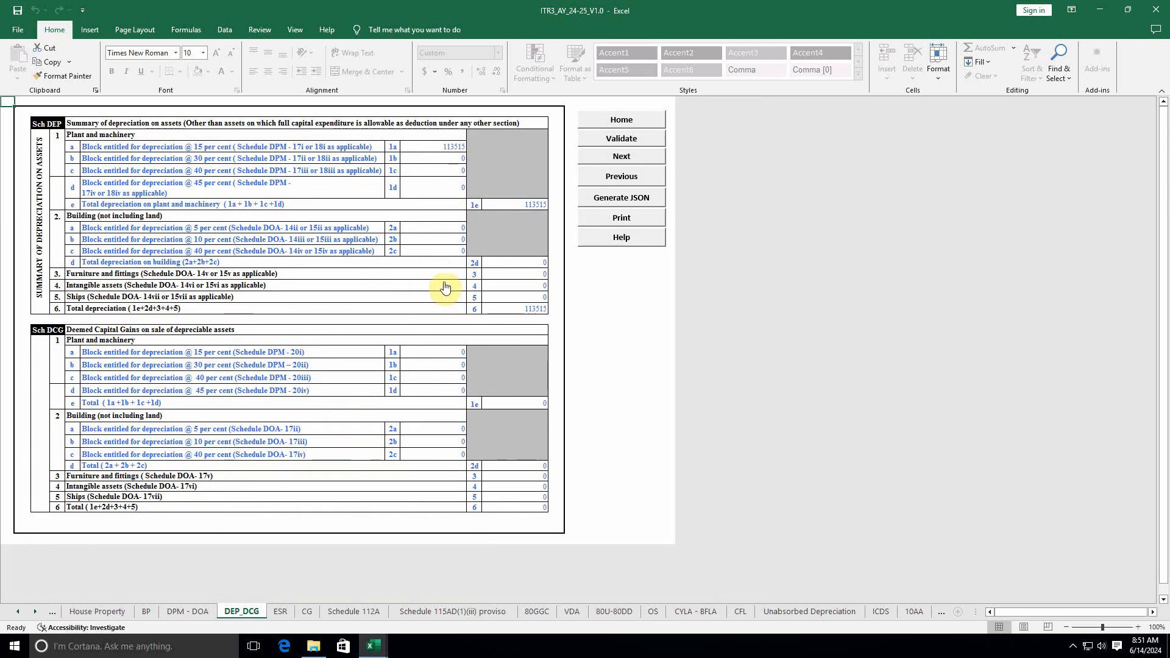
Step: Validate the DEP_DCG and ESR sheets, acknowledging each OK alert
{"action": "left_click", "coordinate": [624, 139]}
{"action": "left_click", "coordinate": [576, 354]}
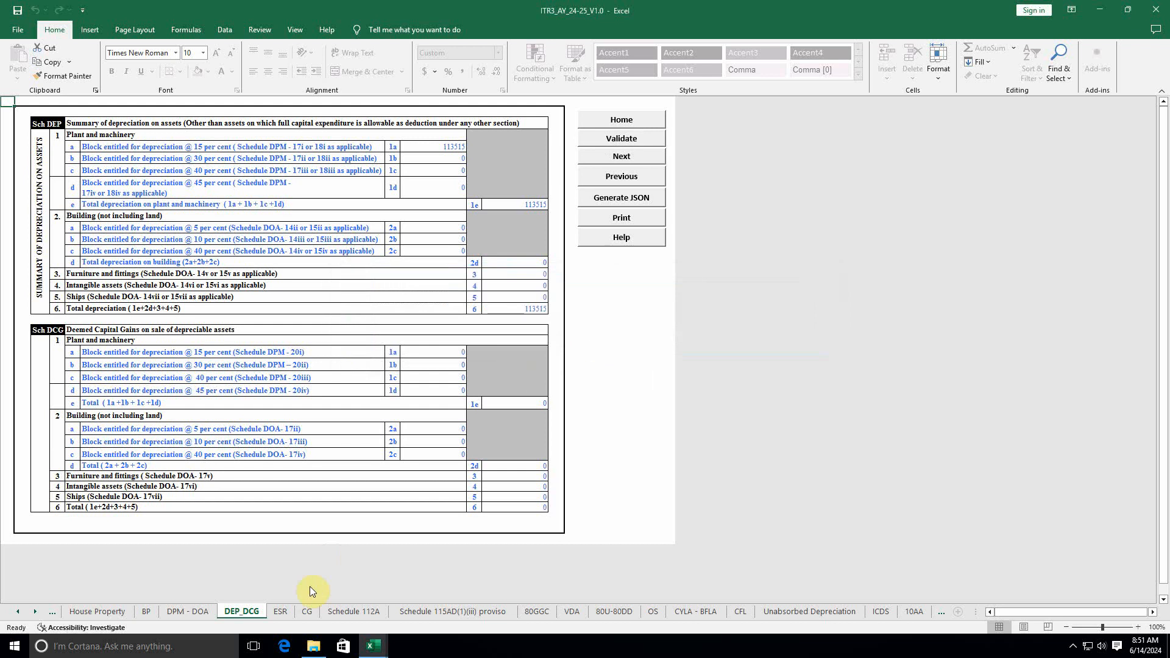
{"action": "left_click", "coordinate": [280, 612]}
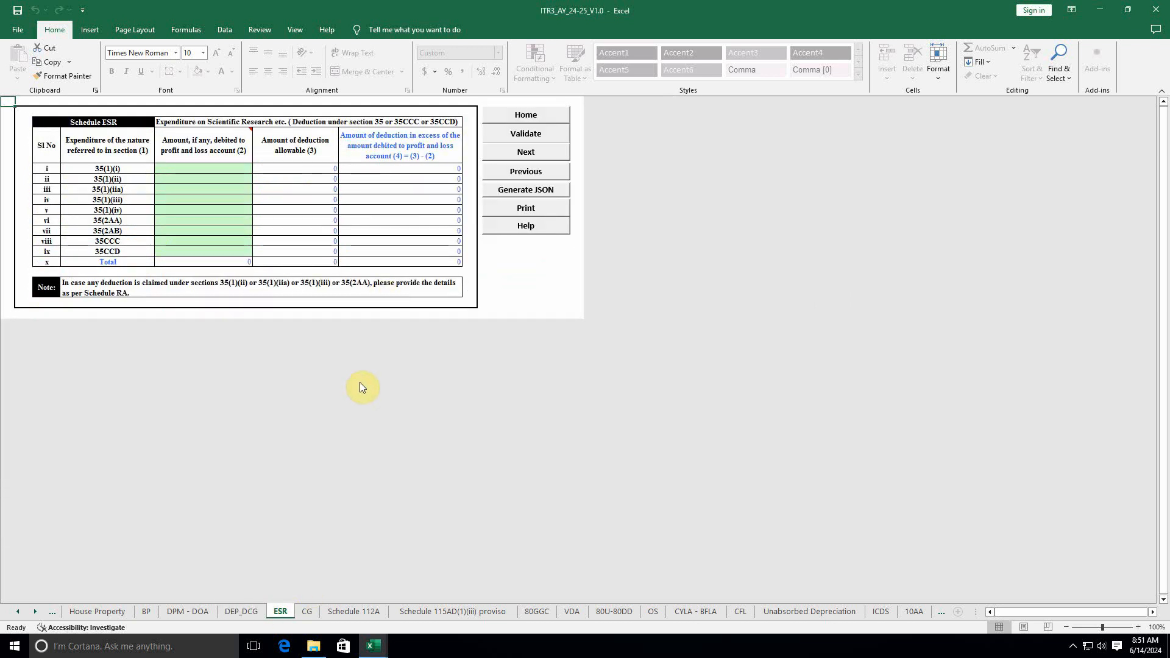
{"action": "left_click", "coordinate": [528, 134]}
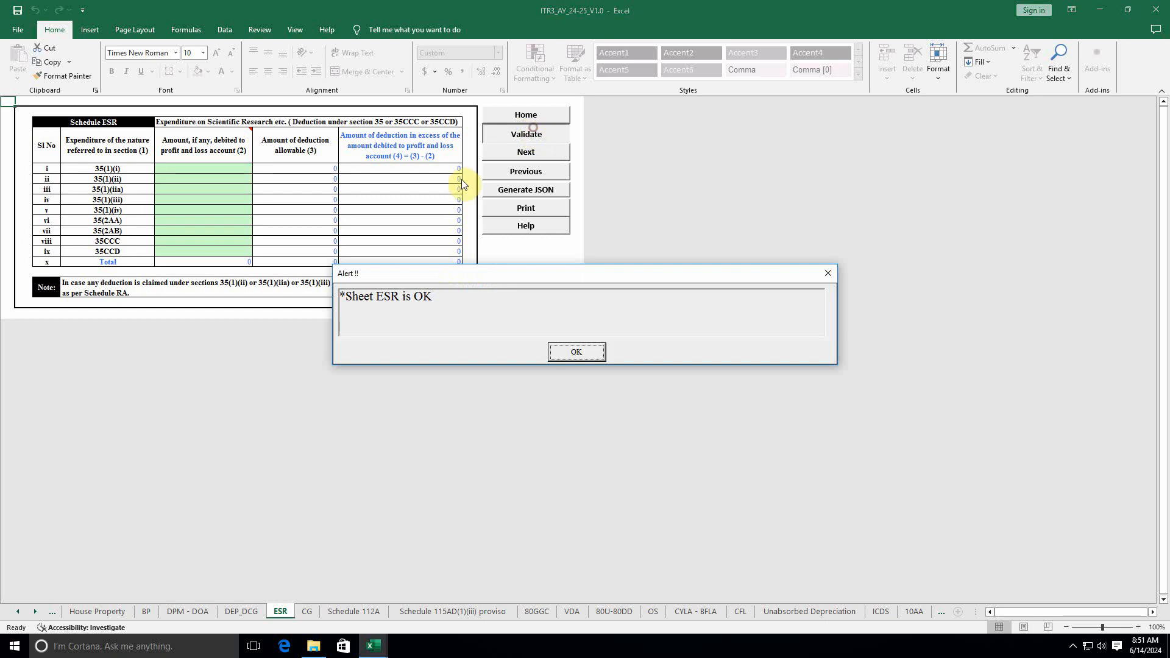
{"action": "left_click", "coordinate": [576, 352]}
Step: On the CG capital gains sheet, dismiss the interest notice and validate it as OK
{"action": "left_click", "coordinate": [308, 613]}
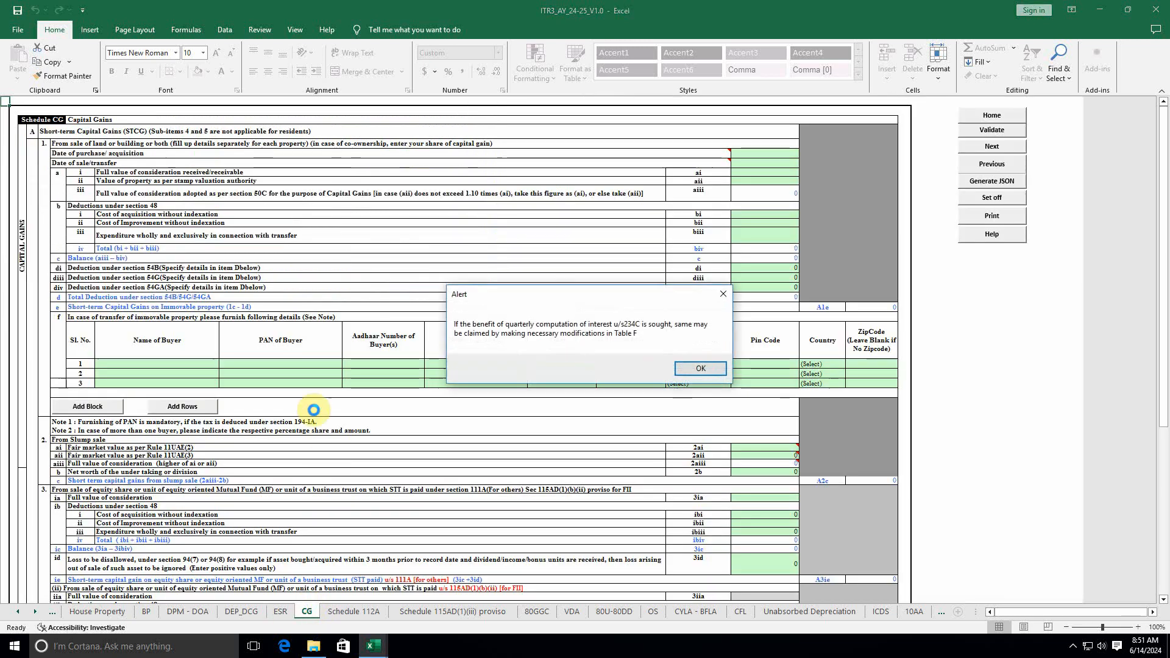
{"action": "left_click", "coordinate": [694, 365]}
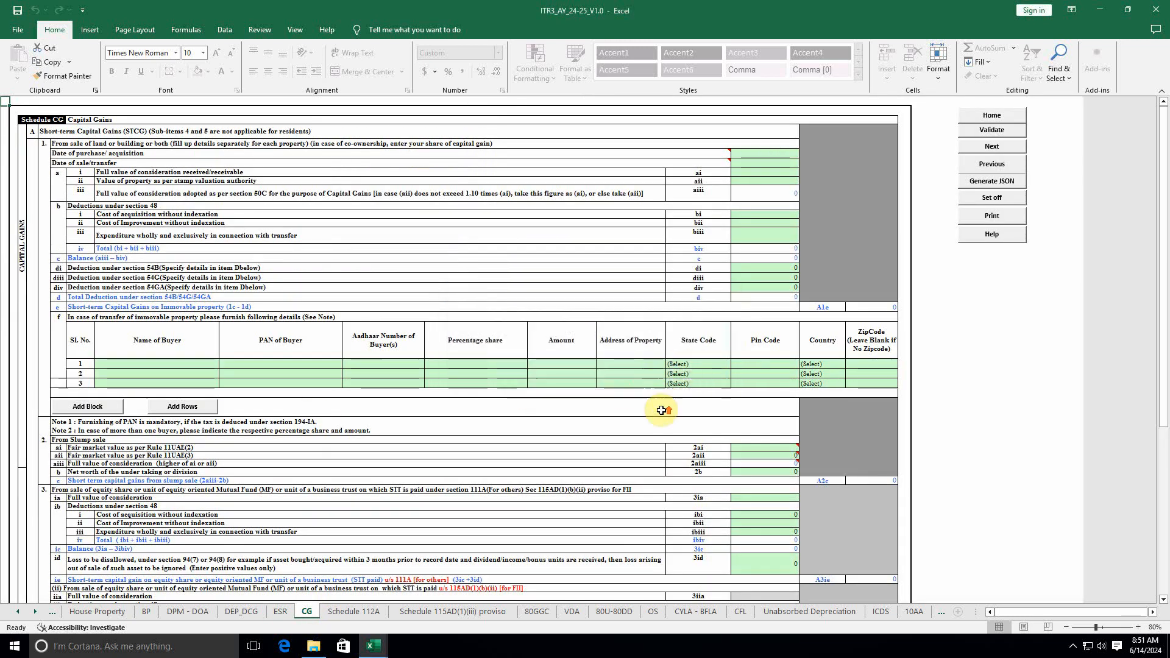
{"action": "scroll", "coordinate": [478, 421], "scroll_direction": "down", "scroll_amount": 4}
{"action": "scroll", "coordinate": [481, 432], "scroll_direction": "up", "scroll_amount": 4}
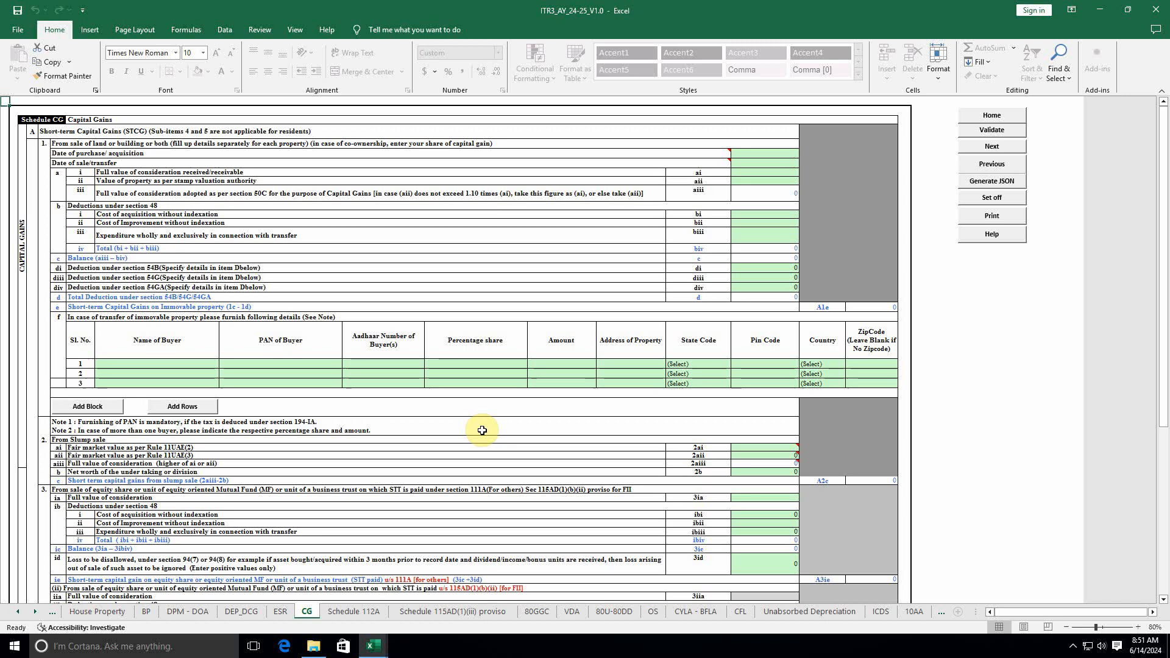
{"action": "left_click", "coordinate": [991, 129]}
{"action": "left_click", "coordinate": [576, 352]}
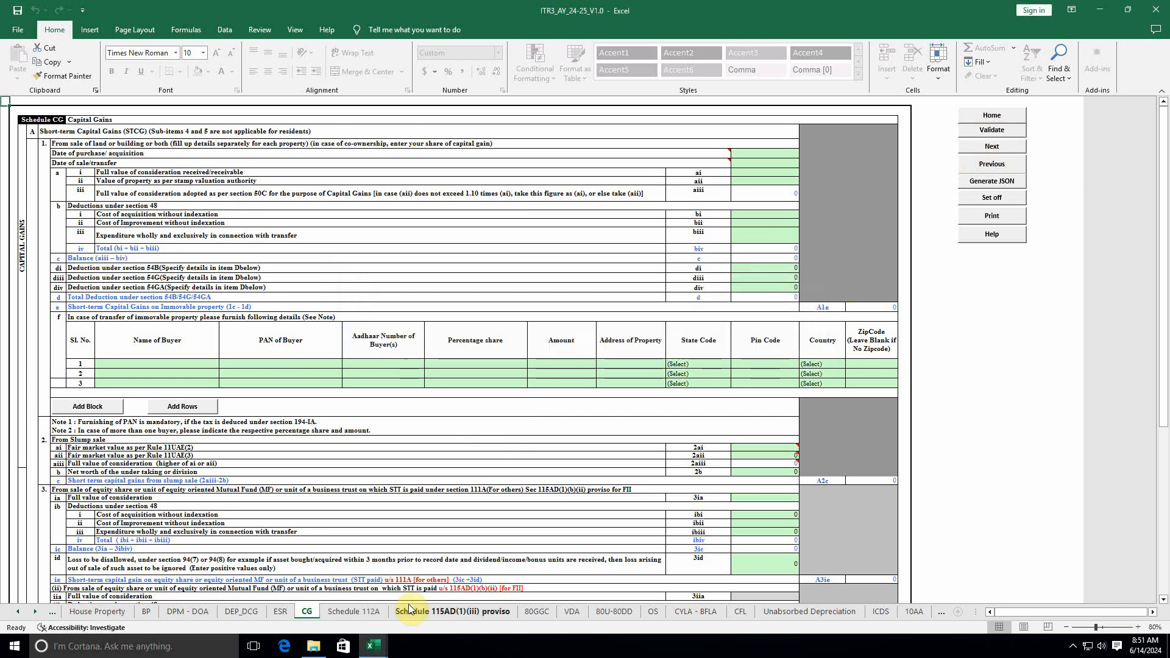
Step: Validate Schedule 112A and the 115AD(1)(iii) proviso sheet as OK
{"action": "left_click", "coordinate": [356, 613]}
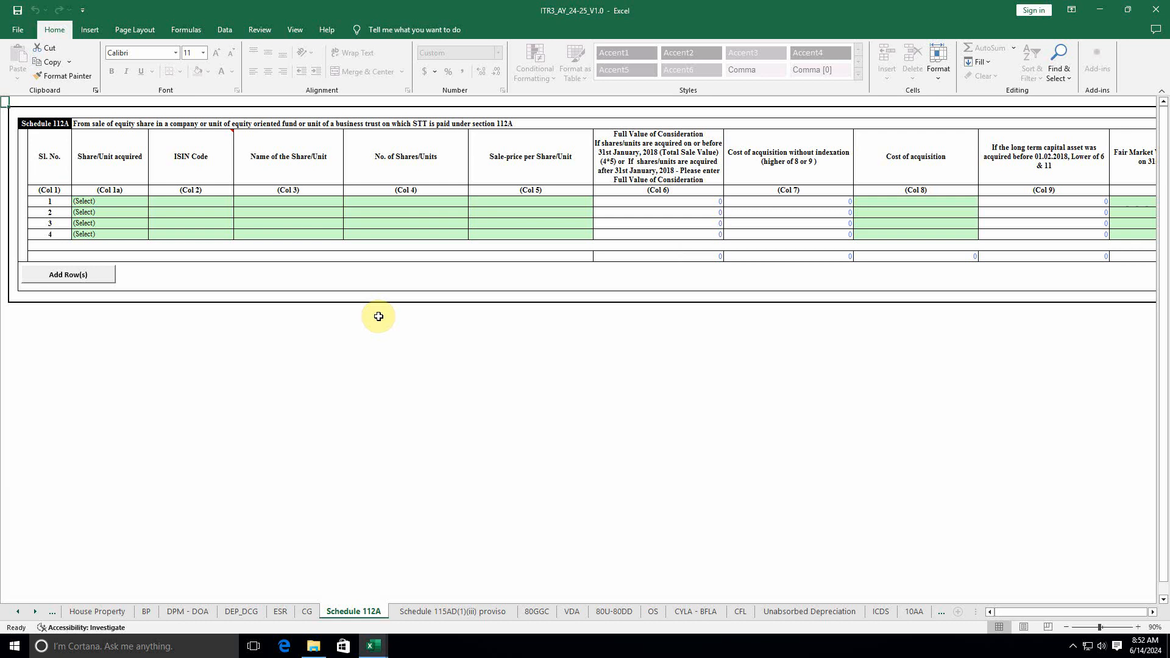
{"action": "scroll", "coordinate": [1034, 614], "scroll_direction": "right", "scroll_amount": 5}
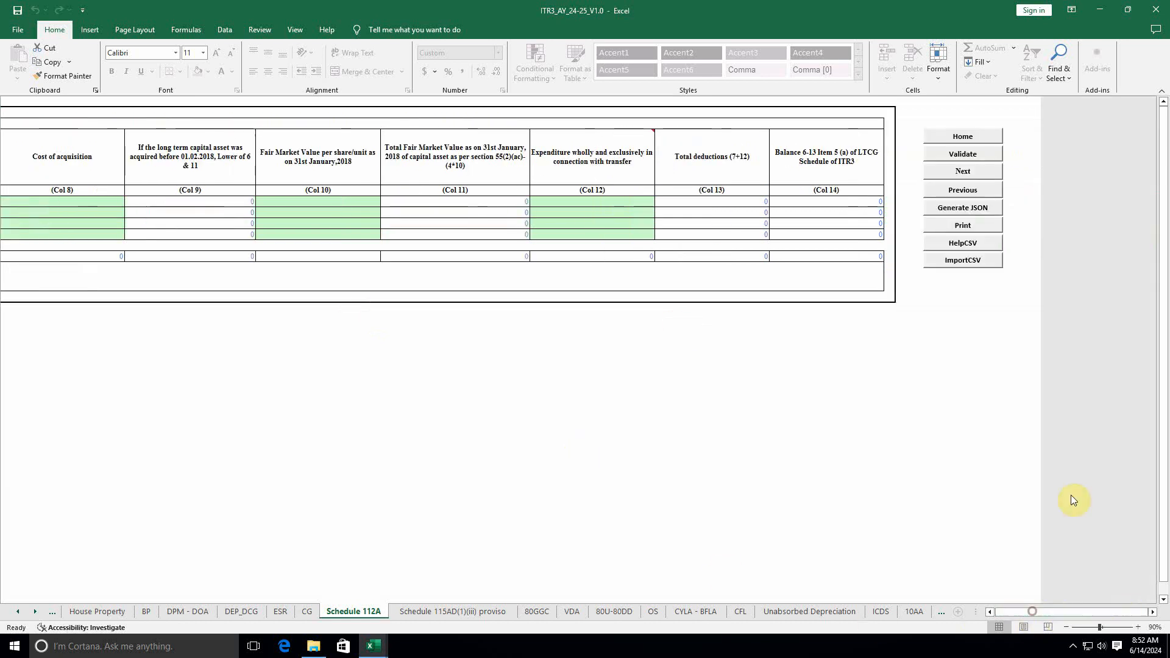
{"action": "left_click", "coordinate": [963, 154]}
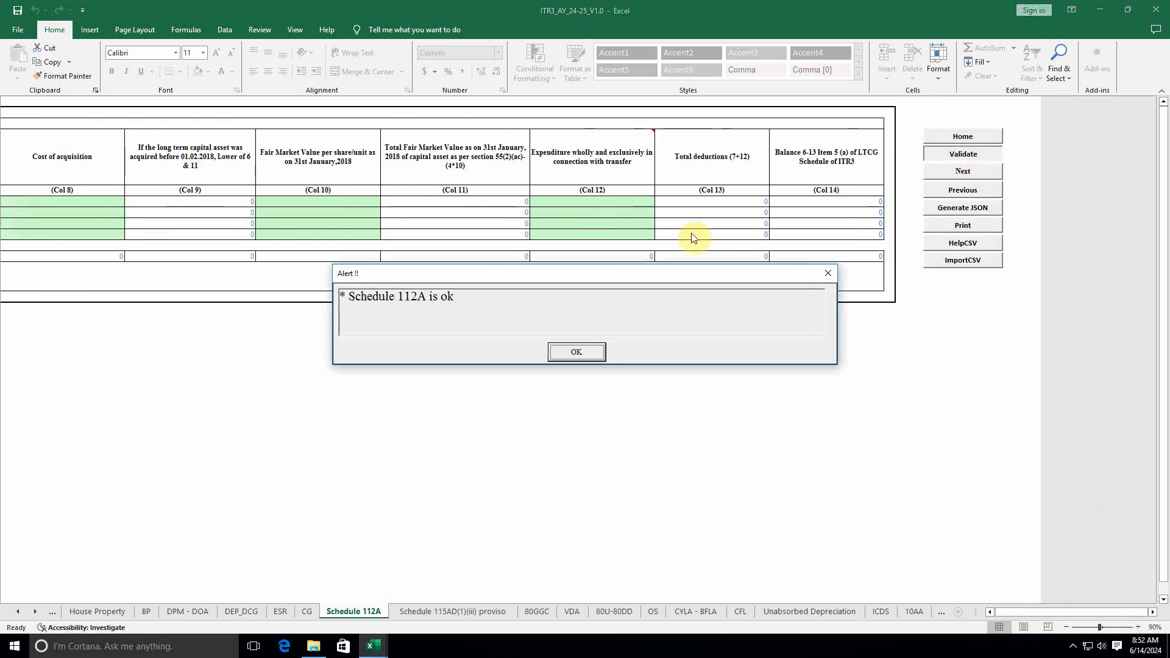
{"action": "left_click", "coordinate": [578, 352]}
{"action": "left_click", "coordinate": [457, 610]}
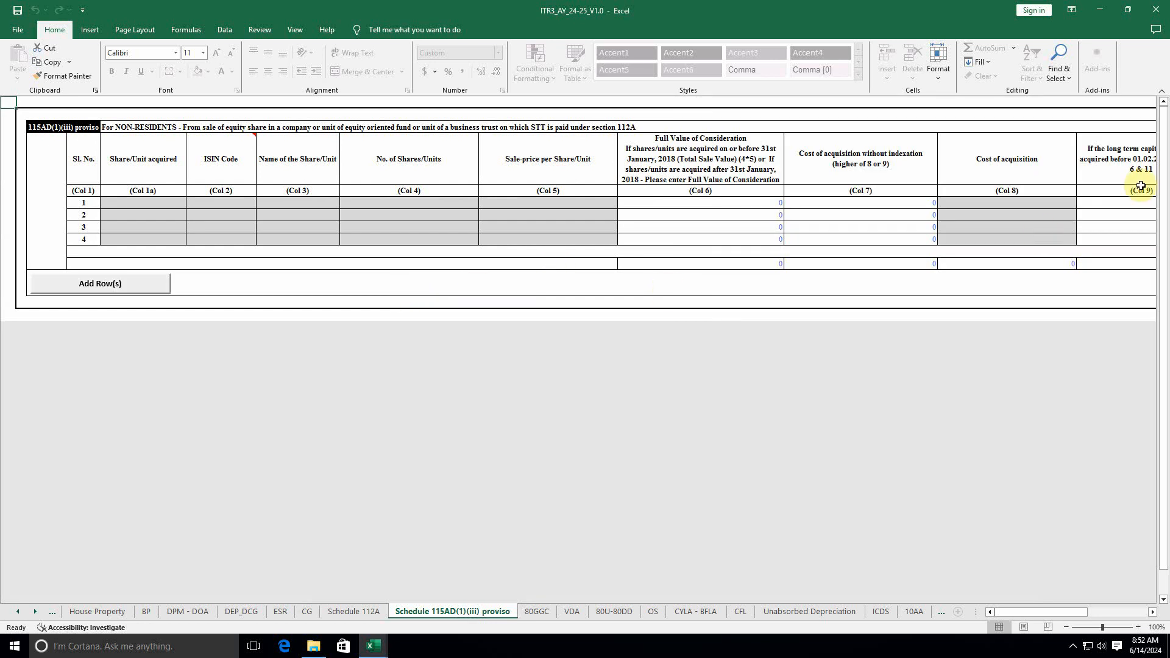
{"action": "scroll", "coordinate": [1021, 609], "scroll_direction": "right", "scroll_amount": 5}
{"action": "left_click", "coordinate": [1000, 158]}
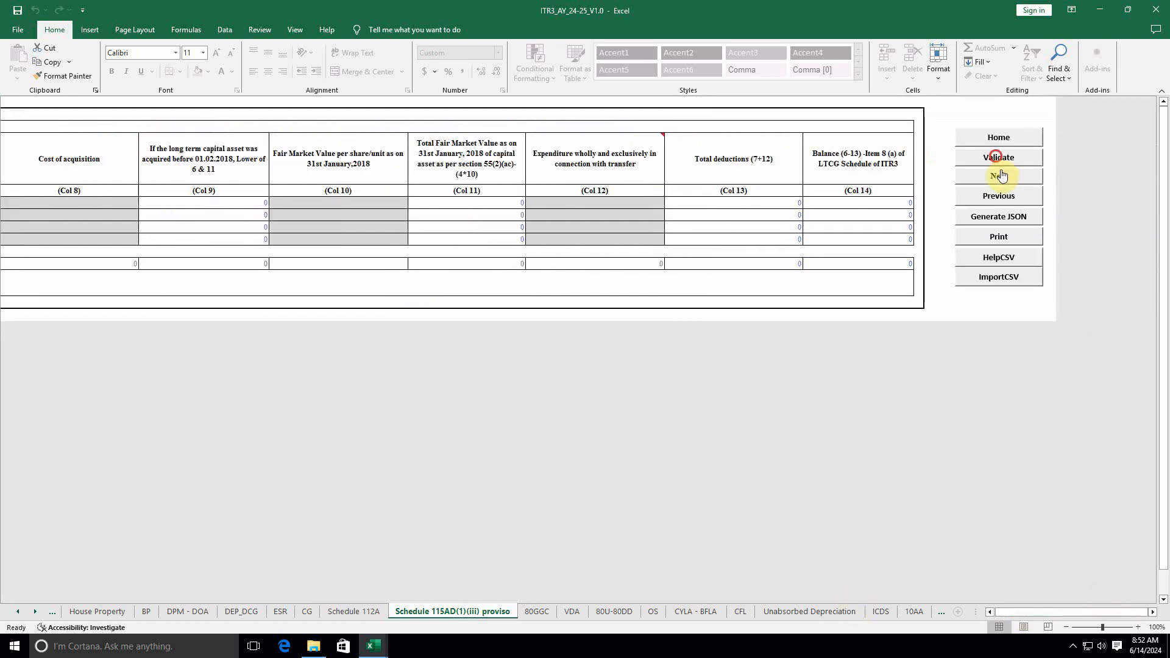
{"action": "left_click", "coordinate": [576, 353]}
Step: Validate the 80GGC and VDA sheets as OK, dismissing their opening notices
{"action": "left_click", "coordinate": [537, 611]}
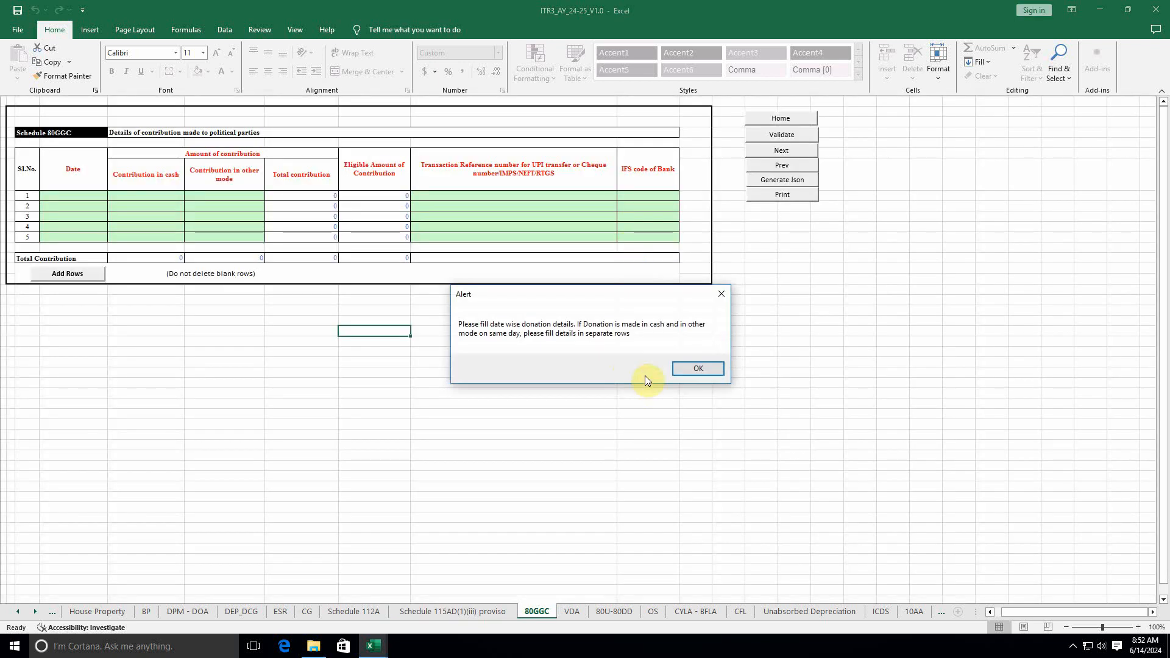
{"action": "left_click", "coordinate": [685, 366]}
{"action": "left_click", "coordinate": [796, 146]}
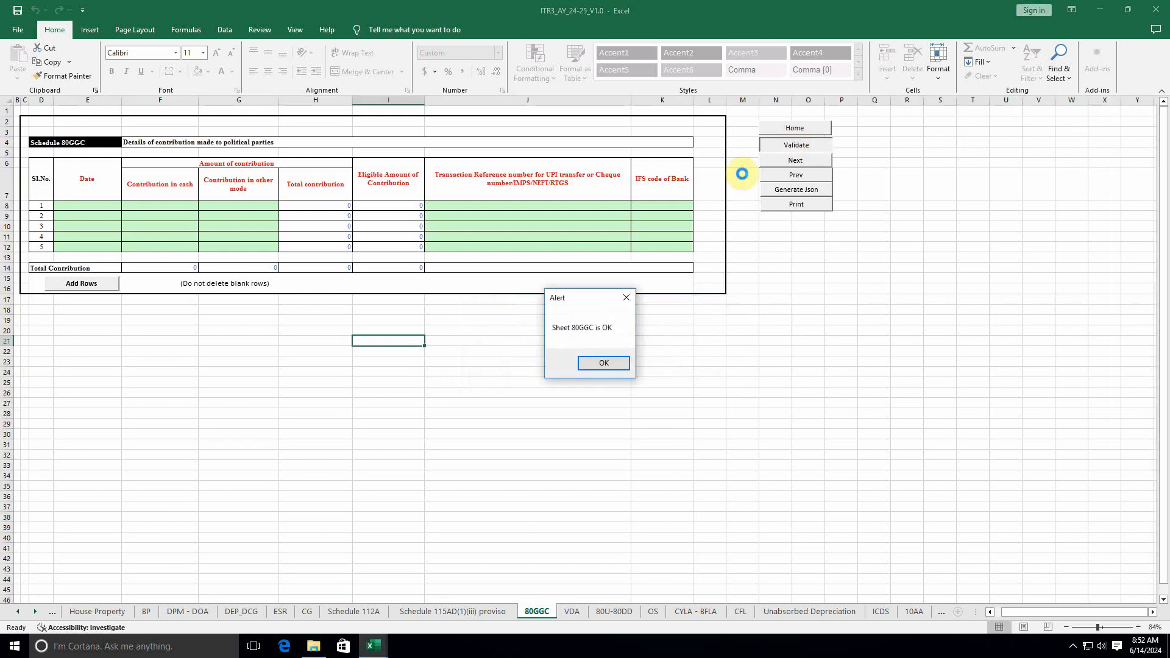
{"action": "left_click", "coordinate": [601, 365]}
{"action": "left_click", "coordinate": [572, 610]}
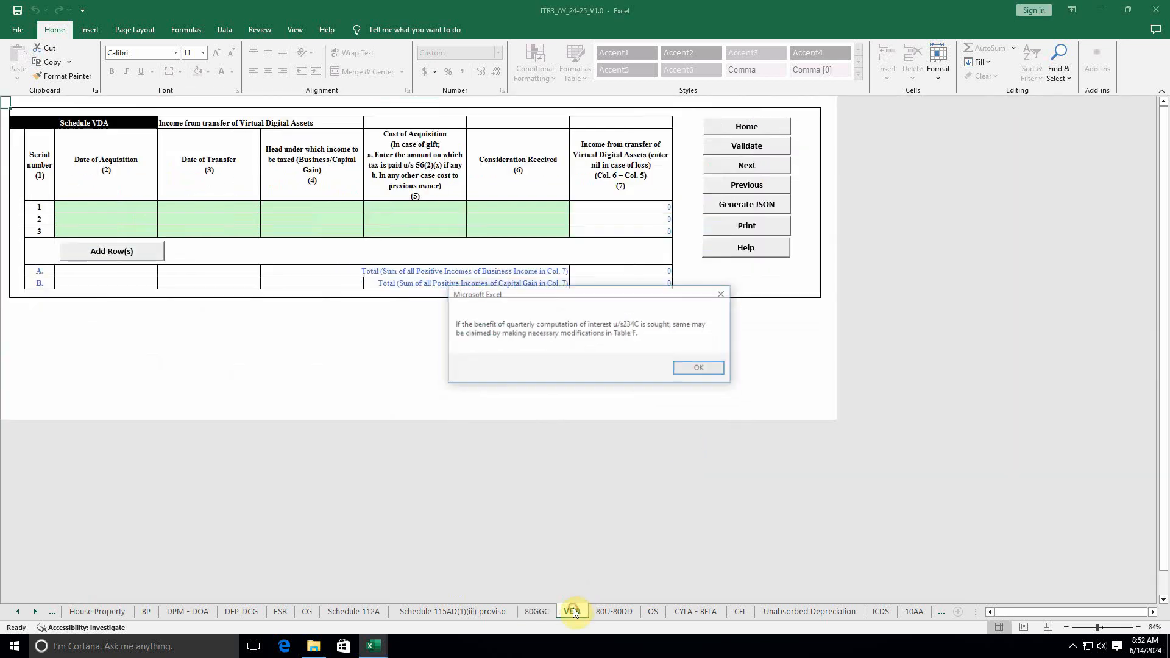
{"action": "left_click", "coordinate": [703, 368]}
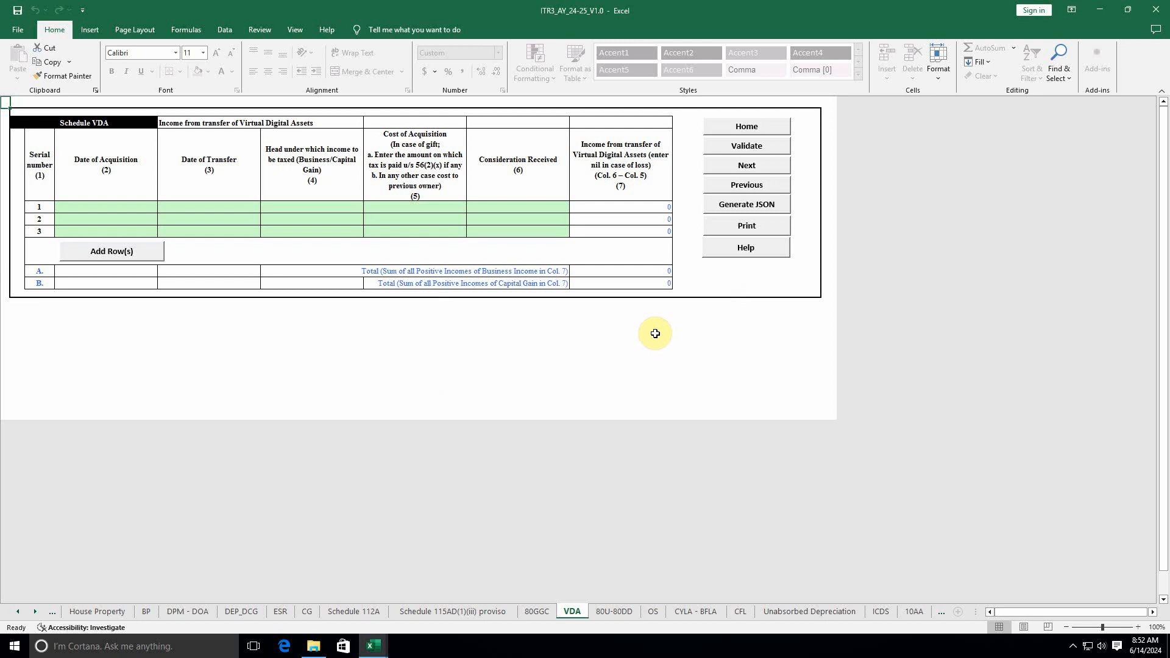
{"action": "left_click", "coordinate": [748, 146]}
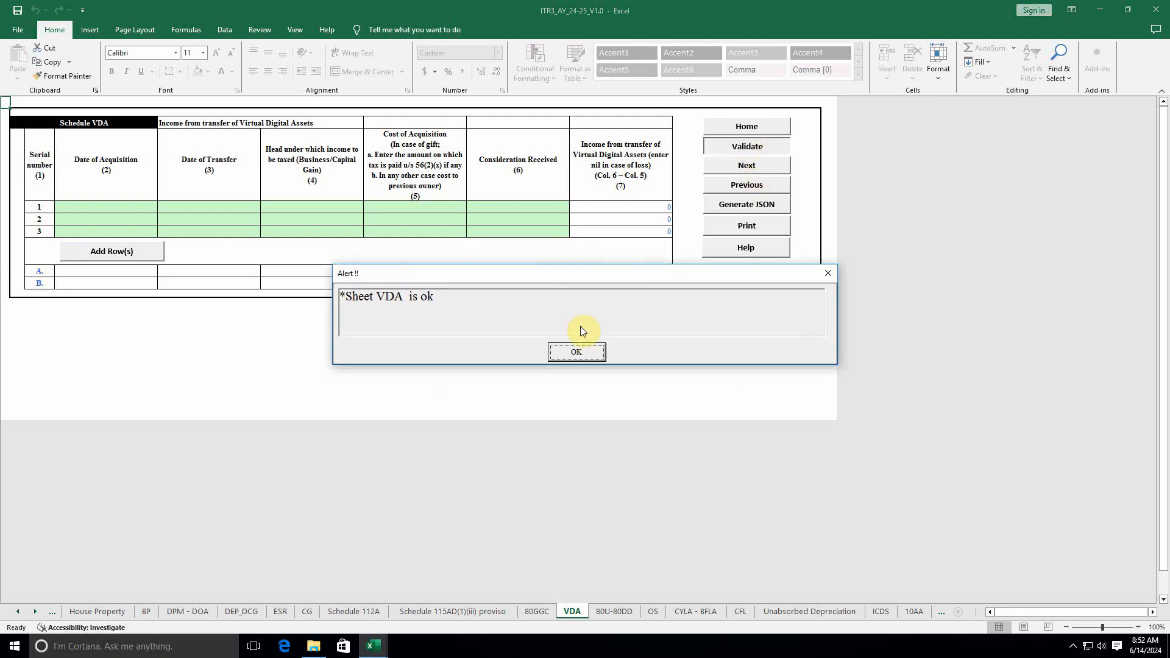
{"action": "left_click", "coordinate": [582, 357]}
Step: Validate both the 80U and 80DD sections as OK, then move to the OS sheet
{"action": "left_click", "coordinate": [614, 611]}
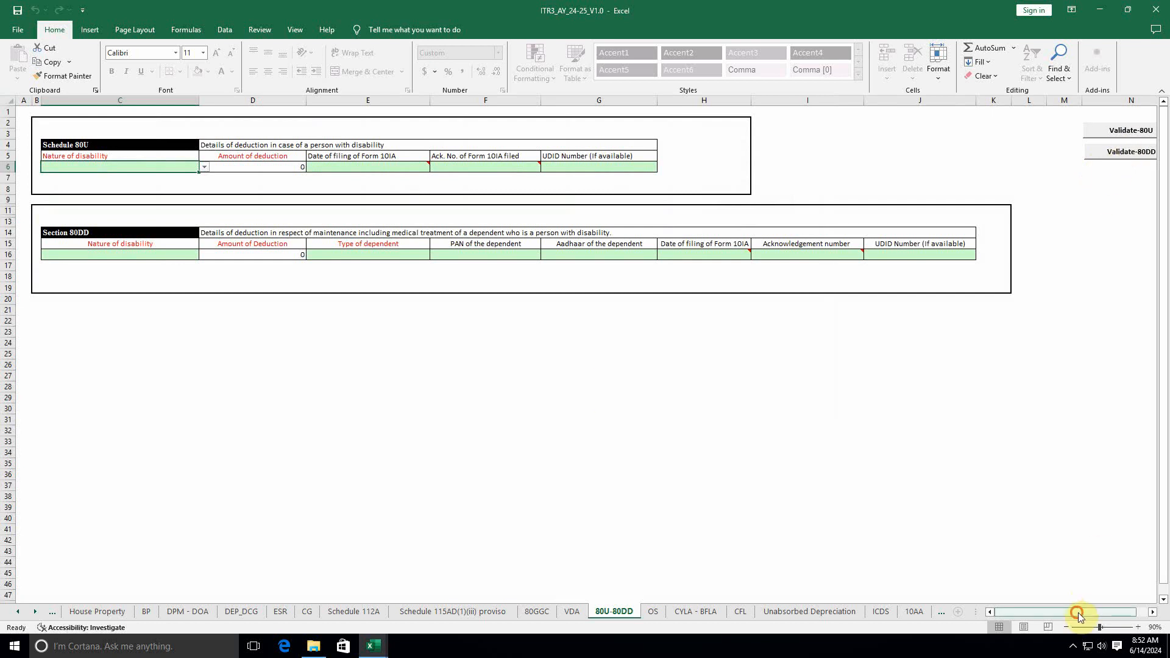
{"action": "scroll", "coordinate": [1079, 608], "scroll_direction": "right", "scroll_amount": 1}
{"action": "left_click", "coordinate": [1096, 133]}
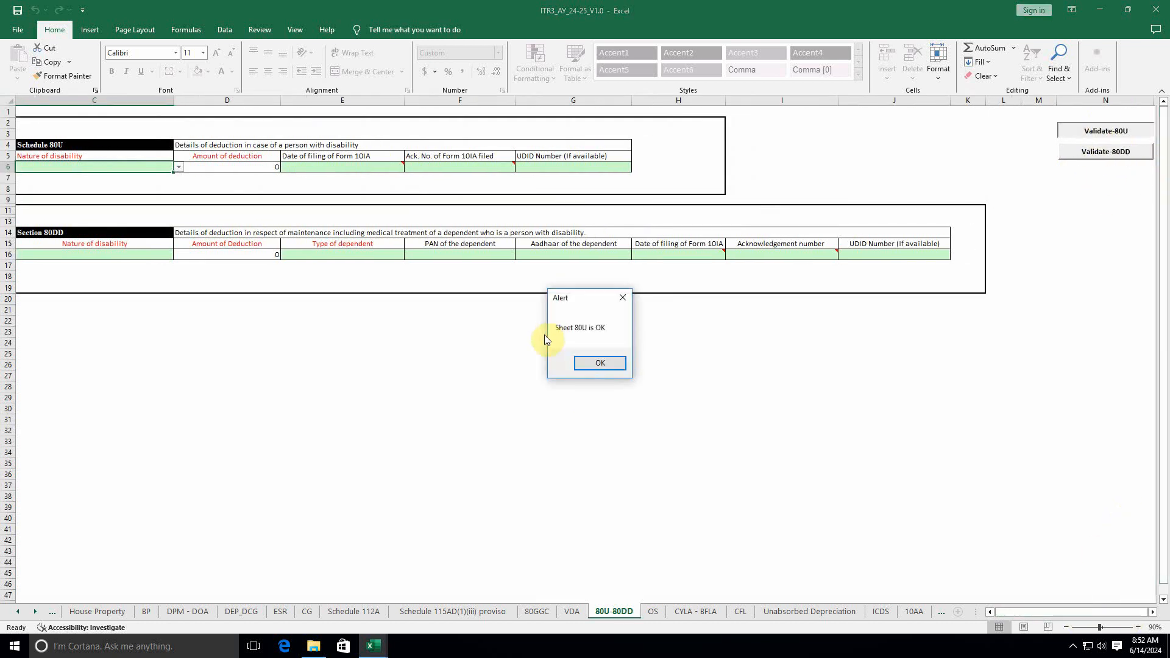
{"action": "left_click", "coordinate": [598, 364]}
{"action": "left_click", "coordinate": [1099, 155]}
{"action": "left_click", "coordinate": [601, 362]}
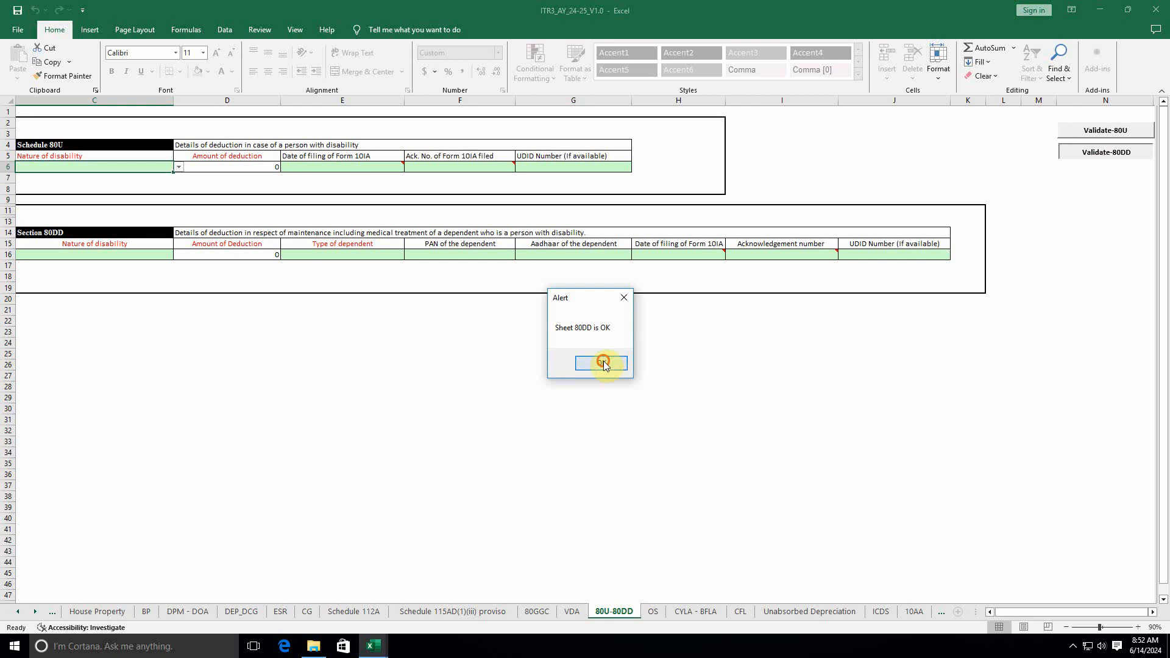
{"action": "left_click", "coordinate": [652, 611]}
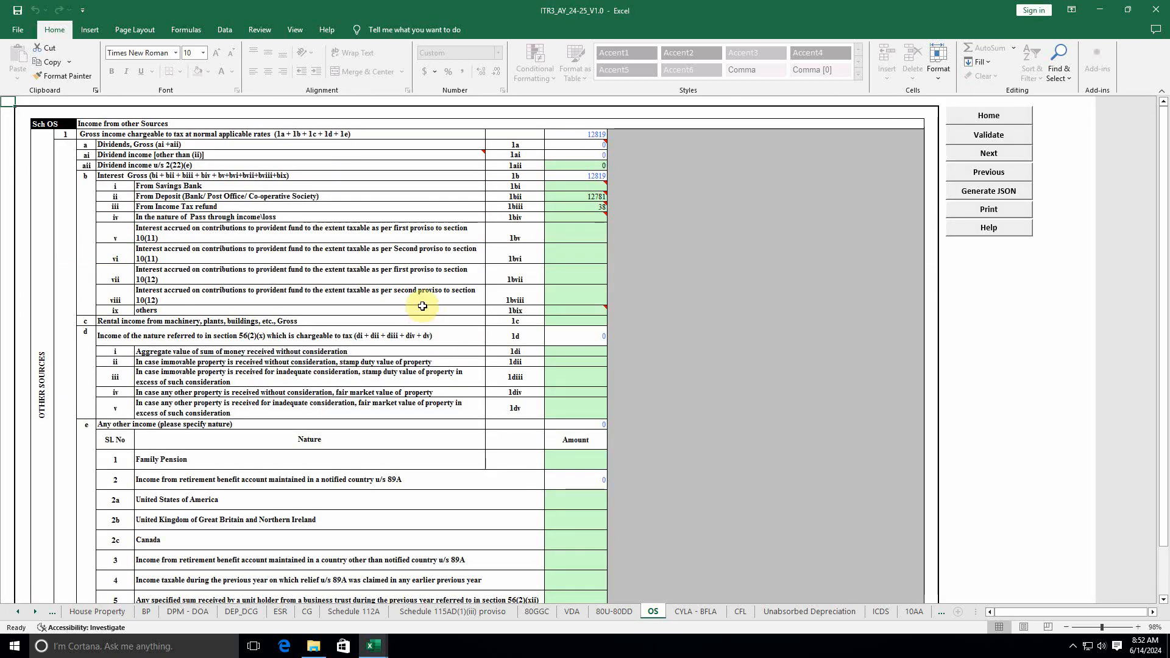
Step: Review the OS figures (deposit interest 12781, gross total 12819) and validate the sheet as OK
{"action": "mouse_move", "coordinate": [602, 209]}
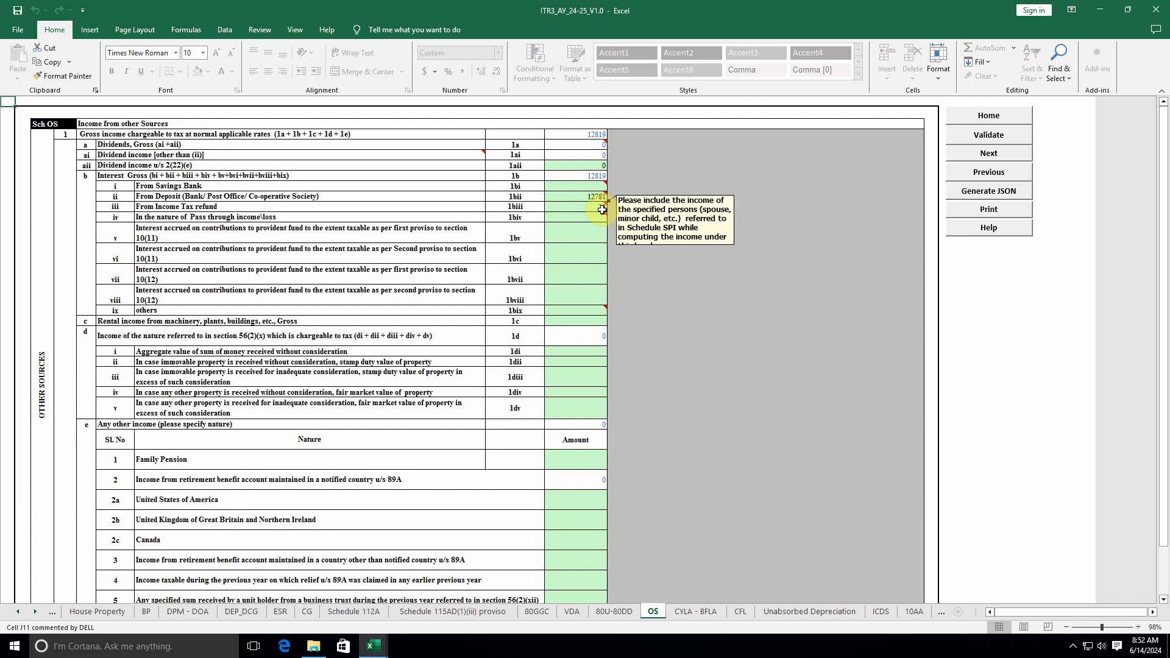
{"action": "left_click", "coordinate": [593, 195]}
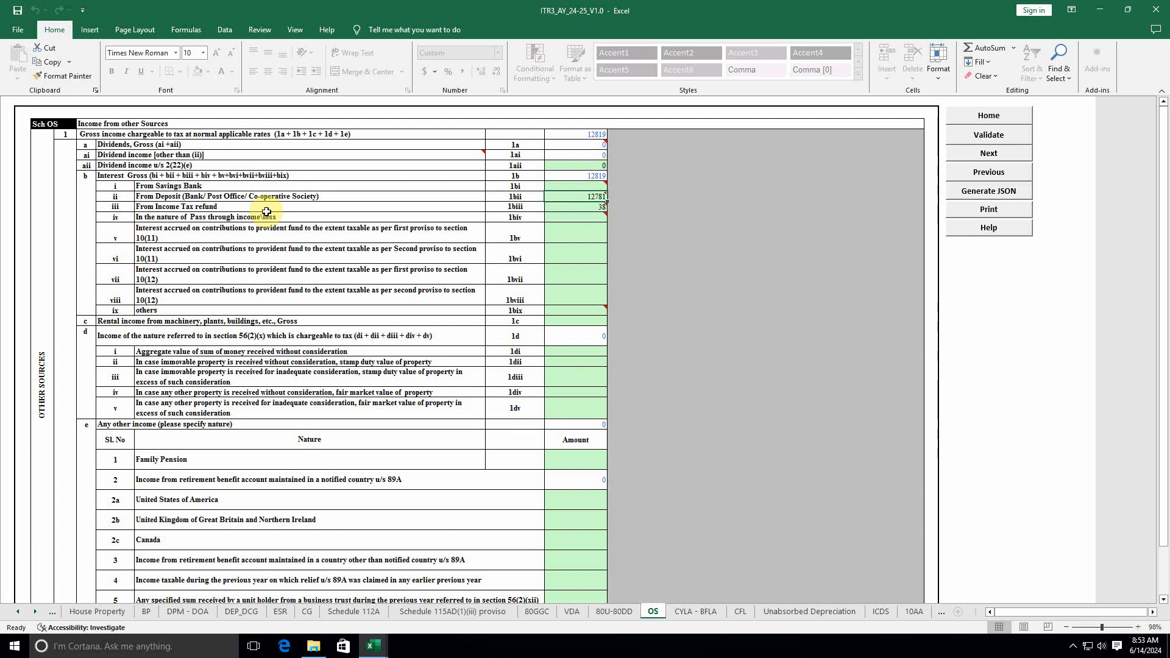
{"action": "left_click", "coordinate": [600, 207]}
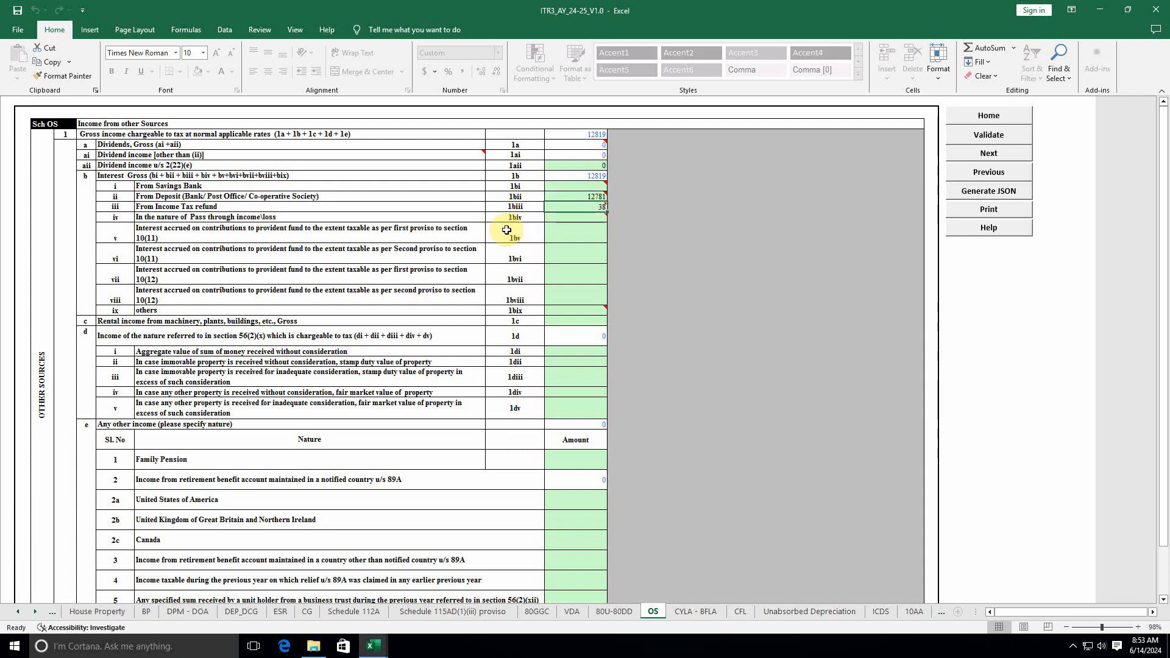
{"action": "left_click", "coordinate": [594, 134]}
{"action": "scroll", "coordinate": [544, 412], "scroll_direction": "down", "scroll_amount": 1}
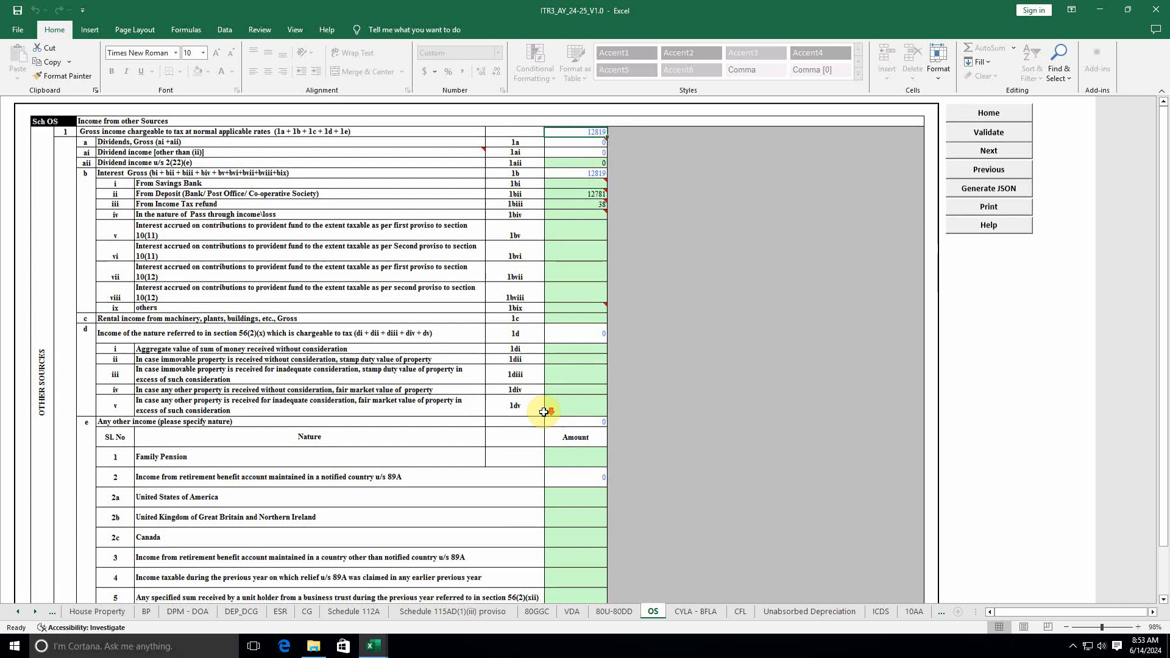
{"action": "scroll", "coordinate": [543, 412], "scroll_direction": "down", "scroll_amount": 15}
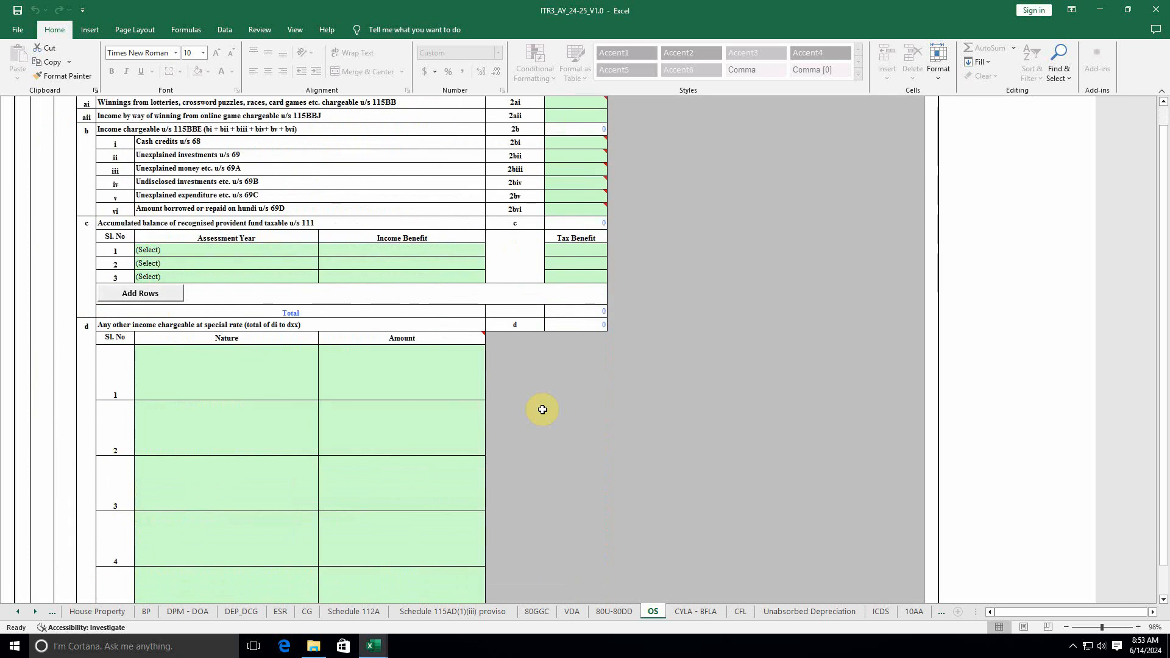
{"action": "scroll", "coordinate": [542, 409], "scroll_direction": "up", "scroll_amount": 15}
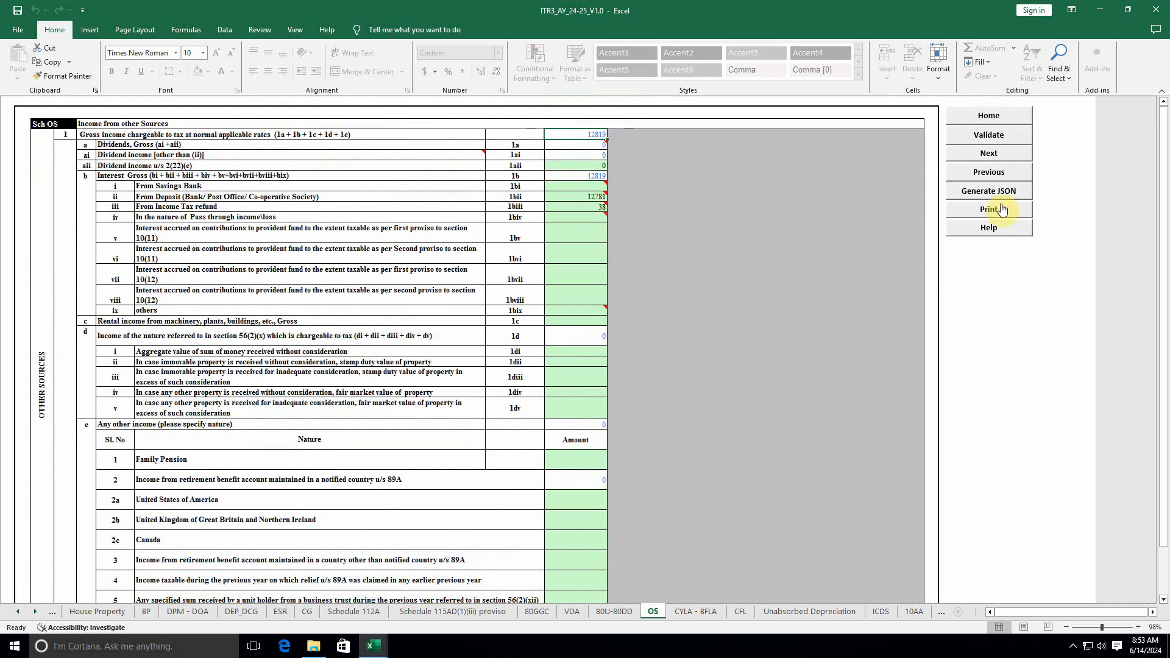
{"action": "left_click", "coordinate": [988, 135]}
{"action": "left_click", "coordinate": [580, 354]}
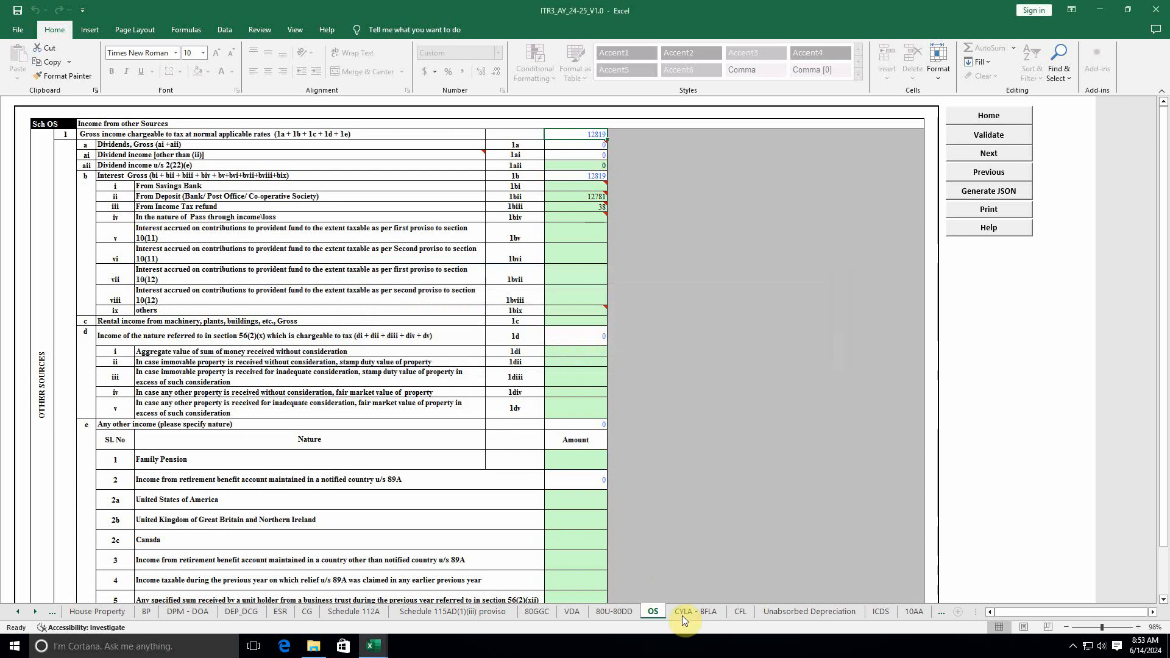
Step: Review the CYLA - BFLA sheet's remaining income total of 591525 and validate it as OK
{"action": "left_click", "coordinate": [682, 612]}
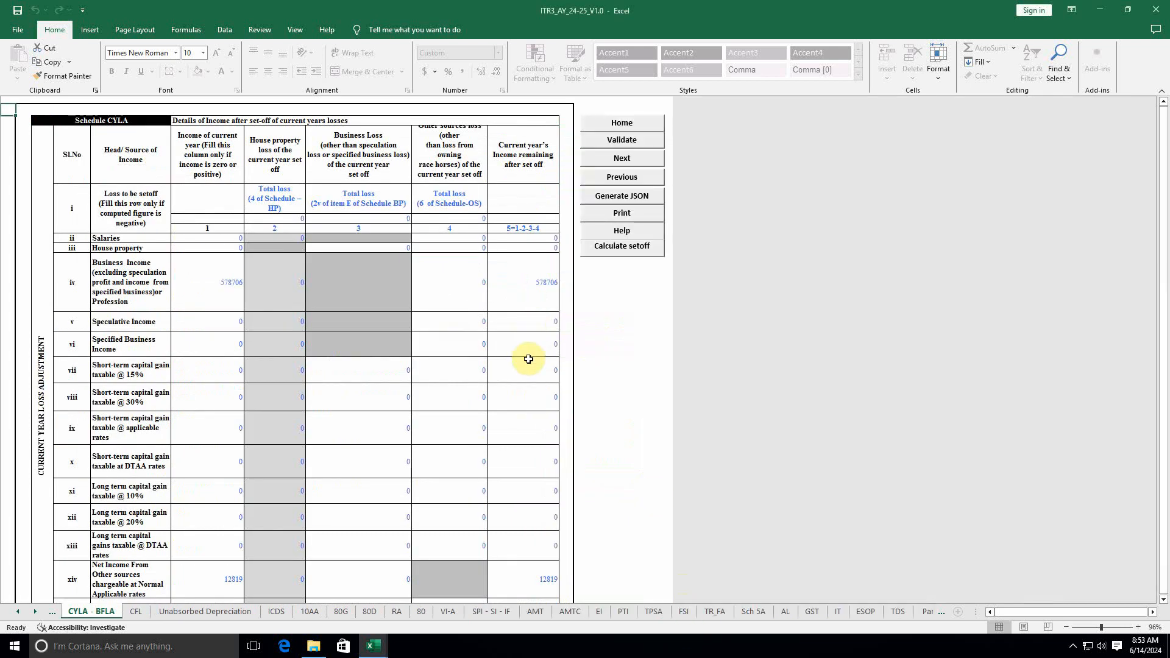
{"action": "scroll", "coordinate": [525, 359], "scroll_direction": "down", "scroll_amount": 3}
{"action": "scroll", "coordinate": [526, 358], "scroll_direction": "up", "scroll_amount": 3}
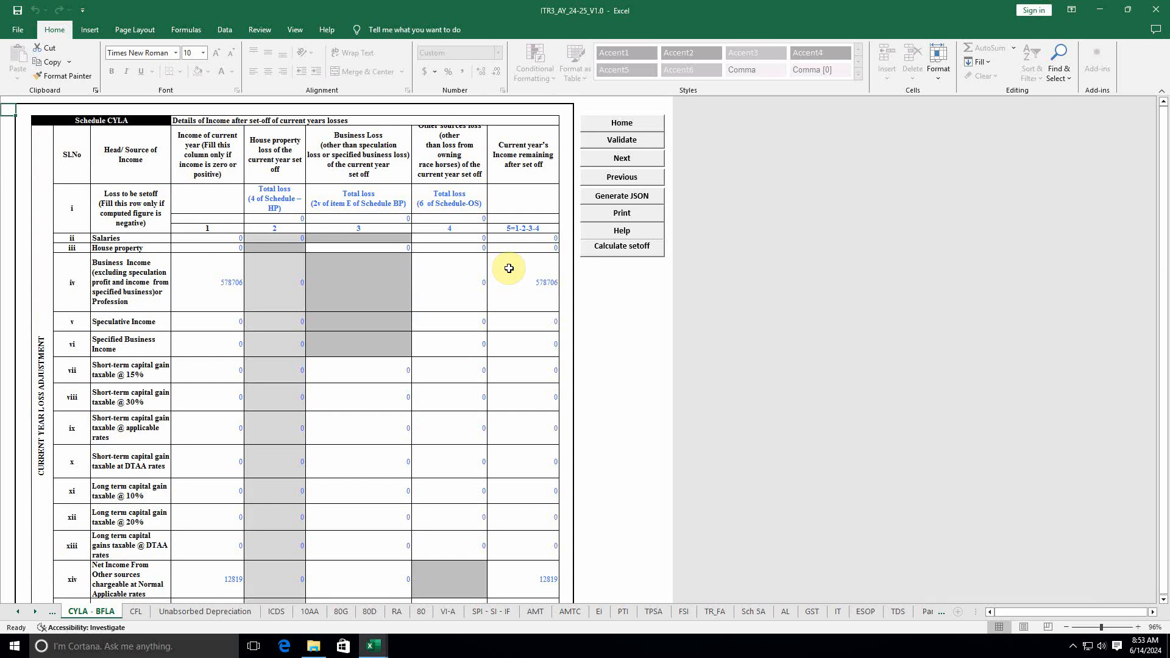
{"action": "scroll", "coordinate": [285, 323], "scroll_direction": "down", "scroll_amount": 8}
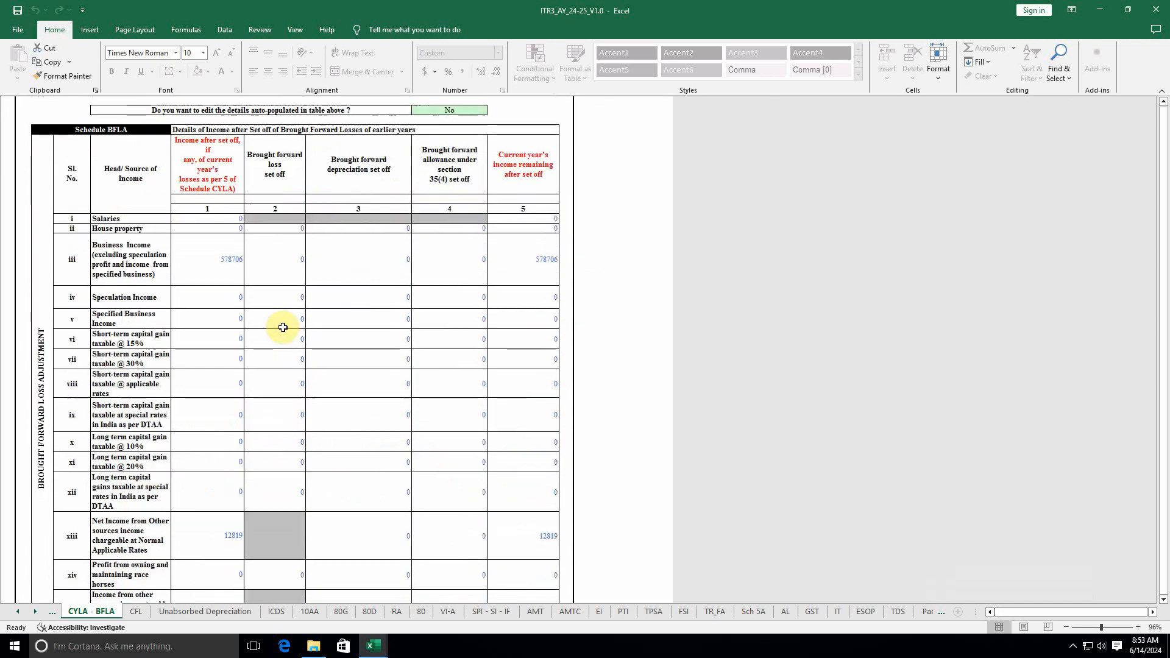
{"action": "scroll", "coordinate": [283, 327], "scroll_direction": "up", "scroll_amount": 3}
{"action": "scroll", "coordinate": [283, 327], "scroll_direction": "down", "scroll_amount": 10}
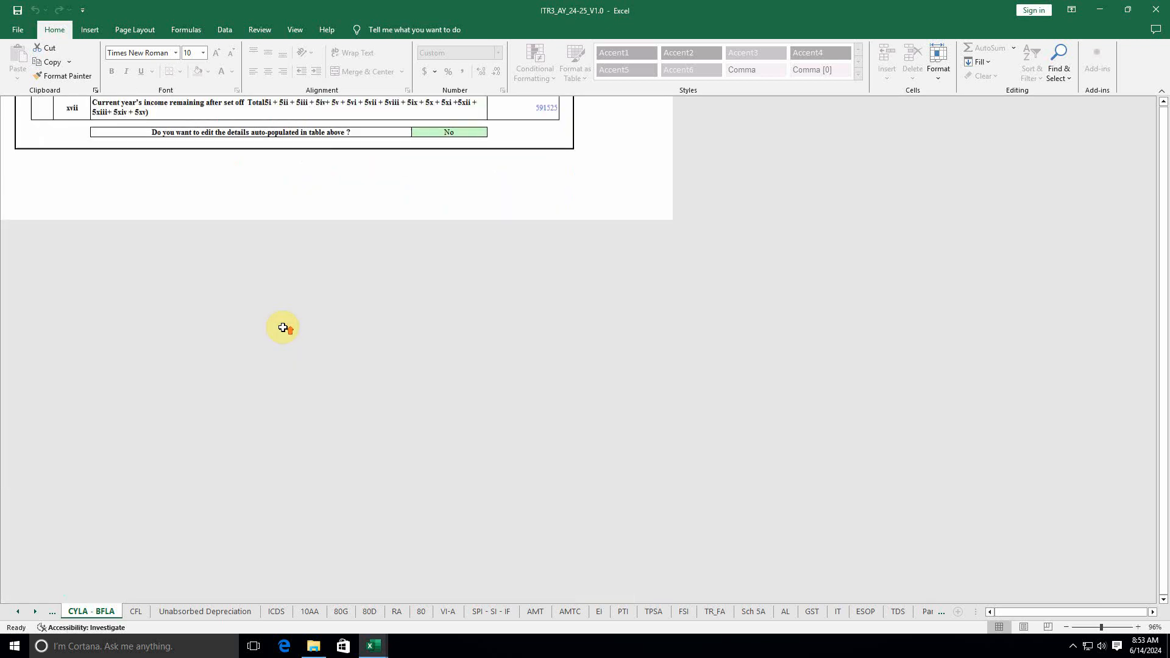
{"action": "scroll", "coordinate": [283, 328], "scroll_direction": "up", "scroll_amount": 4}
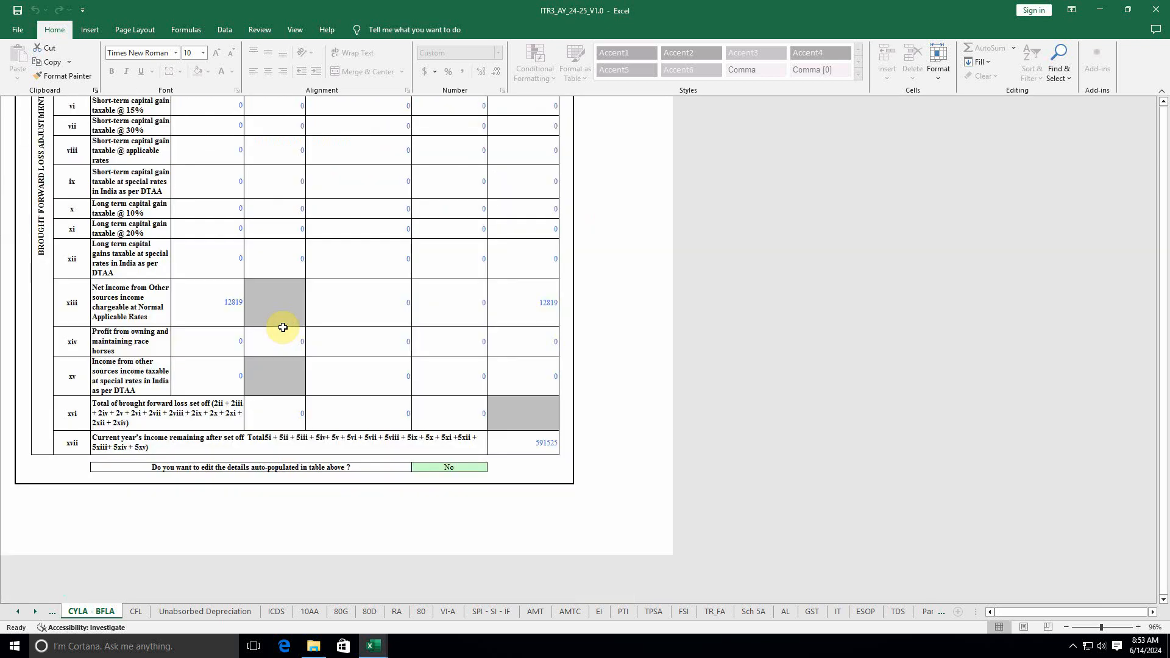
{"action": "left_click", "coordinate": [536, 439]}
{"action": "scroll", "coordinate": [440, 407], "scroll_direction": "up", "scroll_amount": 15}
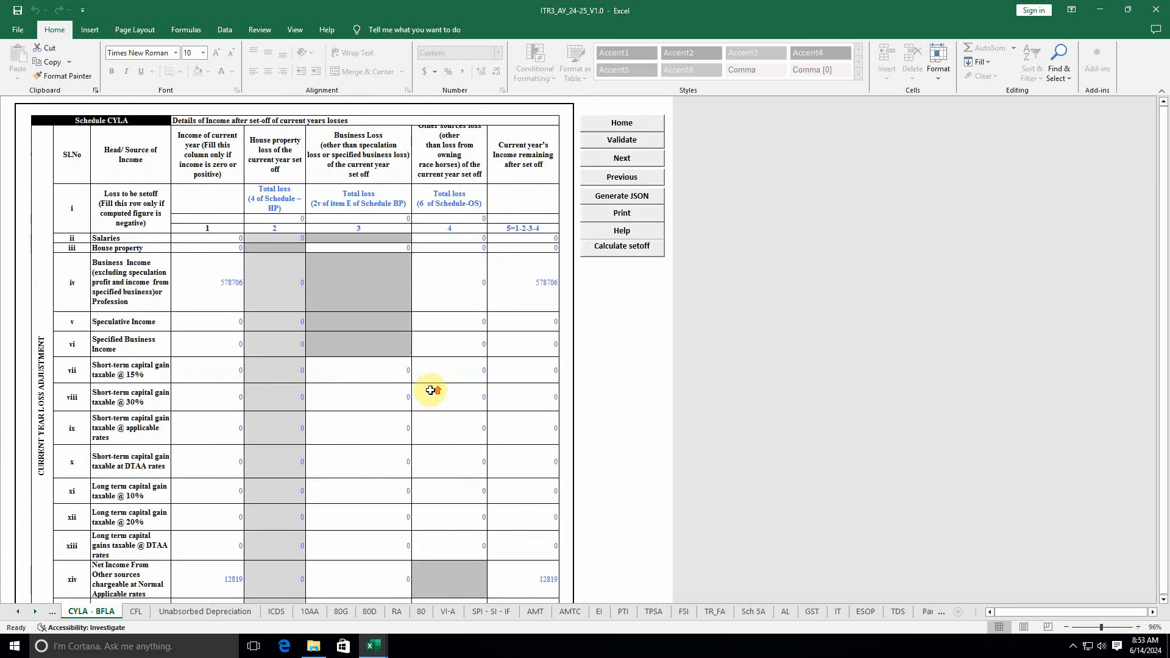
{"action": "left_click", "coordinate": [621, 139]}
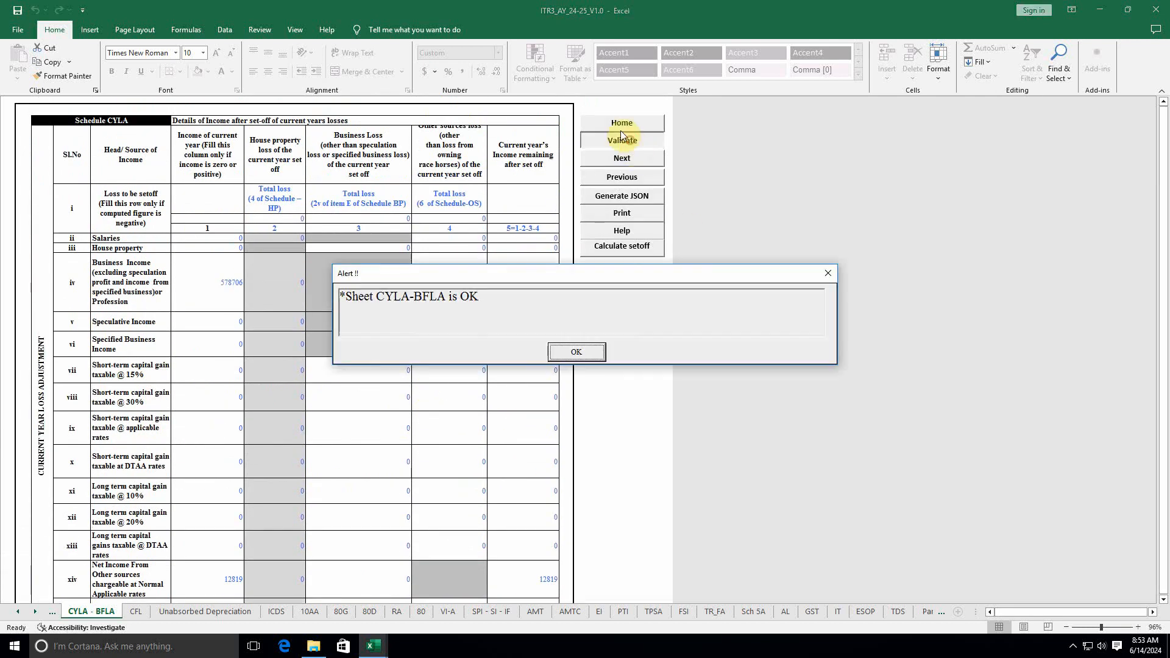
{"action": "left_click", "coordinate": [576, 352]}
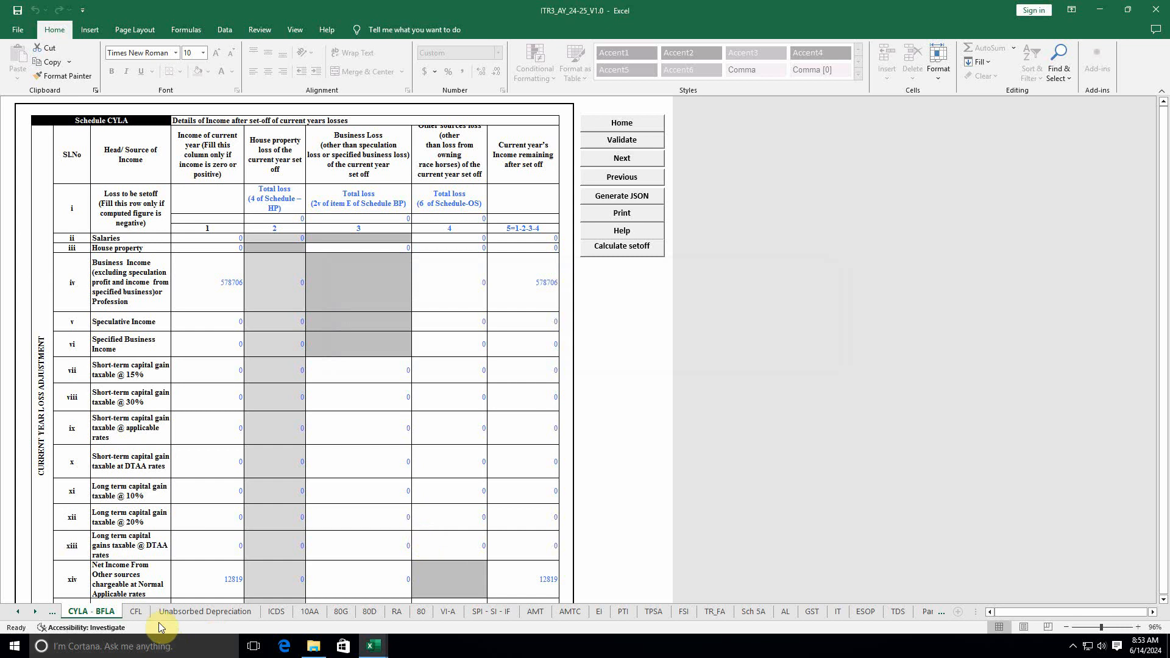
Step: Validate the CFL and Unabsorbed Depreciation sheets as OK
{"action": "left_click", "coordinate": [138, 613]}
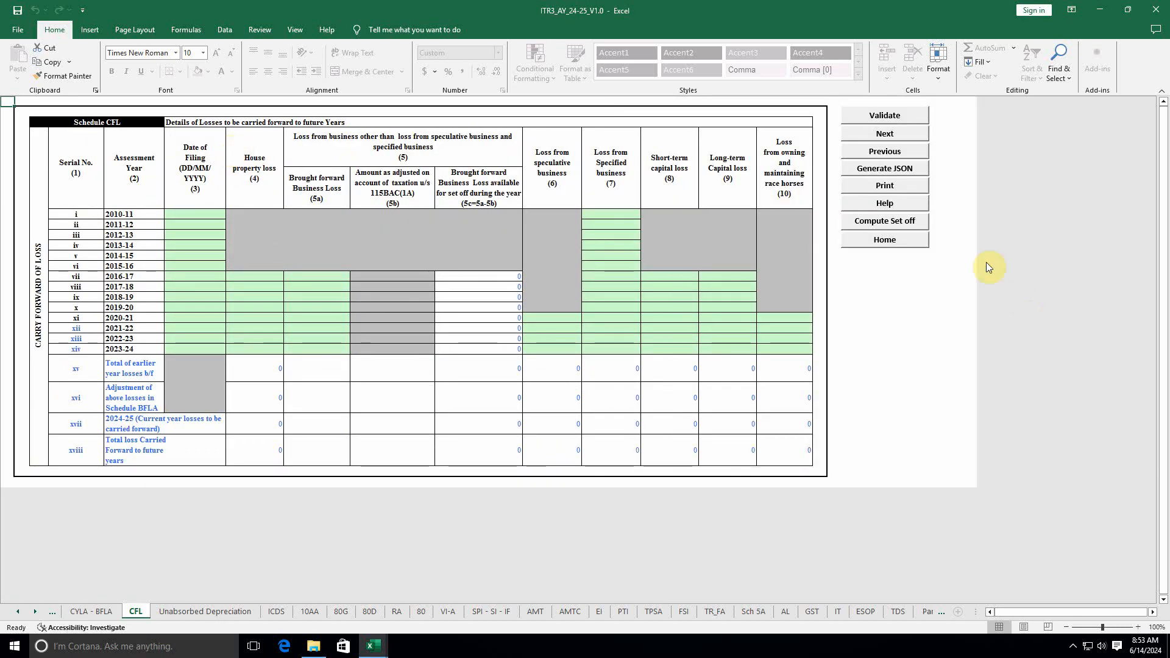
{"action": "left_click", "coordinate": [885, 133]}
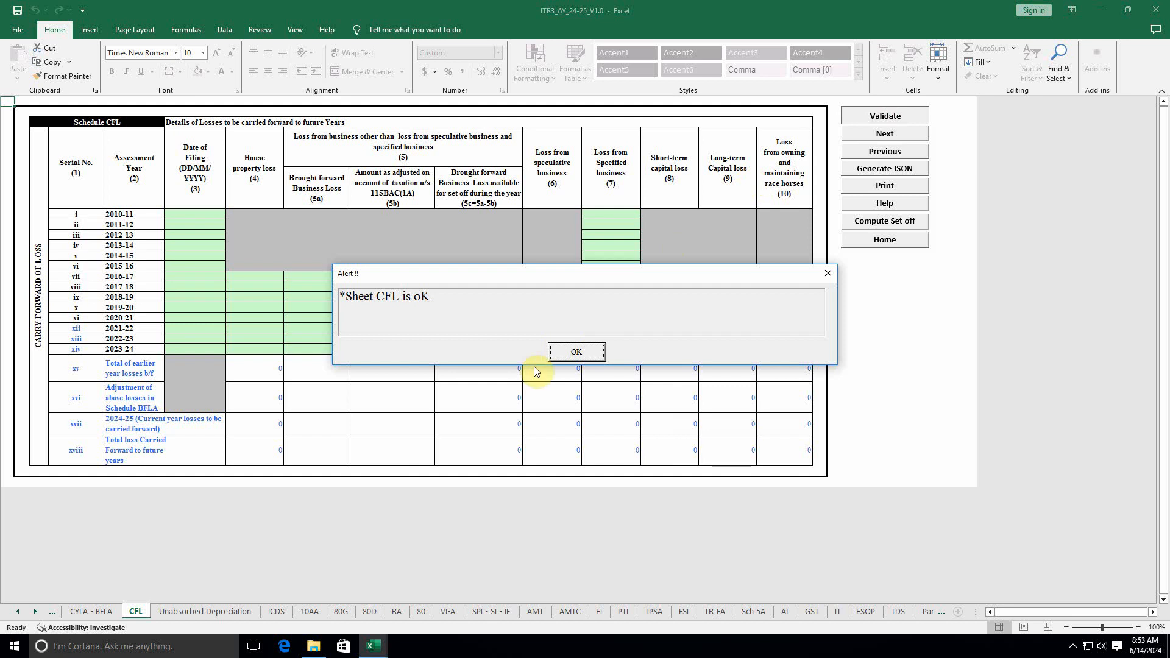
{"action": "left_click", "coordinate": [566, 349]}
{"action": "left_click", "coordinate": [218, 612]}
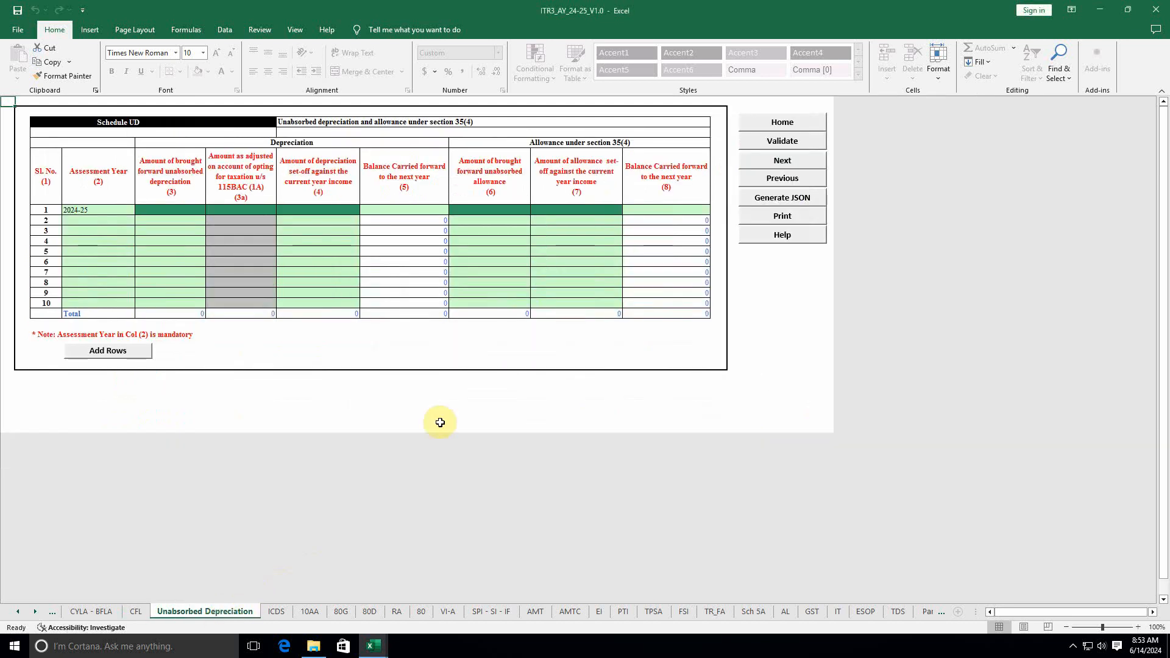
{"action": "left_click", "coordinate": [793, 141]}
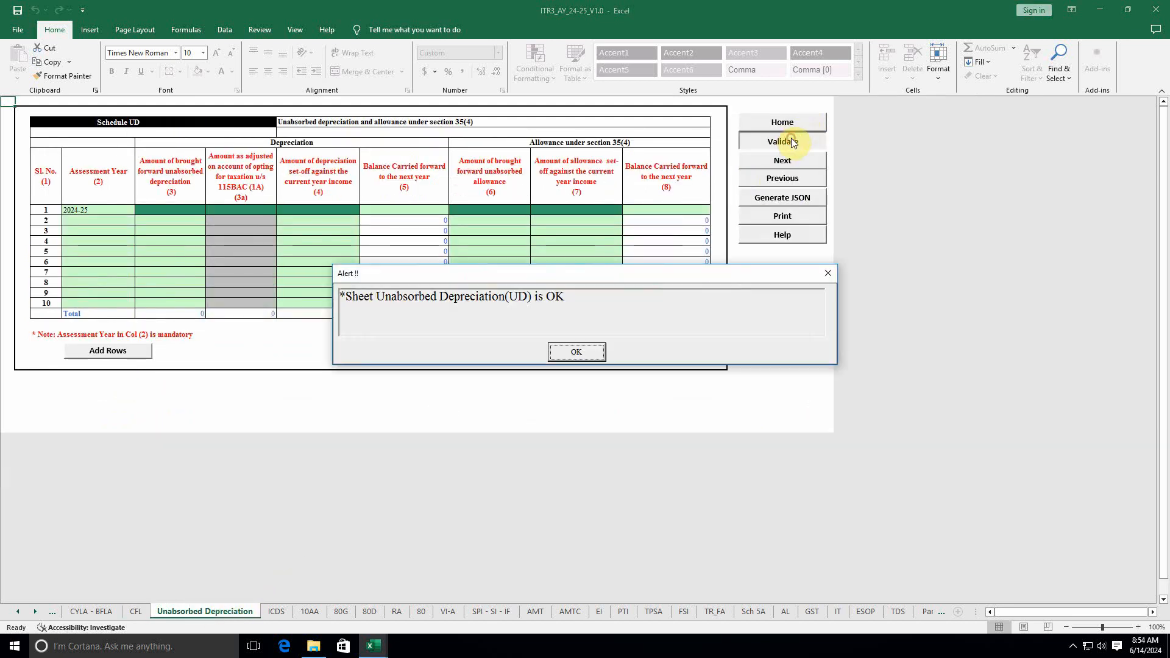
{"action": "left_click", "coordinate": [537, 349]}
Step: Validate the ICDS and 10AA sheets as OK
{"action": "left_click", "coordinate": [291, 611]}
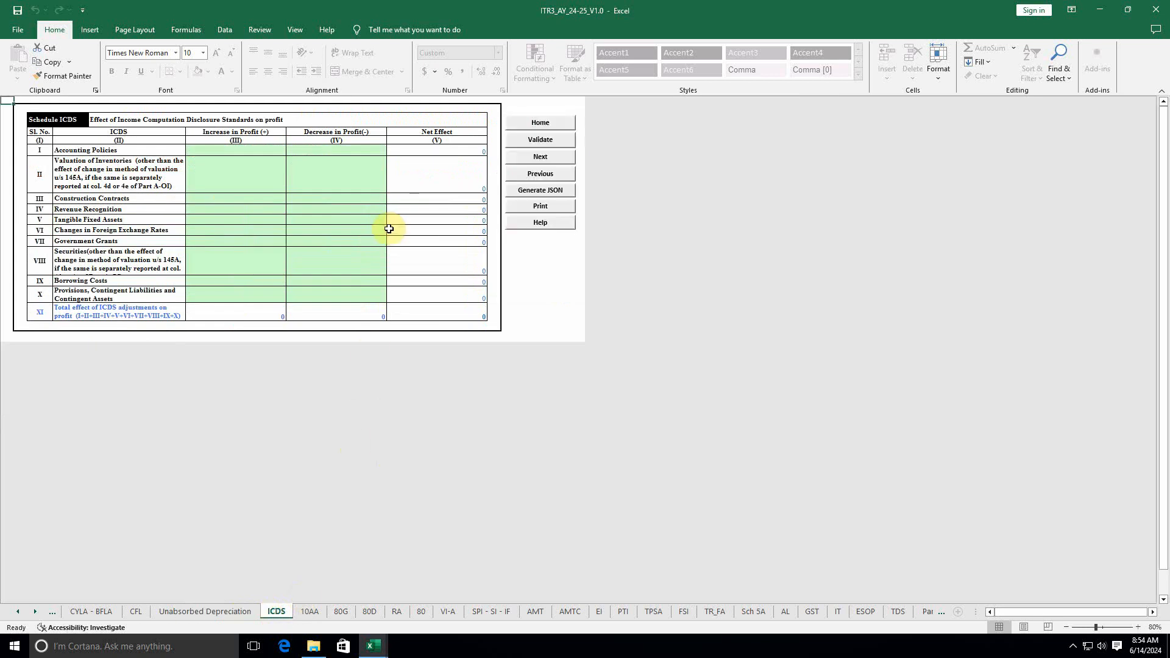
{"action": "left_click", "coordinate": [541, 139]}
{"action": "left_click", "coordinate": [559, 352]}
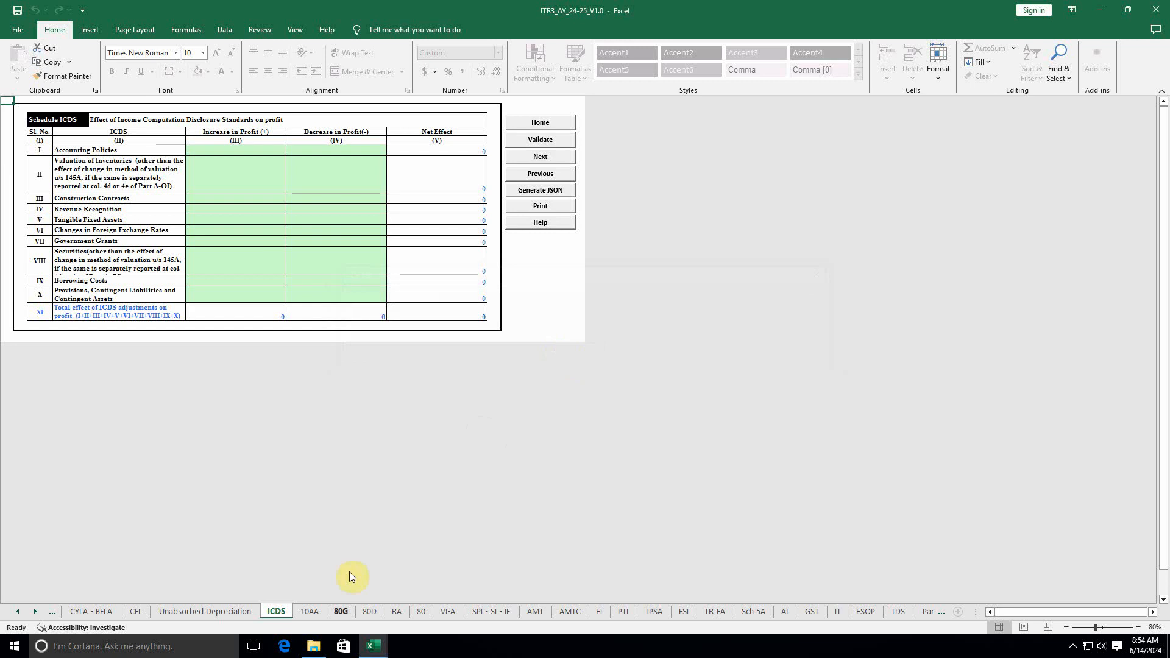
{"action": "left_click", "coordinate": [309, 612]}
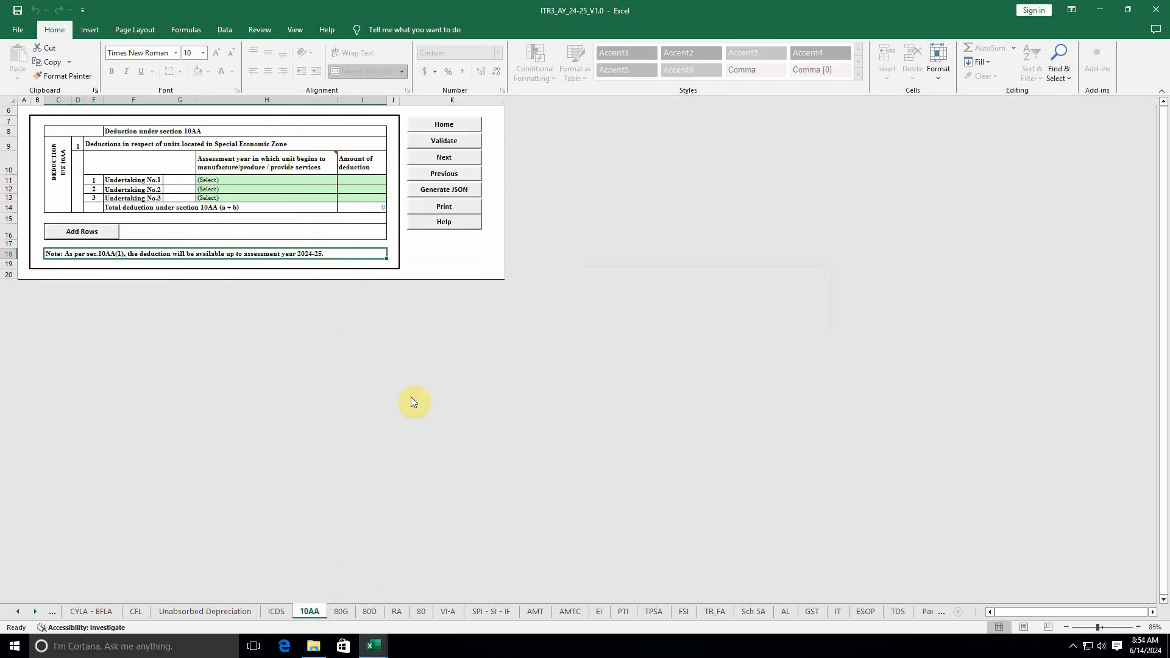
{"action": "left_click", "coordinate": [450, 142]}
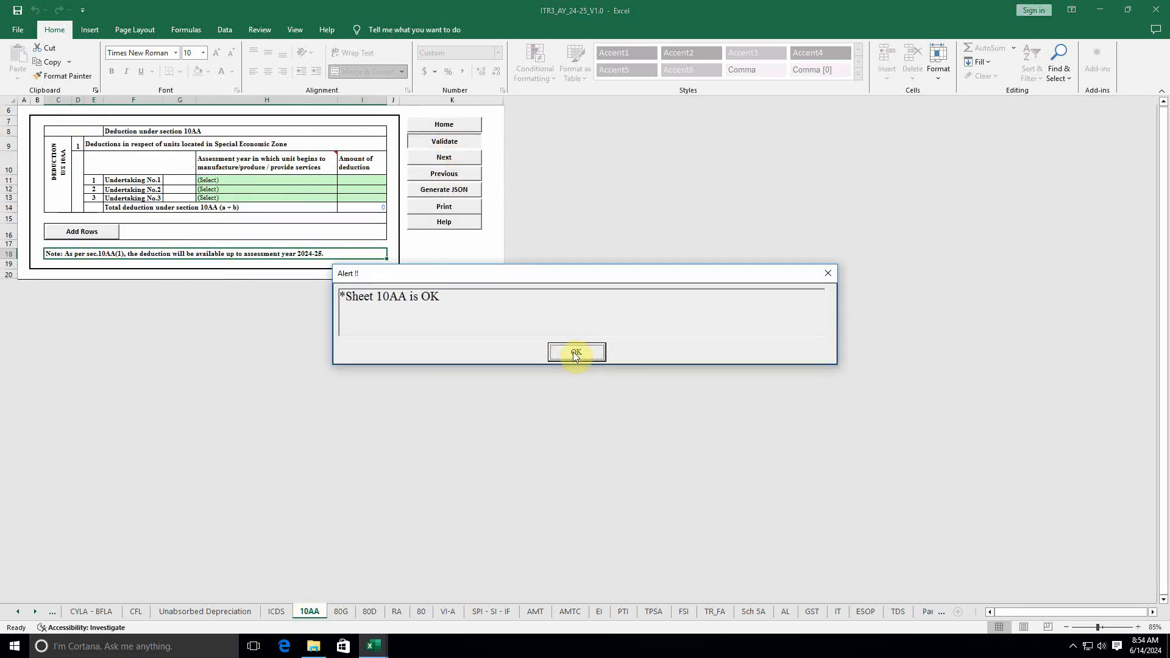
{"action": "left_click", "coordinate": [575, 354]}
Step: Validate the 80G and 80D sheets as OK
{"action": "left_click", "coordinate": [343, 612]}
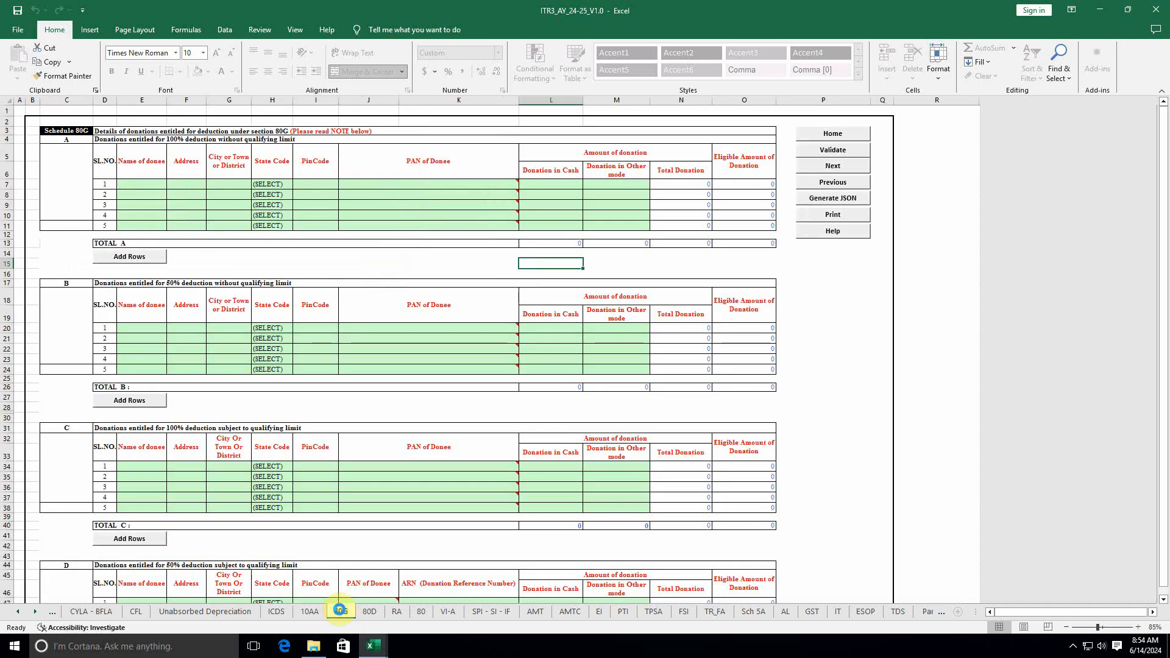
{"action": "left_click", "coordinate": [834, 151]}
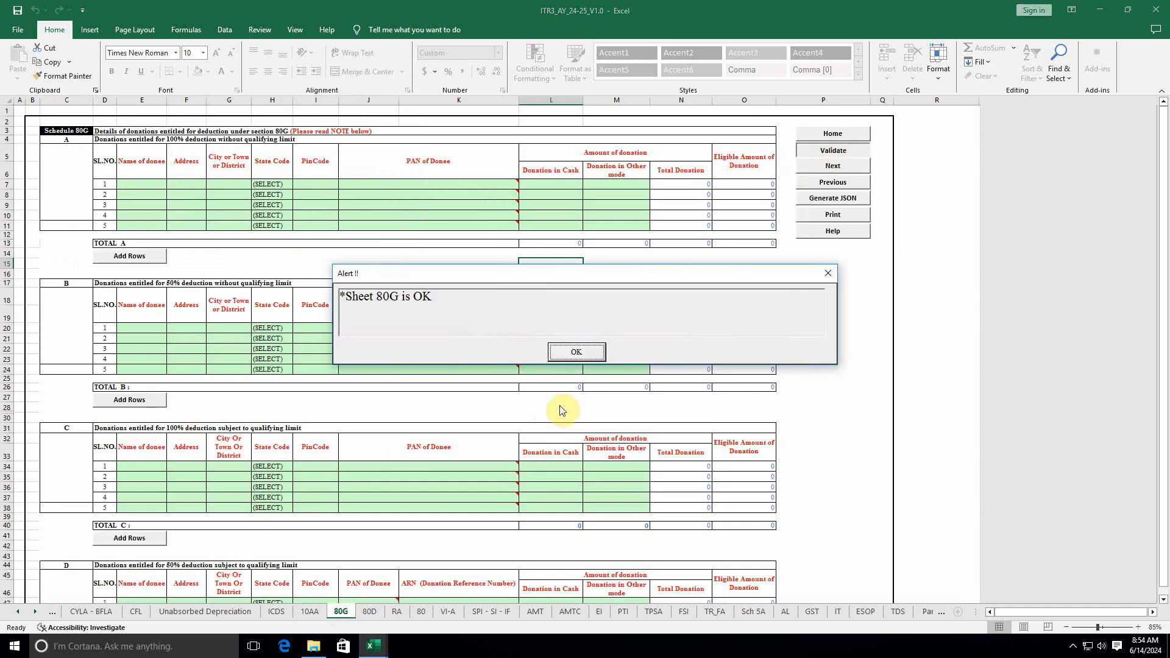
{"action": "left_click", "coordinate": [570, 353]}
{"action": "left_click", "coordinate": [383, 611]}
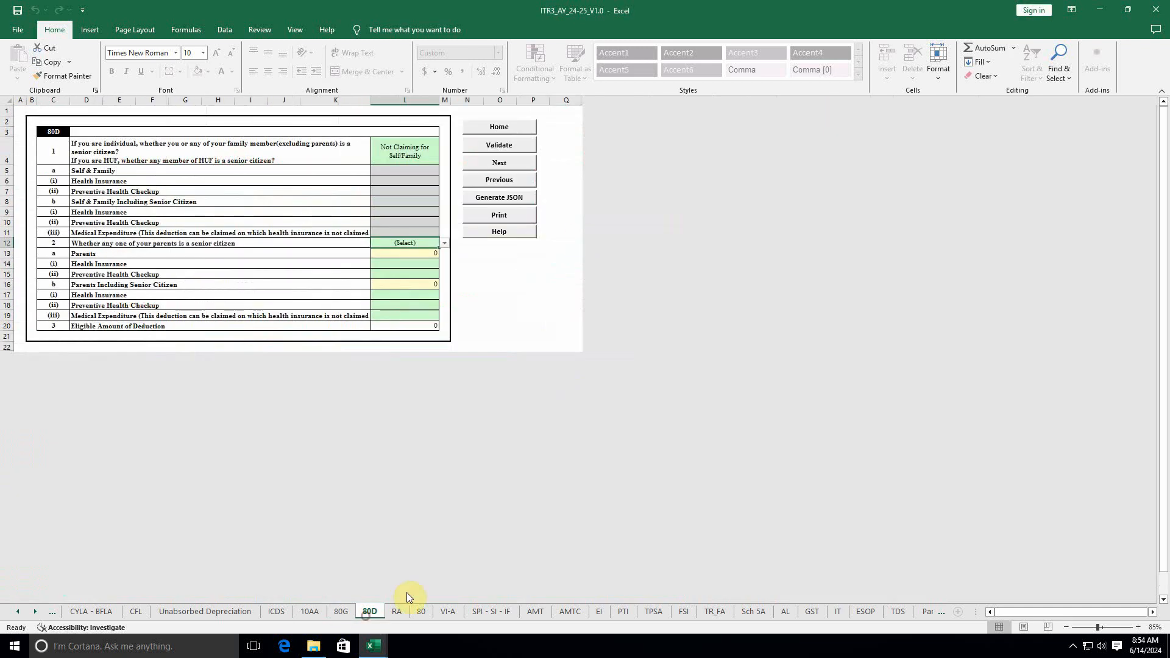
{"action": "left_click", "coordinate": [506, 146]}
{"action": "left_click", "coordinate": [595, 356]}
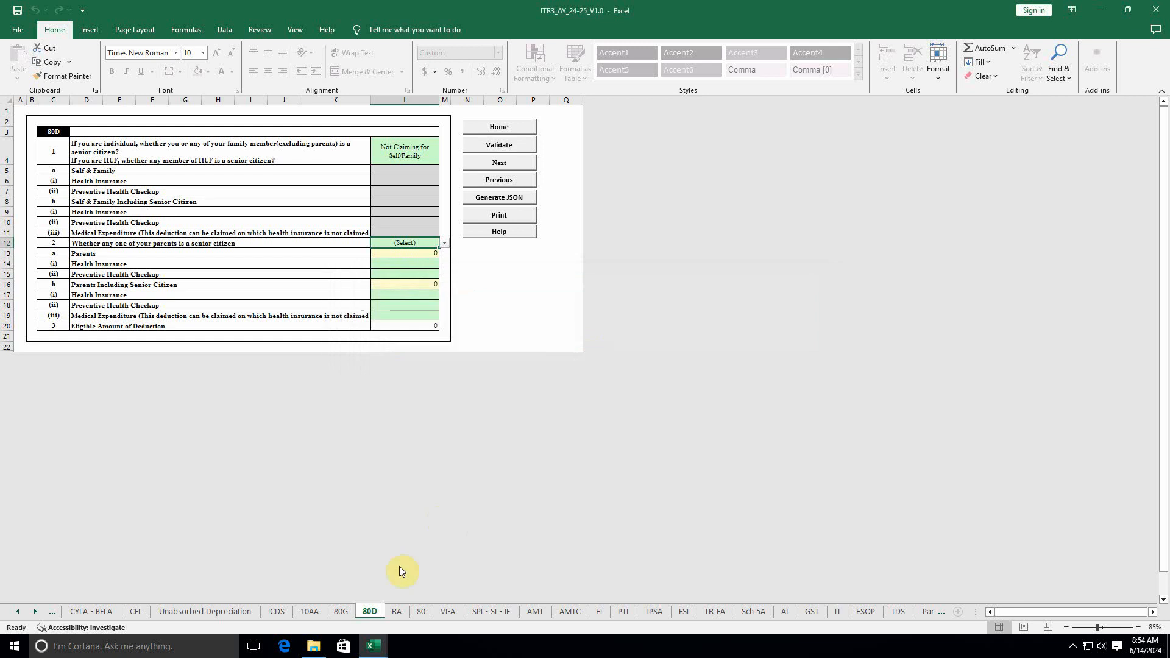
Step: Validate the RA and 80 sheets as OK
{"action": "left_click", "coordinate": [397, 611]}
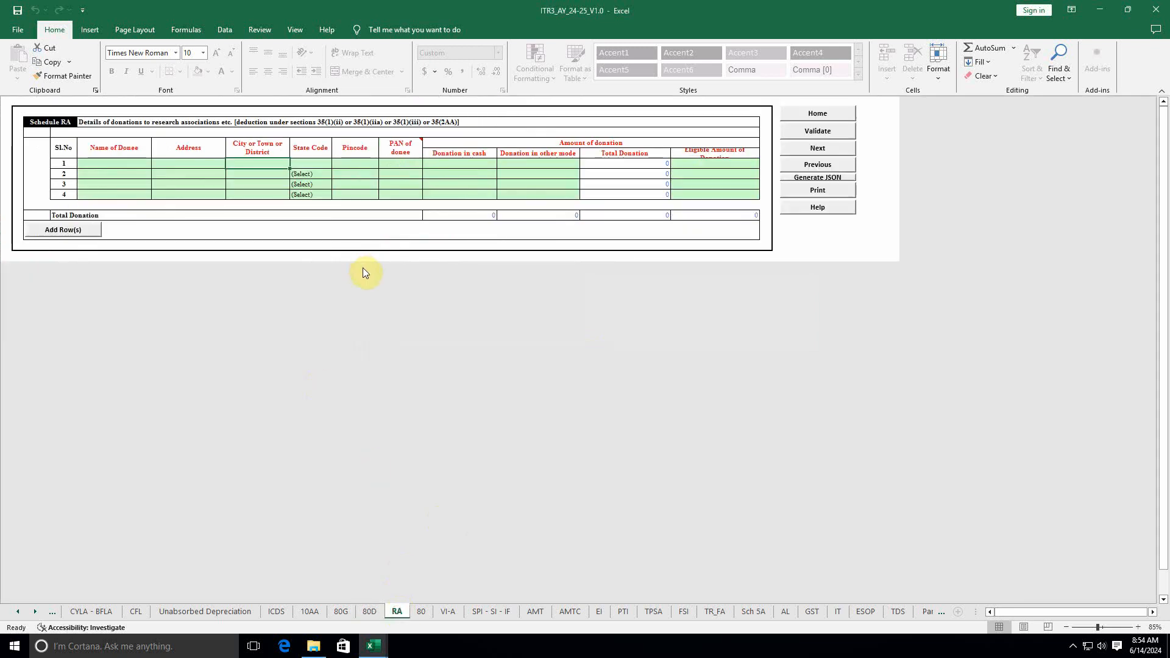
{"action": "left_click", "coordinate": [827, 131]}
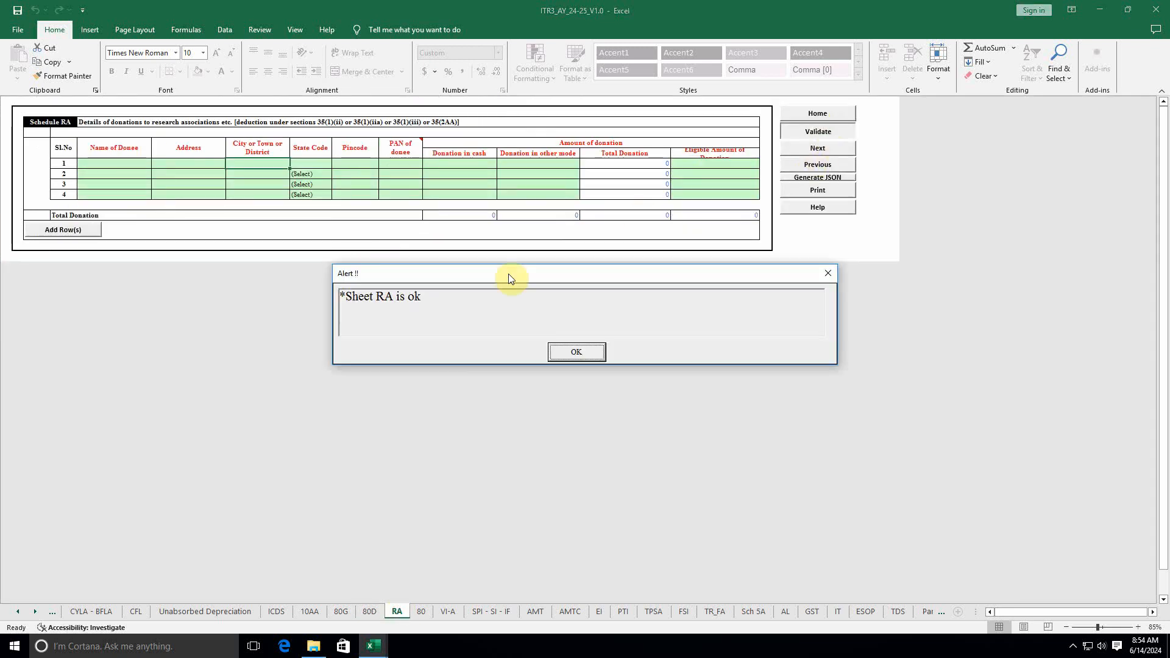
{"action": "left_click", "coordinate": [554, 355]}
{"action": "left_click", "coordinate": [422, 612]}
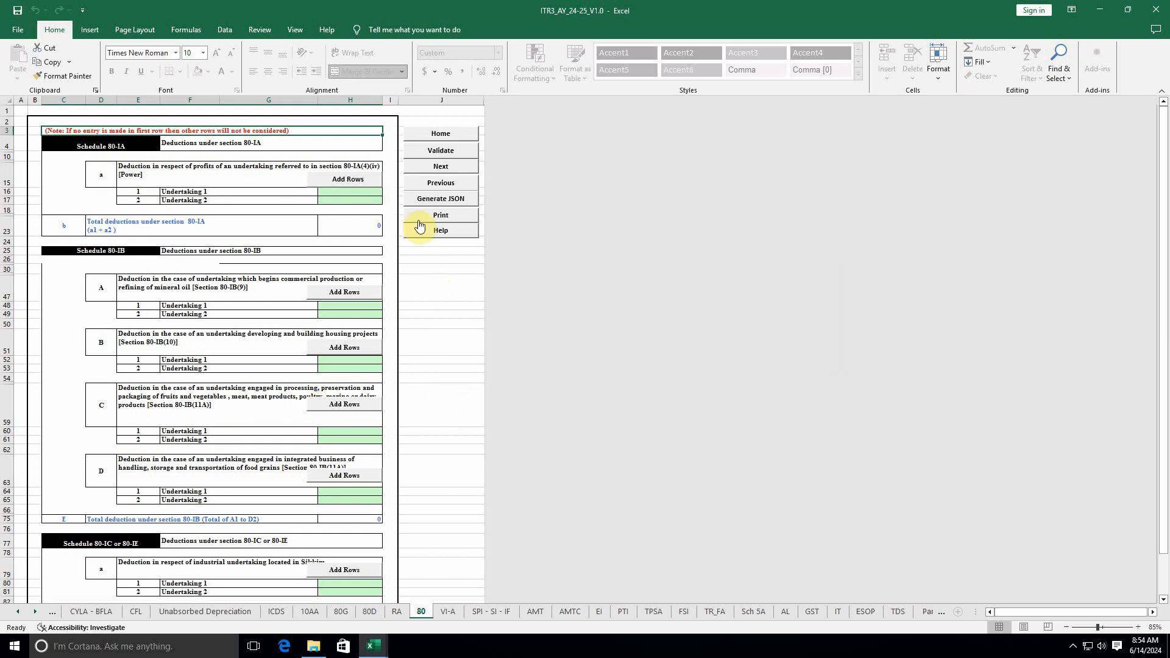
{"action": "left_click", "coordinate": [440, 167]}
{"action": "left_click", "coordinate": [571, 353]}
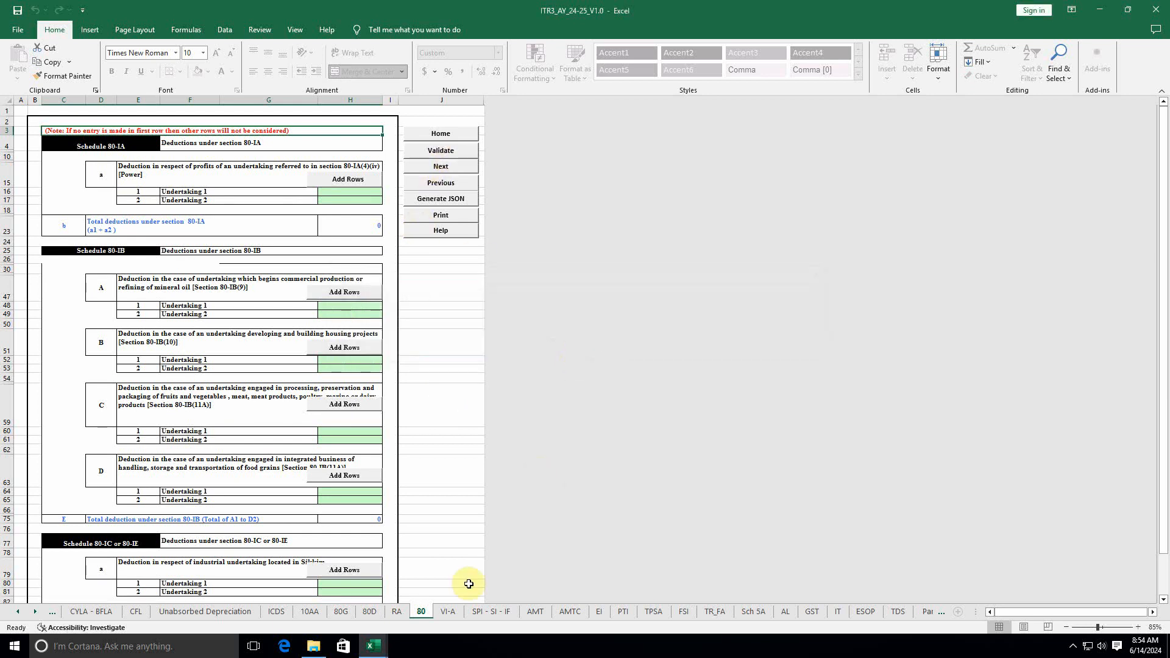
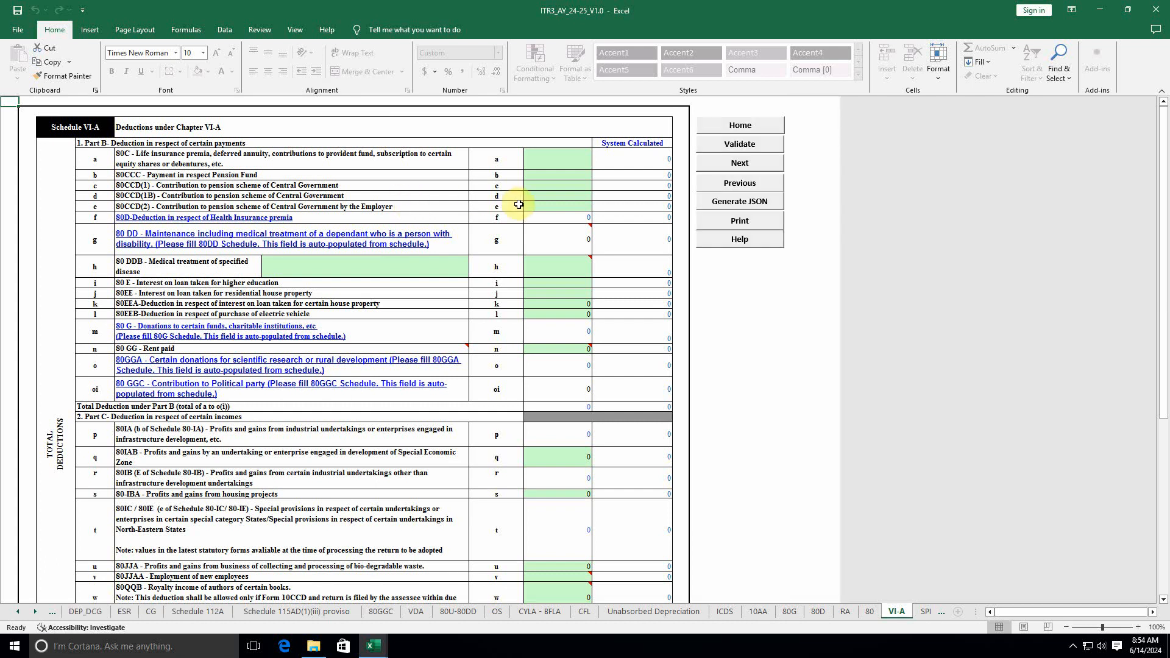
Step: Validate the VI-A schedule as OK
{"action": "scroll", "coordinate": [549, 274], "scroll_direction": "down", "scroll_amount": 5}
{"action": "scroll", "coordinate": [596, 384], "scroll_direction": "up", "scroll_amount": 5}
{"action": "scroll", "coordinate": [676, 323], "scroll_direction": "down", "scroll_amount": 3}
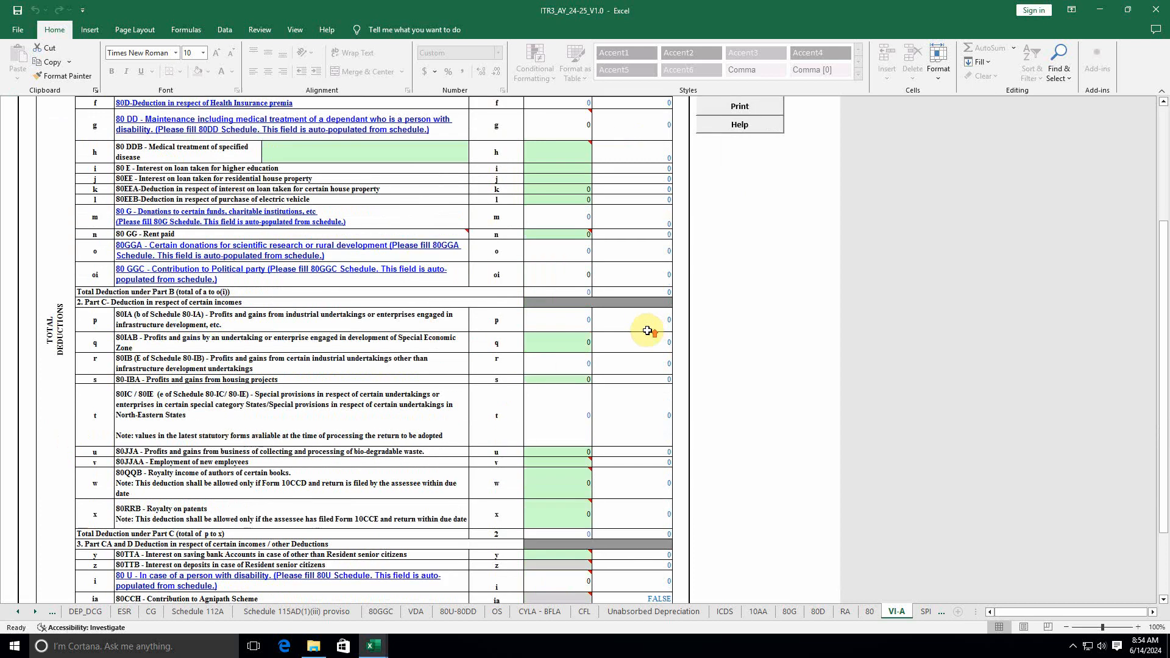
{"action": "scroll", "coordinate": [647, 330], "scroll_direction": "up", "scroll_amount": 3}
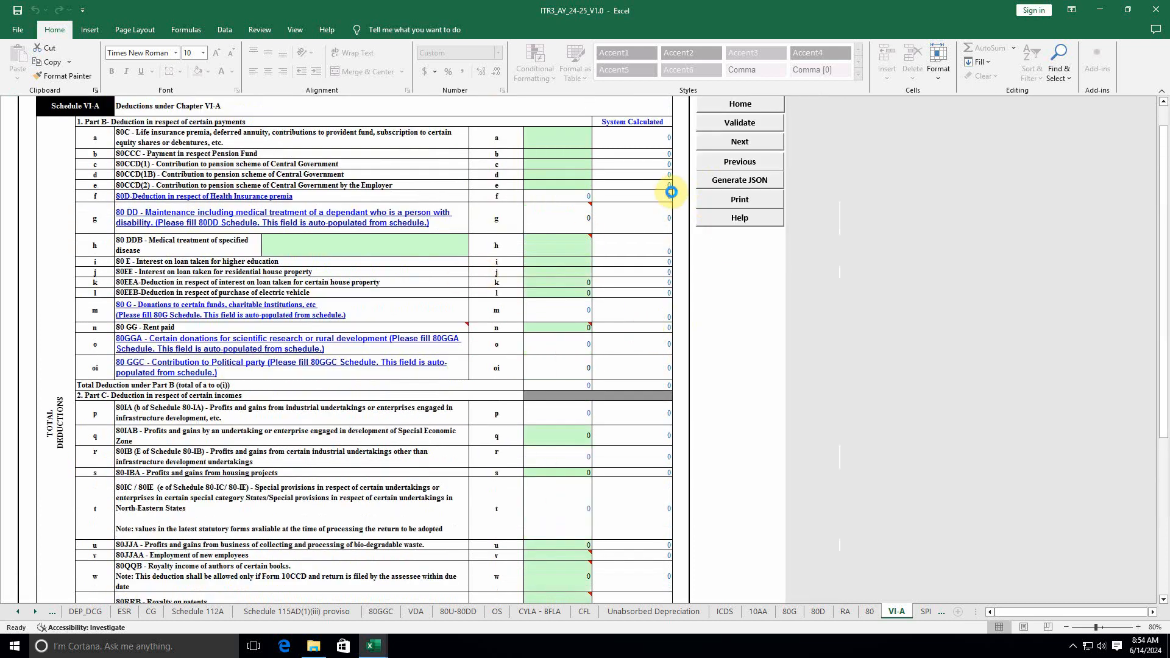
{"action": "left_click", "coordinate": [740, 123]}
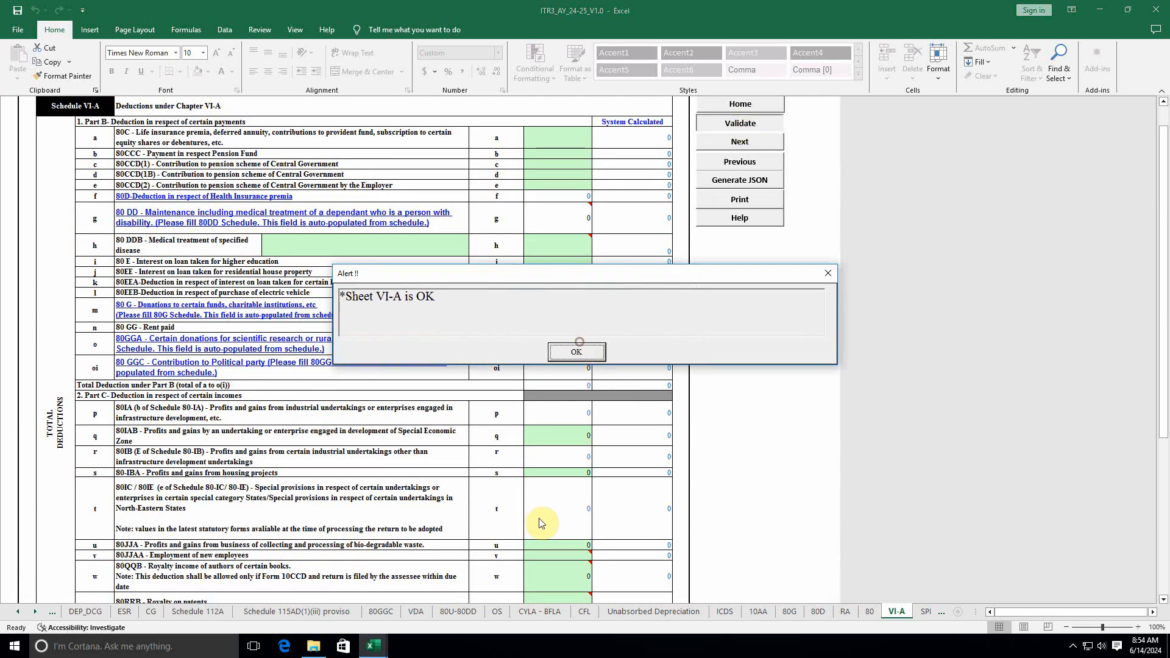
{"action": "left_click", "coordinate": [576, 352]}
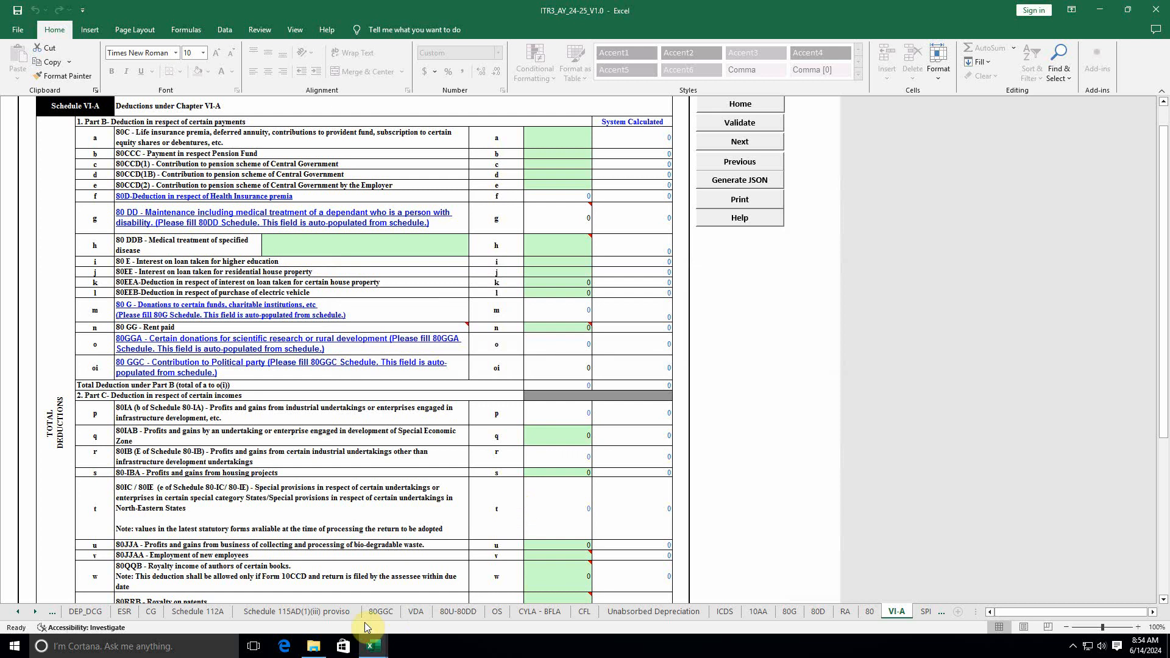
Step: Bring later sheet tabs into view and validate the SPI-SI-IF schedule as OK
{"action": "left_click", "coordinate": [36, 612]}
{"action": "left_click", "coordinate": [35, 612]}
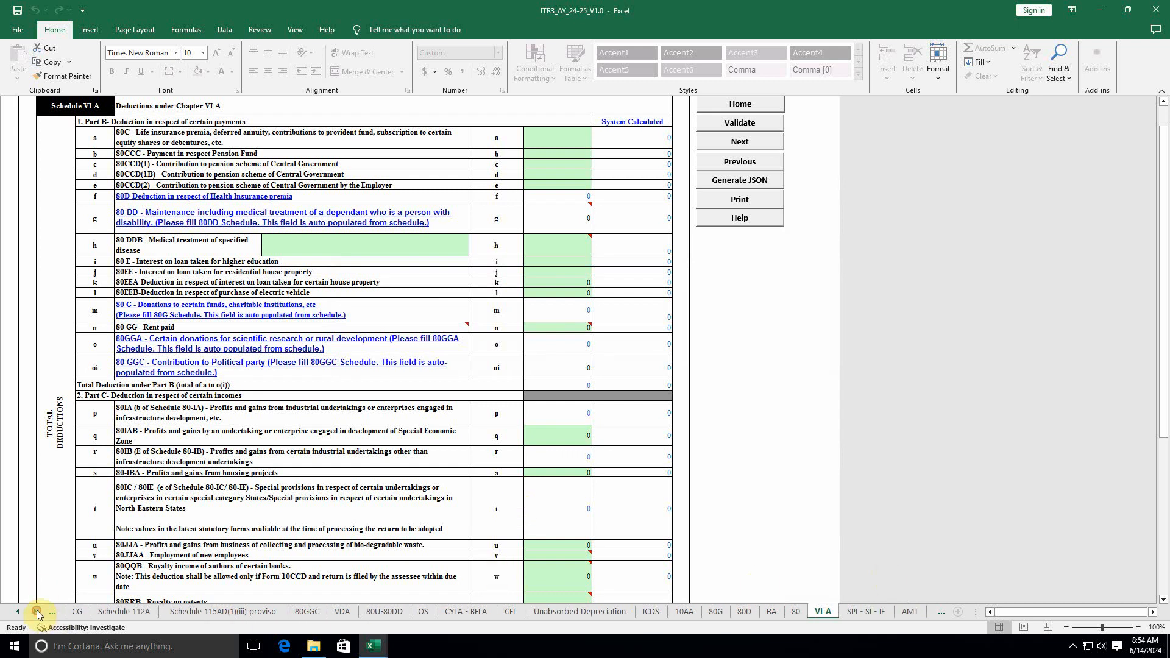
{"action": "left_click", "coordinate": [36, 612]}
{"action": "left_click", "coordinate": [36, 612]}
{"action": "left_click", "coordinate": [37, 612]}
{"action": "left_click", "coordinate": [37, 612]}
{"action": "left_click", "coordinate": [37, 612]}
{"action": "left_click", "coordinate": [36, 612]}
{"action": "left_click", "coordinate": [36, 612]}
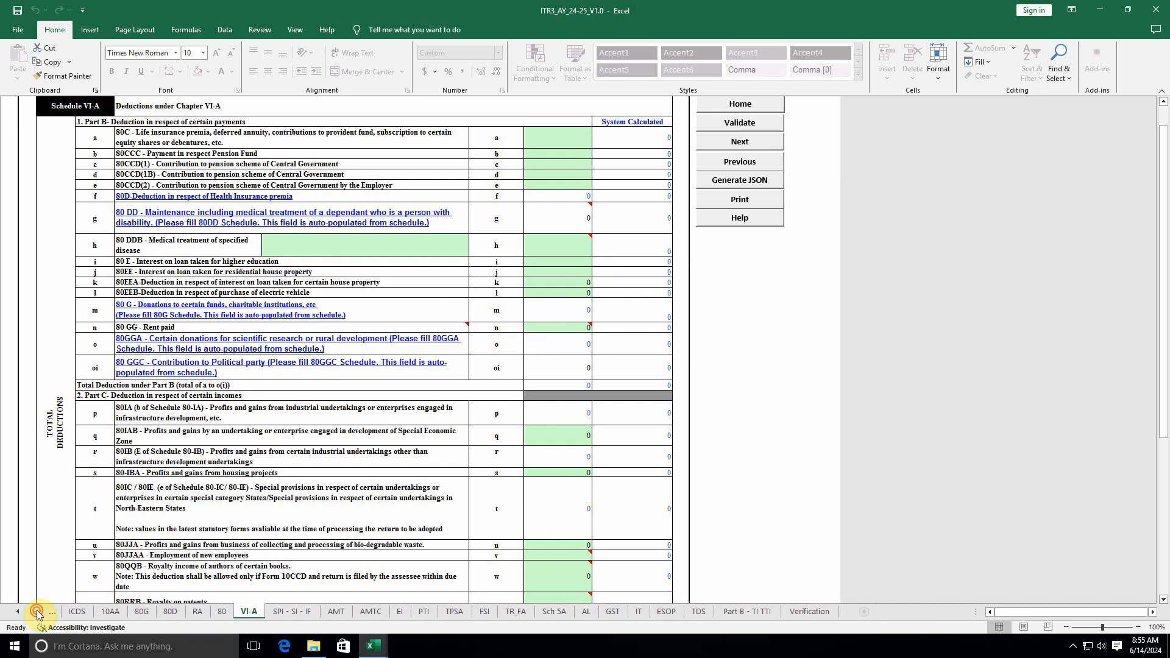
{"action": "left_click", "coordinate": [299, 612]}
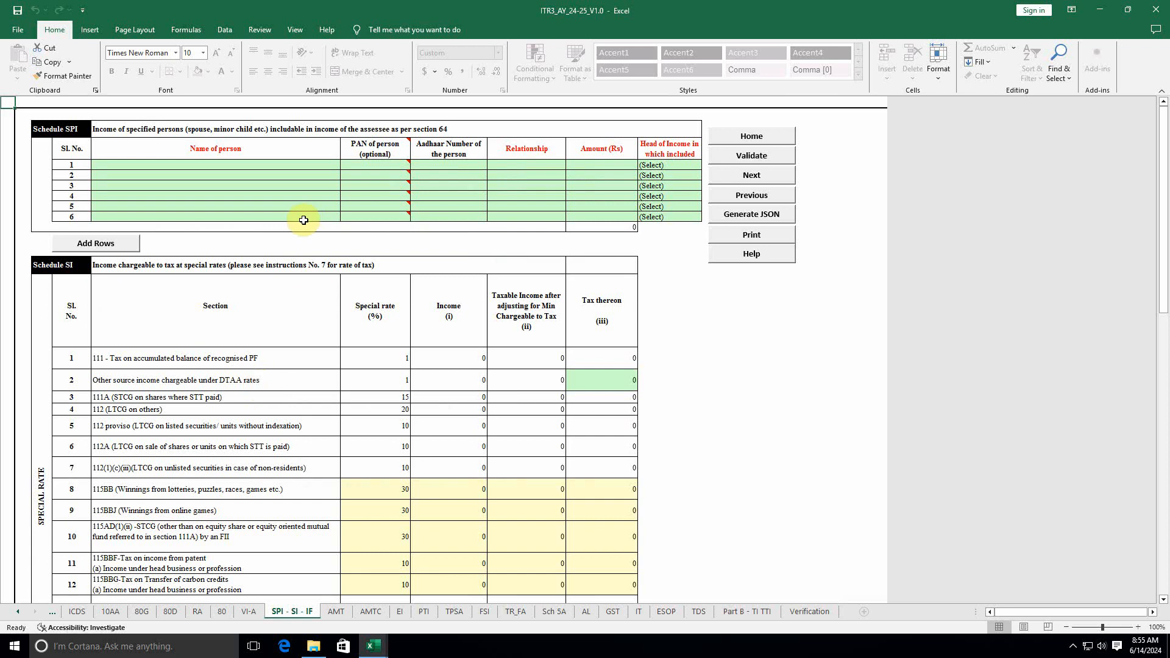
{"action": "left_click", "coordinate": [765, 156]}
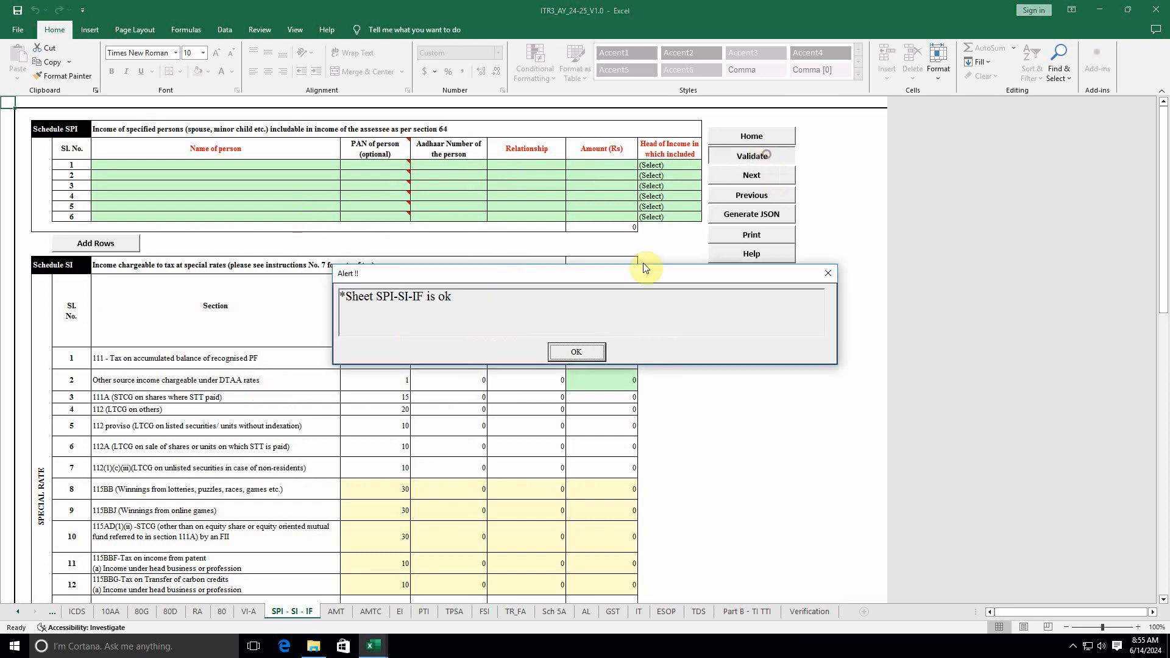
{"action": "left_click", "coordinate": [578, 352]}
Step: Validate the AMT and AMTC schedules as OK, then go to Schedule EI
{"action": "left_click", "coordinate": [342, 613]}
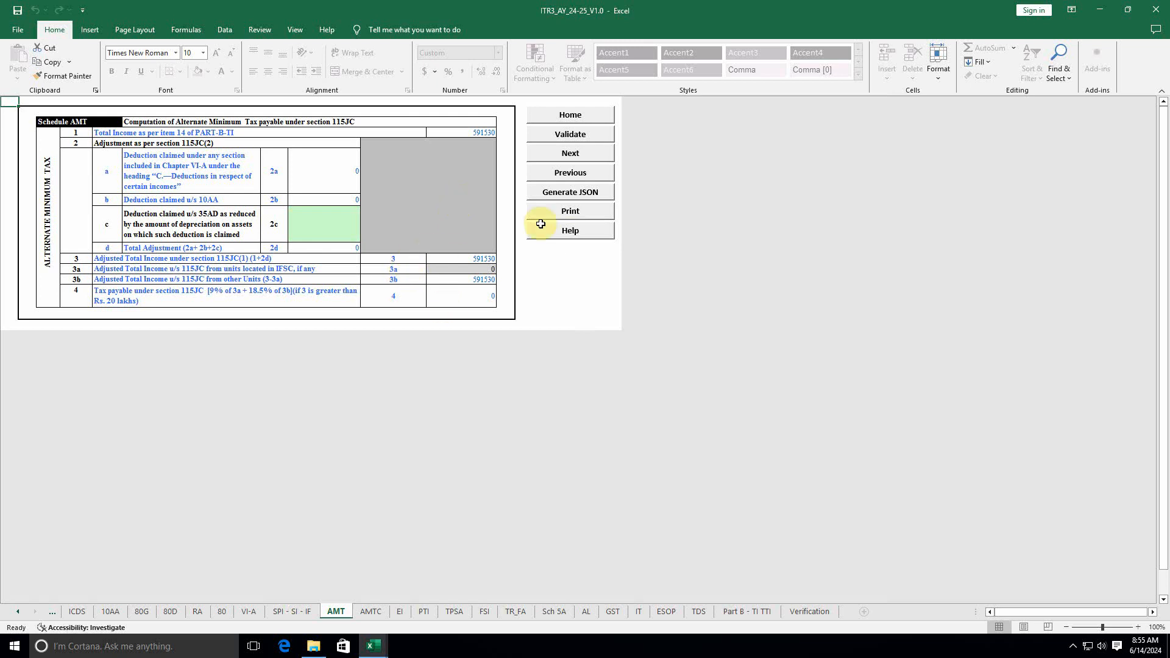
{"action": "left_click", "coordinate": [584, 138]}
{"action": "left_click", "coordinate": [565, 351]}
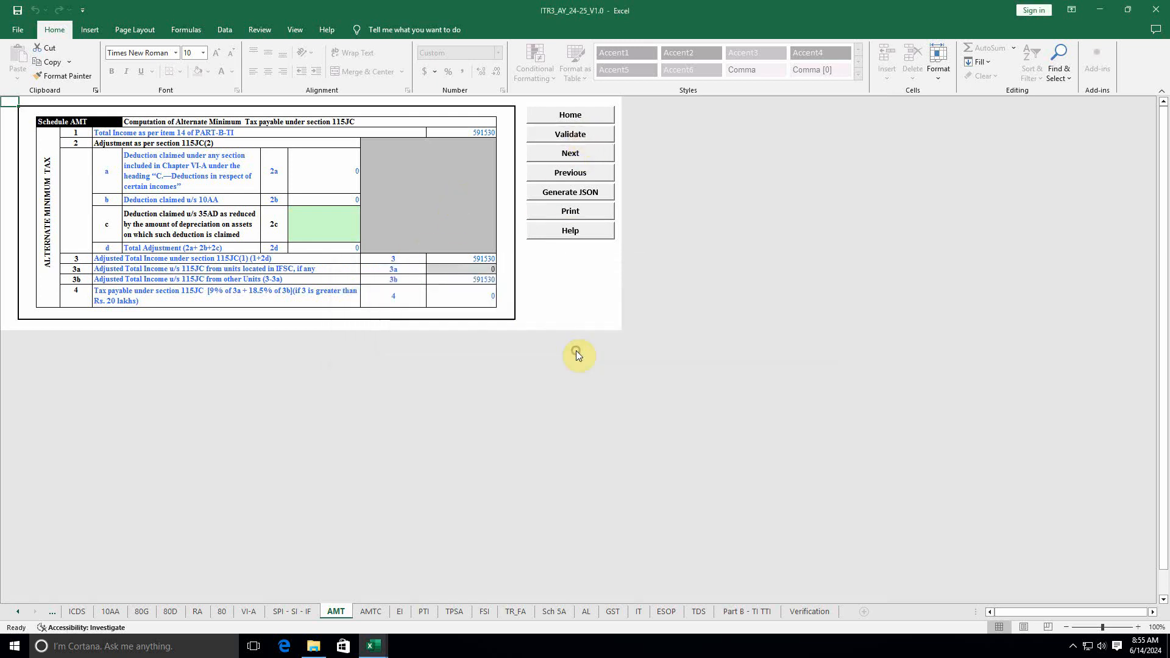
{"action": "left_click", "coordinate": [370, 612]}
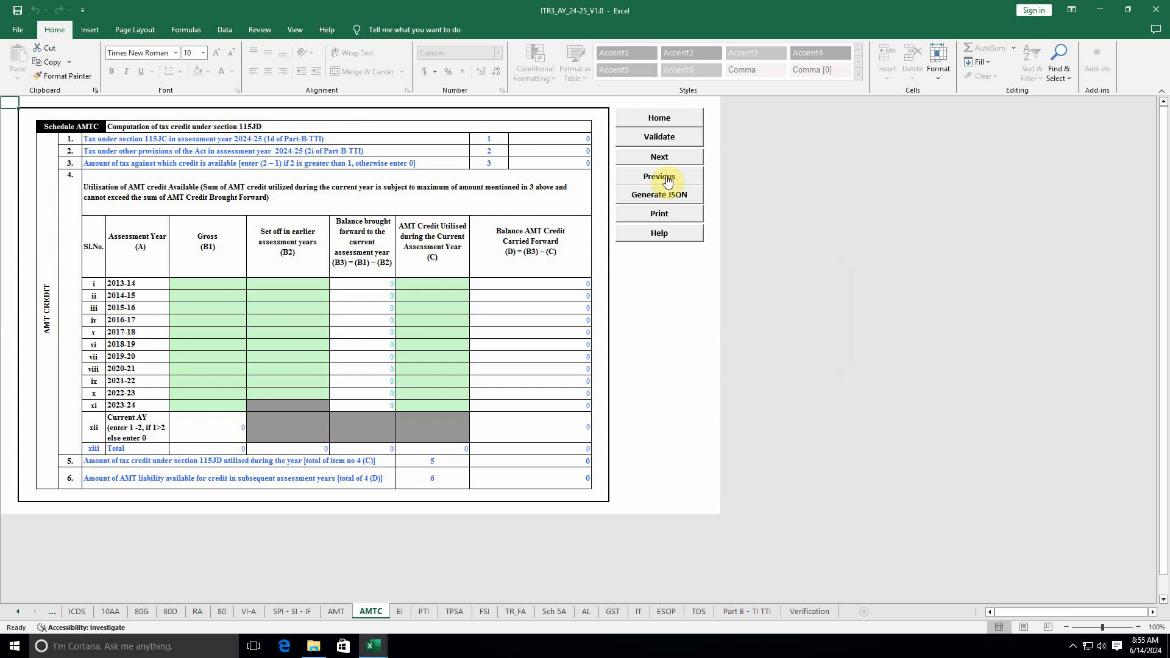
{"action": "left_click", "coordinate": [674, 138]}
{"action": "left_click", "coordinate": [576, 352]}
{"action": "left_click", "coordinate": [398, 612]}
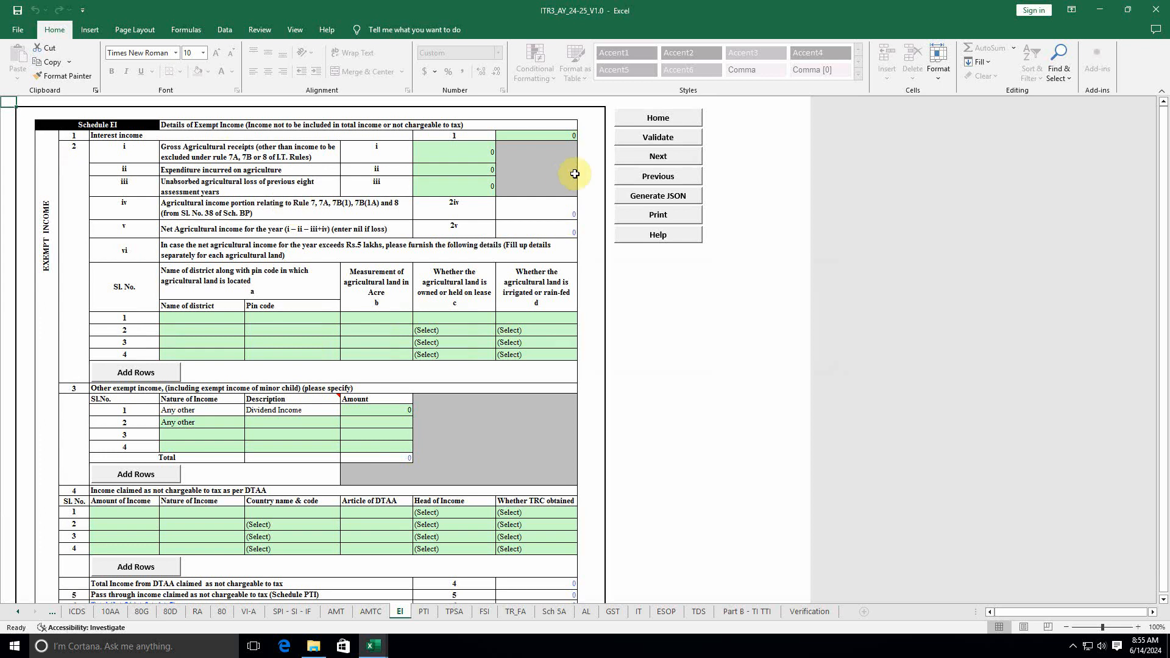
Step: Run the EI check, which reports missing fields for the exempt-income rows
{"action": "left_click", "coordinate": [664, 139]}
{"action": "left_click", "coordinate": [576, 398]}
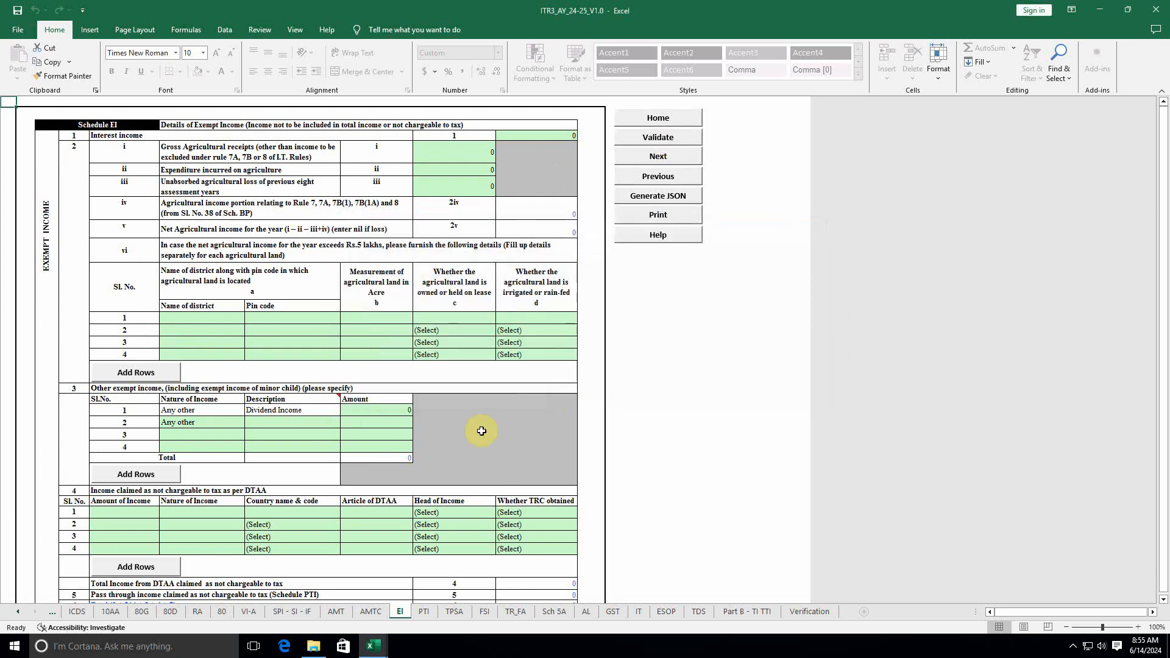
{"action": "left_click", "coordinate": [635, 200]}
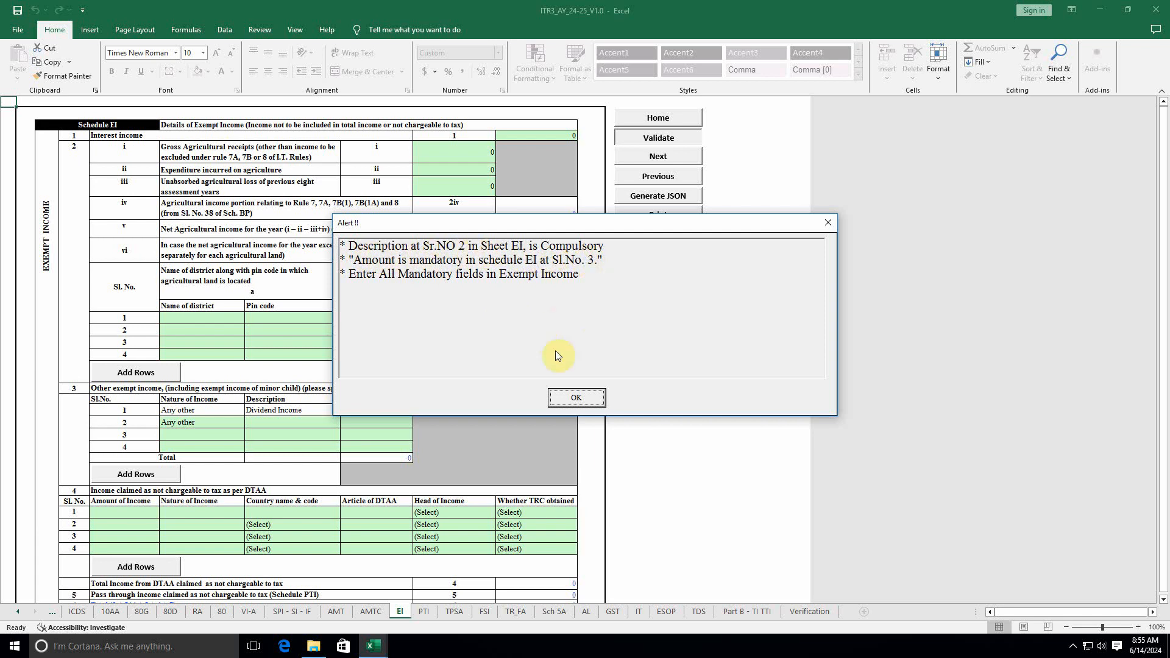
{"action": "left_click", "coordinate": [576, 398]}
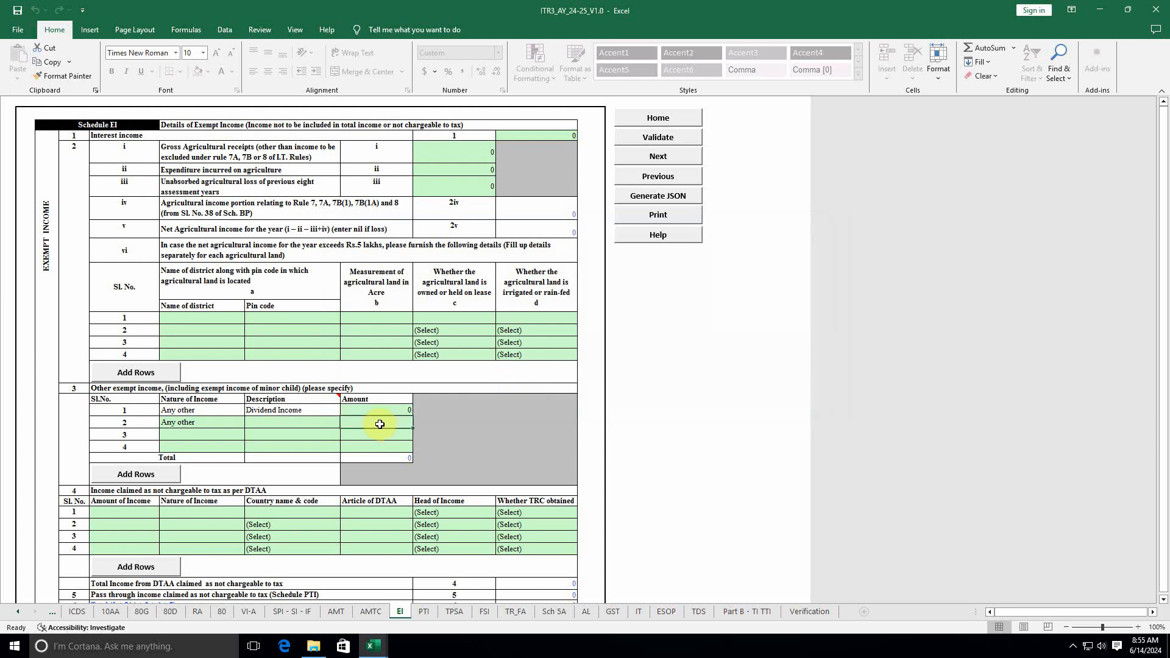
Step: Reset the second exempt-income row's Nature of Income to (Select)
{"action": "left_click", "coordinate": [479, 440]}
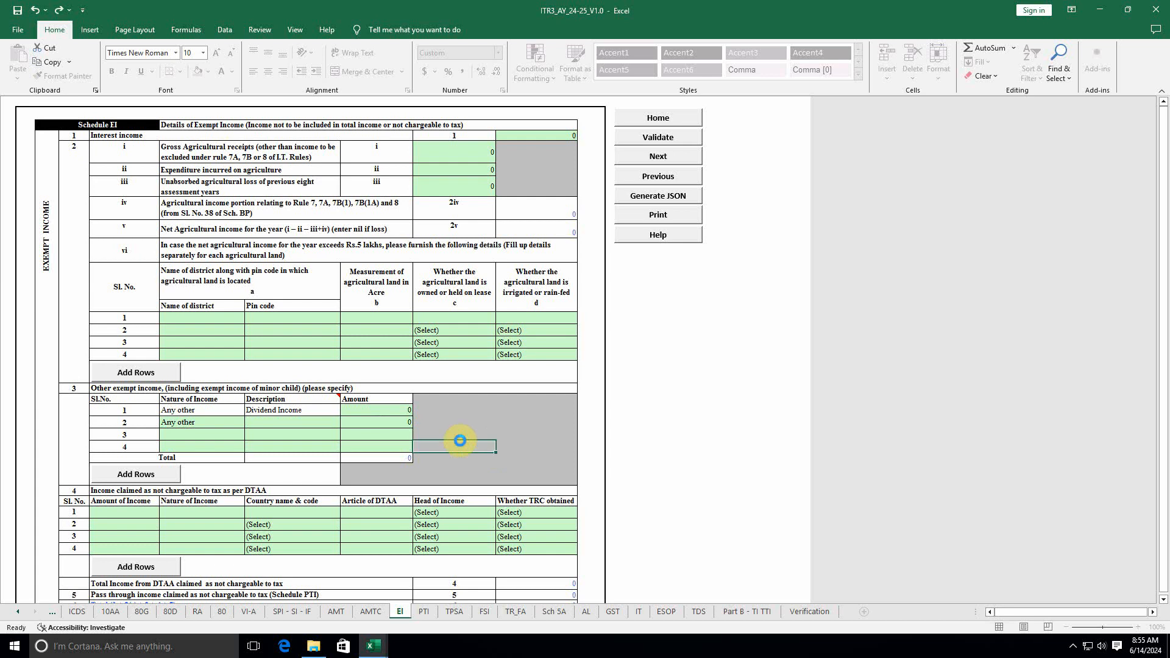
{"action": "left_click", "coordinate": [292, 424]}
{"action": "double_click", "coordinate": [292, 425]}
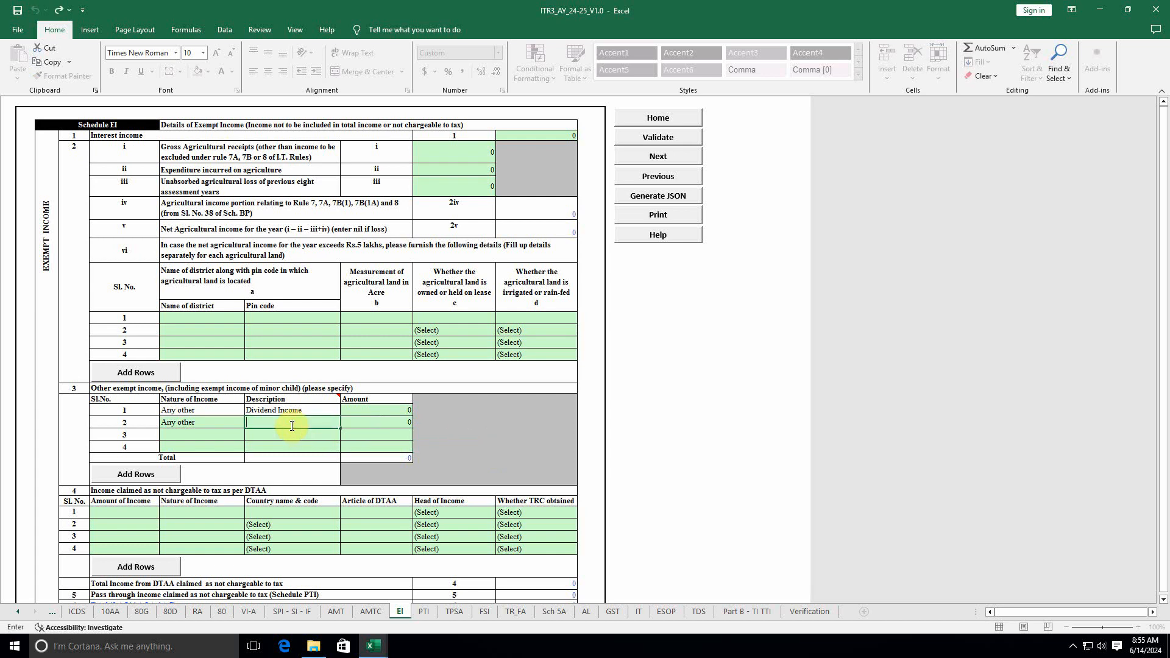
{"action": "left_click", "coordinate": [208, 425]}
{"action": "left_click", "coordinate": [246, 422]}
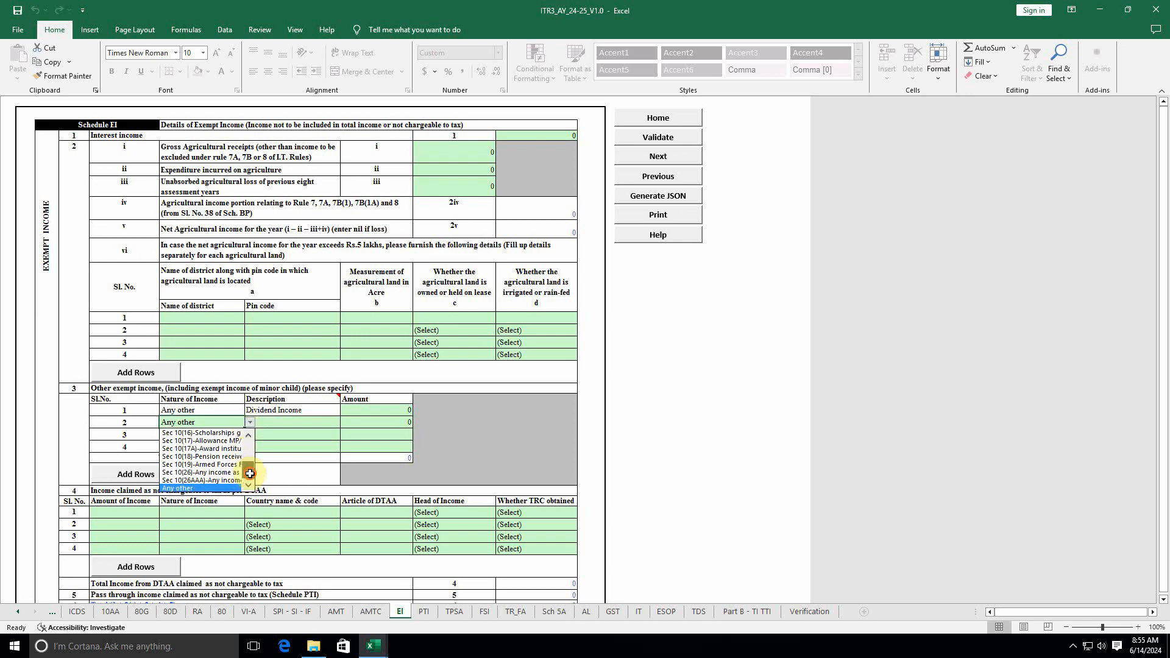
{"action": "left_click_drag", "start_coordinate": [249, 471], "coordinate": [254, 445]}
{"action": "left_click", "coordinate": [213, 433]}
{"action": "left_click", "coordinate": [306, 431]}
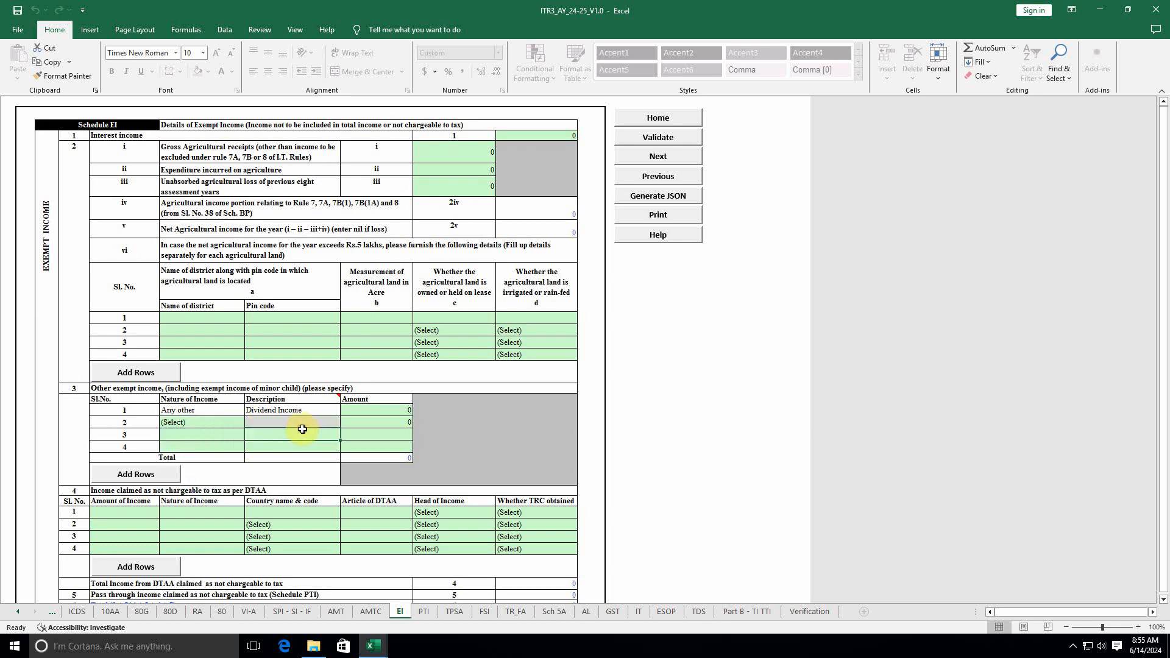
Step: Re-validate the EI schedule as OK and move to the PTI sheet
{"action": "left_click", "coordinate": [406, 424]}
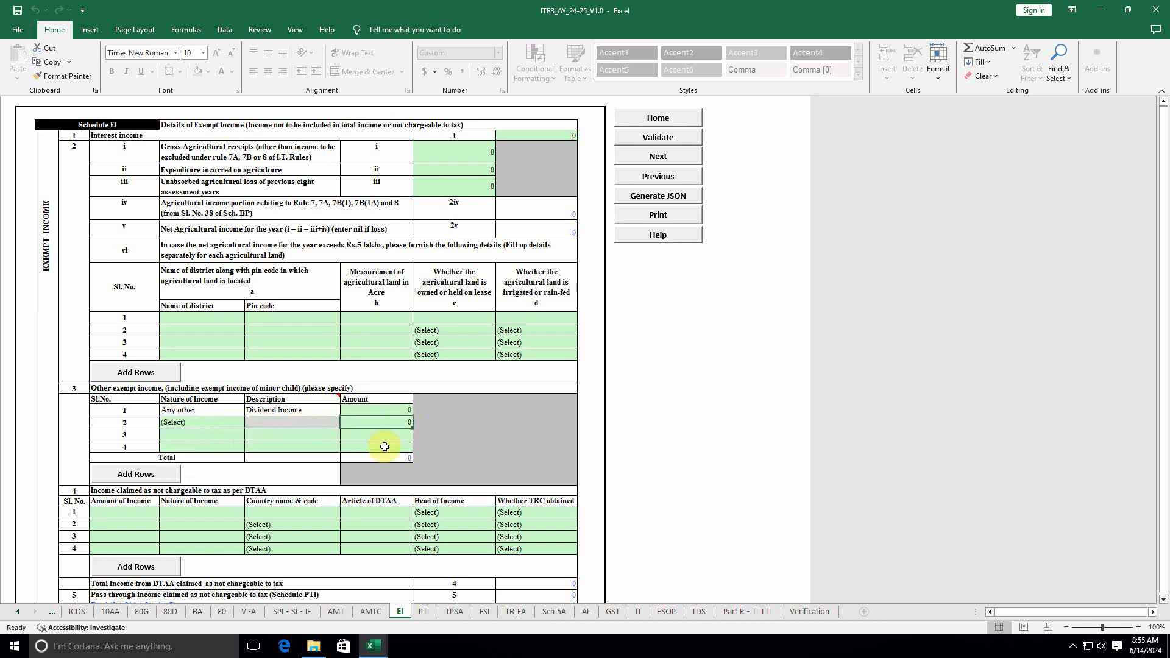
{"action": "left_click", "coordinate": [452, 456]}
{"action": "left_click", "coordinate": [658, 137]}
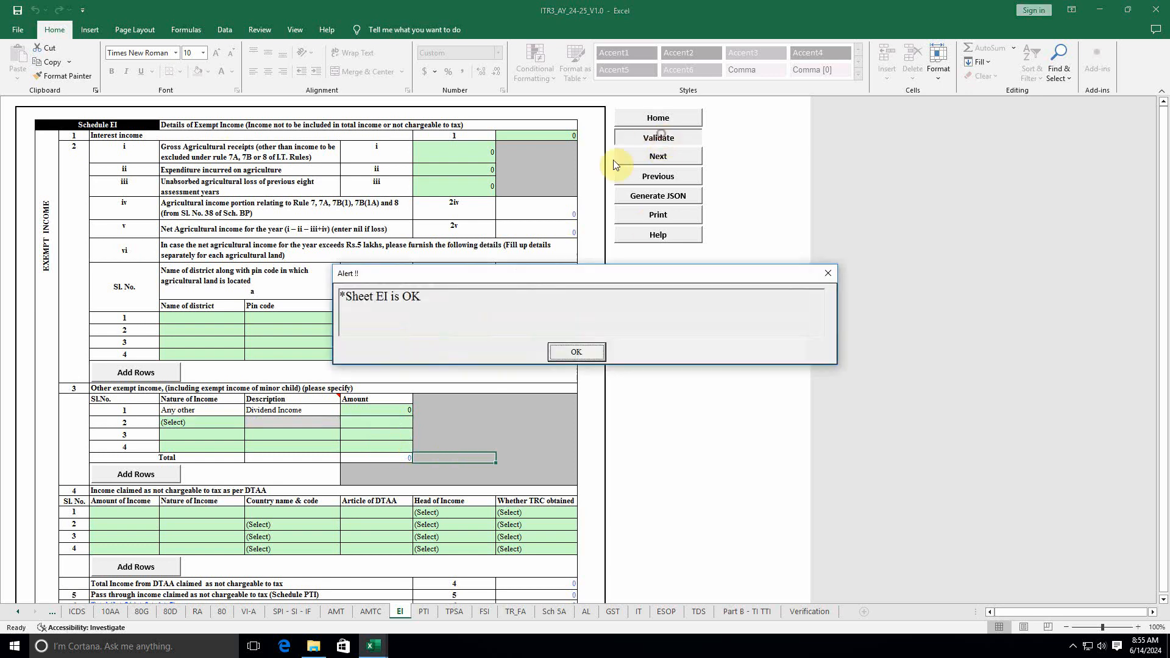
{"action": "left_click", "coordinate": [567, 354]}
{"action": "left_click", "coordinate": [428, 612]}
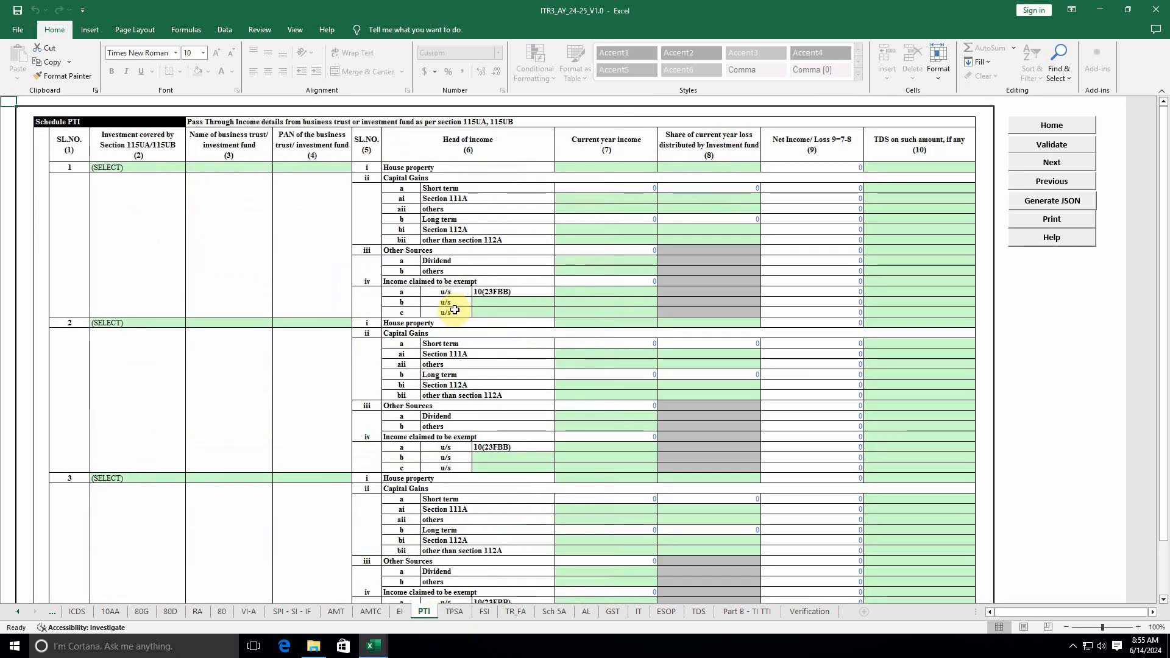
Step: Validate PTI as OK, then run TPSA's check, which flags a missing adjustment amount
{"action": "left_click", "coordinate": [1066, 147]}
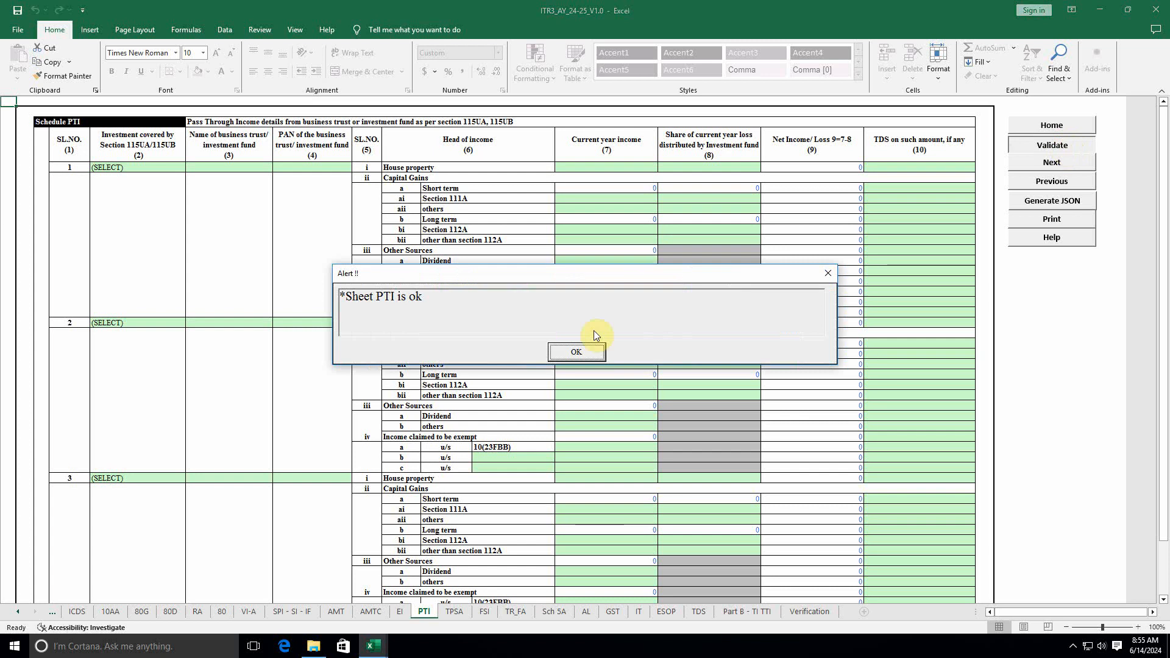
{"action": "left_click", "coordinate": [587, 348]}
{"action": "left_click", "coordinate": [454, 611]}
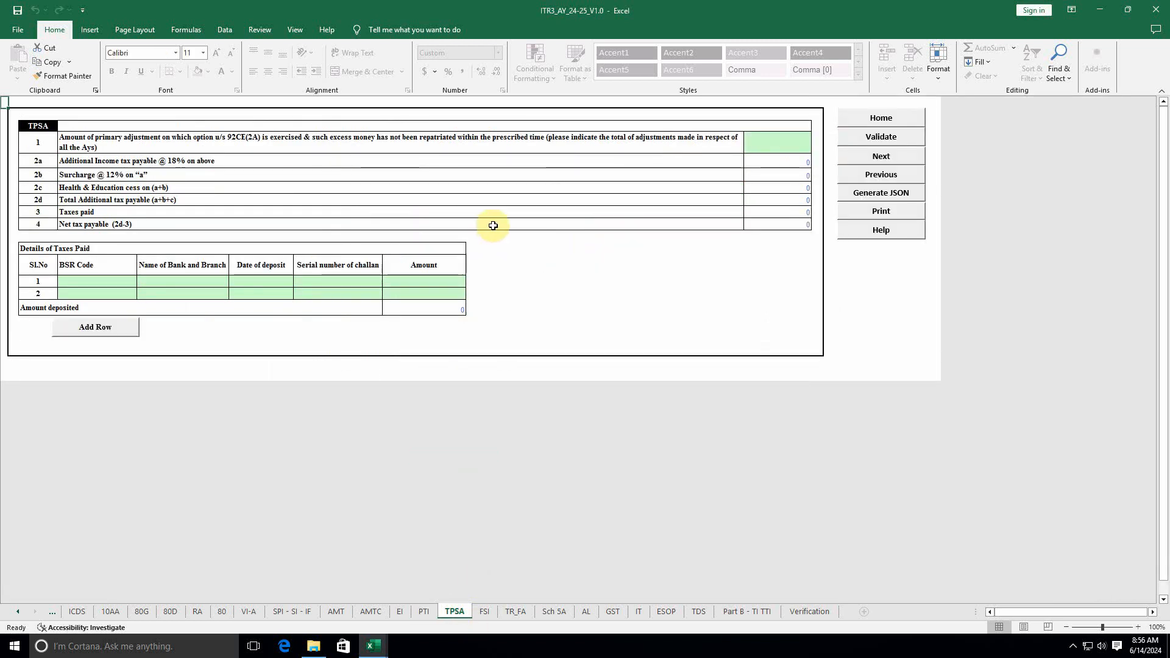
{"action": "left_click", "coordinate": [881, 137]}
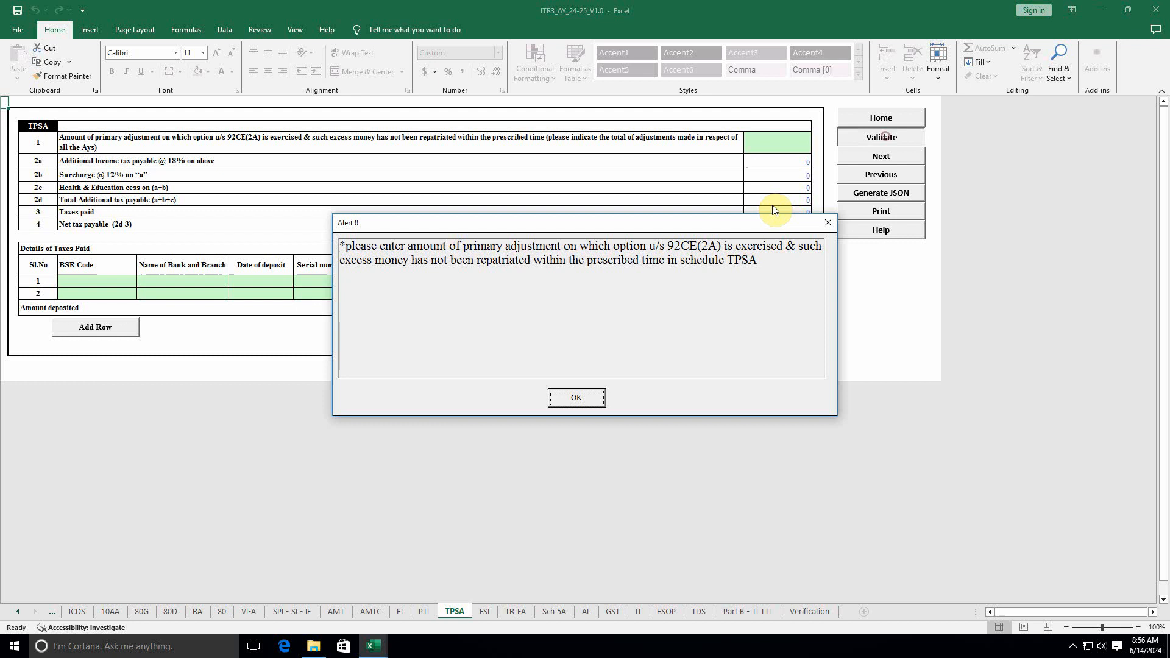
{"action": "left_click", "coordinate": [577, 400]}
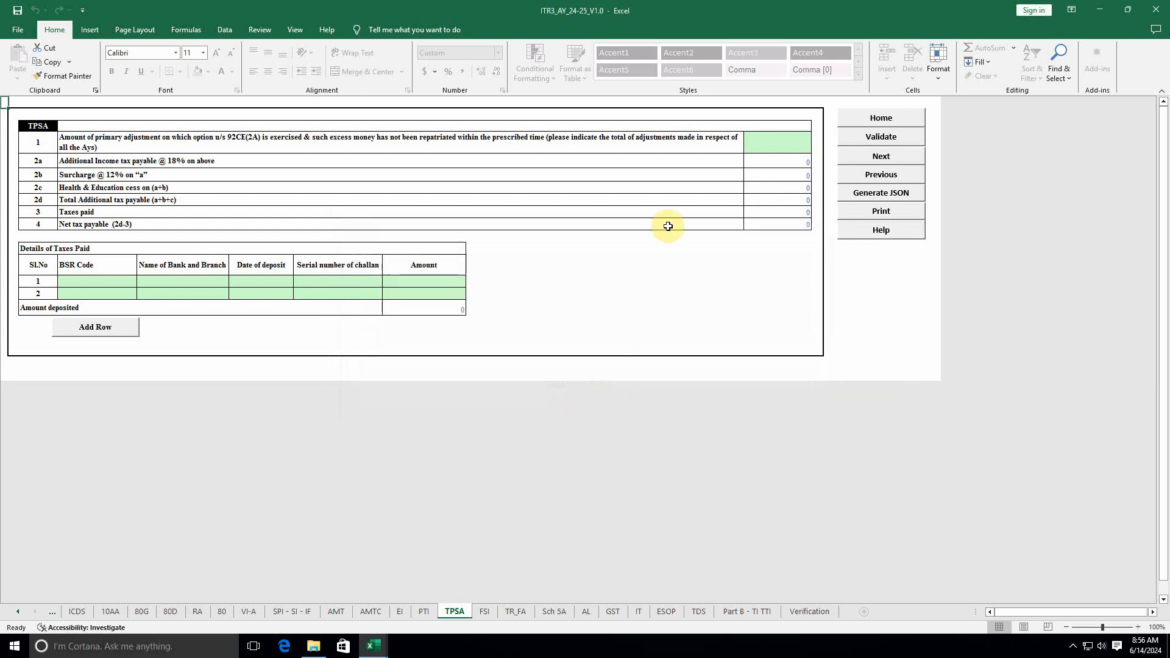
Step: Enter 0 as the TPSA primary adjustment amount and re-validate TPSA as OK
{"action": "left_click", "coordinate": [766, 132]}
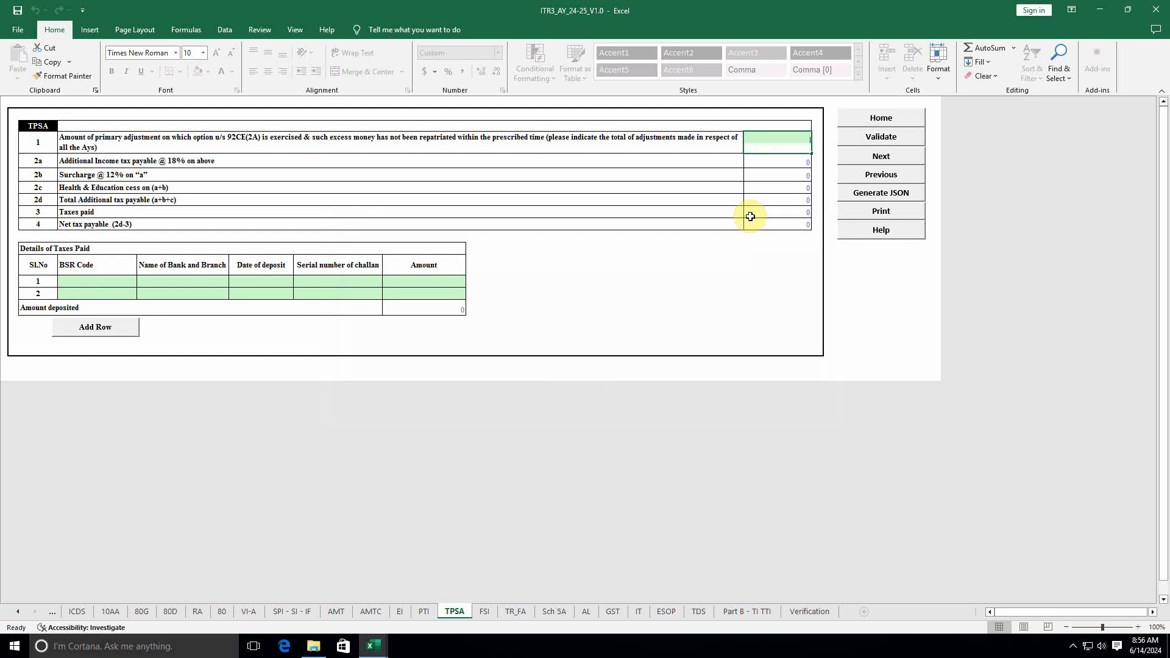
{"action": "type", "text": "0"}
{"action": "left_click", "coordinate": [764, 276]}
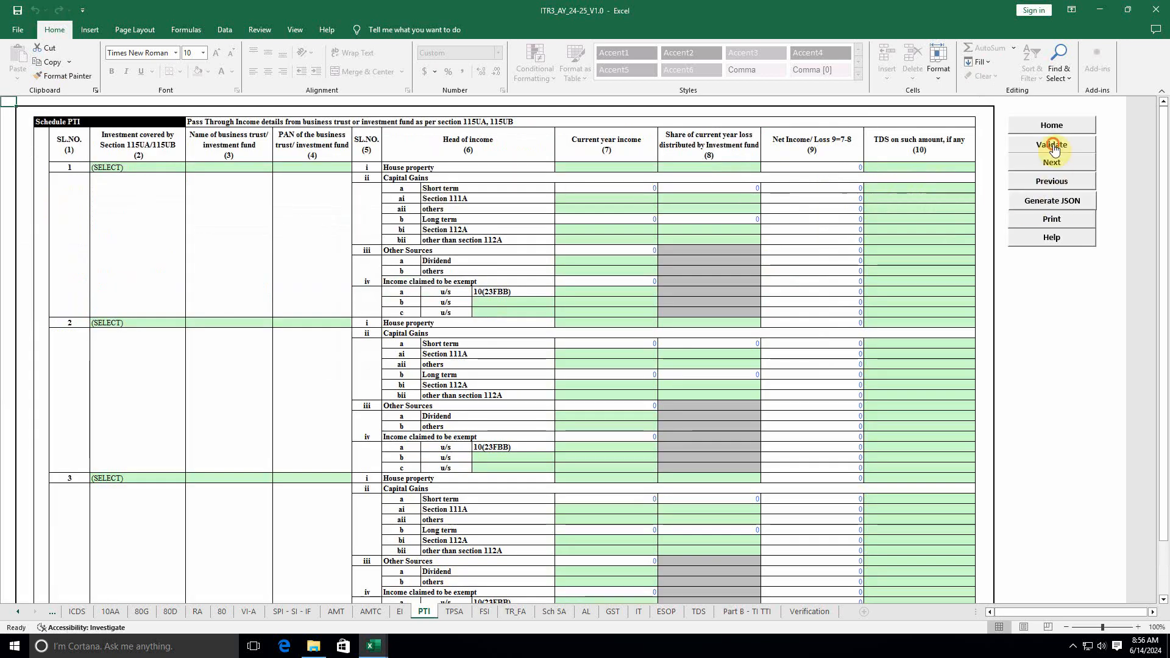
{"action": "left_click", "coordinate": [1053, 146]}
{"action": "left_click", "coordinate": [573, 351]}
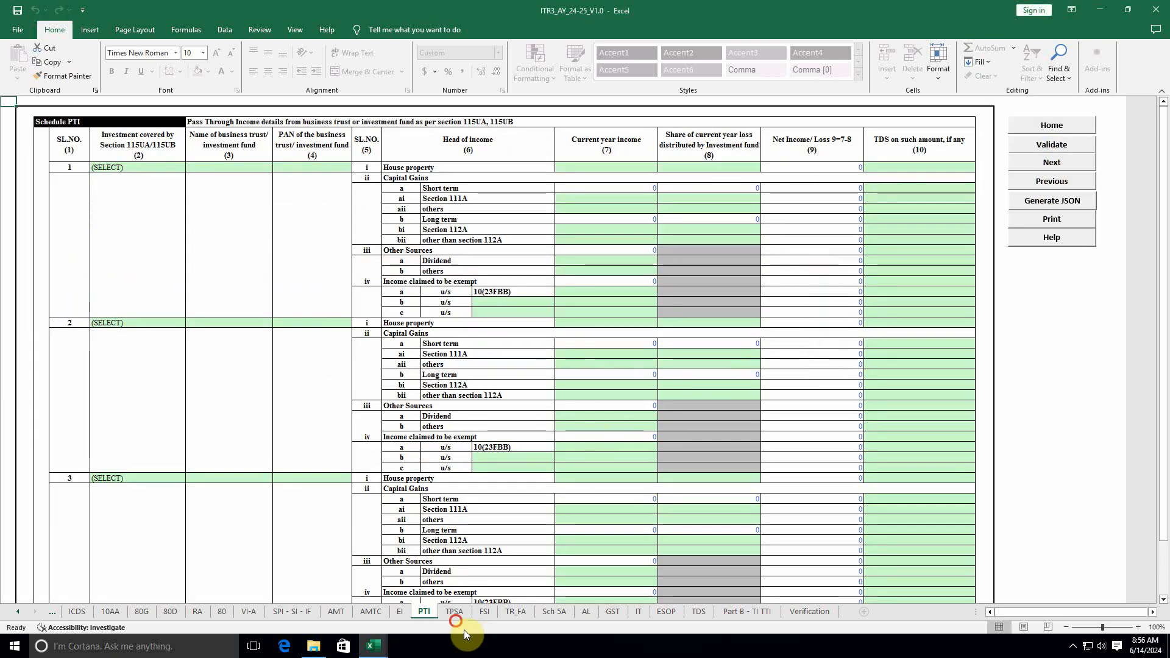
{"action": "left_click", "coordinate": [454, 611]}
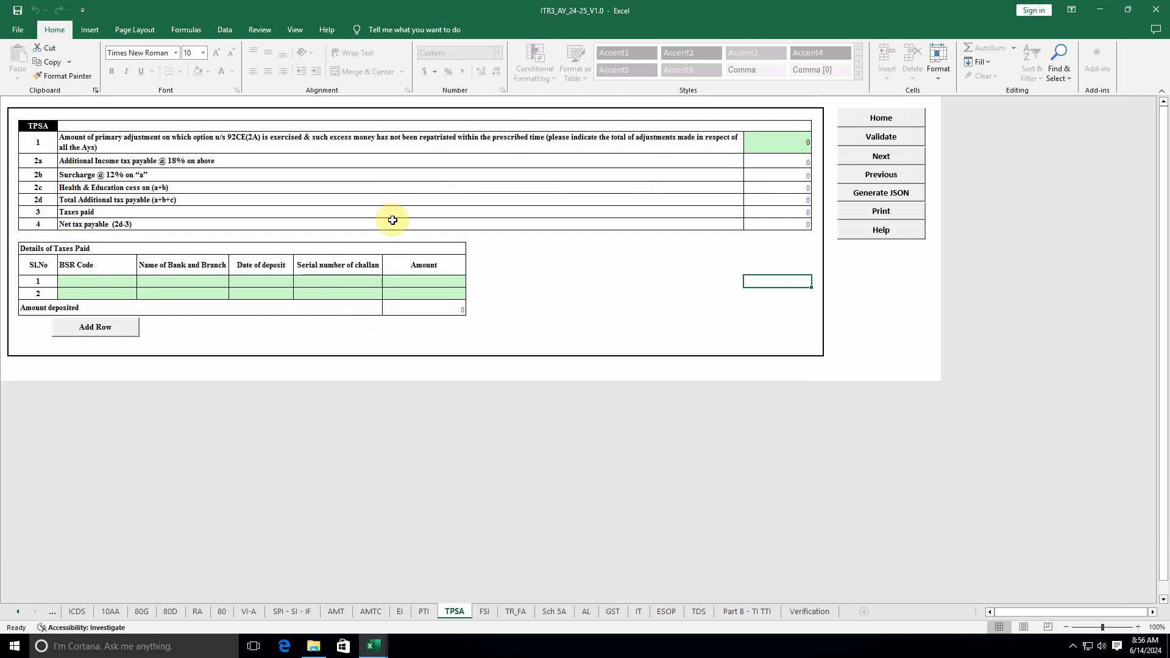
{"action": "left_click", "coordinate": [880, 136]}
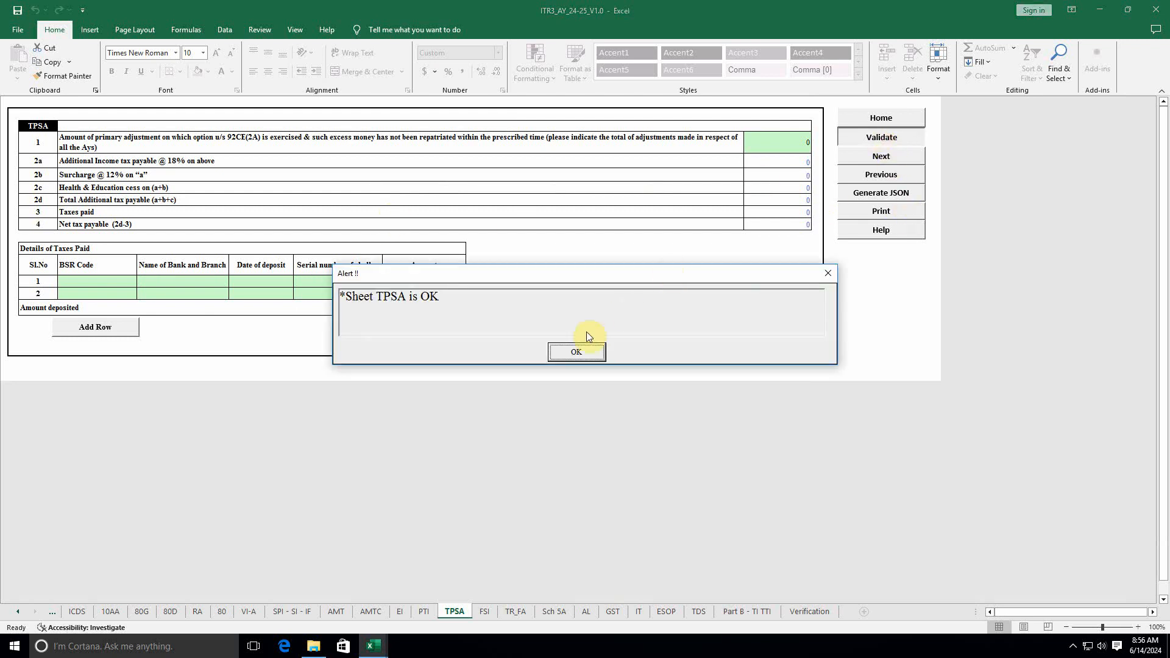
{"action": "left_click", "coordinate": [564, 347]}
{"action": "left_click", "coordinate": [485, 611]}
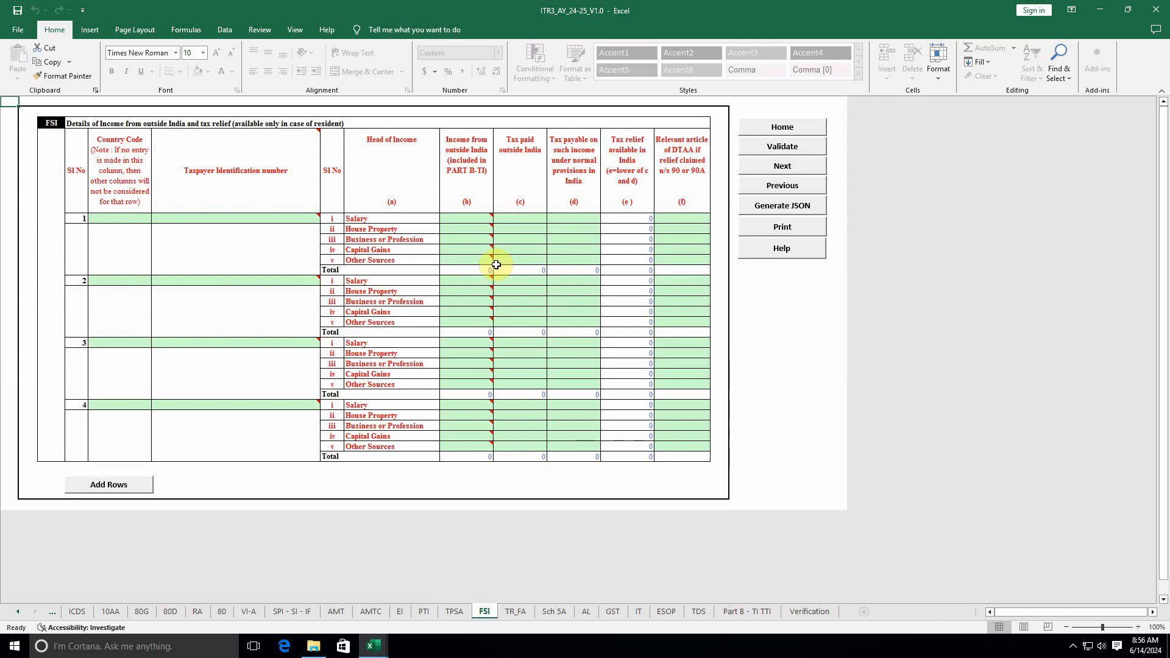
Step: Validate FSI as OK, then run the TR_FA check, which flags Table A2 fields
{"action": "left_click", "coordinate": [792, 146]}
{"action": "left_click", "coordinate": [595, 353]}
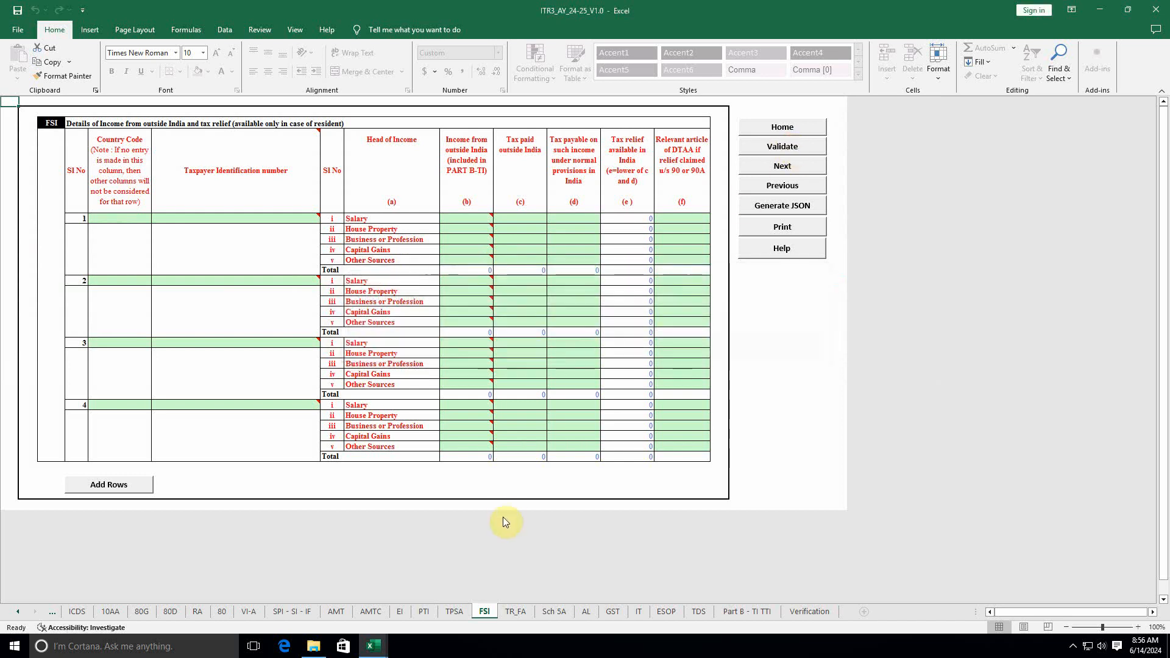
{"action": "left_click", "coordinate": [516, 611]}
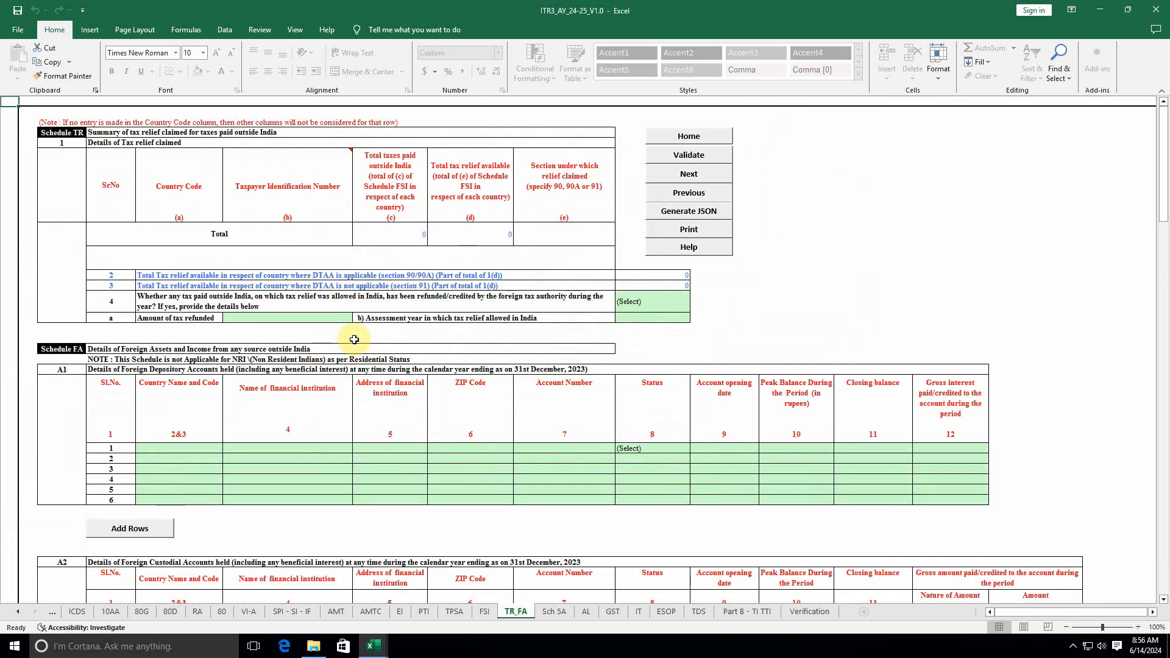
{"action": "left_click", "coordinate": [686, 155]}
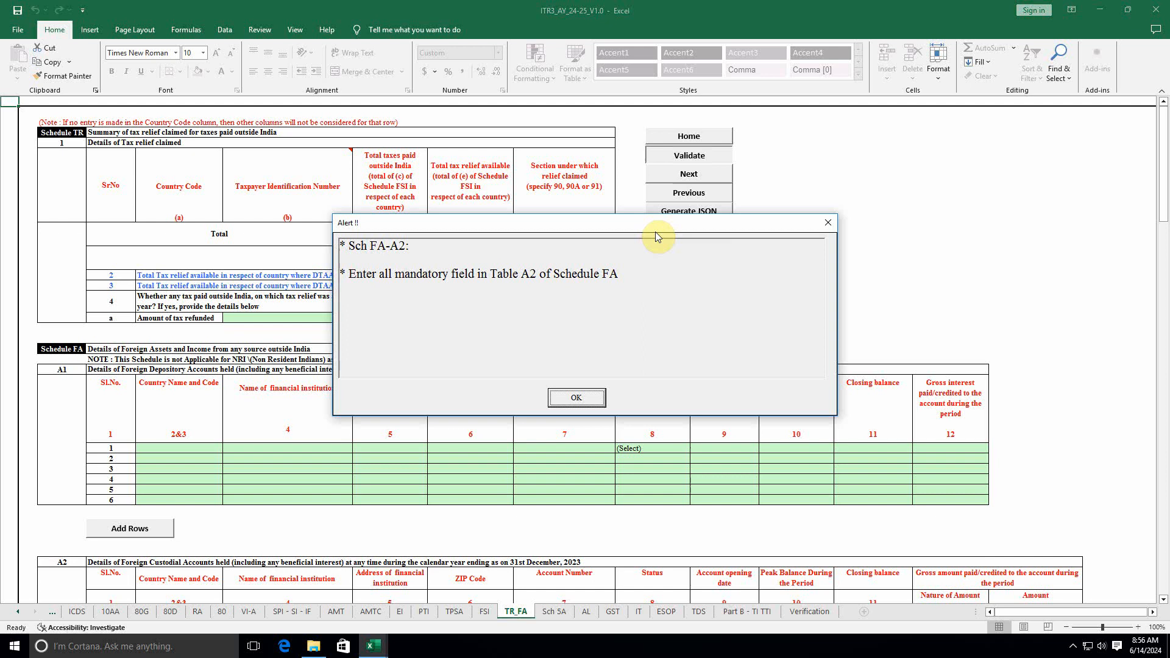
{"action": "left_click", "coordinate": [568, 400]}
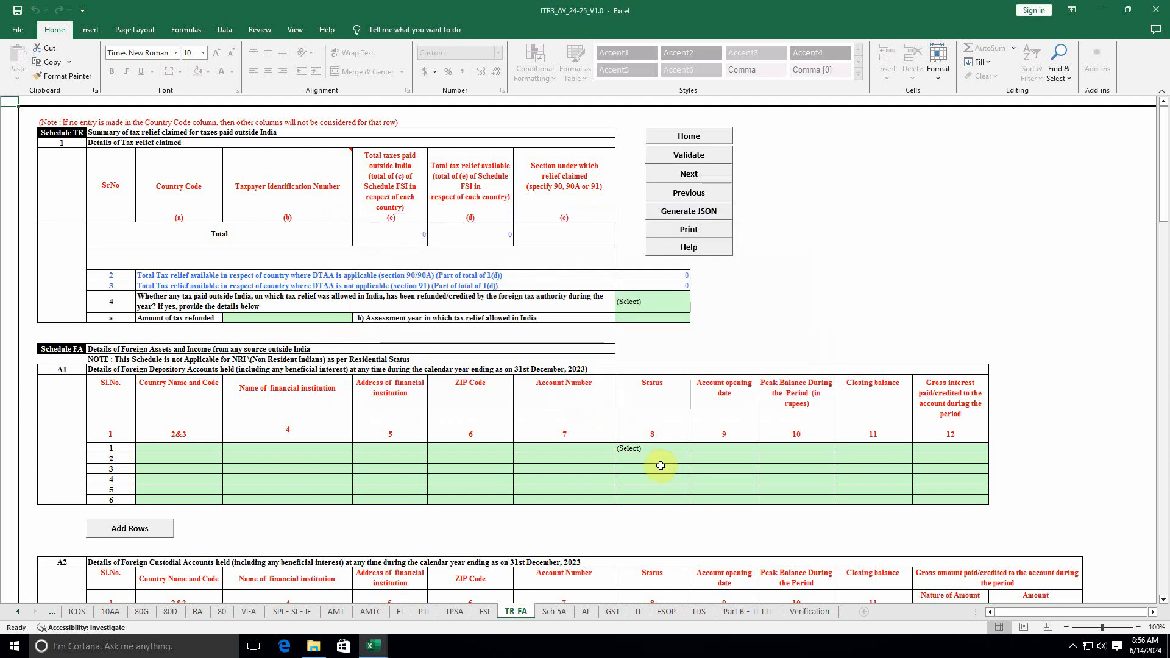
Step: Reset Table A2's Nature of Amount to (Select)
{"action": "left_click", "coordinate": [648, 447]}
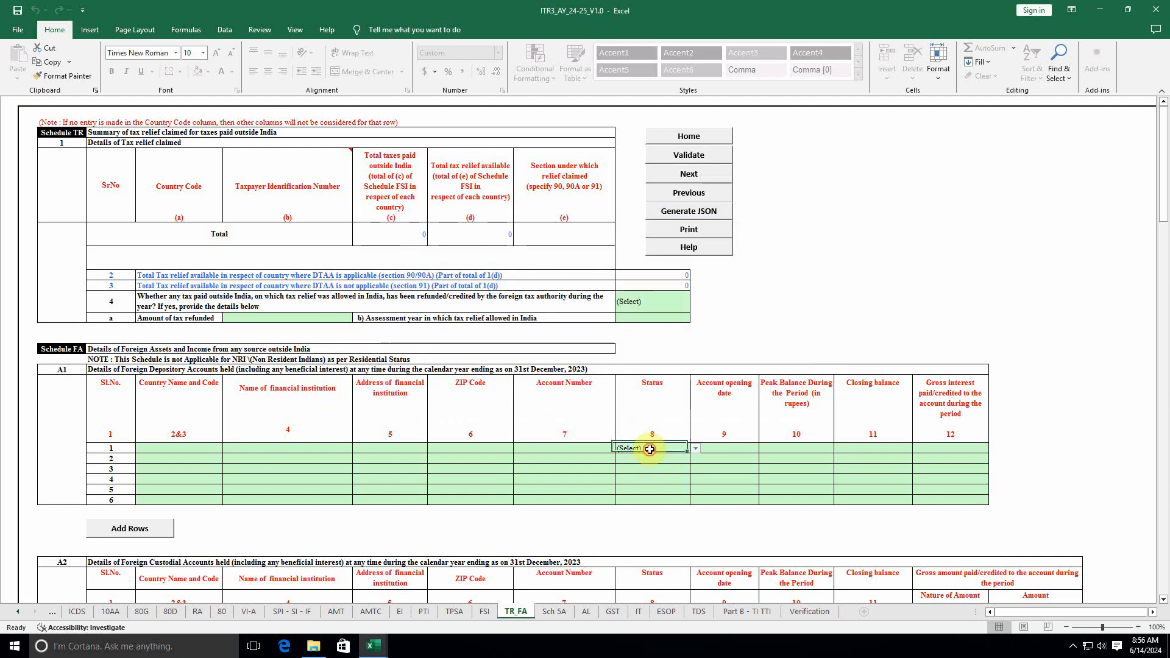
{"action": "left_click", "coordinate": [649, 449]}
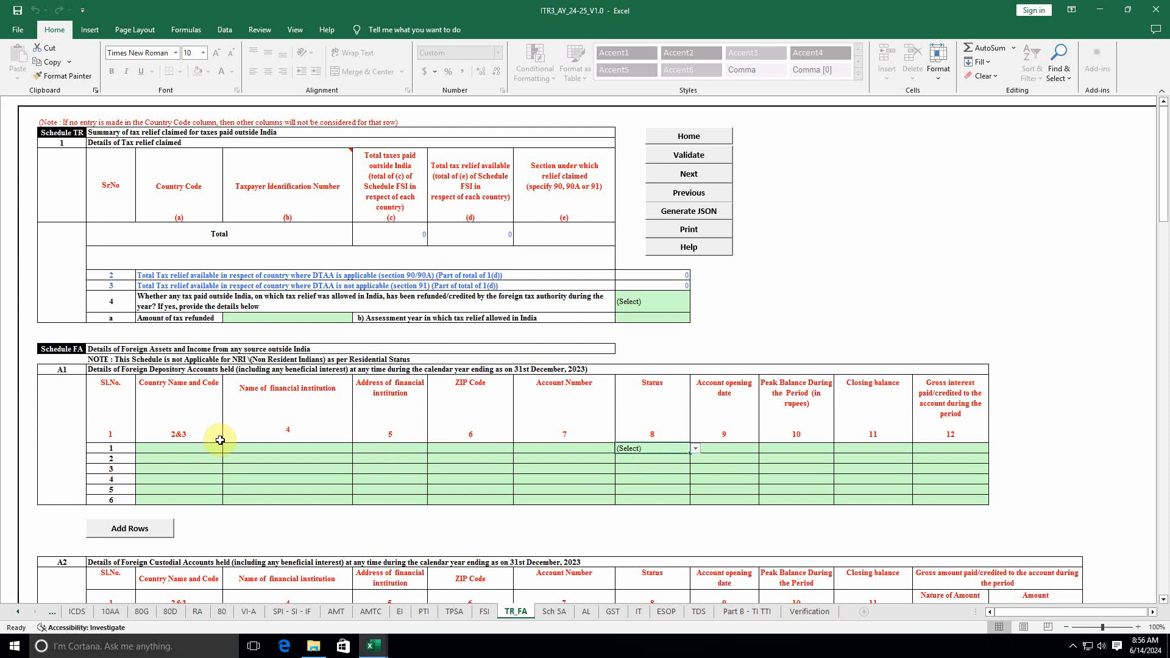
{"action": "scroll", "coordinate": [231, 481], "scroll_direction": "down", "scroll_amount": 2}
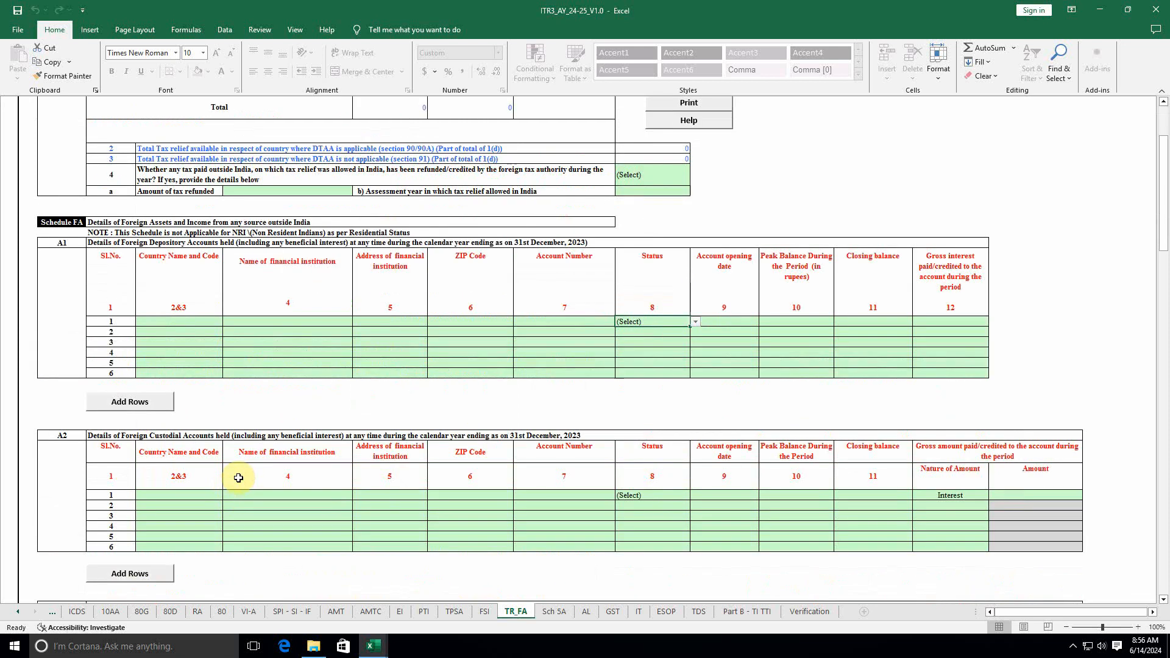
{"action": "left_click", "coordinate": [951, 495]}
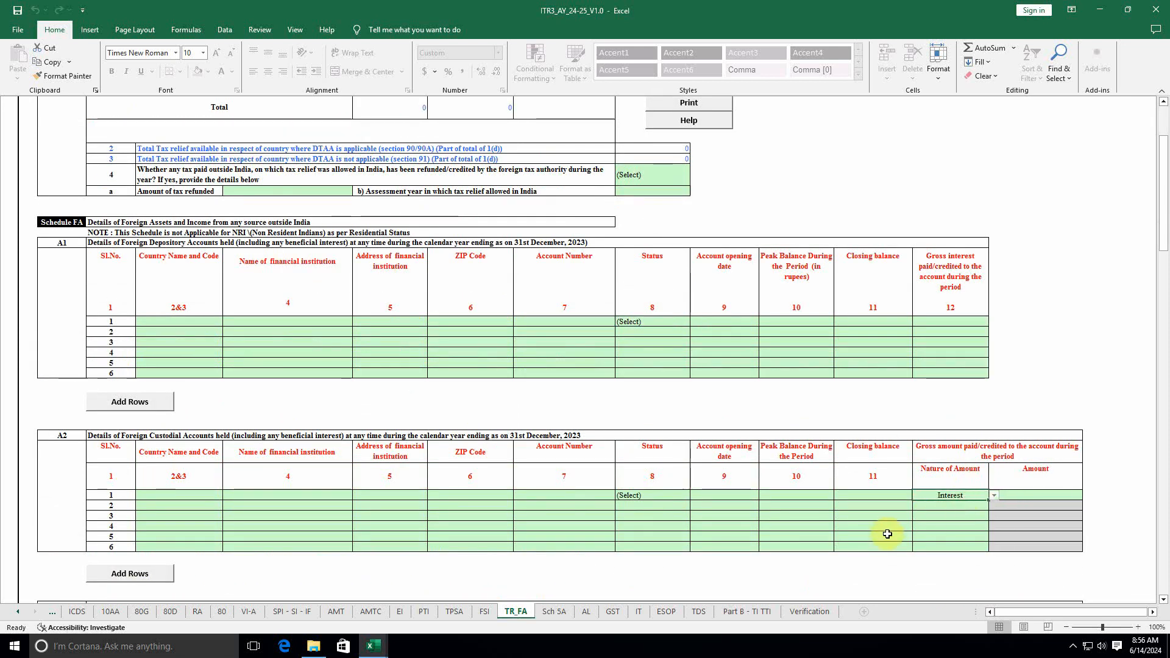
{"action": "left_click", "coordinate": [952, 495]}
{"action": "left_click", "coordinate": [940, 510]}
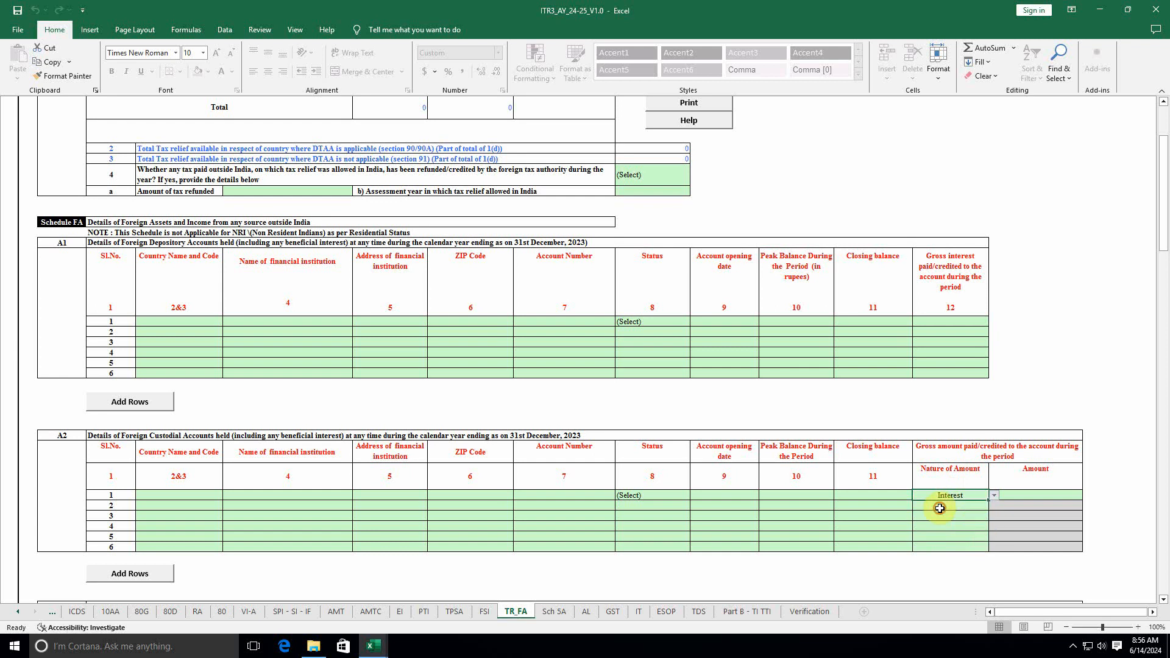
{"action": "left_click", "coordinate": [951, 497]}
{"action": "left_click", "coordinate": [943, 504]}
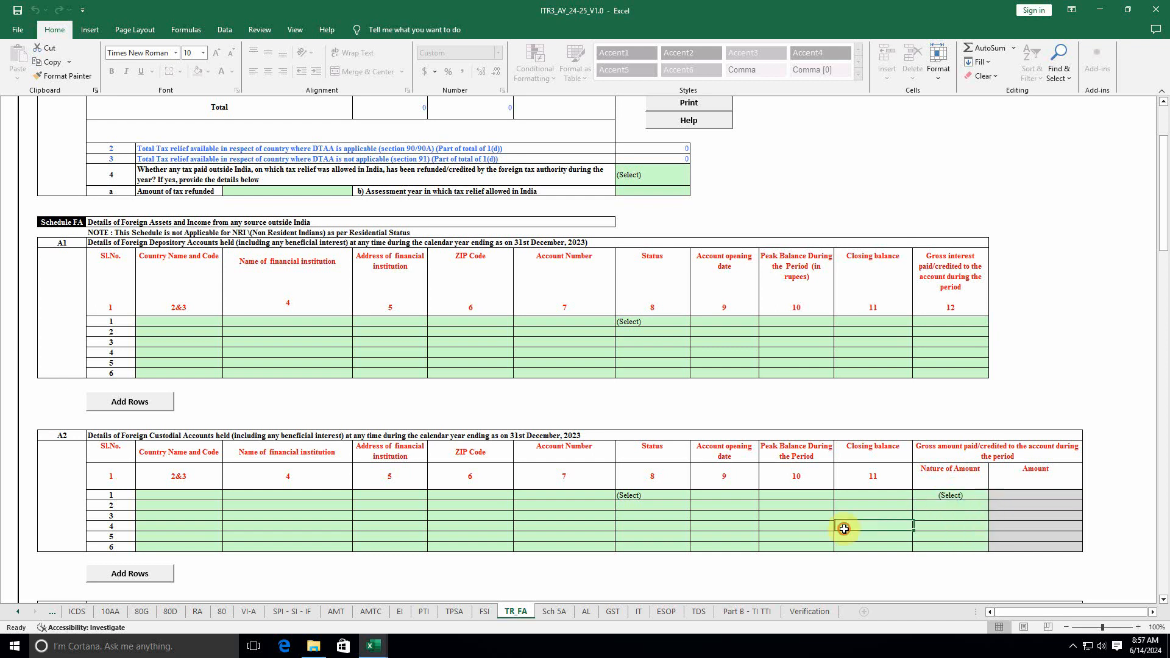
{"action": "scroll", "coordinate": [844, 457], "scroll_direction": "up", "scroll_amount": 2}
Step: Re-check TR_FA and change table B's Schedule where offered from Other sources to (Select)
{"action": "left_click", "coordinate": [686, 156]}
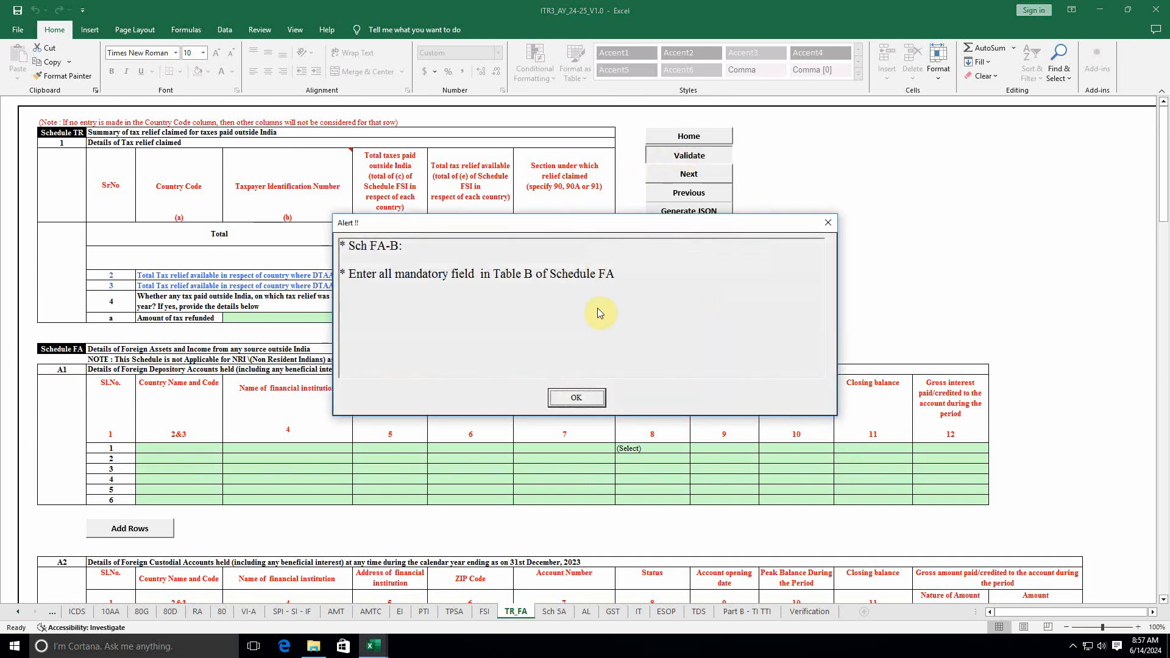
{"action": "left_click", "coordinate": [575, 398]}
{"action": "scroll", "coordinate": [423, 451], "scroll_direction": "down", "scroll_amount": 4}
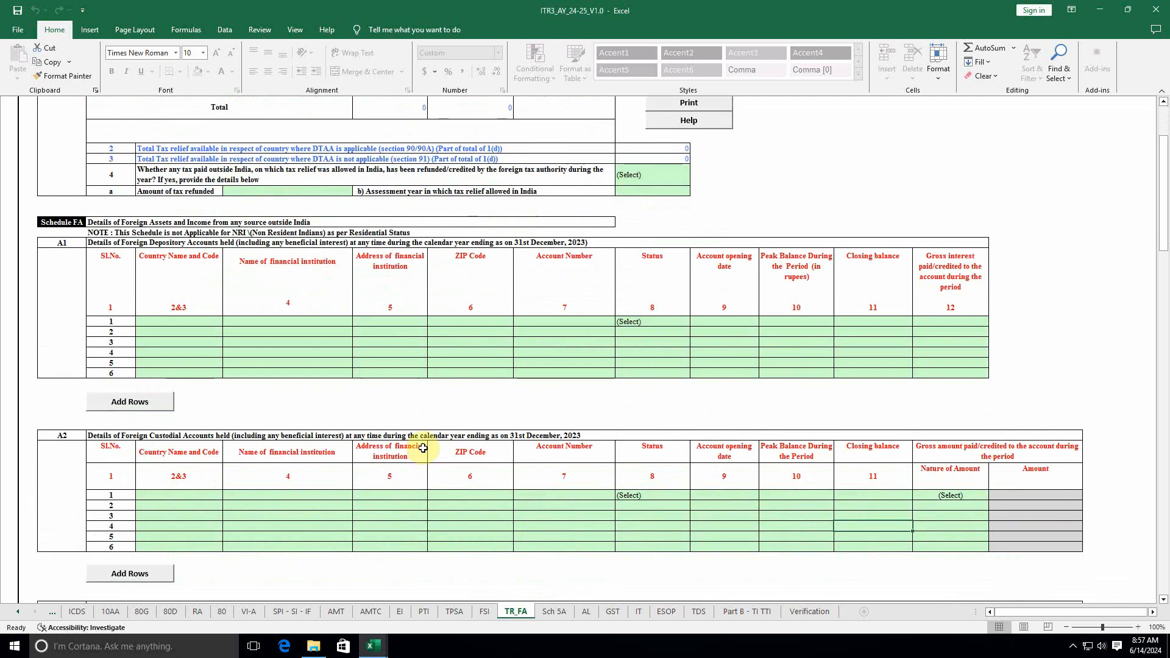
{"action": "scroll", "coordinate": [386, 378], "scroll_direction": "down", "scroll_amount": 4}
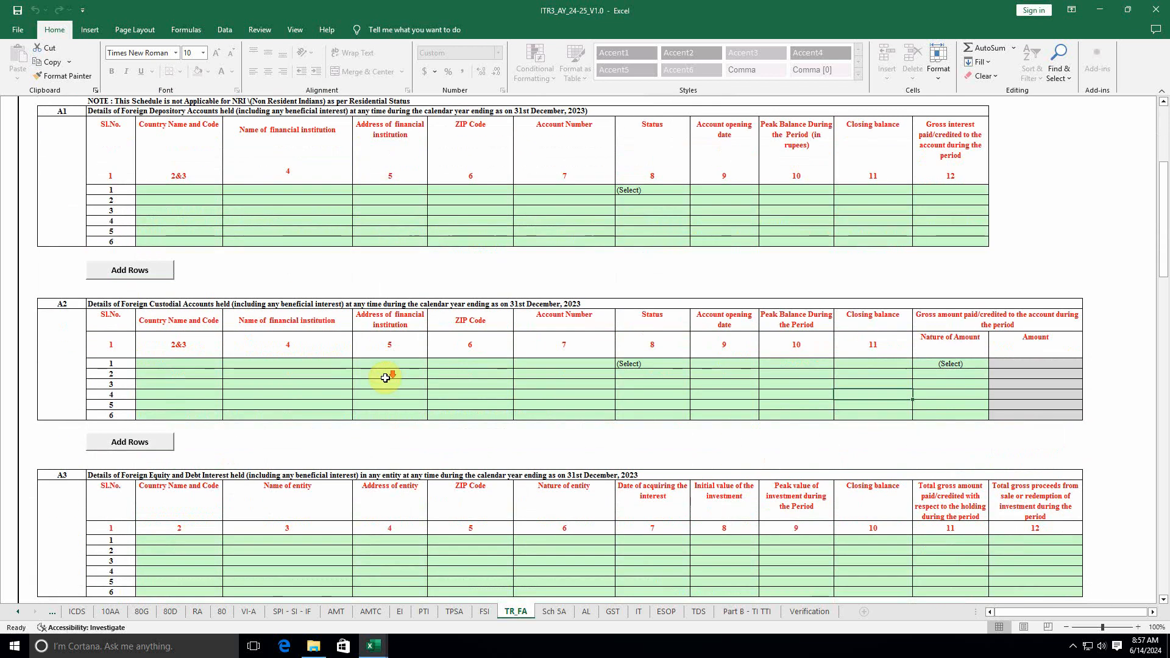
{"action": "scroll", "coordinate": [386, 378], "scroll_direction": "down", "scroll_amount": 11}
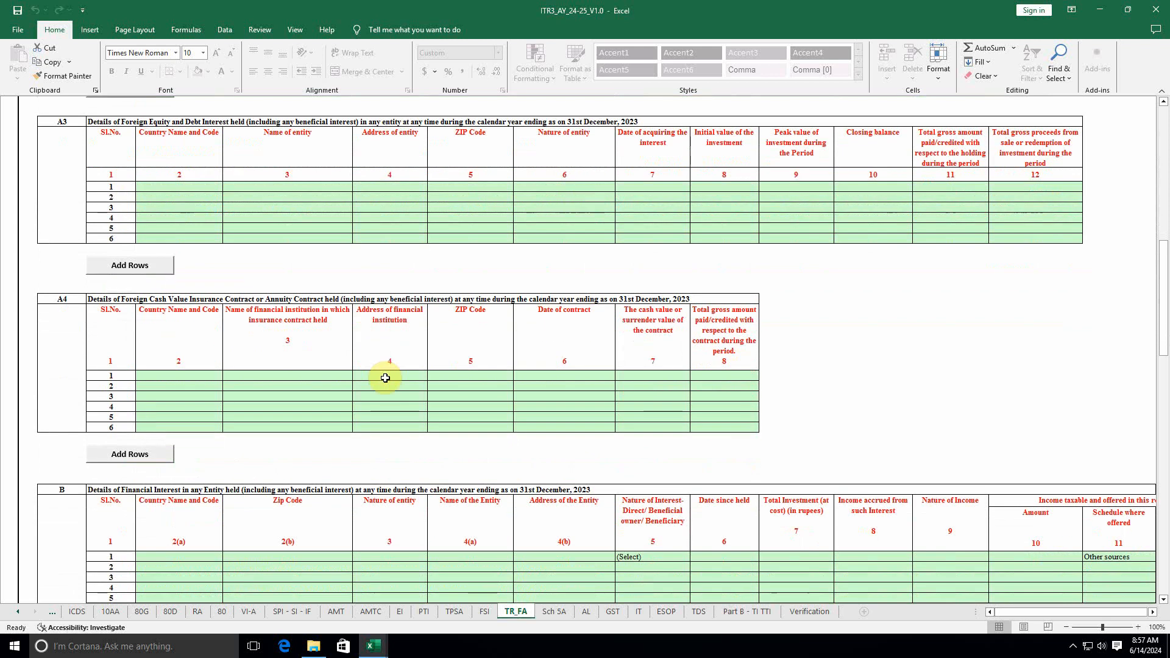
{"action": "scroll", "coordinate": [386, 378], "scroll_direction": "down", "scroll_amount": 3}
{"action": "left_click", "coordinate": [1104, 463]}
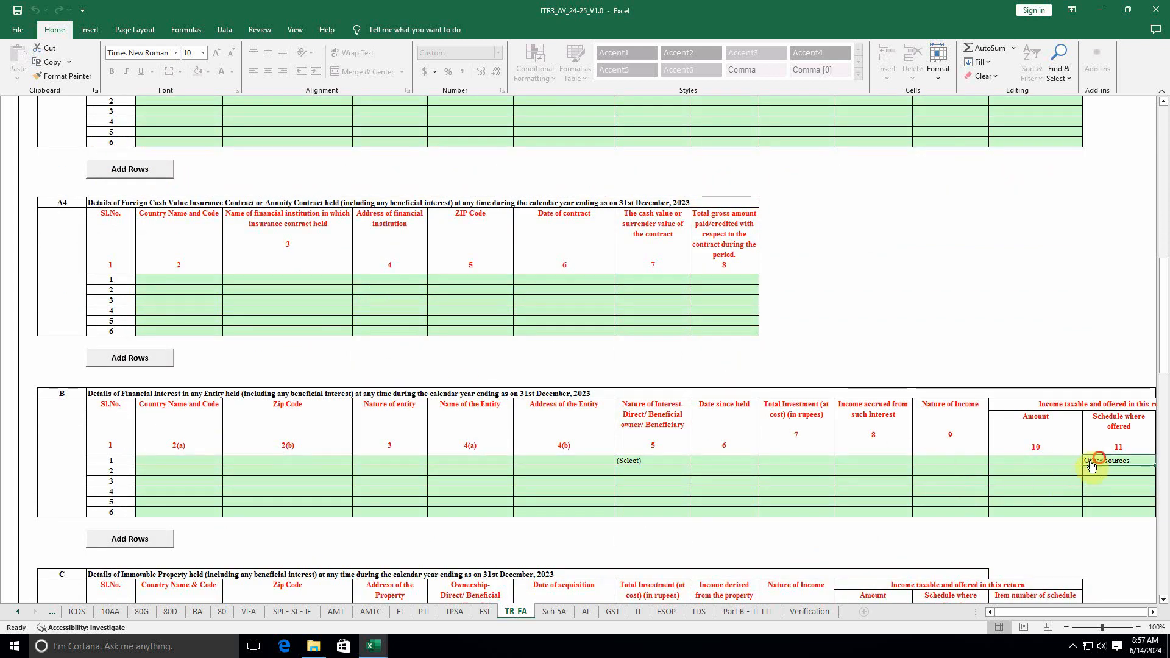
{"action": "left_click", "coordinate": [1091, 466]}
{"action": "left_click", "coordinate": [1103, 473]}
Step: Reset tables C and D's Schedule where offered from Other sources to (Select)
{"action": "scroll", "coordinate": [805, 552], "scroll_direction": "down", "scroll_amount": 5}
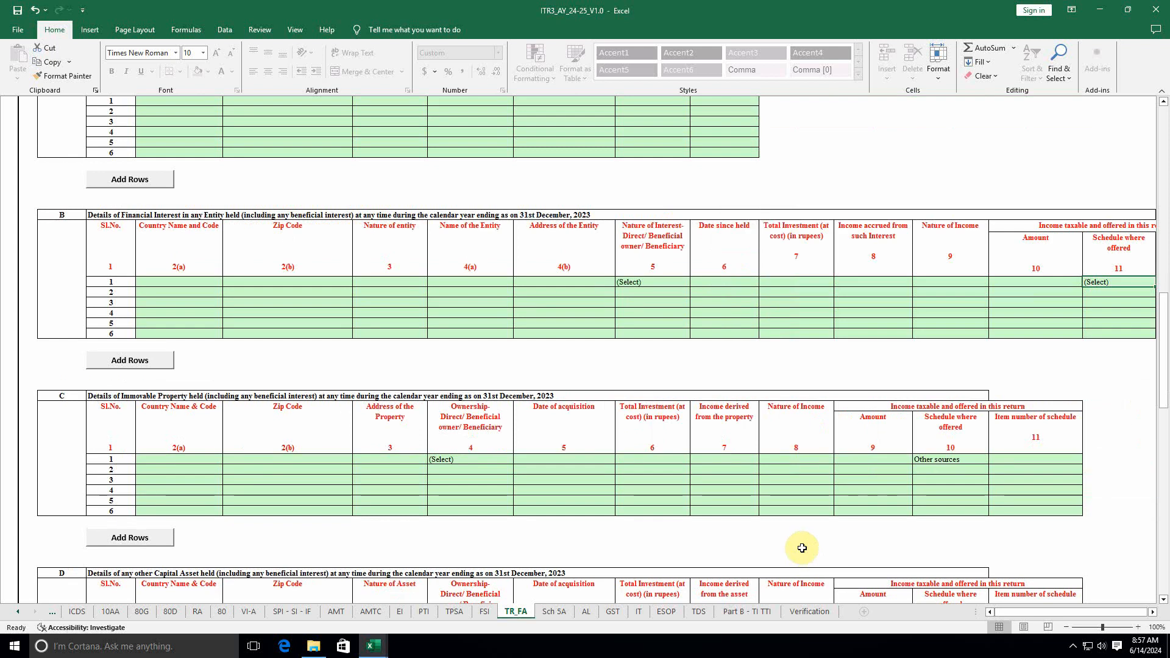
{"action": "scroll", "coordinate": [802, 547], "scroll_direction": "down", "scroll_amount": 3}
{"action": "left_click", "coordinate": [940, 346]}
{"action": "key", "text": "alt+Down"}
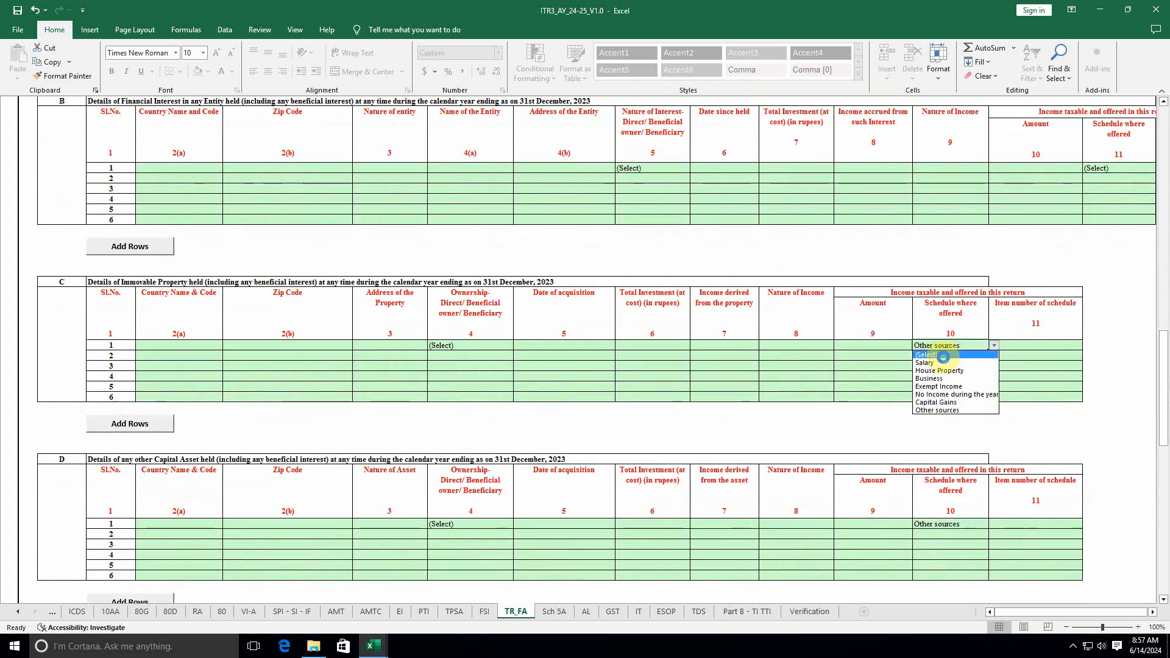
{"action": "left_click", "coordinate": [943, 357]}
{"action": "left_click", "coordinate": [941, 528]}
{"action": "key", "text": "alt+Down"}
{"action": "left_click", "coordinate": [943, 534]}
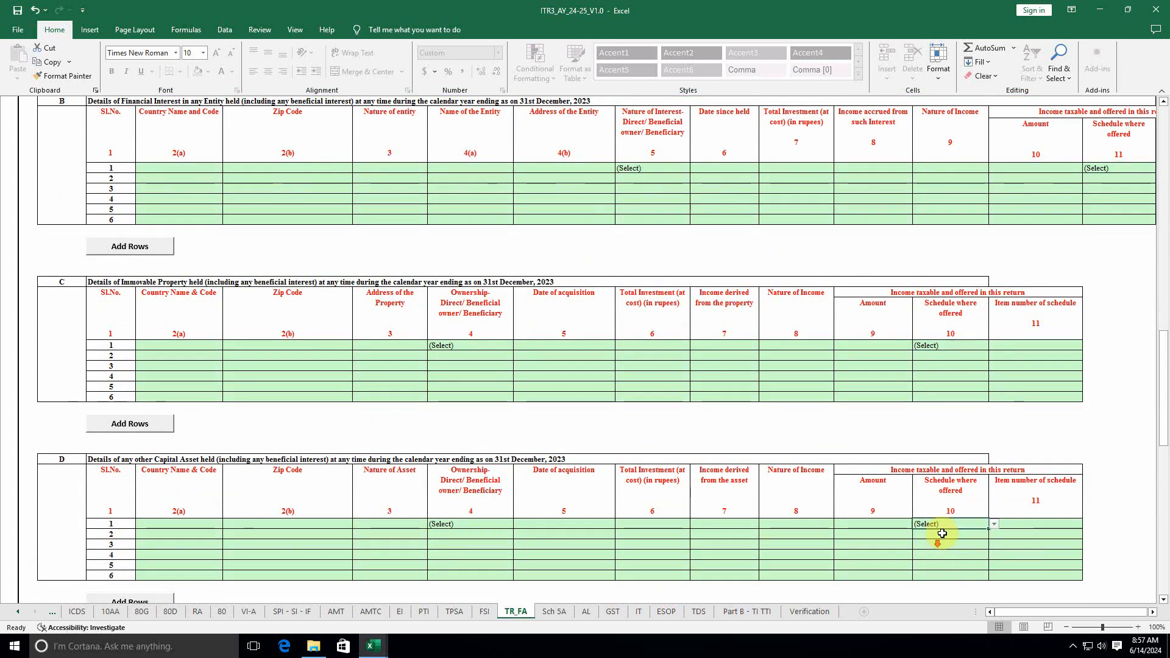
Step: Reset tables E and G's Schedule where offered from Other sources to (Select)
{"action": "scroll", "coordinate": [942, 534], "scroll_direction": "down", "scroll_amount": 8}
{"action": "left_click", "coordinate": [1007, 437]}
{"action": "key", "text": "alt+Down"}
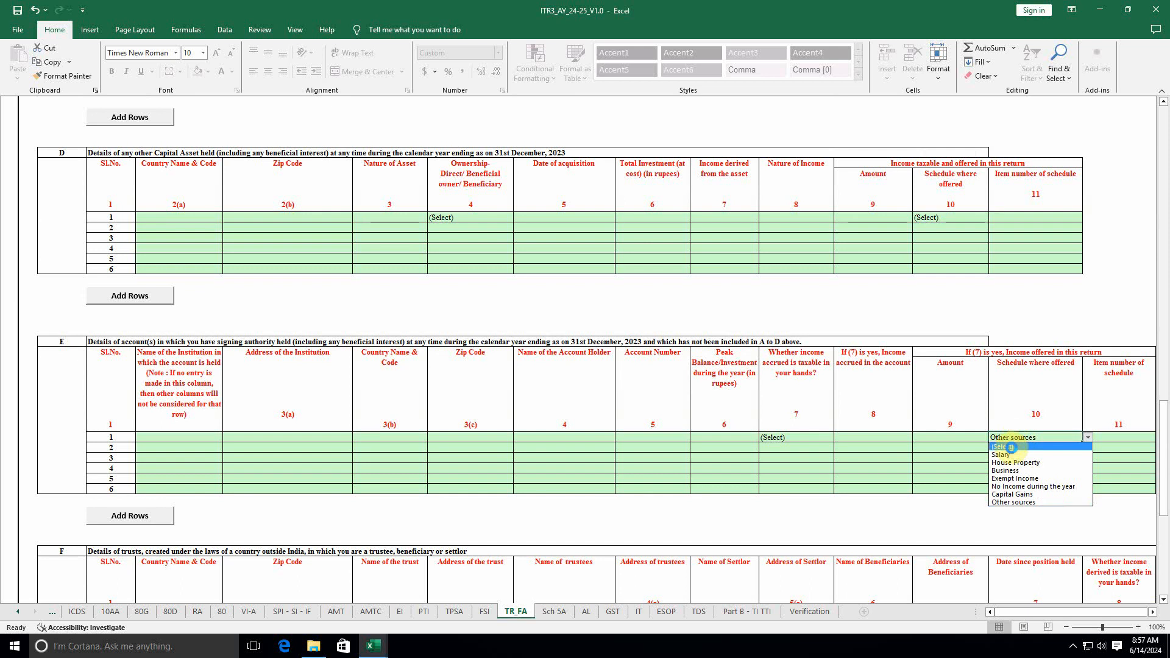
{"action": "left_click", "coordinate": [1010, 449]}
{"action": "scroll", "coordinate": [1010, 449], "scroll_direction": "down", "scroll_amount": 6}
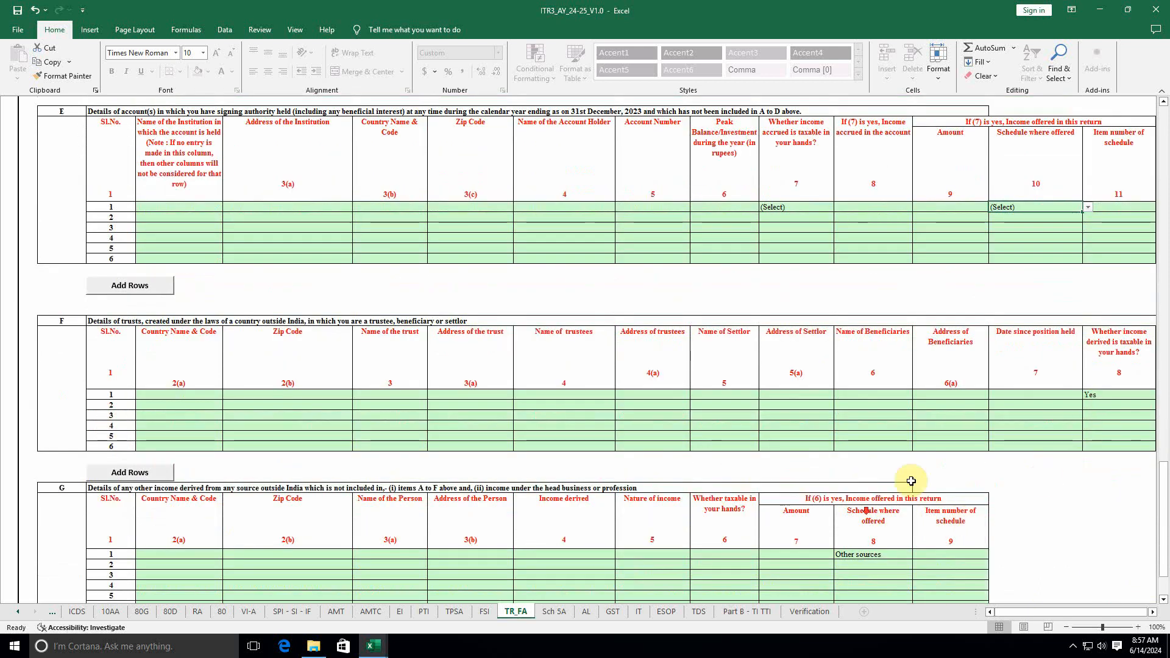
{"action": "scroll", "coordinate": [876, 487], "scroll_direction": "down", "scroll_amount": 4}
{"action": "left_click", "coordinate": [862, 396]}
{"action": "key", "text": "alt+Down"}
{"action": "left_click", "coordinate": [861, 406]}
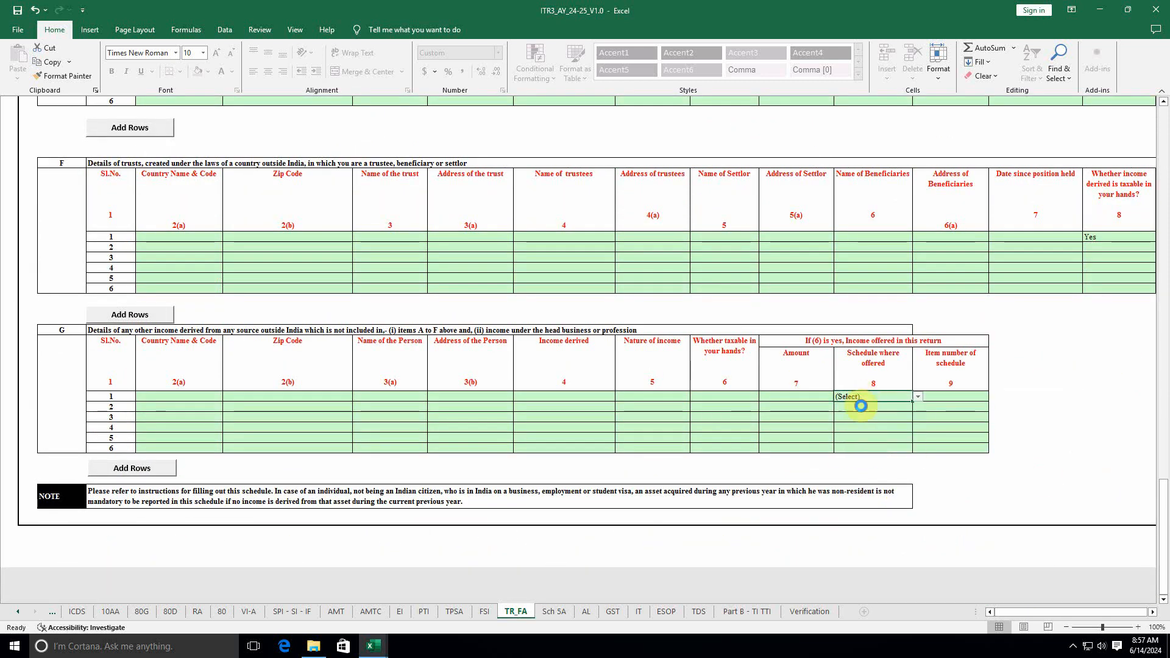
{"action": "scroll", "coordinate": [844, 491], "scroll_direction": "up", "scroll_amount": 5}
{"action": "scroll", "coordinate": [844, 491], "scroll_direction": "down", "scroll_amount": 1}
{"action": "scroll", "coordinate": [857, 491], "scroll_direction": "up", "scroll_amount": 20}
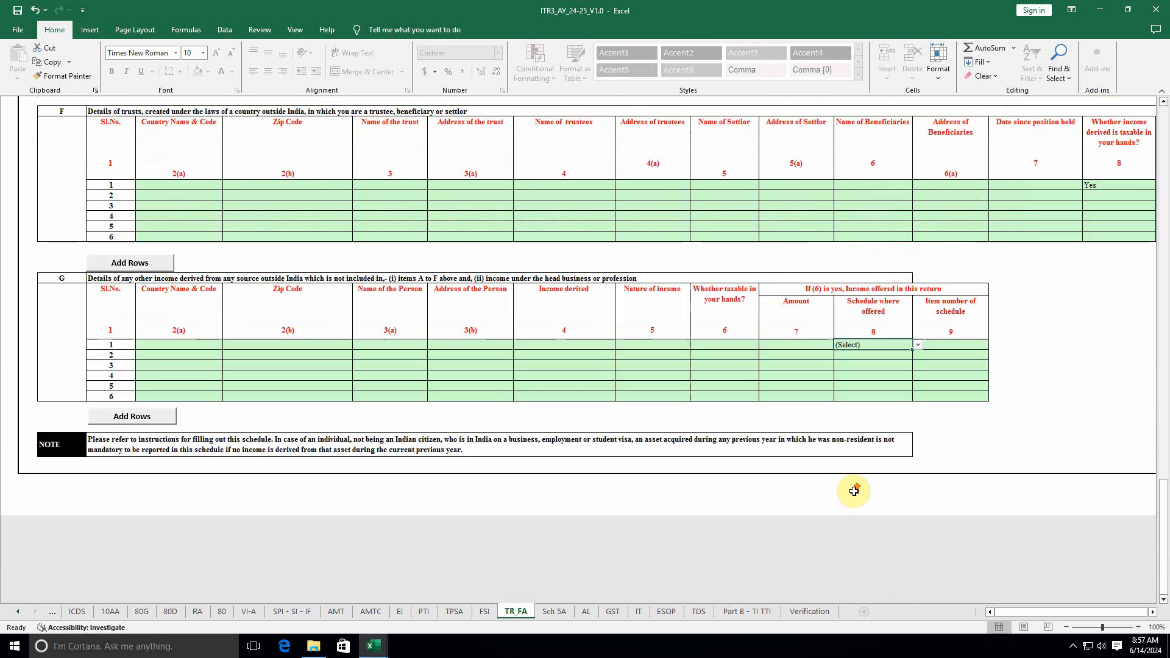
{"action": "scroll", "coordinate": [848, 485], "scroll_direction": "up", "scroll_amount": 20}
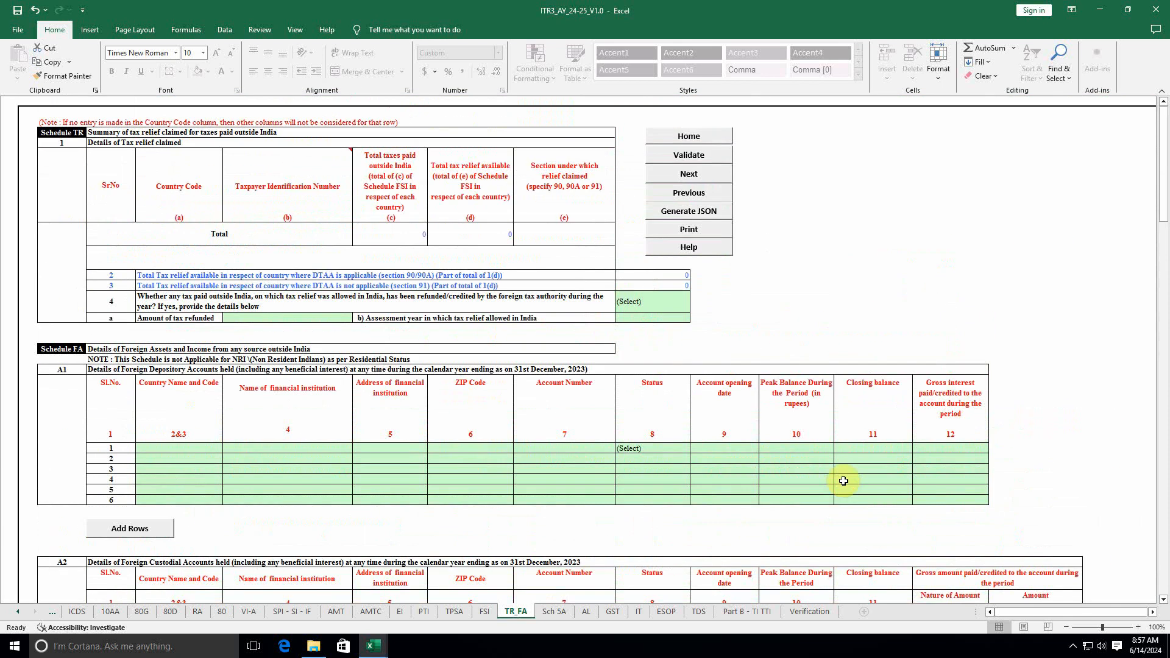
Step: Re-validate TR_FA, which now flags Table F missing fields, and scroll through the sheet
{"action": "left_click", "coordinate": [694, 156]}
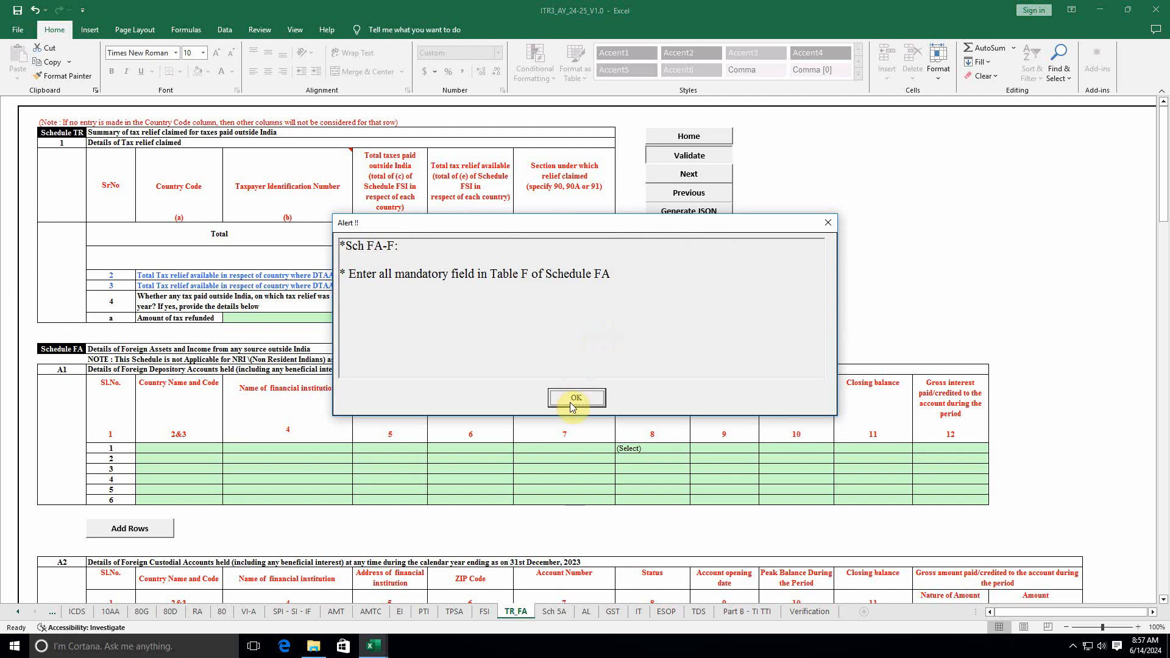
{"action": "left_click", "coordinate": [576, 398]}
{"action": "scroll", "coordinate": [220, 413], "scroll_direction": "down", "scroll_amount": 7}
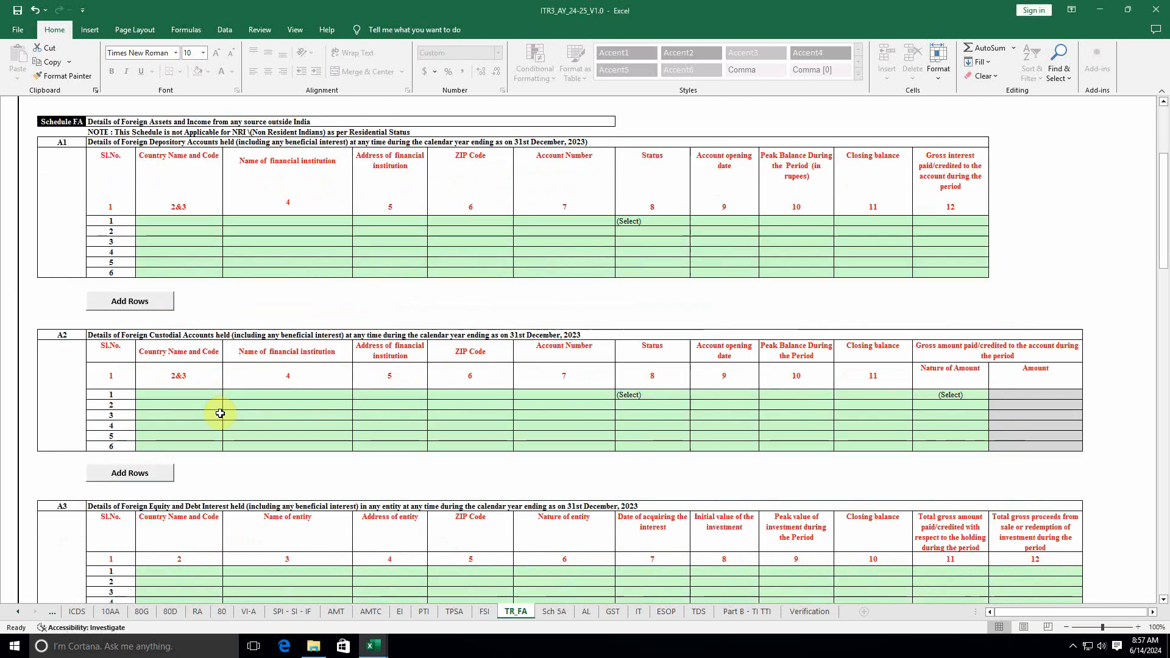
{"action": "scroll", "coordinate": [221, 413], "scroll_direction": "up", "scroll_amount": 7}
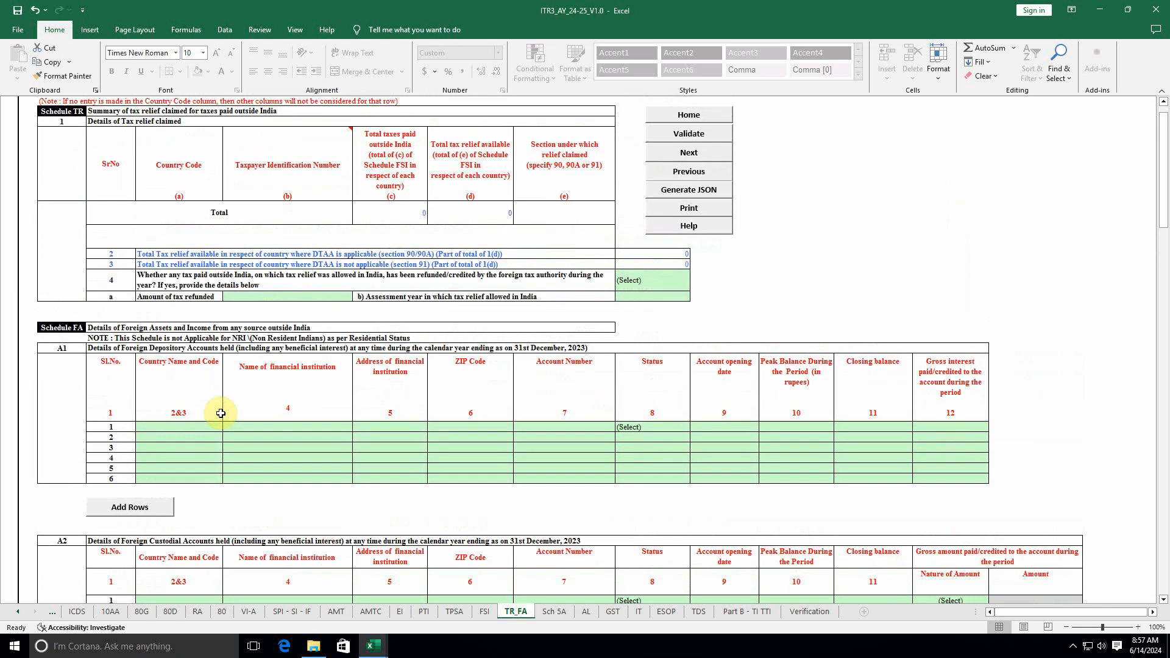
{"action": "scroll", "coordinate": [220, 413], "scroll_direction": "down", "scroll_amount": 8}
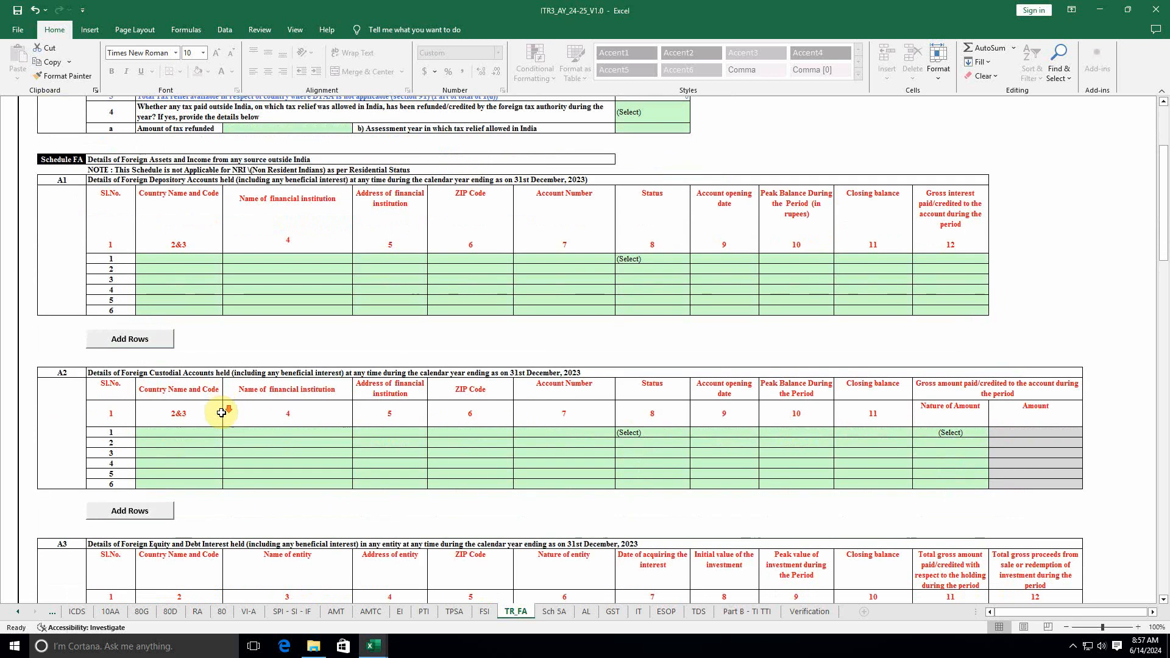
{"action": "scroll", "coordinate": [221, 413], "scroll_direction": "down", "scroll_amount": 10}
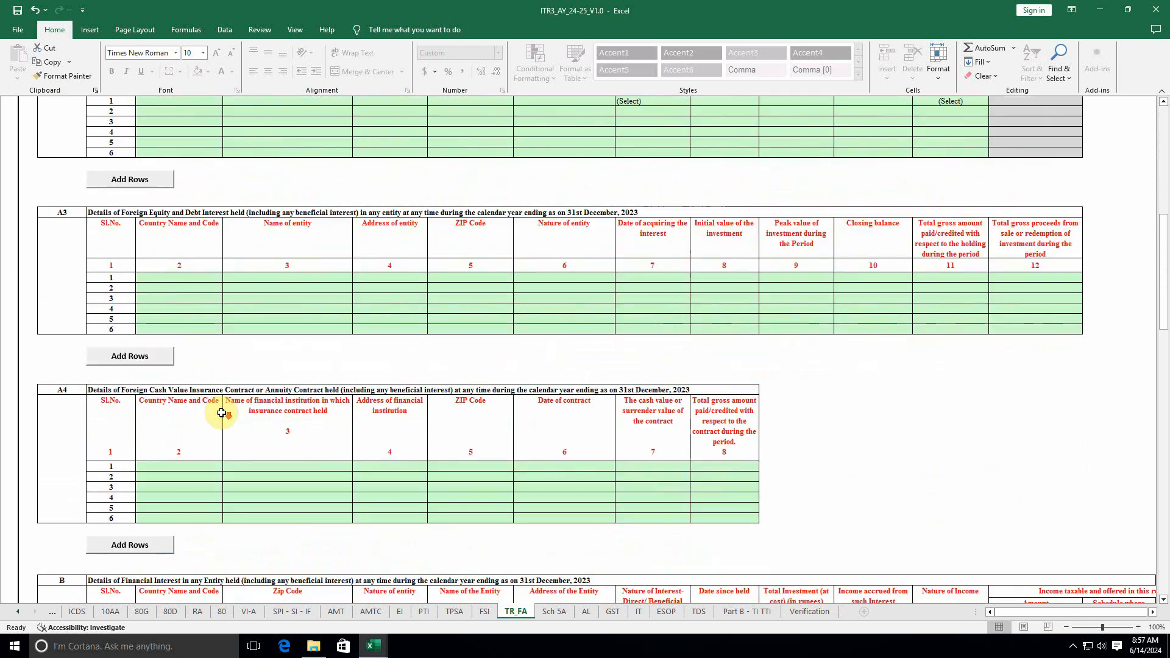
{"action": "scroll", "coordinate": [221, 413], "scroll_direction": "down", "scroll_amount": 10}
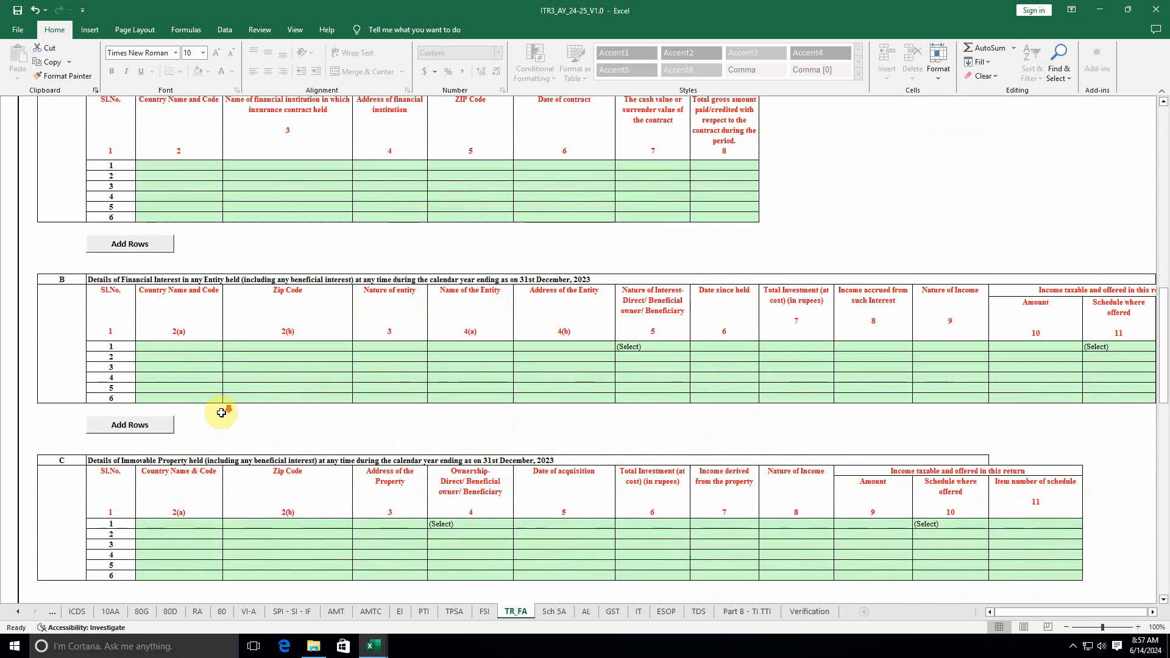
{"action": "scroll", "coordinate": [221, 413], "scroll_direction": "down", "scroll_amount": 10}
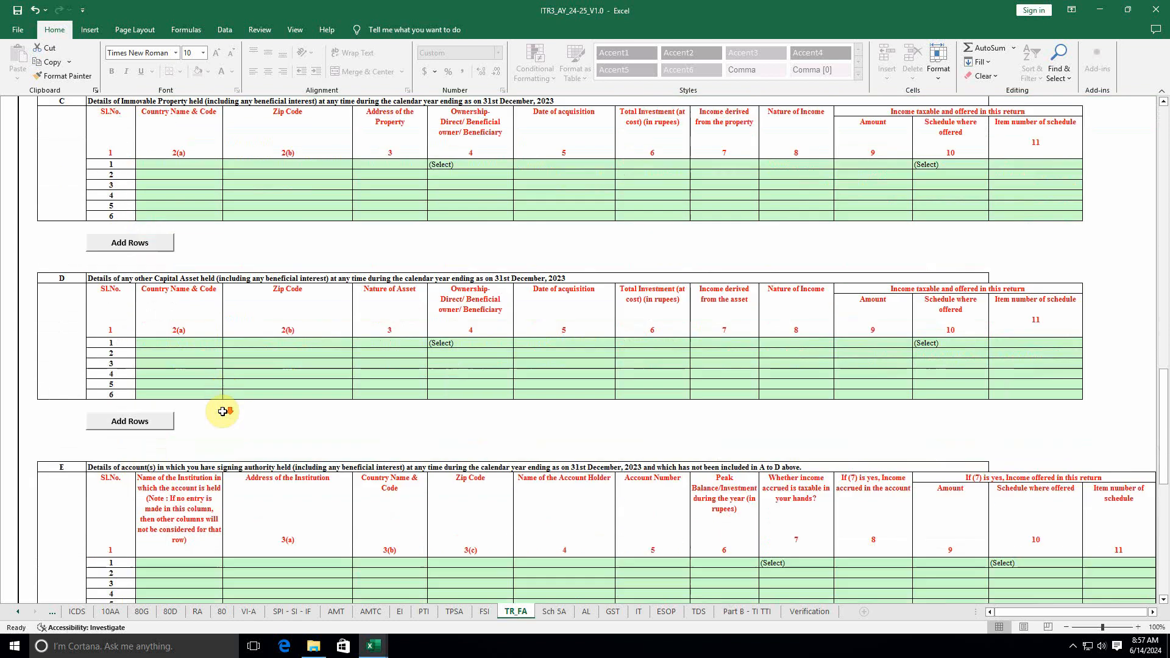
{"action": "scroll", "coordinate": [223, 411], "scroll_direction": "down", "scroll_amount": 7}
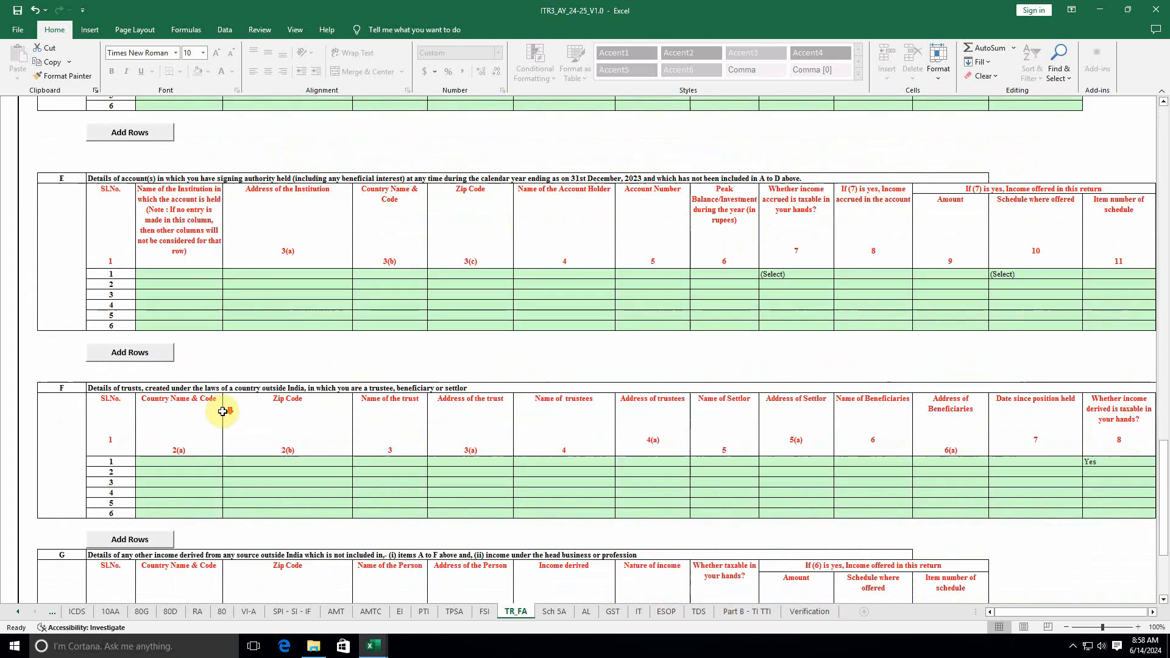
{"action": "scroll", "coordinate": [223, 411], "scroll_direction": "down", "scroll_amount": 11}
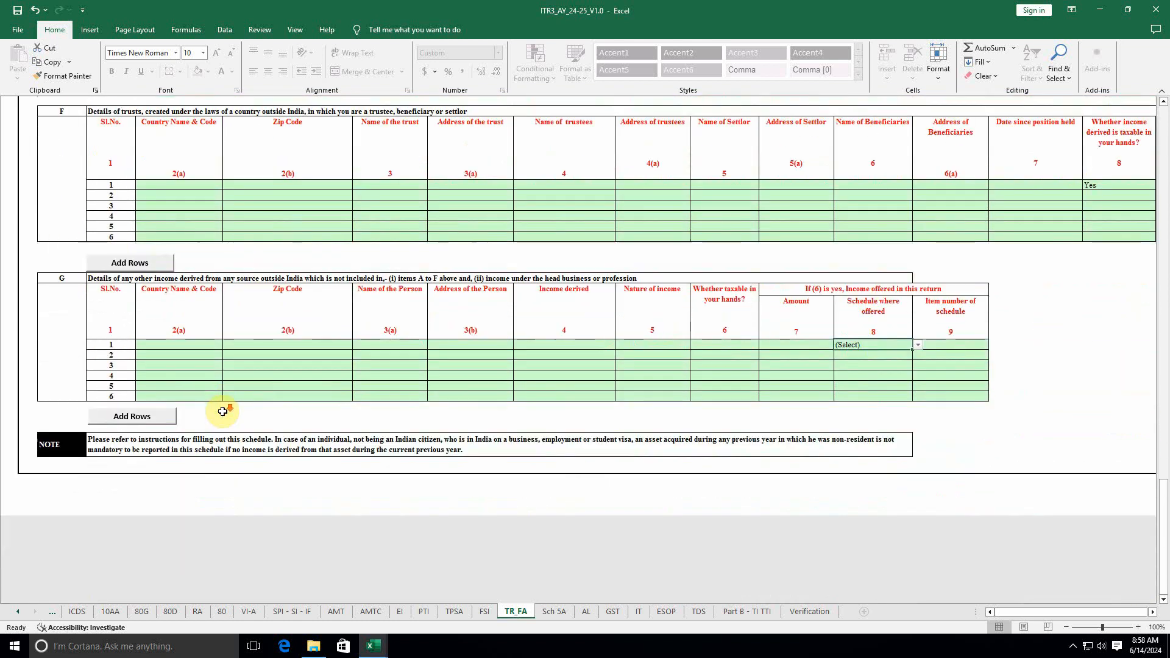
{"action": "scroll", "coordinate": [222, 412], "scroll_direction": "up", "scroll_amount": 10}
{"action": "scroll", "coordinate": [222, 411], "scroll_direction": "down", "scroll_amount": 3}
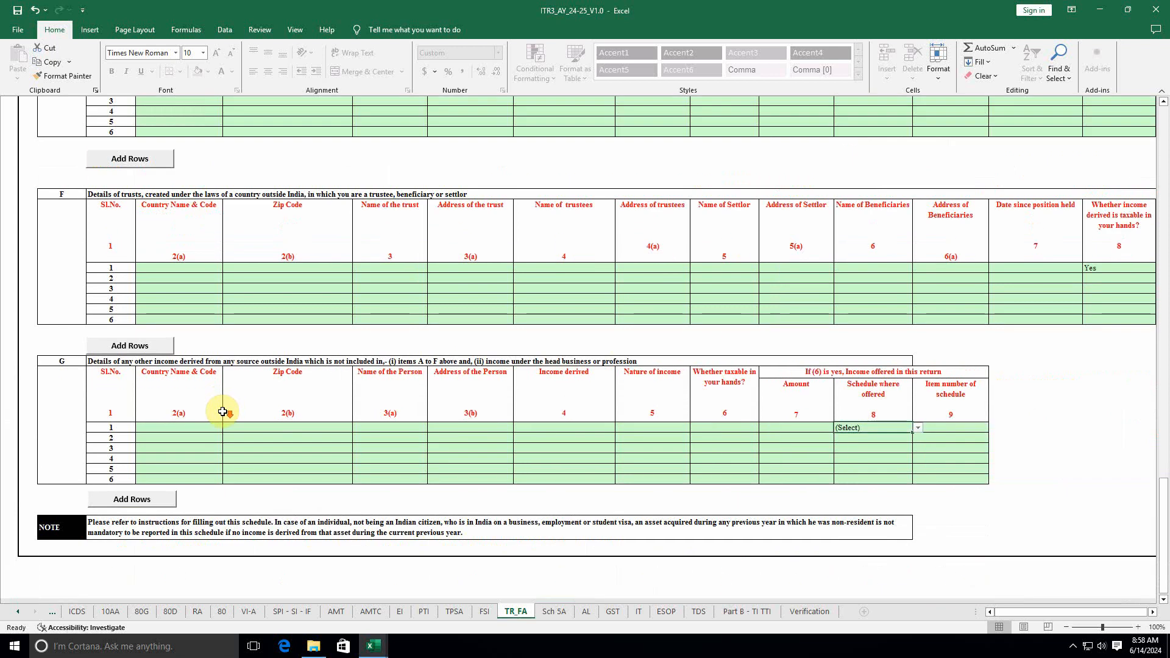
{"action": "scroll", "coordinate": [223, 411], "scroll_direction": "up", "scroll_amount": 4}
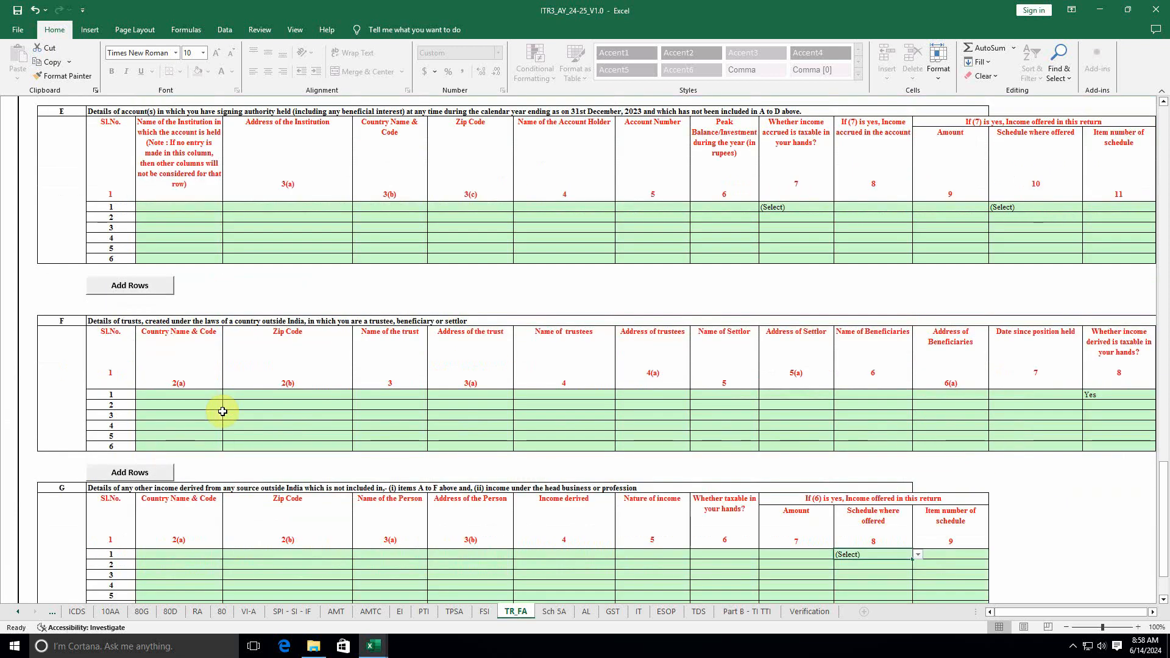
Step: Change table F's Schedule where offered from Other sources to (Select) and re-run the check
{"action": "left_click_drag", "start_coordinate": [1041, 610], "coordinate": [1099, 610]}
{"action": "left_click", "coordinate": [950, 396]}
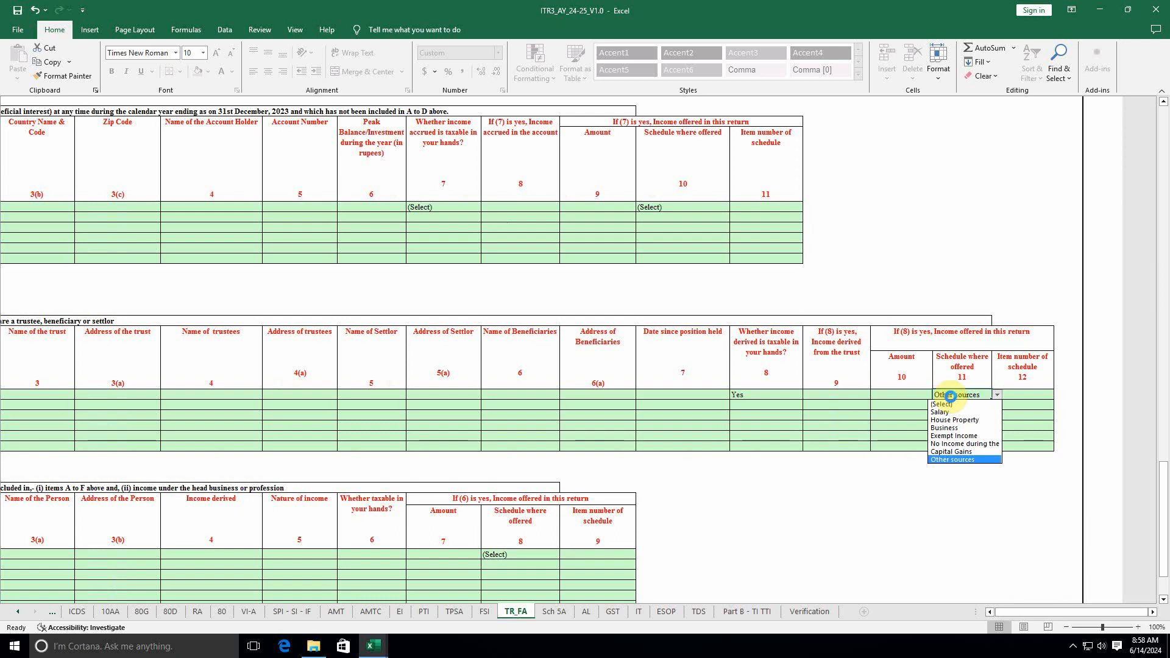
{"action": "left_click", "coordinate": [944, 404]}
{"action": "left_click", "coordinate": [912, 529]}
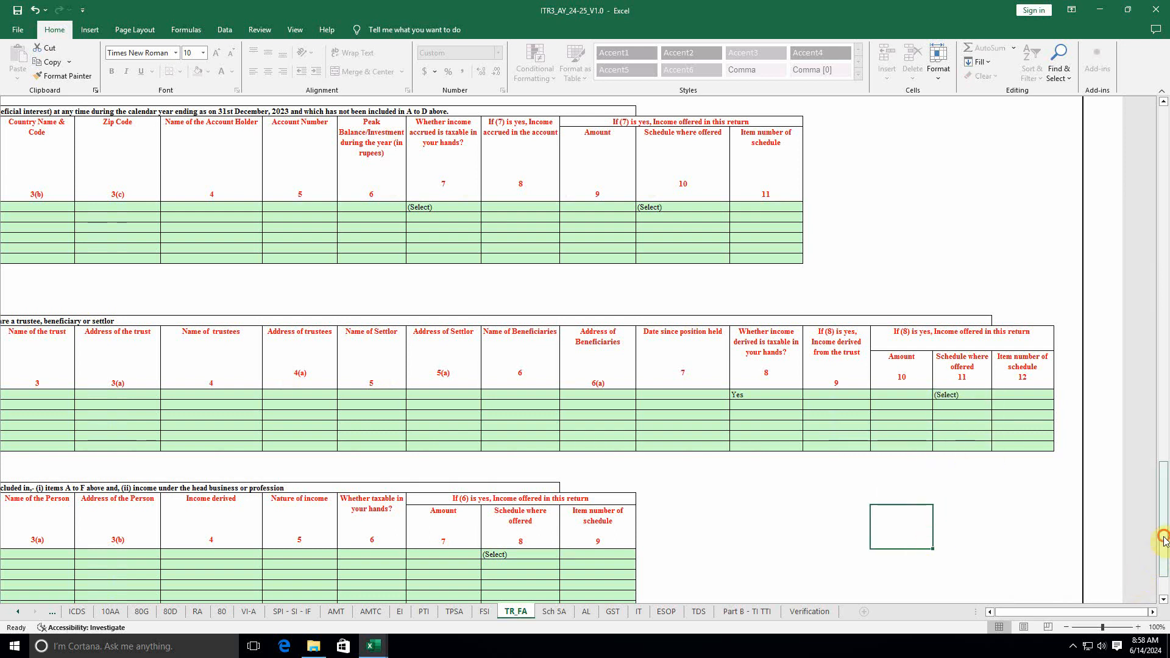
{"action": "left_click_drag", "start_coordinate": [1164, 540], "coordinate": [1126, 191]}
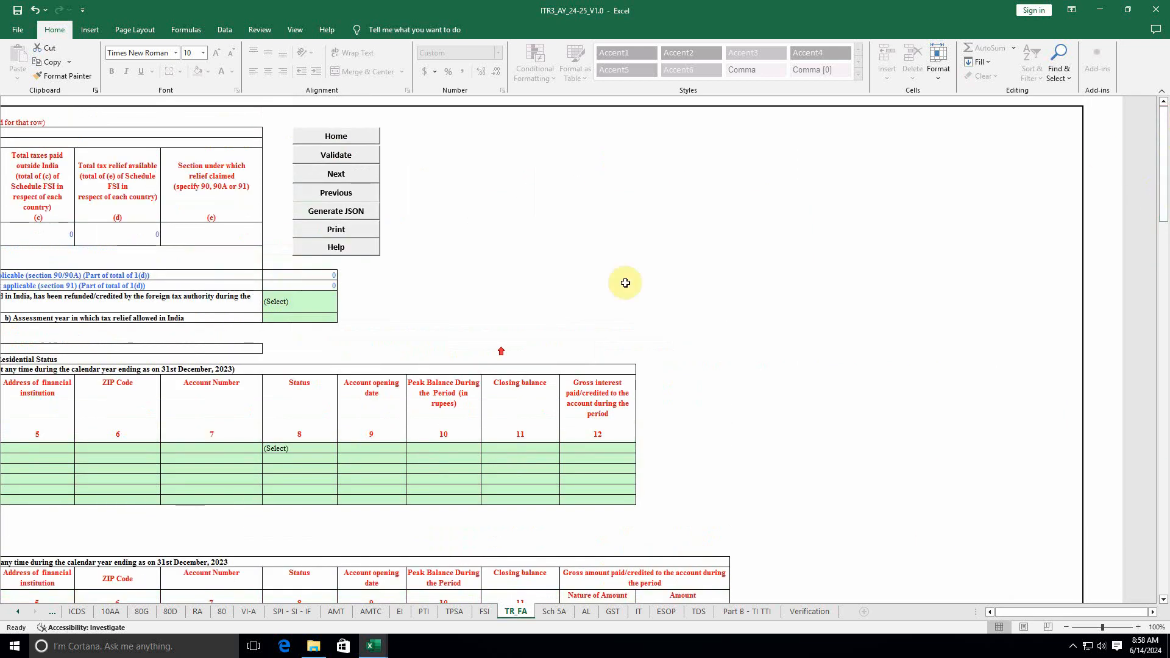
{"action": "left_click", "coordinate": [344, 158]}
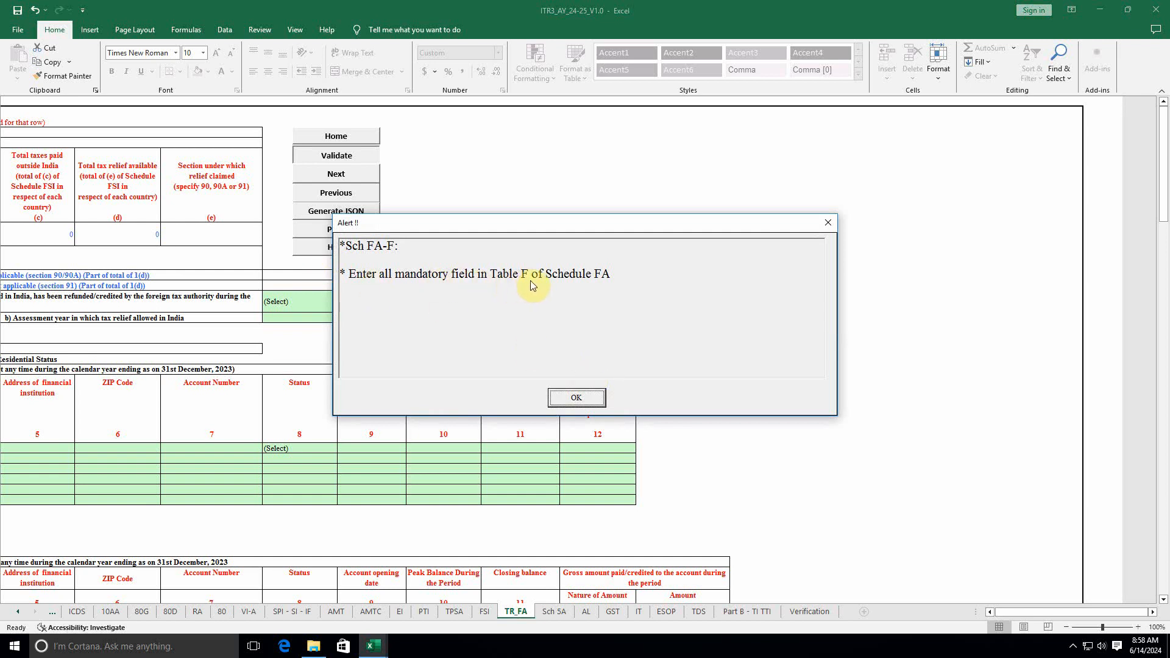
Step: Change table F's taxable-in-your-hands answer from Yes to (Select)
{"action": "left_click", "coordinate": [586, 397]}
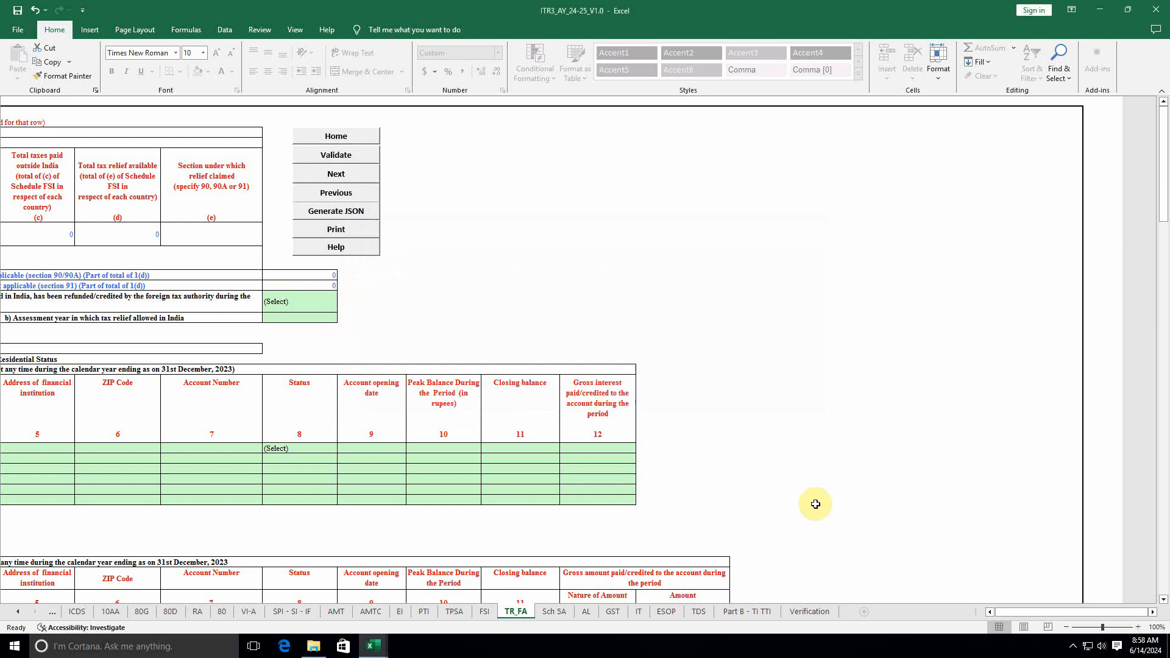
{"action": "left_click_drag", "start_coordinate": [1013, 611], "coordinate": [882, 637]}
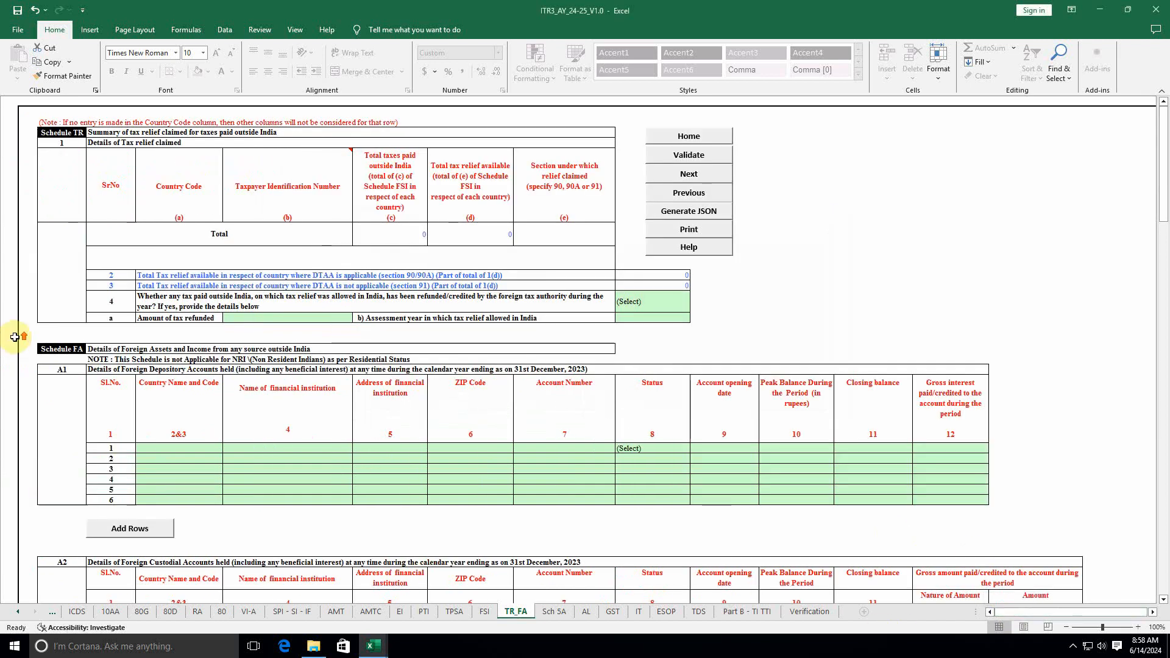
{"action": "scroll", "coordinate": [155, 399], "scroll_direction": "down", "scroll_amount": 3}
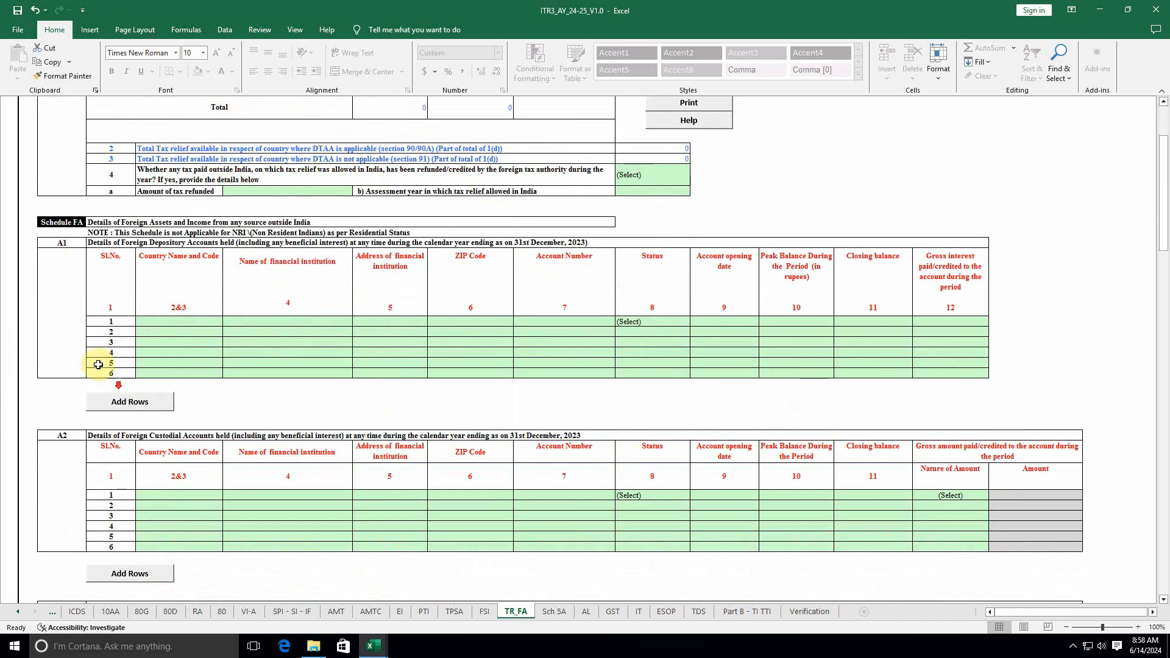
{"action": "scroll", "coordinate": [98, 364], "scroll_direction": "down", "scroll_amount": 20}
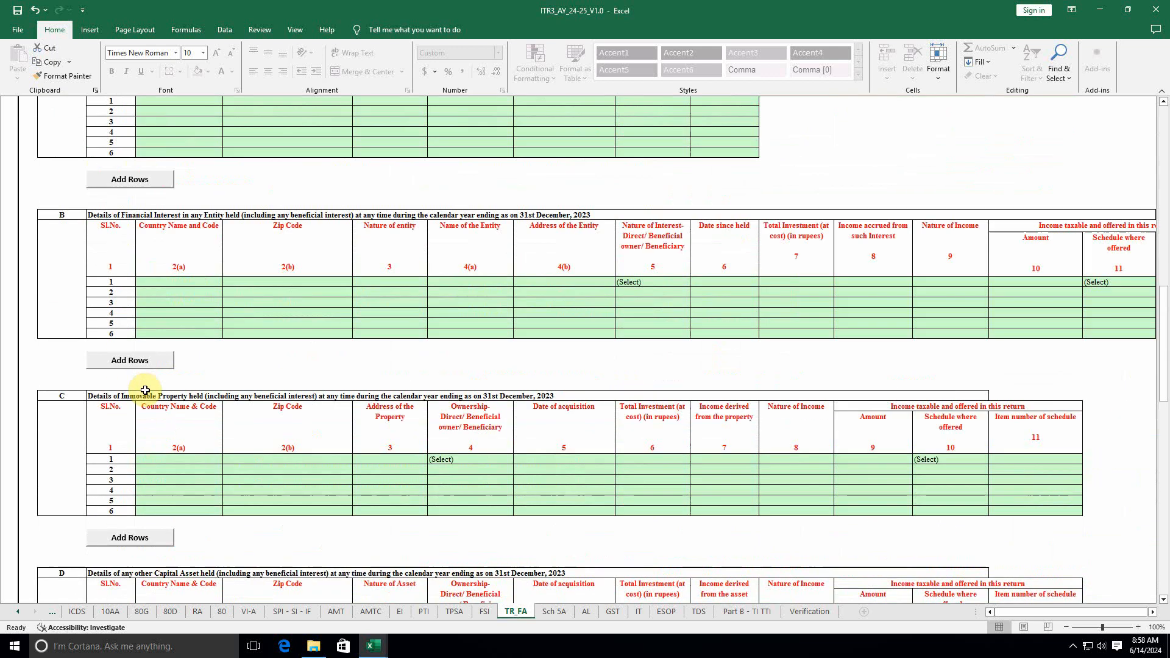
{"action": "scroll", "coordinate": [145, 390], "scroll_direction": "down", "scroll_amount": 7}
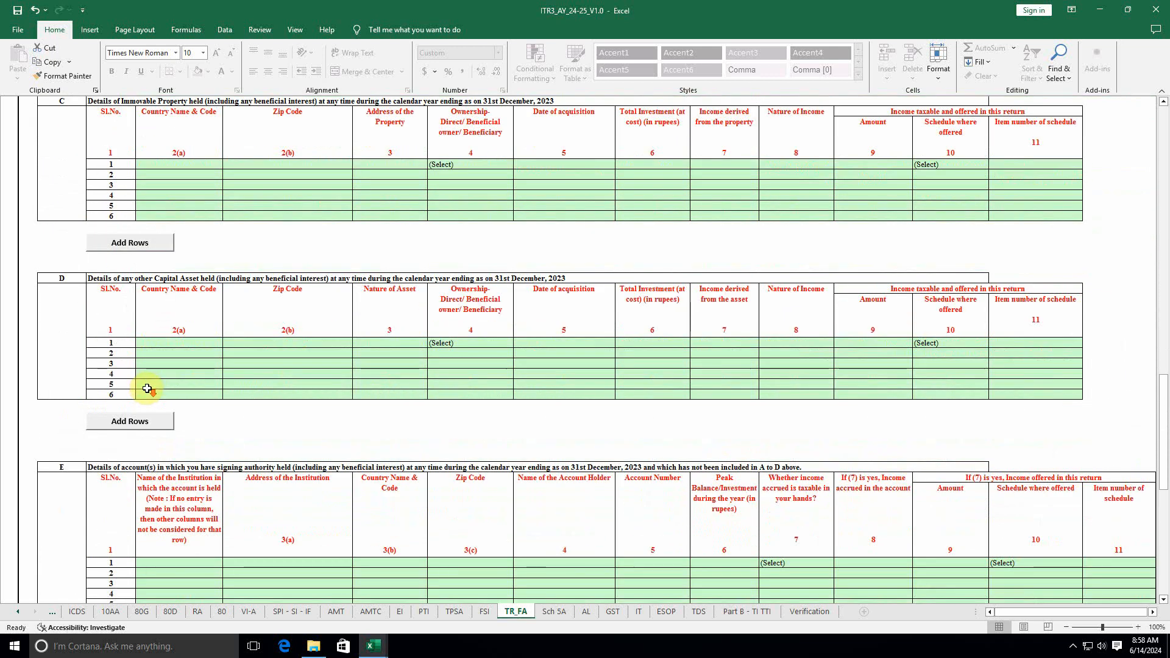
{"action": "scroll", "coordinate": [147, 389], "scroll_direction": "down", "scroll_amount": 6}
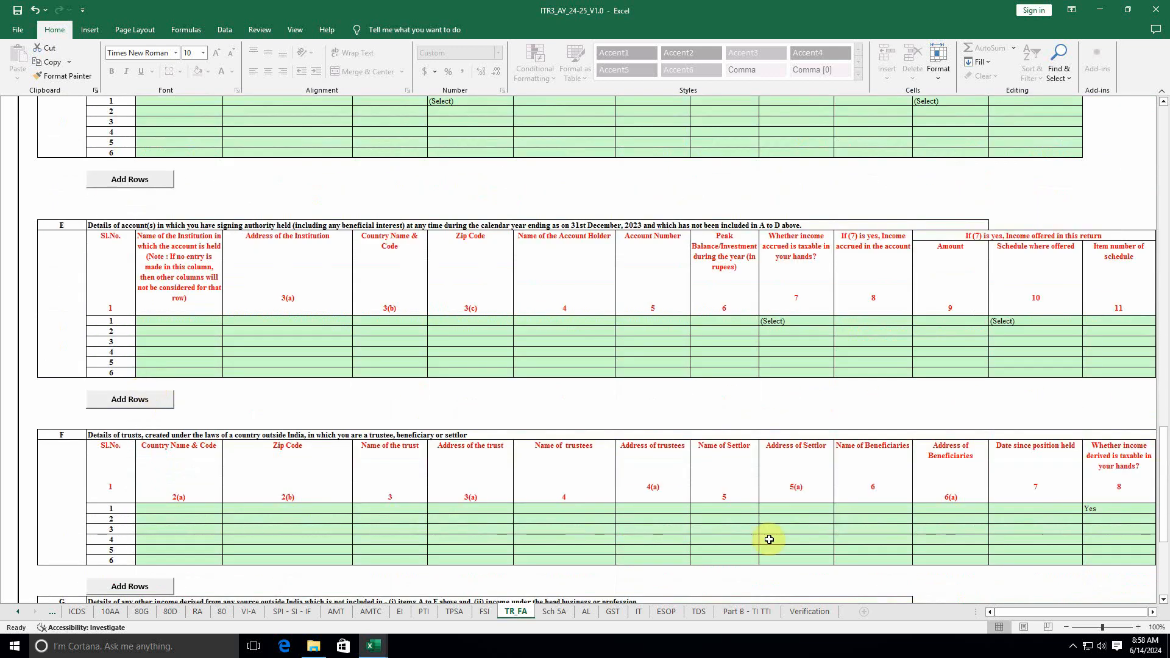
{"action": "left_click_drag", "start_coordinate": [1015, 613], "coordinate": [1042, 612]}
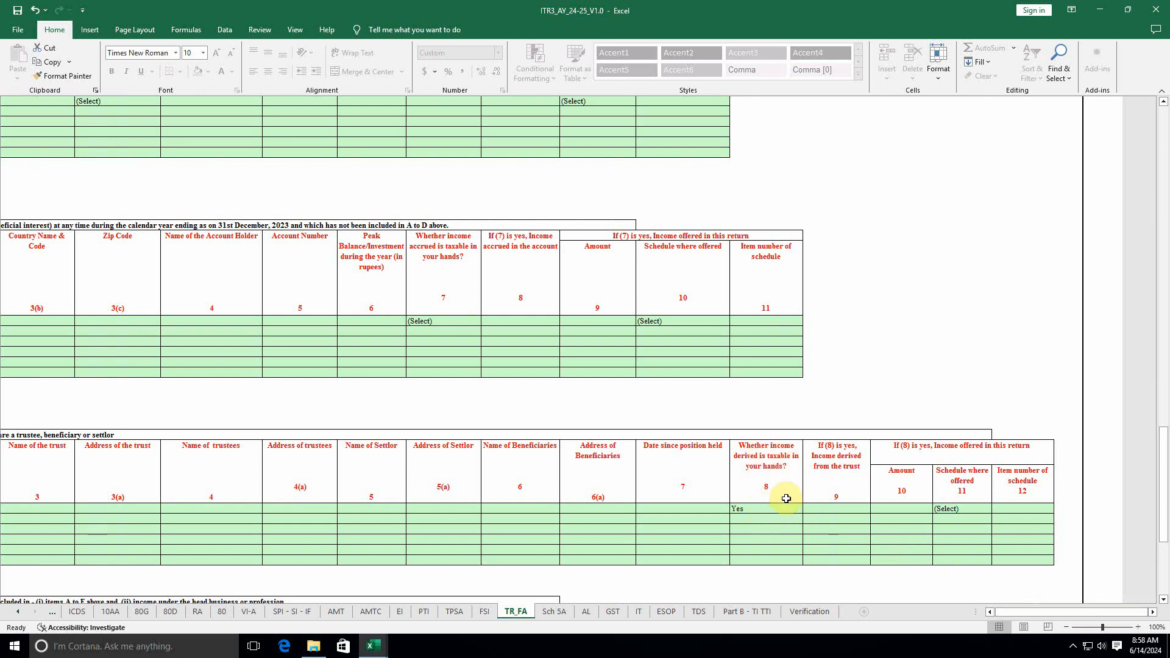
{"action": "left_click", "coordinate": [766, 510]}
{"action": "left_click", "coordinate": [809, 508]}
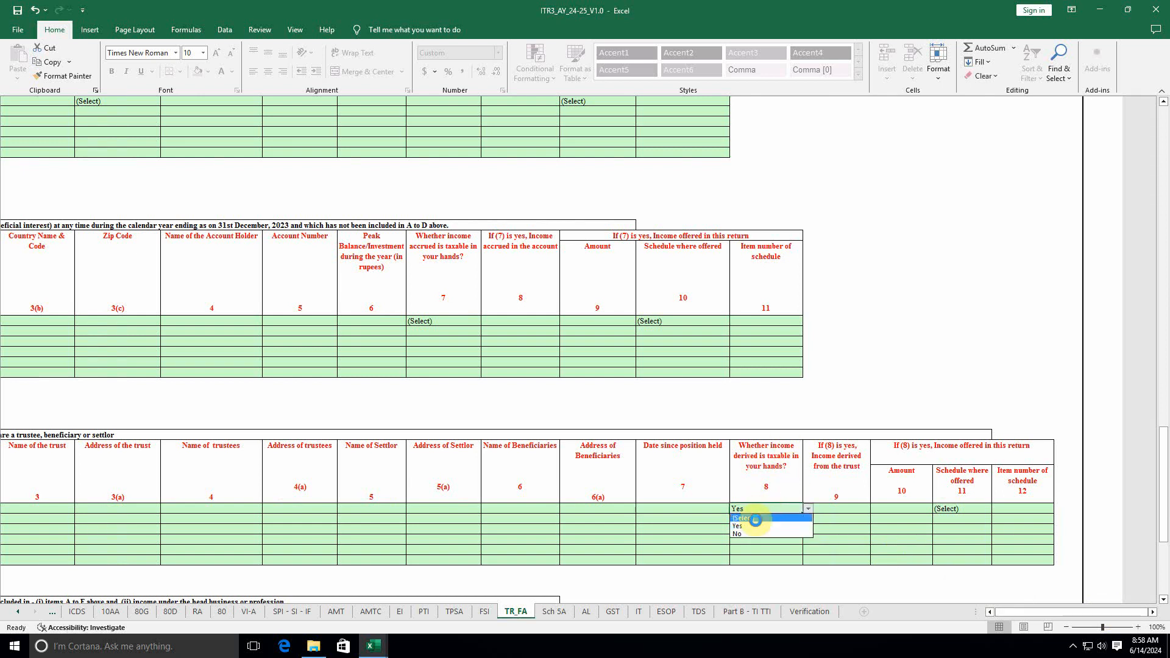
{"action": "left_click", "coordinate": [752, 518]}
Step: Validate the TR-FA sheet as OK and move to Schedule 5A
{"action": "left_click_drag", "start_coordinate": [1162, 487], "coordinate": [1140, 41]}
{"action": "left_click", "coordinate": [336, 155]}
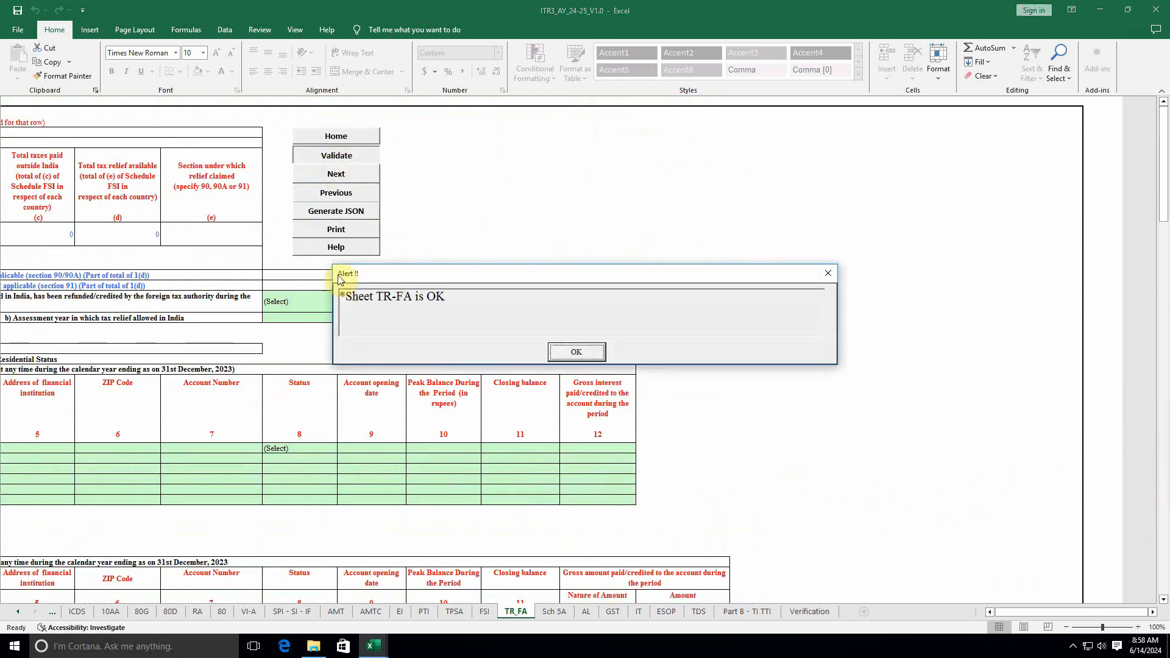
{"action": "left_click", "coordinate": [575, 353]}
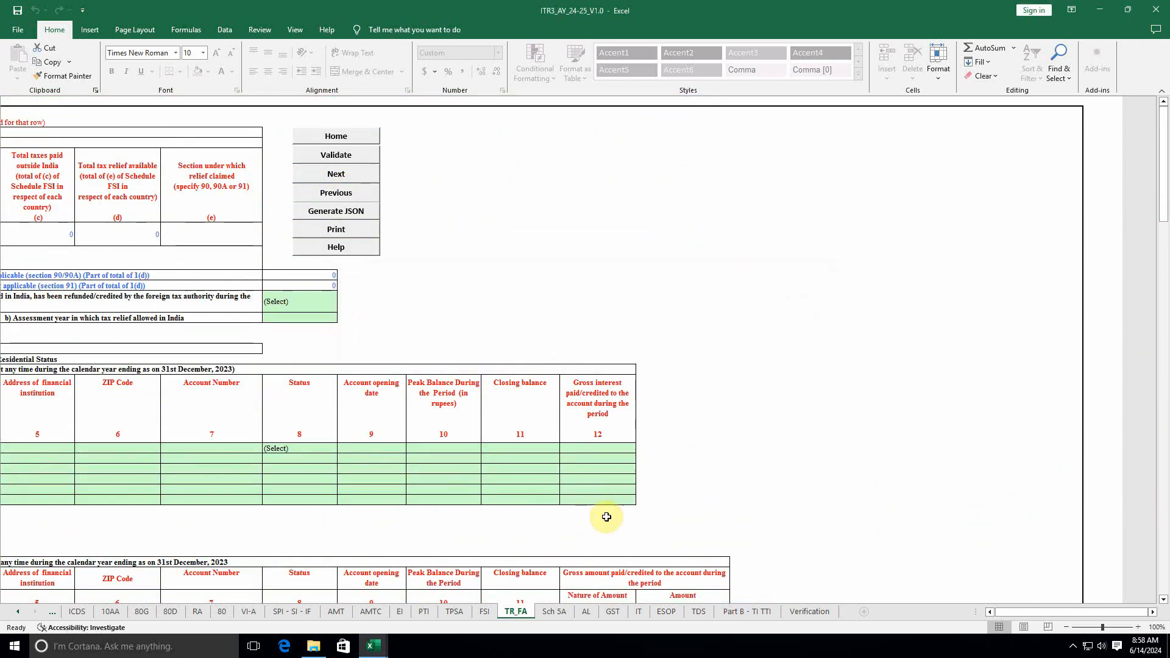
{"action": "left_click", "coordinate": [553, 612]}
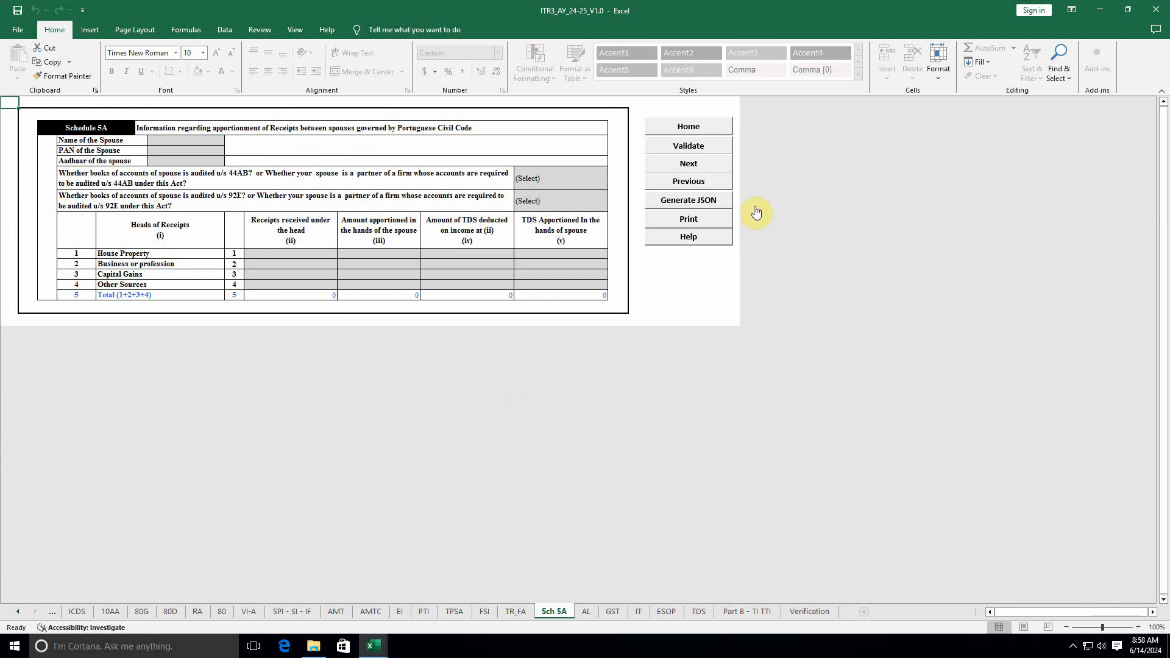
Step: Validate the Sch 5A, AL and GST sheets, dismissing each 'is ok' message
{"action": "left_click", "coordinate": [688, 146]}
{"action": "left_click", "coordinate": [593, 360]}
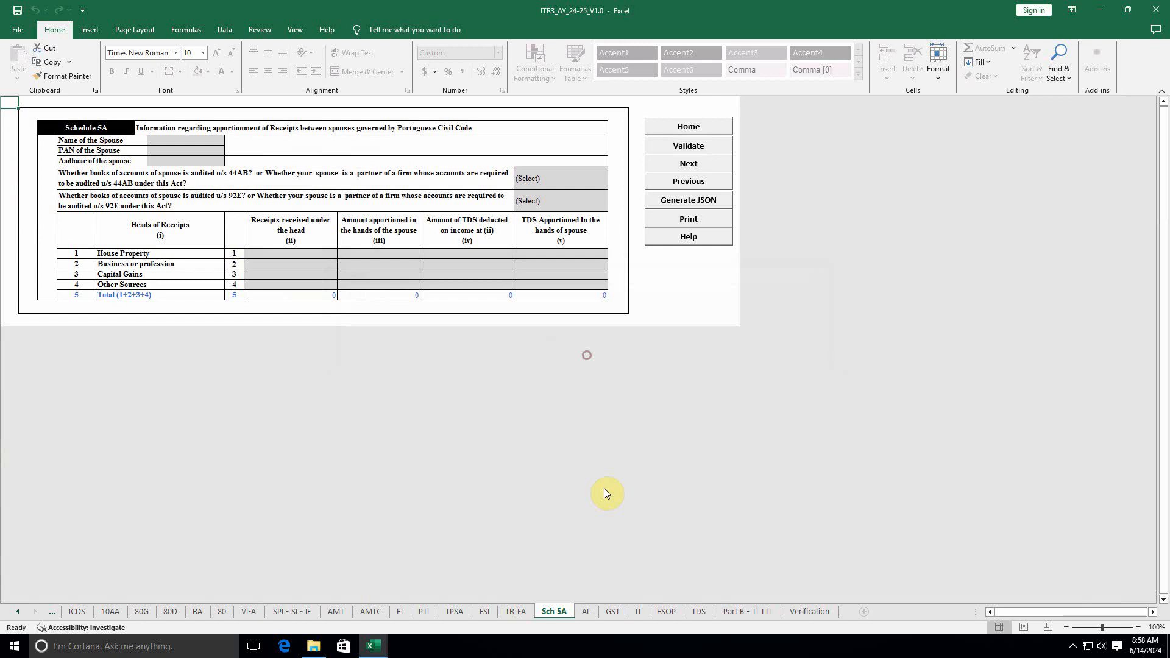
{"action": "left_click", "coordinate": [587, 611]}
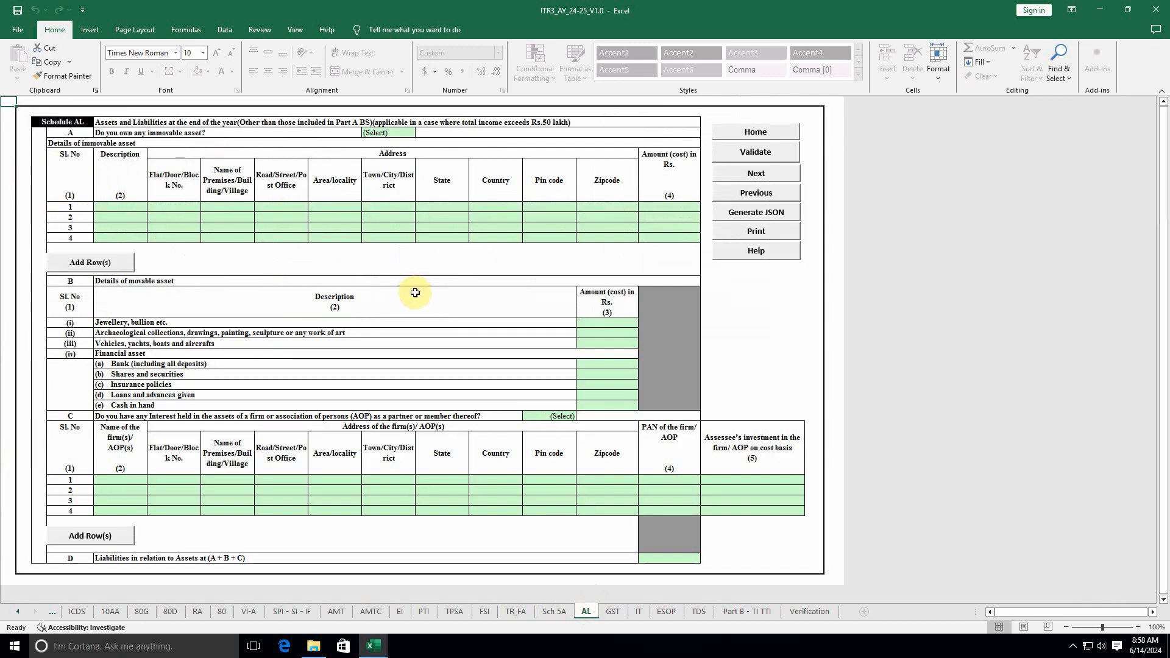
{"action": "left_click", "coordinate": [780, 152]}
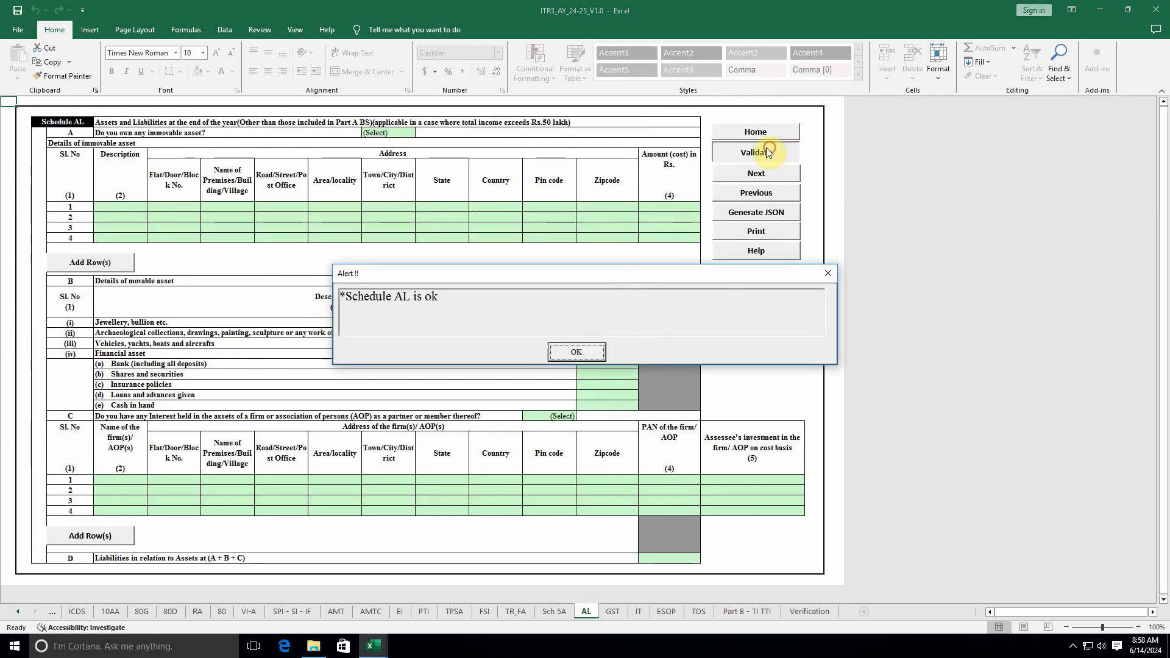
{"action": "left_click", "coordinate": [587, 351]}
{"action": "left_click", "coordinate": [612, 612]}
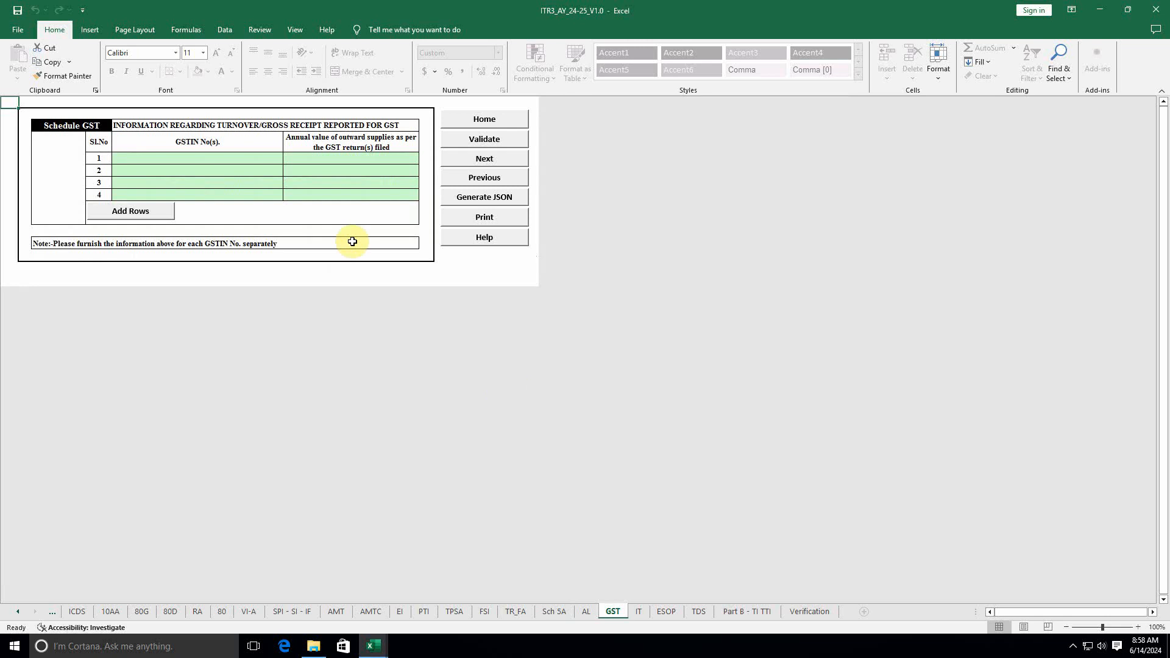
{"action": "left_click", "coordinate": [484, 140]}
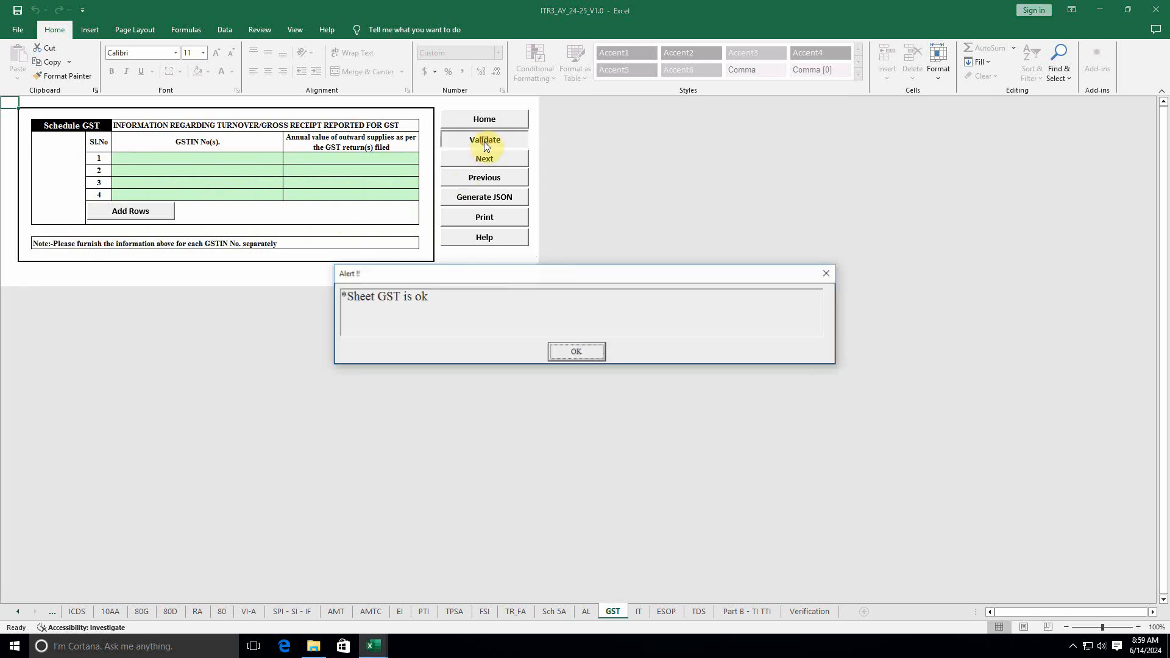
{"action": "left_click", "coordinate": [554, 349]}
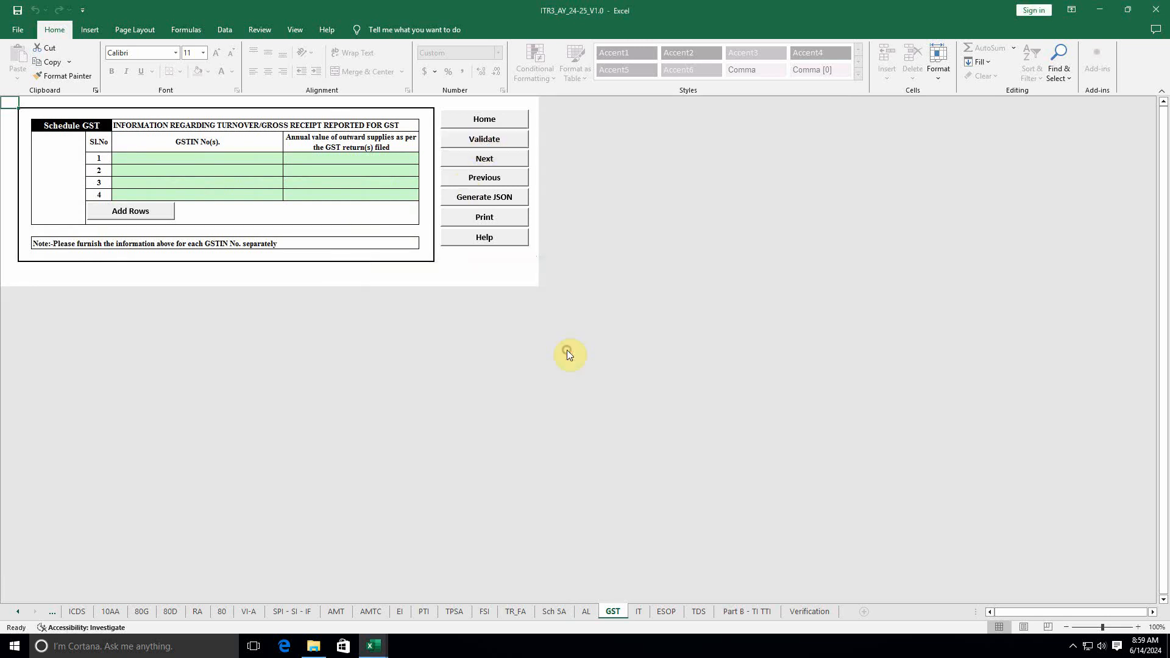
Step: Validate the IT sheet, after clearing its two information notices, and the ESOP sheet
{"action": "left_click", "coordinate": [638, 614]}
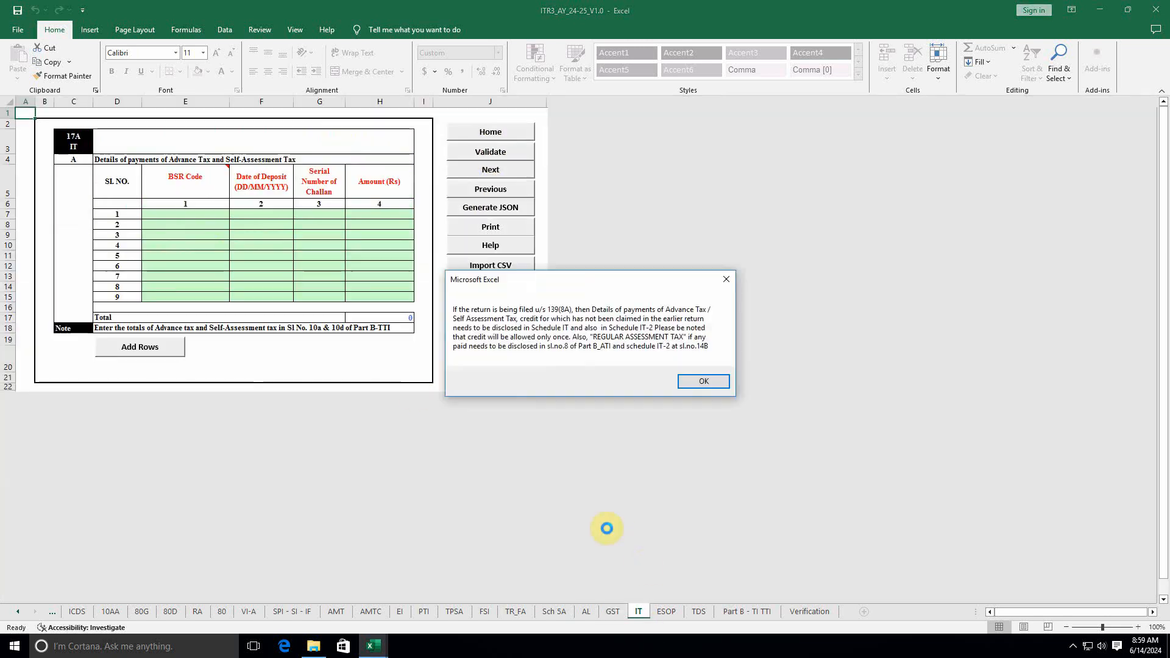
{"action": "left_click", "coordinate": [704, 381]}
{"action": "left_click", "coordinate": [706, 366]}
{"action": "left_click", "coordinate": [483, 152]}
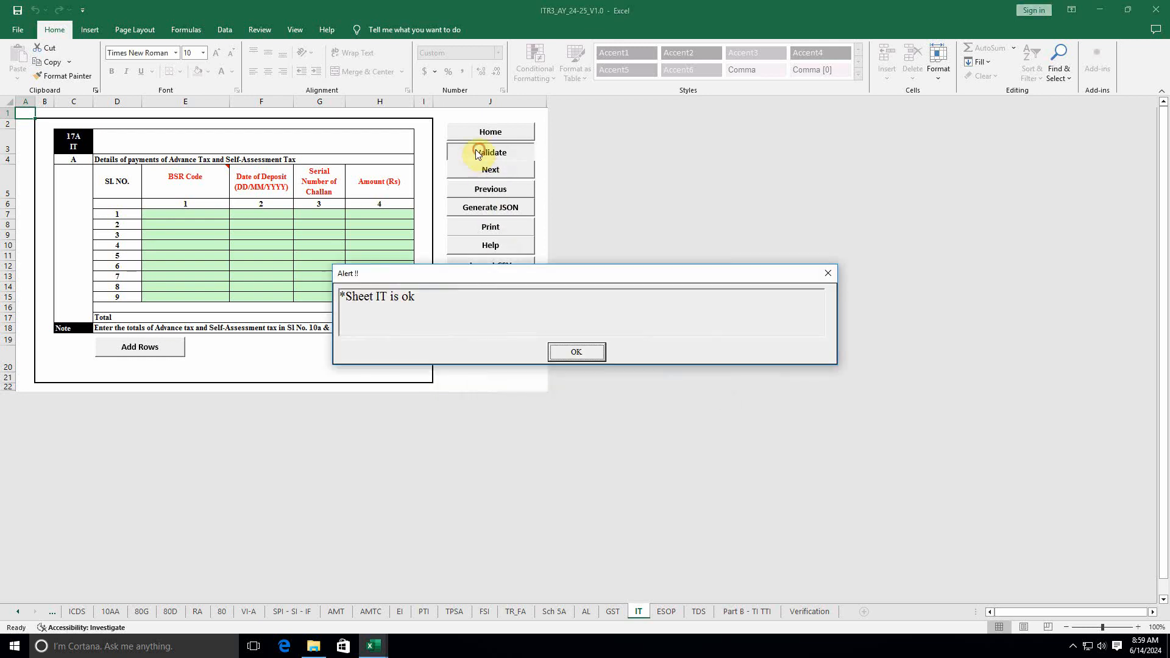
{"action": "left_click", "coordinate": [586, 350]}
{"action": "left_click", "coordinate": [666, 612]}
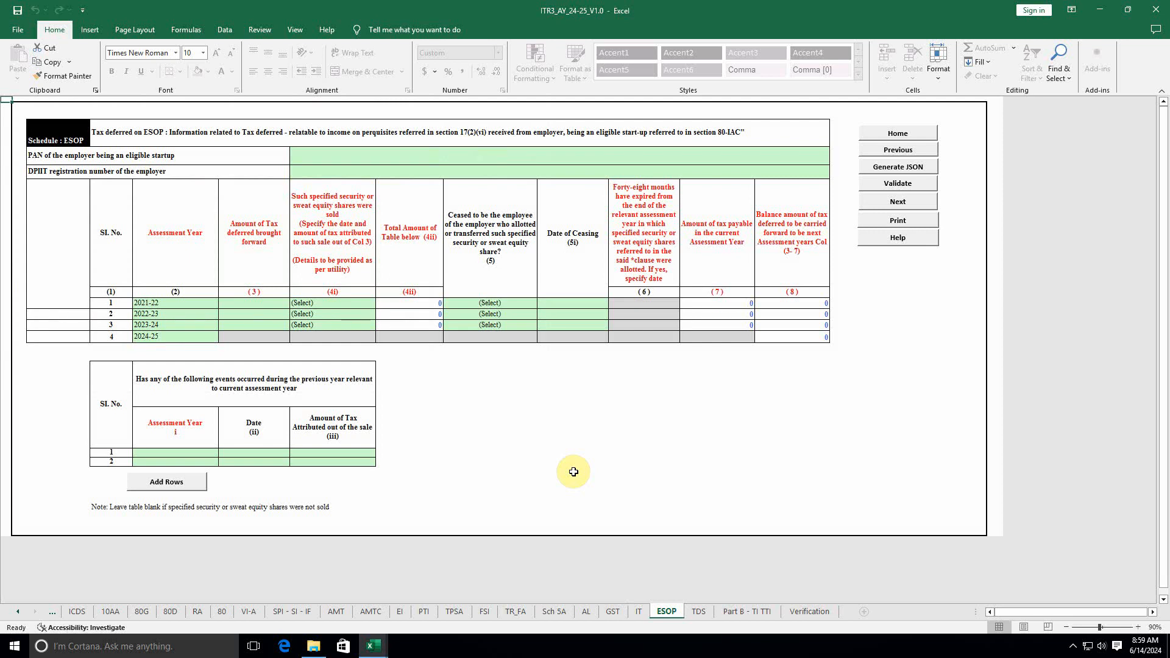
{"action": "left_click", "coordinate": [898, 183]}
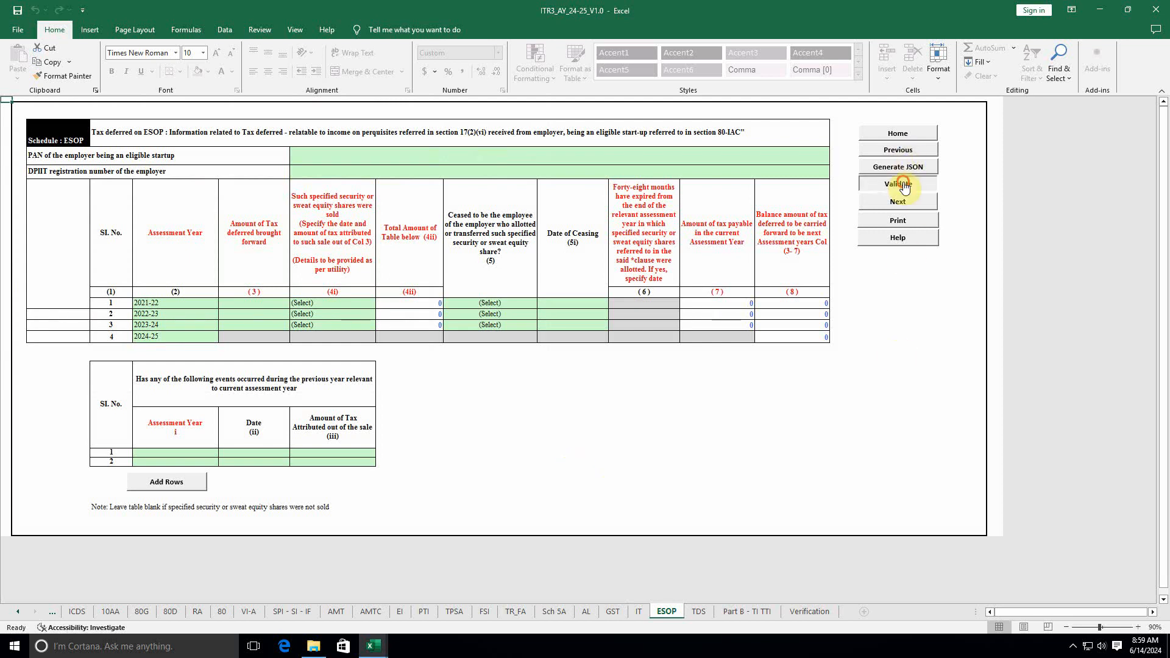
{"action": "left_click", "coordinate": [600, 363]}
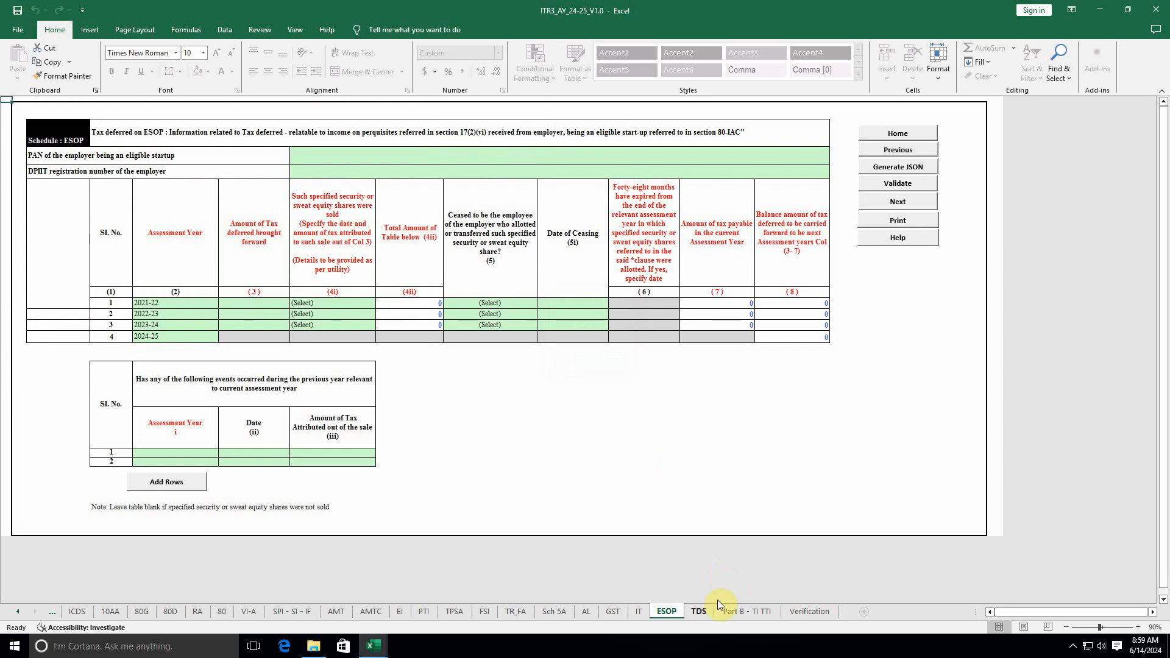
Step: Move to the TDS sheet and acknowledge the reminder to verify TAN details
{"action": "left_click", "coordinate": [698, 611]}
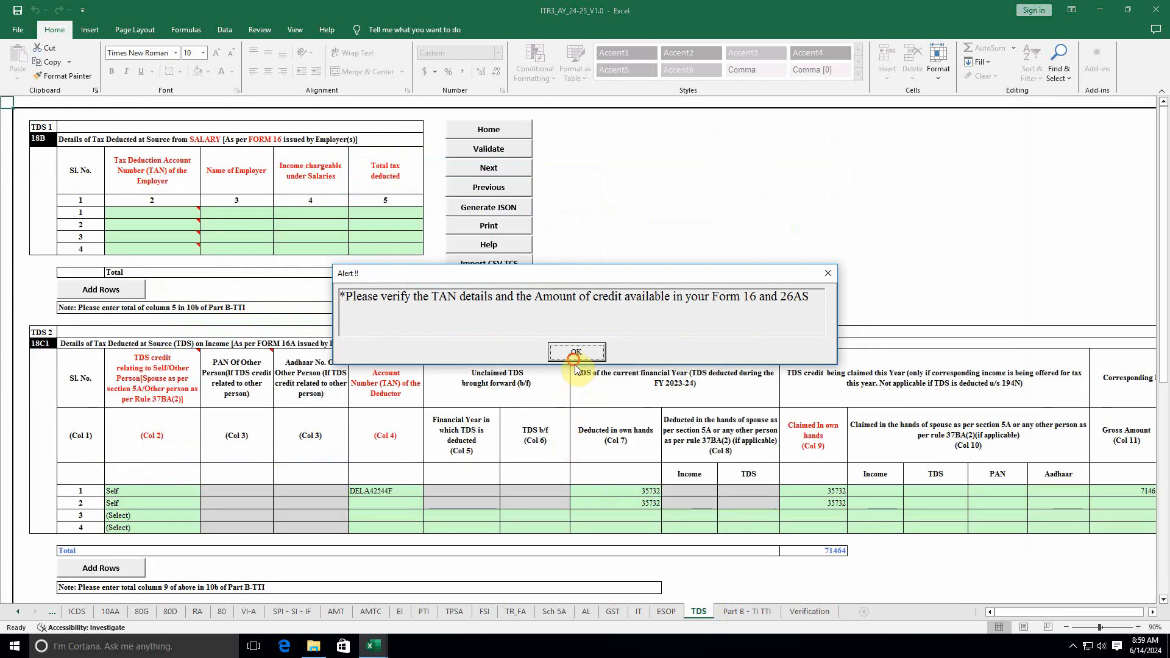
{"action": "left_click", "coordinate": [565, 352]}
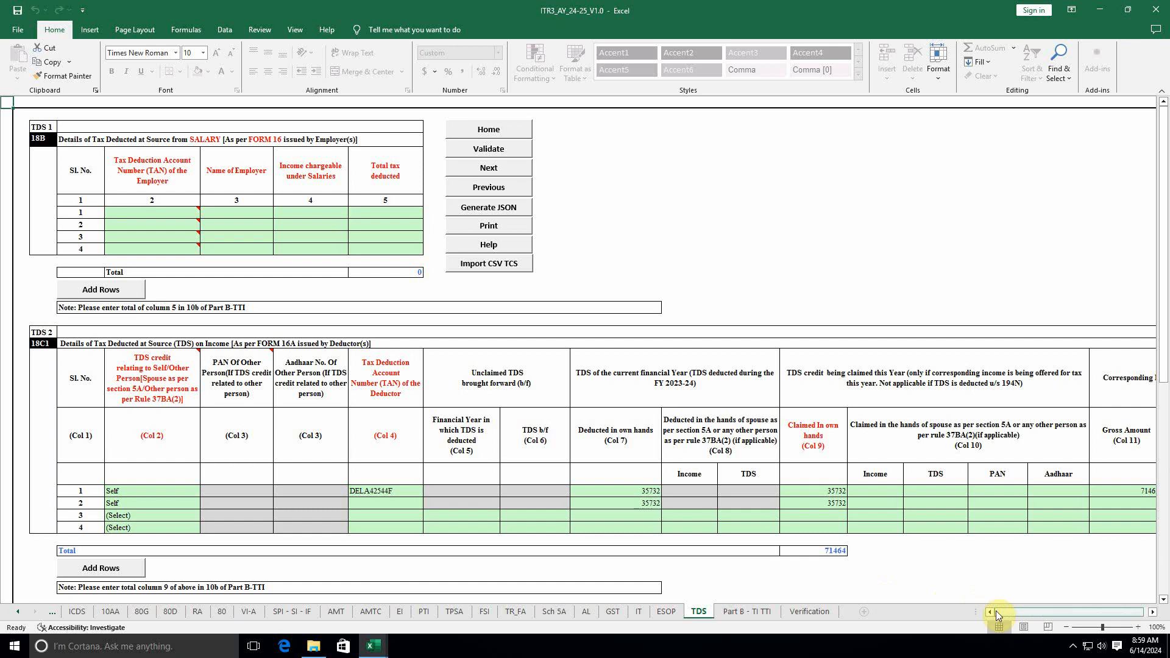
{"action": "left_click_drag", "start_coordinate": [1007, 613], "coordinate": [935, 619]}
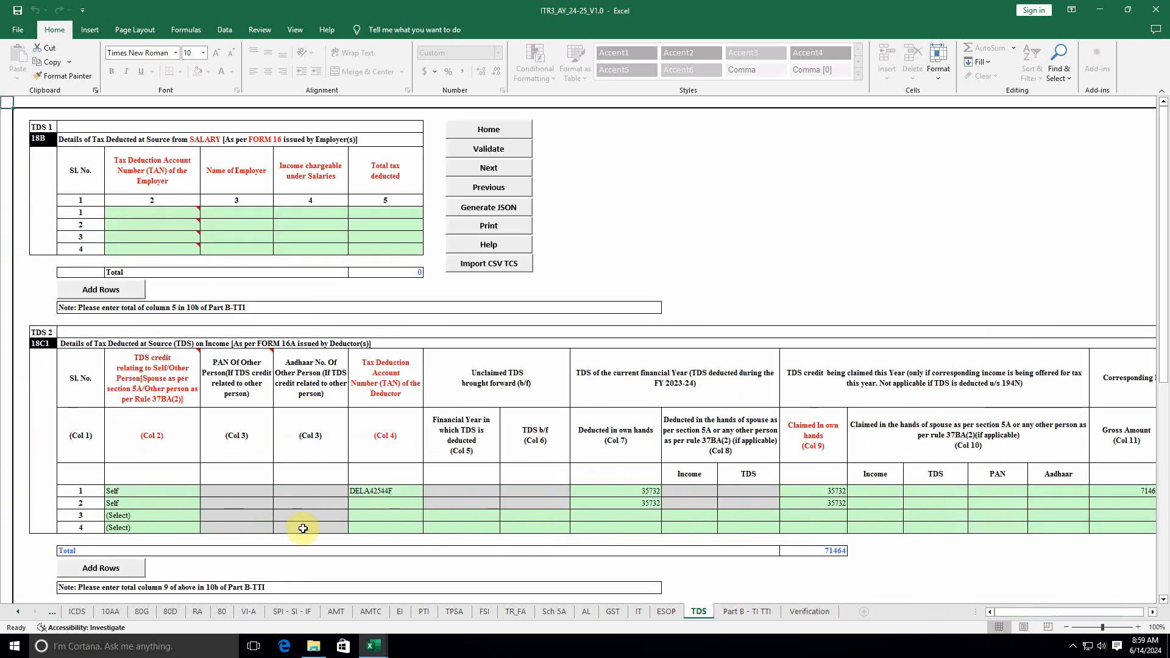
Step: Enter the first row's deductor TAN in row 2, correcting it after the invalid-TAN error
{"action": "left_click", "coordinate": [374, 494]}
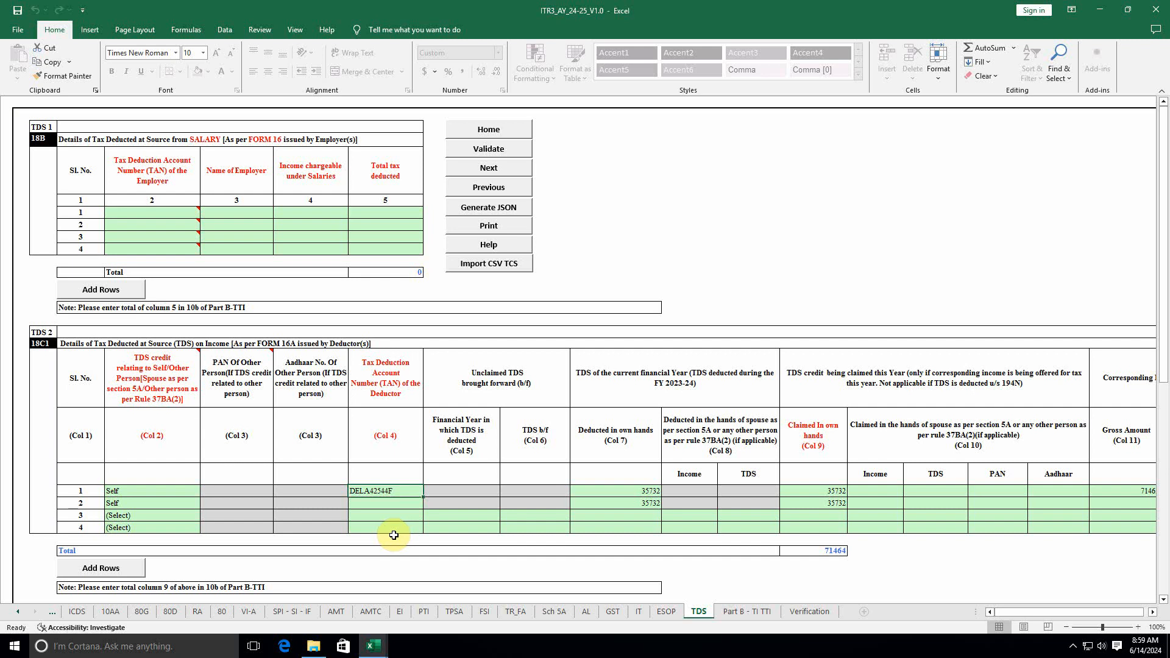
{"action": "left_click", "coordinate": [366, 498]}
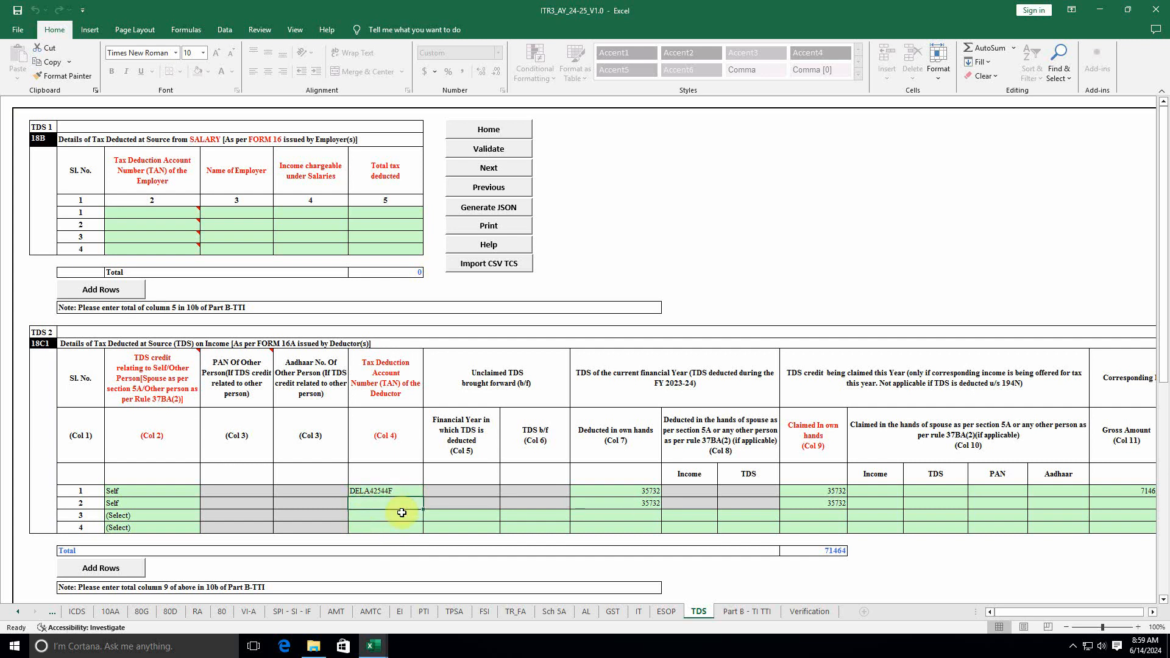
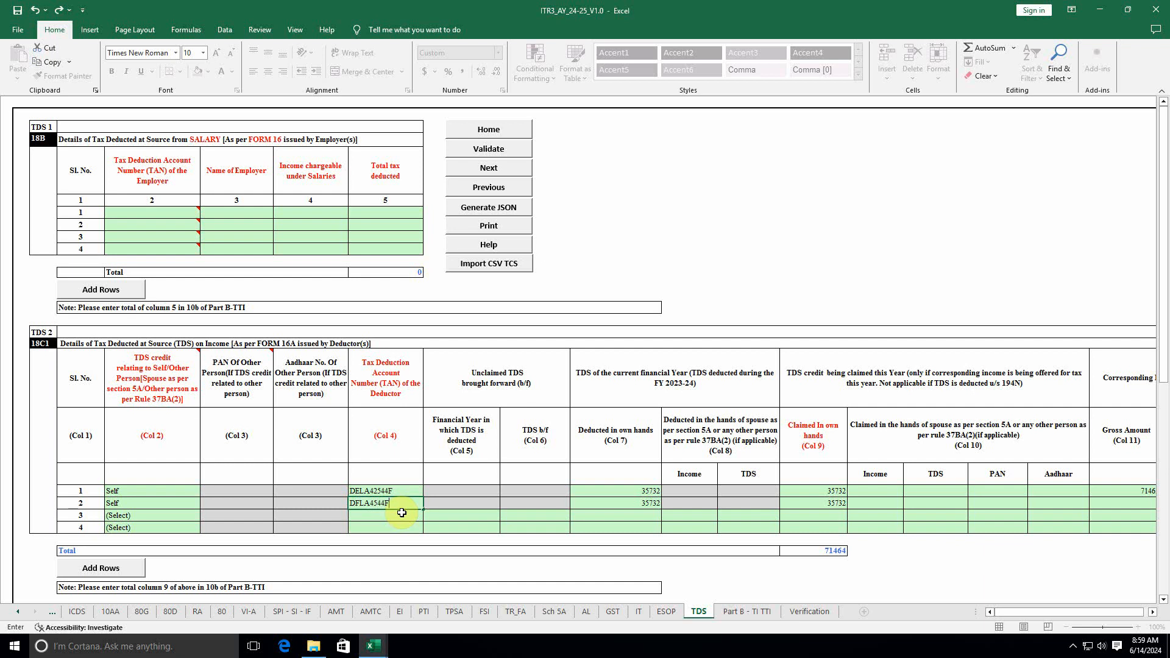
{"action": "left_click", "coordinate": [675, 528]}
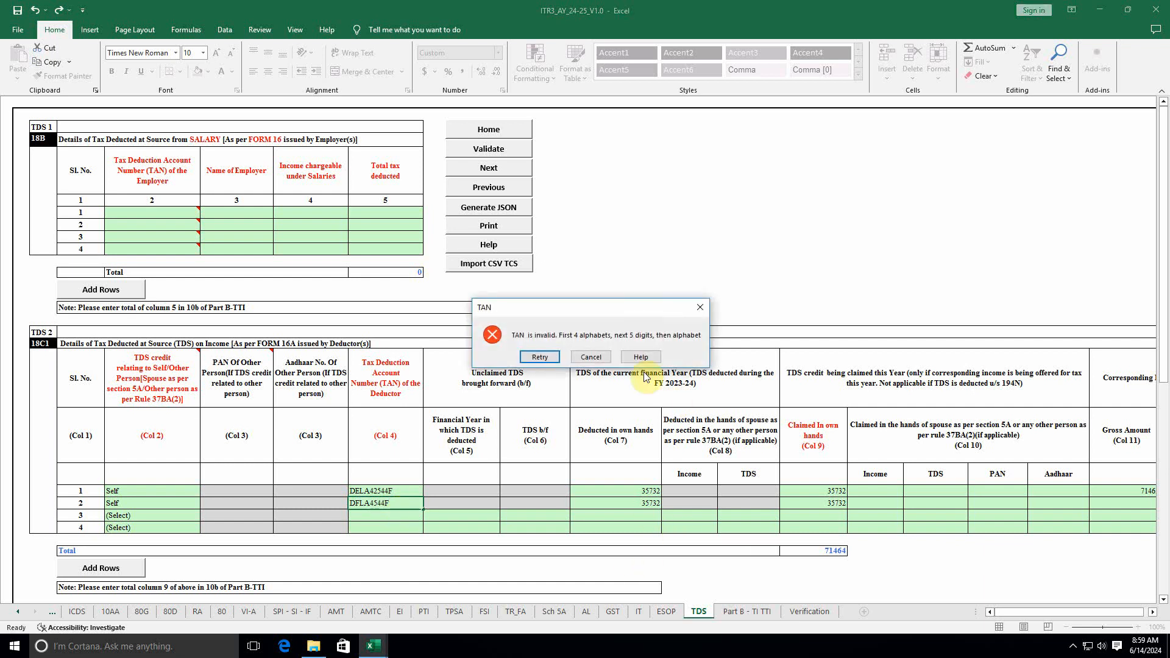
{"action": "left_click", "coordinate": [592, 358]}
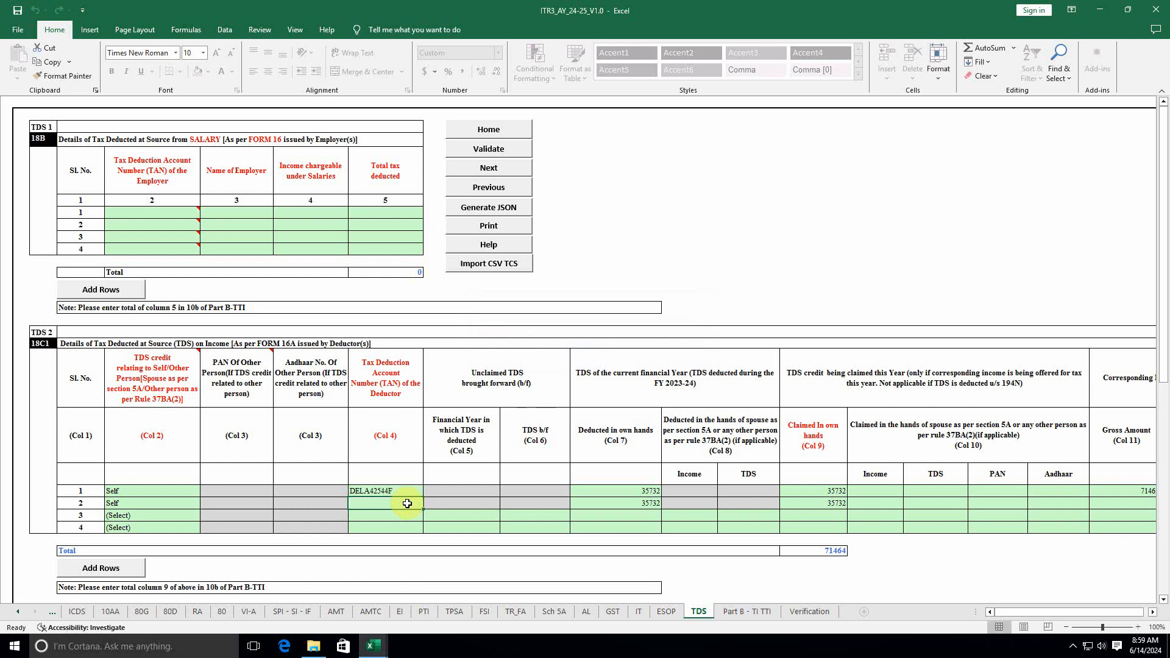
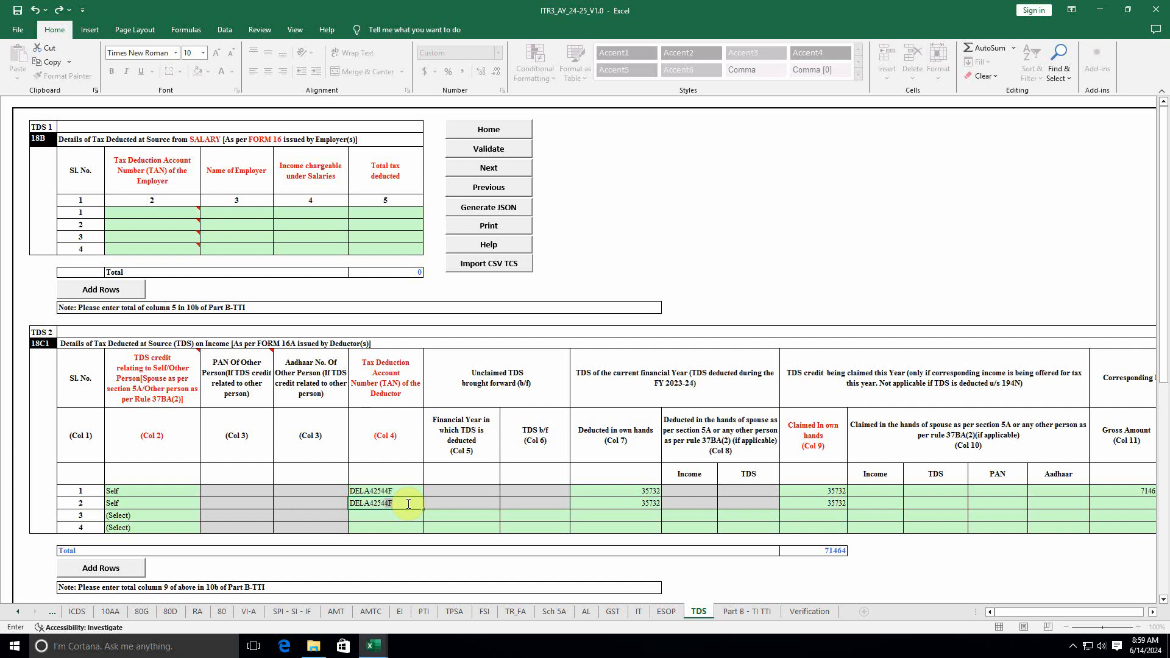
{"action": "key", "text": "Return"}
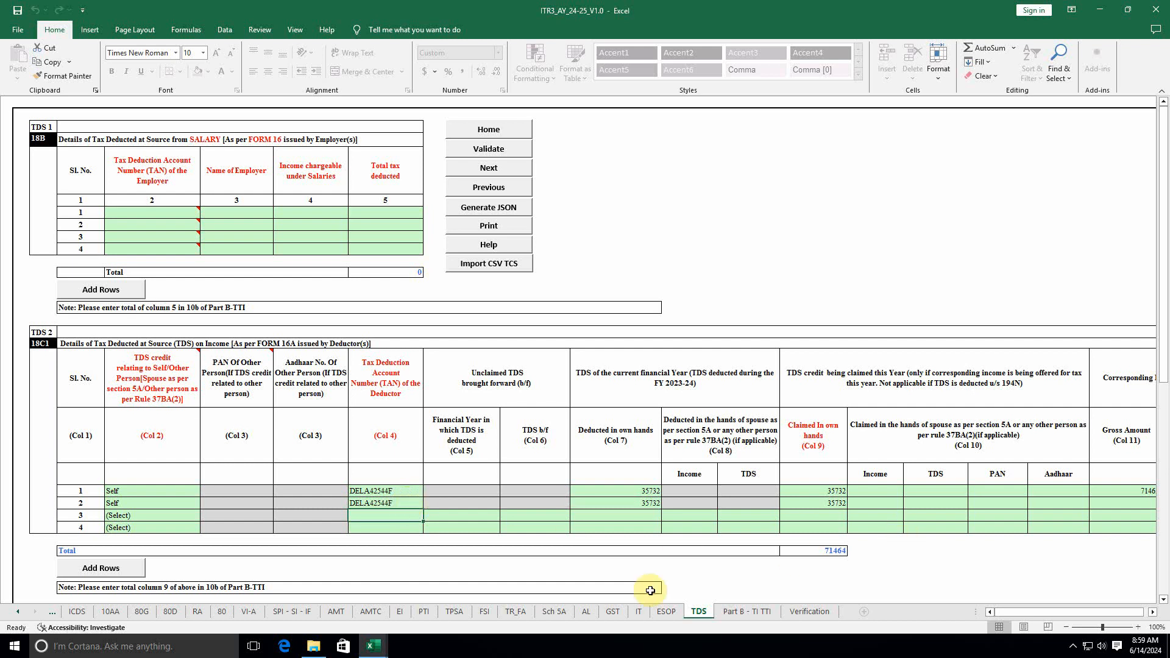
Step: Enter 714650 as row 2's gross amount and validate the TDS sheet as OK
{"action": "left_click_drag", "start_coordinate": [648, 590], "coordinate": [741, 595]}
{"action": "left_click_drag", "start_coordinate": [1012, 610], "coordinate": [1018, 613]}
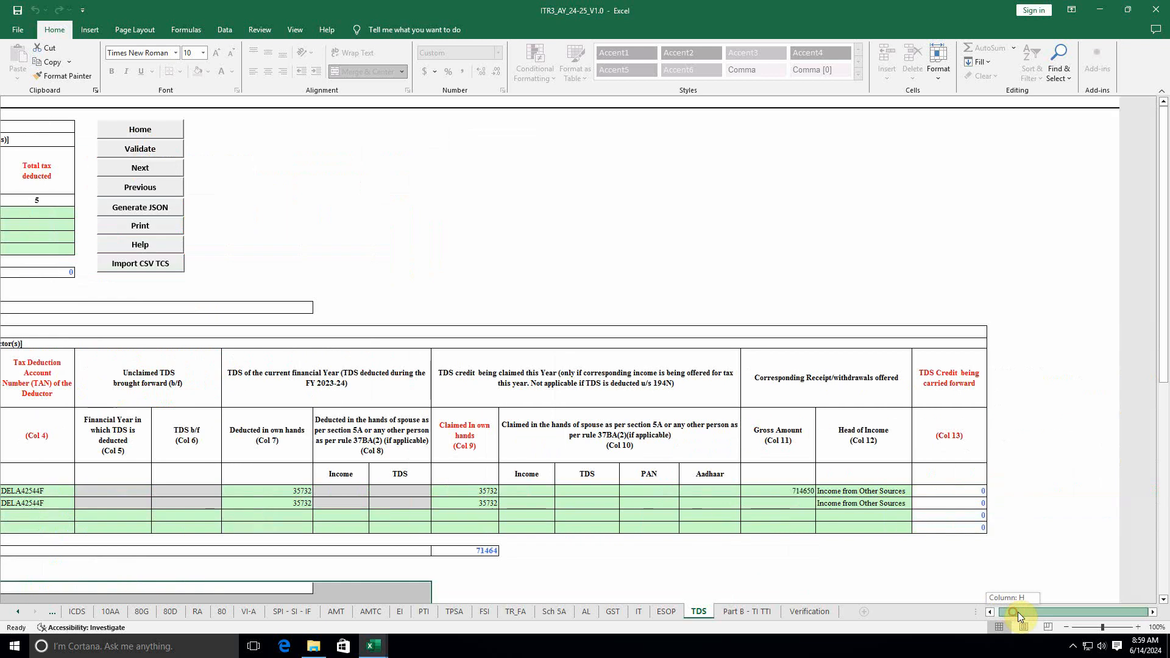
{"action": "left_click", "coordinate": [800, 506]}
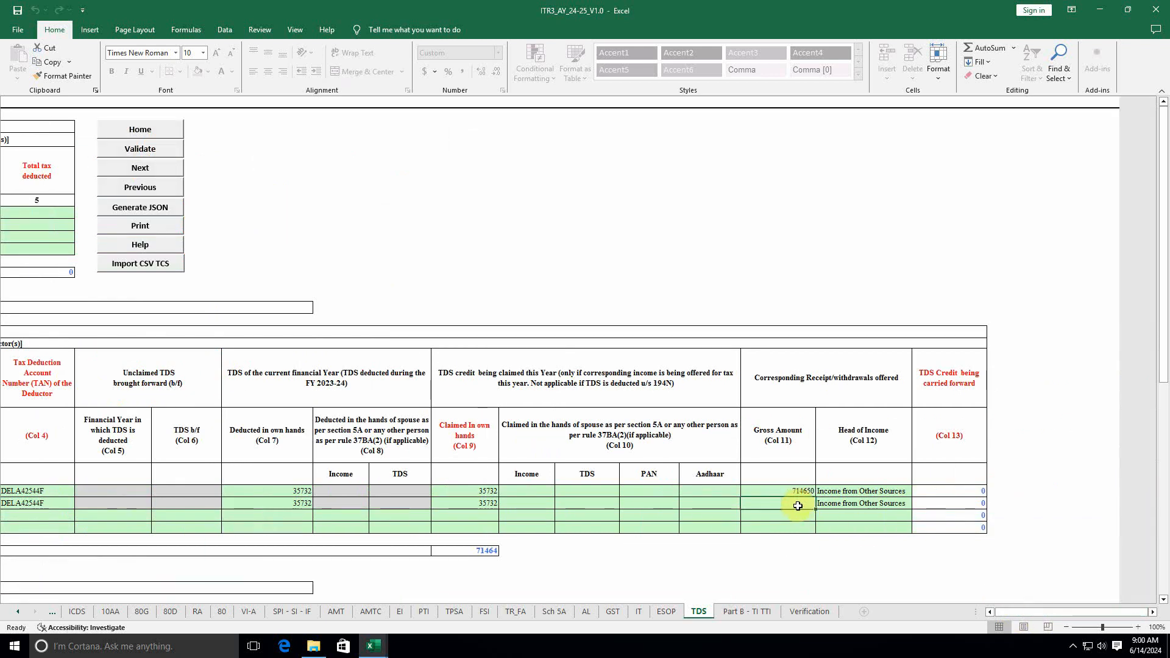
{"action": "type", "text": "71"}
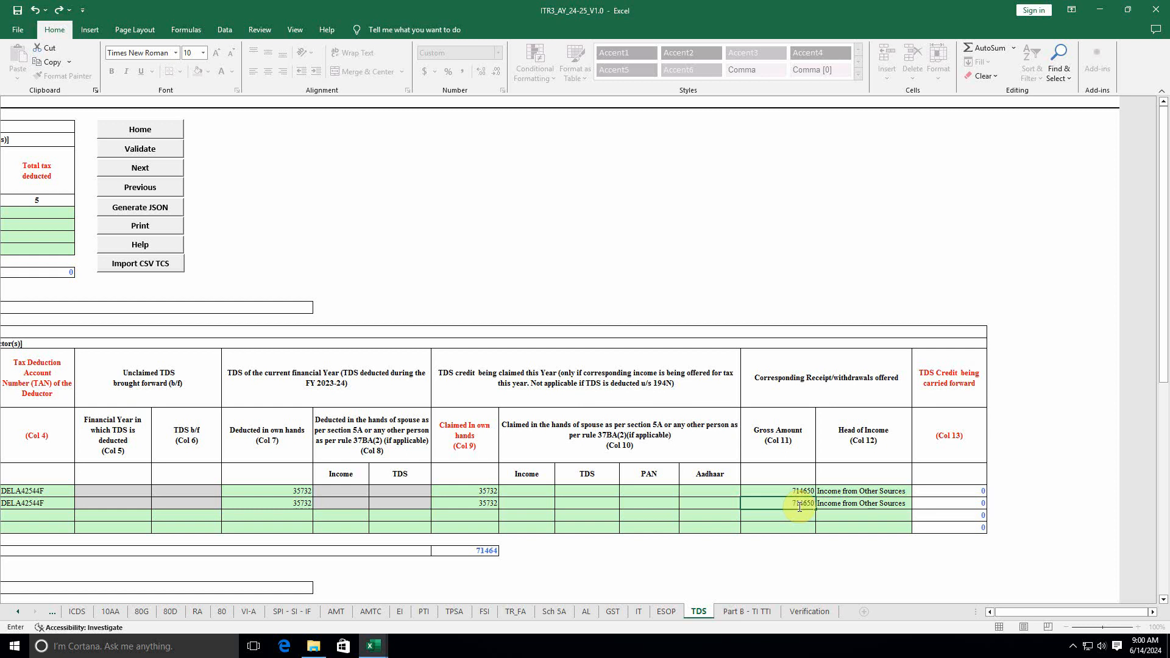
{"action": "type", "text": "4650"}
{"action": "left_click", "coordinate": [790, 516]}
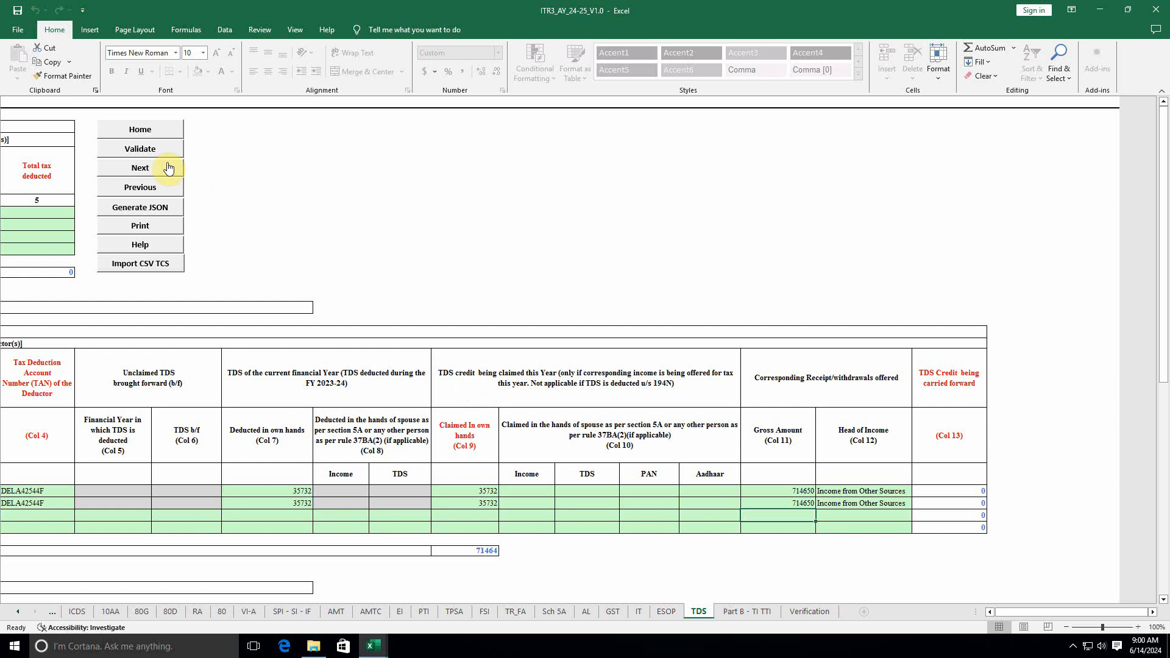
{"action": "left_click", "coordinate": [152, 148]}
{"action": "left_click", "coordinate": [576, 352]}
{"action": "left_click_drag", "start_coordinate": [1051, 619], "coordinate": [952, 615]}
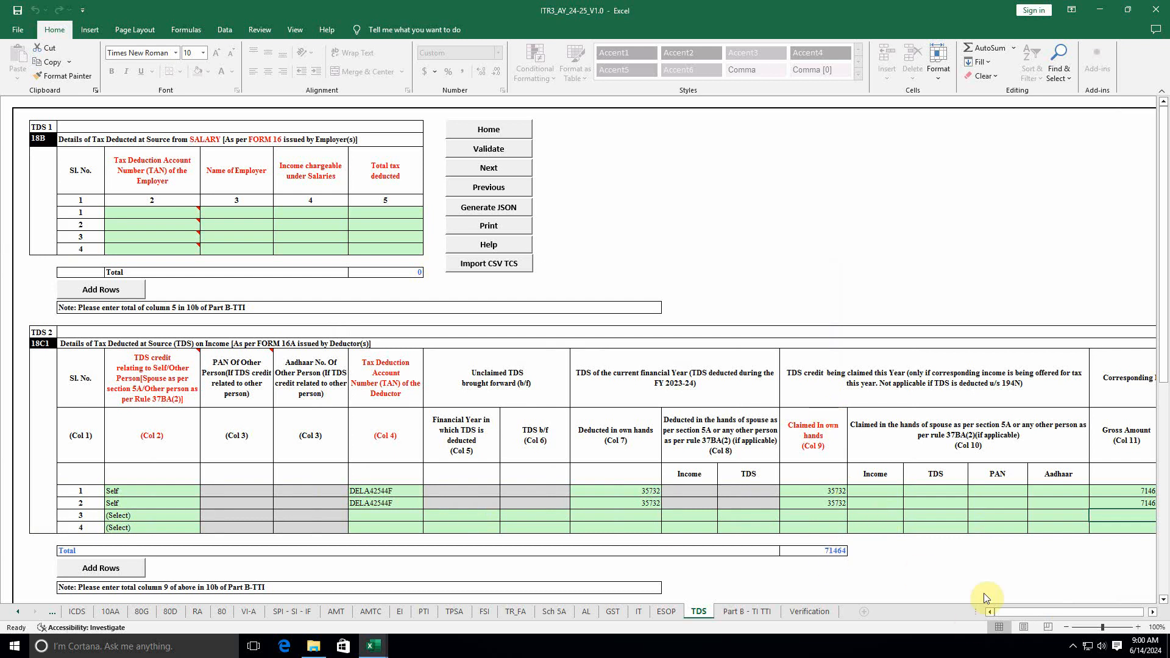
Step: Validate the Part B - TI TTI sheet and review its row 5d and row 10 income totals
{"action": "left_click_drag", "start_coordinate": [1024, 614], "coordinate": [960, 599]}
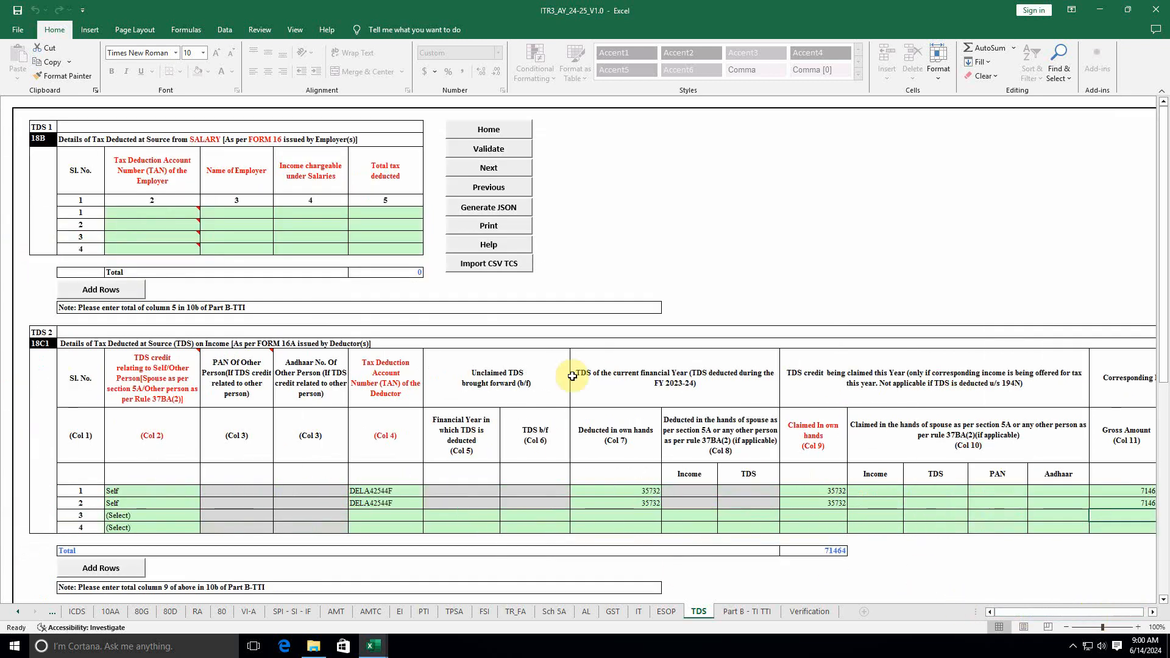
{"action": "left_click", "coordinate": [739, 614]}
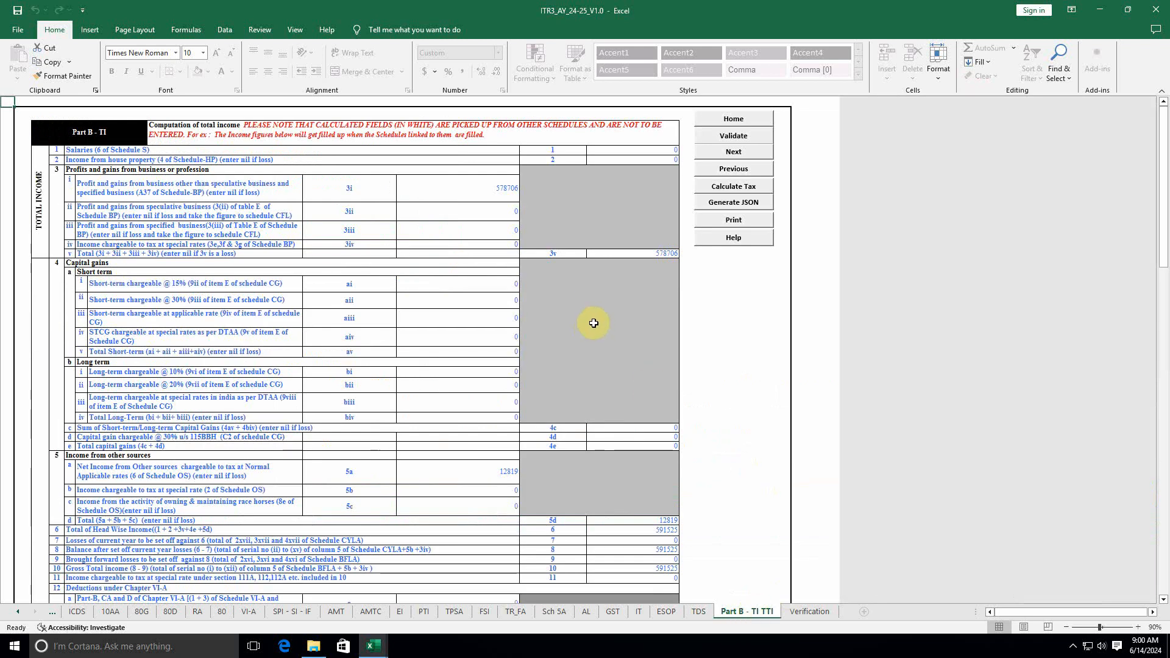
{"action": "left_click", "coordinate": [733, 136]}
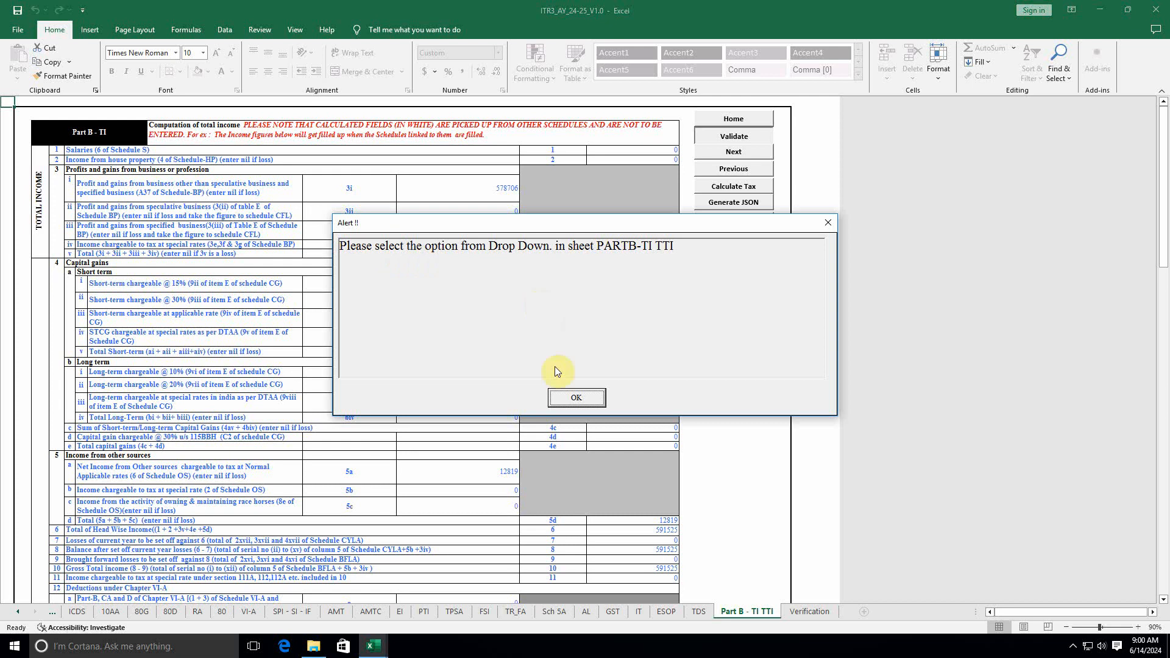
{"action": "left_click", "coordinate": [576, 398]}
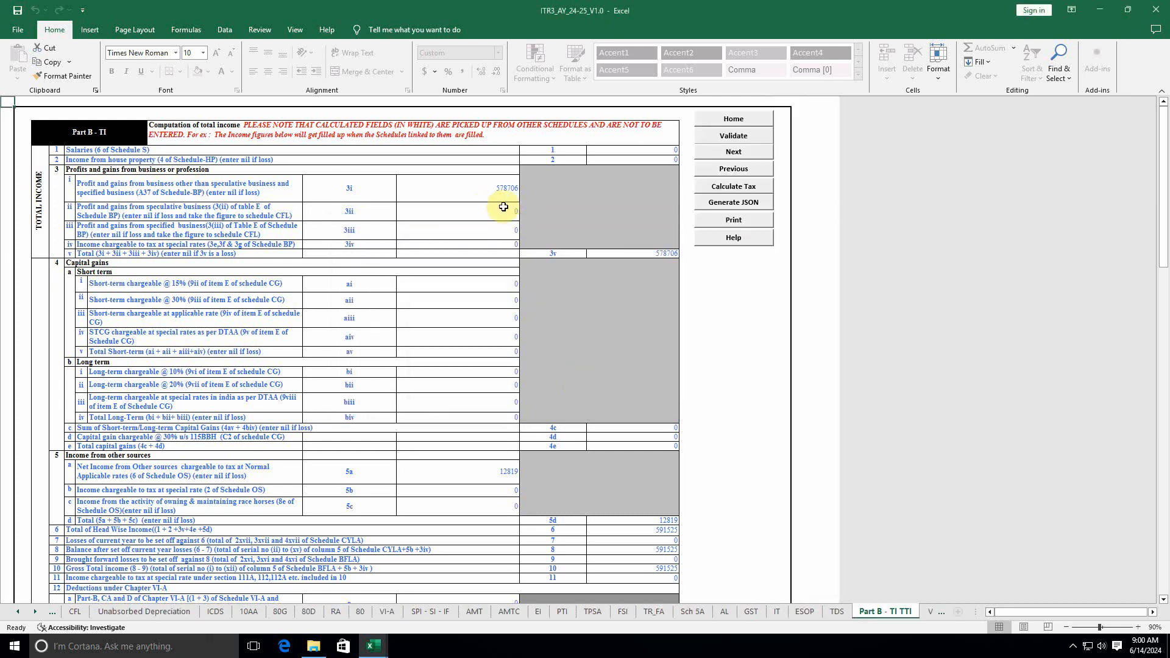
{"action": "scroll", "coordinate": [478, 287], "scroll_direction": "down", "scroll_amount": 5}
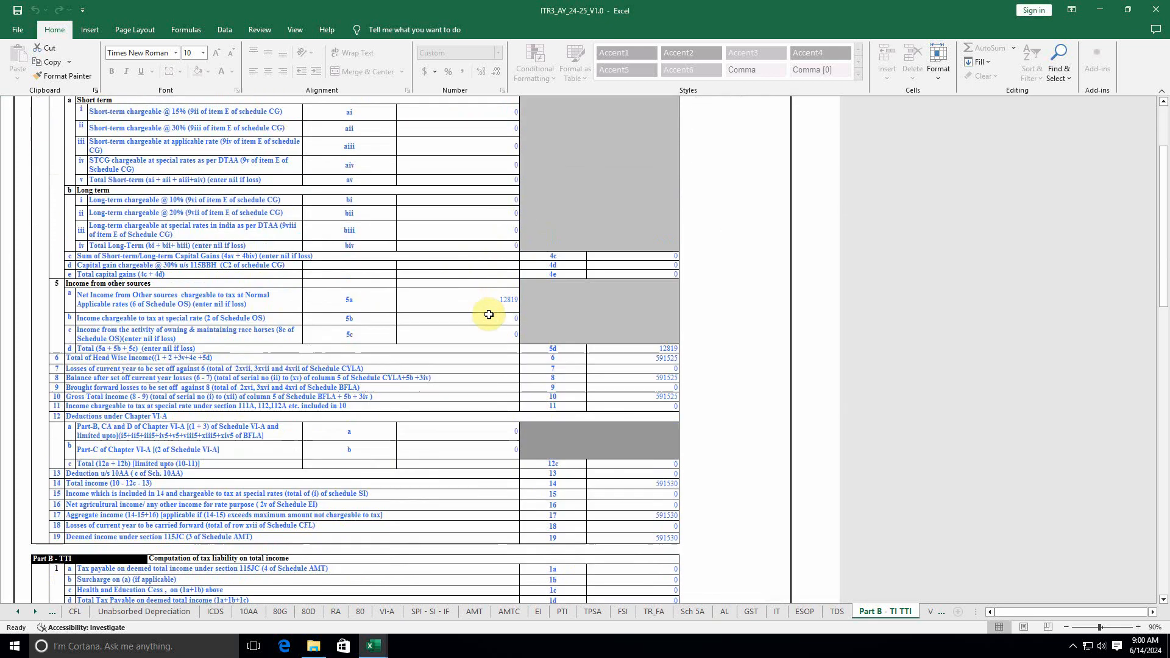
{"action": "left_click", "coordinate": [649, 348]}
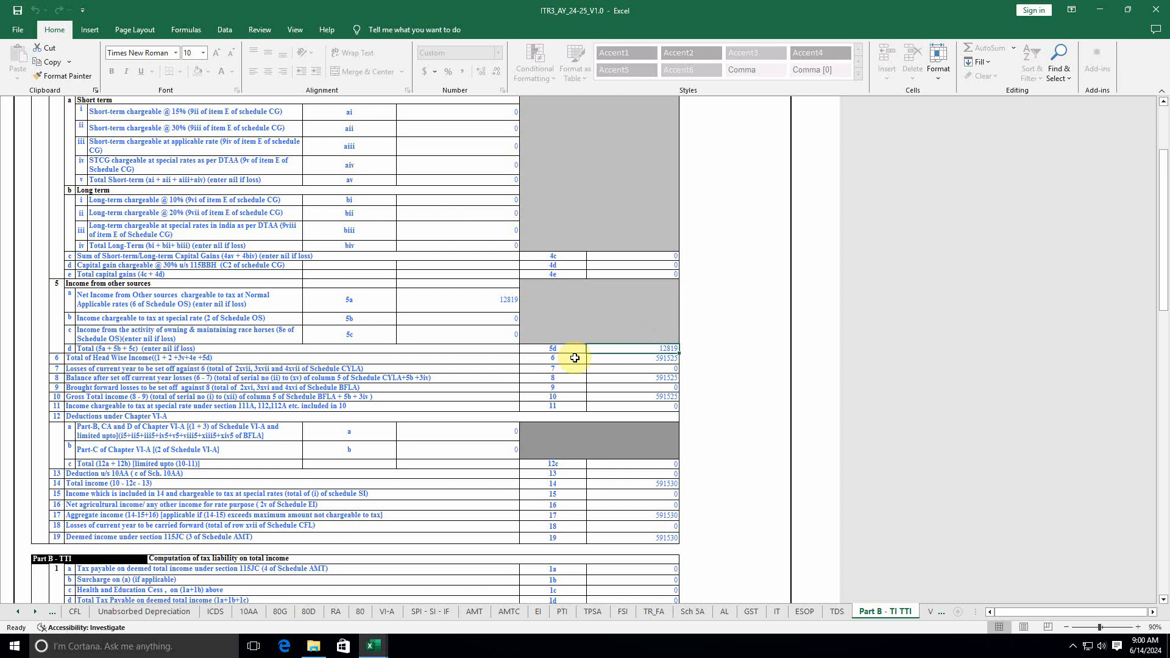
{"action": "left_click", "coordinate": [656, 397]}
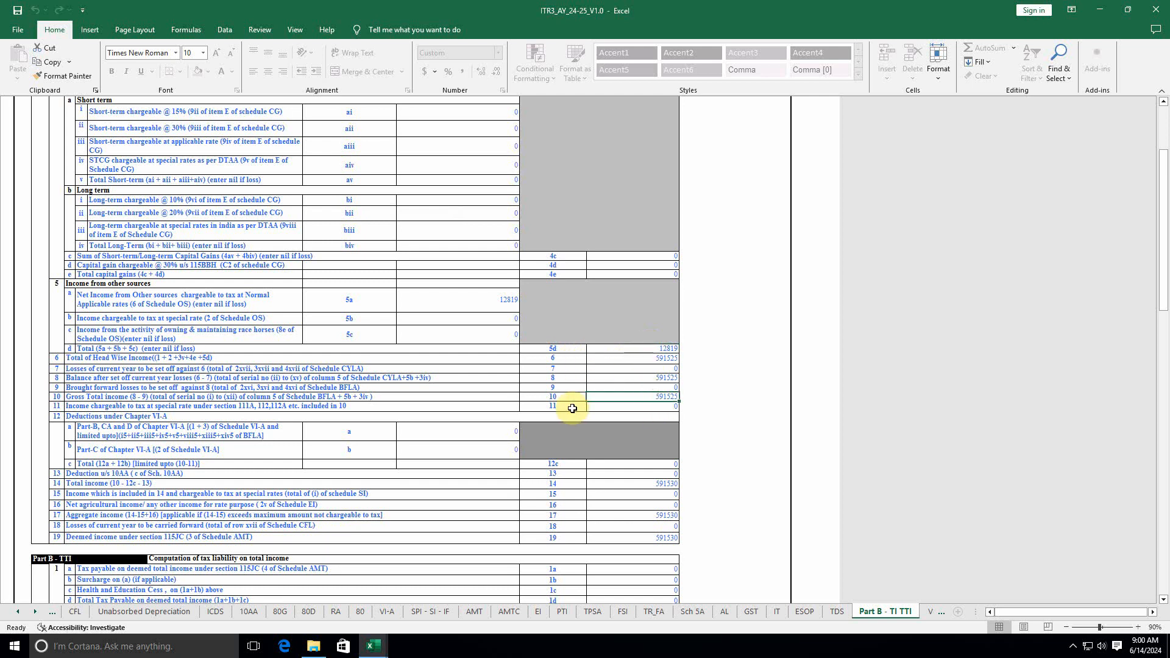
Step: Answer No to item 14 on foreign assets or accounts, then return to the top
{"action": "scroll", "coordinate": [571, 406], "scroll_direction": "down", "scroll_amount": 3}
{"action": "scroll", "coordinate": [572, 407], "scroll_direction": "down", "scroll_amount": 7}
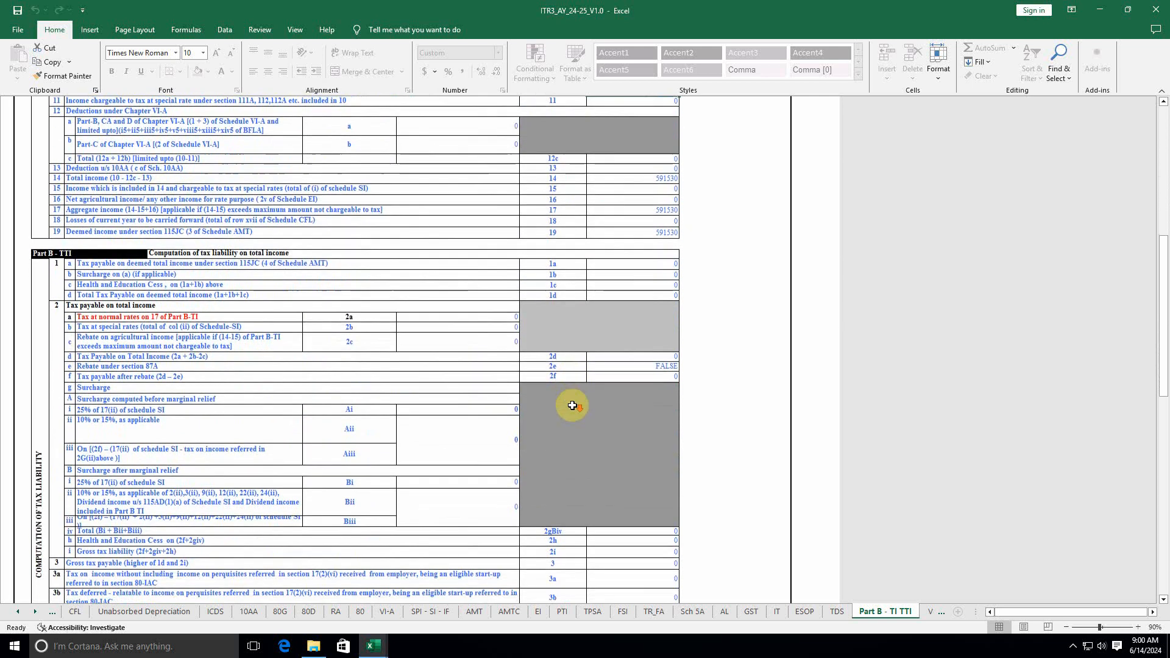
{"action": "scroll", "coordinate": [661, 282], "scroll_direction": "down", "scroll_amount": 20}
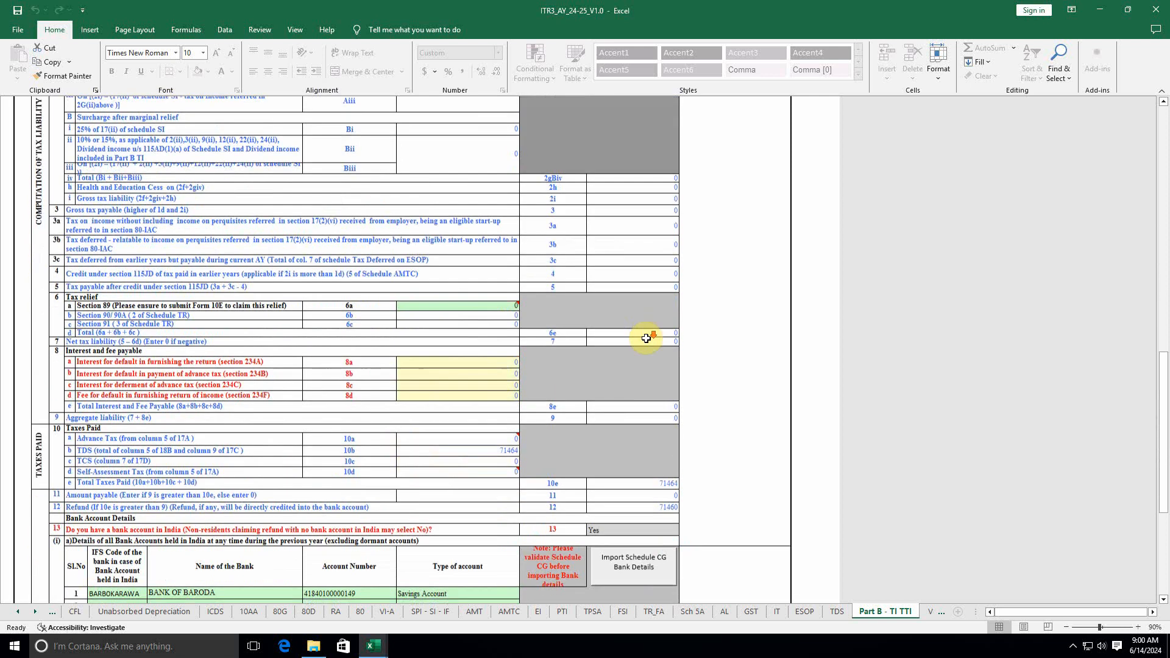
{"action": "scroll", "coordinate": [646, 339], "scroll_direction": "down", "scroll_amount": 6}
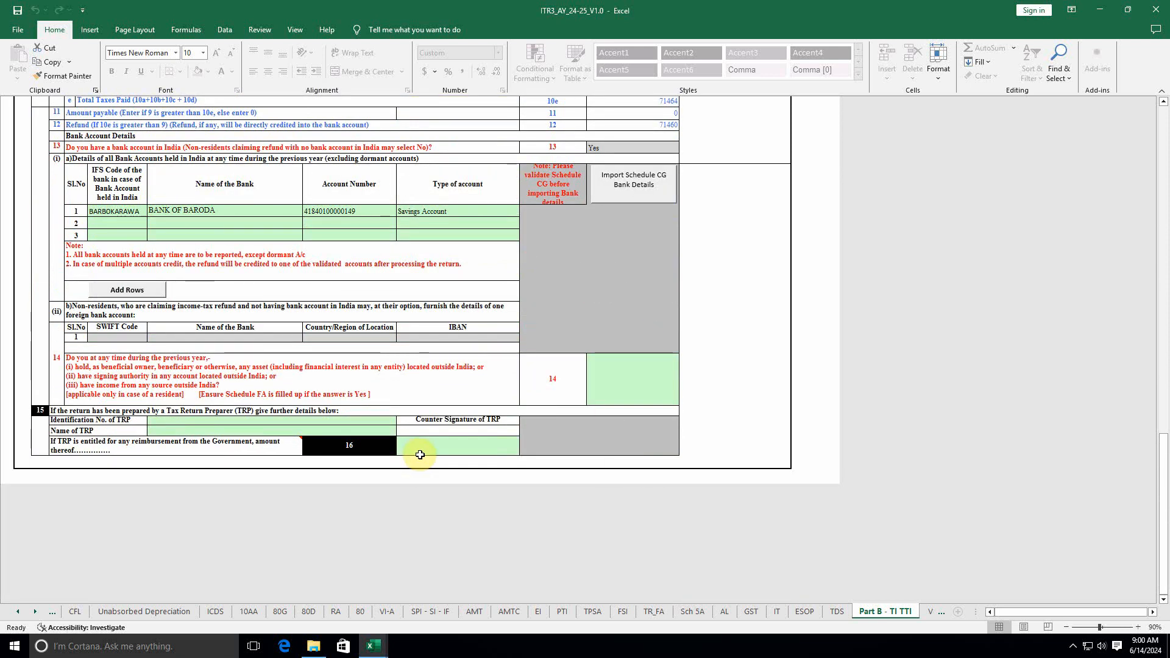
{"action": "left_click", "coordinate": [626, 378]}
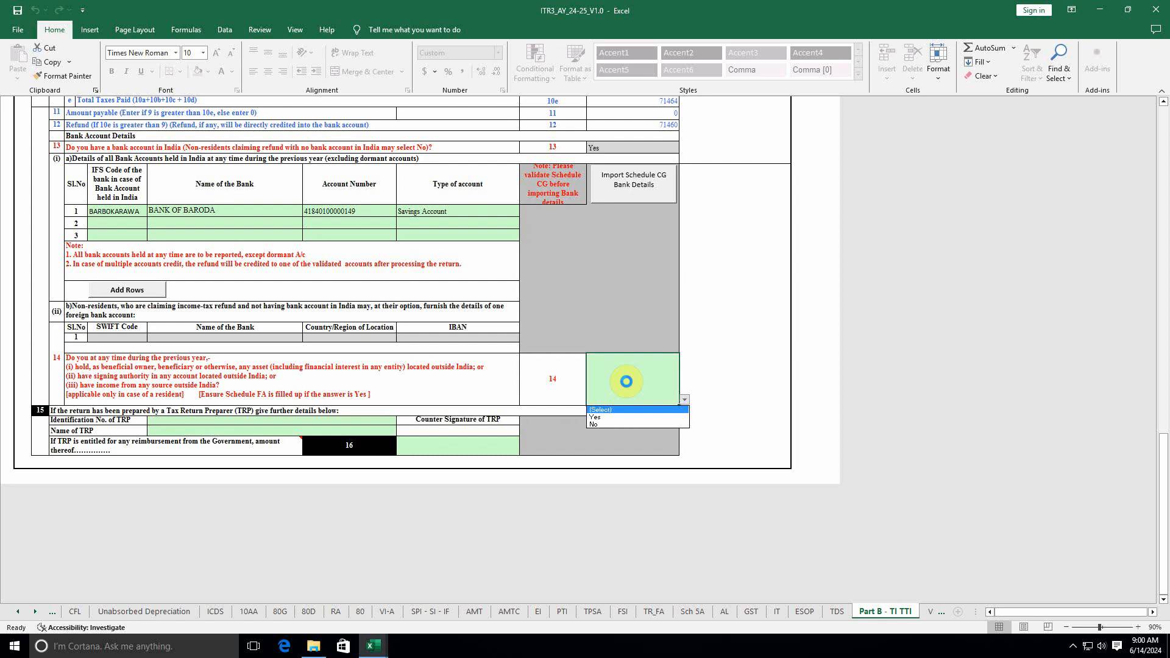
{"action": "left_click", "coordinate": [614, 423]}
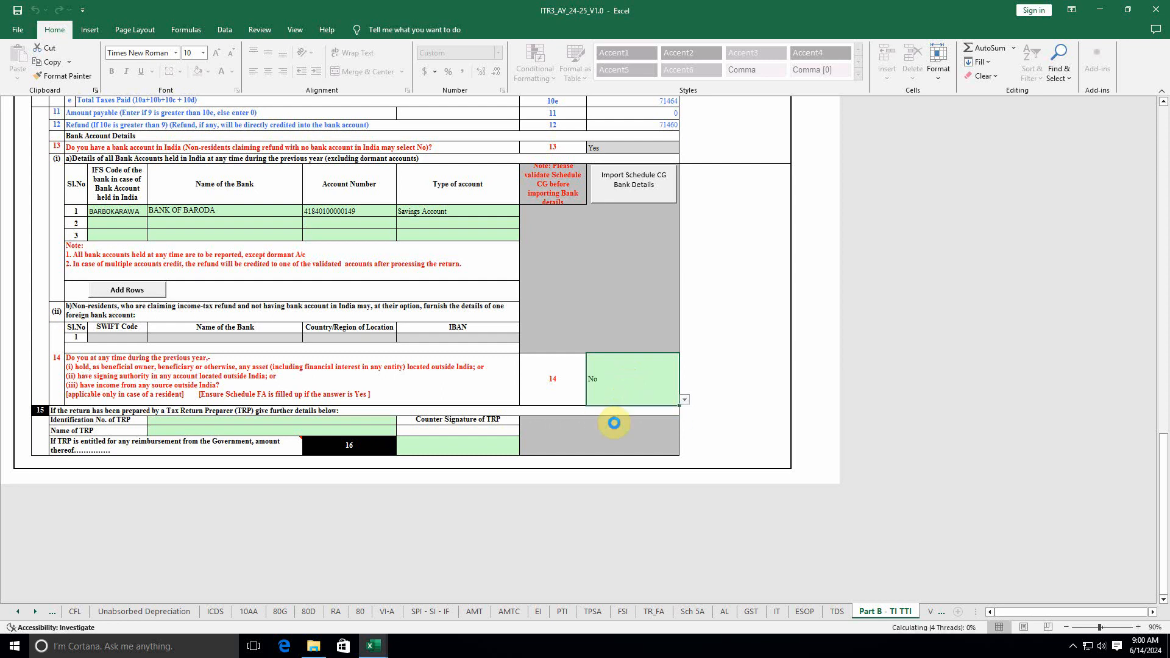
{"action": "left_click", "coordinate": [718, 382]}
{"action": "scroll", "coordinate": [608, 428], "scroll_direction": "up", "scroll_amount": 5}
{"action": "scroll", "coordinate": [608, 429], "scroll_direction": "up", "scroll_amount": 20}
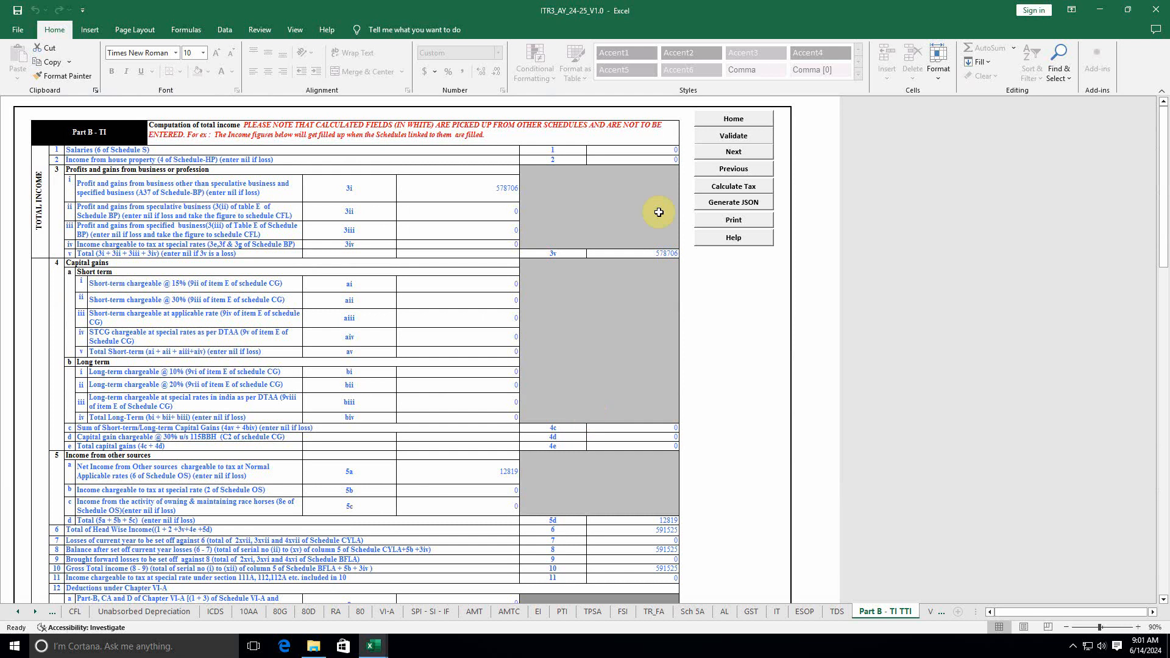
Step: Revalidate Part B - TI TTI, then validate the Verification sheet, which flags a missing place
{"action": "left_click", "coordinate": [733, 136]}
{"action": "left_click", "coordinate": [586, 350]}
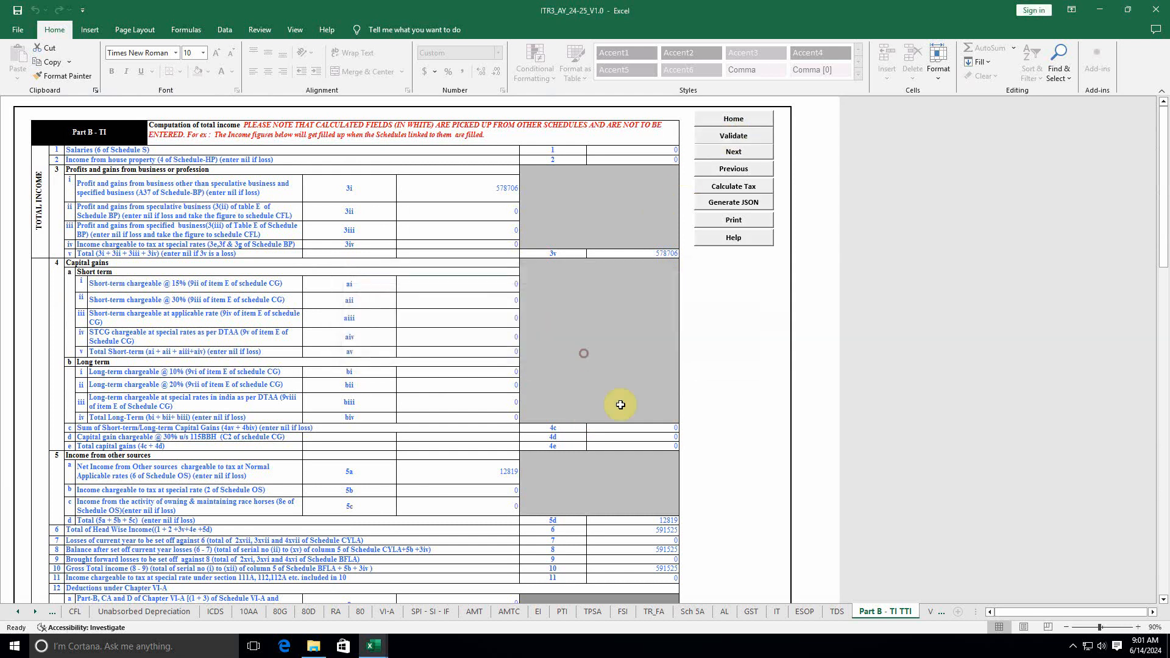
{"action": "left_click", "coordinate": [934, 611]}
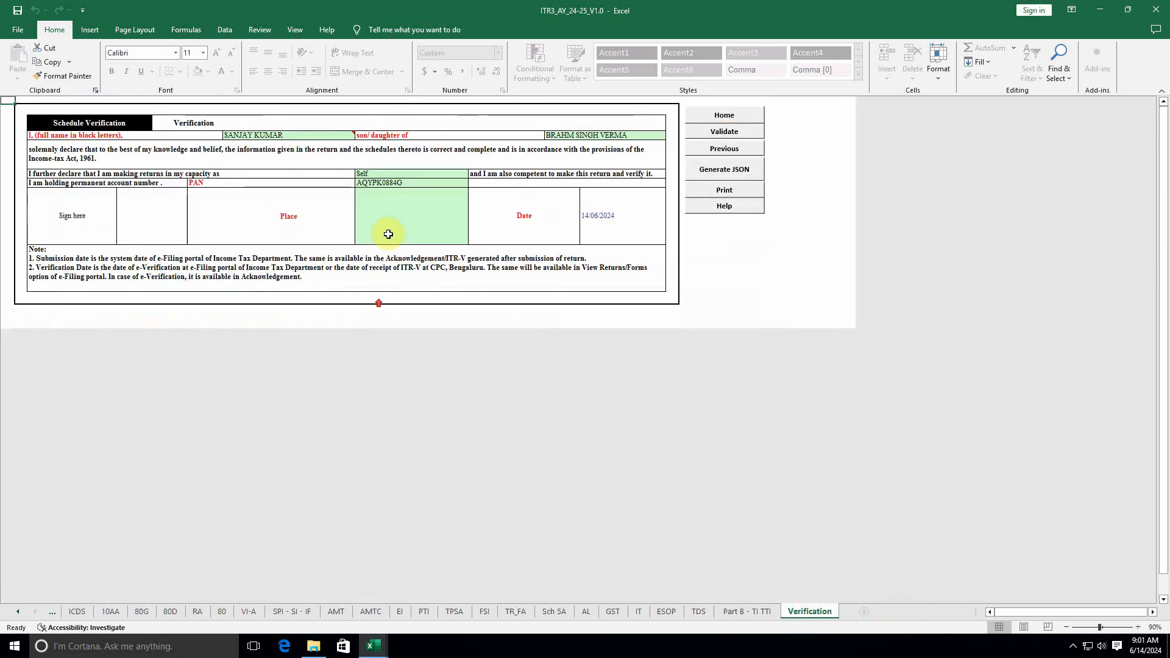
{"action": "left_click", "coordinate": [731, 131]}
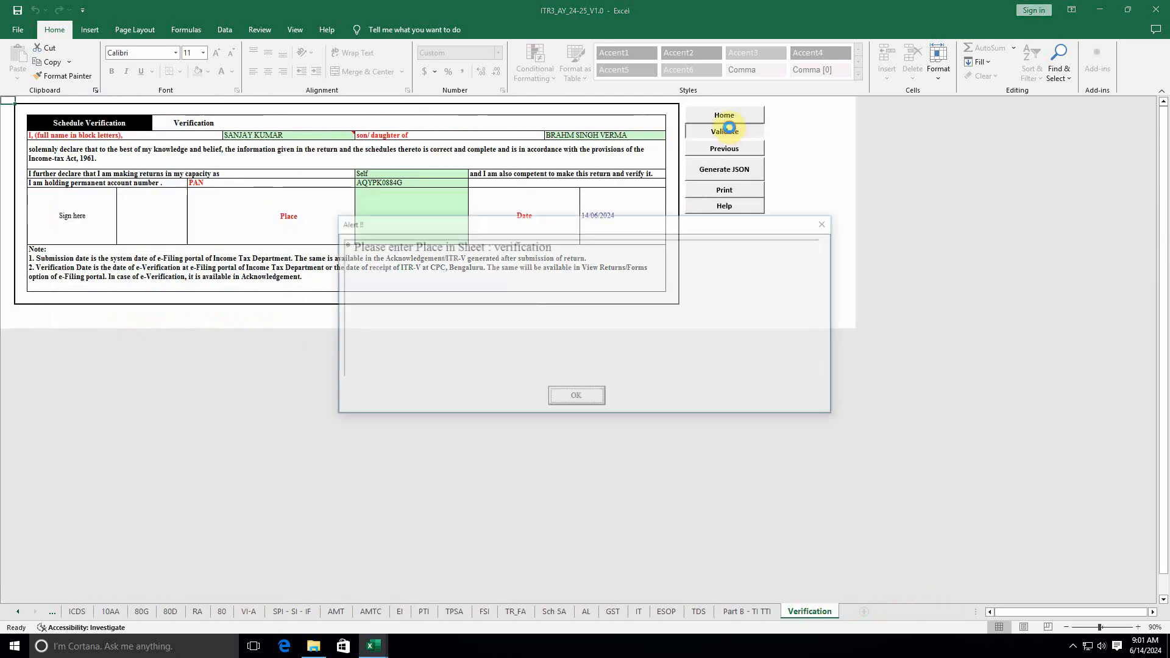
{"action": "left_click", "coordinate": [567, 400]}
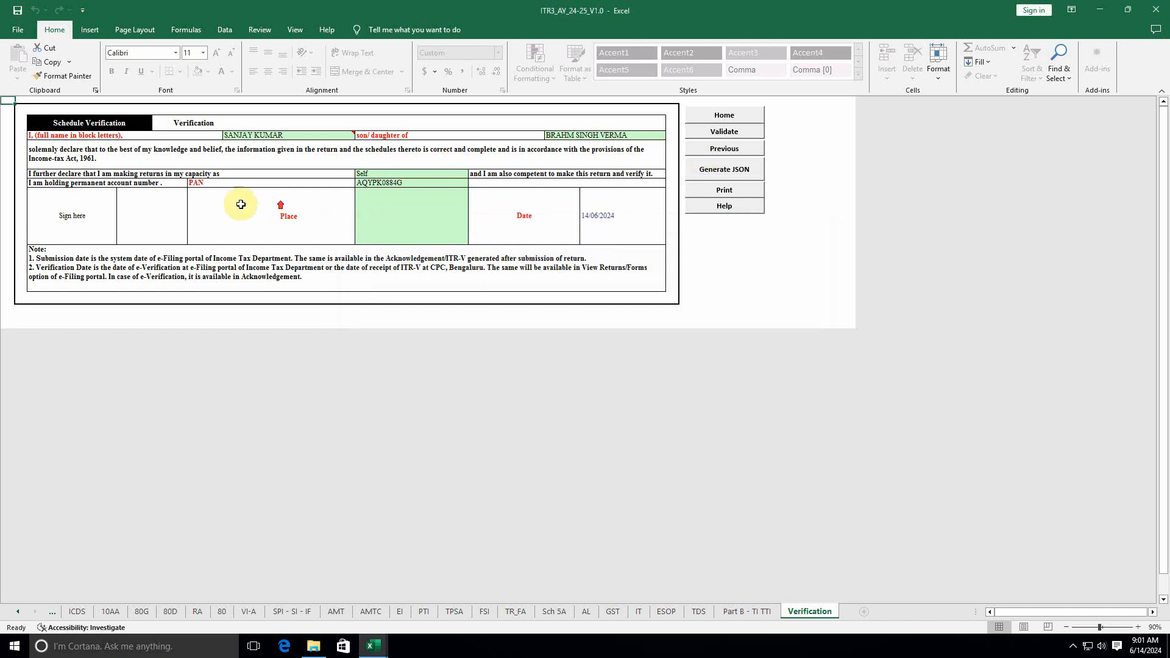
Step: Enter Delhi as the place of verification and revalidate the sheet as OK
{"action": "double_click", "coordinate": [399, 212]}
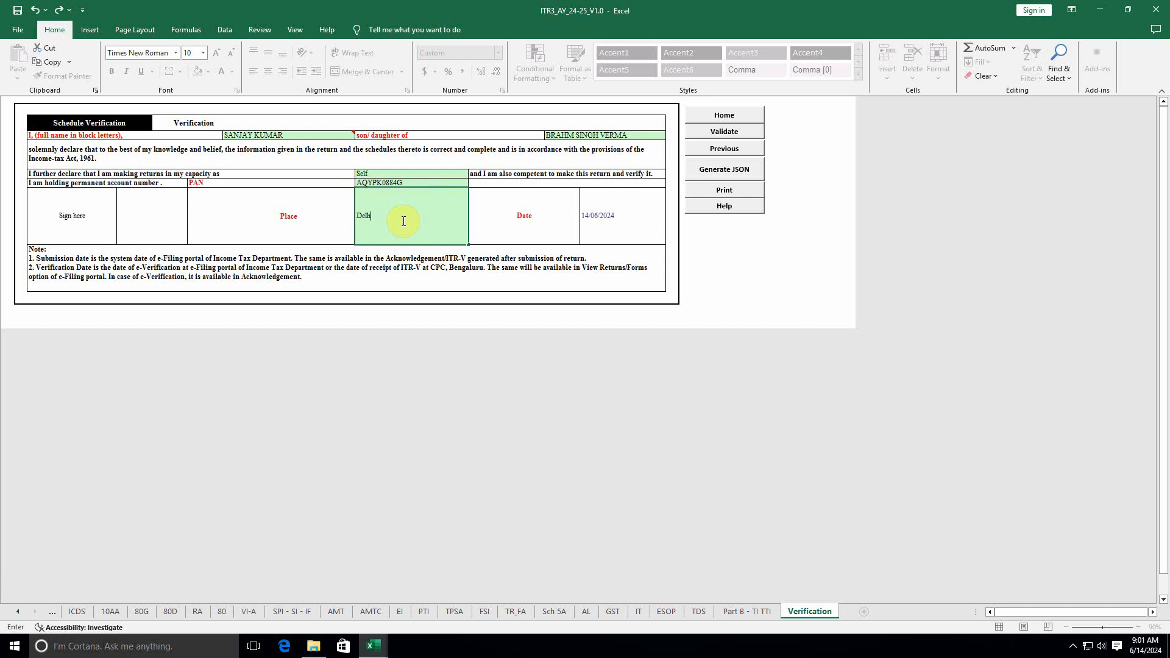
{"action": "left_click", "coordinate": [525, 275]}
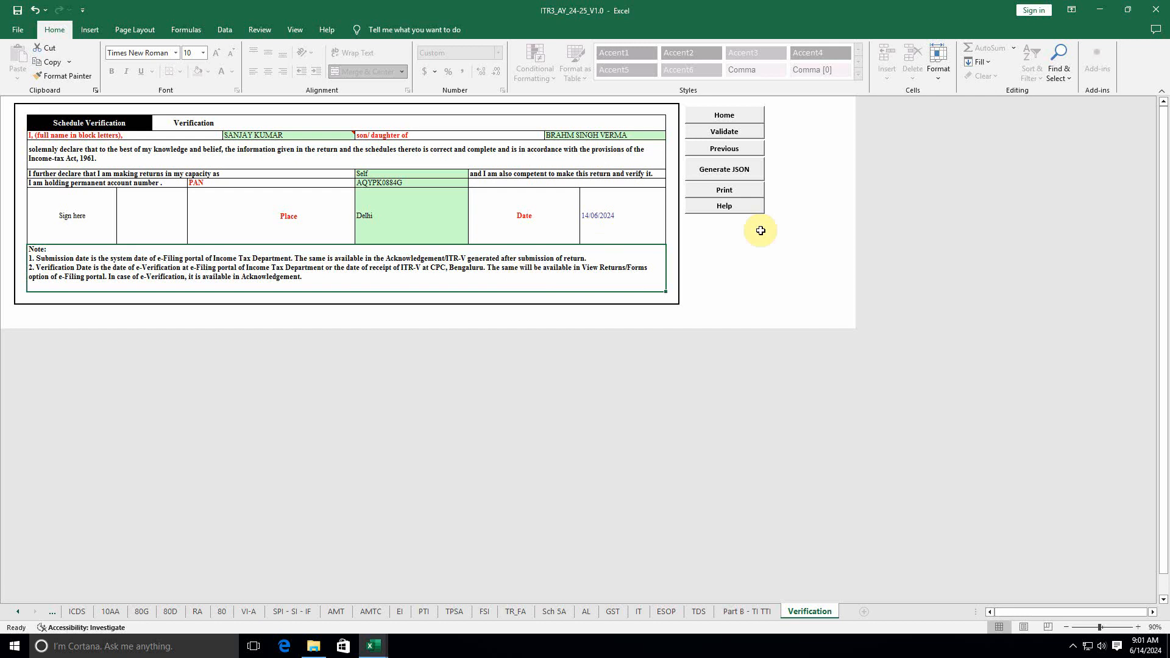
{"action": "left_click", "coordinate": [726, 131]}
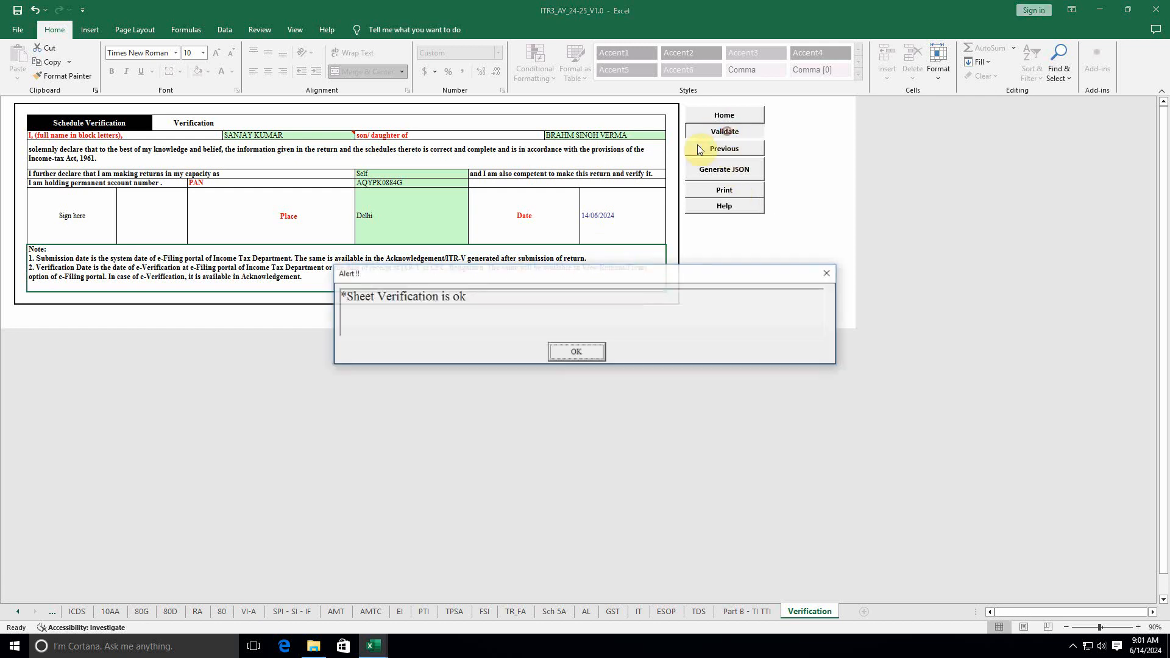
{"action": "left_click", "coordinate": [577, 354]}
{"action": "left_click", "coordinate": [22, 610]}
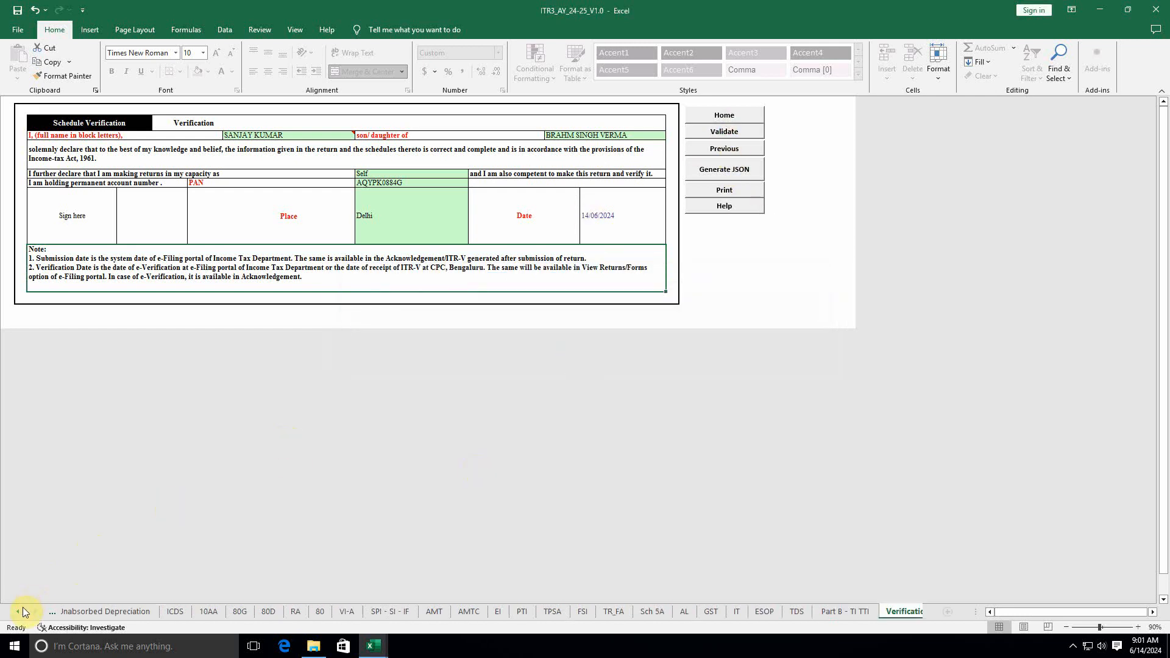
{"action": "left_click", "coordinate": [23, 609]}
{"action": "left_click", "coordinate": [23, 610]}
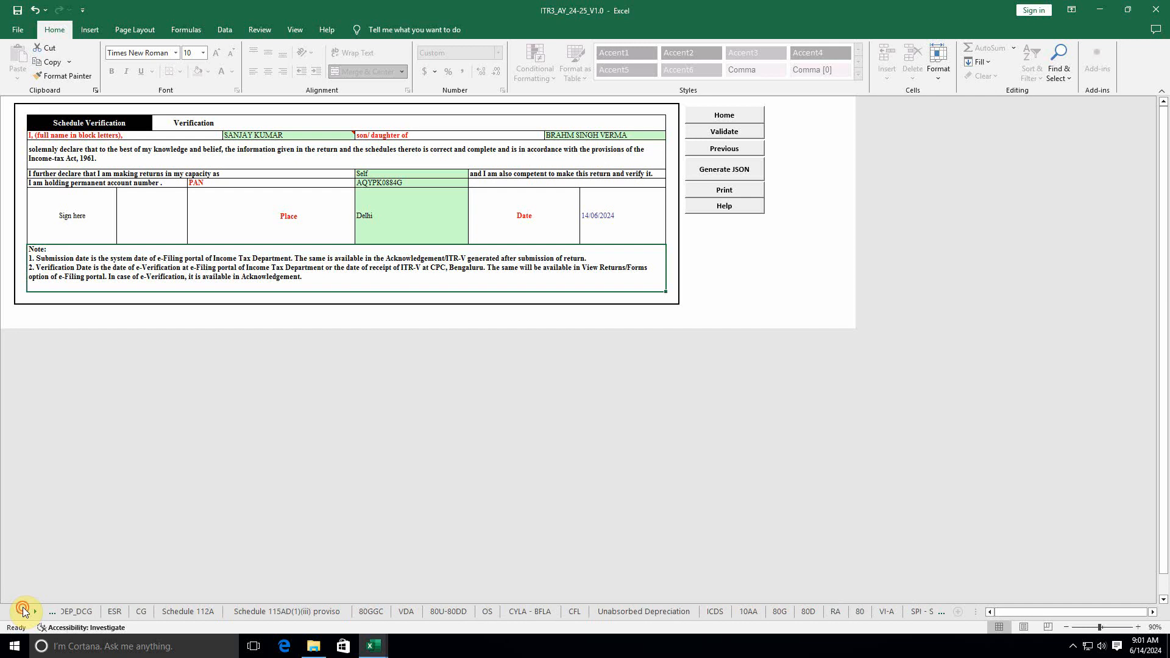
{"action": "left_click", "coordinate": [22, 609]}
{"action": "left_click", "coordinate": [23, 609]}
{"action": "left_click", "coordinate": [23, 610]}
{"action": "left_click", "coordinate": [22, 610]}
{"action": "left_click", "coordinate": [23, 609]}
{"action": "left_click", "coordinate": [22, 610]}
{"action": "left_click", "coordinate": [23, 609]}
{"action": "left_click", "coordinate": [23, 609]}
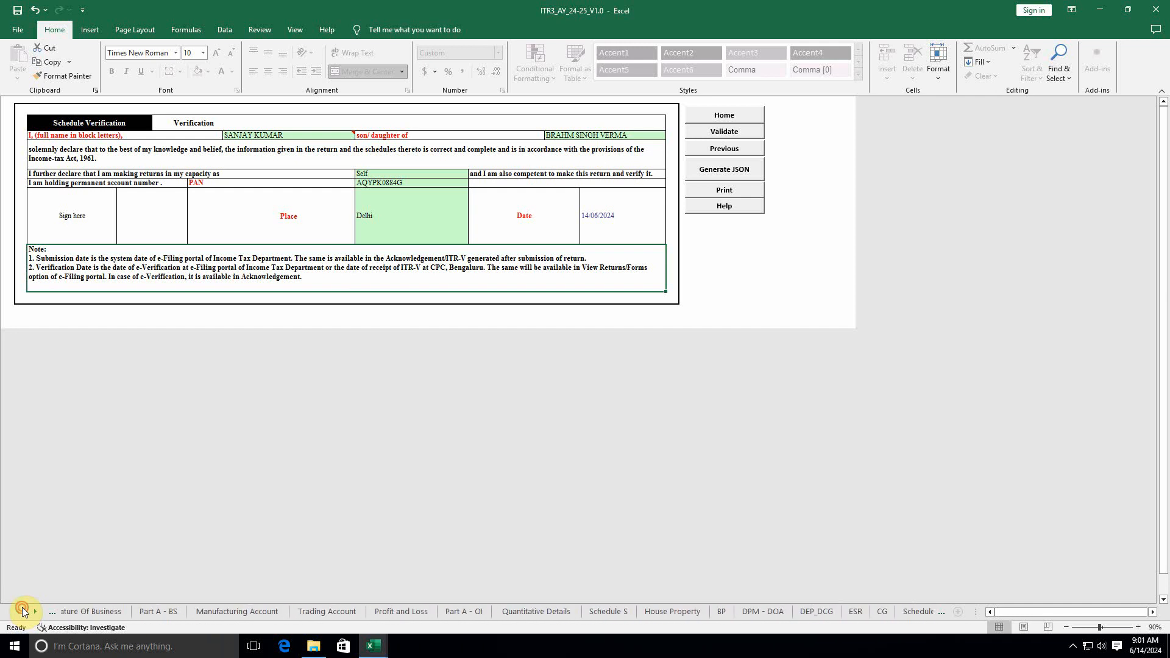
{"action": "left_click", "coordinate": [23, 610]}
{"action": "left_click", "coordinate": [22, 610]}
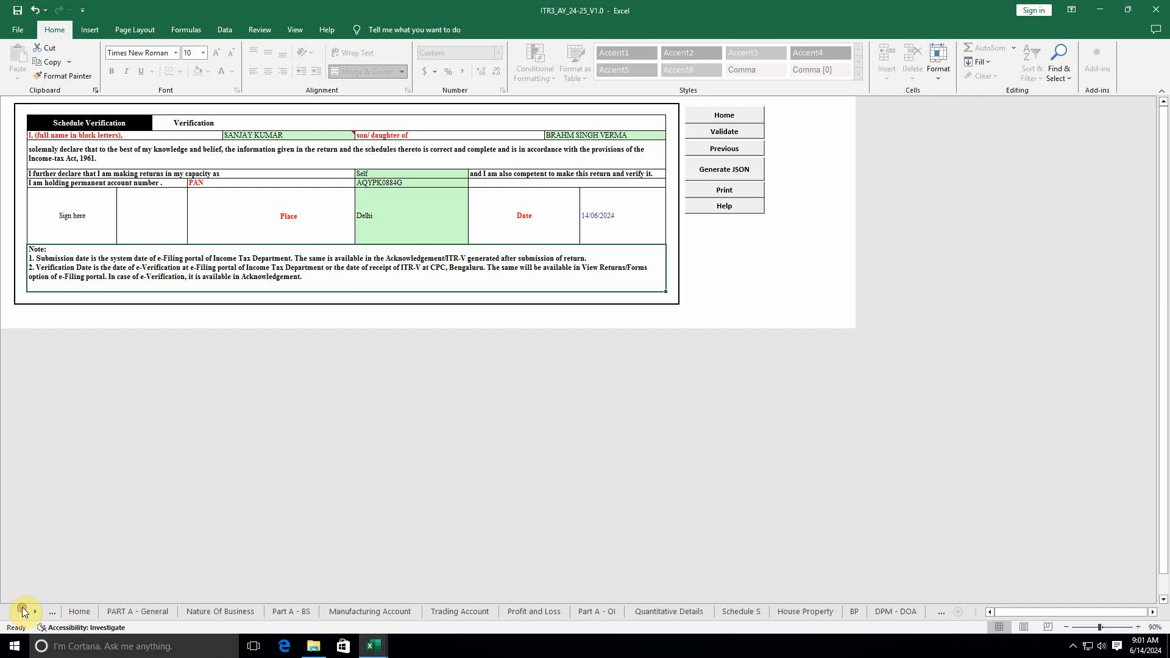
Step: Run Calculate TAX on PART A - General and acknowledge the resulting alert
{"action": "left_click", "coordinate": [136, 611]}
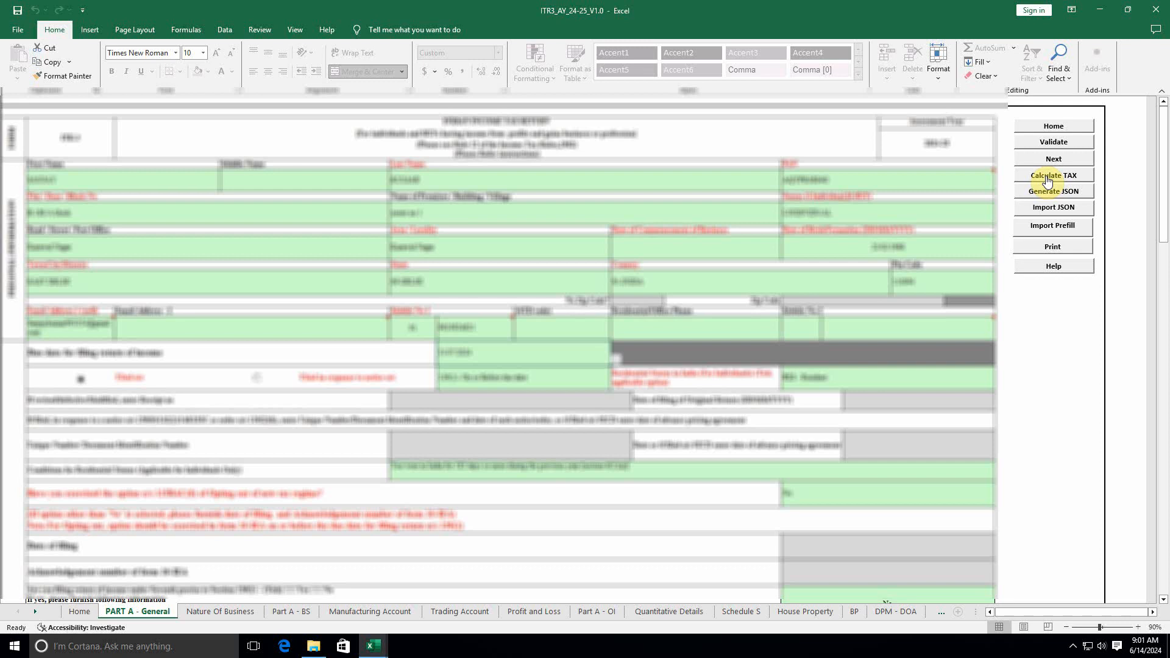
{"action": "left_click", "coordinate": [1046, 177]}
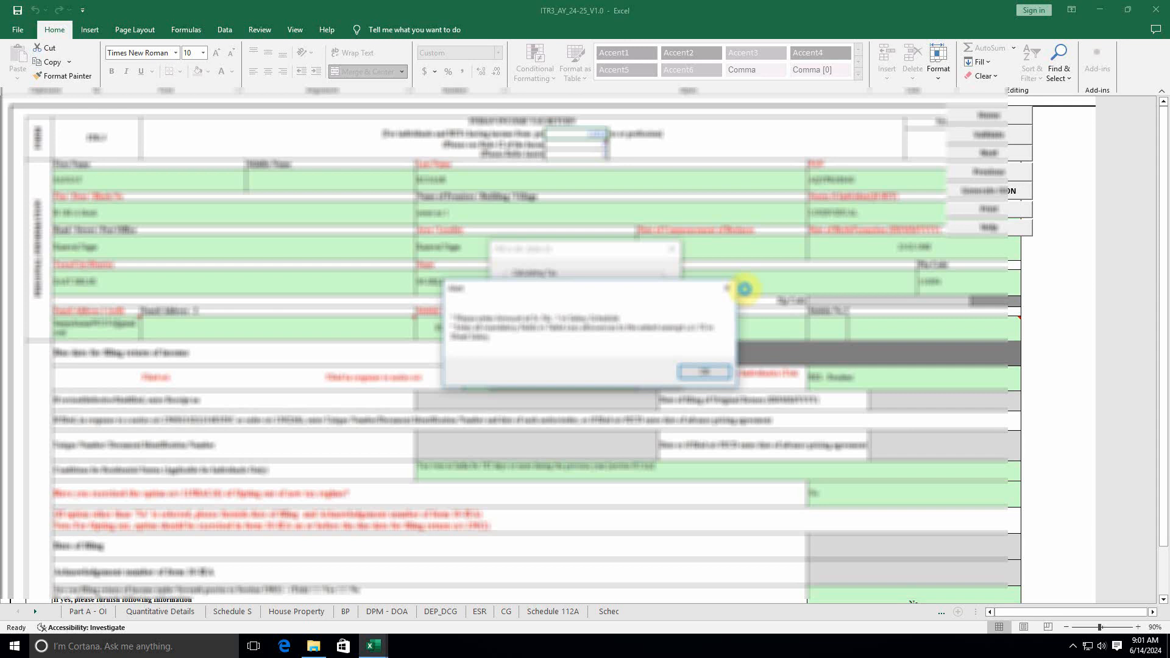
{"action": "left_click", "coordinate": [702, 376]}
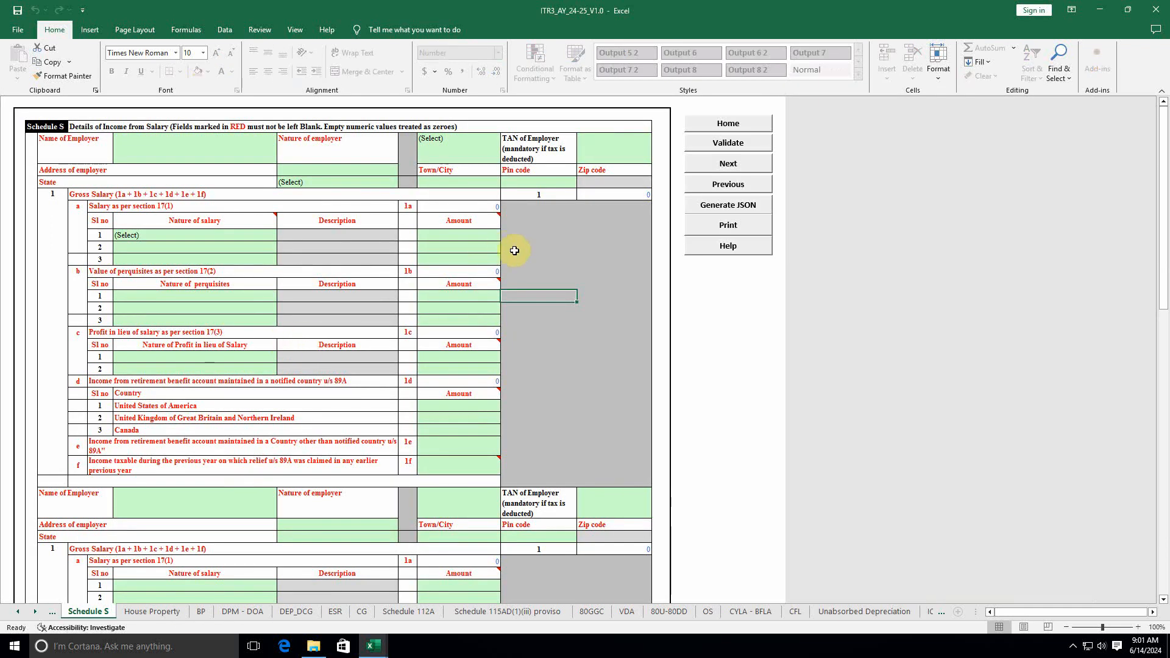
Step: Validate Schedule S, dismiss the missing-fields list, and check the Nature of salary choices
{"action": "left_click", "coordinate": [732, 144]}
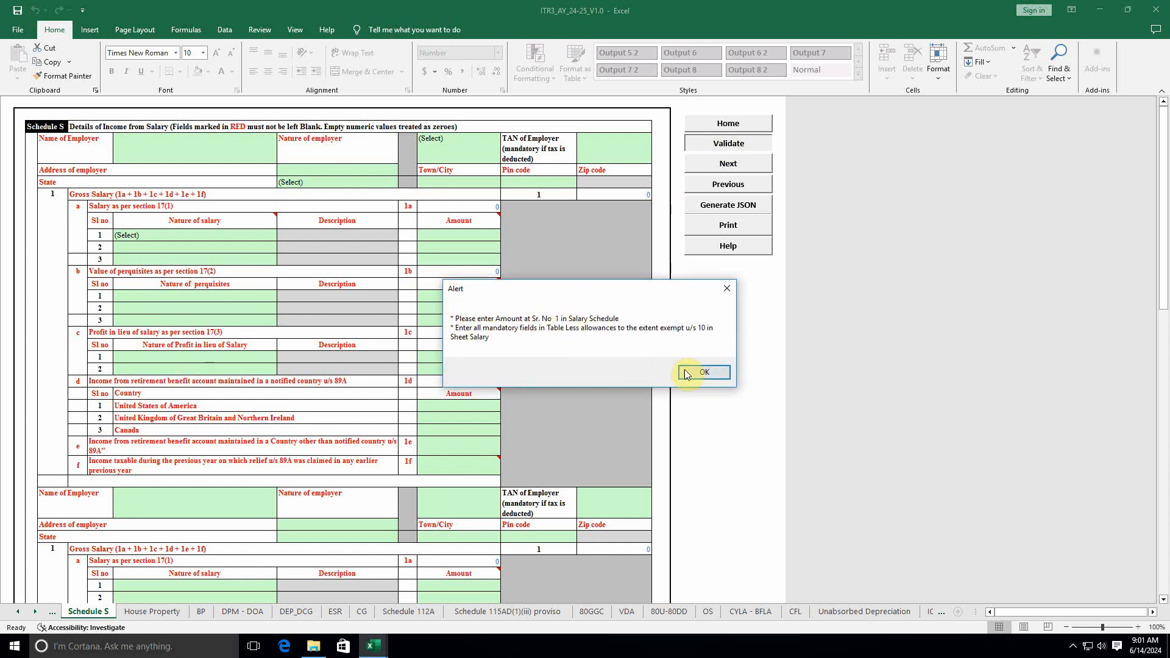
{"action": "left_click", "coordinate": [706, 372]}
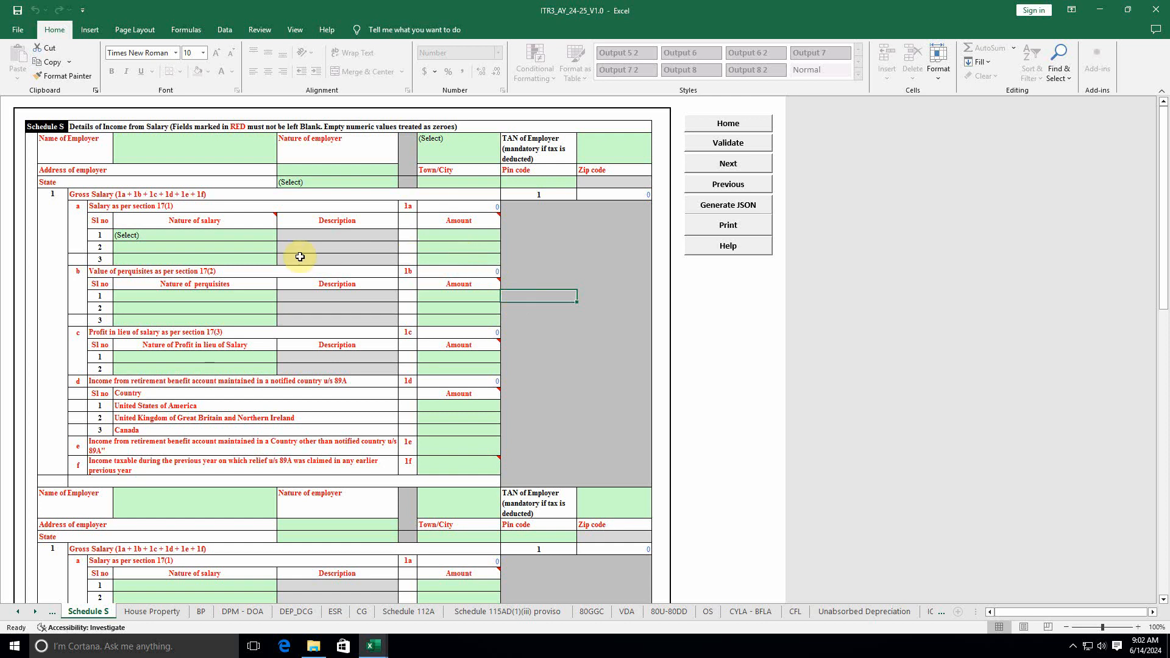
{"action": "left_click", "coordinate": [195, 233]}
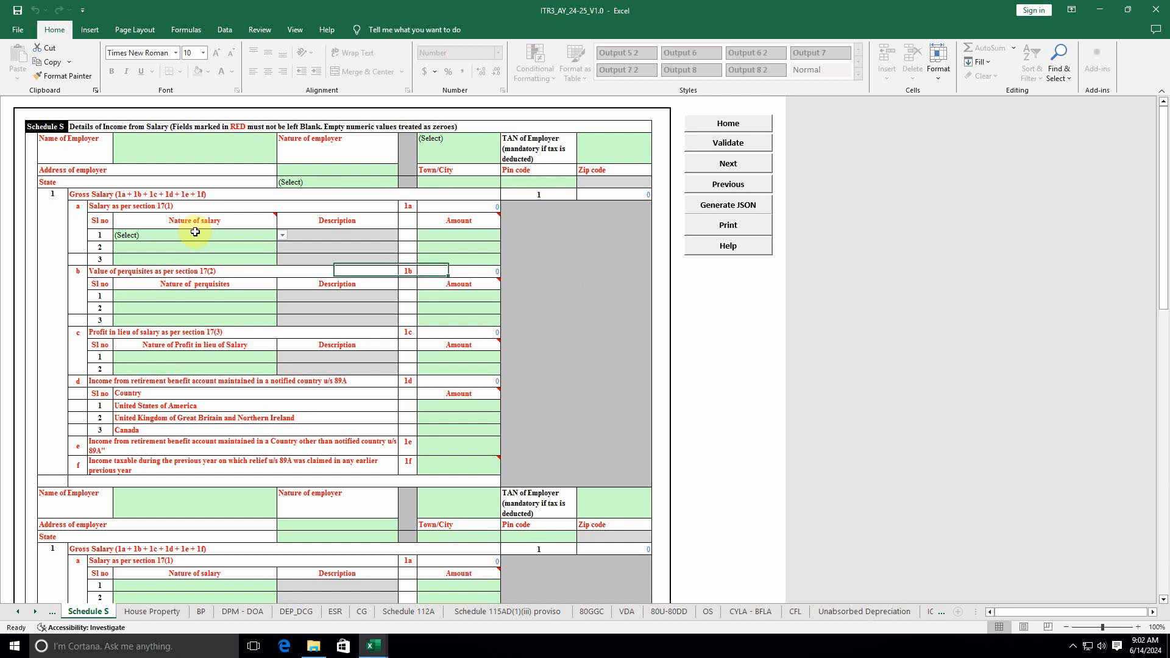
{"action": "left_click", "coordinate": [195, 232]}
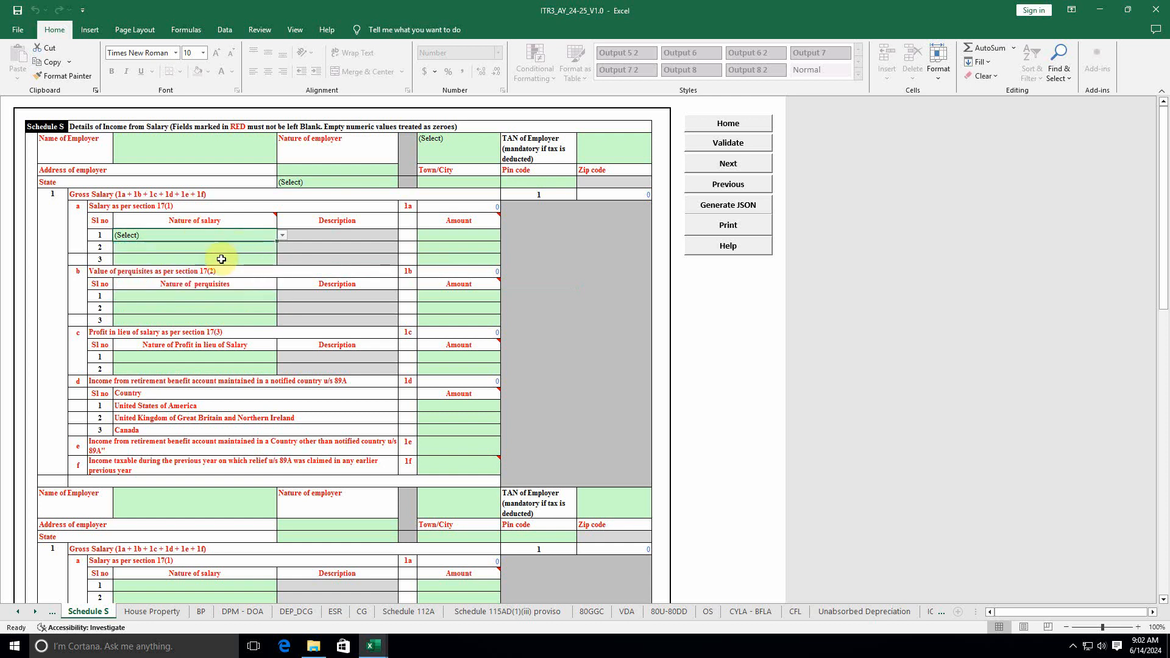
{"action": "scroll", "coordinate": [210, 408], "scroll_direction": "down", "scroll_amount": 1}
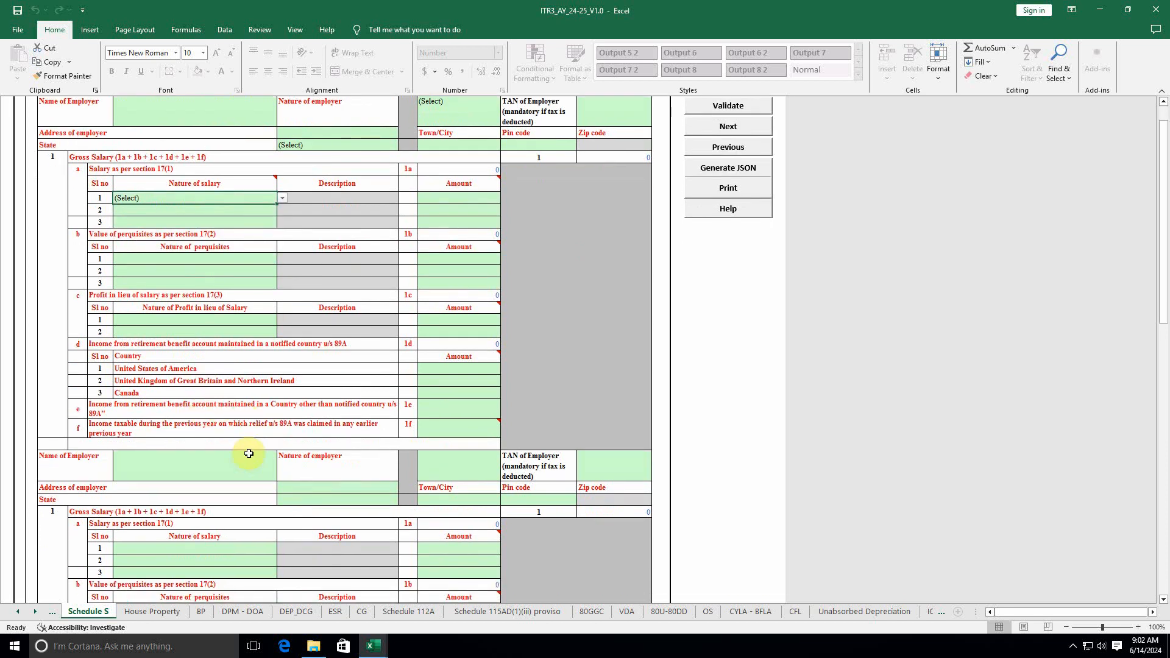
{"action": "scroll", "coordinate": [220, 457], "scroll_direction": "down", "scroll_amount": 3}
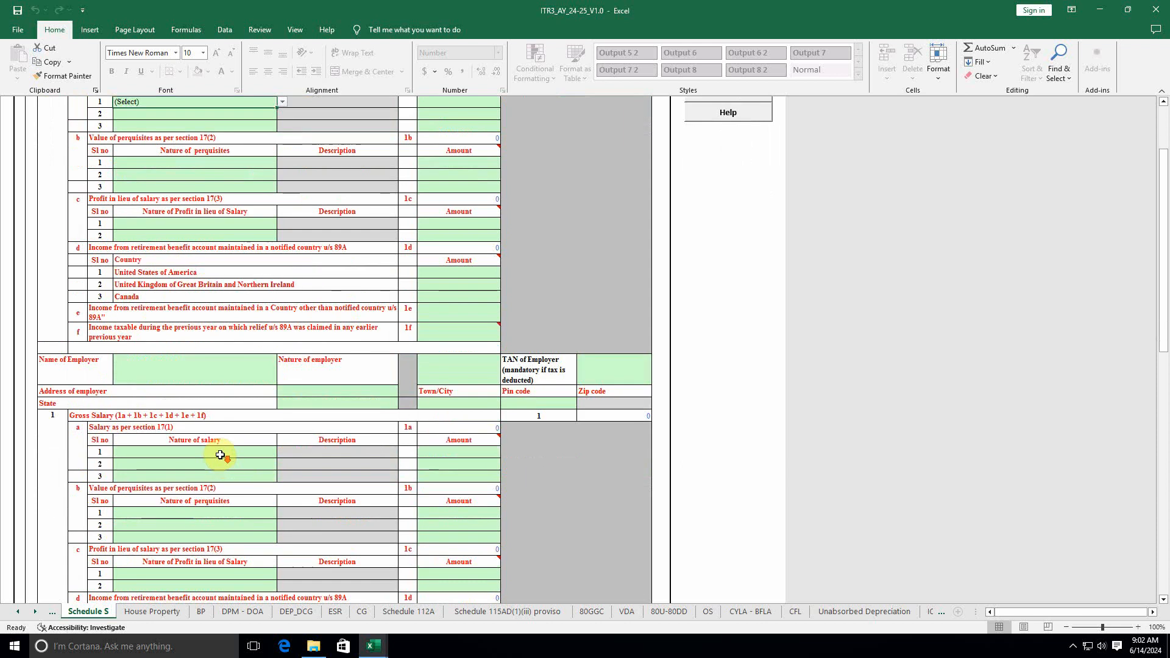
{"action": "scroll", "coordinate": [218, 462], "scroll_direction": "down", "scroll_amount": 3}
{"action": "scroll", "coordinate": [218, 462], "scroll_direction": "down", "scroll_amount": 6}
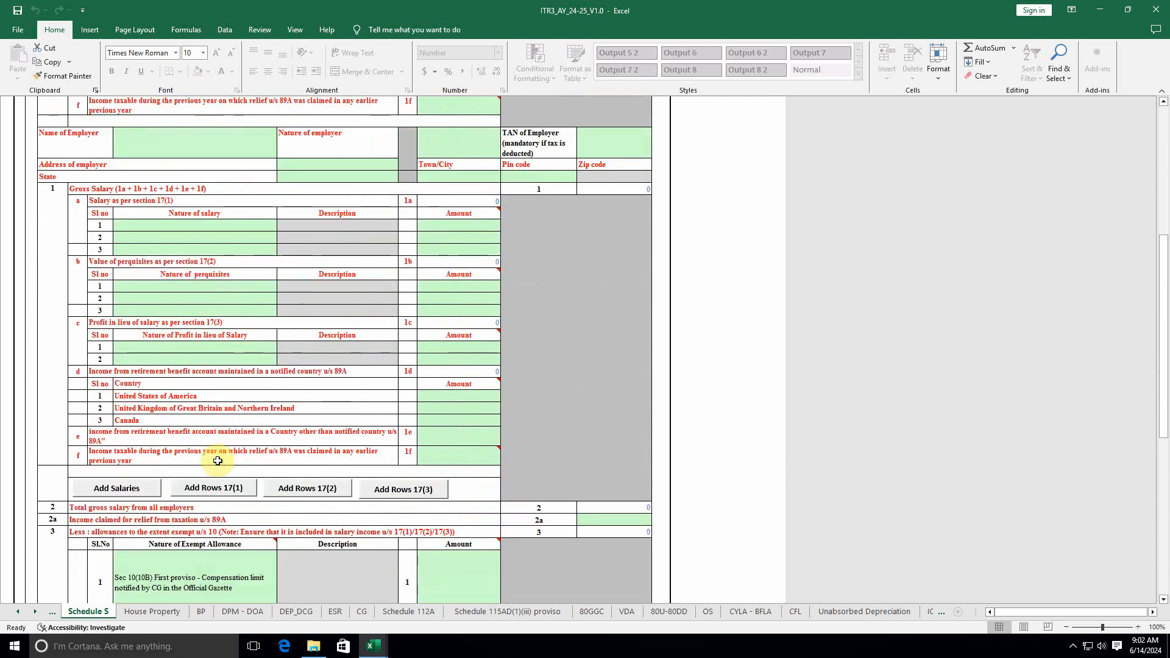
{"action": "scroll", "coordinate": [217, 461], "scroll_direction": "down", "scroll_amount": 3}
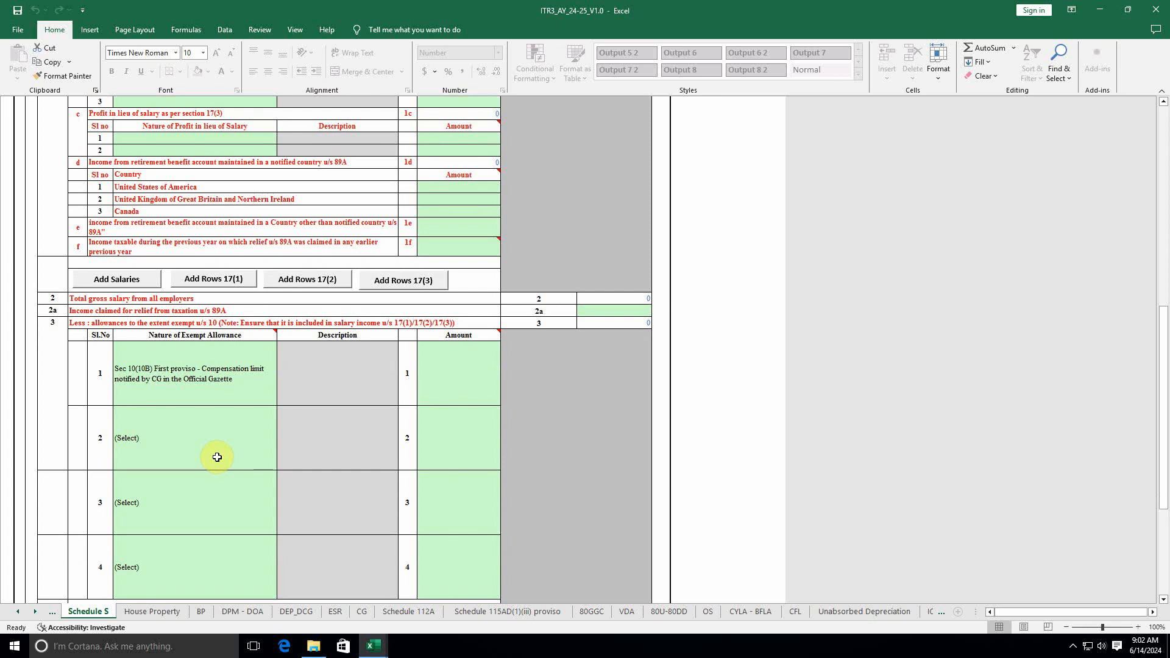
Step: Set the exempt allowance dropdown to its top (Select) option and revalidate Schedule S as OK
{"action": "left_click", "coordinate": [214, 380]}
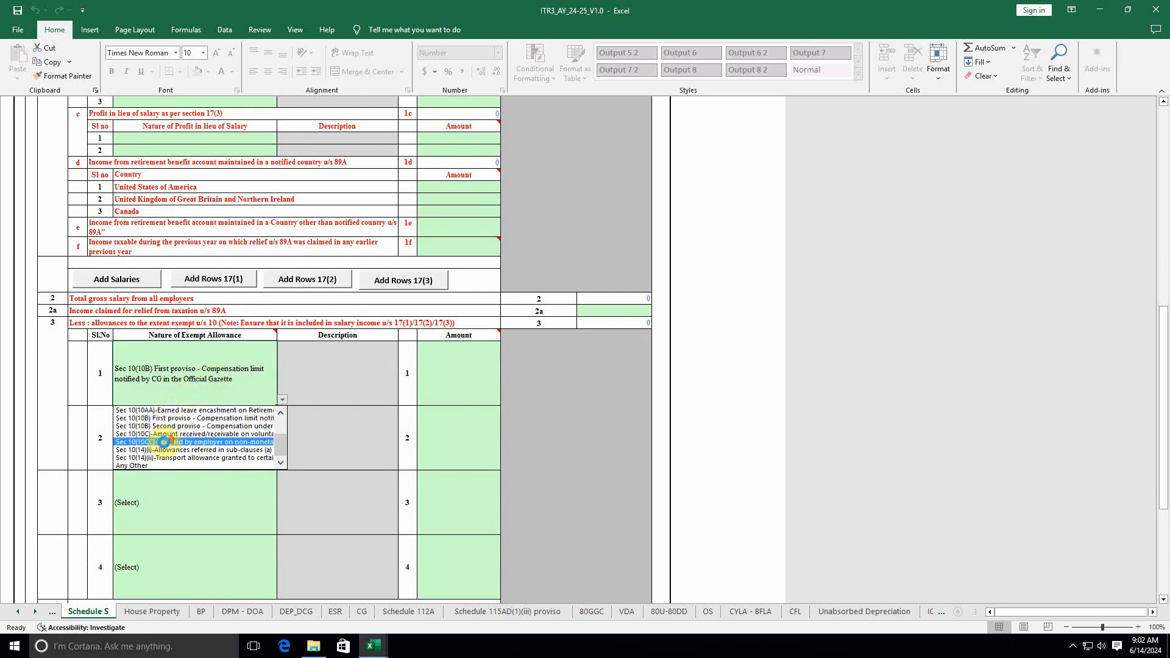
{"action": "left_click_drag", "start_coordinate": [280, 448], "coordinate": [284, 412]}
{"action": "left_click", "coordinate": [226, 411]}
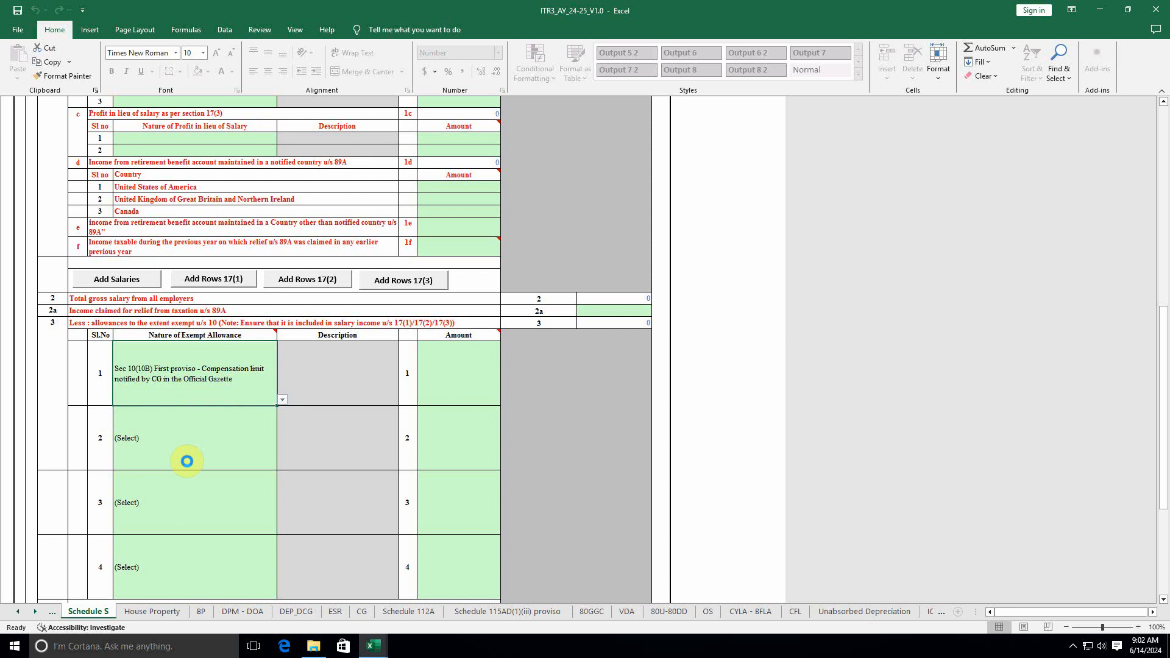
{"action": "scroll", "coordinate": [189, 461], "scroll_direction": "down", "scroll_amount": 7}
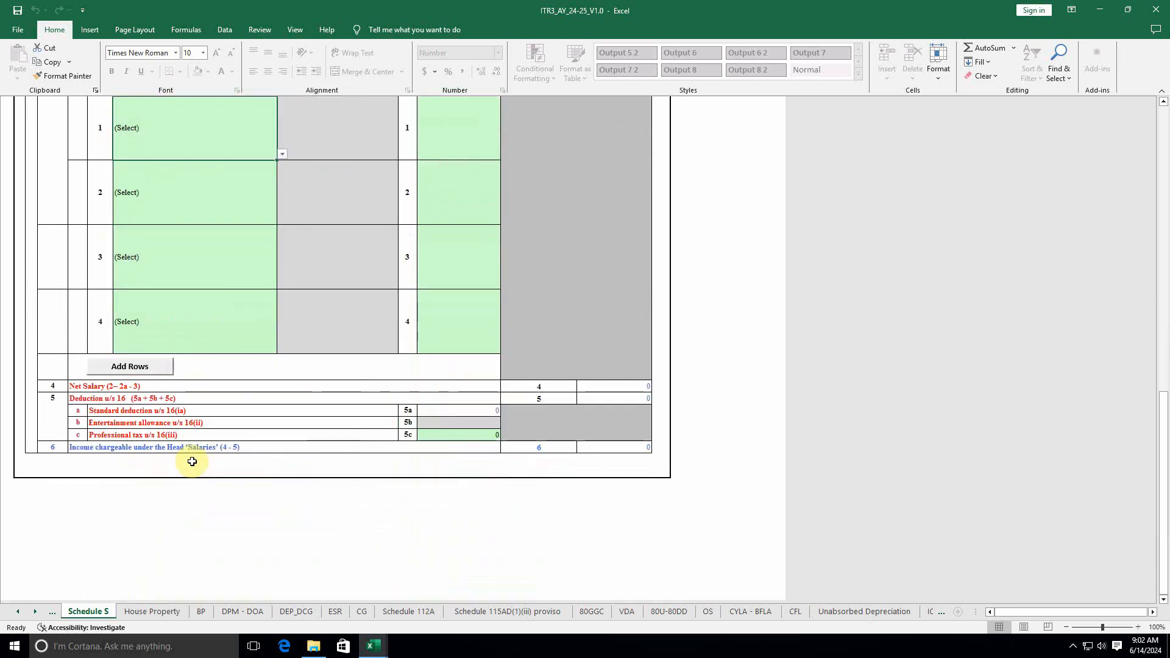
{"action": "scroll", "coordinate": [192, 461], "scroll_direction": "up", "scroll_amount": 20}
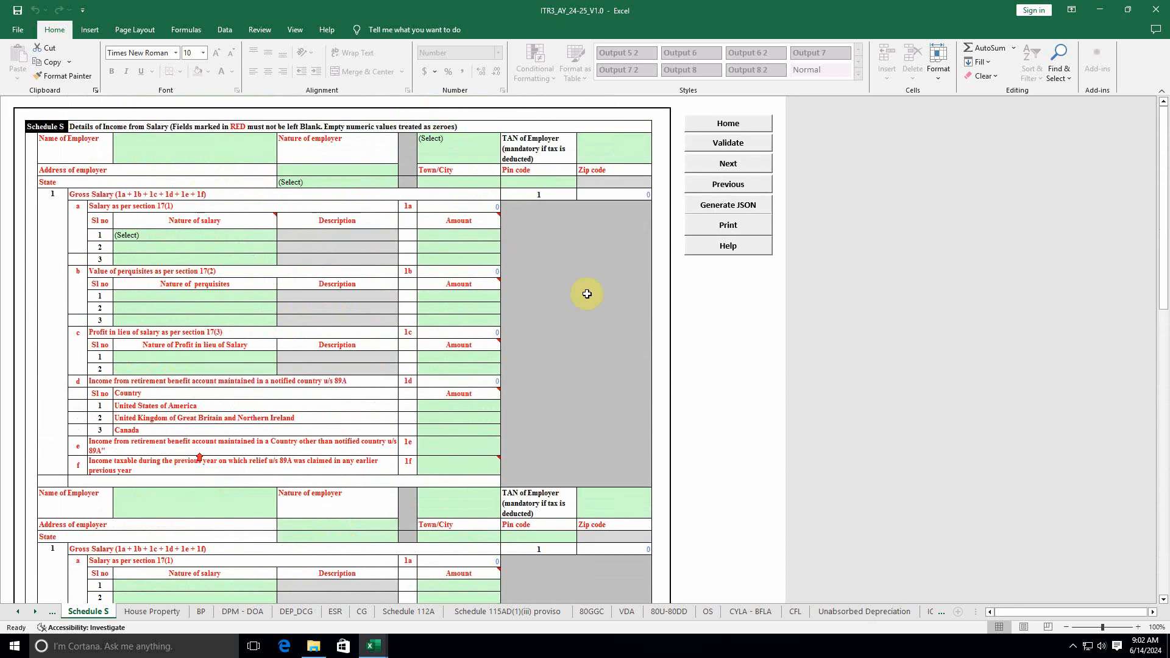
{"action": "left_click", "coordinate": [728, 143]}
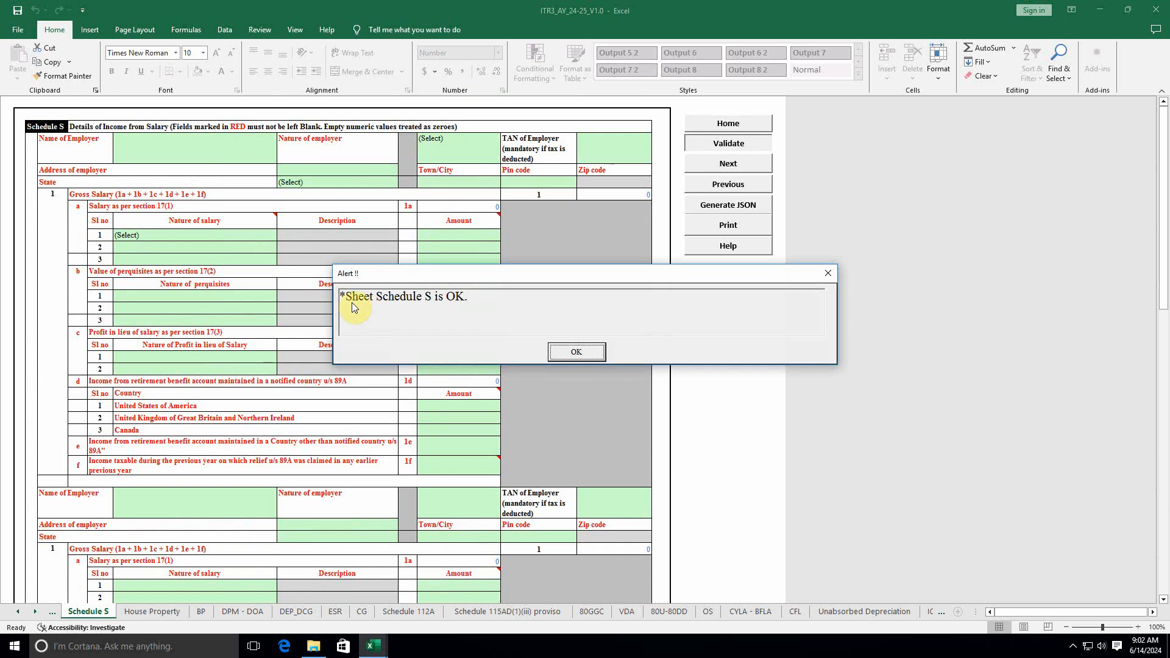
{"action": "left_click", "coordinate": [576, 352]}
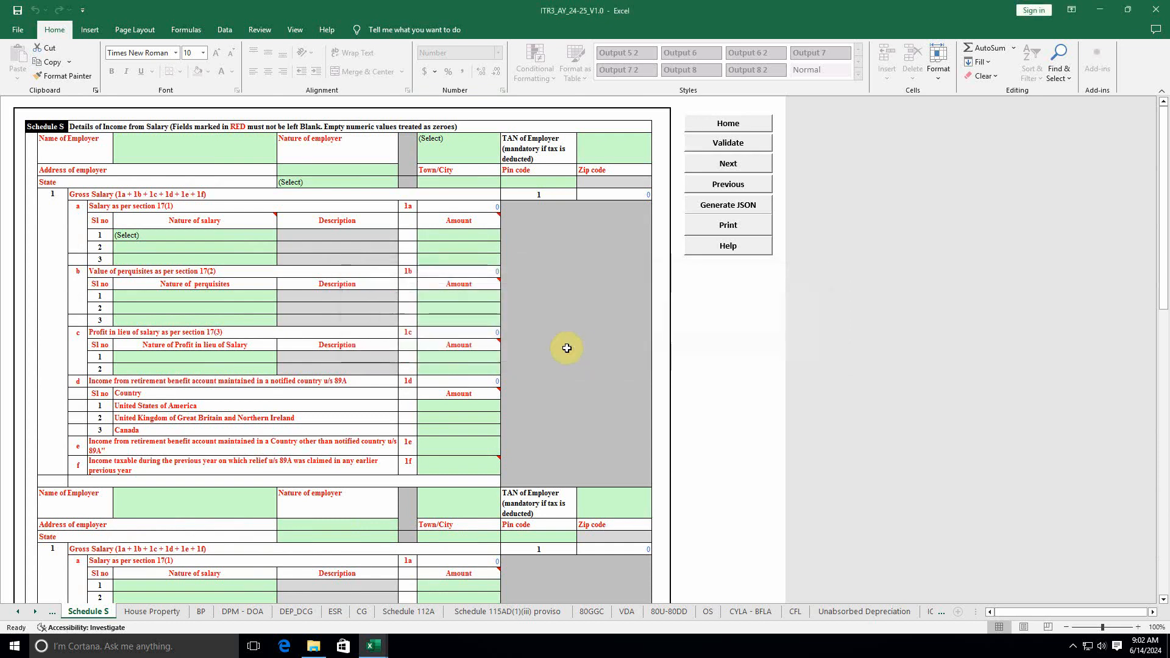
{"action": "left_click", "coordinate": [21, 611]}
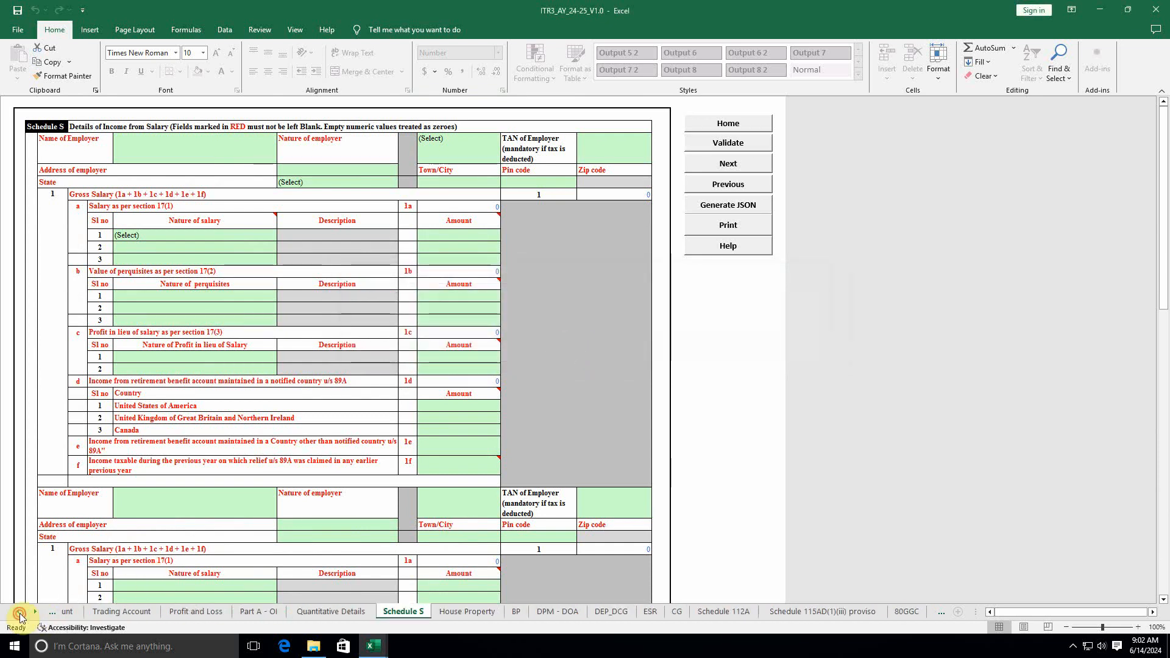
Step: Rerun Calculate TAX on PART A - General and review down to the audit section
{"action": "left_click", "coordinate": [149, 612]}
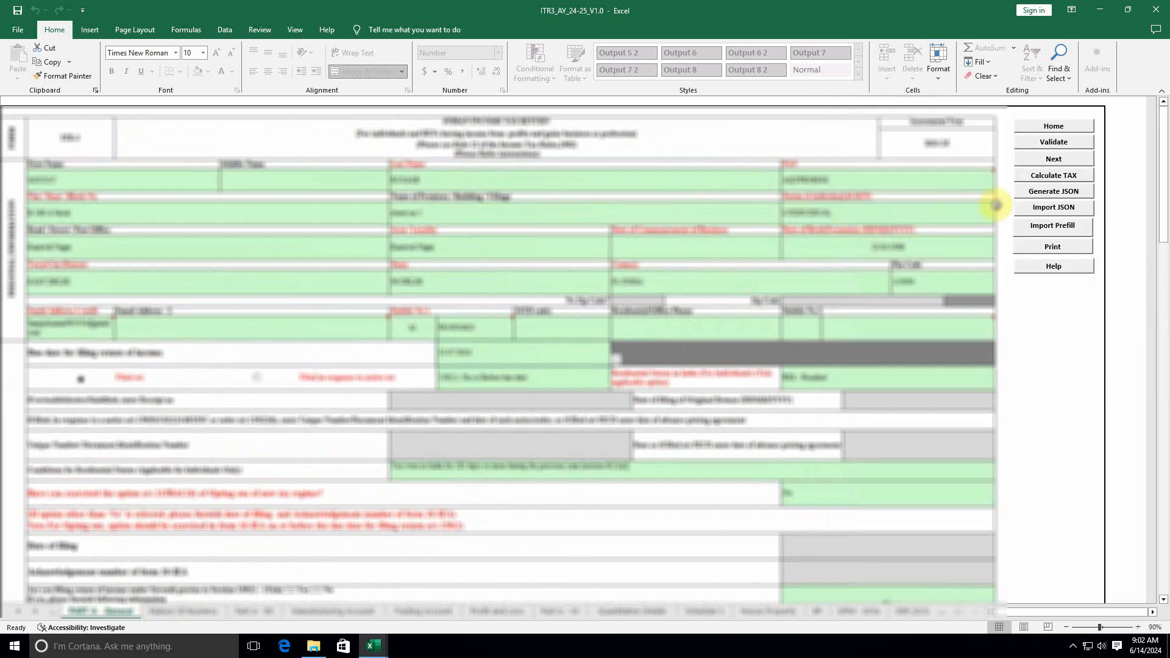
{"action": "left_click", "coordinate": [1063, 177]}
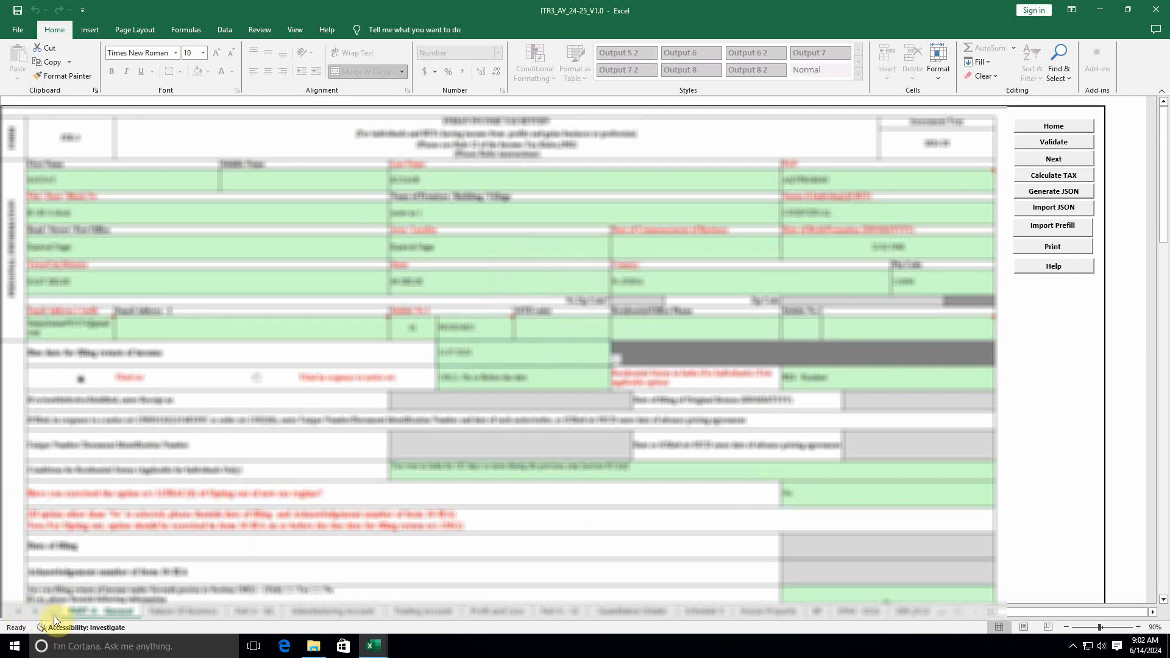
{"action": "left_click_drag", "start_coordinate": [1164, 232], "coordinate": [1165, 600]}
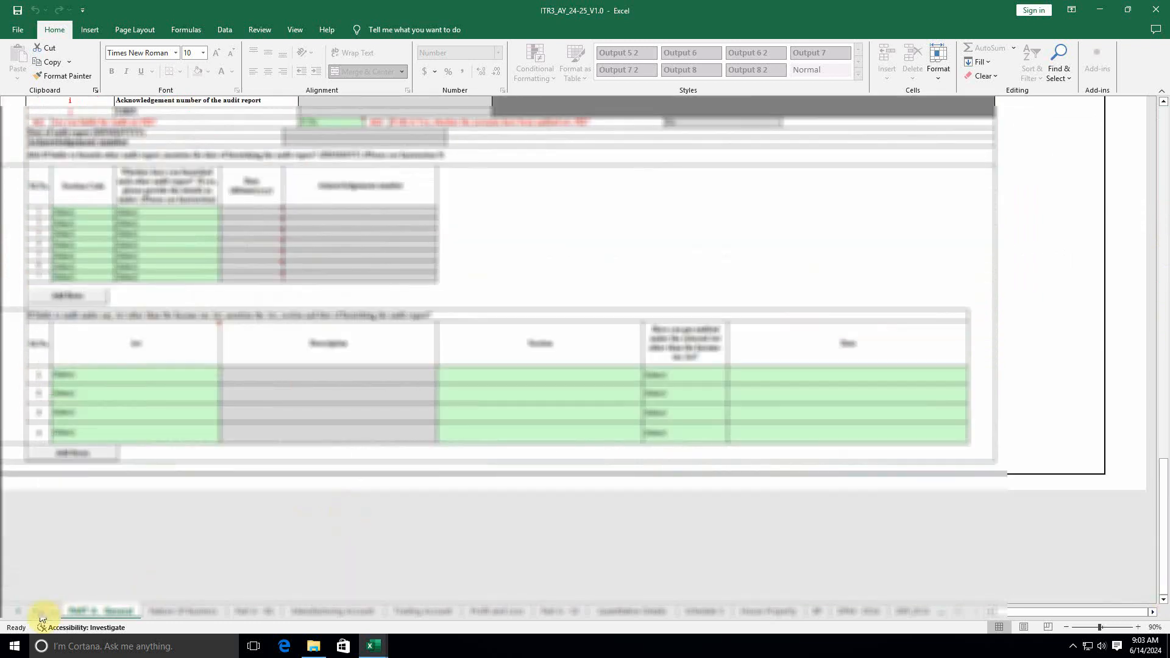
Step: Scroll the sheet tabs forward to the Part B and Verification sheets
{"action": "left_click", "coordinate": [41, 616]}
{"action": "left_click", "coordinate": [39, 615]}
{"action": "left_click", "coordinate": [38, 616]}
{"action": "left_click", "coordinate": [38, 615]}
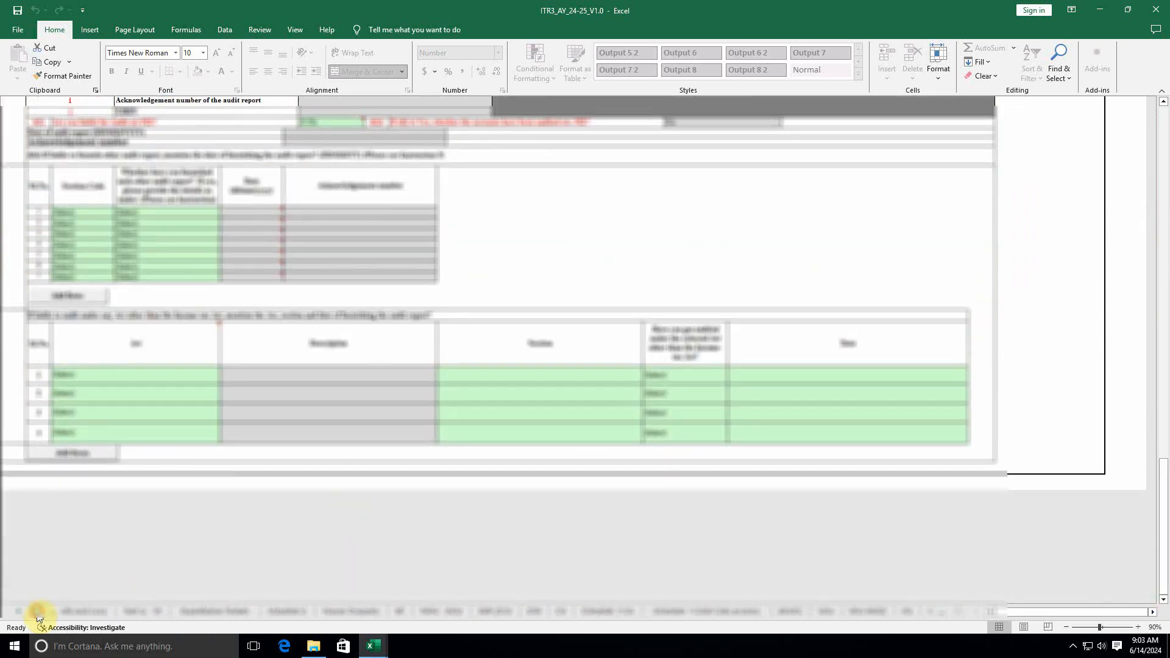
{"action": "left_click", "coordinate": [37, 616]}
{"action": "left_click", "coordinate": [38, 615]}
{"action": "left_click", "coordinate": [38, 616]}
{"action": "left_click", "coordinate": [38, 615]}
{"action": "left_click", "coordinate": [38, 615]}
{"action": "left_click", "coordinate": [37, 615]}
{"action": "left_click", "coordinate": [37, 615]}
{"action": "left_click", "coordinate": [37, 616]}
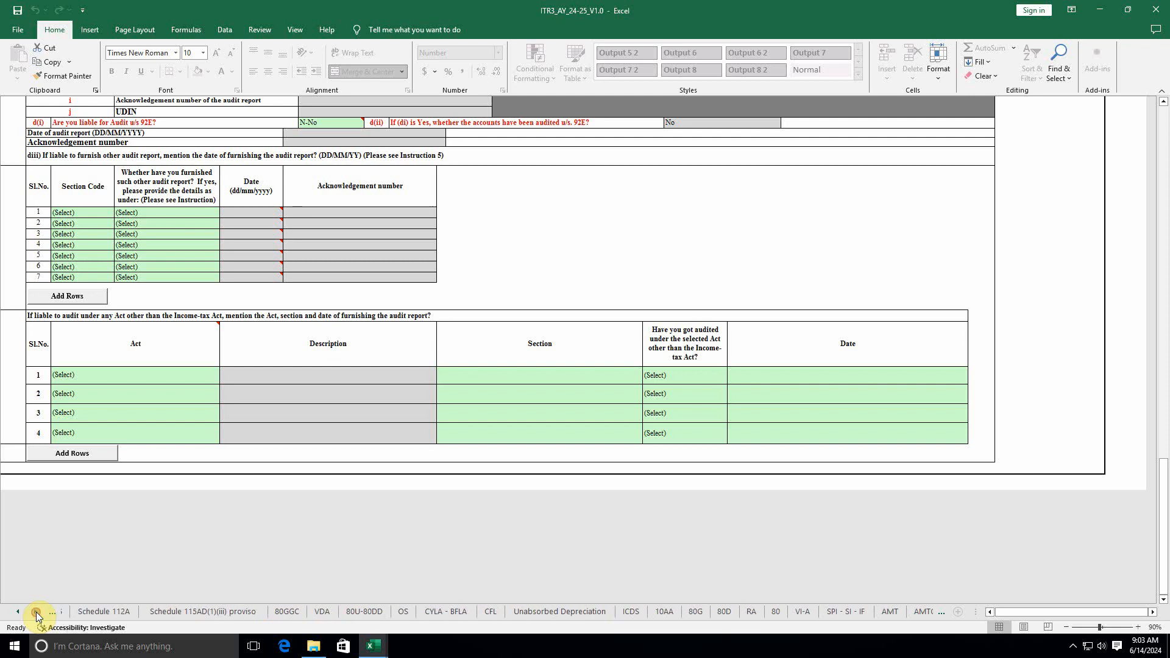
{"action": "left_click", "coordinate": [37, 616]}
{"action": "left_click", "coordinate": [37, 615]}
{"action": "left_click", "coordinate": [37, 616]}
{"action": "left_click", "coordinate": [37, 616]}
{"action": "left_click", "coordinate": [38, 616]}
{"action": "left_click", "coordinate": [37, 615]}
{"action": "left_click", "coordinate": [38, 616]}
{"action": "left_click", "coordinate": [37, 615]}
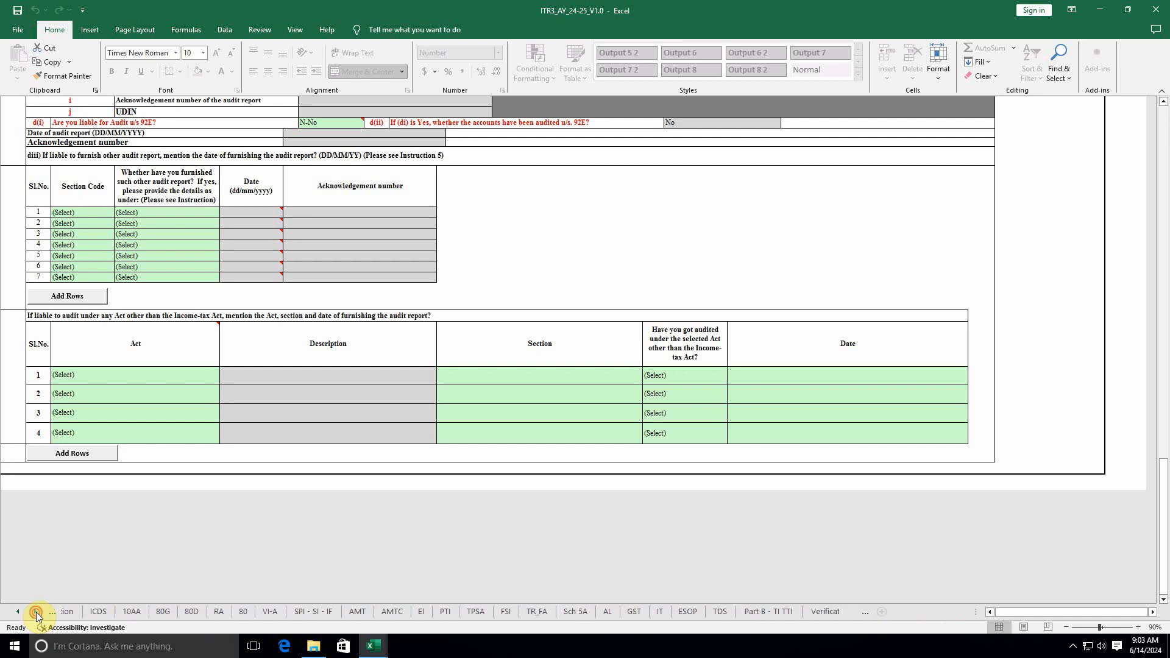
{"action": "left_click", "coordinate": [37, 616]}
{"action": "left_click", "coordinate": [749, 612]}
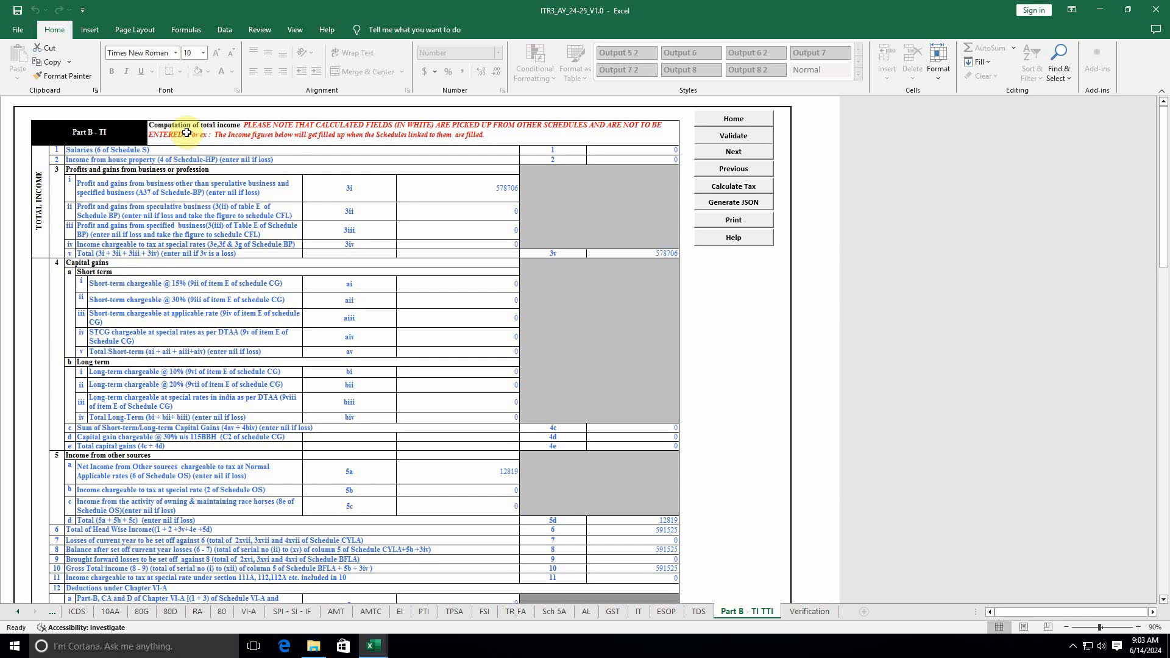
{"action": "scroll", "coordinate": [515, 444], "scroll_direction": "down", "scroll_amount": 3}
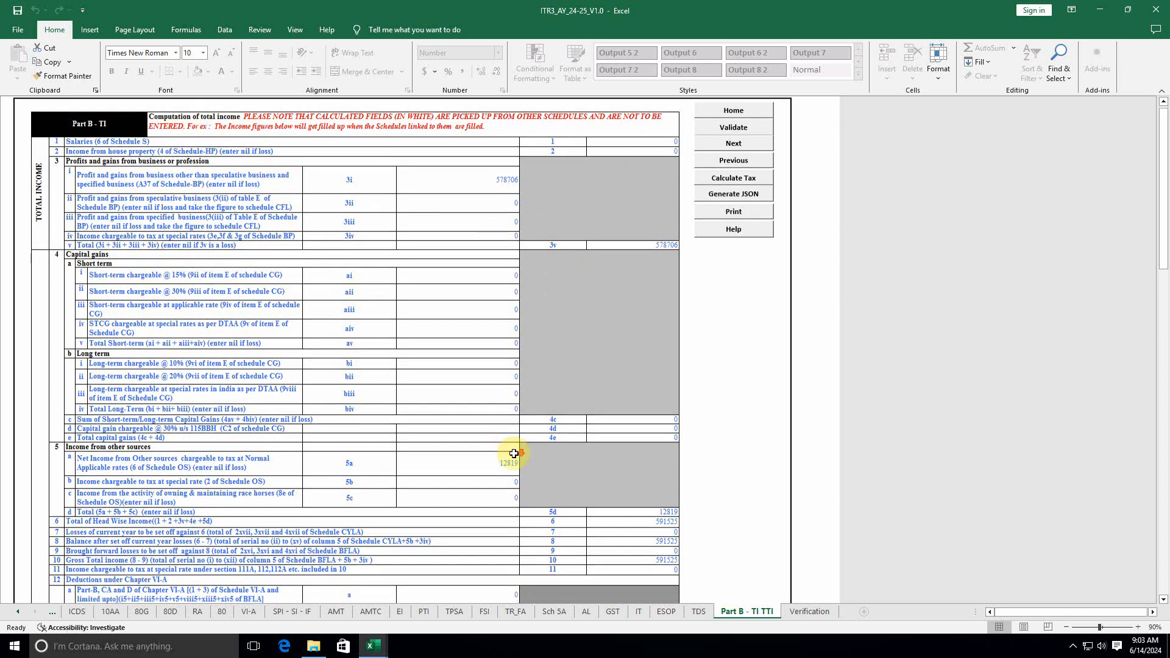
{"action": "scroll", "coordinate": [686, 442], "scroll_direction": "down", "scroll_amount": 10}
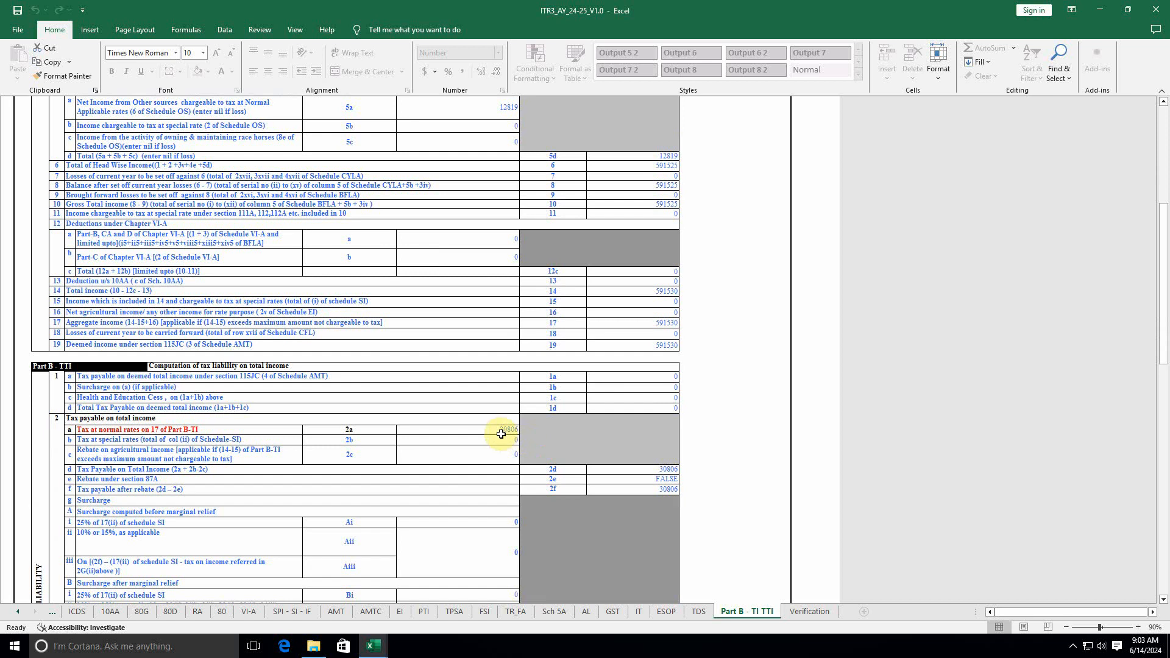
{"action": "left_click", "coordinate": [497, 428]}
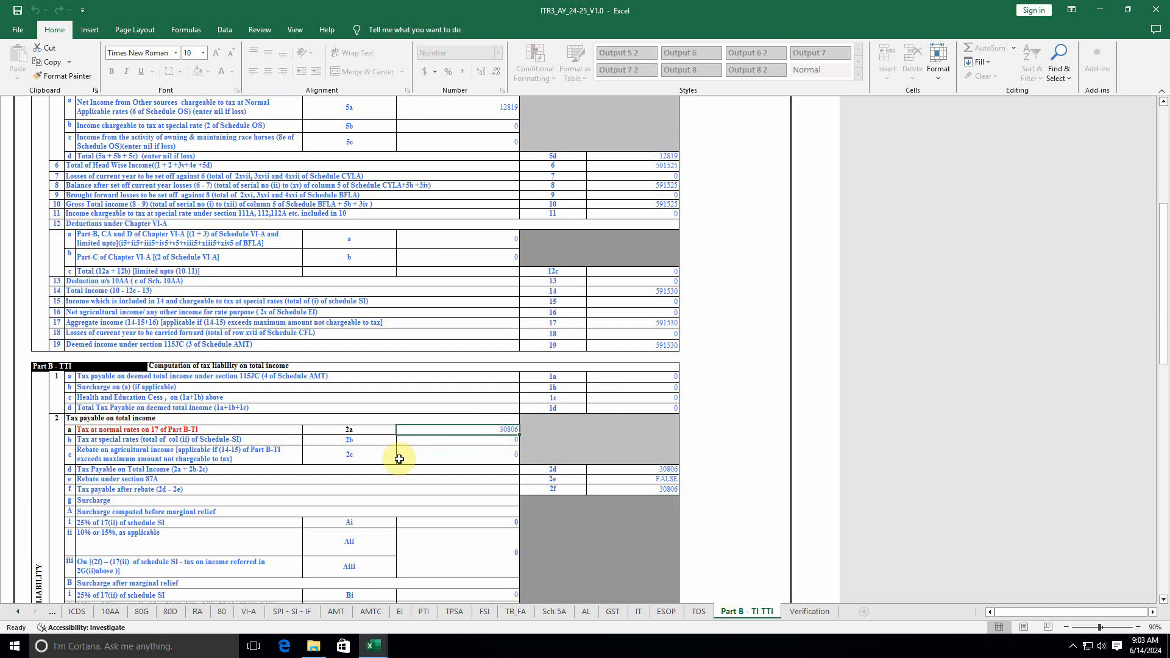
{"action": "scroll", "coordinate": [399, 459], "scroll_direction": "down", "scroll_amount": 7}
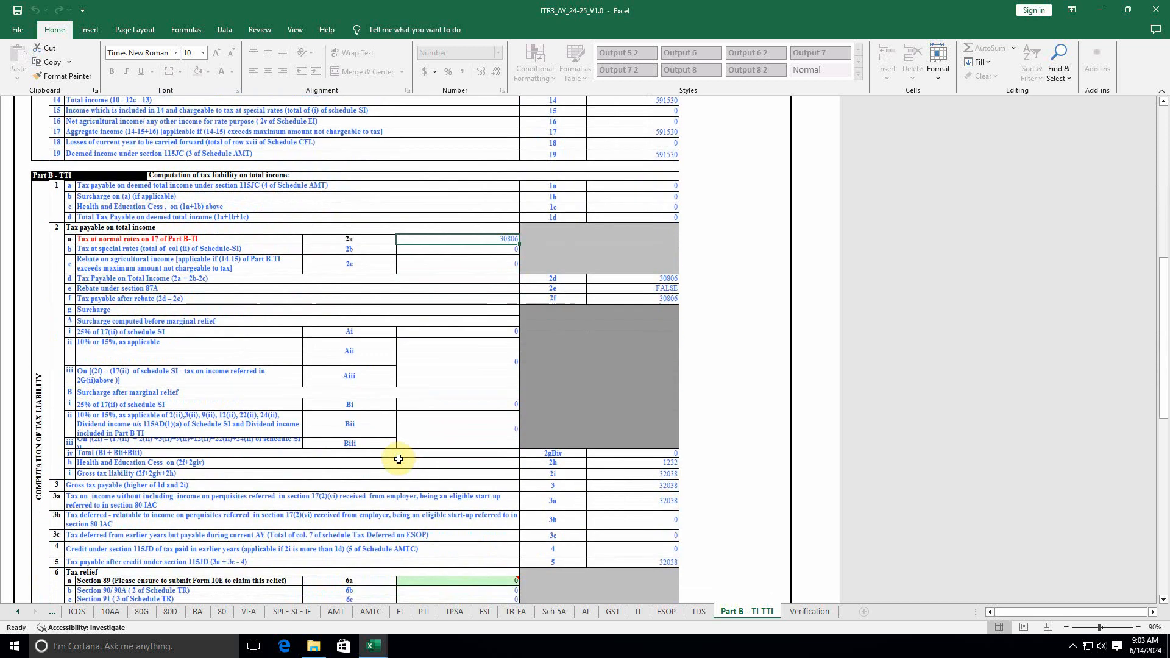
{"action": "left_click", "coordinate": [669, 465]}
{"action": "left_click", "coordinate": [671, 478]}
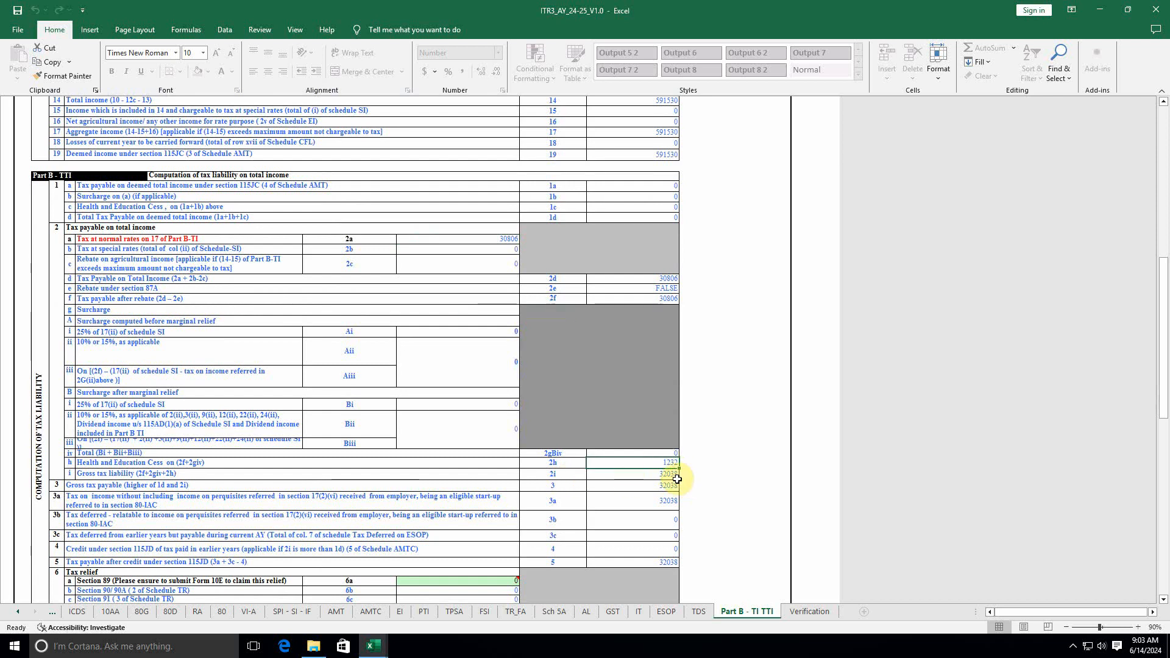
{"action": "left_click", "coordinate": [671, 156]}
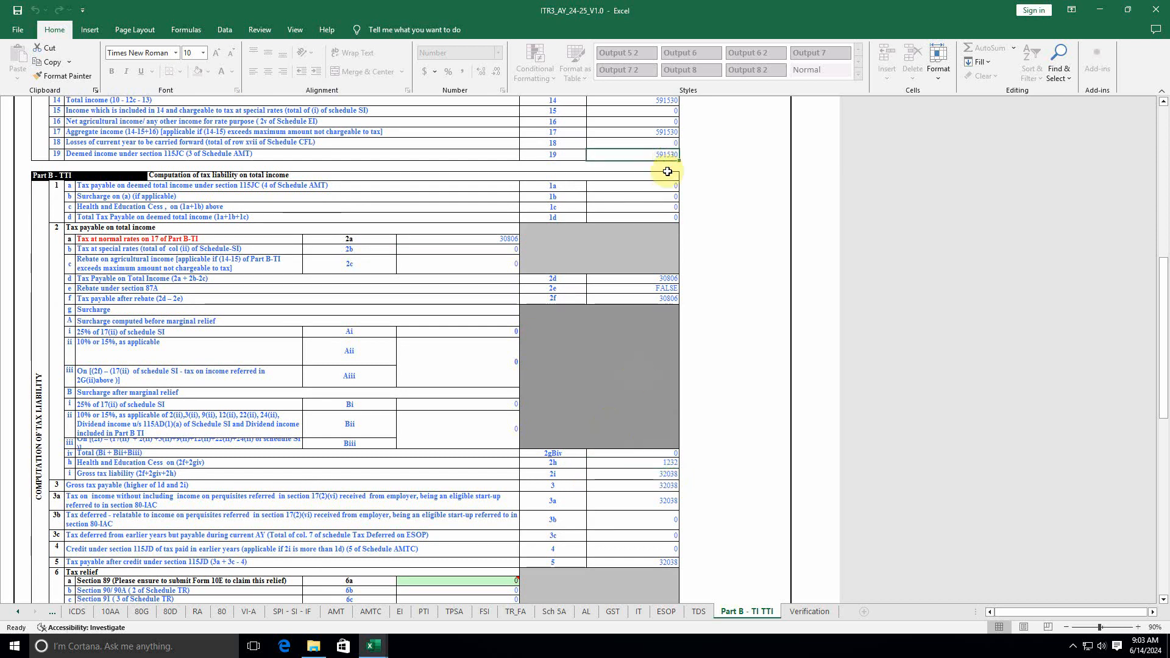
{"action": "left_click", "coordinate": [667, 279]}
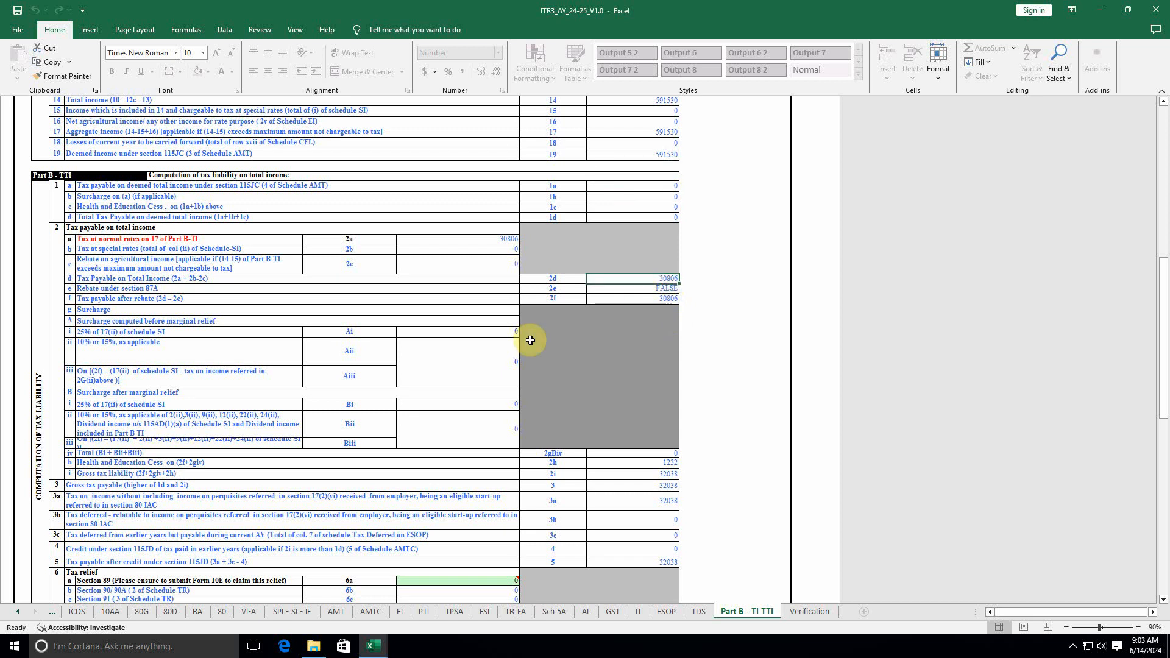
{"action": "scroll", "coordinate": [686, 497], "scroll_direction": "down", "scroll_amount": 4}
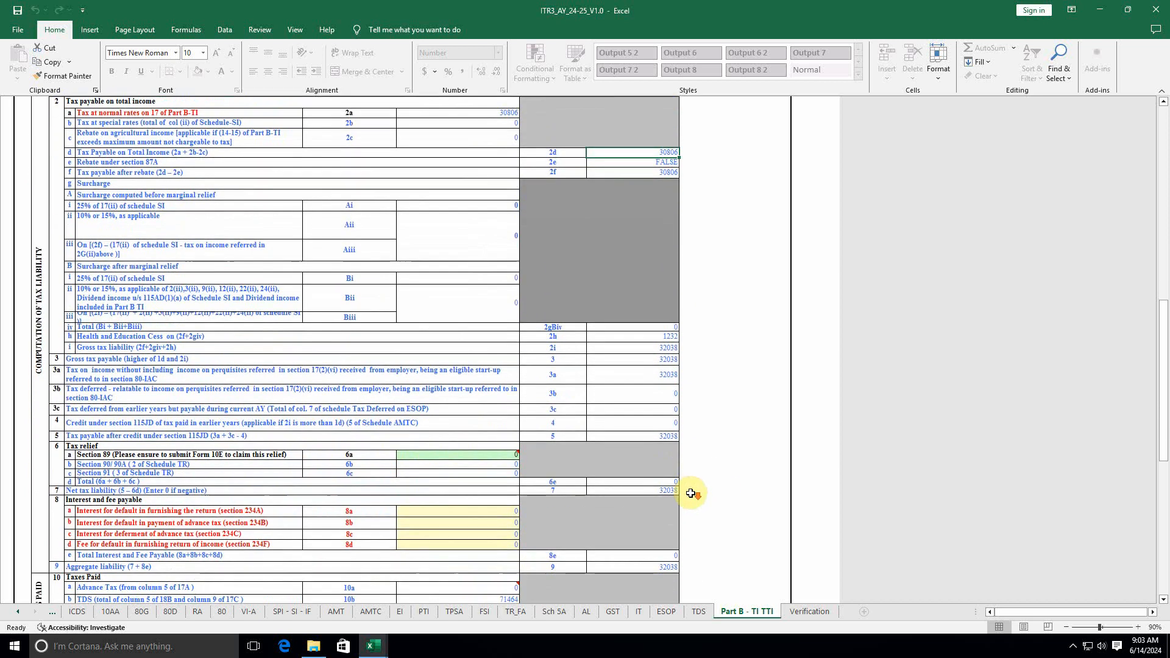
{"action": "left_click", "coordinate": [673, 490]}
{"action": "scroll", "coordinate": [653, 521], "scroll_direction": "down", "scroll_amount": 2}
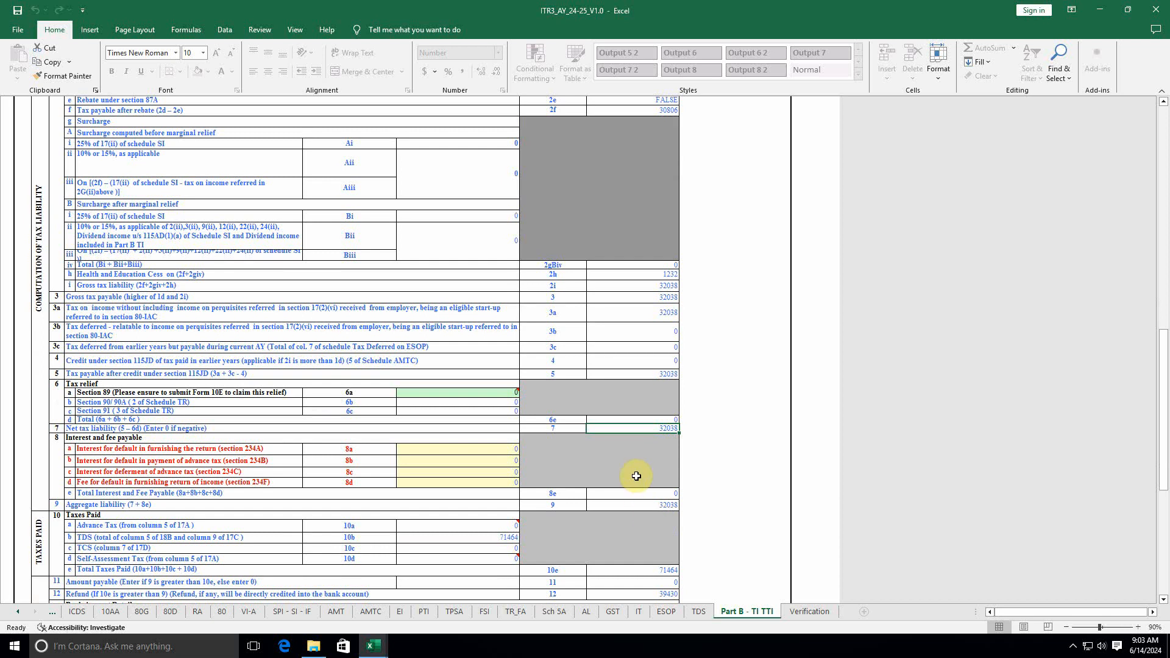
{"action": "left_click", "coordinate": [509, 536]}
{"action": "scroll", "coordinate": [596, 523], "scroll_direction": "down", "scroll_amount": 1}
{"action": "scroll", "coordinate": [596, 523], "scroll_direction": "down", "scroll_amount": 2}
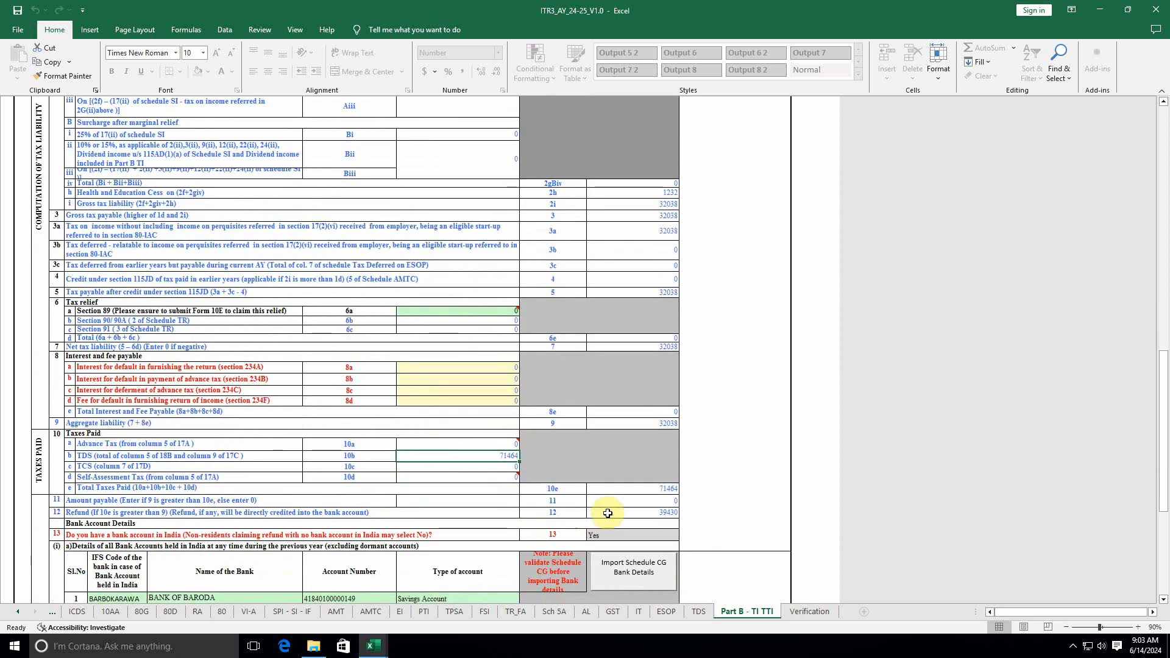
{"action": "left_click", "coordinate": [671, 423]}
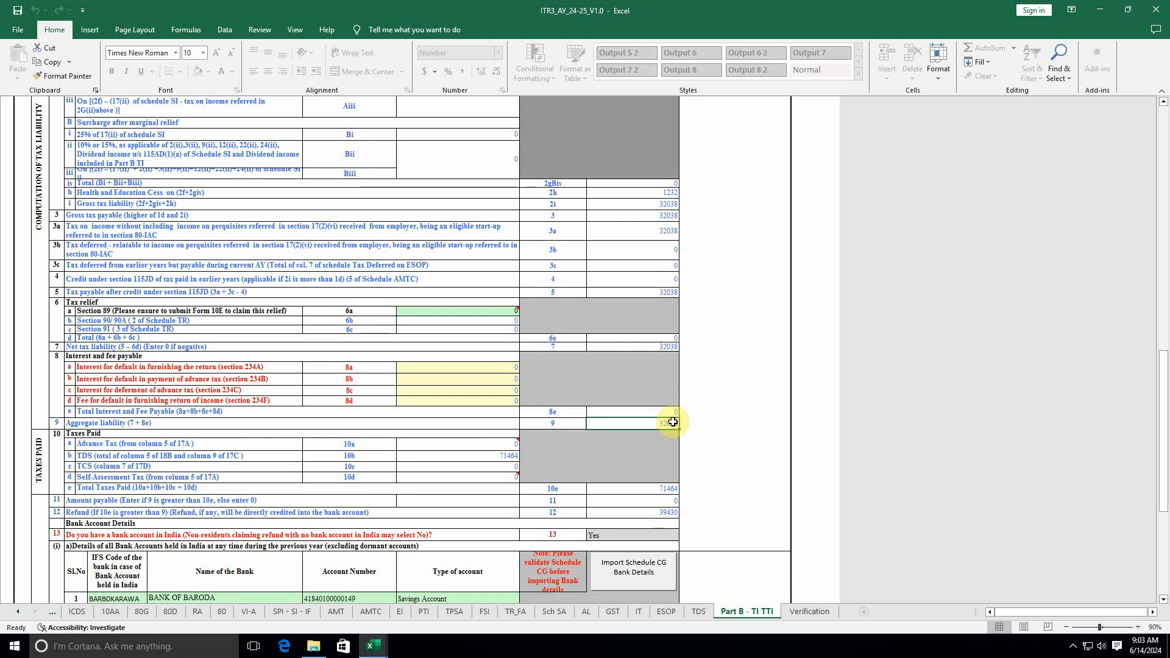
{"action": "left_click", "coordinate": [668, 512]}
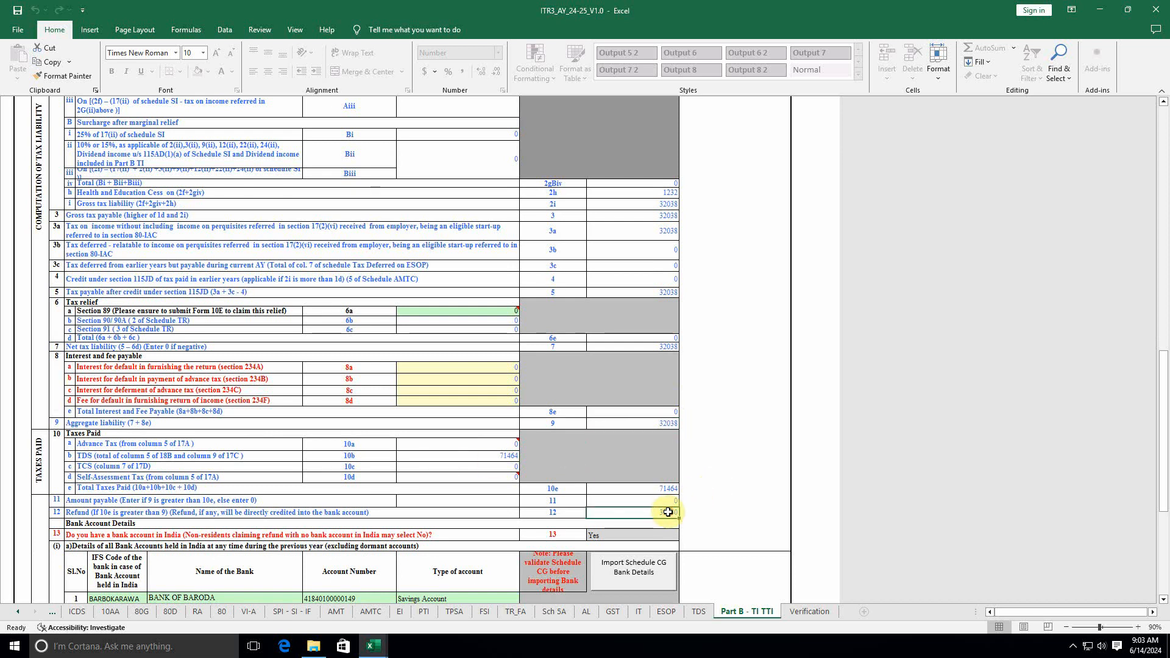
{"action": "scroll", "coordinate": [610, 524], "scroll_direction": "down", "scroll_amount": 6}
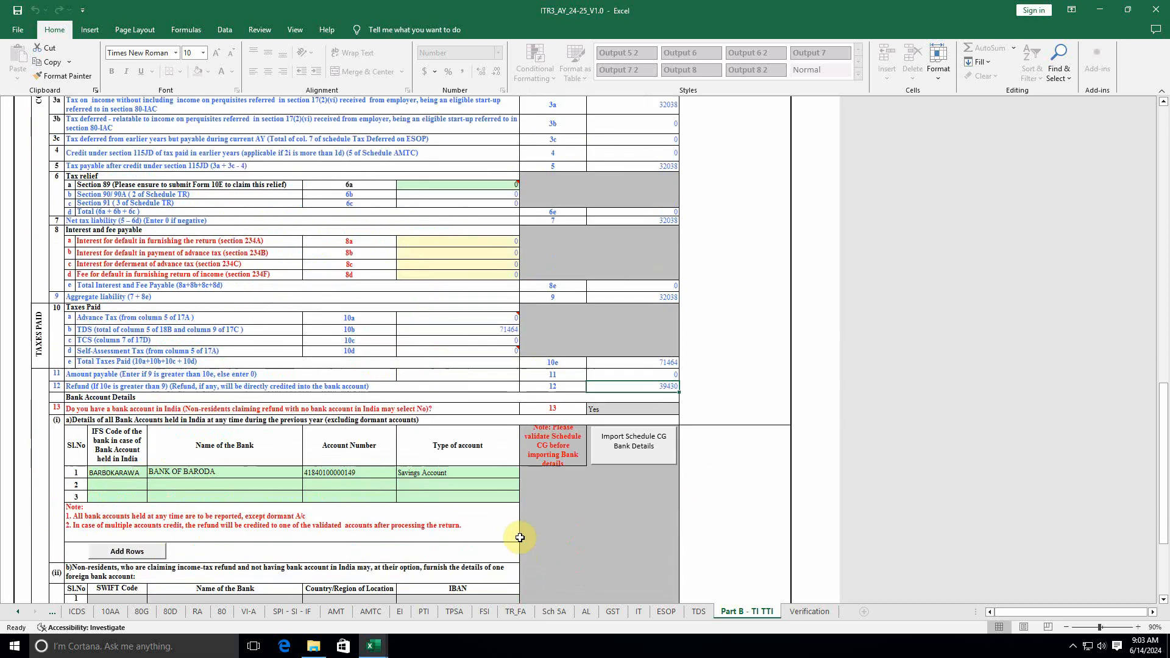
{"action": "scroll", "coordinate": [627, 449], "scroll_direction": "down", "scroll_amount": 4}
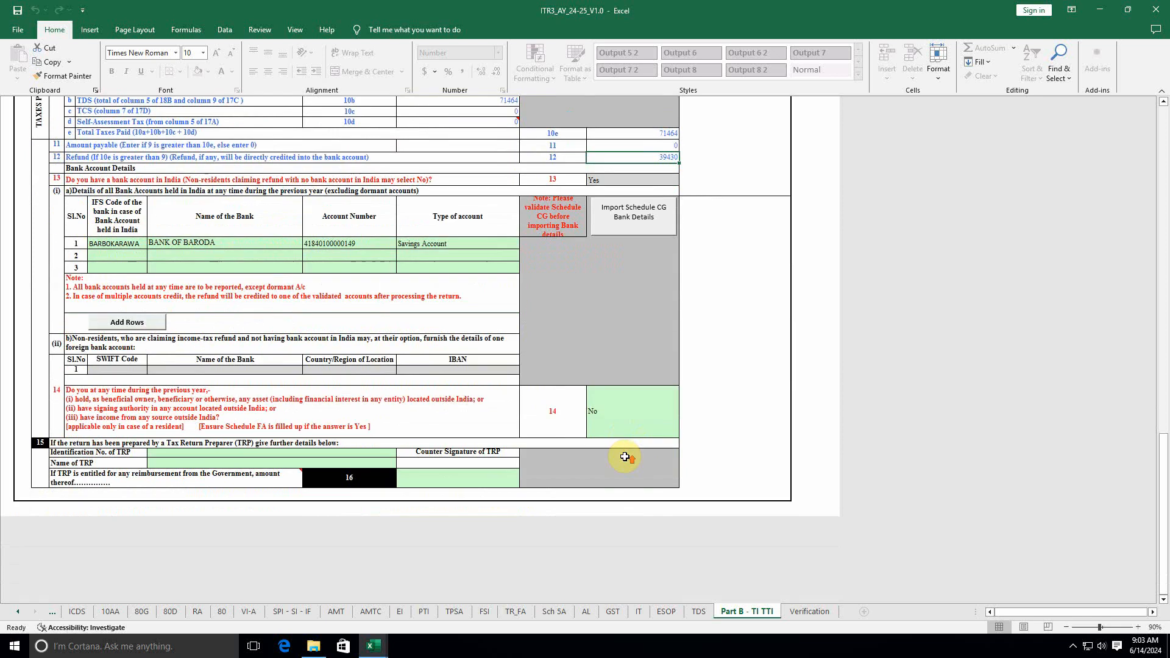
{"action": "scroll", "coordinate": [625, 456], "scroll_direction": "up", "scroll_amount": 4}
{"action": "scroll", "coordinate": [667, 396], "scroll_direction": "up", "scroll_amount": 1}
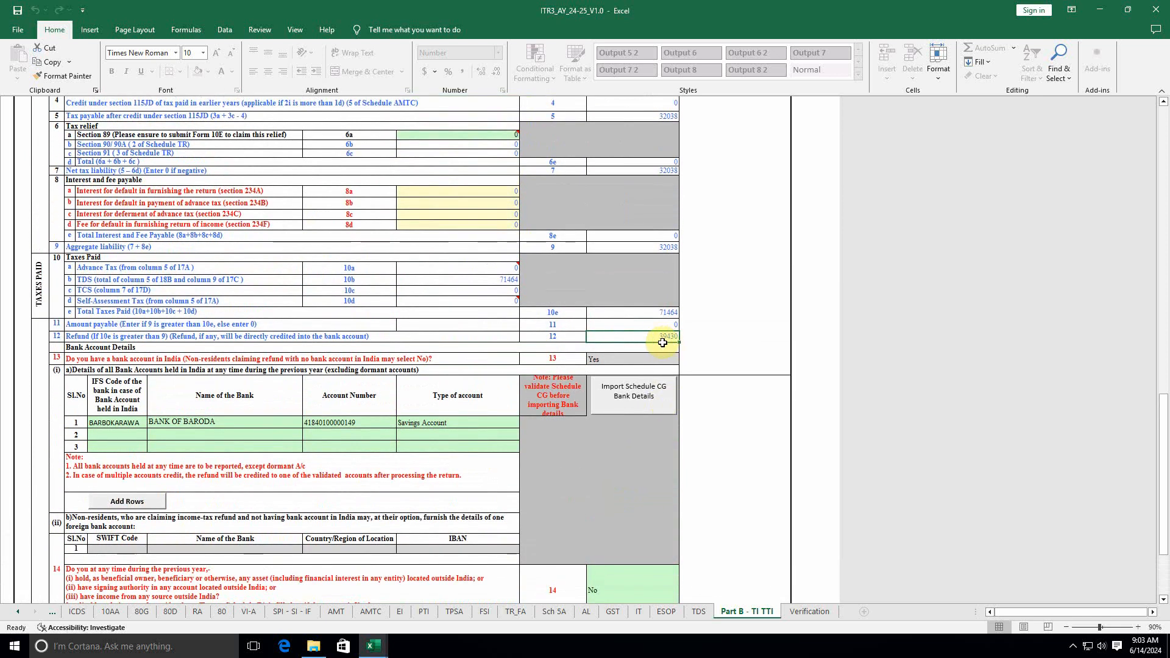
Step: Go back to the PART A - General sheet and scroll to its top
{"action": "left_click", "coordinate": [12, 614]}
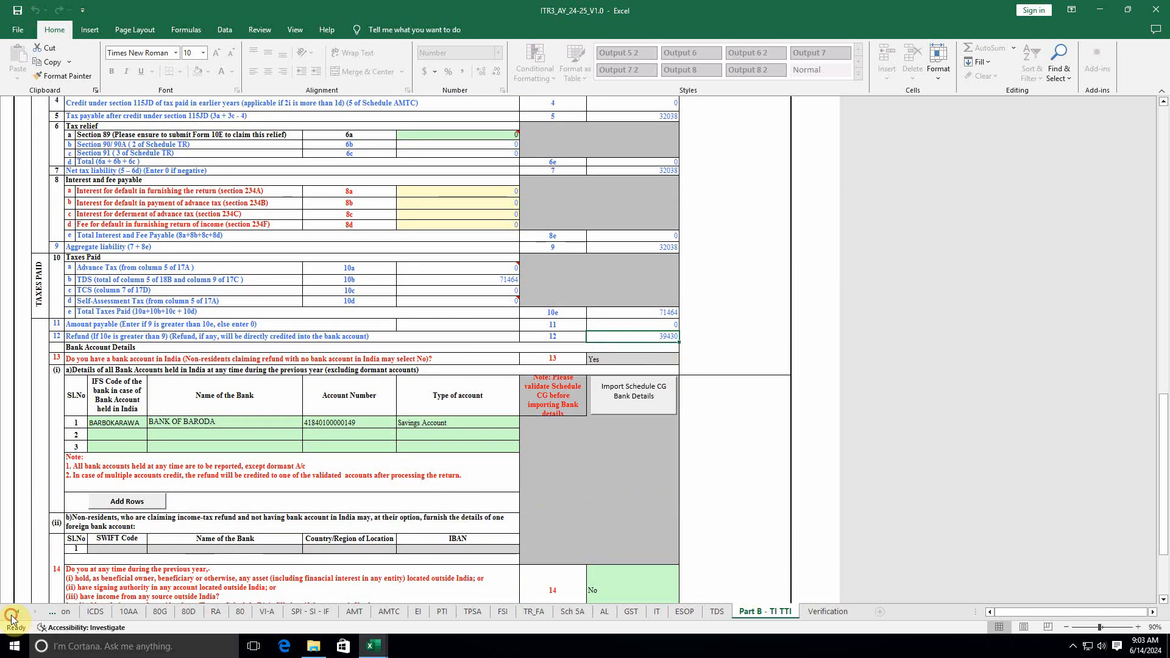
{"action": "left_click", "coordinate": [12, 615]}
{"action": "left_click", "coordinate": [21, 611]}
{"action": "left_click", "coordinate": [21, 611]}
{"action": "left_click", "coordinate": [21, 611]}
{"action": "left_click", "coordinate": [21, 611]}
{"action": "left_click", "coordinate": [21, 611]}
{"action": "left_click", "coordinate": [21, 611]}
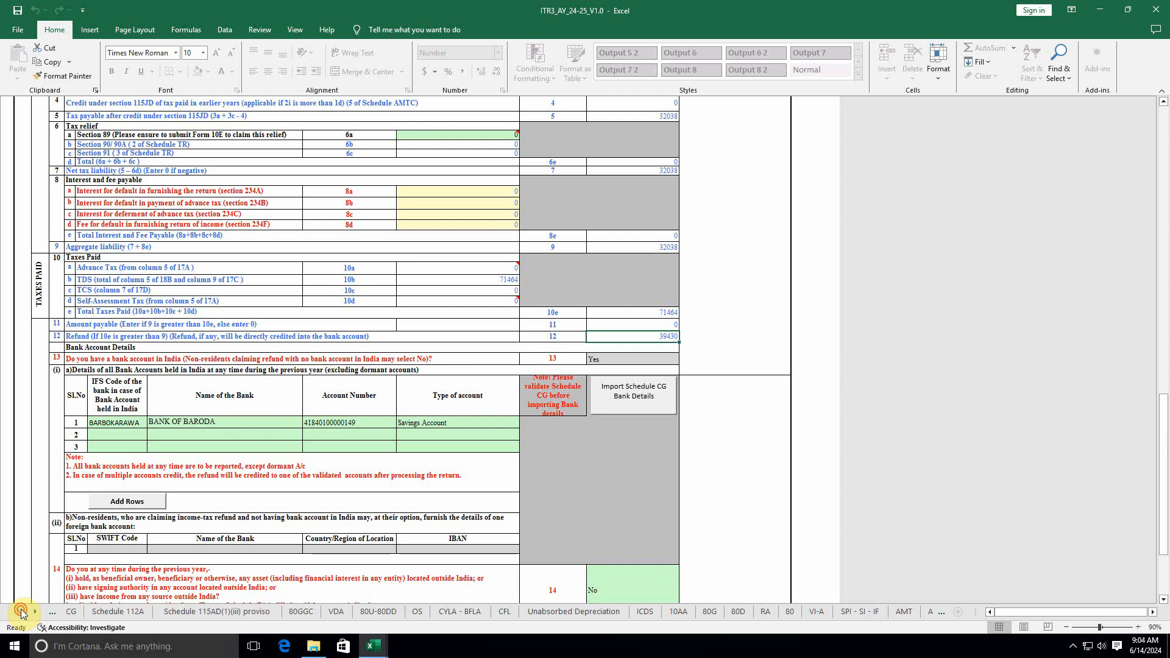
{"action": "left_click", "coordinate": [20, 611]}
{"action": "left_click", "coordinate": [20, 611]}
{"action": "left_click", "coordinate": [21, 611]}
{"action": "left_click", "coordinate": [143, 611]}
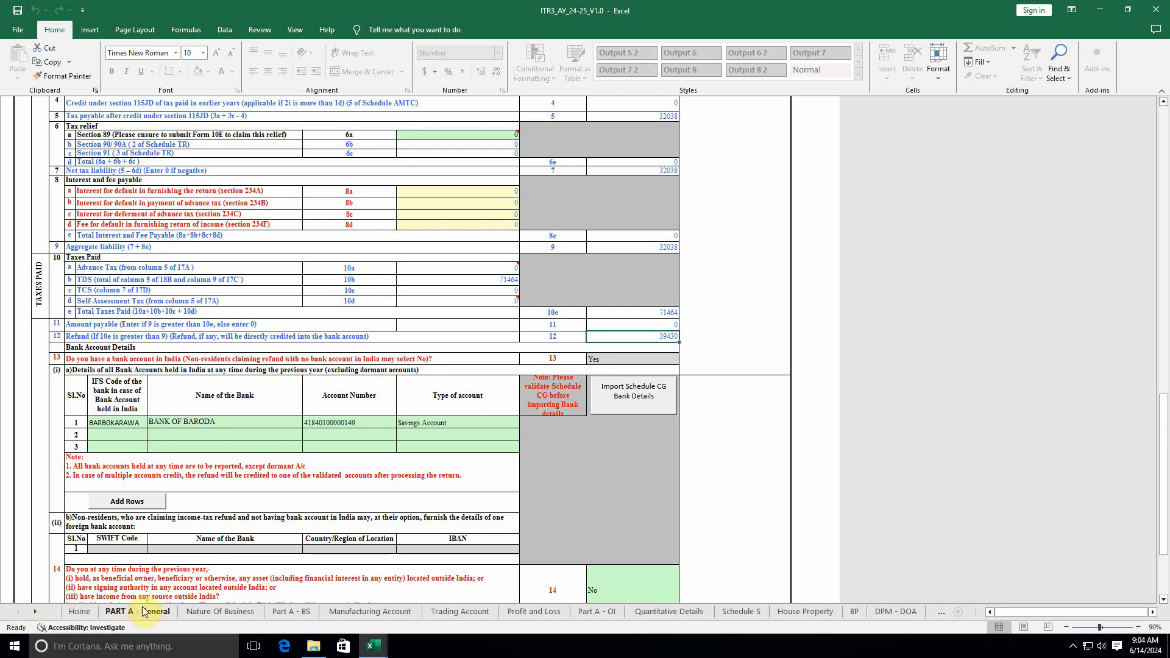
{"action": "scroll", "coordinate": [334, 556], "scroll_direction": "up", "scroll_amount": 10}
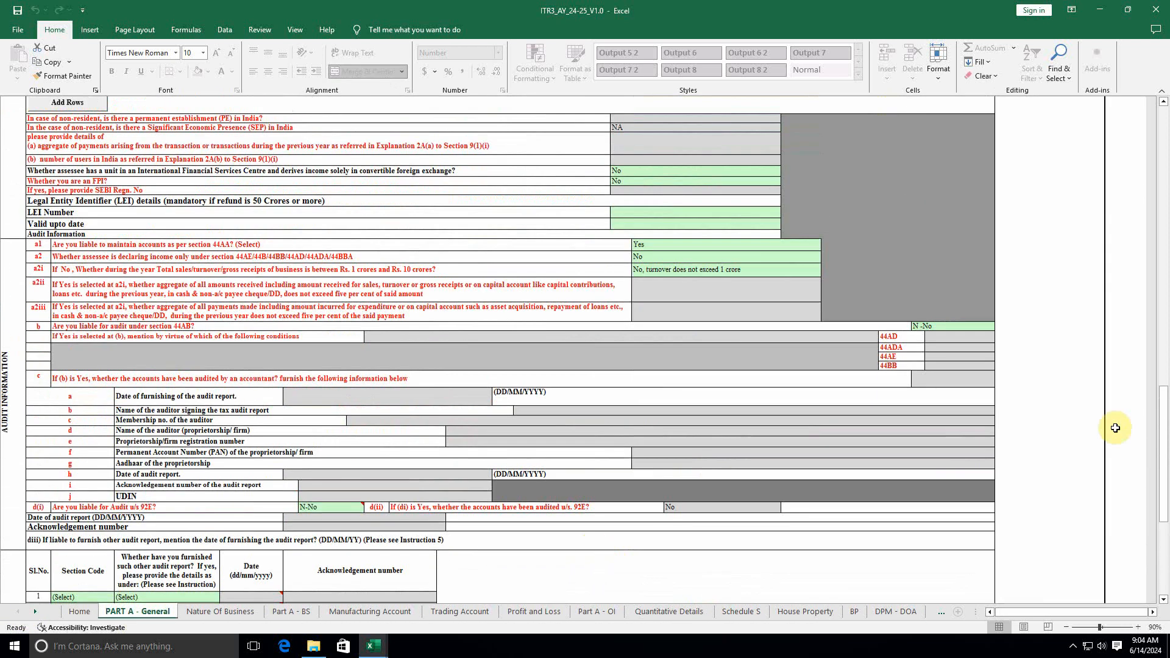
{"action": "left_click_drag", "start_coordinate": [1163, 427], "coordinate": [1141, 164]}
Step: Generate the return JSON, acknowledging the validation messages, and save the JSON file
{"action": "left_click", "coordinate": [1055, 195]}
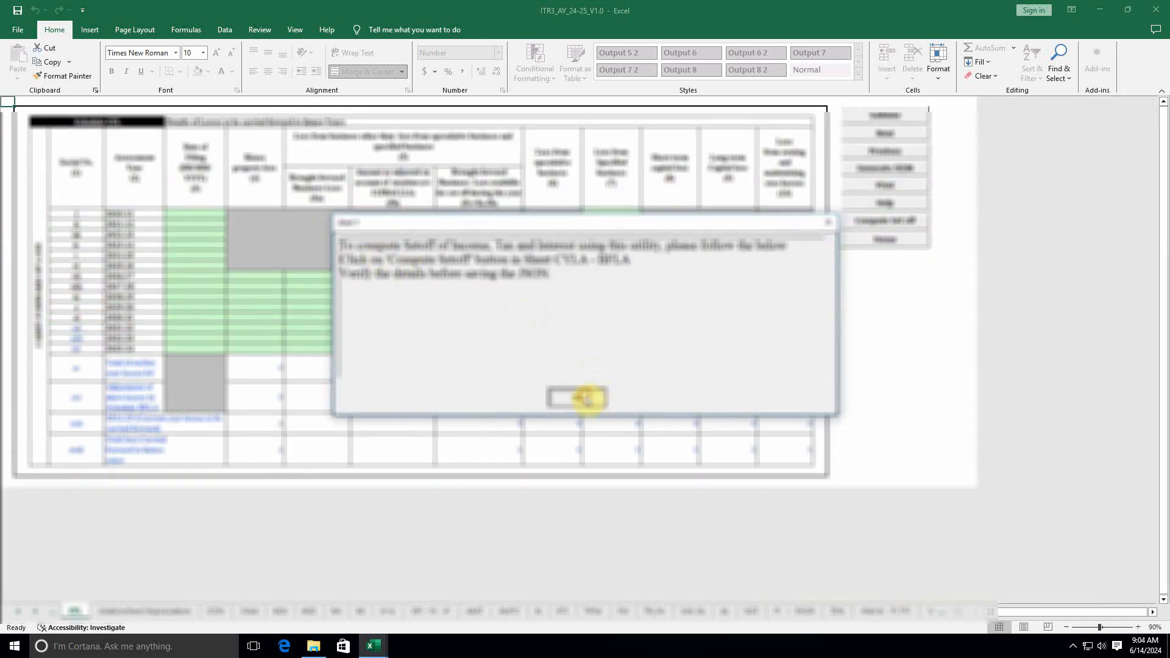
{"action": "left_click", "coordinate": [587, 397]}
{"action": "left_click", "coordinate": [588, 396]}
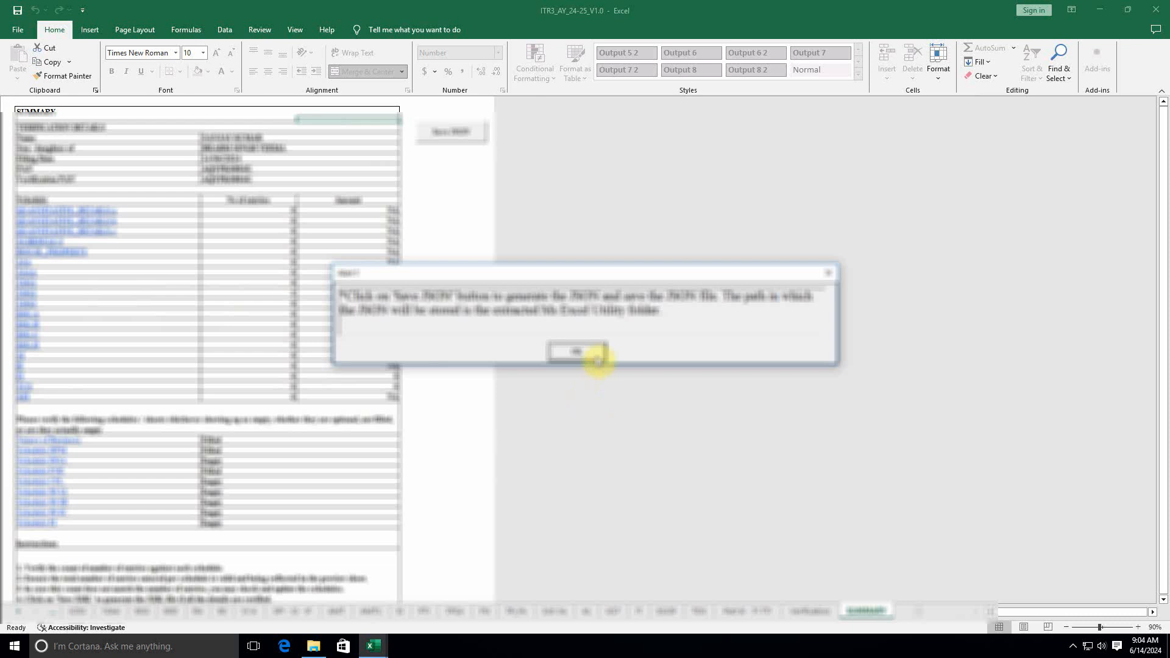
{"action": "left_click", "coordinate": [594, 354]}
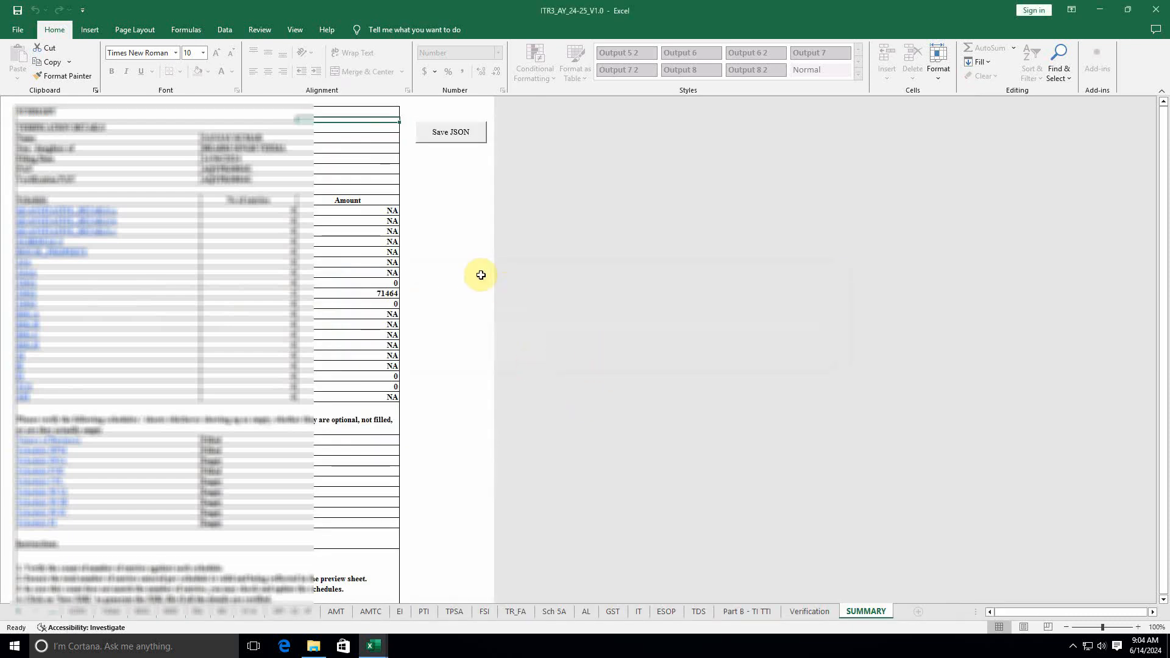
{"action": "left_click", "coordinate": [465, 221]}
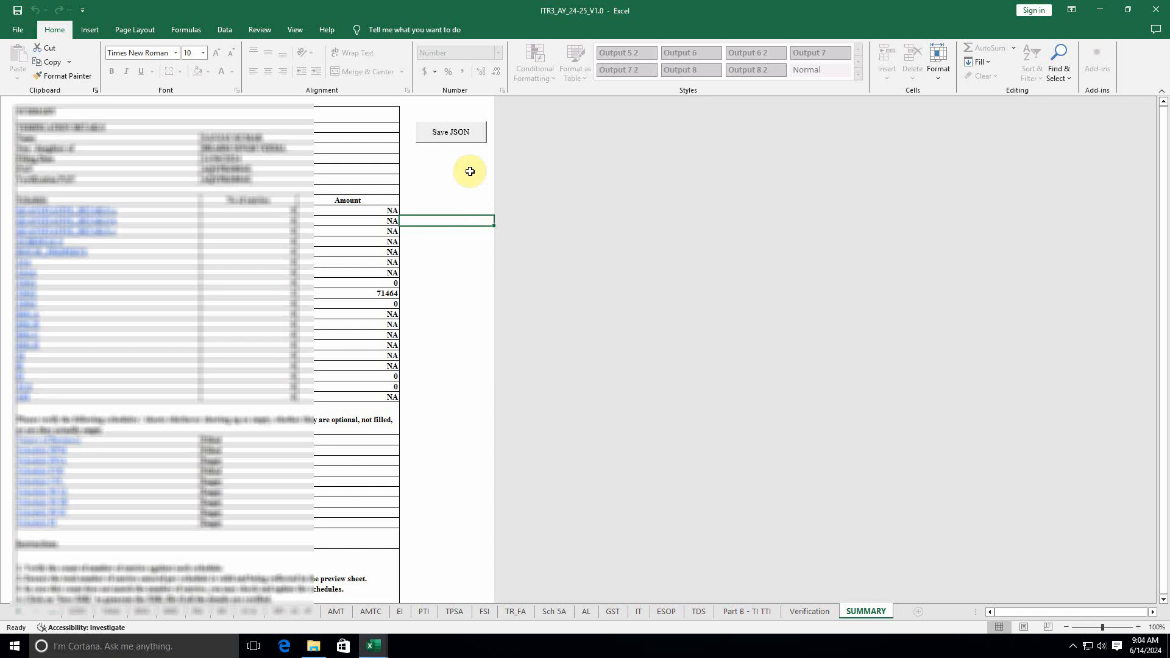
{"action": "left_click", "coordinate": [452, 135]}
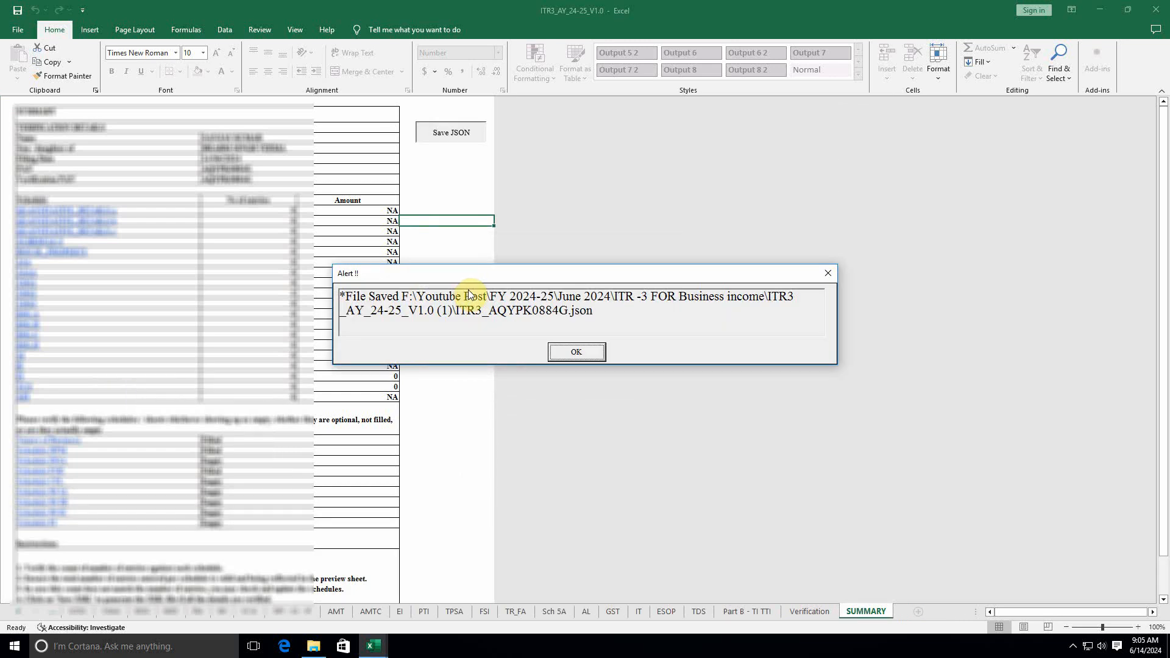
{"action": "left_click", "coordinate": [576, 352]}
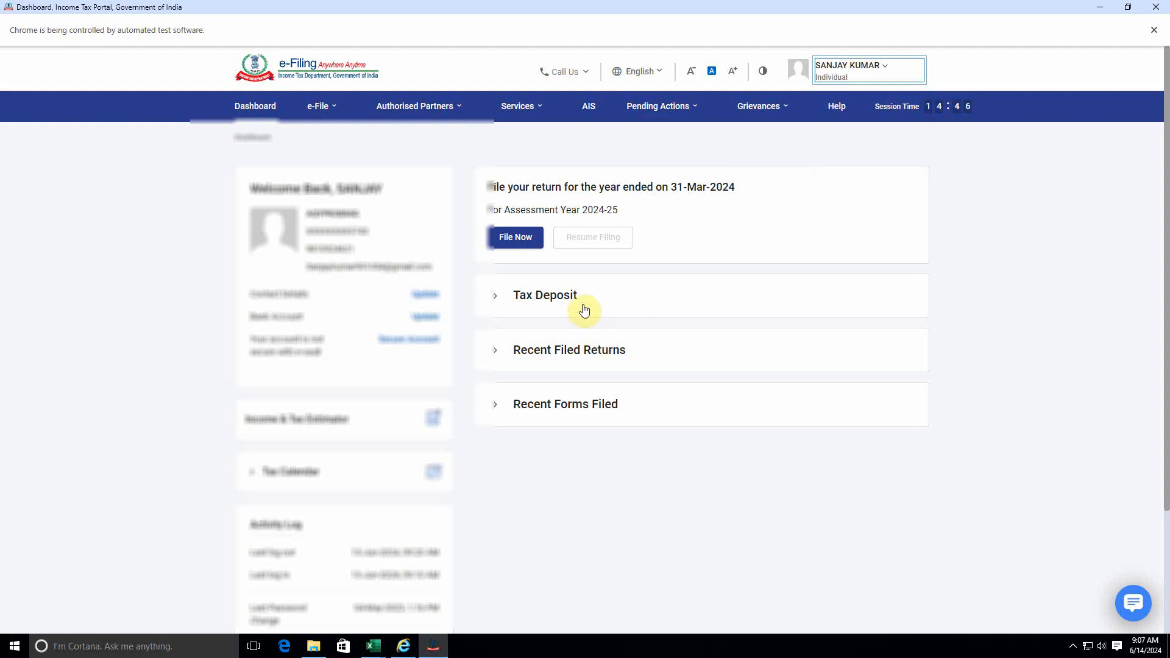
Step: Choose AY 2024-25, Offline, 139(1) Original Return, audit No and ITR-3, then continue
{"action": "left_click", "coordinate": [515, 246]}
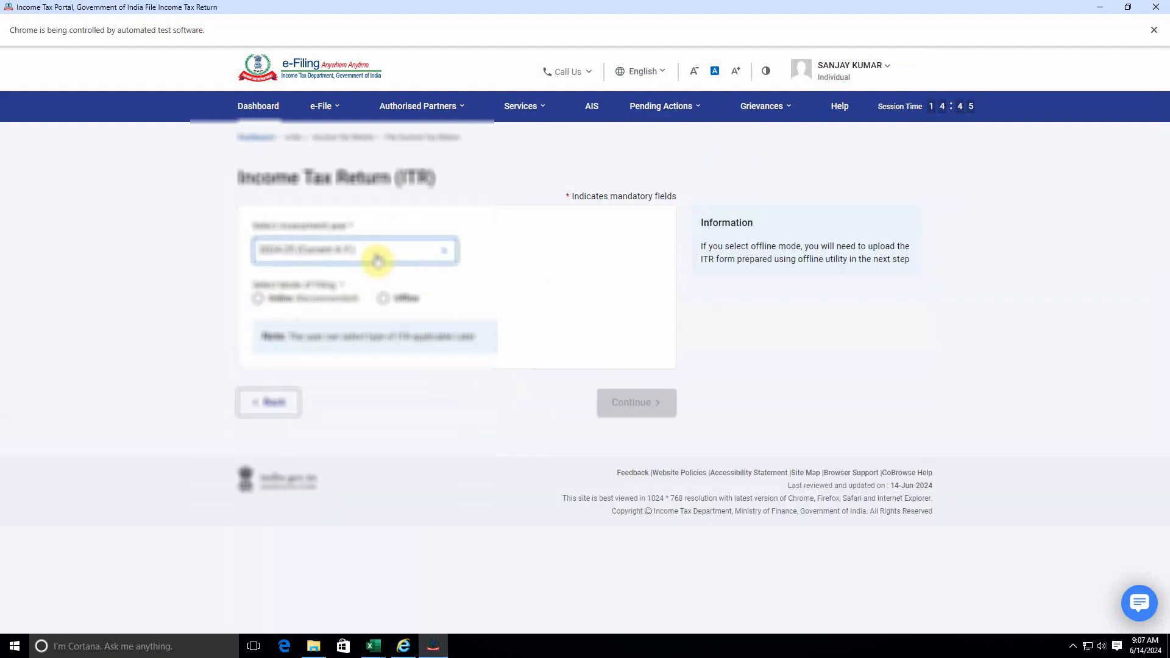
{"action": "left_click", "coordinate": [366, 257]}
{"action": "left_click", "coordinate": [326, 311]}
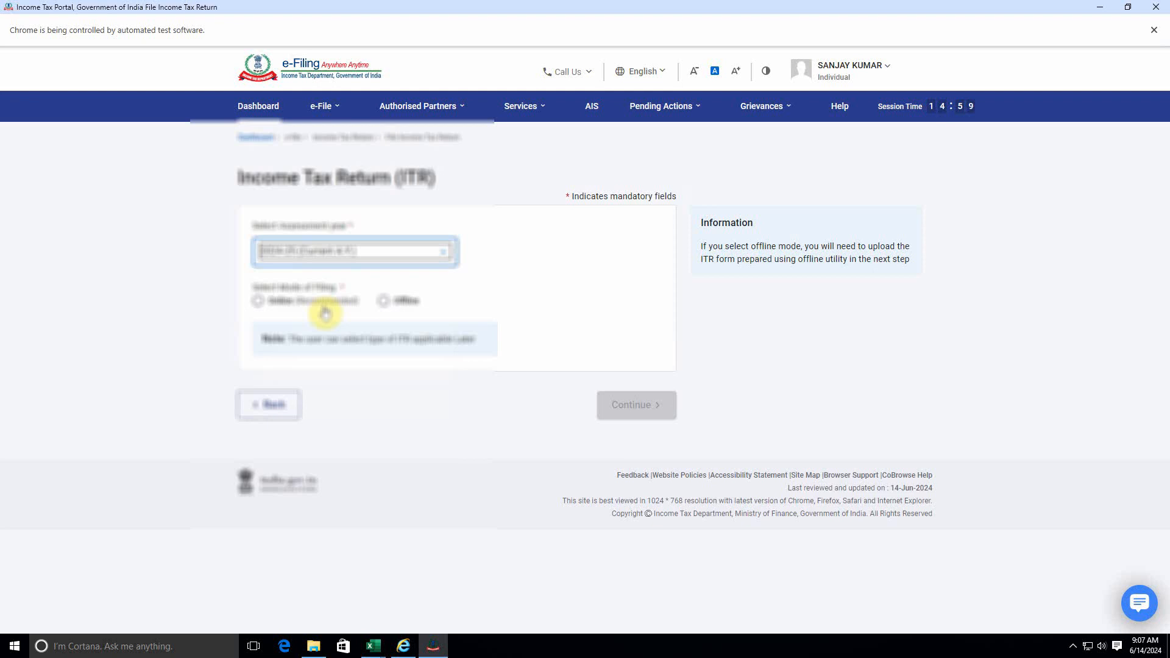
{"action": "left_click", "coordinate": [400, 304]}
{"action": "left_click", "coordinate": [378, 352]}
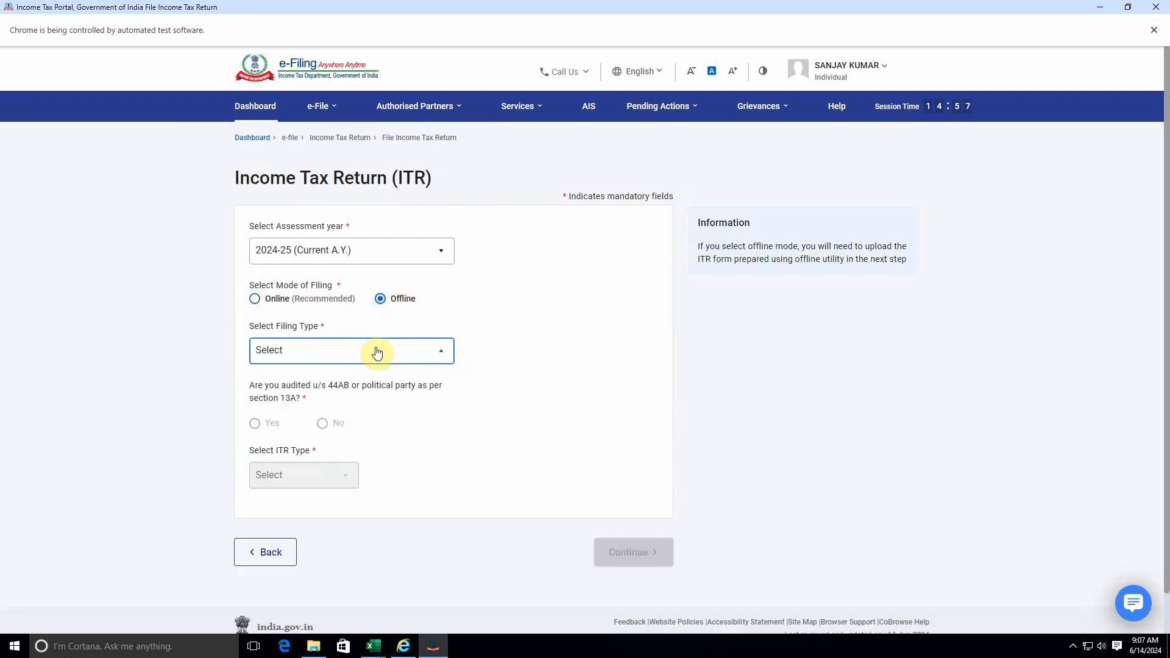
{"action": "left_click", "coordinate": [315, 408]}
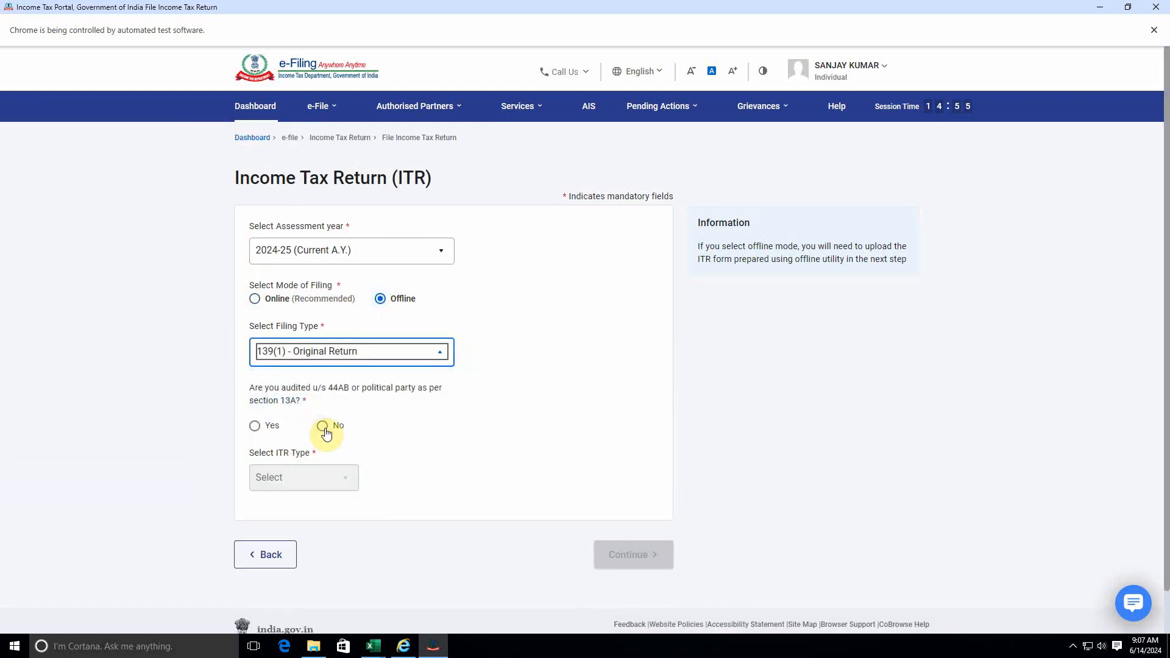
{"action": "left_click", "coordinate": [323, 426]}
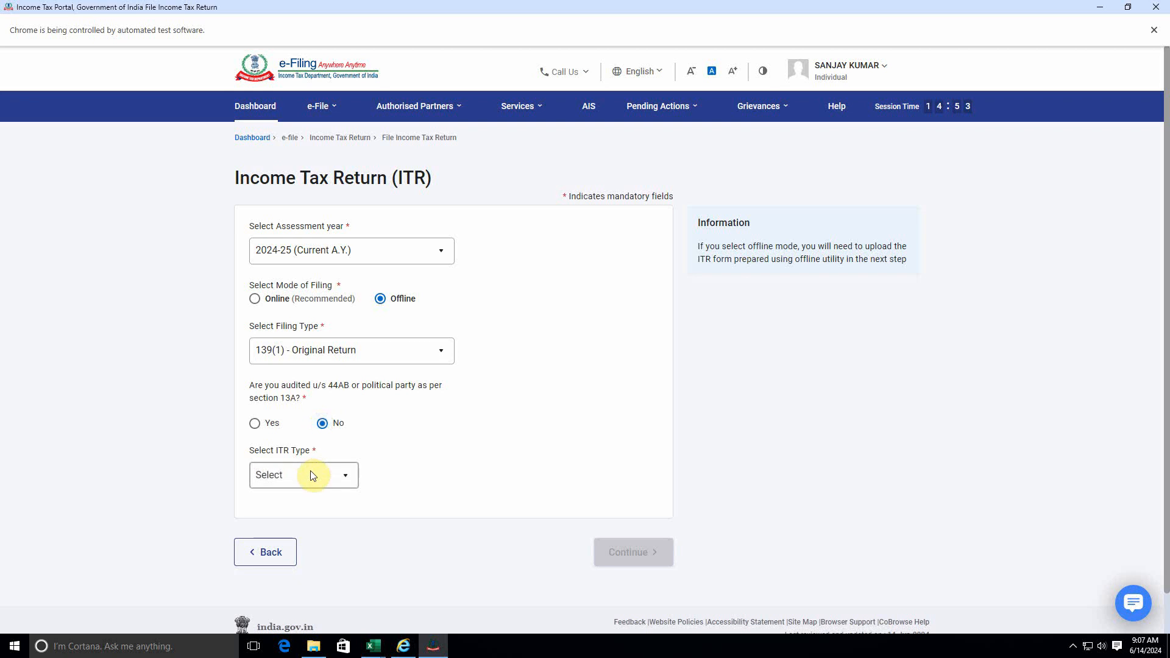
{"action": "left_click", "coordinate": [313, 474]}
{"action": "left_click", "coordinate": [269, 581]}
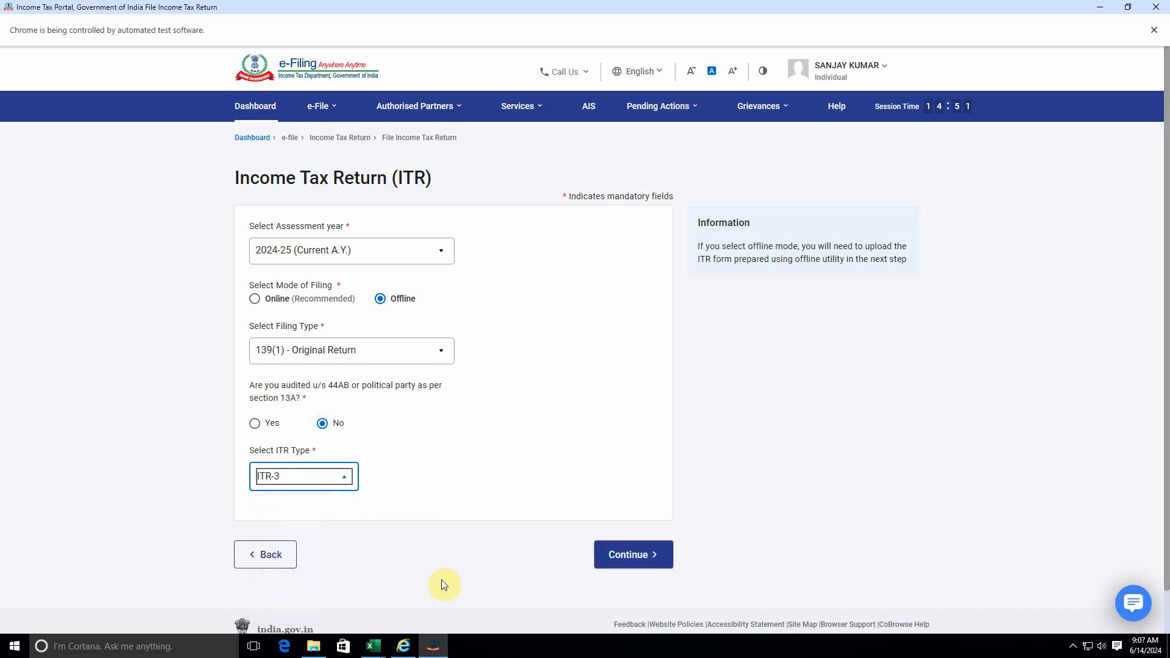
{"action": "left_click", "coordinate": [633, 555]}
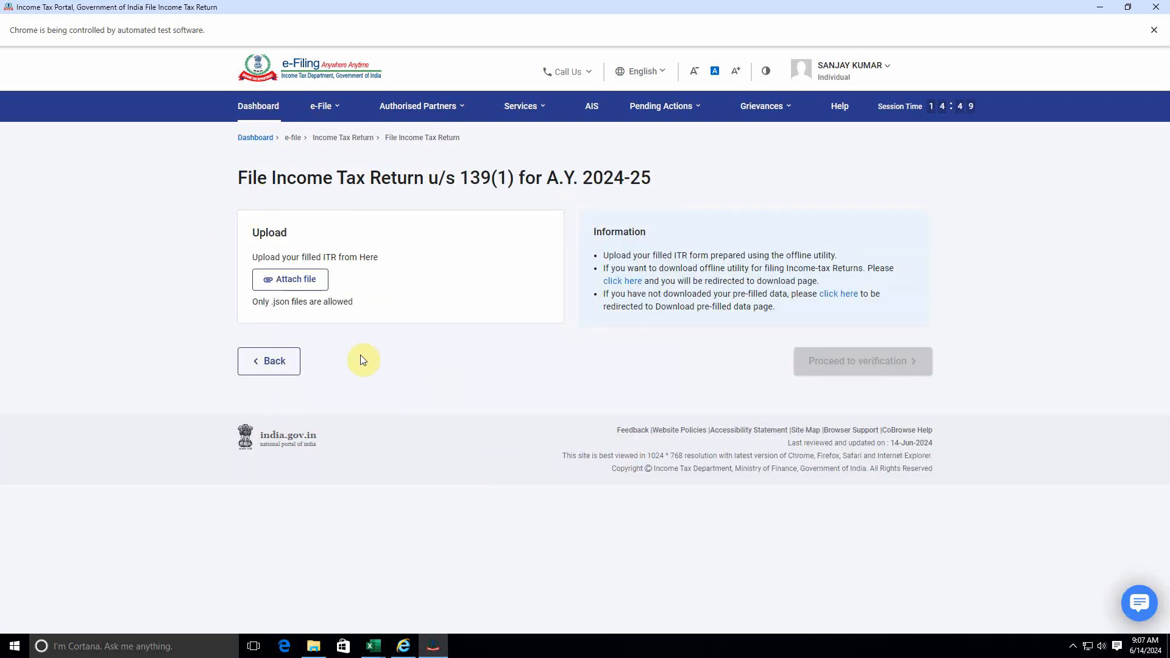